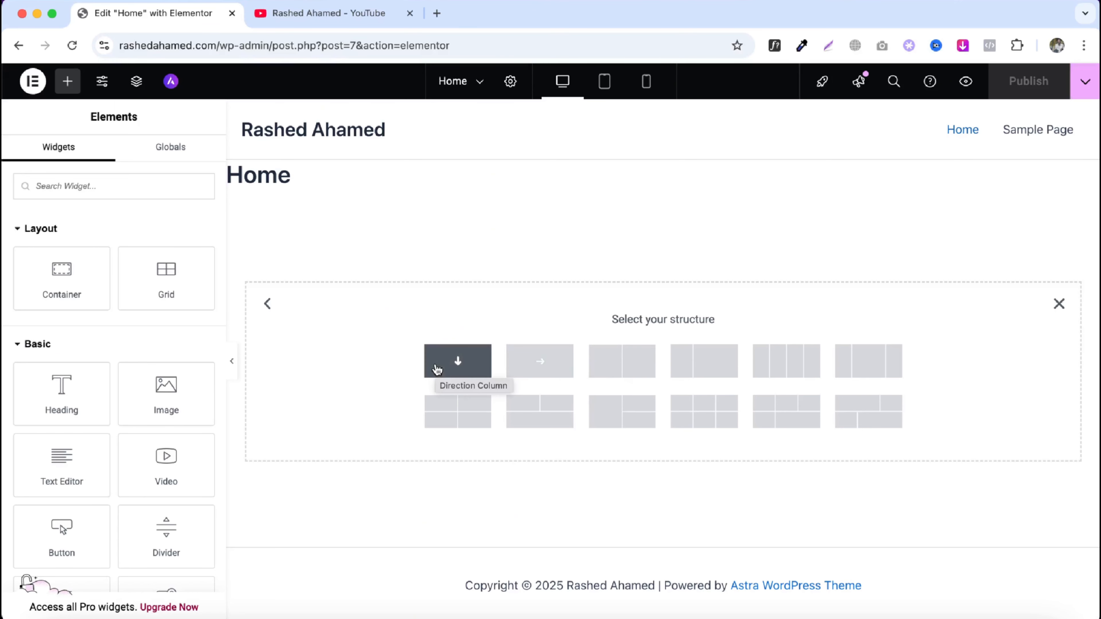
- Create a column-direction container and place an Image widget inside it
left_click(437, 369)
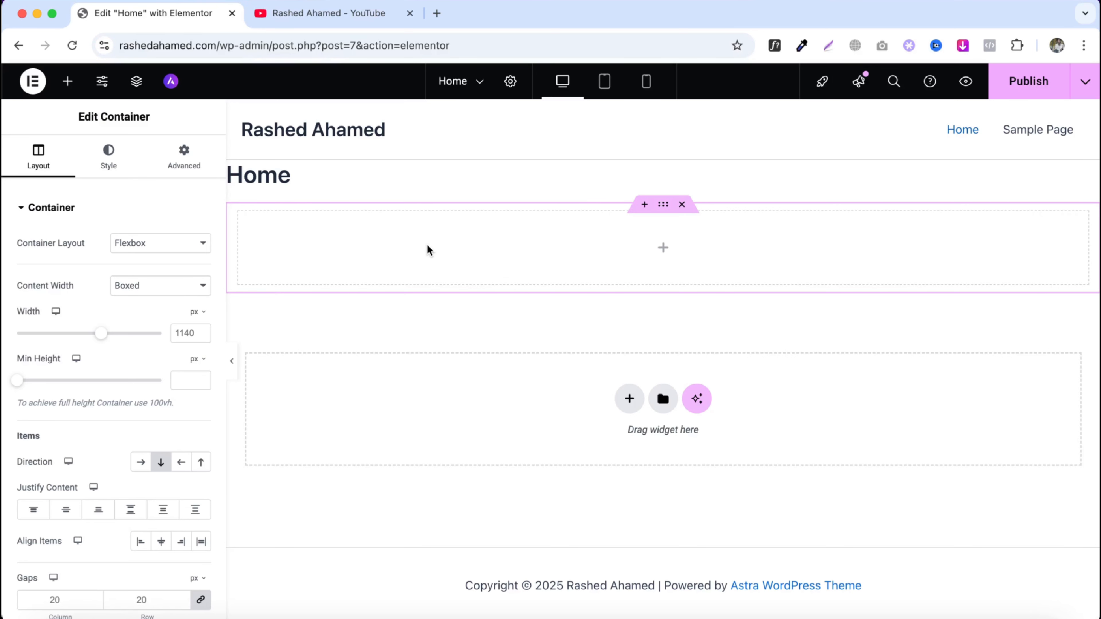
left_click(662, 249)
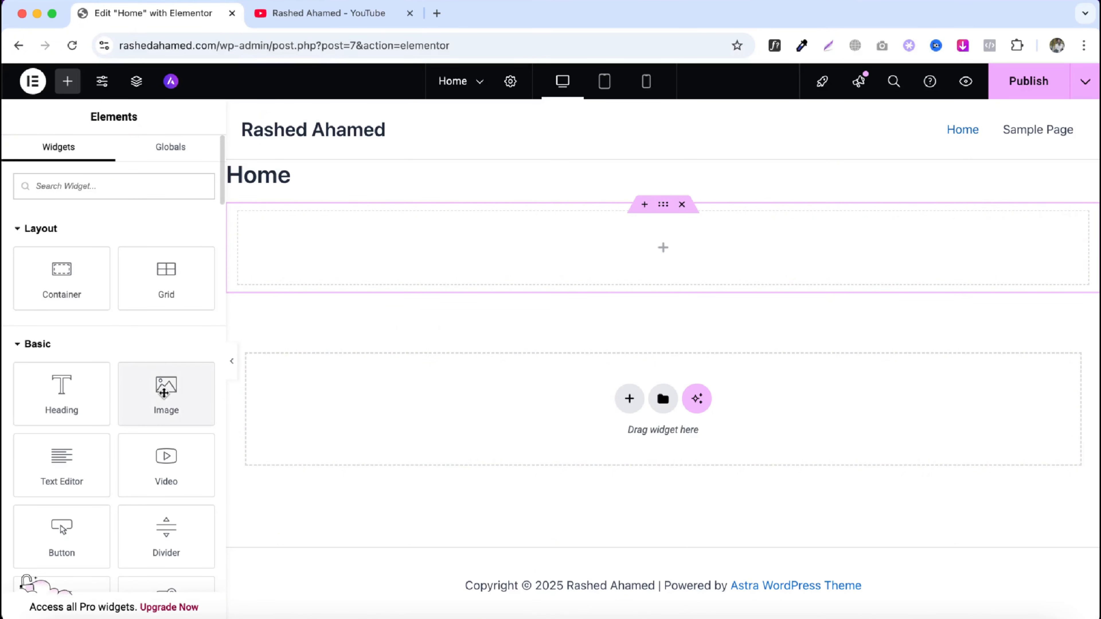
left_click_drag(163, 392, 494, 257)
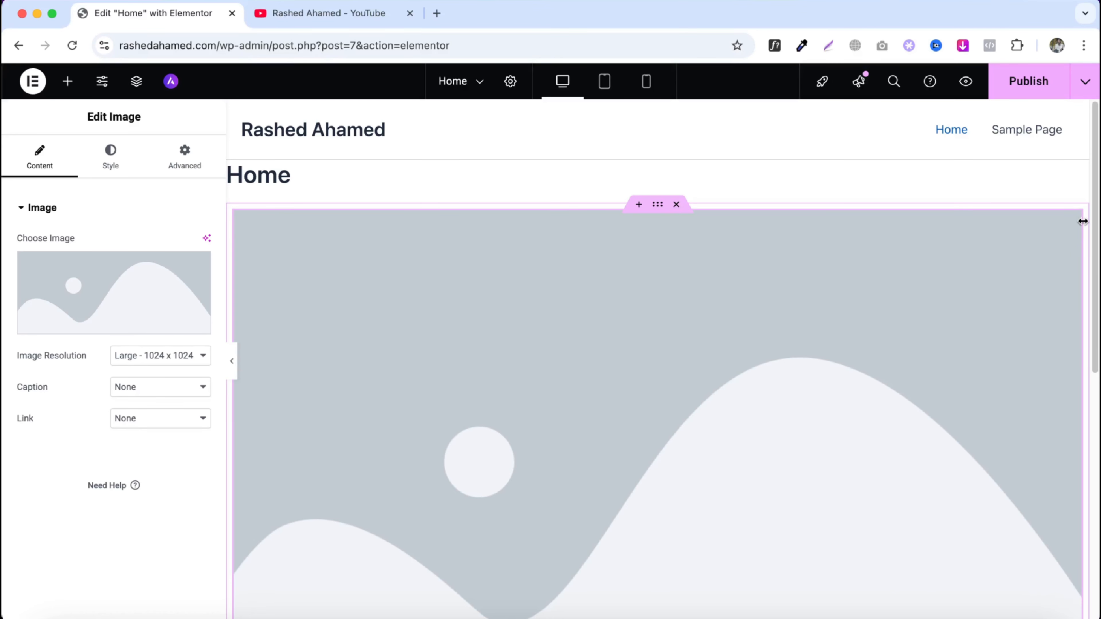
- Try the container's Boxed and Full Width content widths, ending with a boxed width of about 748 px
mouse_move(133, 310)
left_click(658, 205)
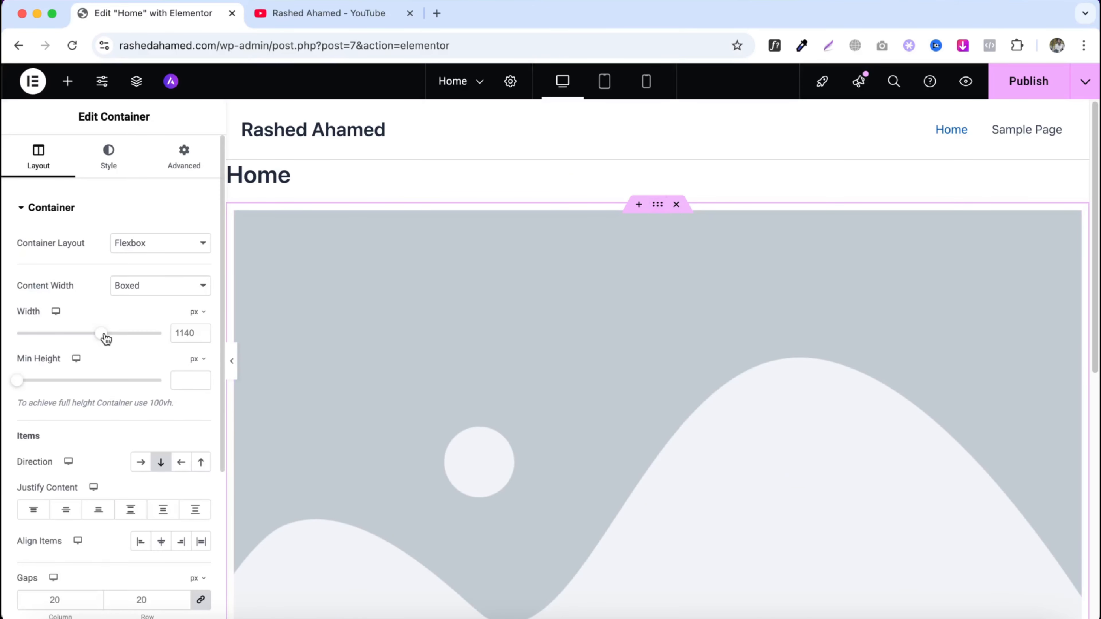
left_click_drag(104, 335, 122, 347)
left_click(141, 290)
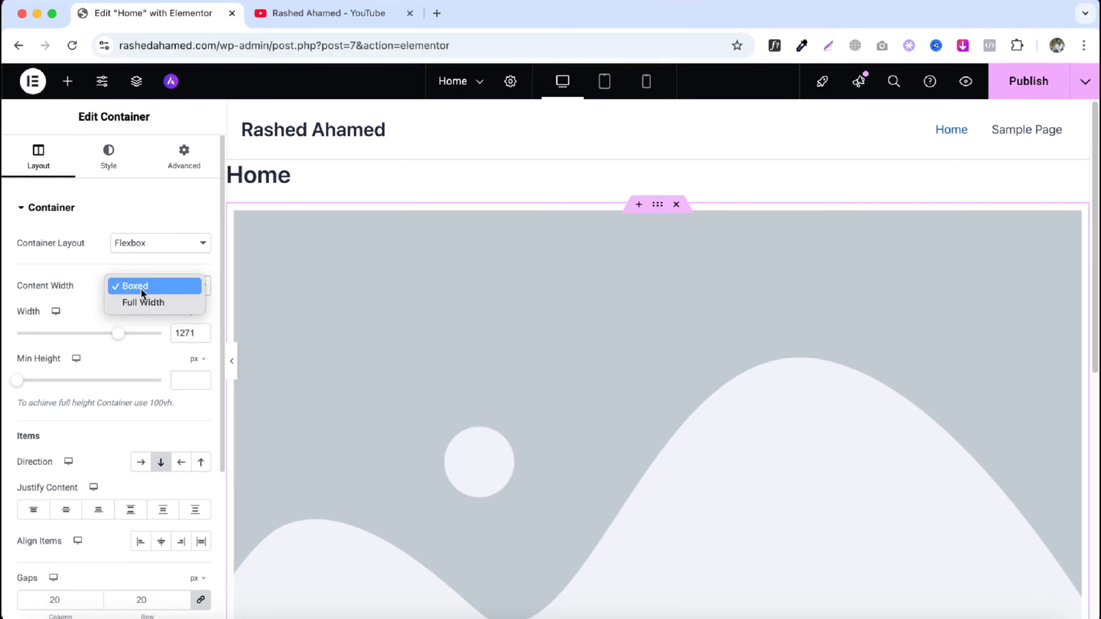
left_click(140, 288)
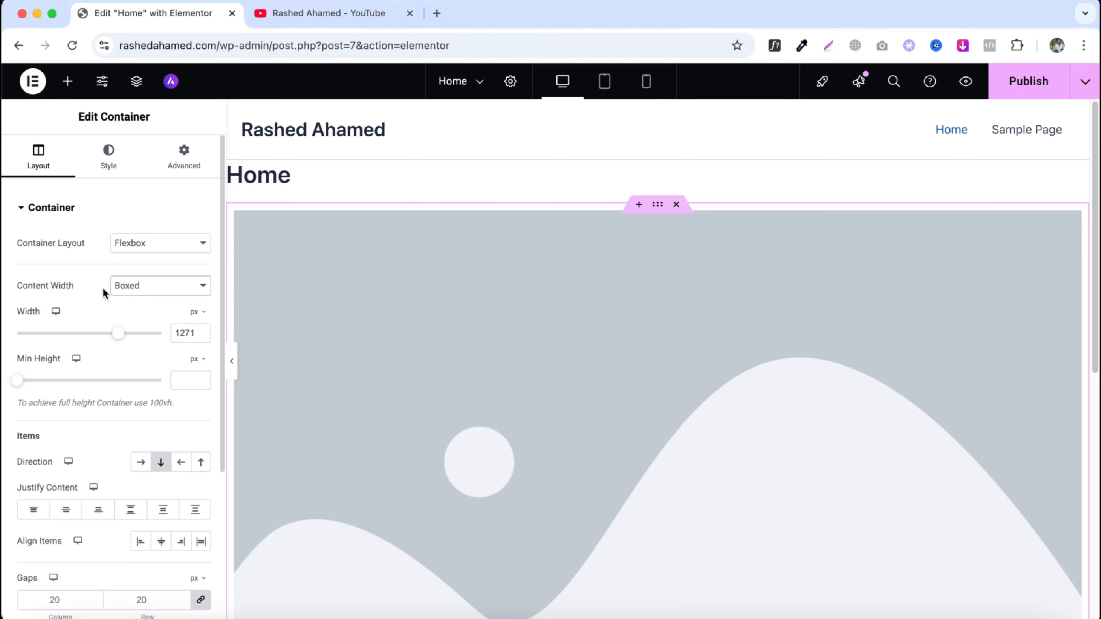
left_click(115, 288)
left_click(118, 301)
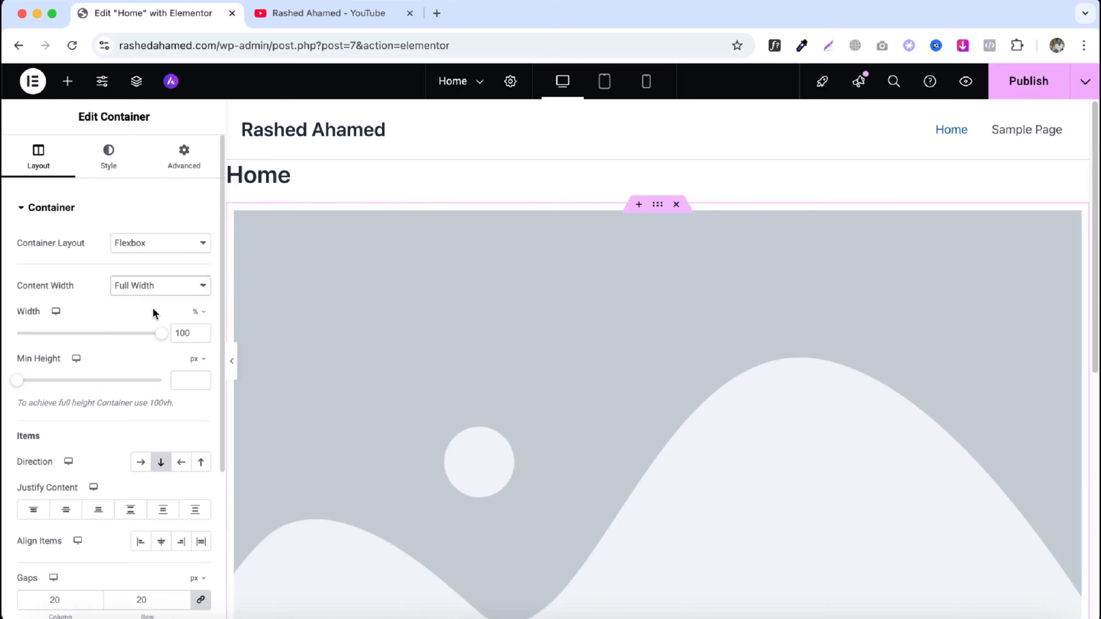
left_click(145, 289)
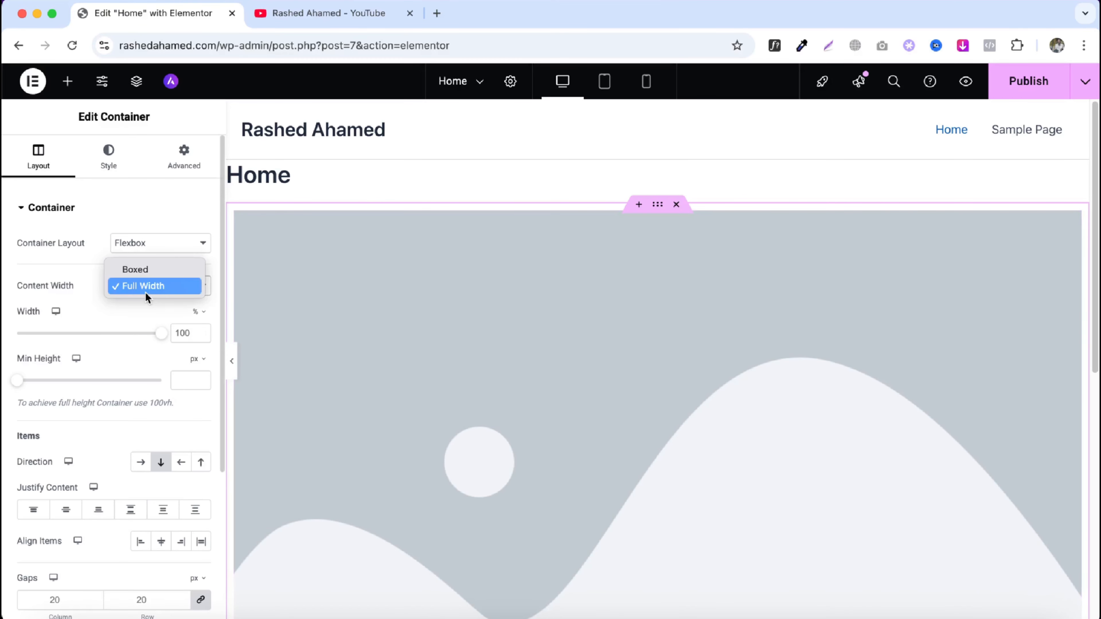
left_click(146, 271)
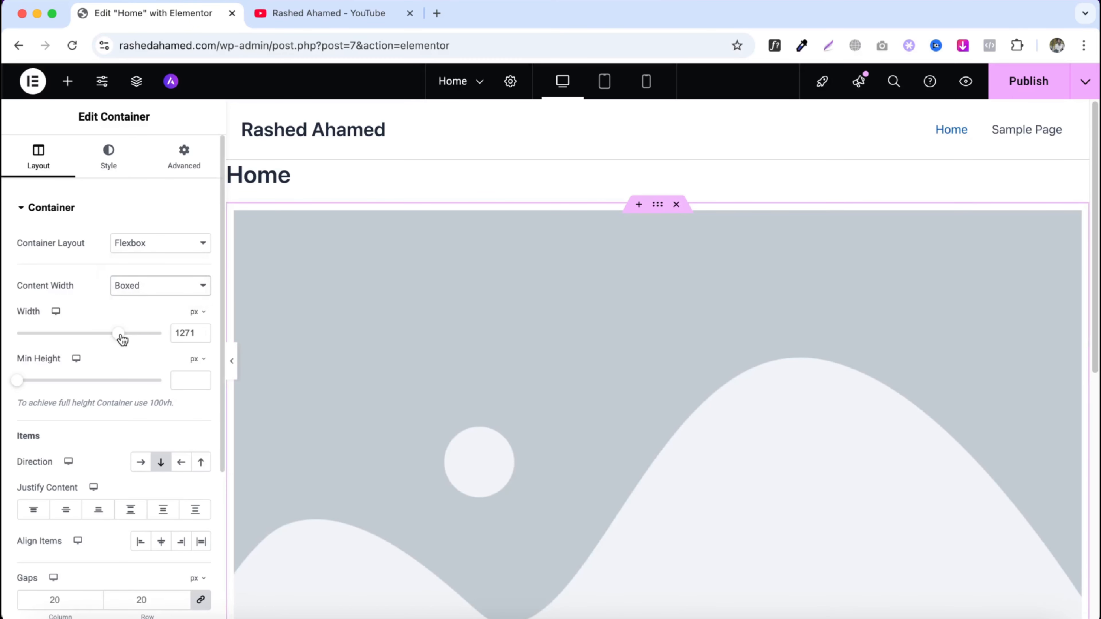
left_click_drag(119, 334, 49, 335)
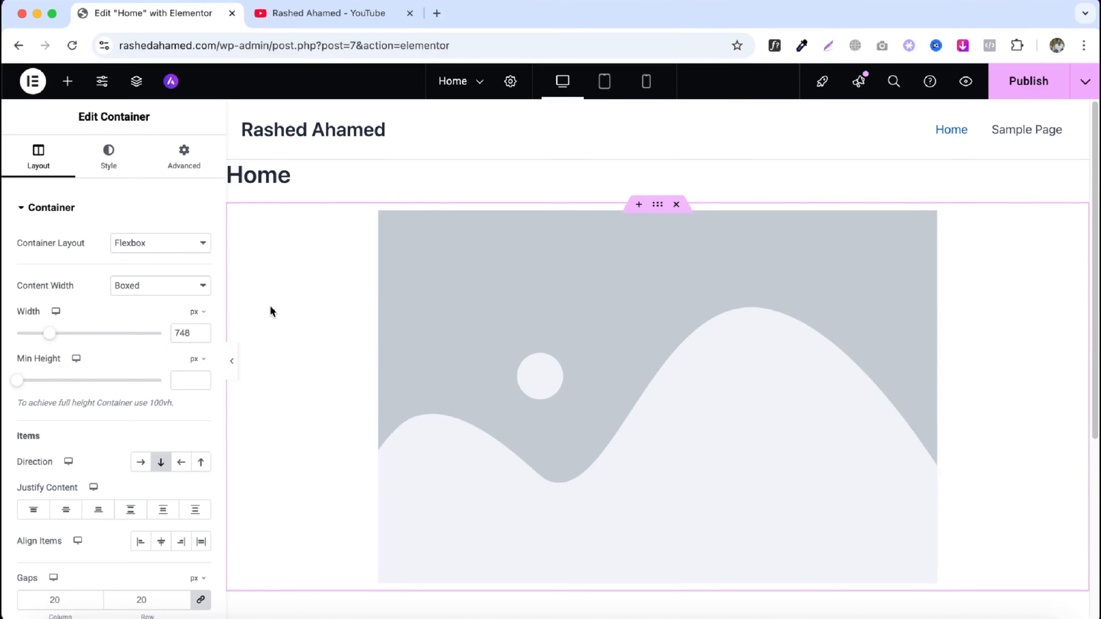
- Set the container's content width to Full Width and delete the image widget
left_click(128, 286)
left_click(138, 303)
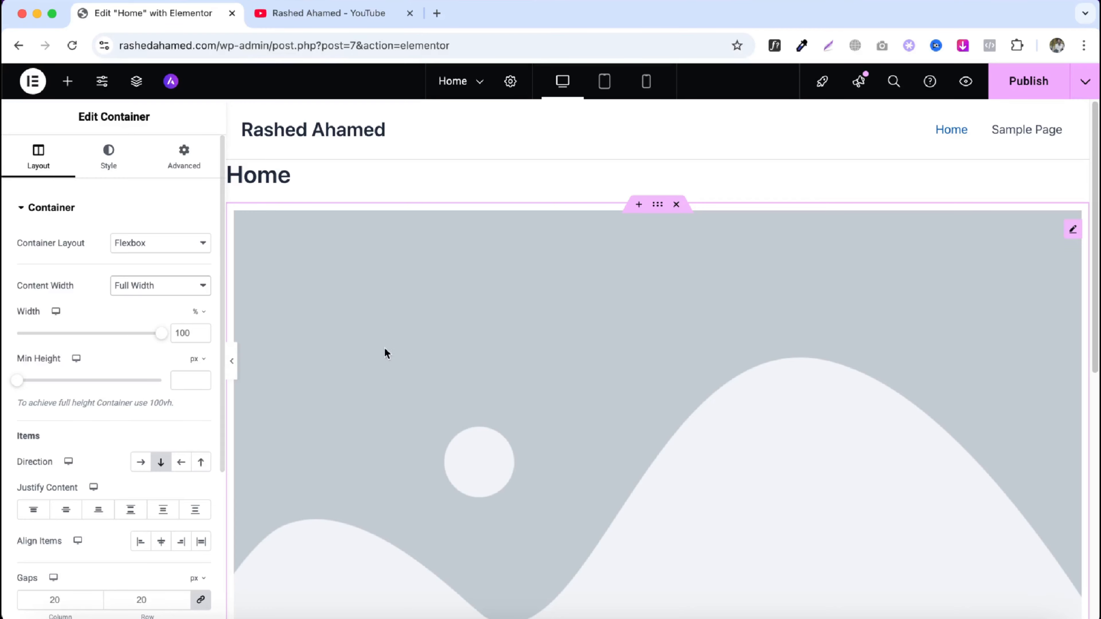
right_click(421, 363)
left_click(469, 604)
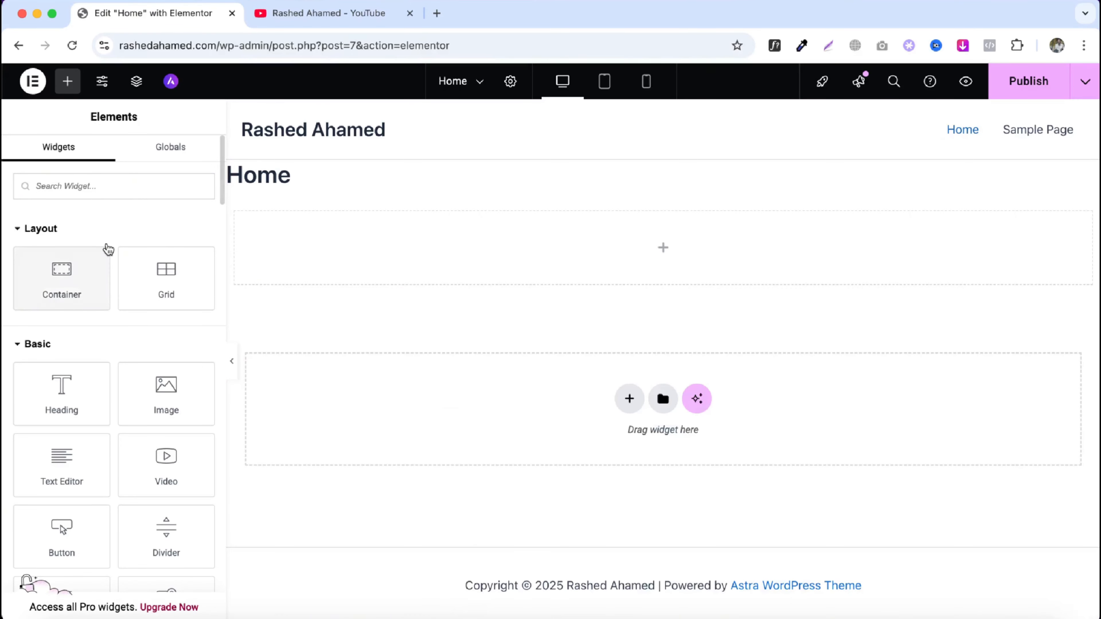
- Add a Heading widget, set the container's minimum height to about 30 px, then delete the heading
left_click_drag(69, 406, 546, 278)
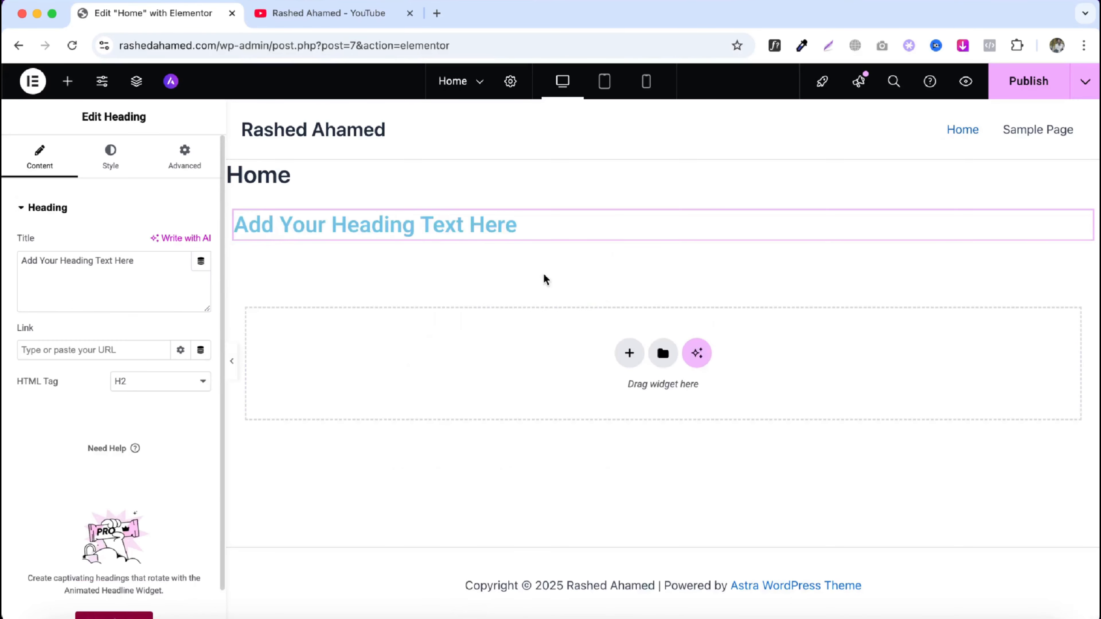
left_click(663, 205)
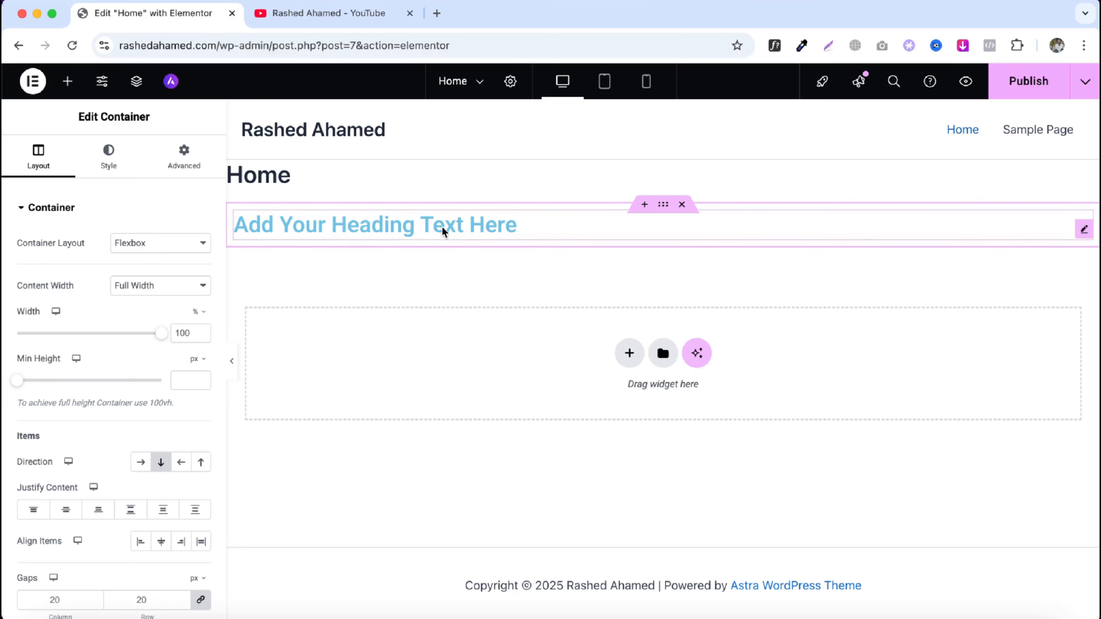
mouse_move(17, 380)
left_mouse_down()
mouse_move(66, 388)
mouse_move(24, 388)
left_mouse_up()
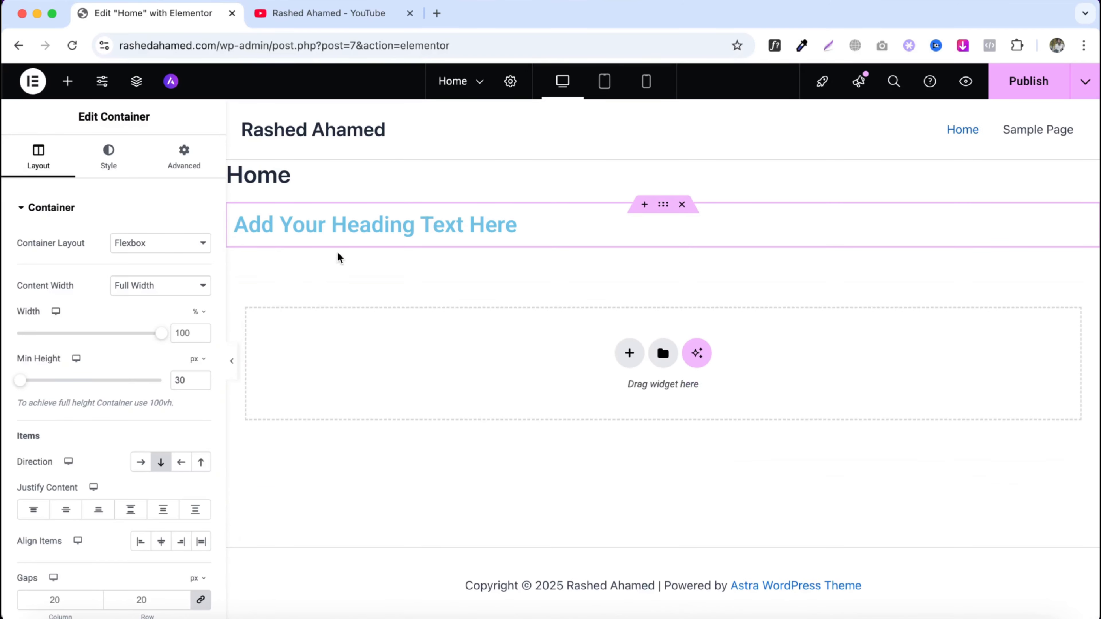
right_click(363, 227)
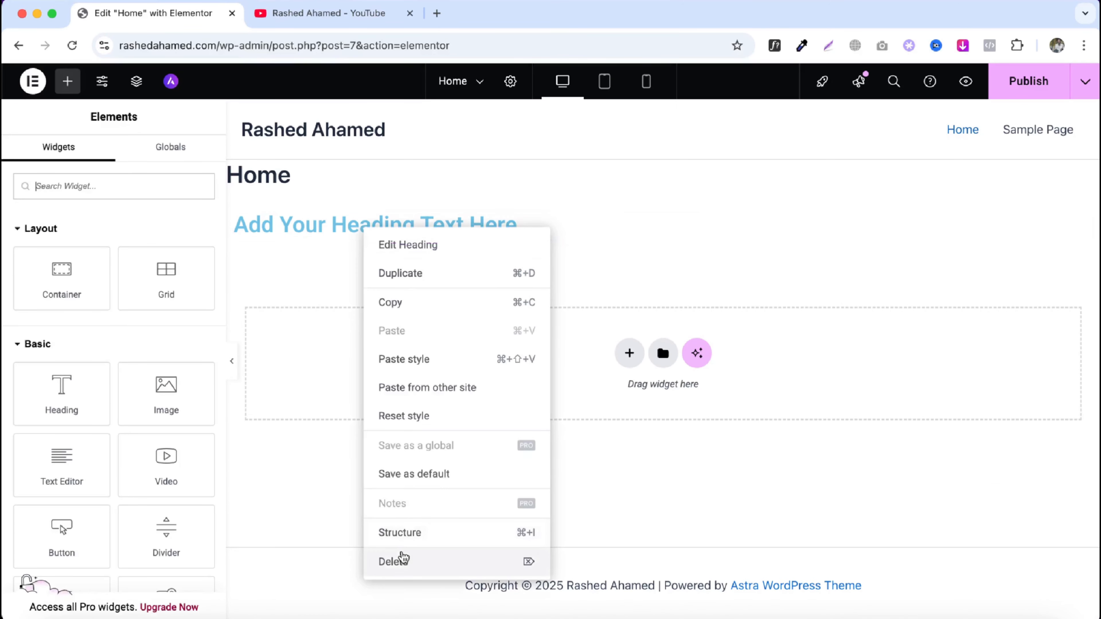
left_click(399, 561)
- Add an Image widget to the container and delete it again
left_click_drag(185, 423, 459, 219)
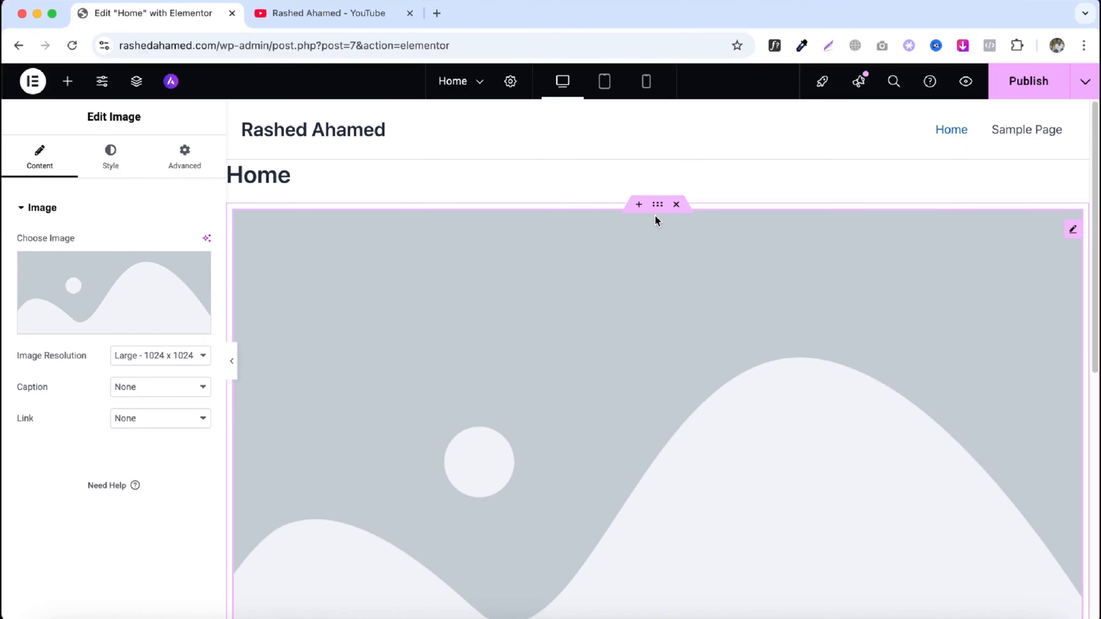
right_click(694, 298)
left_click(751, 598)
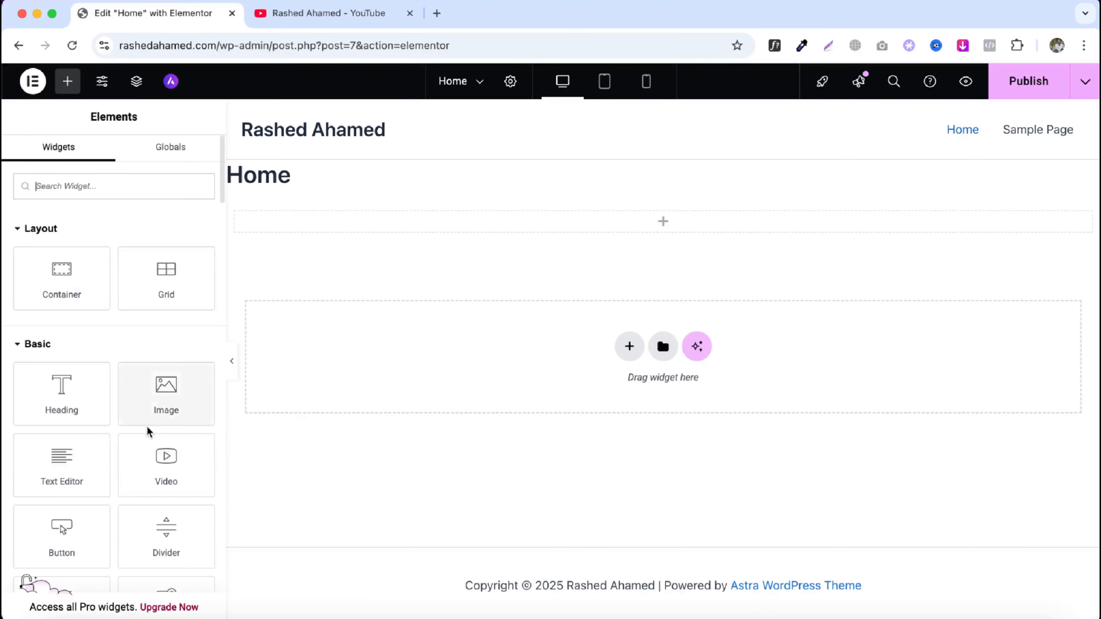
- Add a Heading widget to the container and set the container's minimum height to about 358 px
left_click_drag(57, 401, 542, 232)
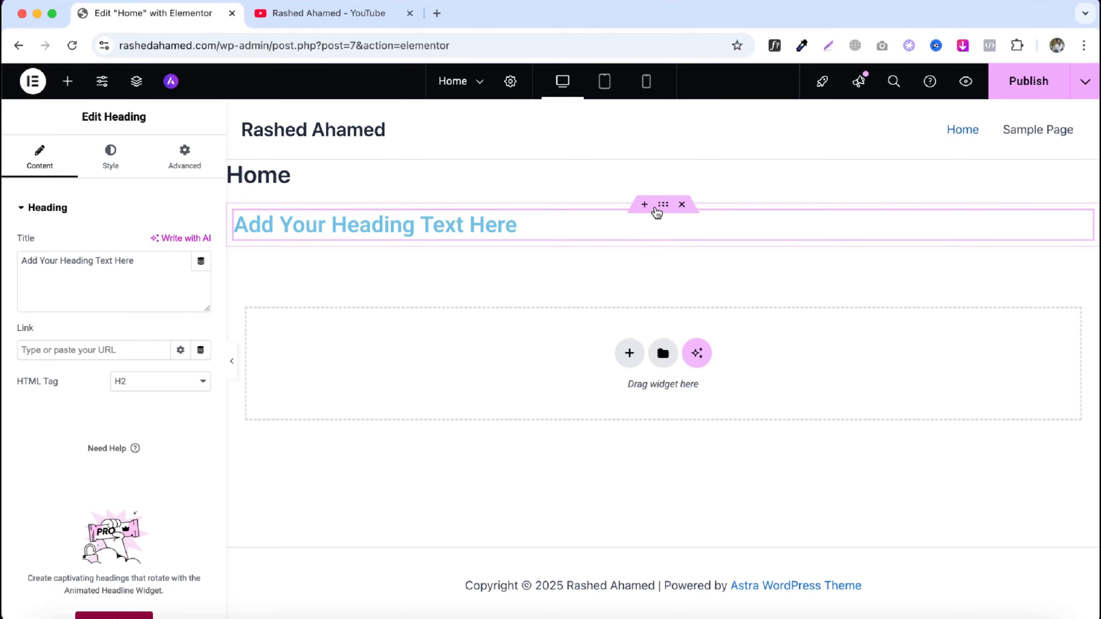
left_click(666, 205)
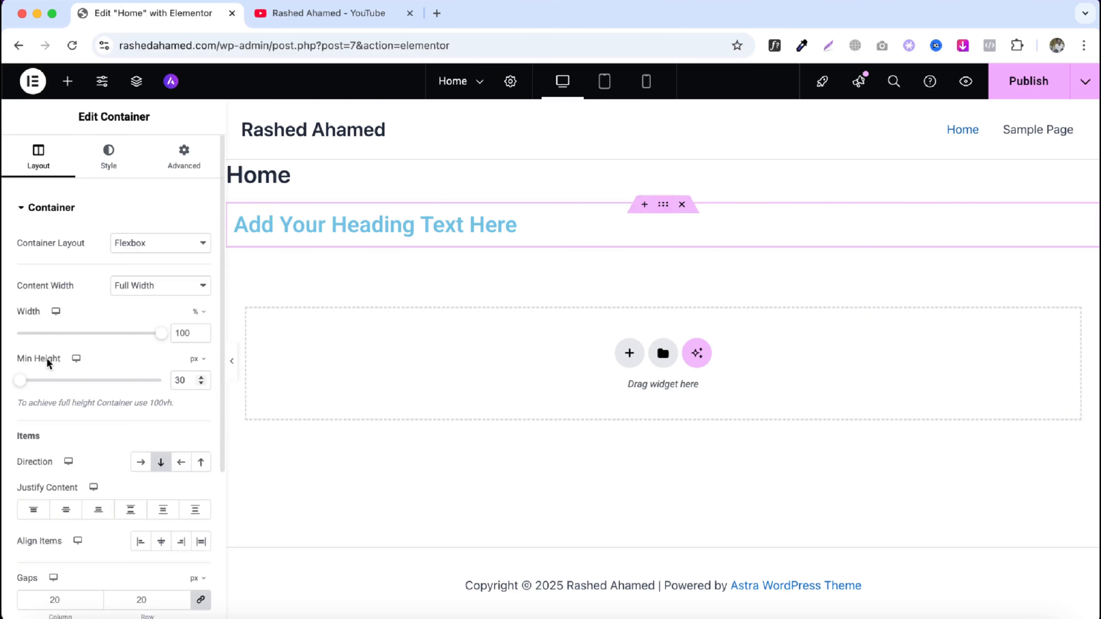
left_click_drag(19, 381, 53, 384)
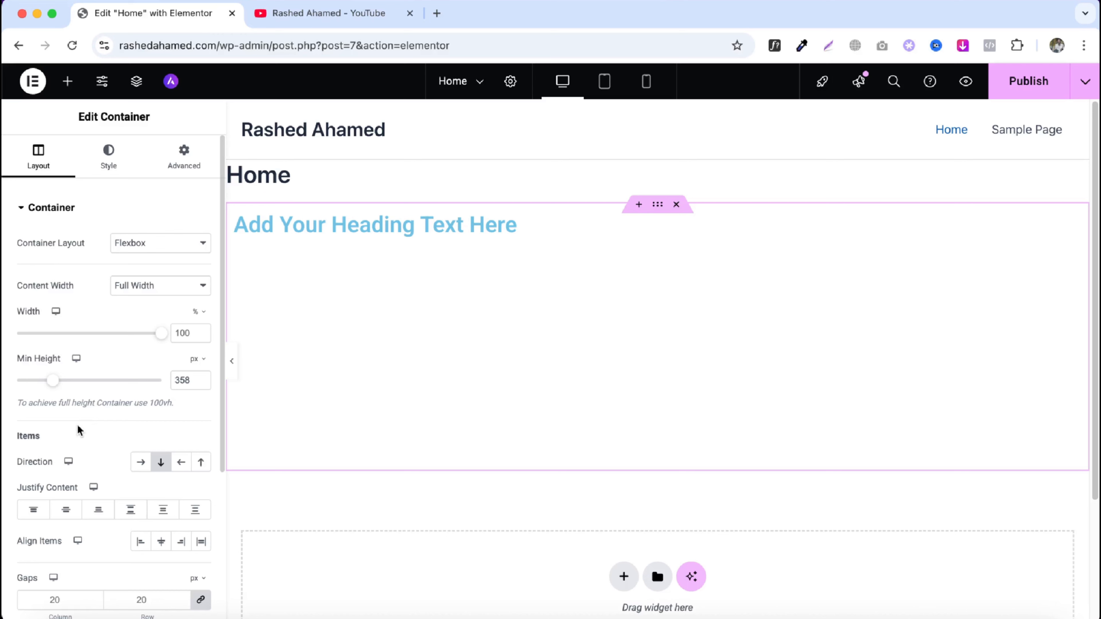
- Add a second Heading widget below the first one inside the container
scroll(86, 421, "down", 1)
scroll(93, 416, "down", 2)
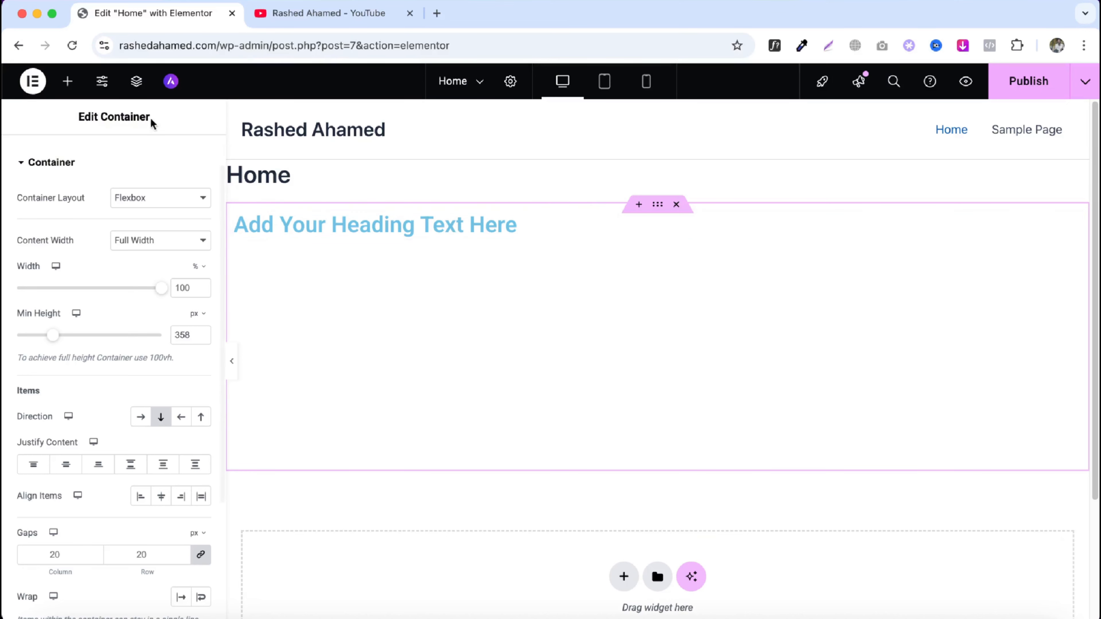
left_click(67, 82)
left_click_drag(47, 384, 355, 227)
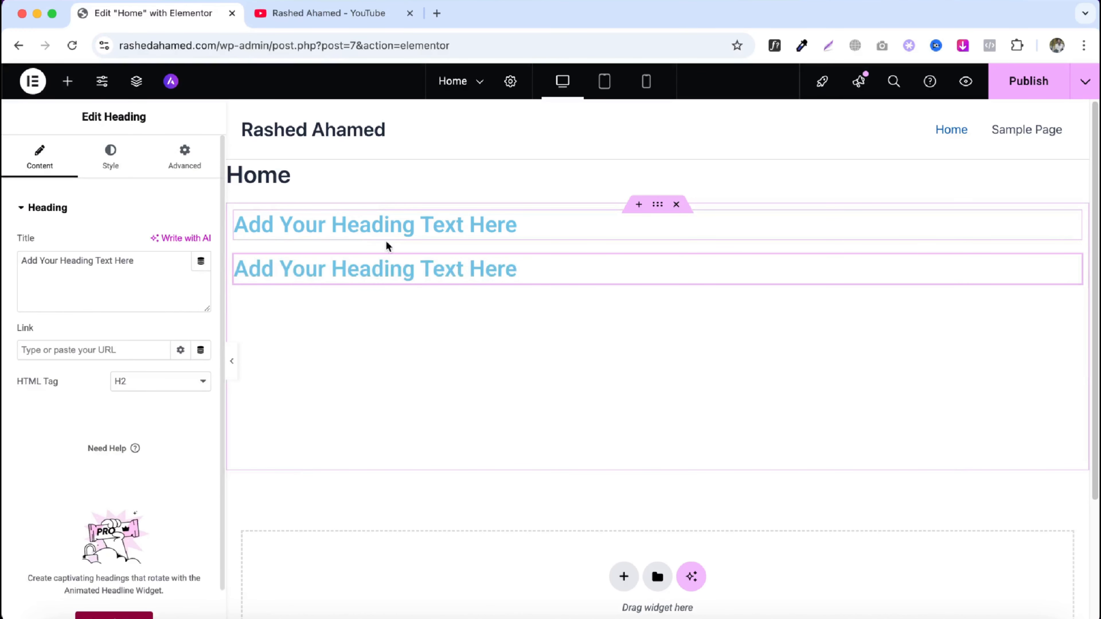
- Try row direction for the container, then switch it back to column
left_click(657, 206)
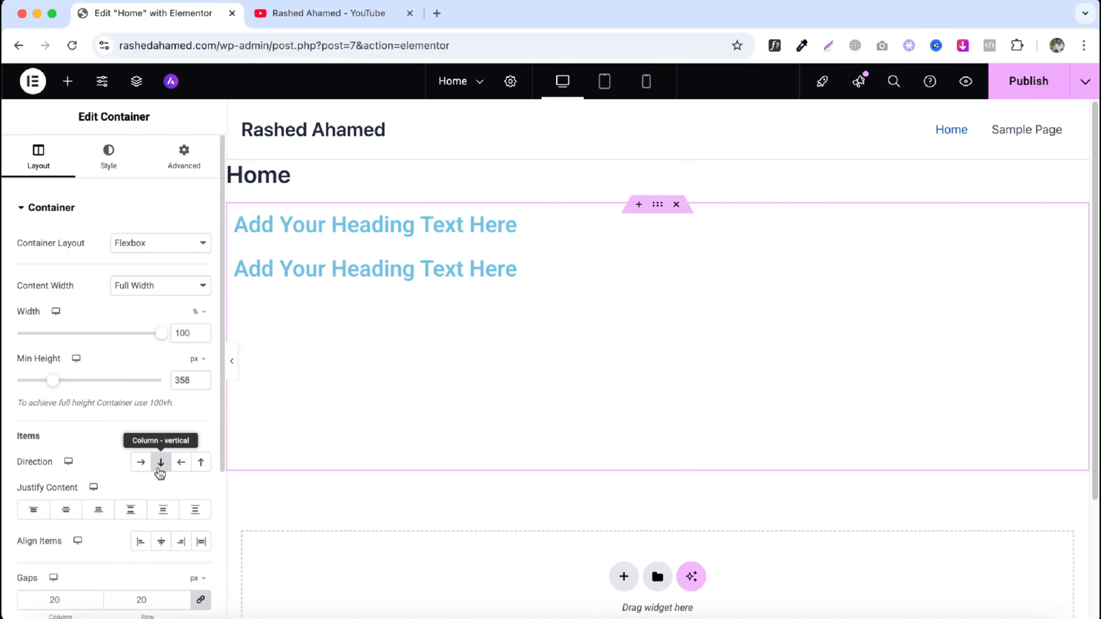
left_click(143, 462)
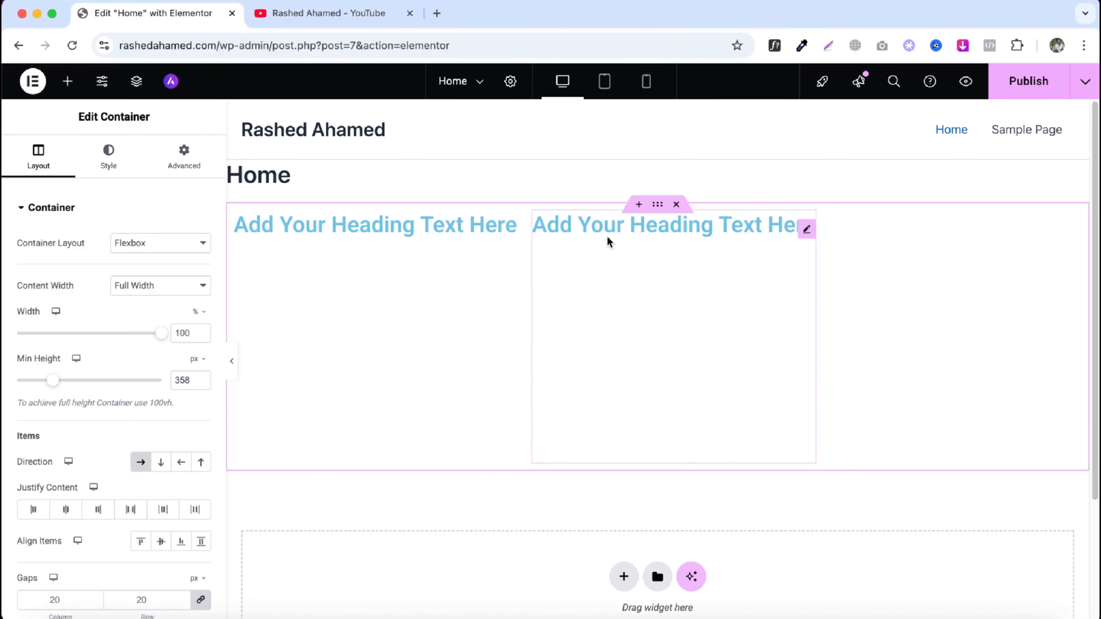
left_click(161, 465)
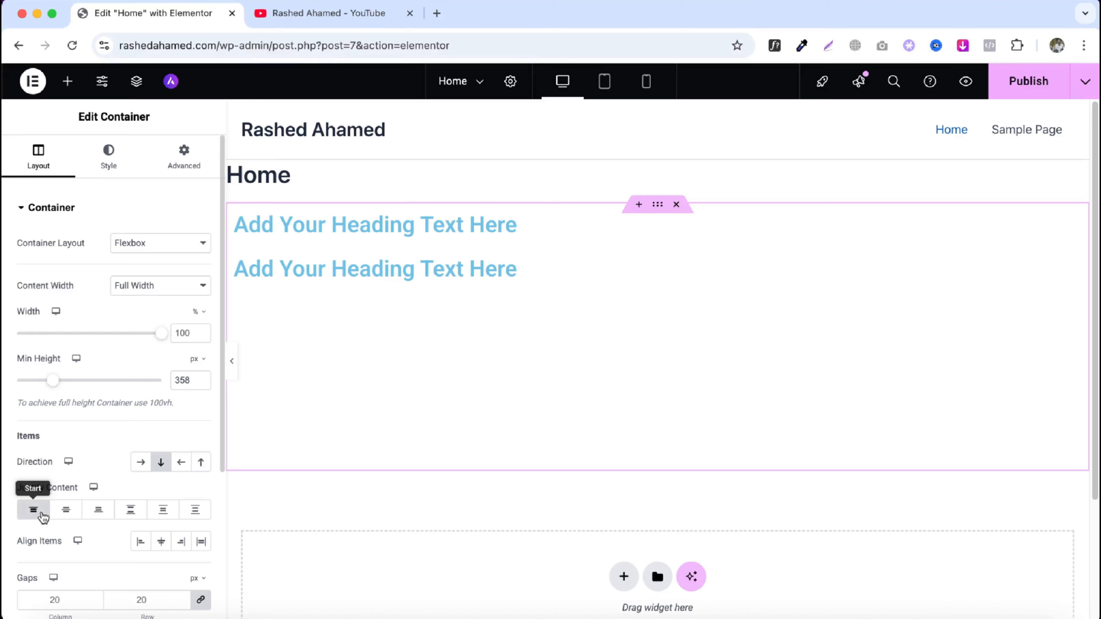
- Try the container's Justify Content options Center, End and Space Between, ending with Start
left_click(65, 510)
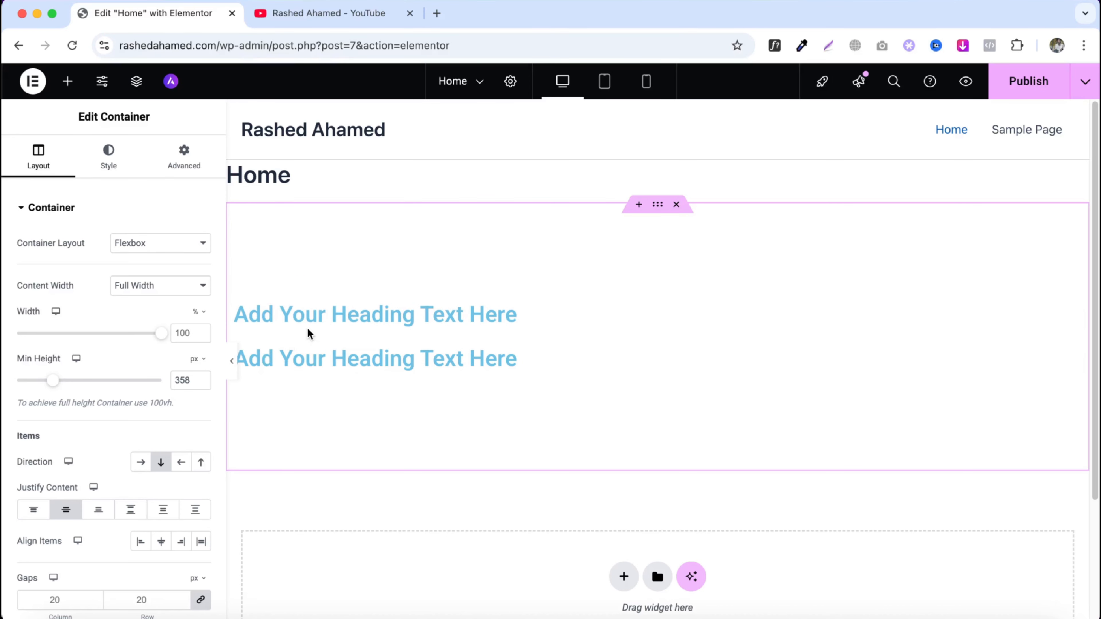
left_click(108, 510)
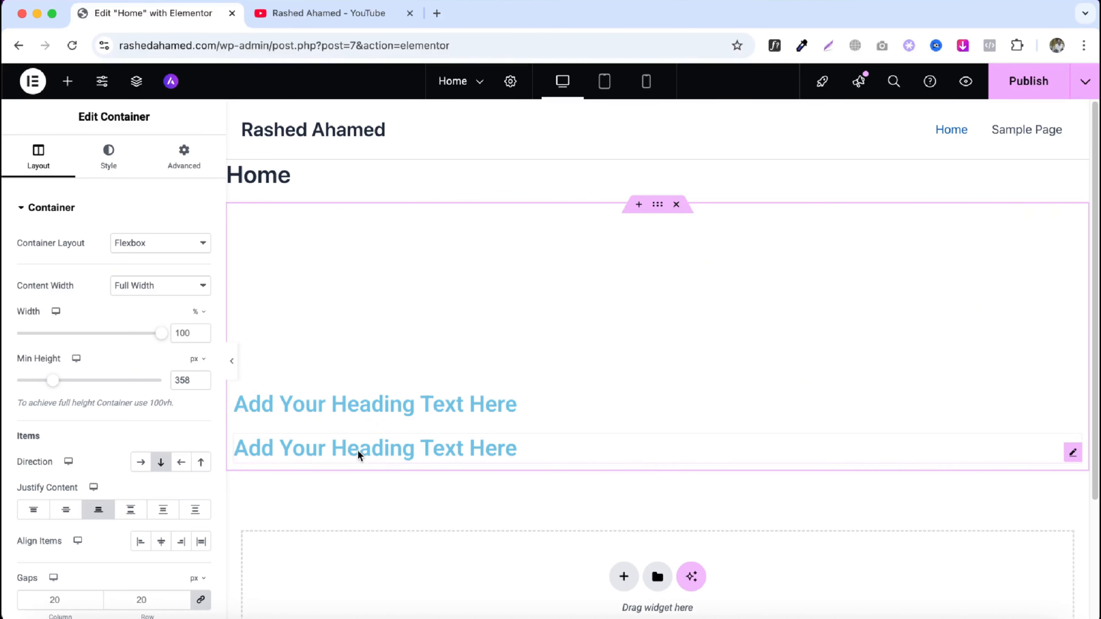
left_click(130, 511)
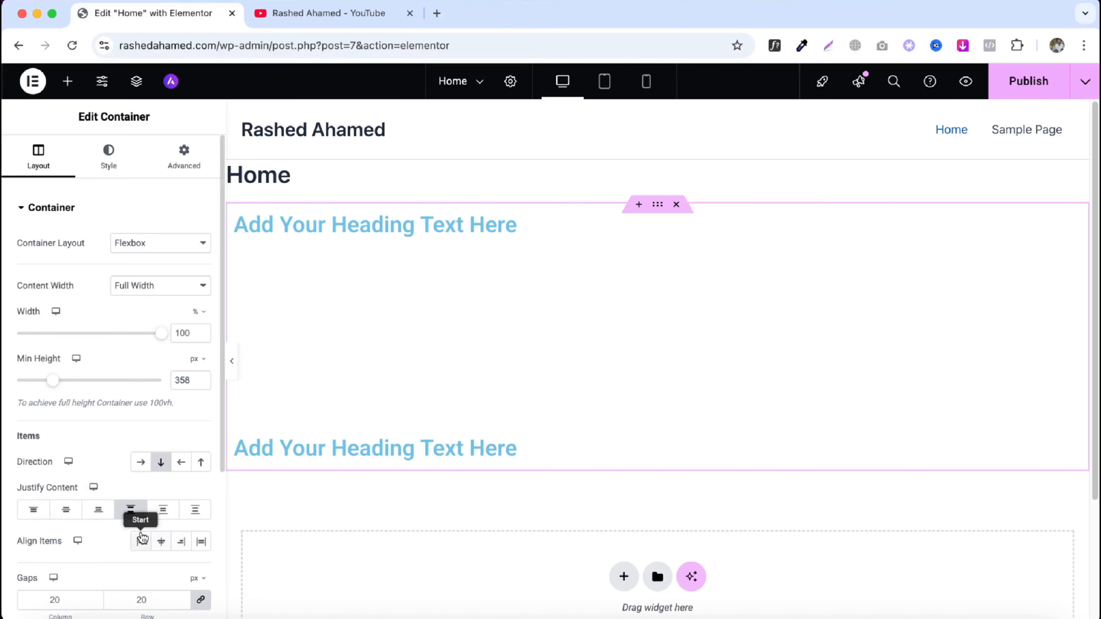
left_click(33, 512)
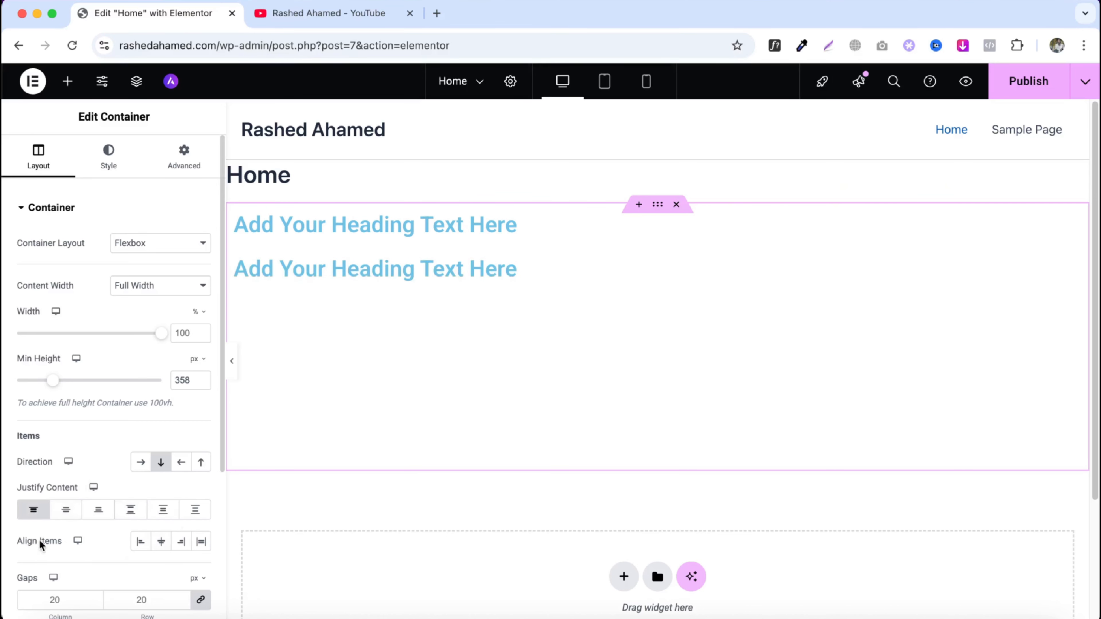
- Try the container's Align Items options Start and Center, ending with End
left_click(141, 547)
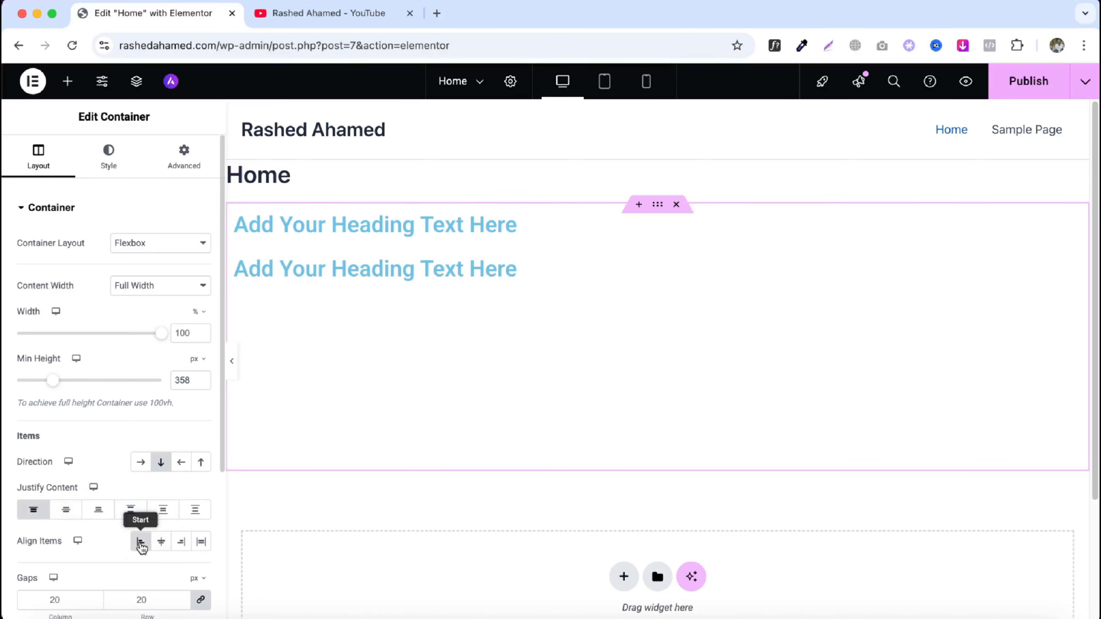
left_click(162, 542)
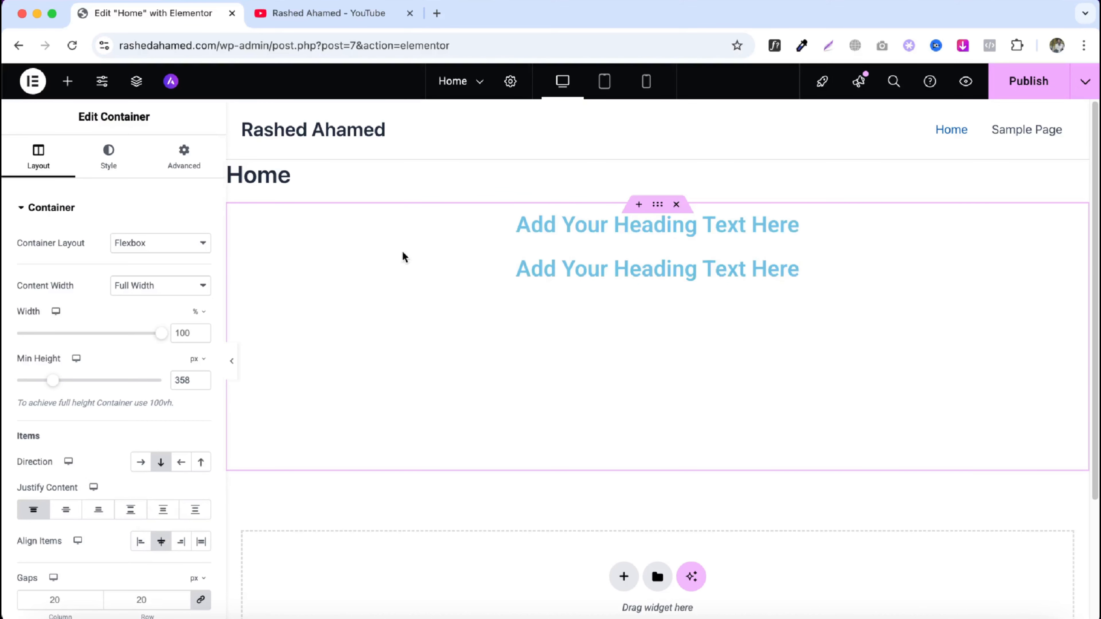
left_click(180, 542)
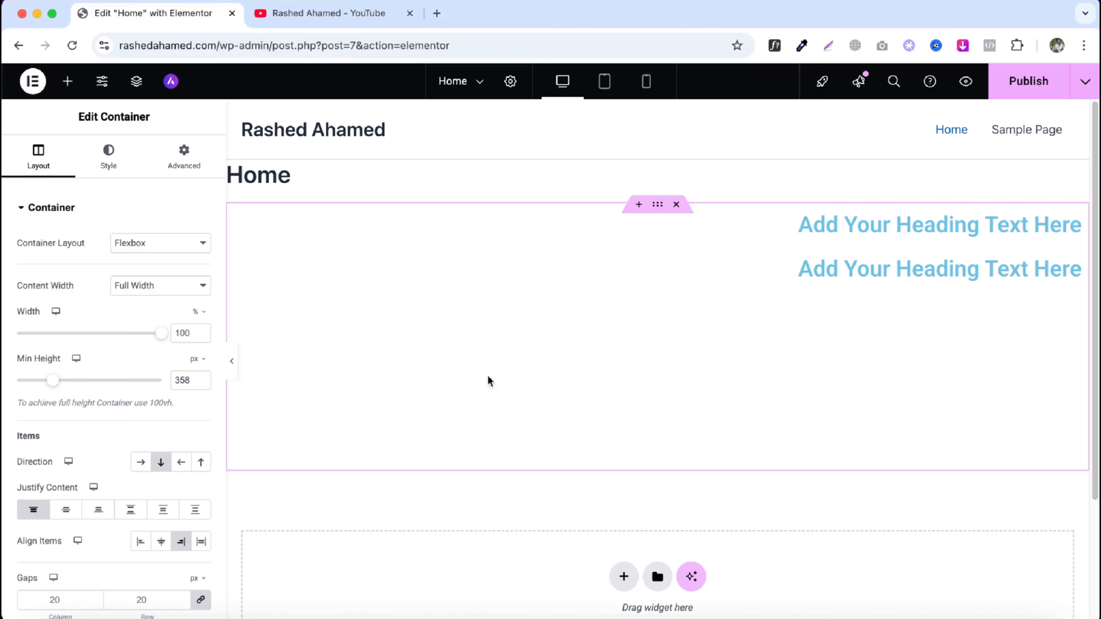
- Replace the second heading with a Button widget in the container
right_click(862, 262)
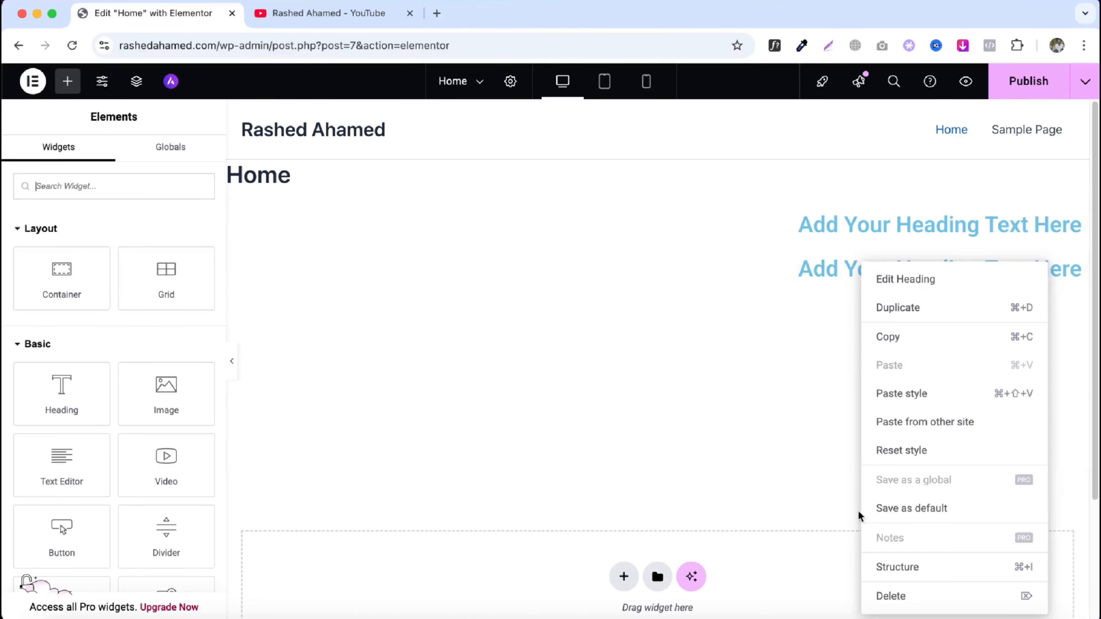
left_click(893, 596)
left_click_drag(81, 563, 902, 235)
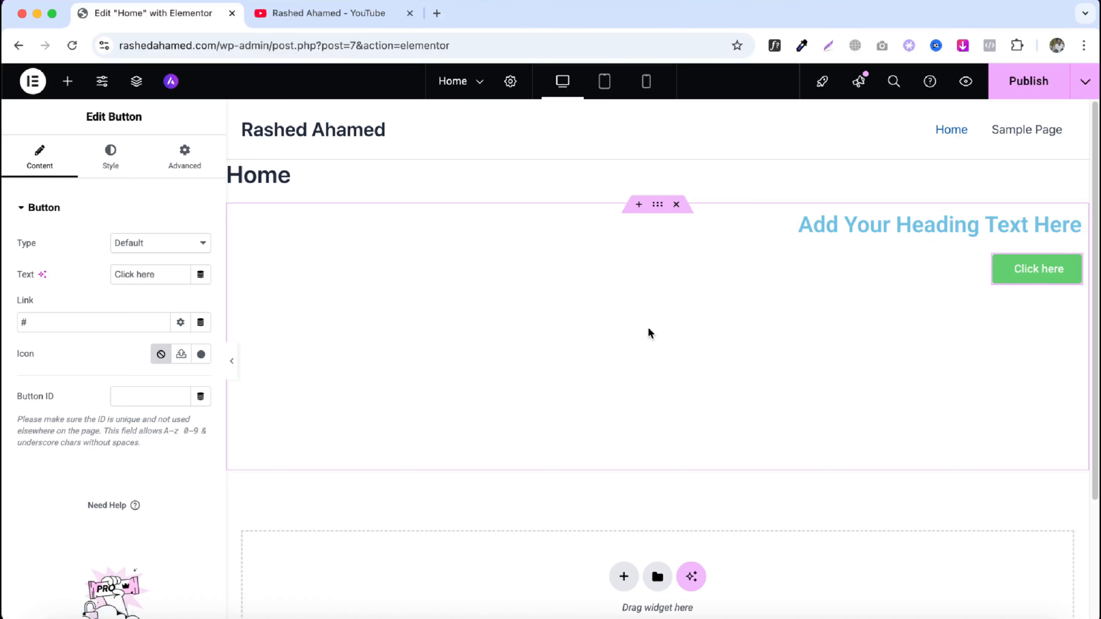
- Center the container's content with Justify Content set to Center and Align Items set to Center
left_click(657, 206)
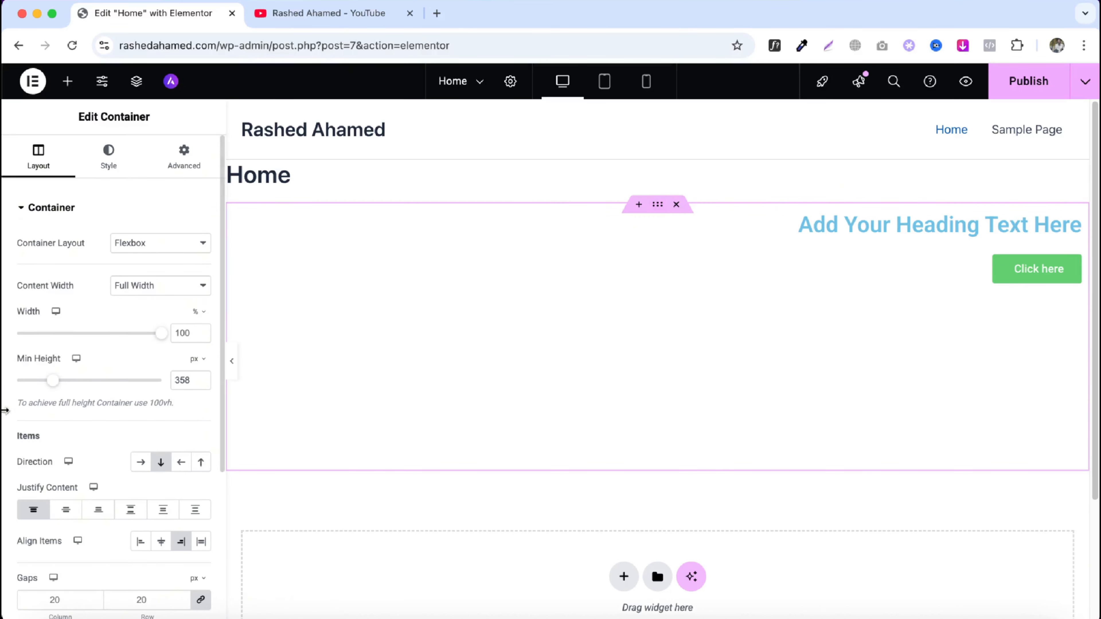
scroll(26, 421, "down", 2)
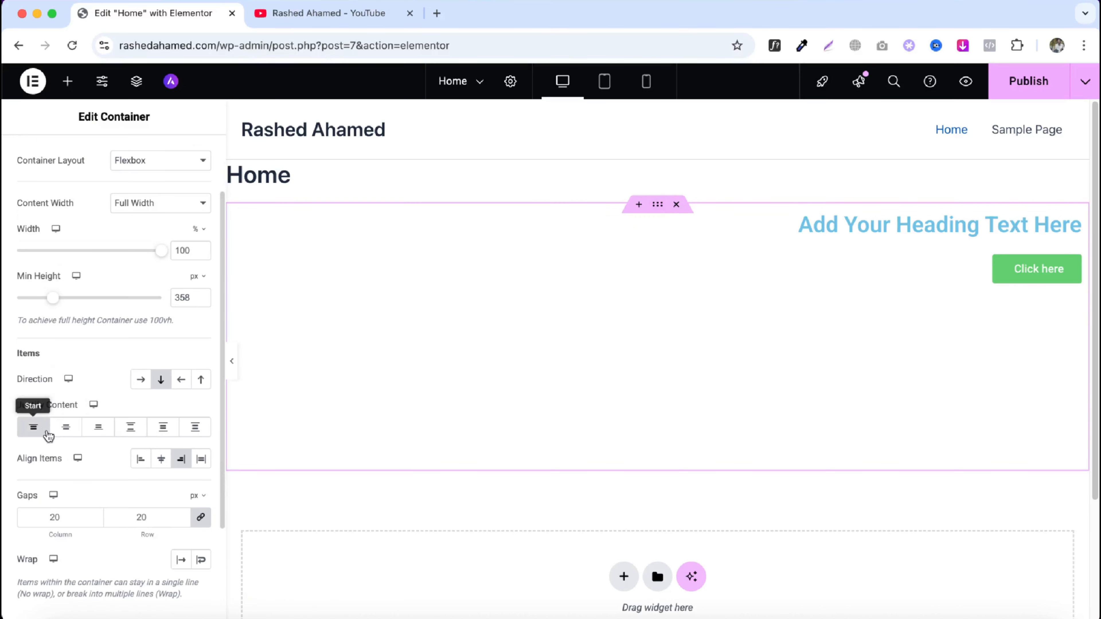
left_click(66, 429)
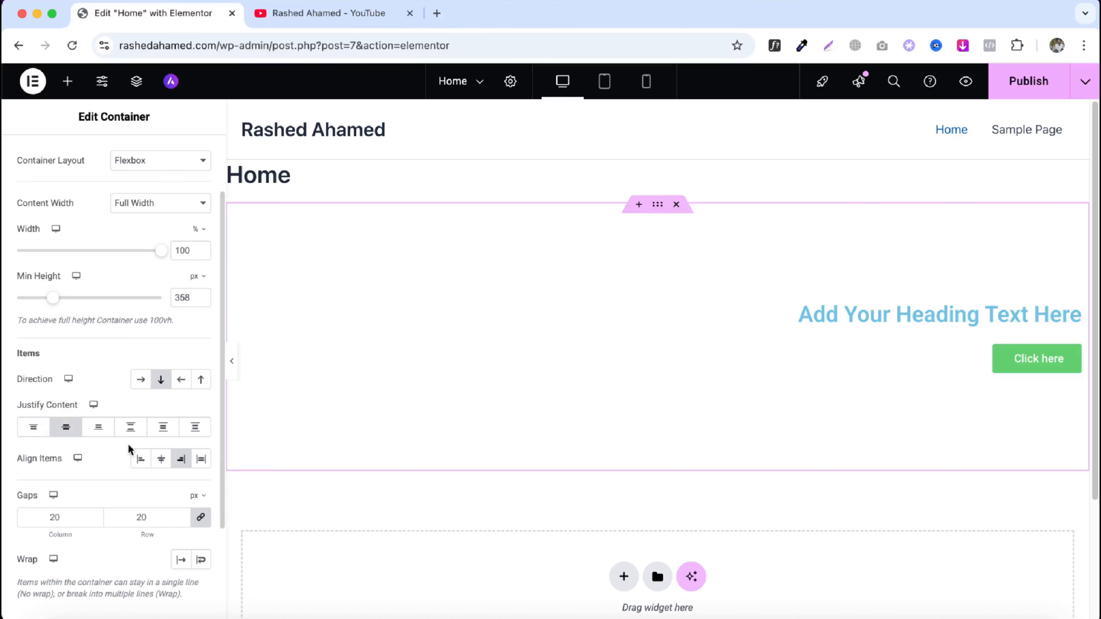
left_click(162, 460)
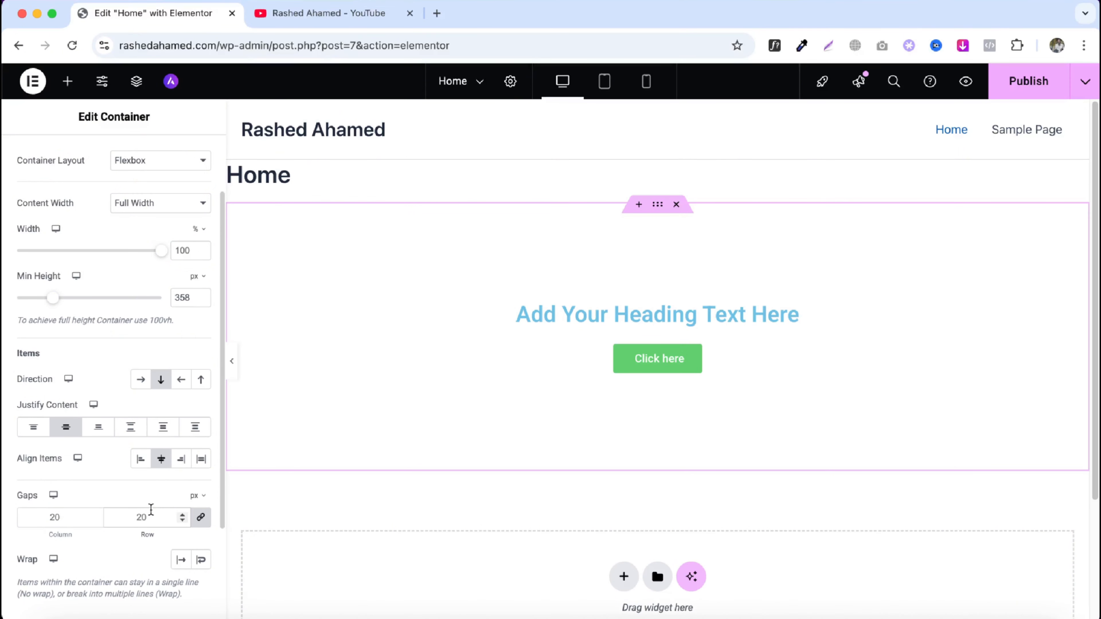
- Set the container's background type to Classic in its style settings
scroll(109, 523, "down", 3)
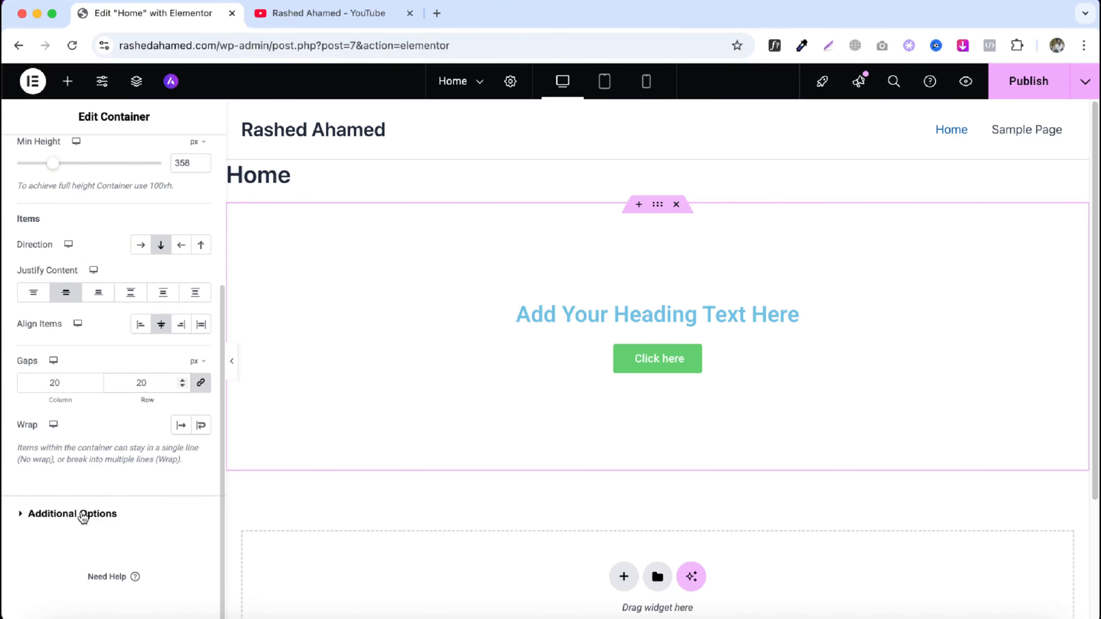
scroll(83, 517, "up", 5)
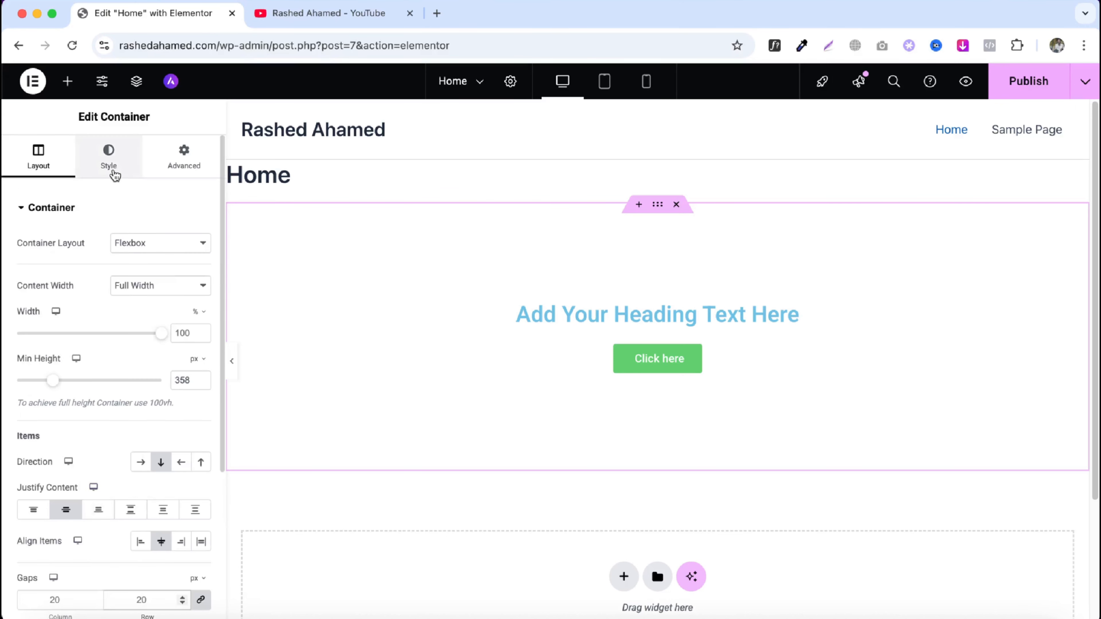
left_click(114, 173)
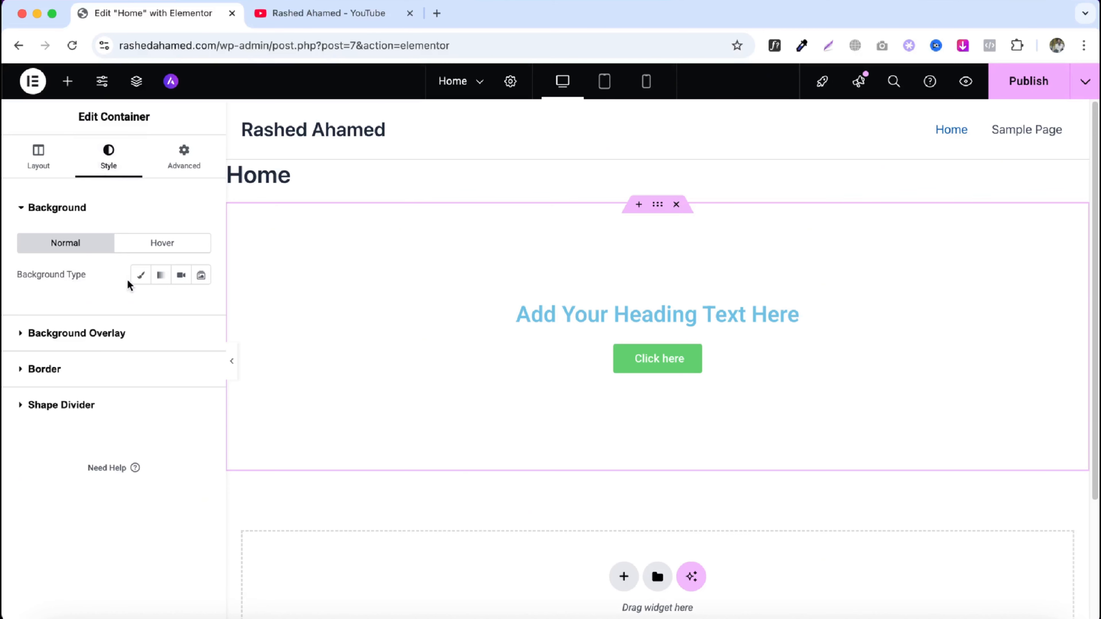
left_click(140, 276)
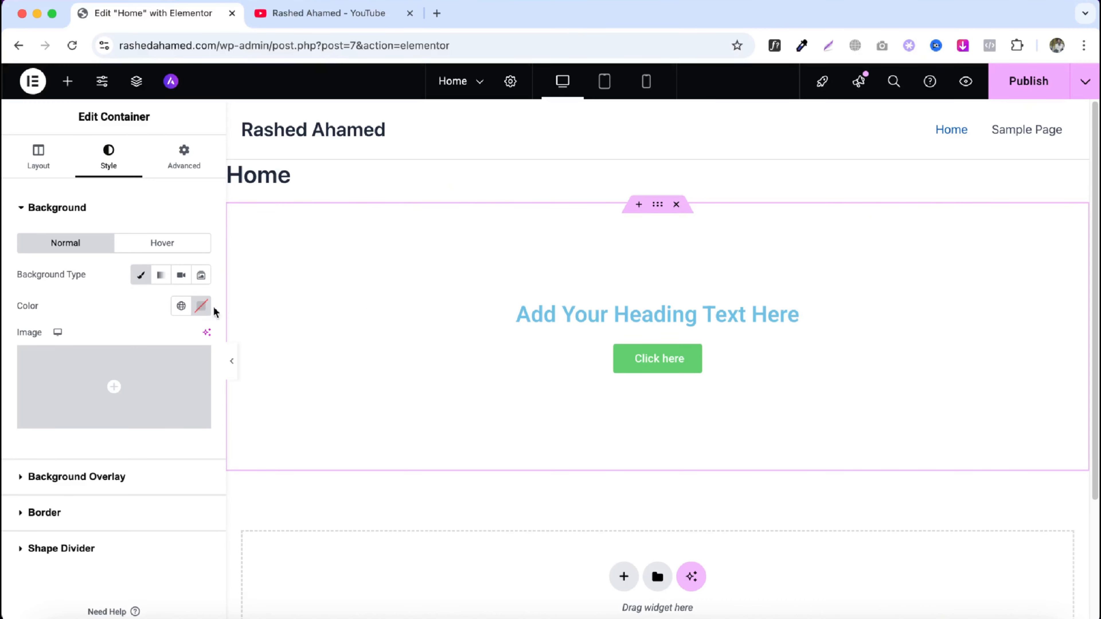
- Try a red and then a teal background colour for the container, then reset the colour
left_click(201, 306)
left_click_drag(217, 429, 280, 369)
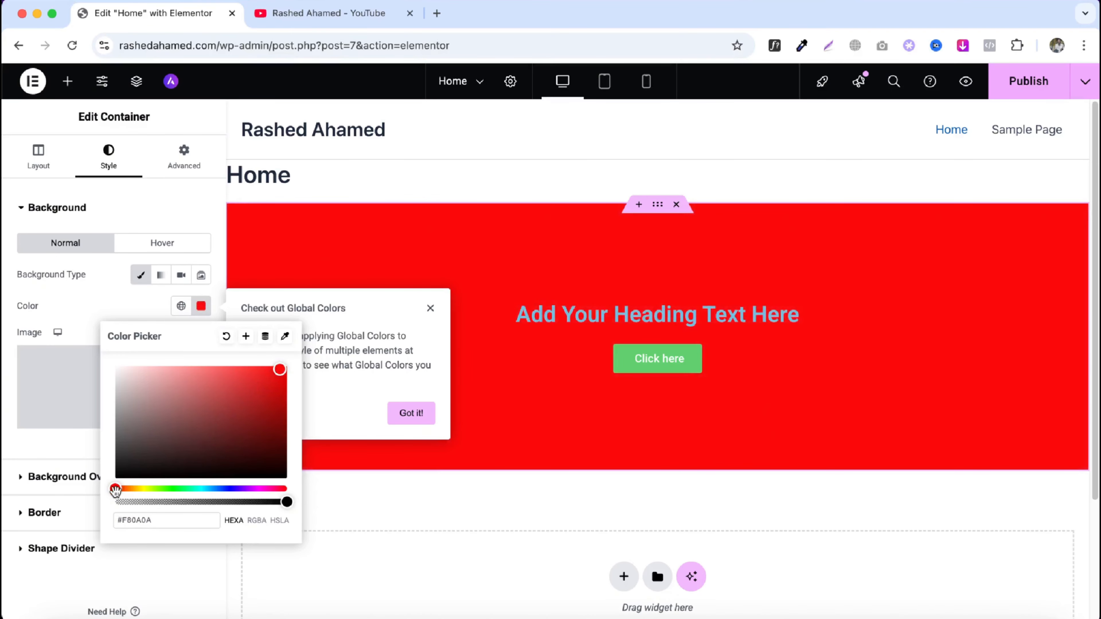
left_click_drag(115, 489, 185, 496)
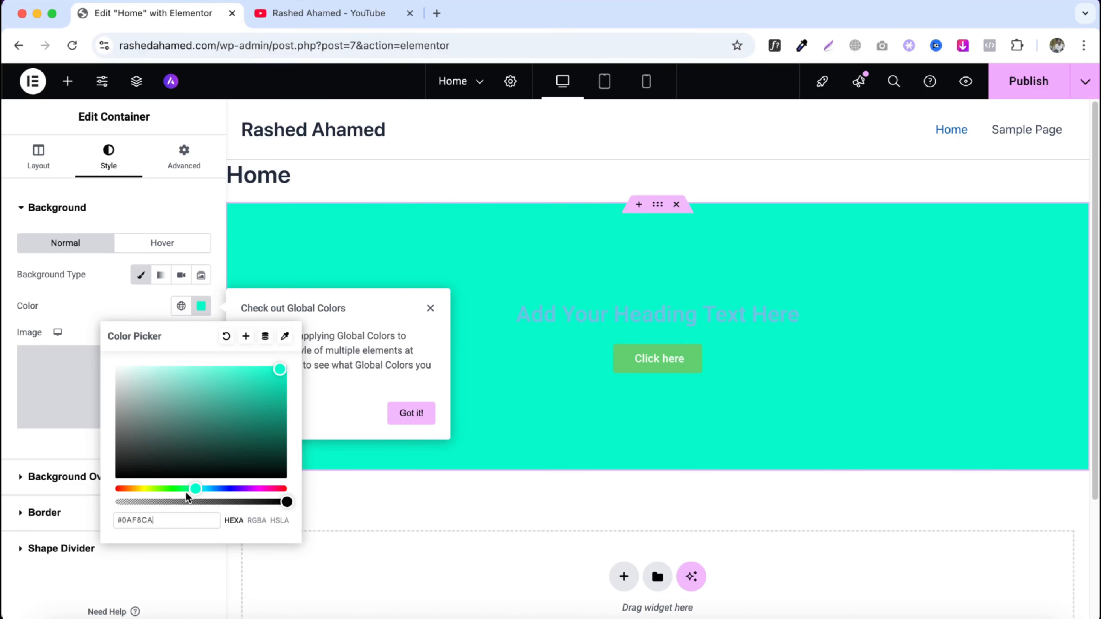
left_click_drag(162, 520, 118, 516)
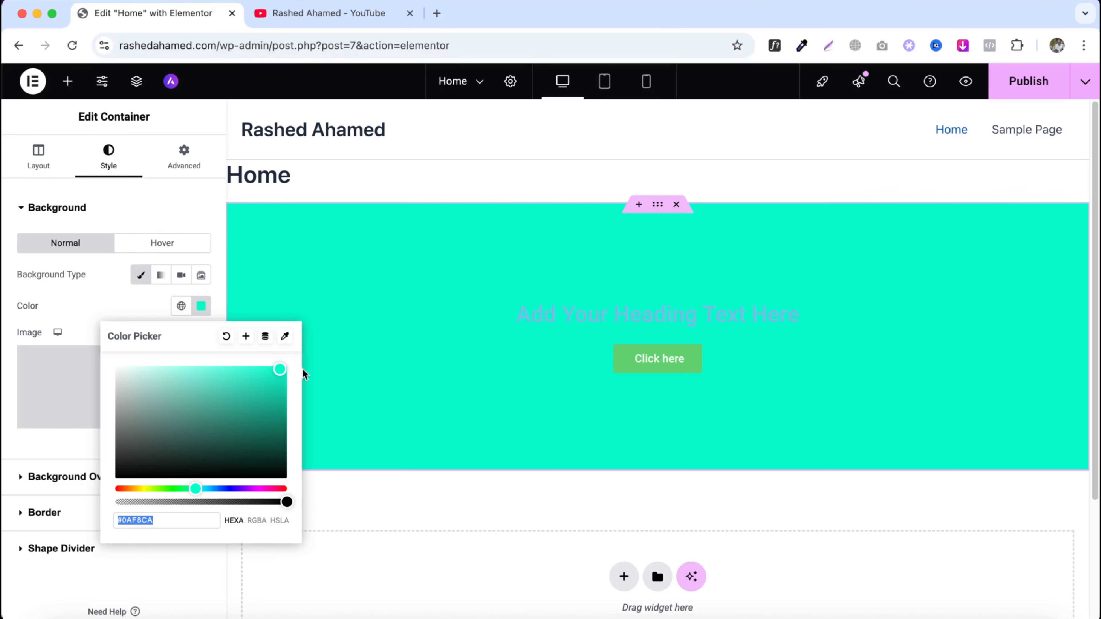
left_click(226, 337)
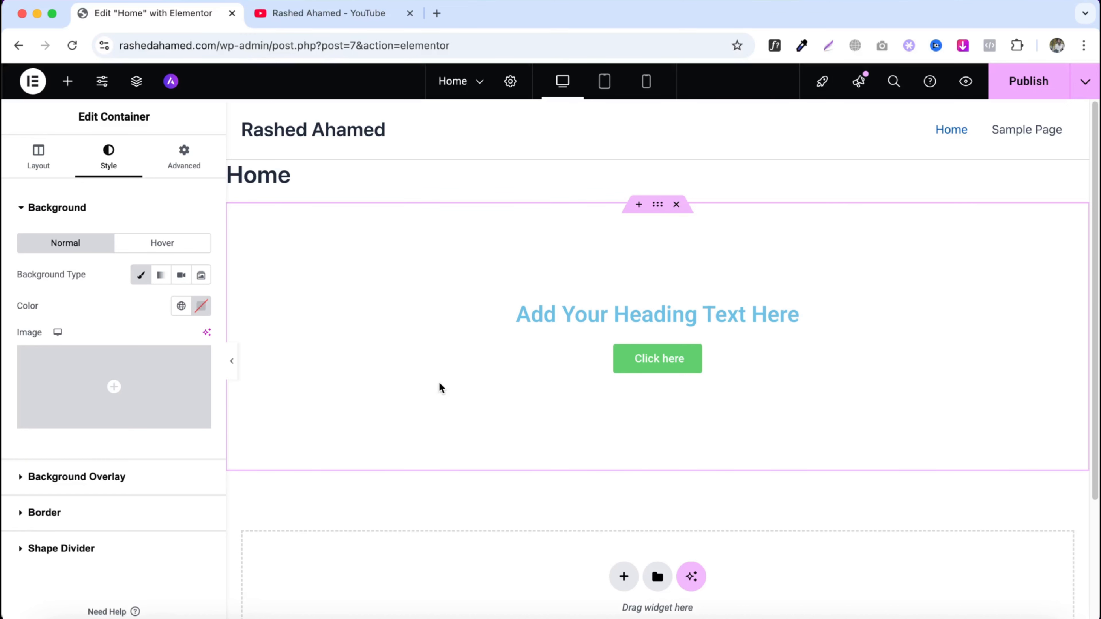
left_click(150, 399)
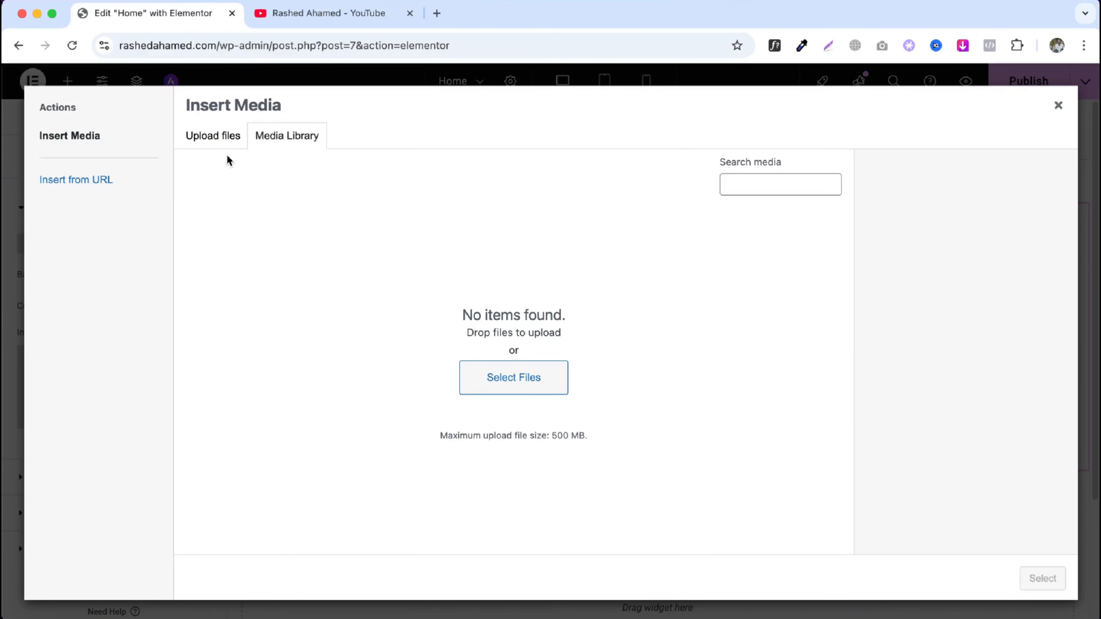
left_click(221, 143)
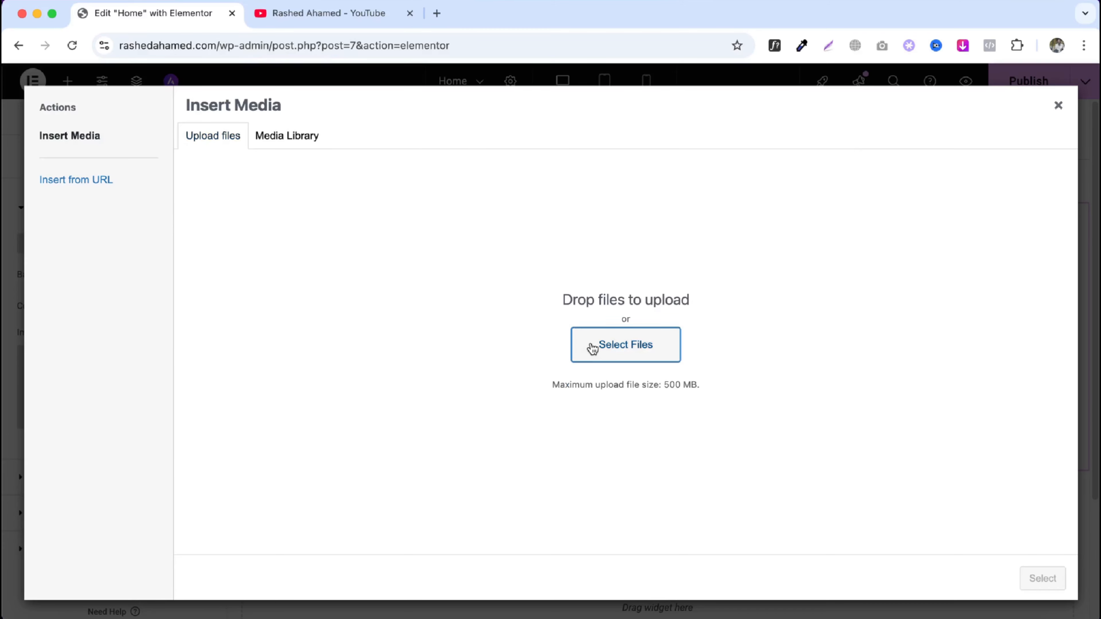
left_click(593, 348)
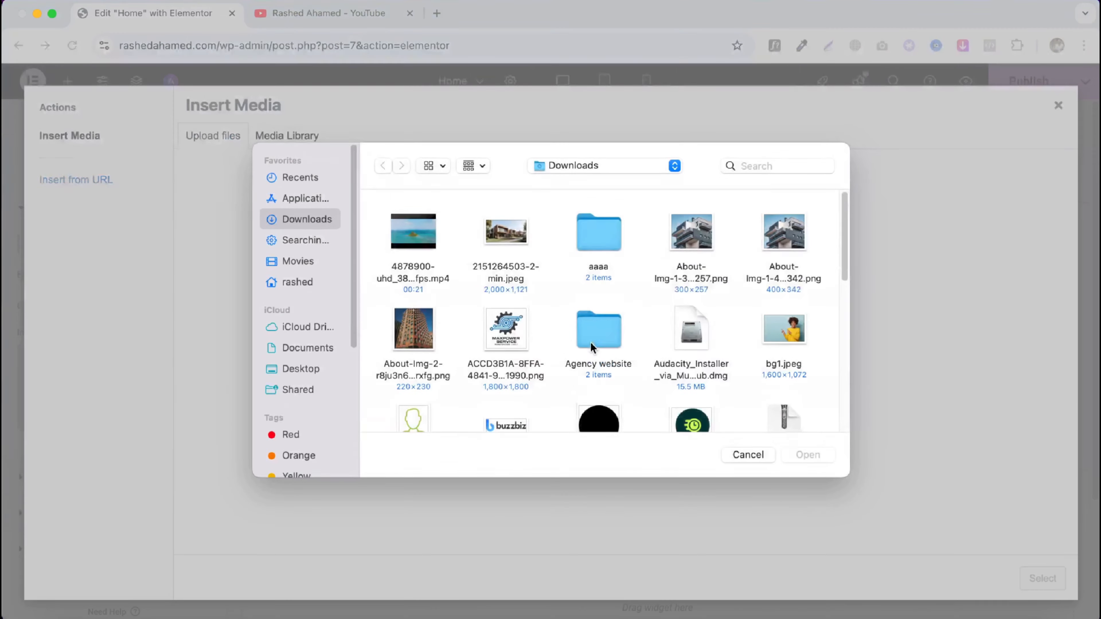
left_click(507, 239)
left_click(814, 454)
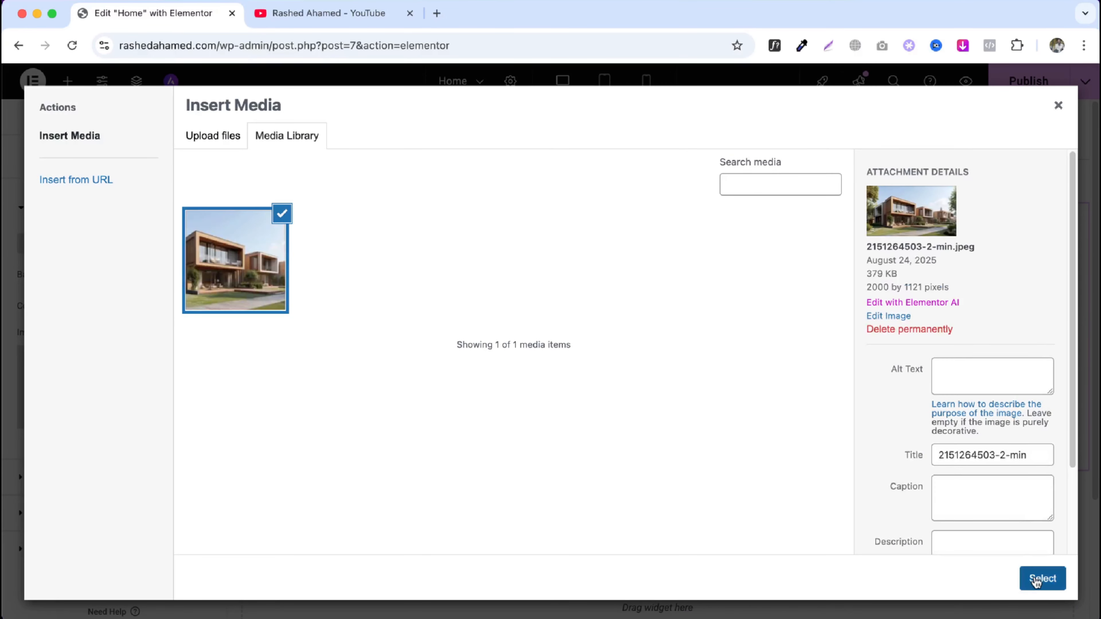
left_click(1040, 579)
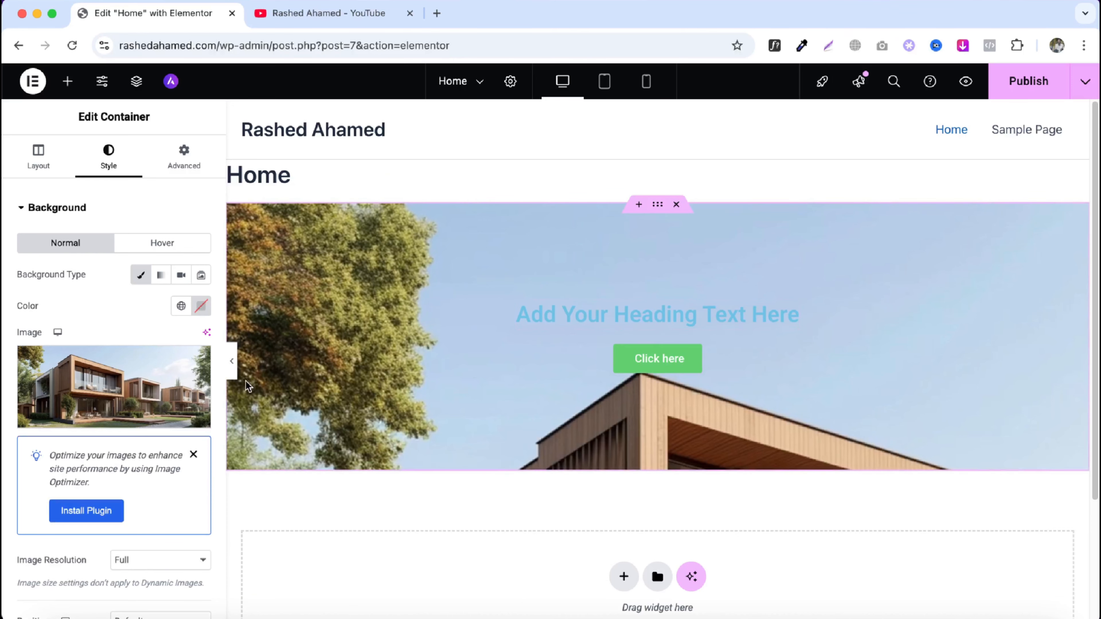
- Try the background image Position options Center Center and Top Center, ending with Default
scroll(114, 397, "down", 5)
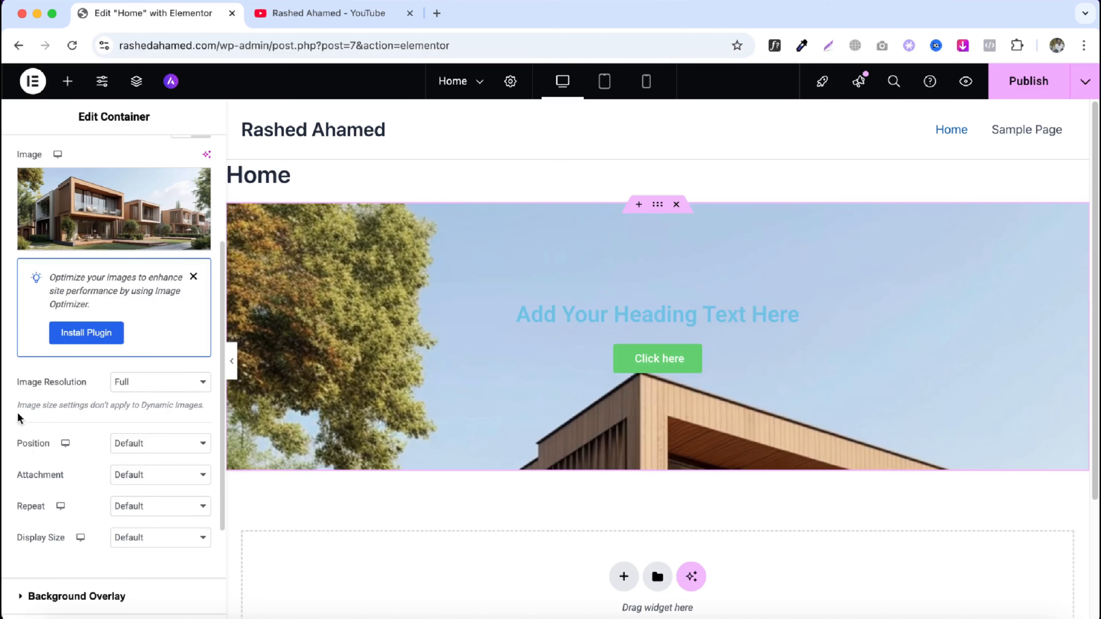
left_click(144, 387)
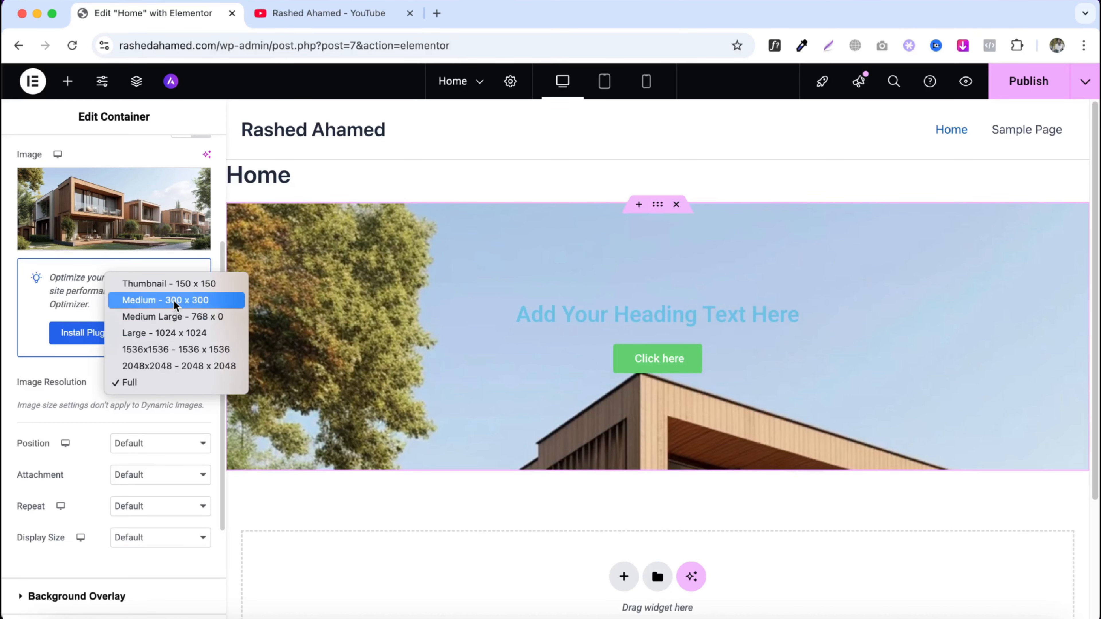
left_click(91, 402)
left_click(167, 443)
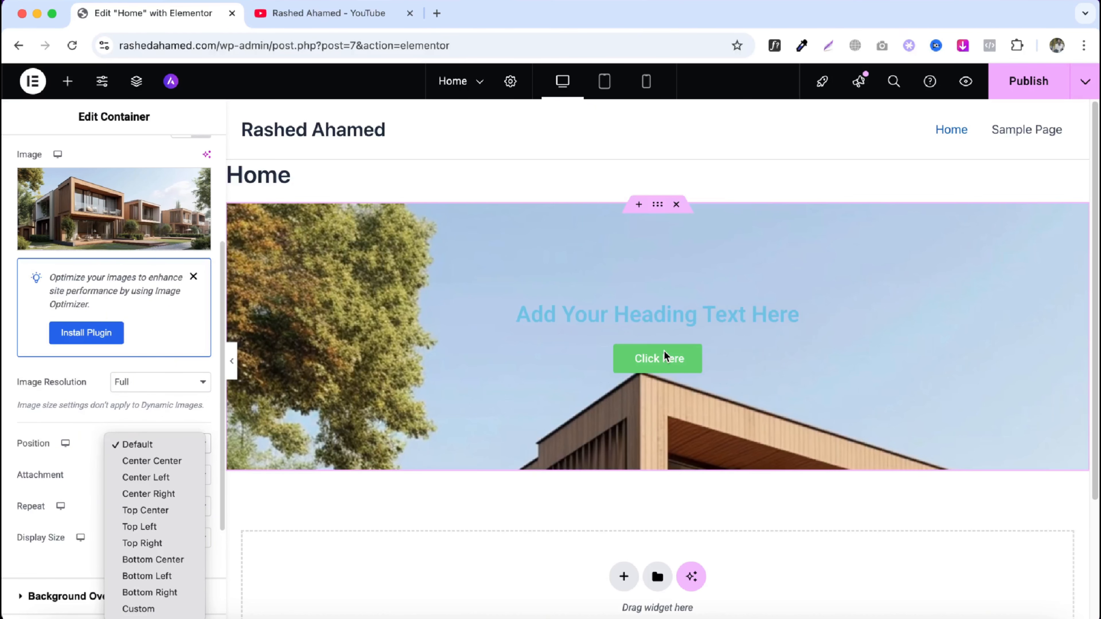
left_click(178, 456)
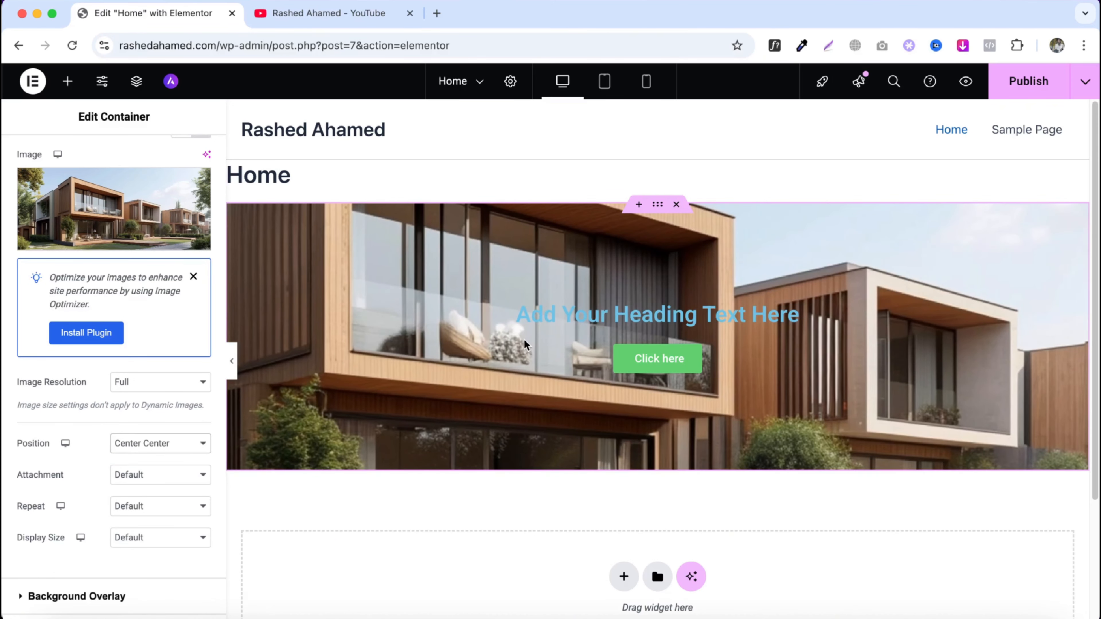
left_click(156, 444)
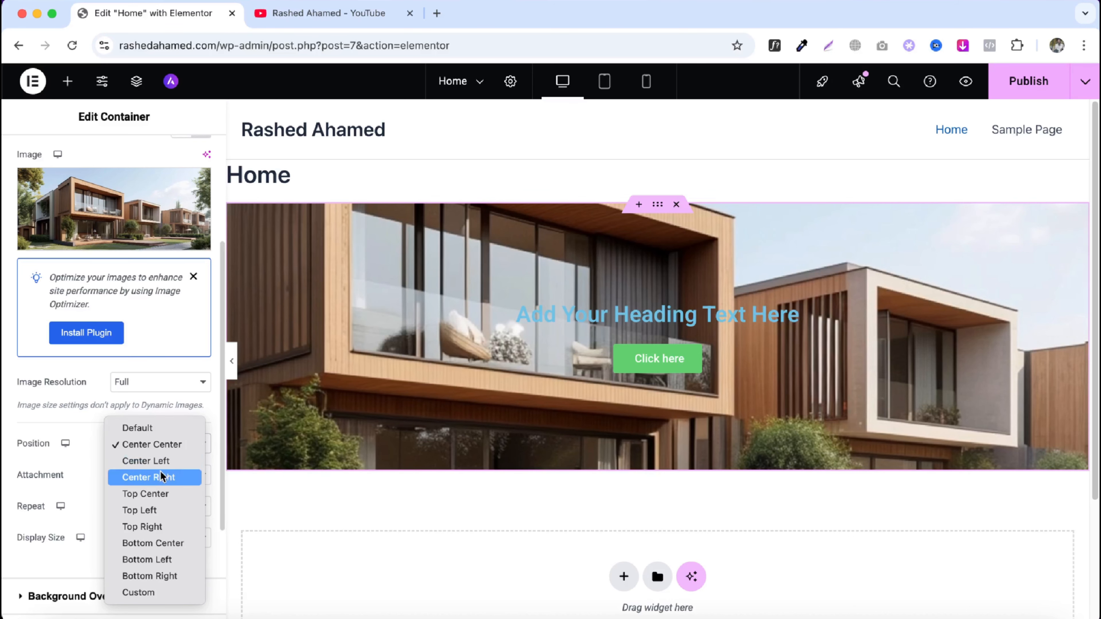
left_click(160, 494)
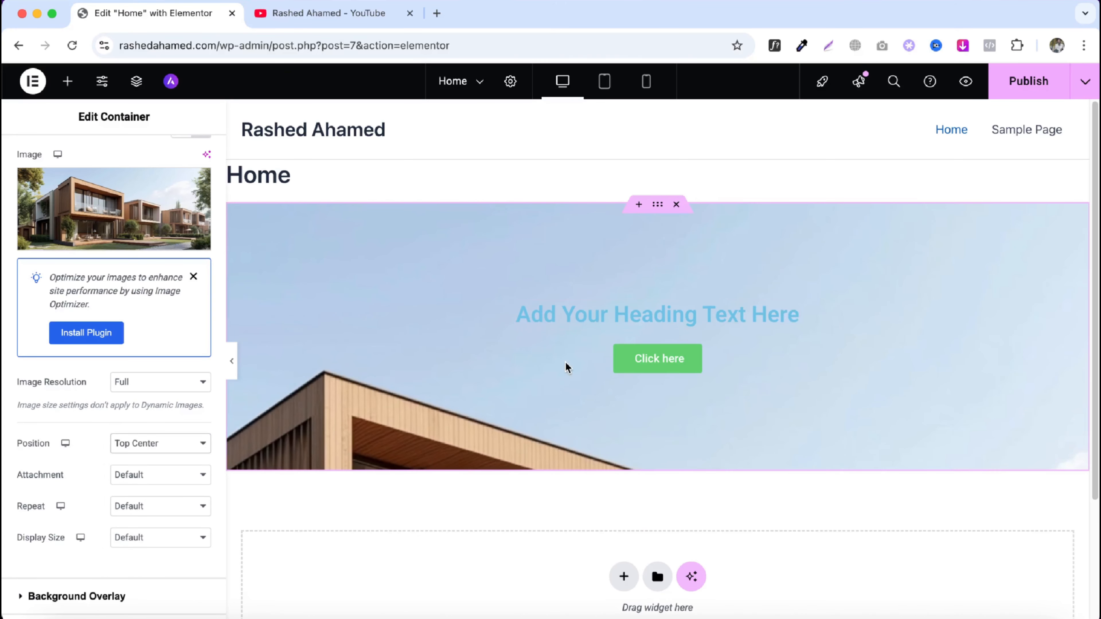
left_click(146, 449)
left_click(161, 383)
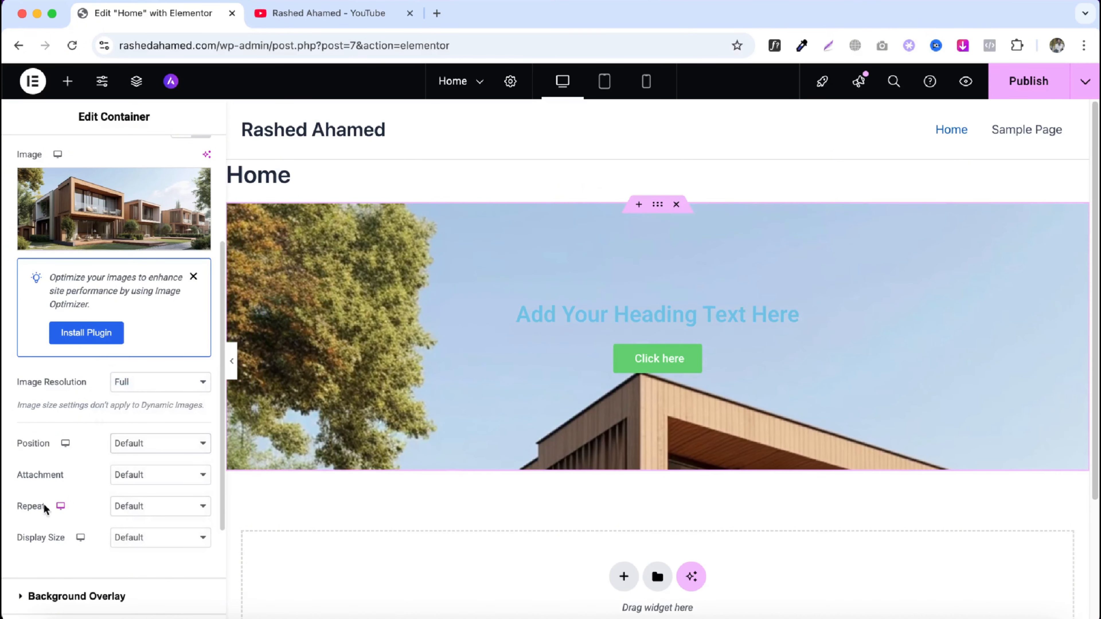
- Try the Fixed attachment for the background image, then set the attachment back to Default
left_click(127, 483)
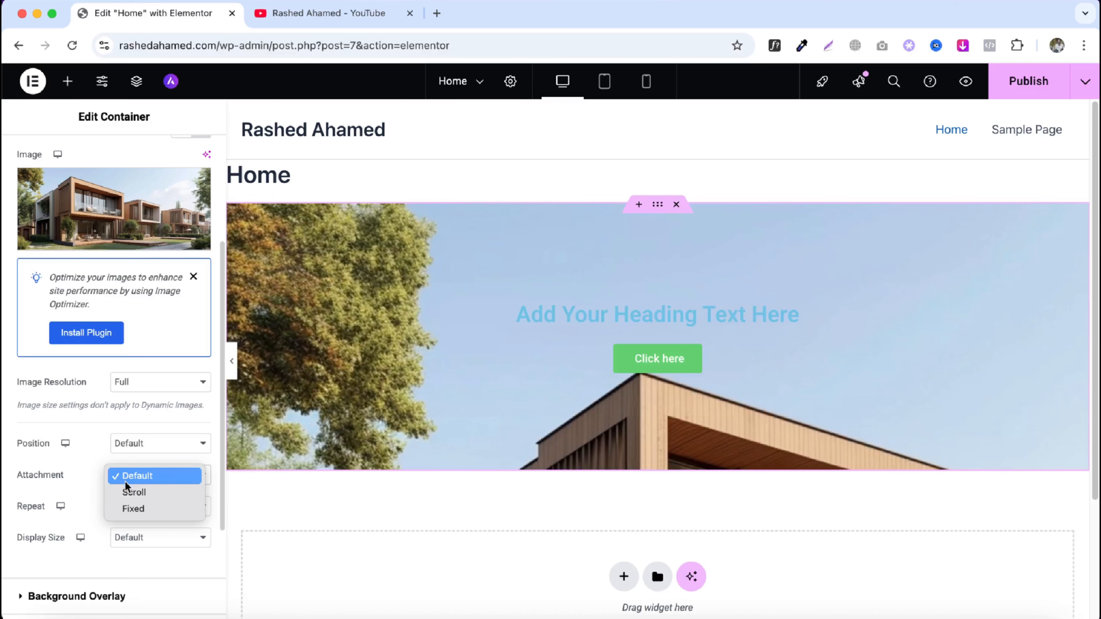
left_click(130, 507)
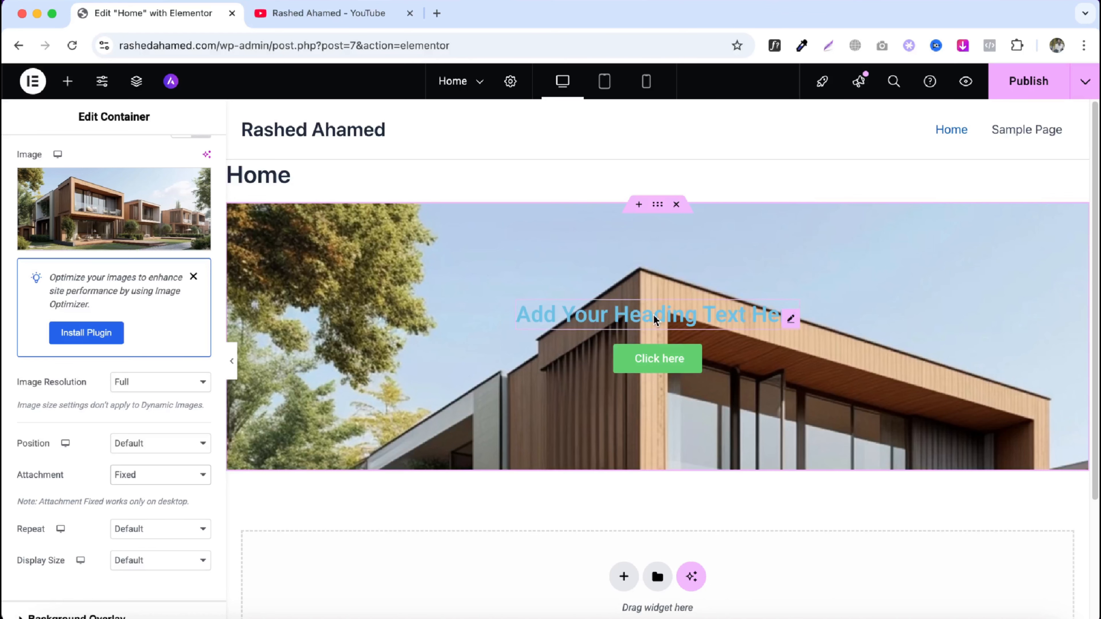
scroll(654, 317, "down", 5)
scroll(654, 317, "up", 5)
scroll(653, 314, "down", 5)
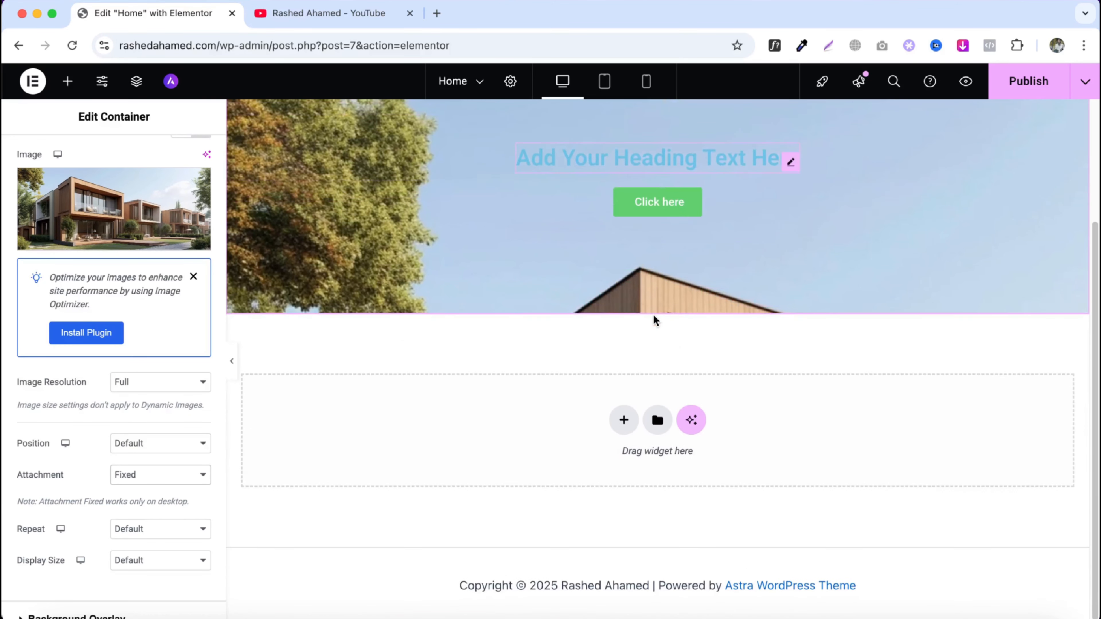
scroll(653, 315, "up", 3)
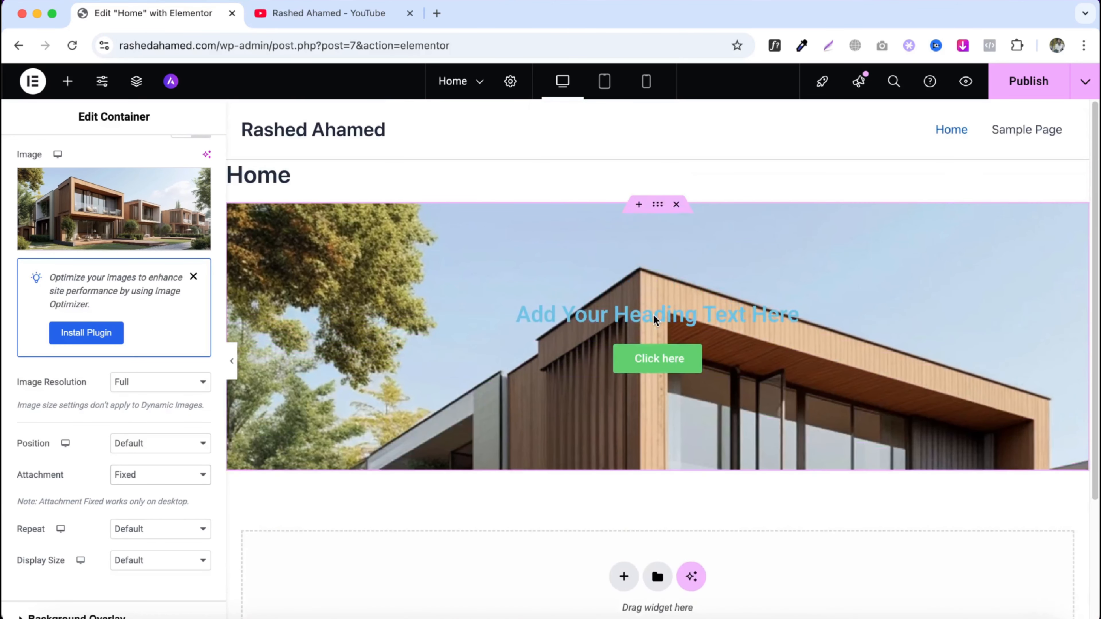
scroll(653, 316, "down", 4)
scroll(654, 316, "up", 4)
scroll(653, 314, "down", 4)
scroll(653, 314, "up", 4)
left_click(150, 473)
left_click(145, 446)
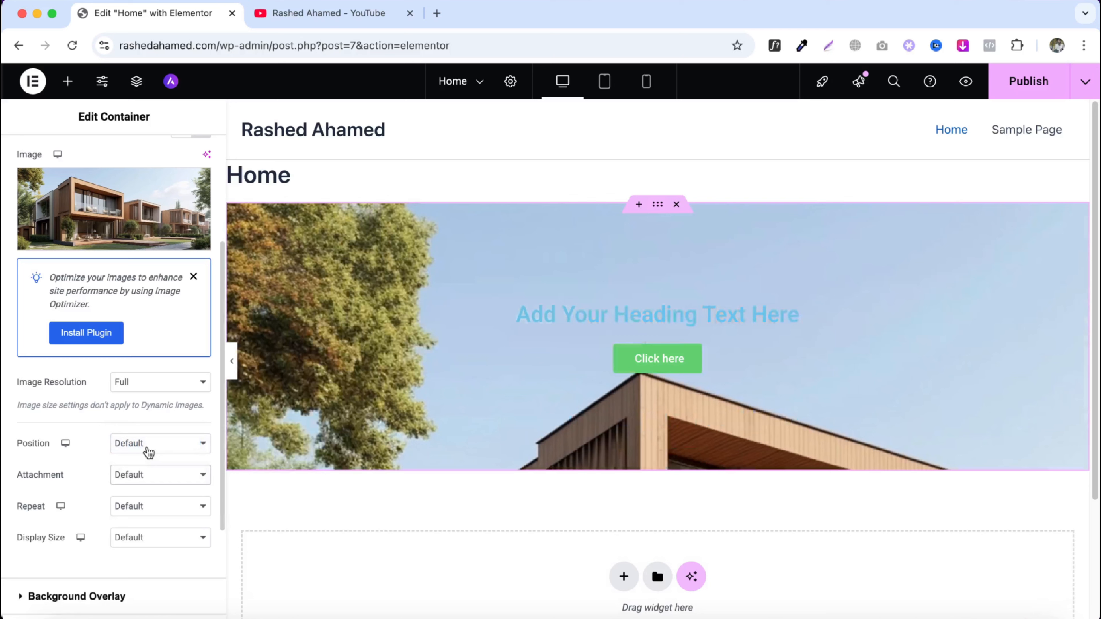
- Try the background image's Display Size options Auto and then Cover
scroll(125, 477, "down", 1)
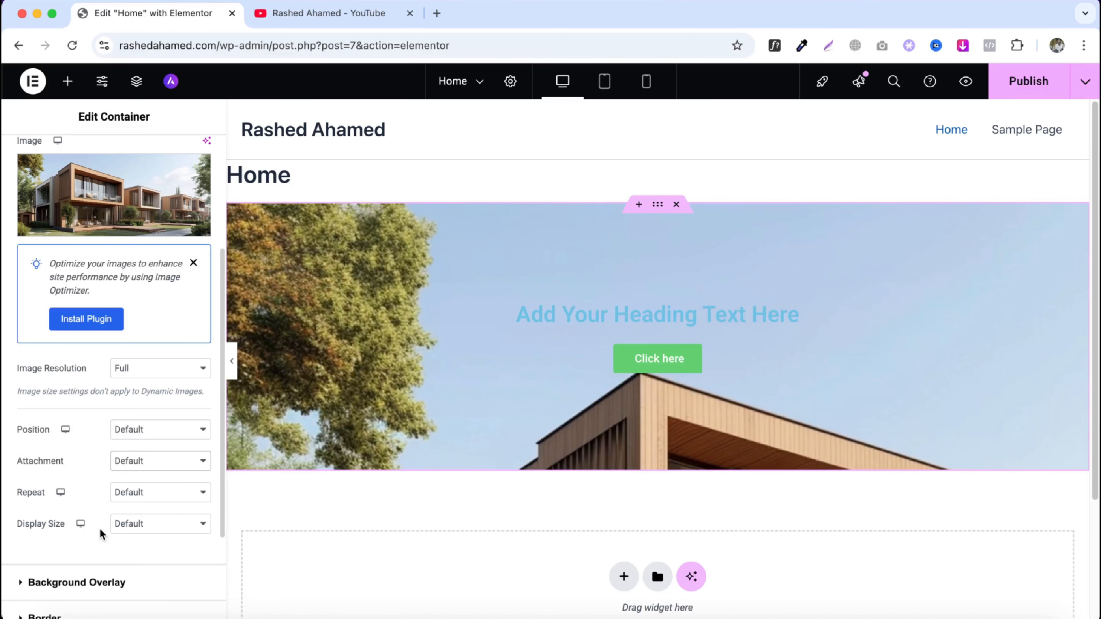
left_click(132, 528)
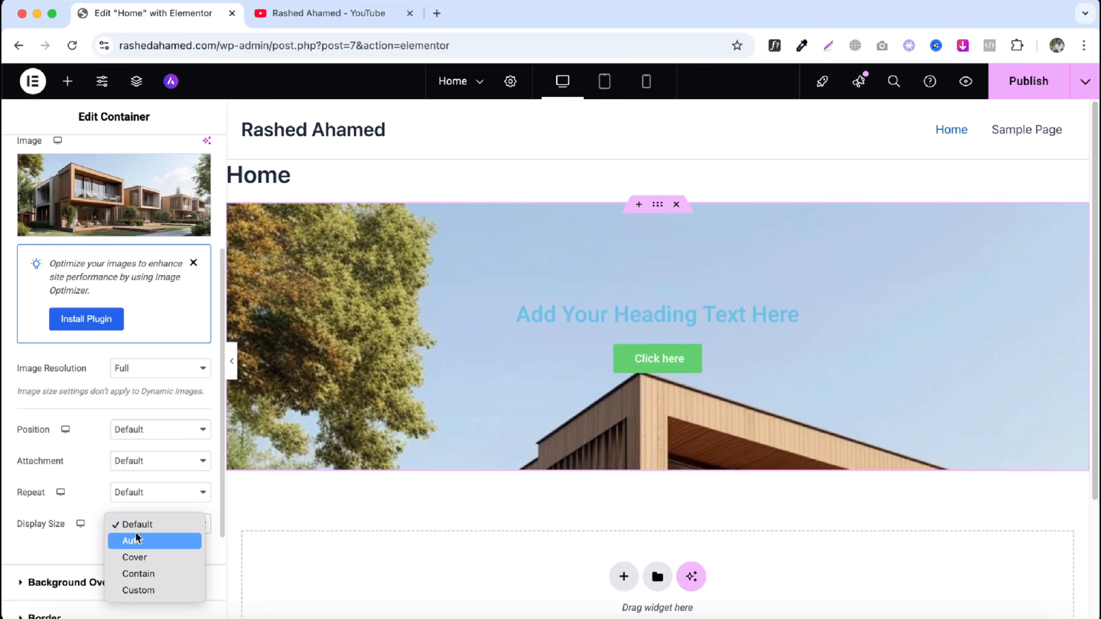
left_click(132, 542)
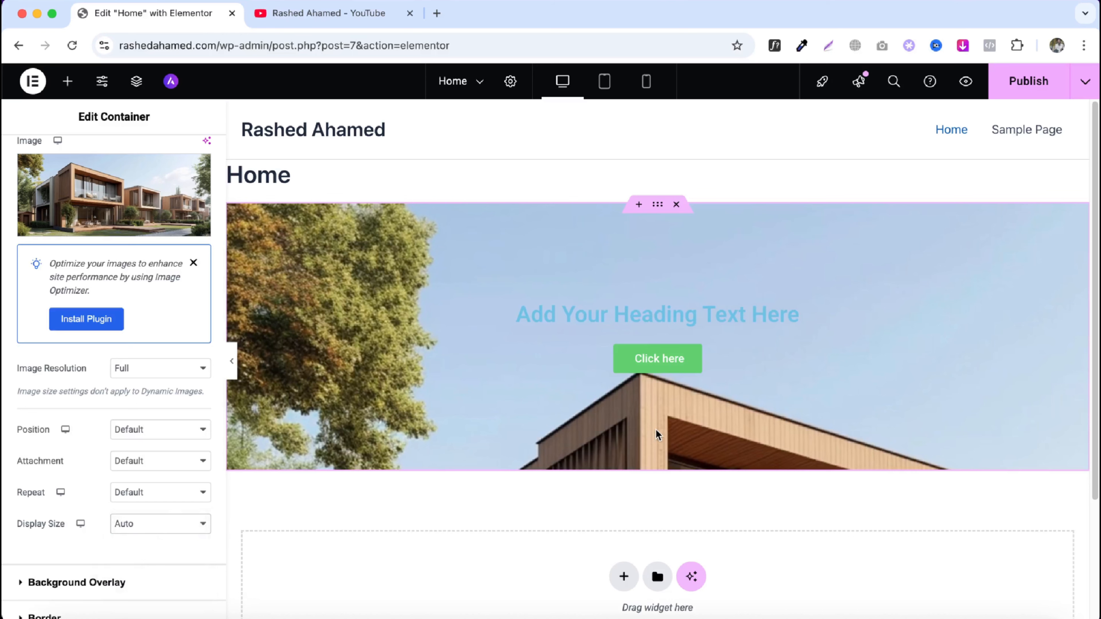
left_click(147, 525)
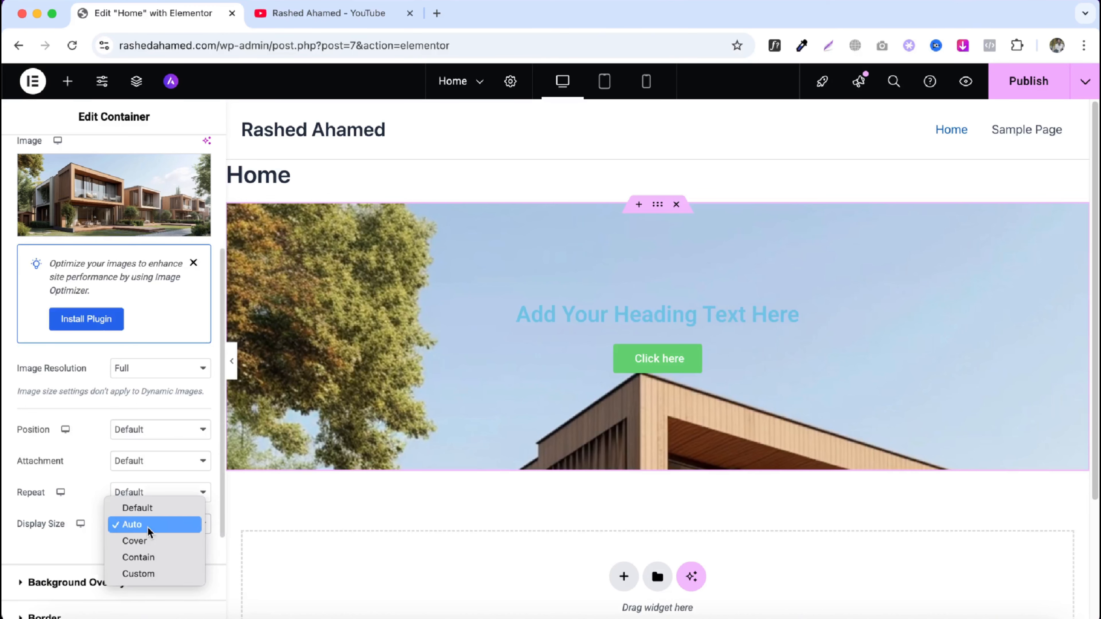
left_click(143, 541)
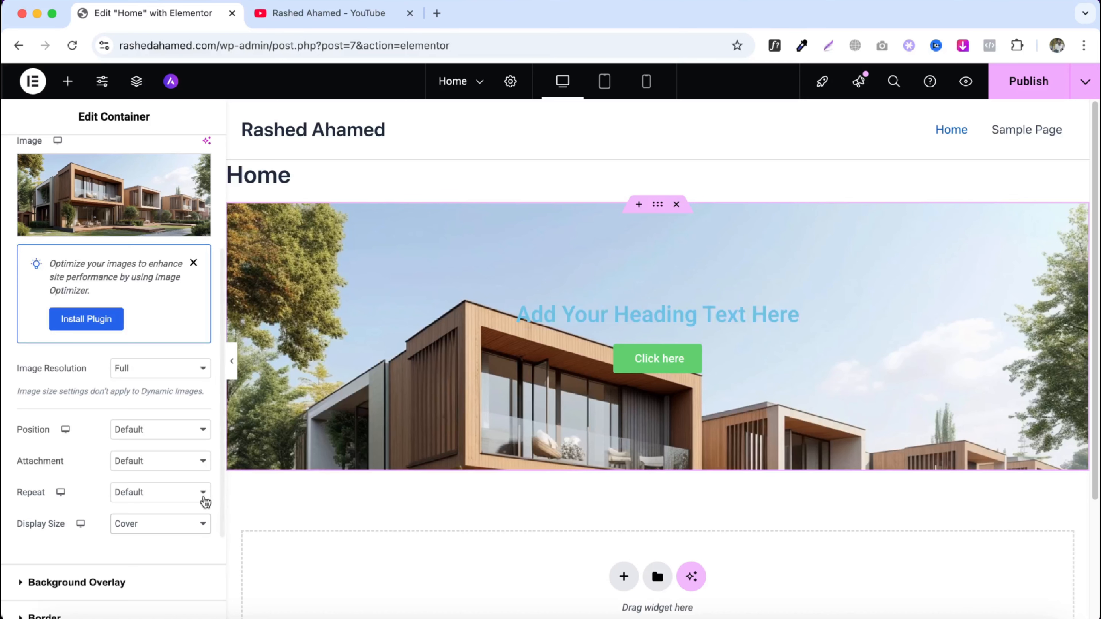
- Set the Display Size to Custom with a width of about 53%
left_click(150, 526)
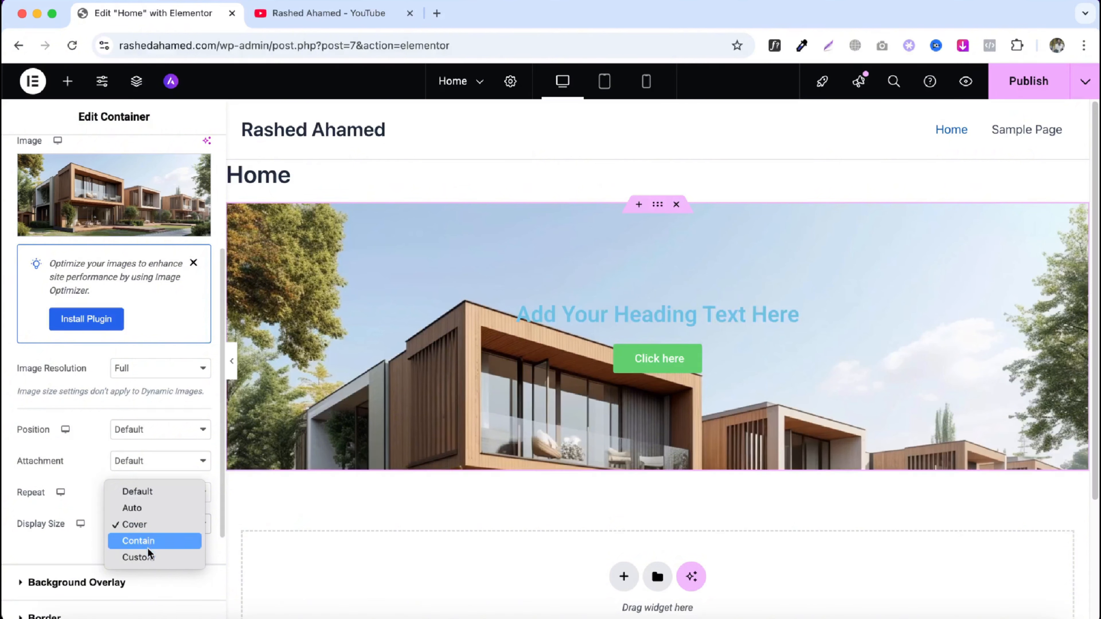
left_click(150, 557)
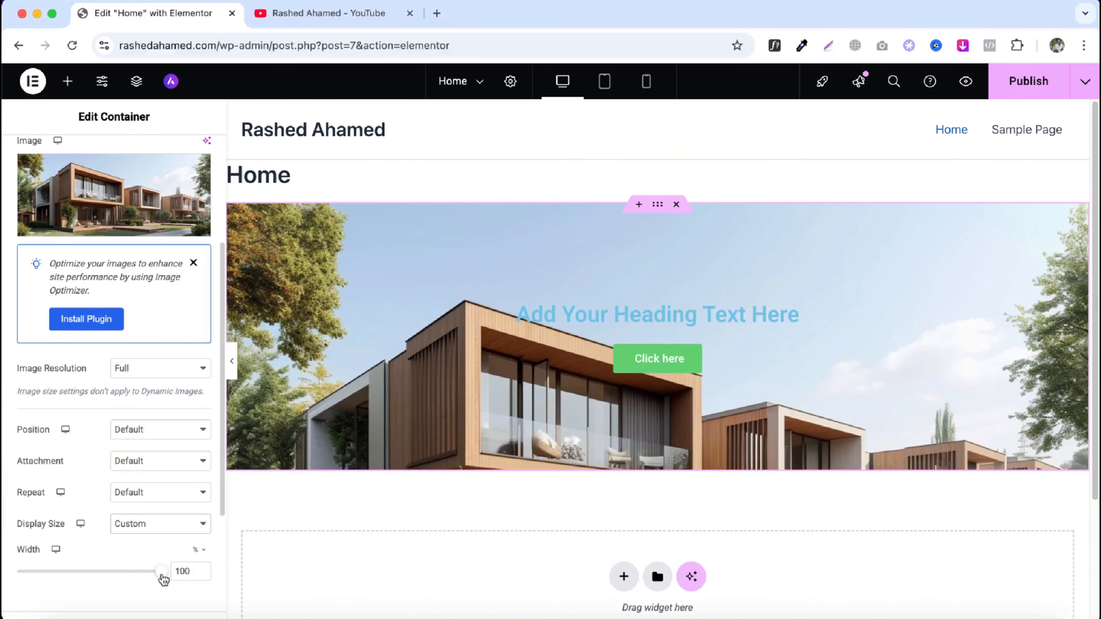
left_click_drag(163, 579, 94, 580)
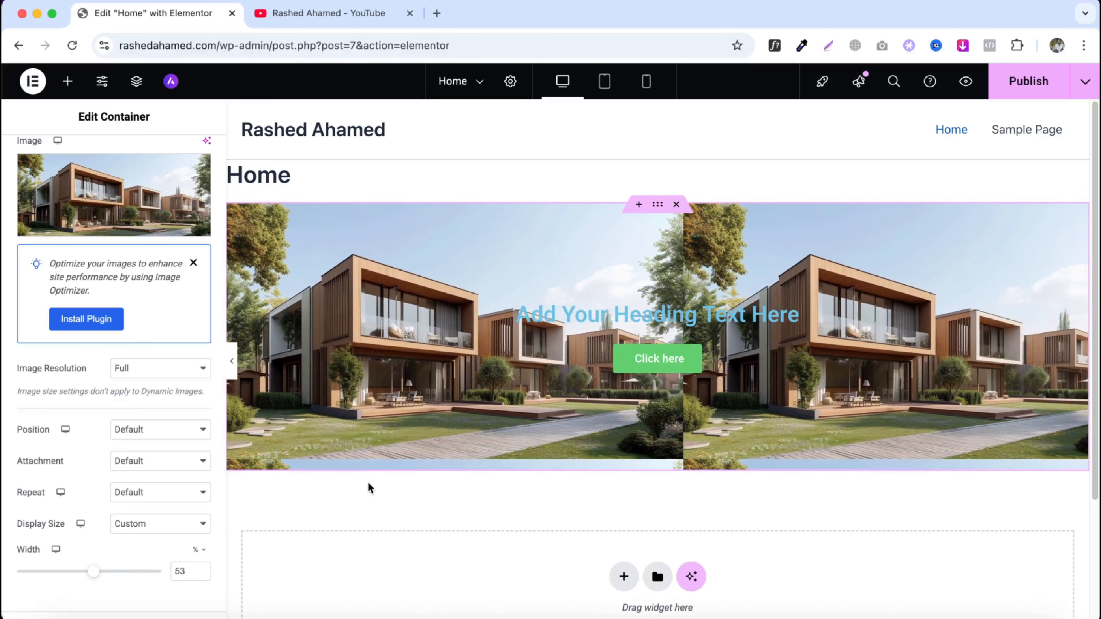
- Try No-repeat for the background image Repeat, then set it back to Default
left_click(121, 493)
left_click(127, 511)
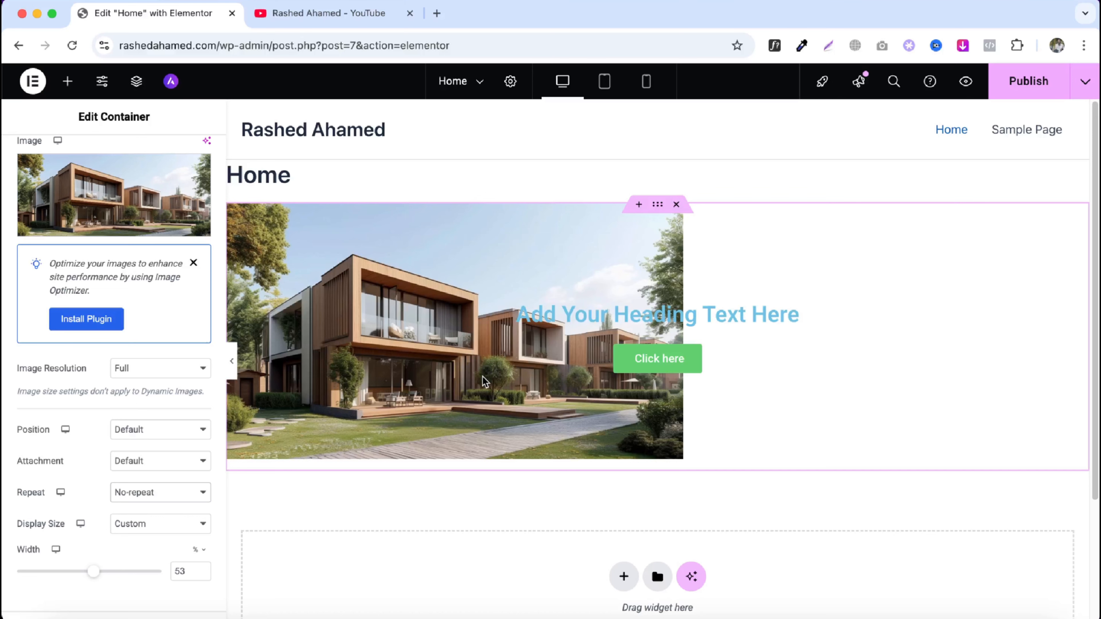
left_click(150, 498)
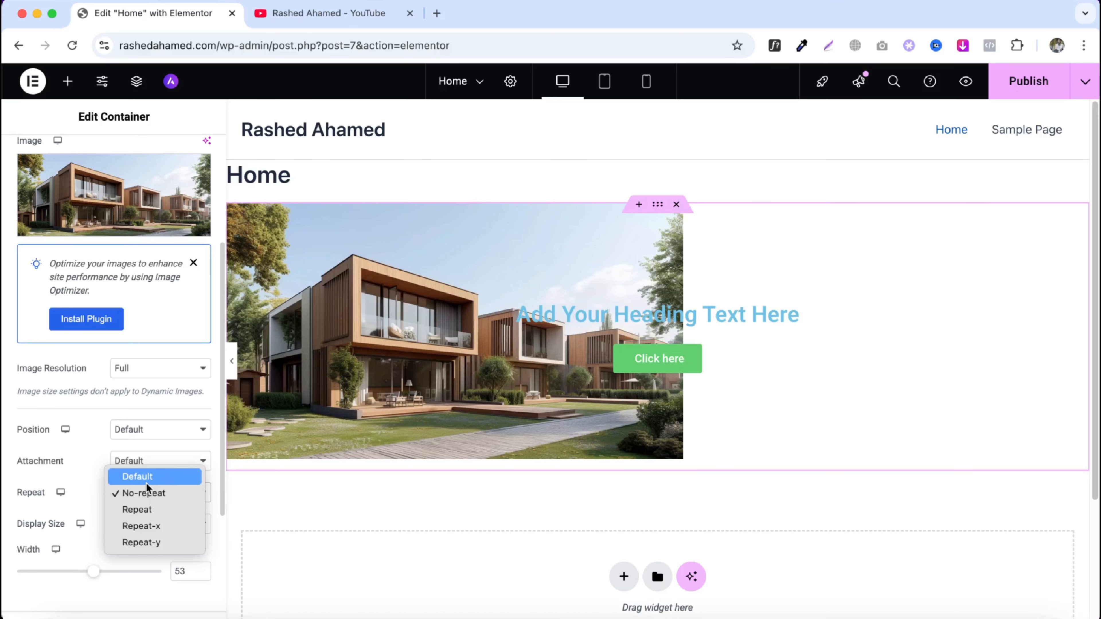
left_click(146, 482)
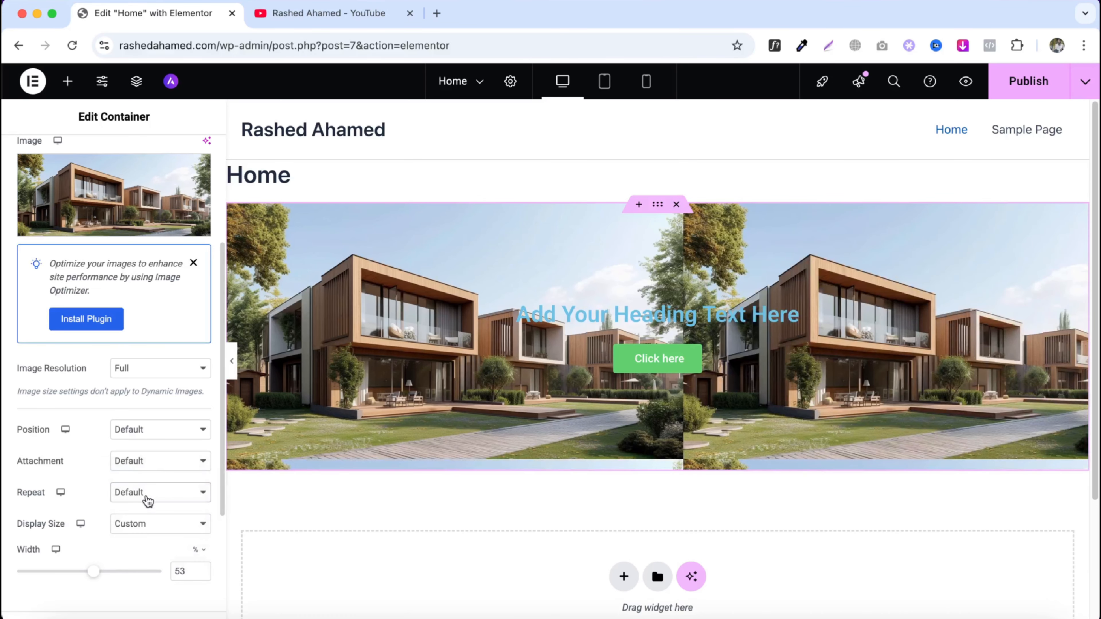
- Set the background image's Display Size back to Cover
left_click(138, 523)
left_click(141, 491)
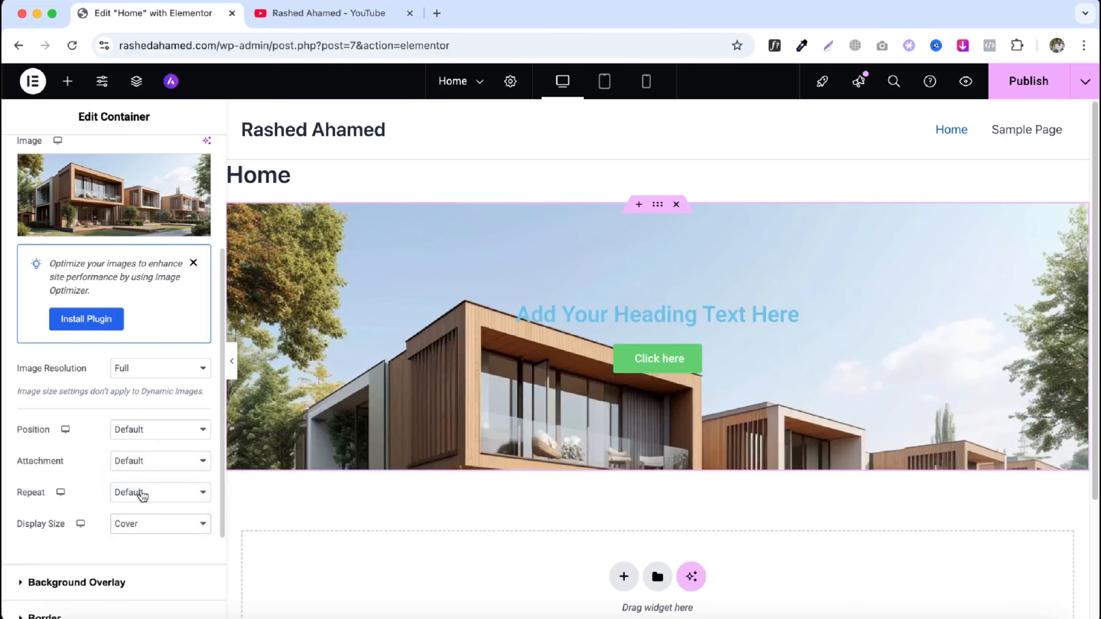
scroll(133, 532, "down", 3)
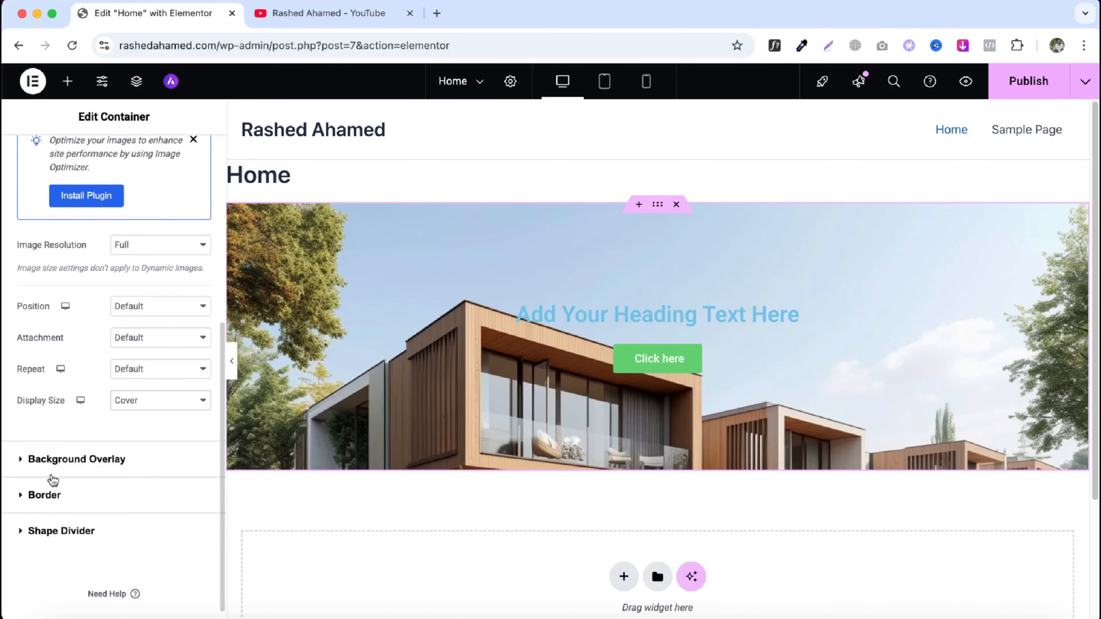
scroll(80, 462, "up", 6)
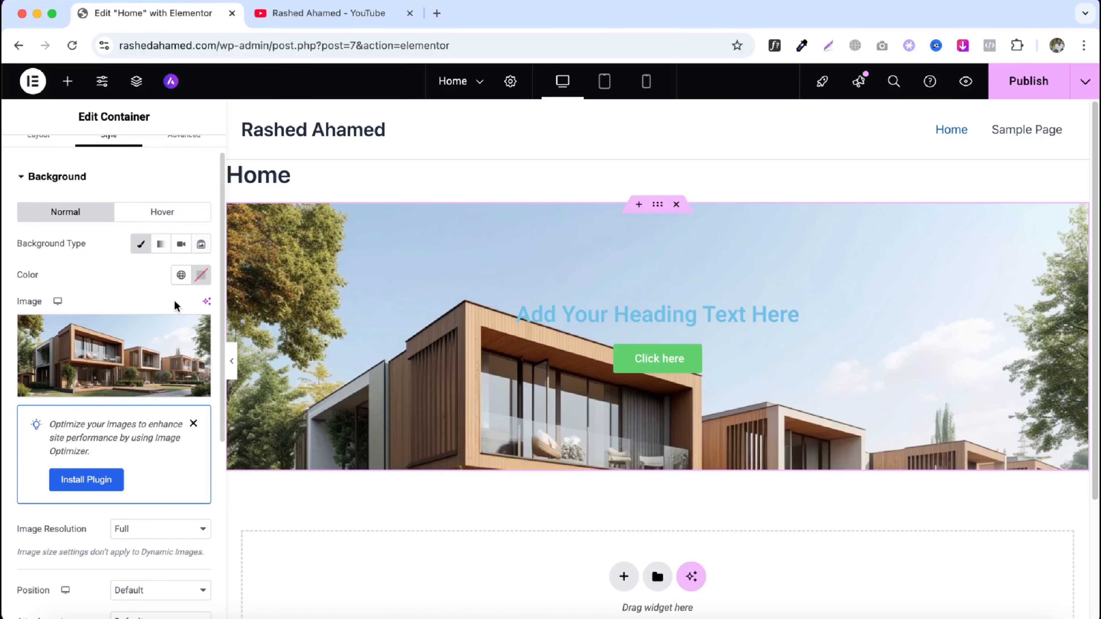
- Switch the container background to Gradient and set its first colour to #0DFECF
mouse_move(197, 332)
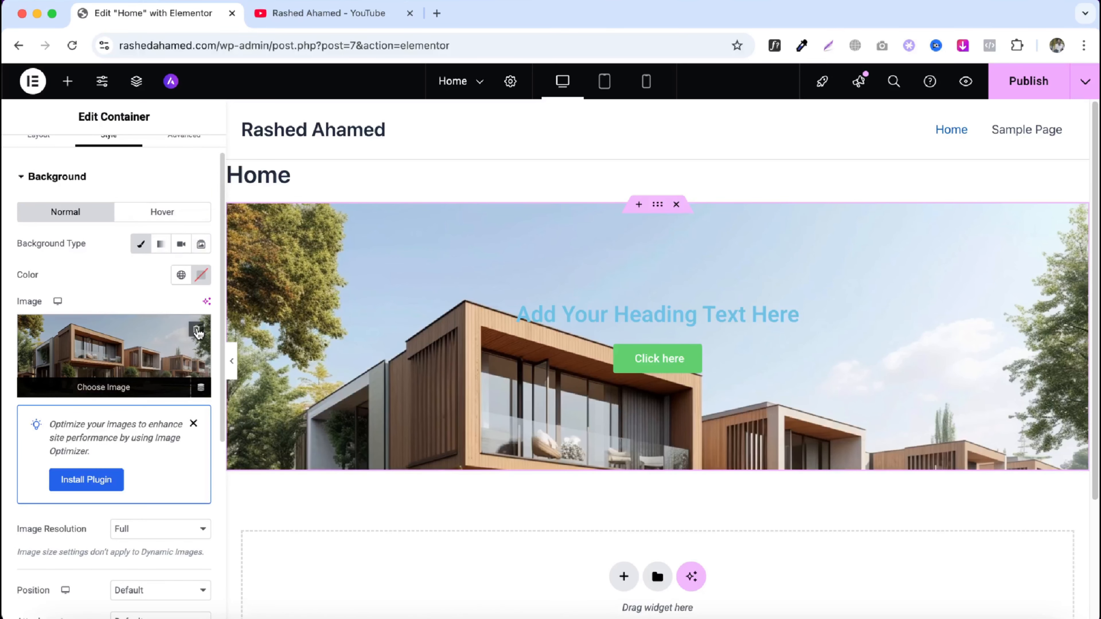
left_click(197, 332)
left_click(163, 248)
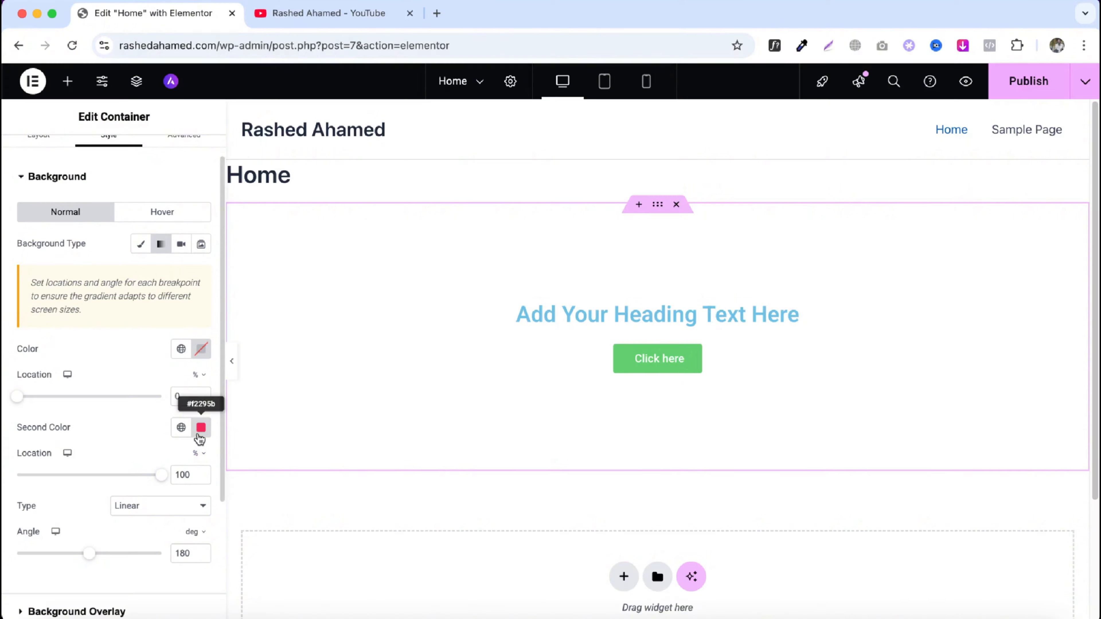
left_click(200, 349)
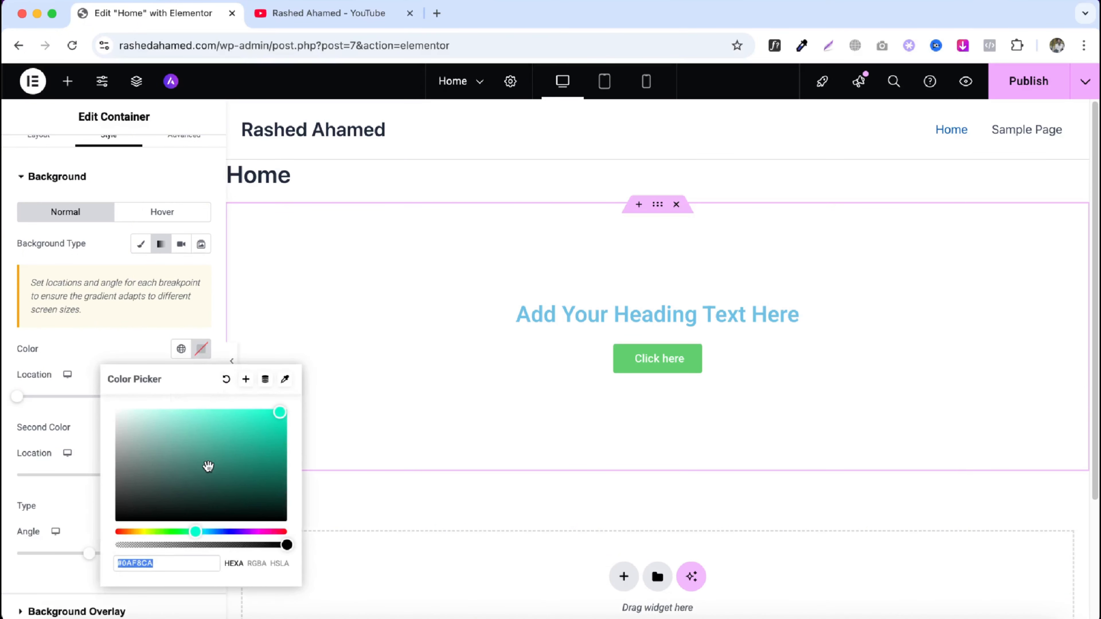
left_click(271, 422)
left_click_drag(271, 422, 278, 410)
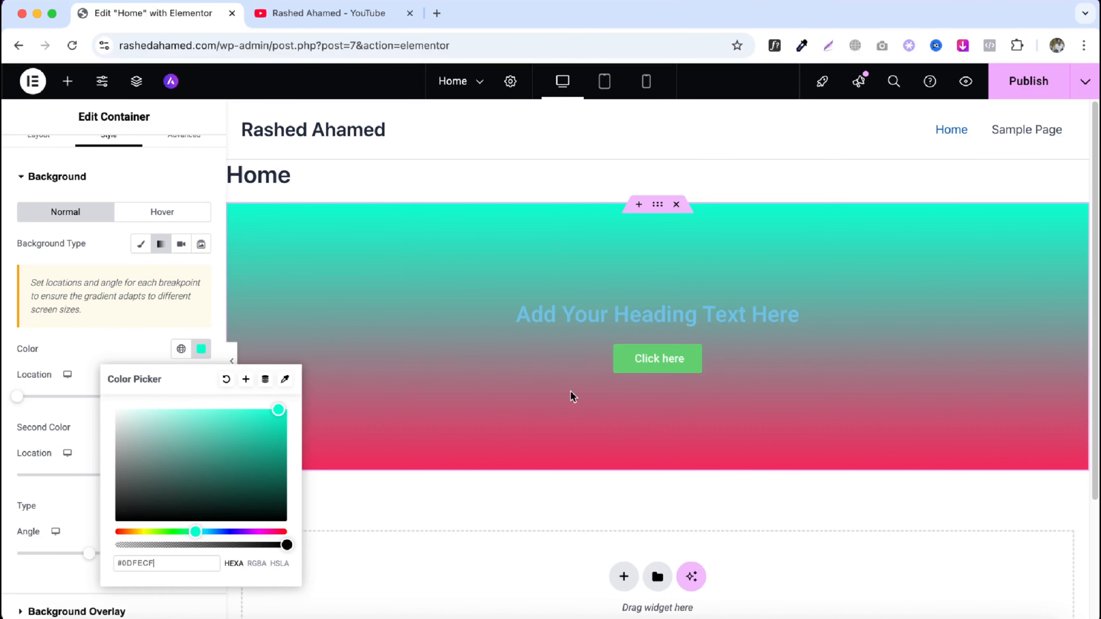
- Set the gradient's second colour to #2962F2
left_click(204, 350)
left_click(201, 427)
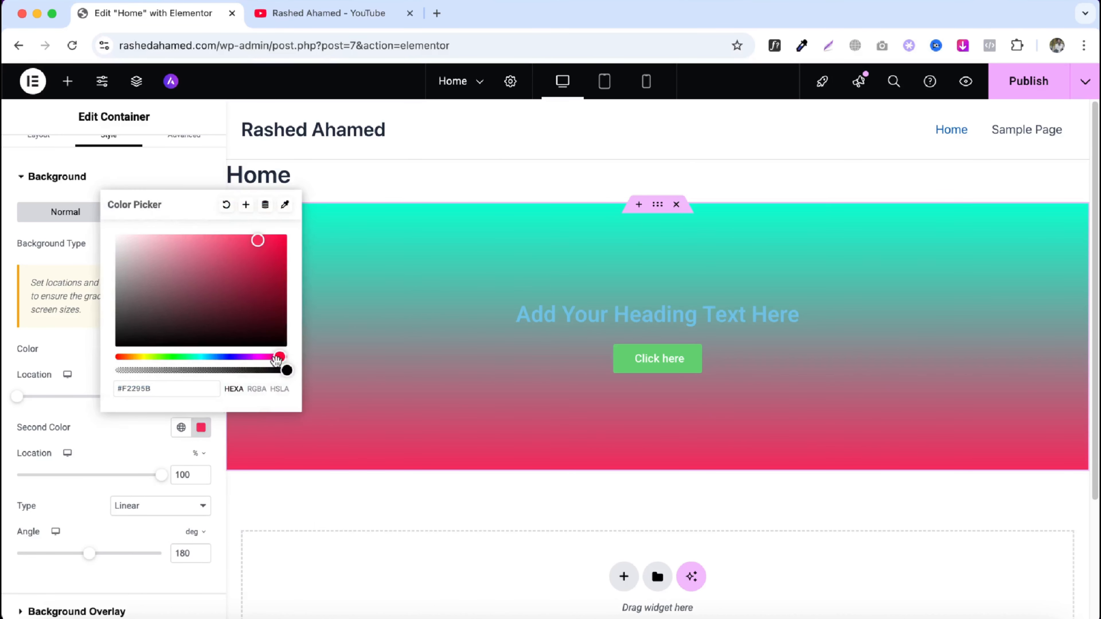
left_click_drag(280, 357, 222, 357)
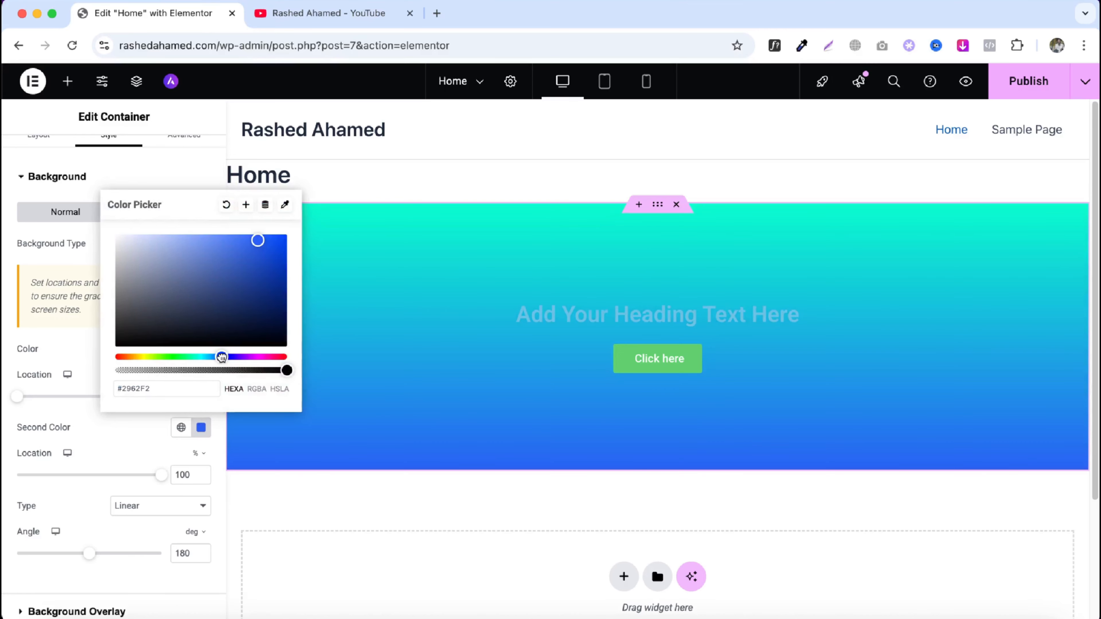
left_click(215, 437)
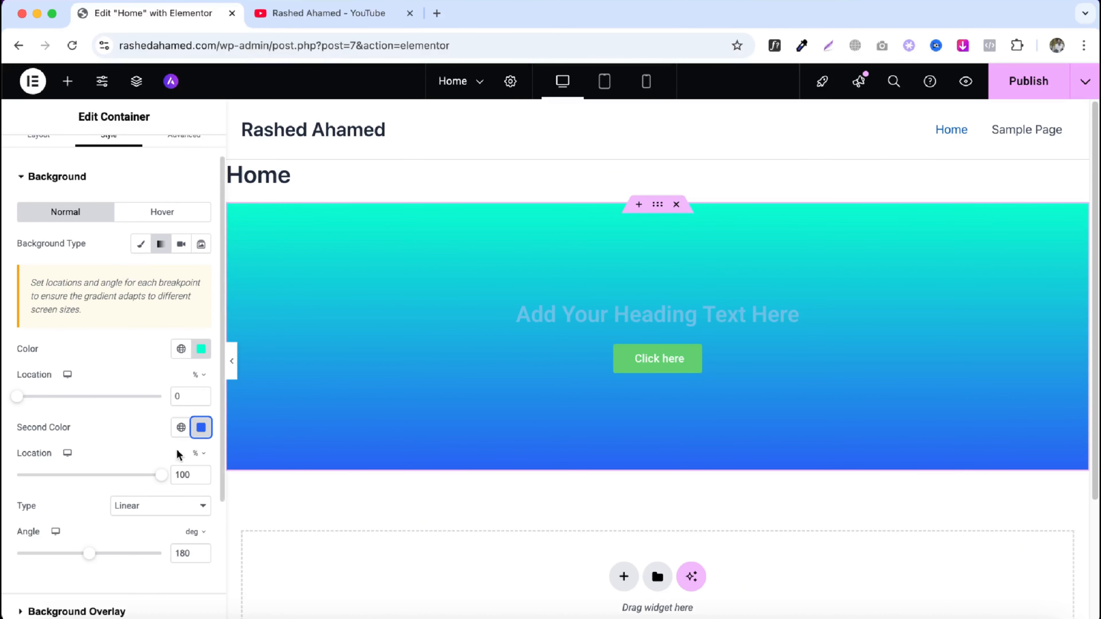
- Set the first colour's location to about 36% and the gradient angle to about 119 deg
left_click_drag(17, 400, 69, 398)
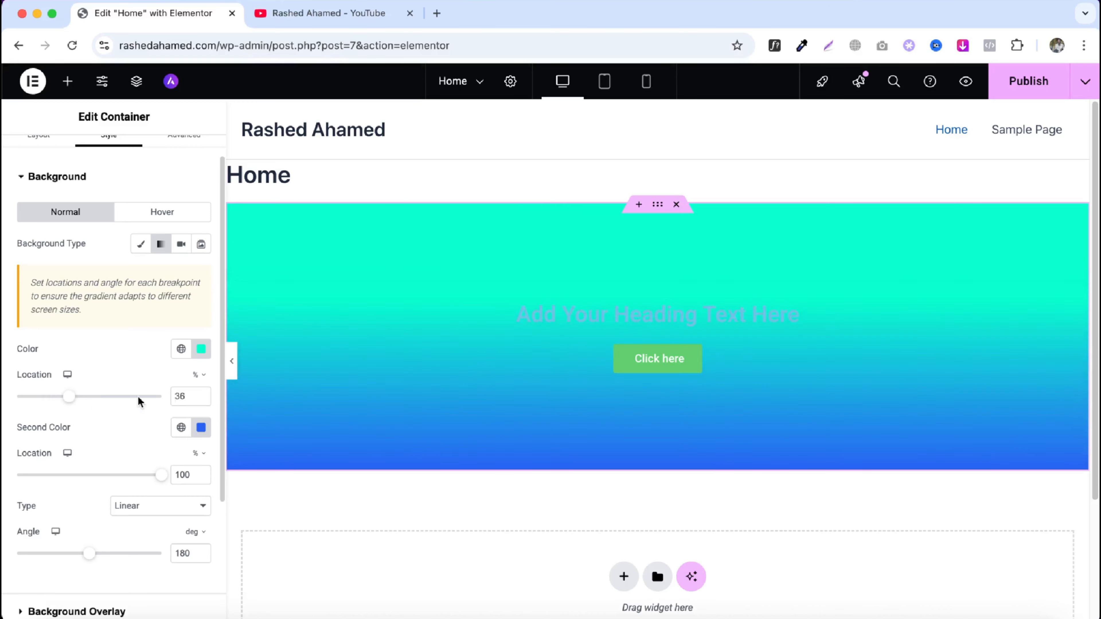
left_click_drag(96, 556, 67, 561)
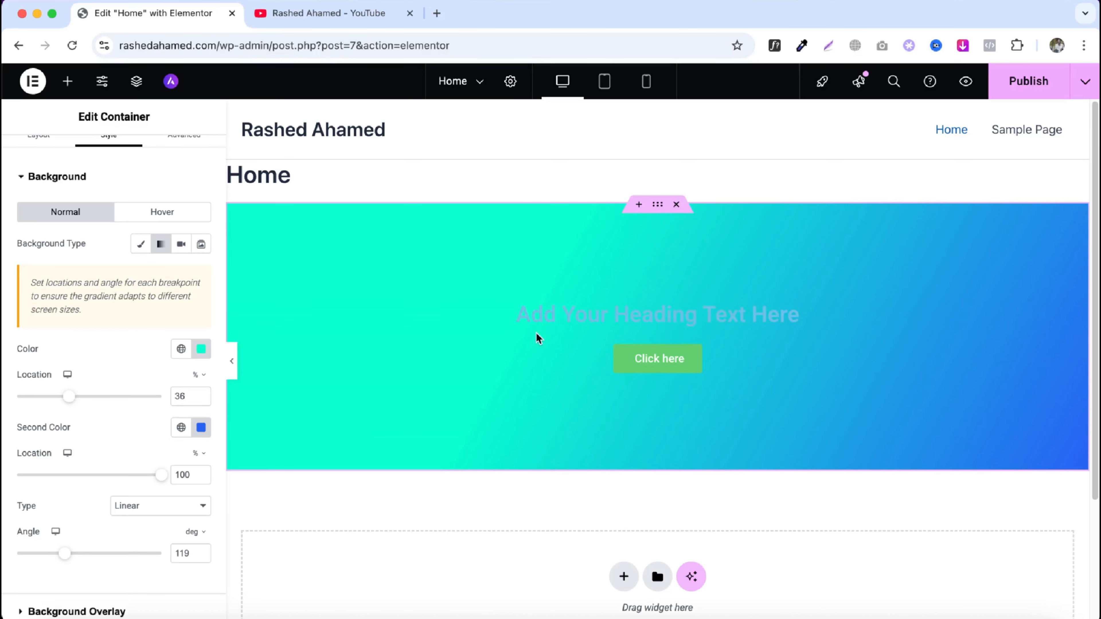
- Switch the background type to Video and clear its background colour
left_click(159, 256)
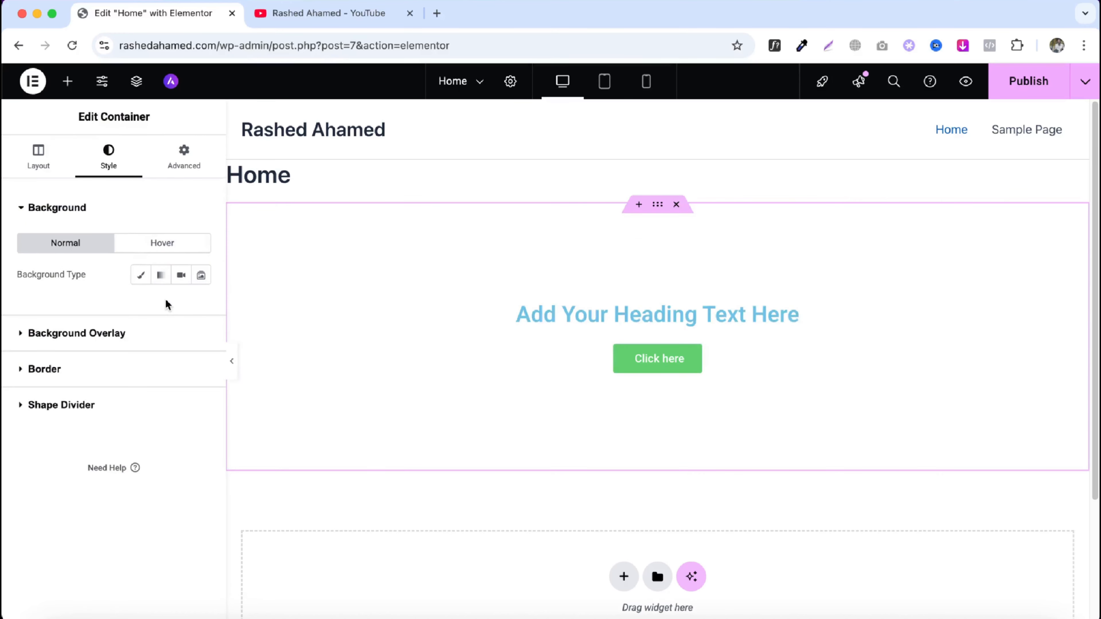
left_click(179, 281)
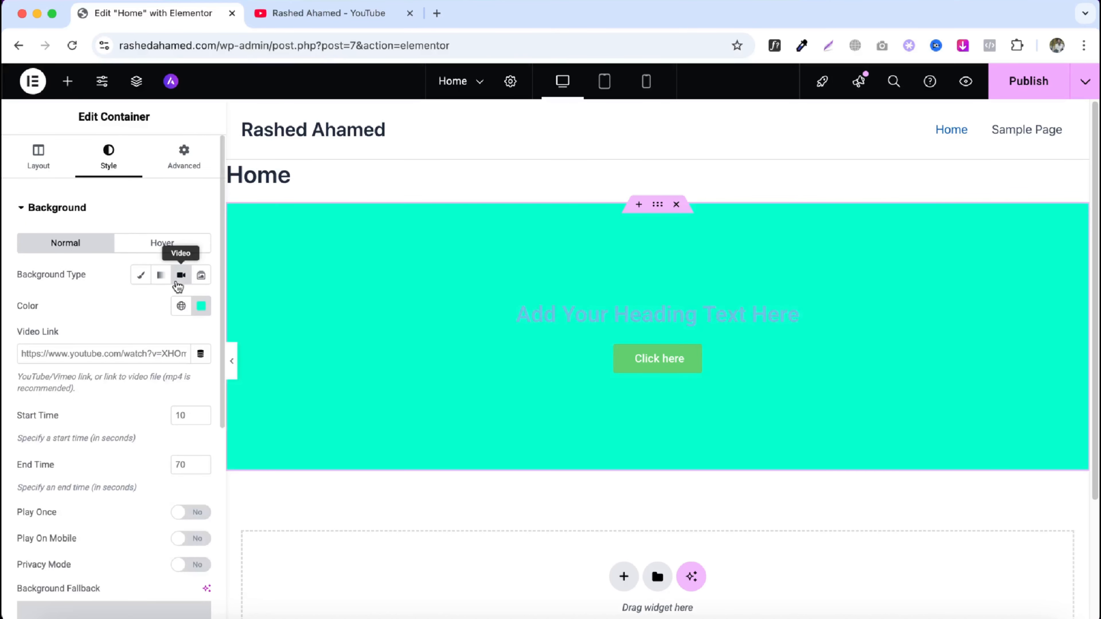
left_click(201, 308)
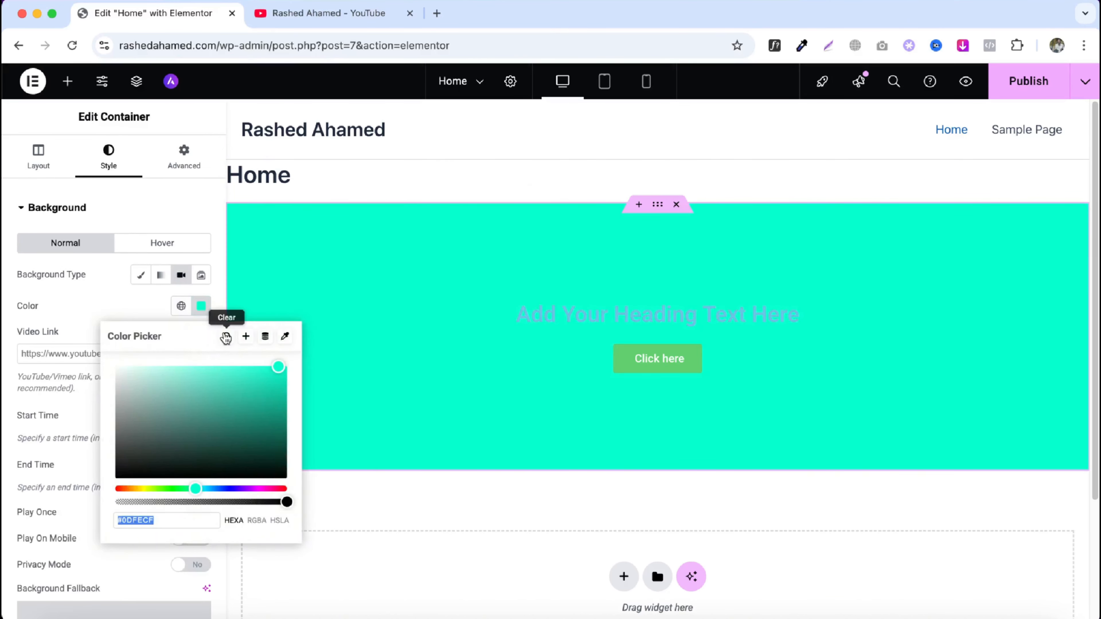
left_click(225, 338)
- Glance at the YouTube channel tab, then review the Video background settings in the editor
left_click(354, 18)
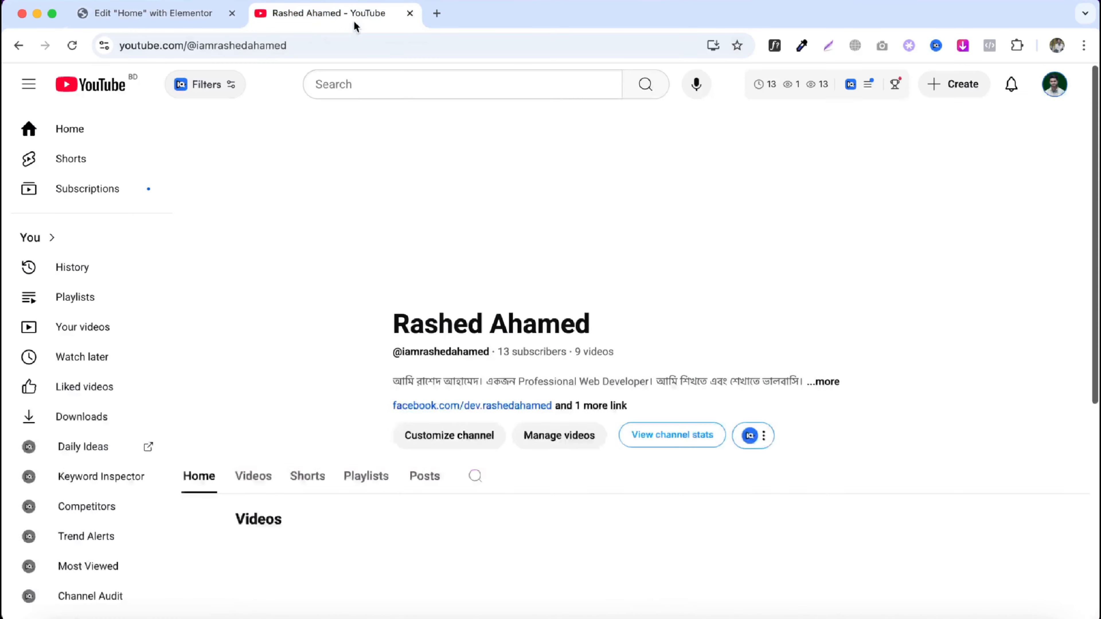
left_click(144, 27)
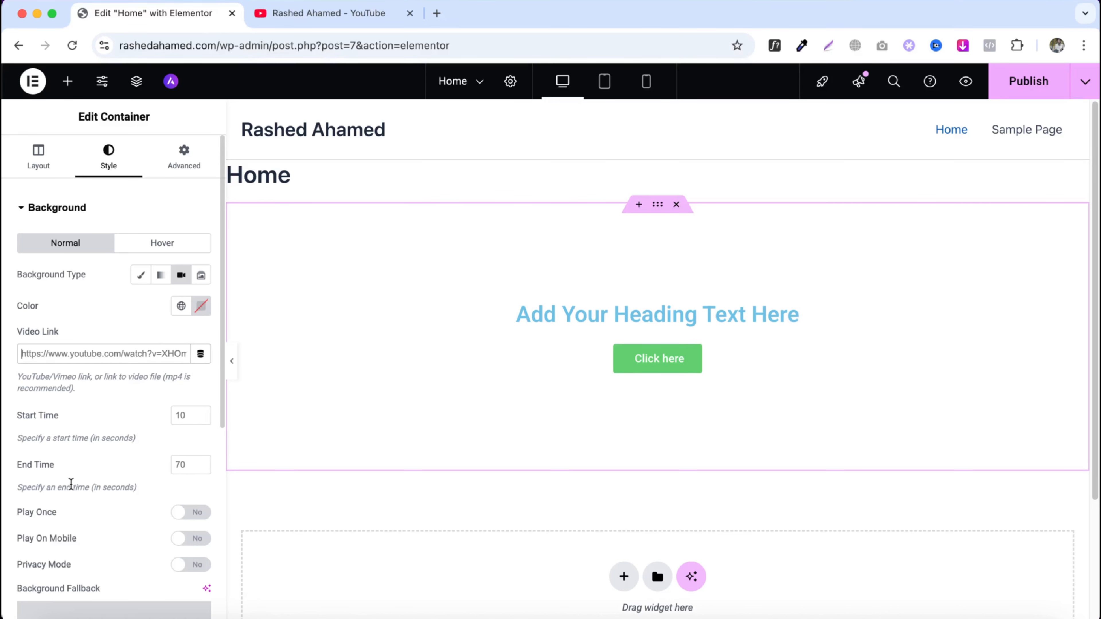
scroll(138, 472, "down", 1)
scroll(138, 472, "down", 5)
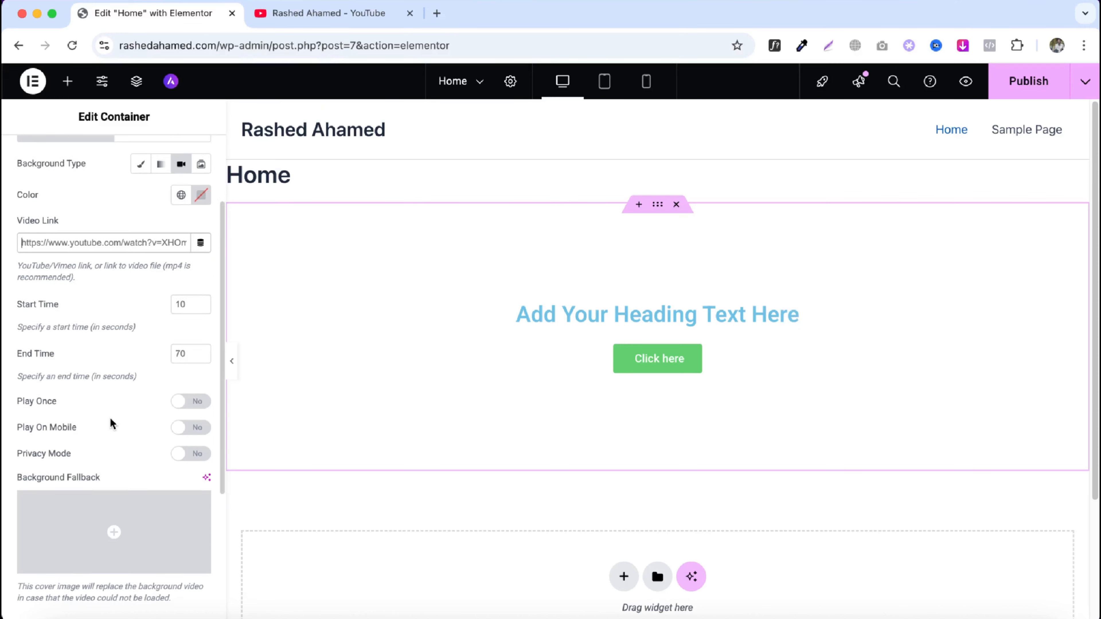
scroll(110, 423, "down", 5)
scroll(120, 423, "up", 8)
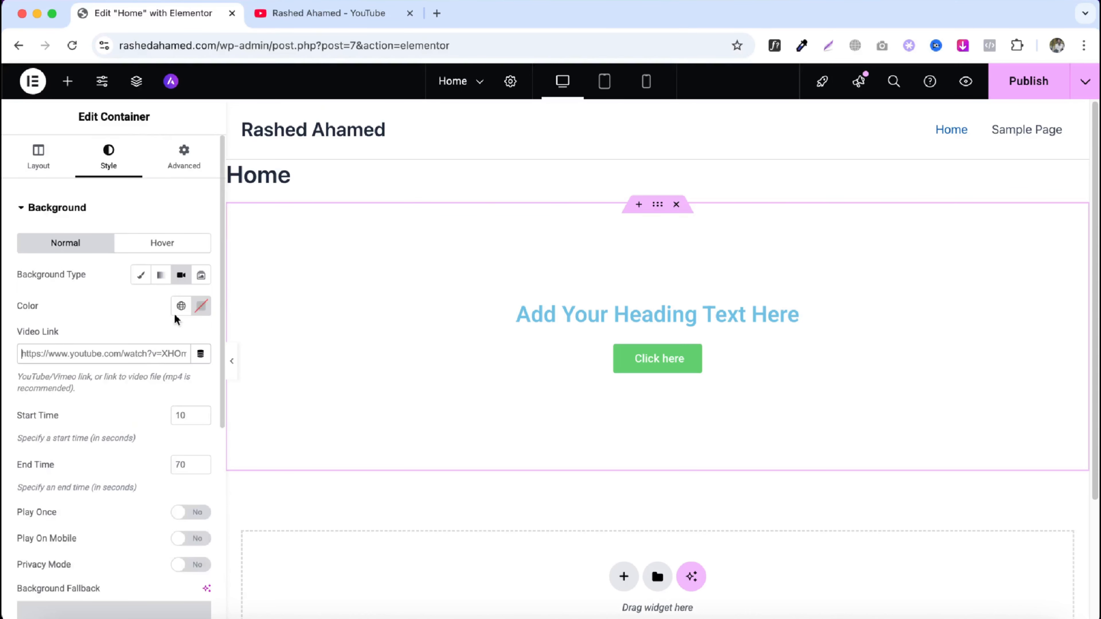
left_click(203, 276)
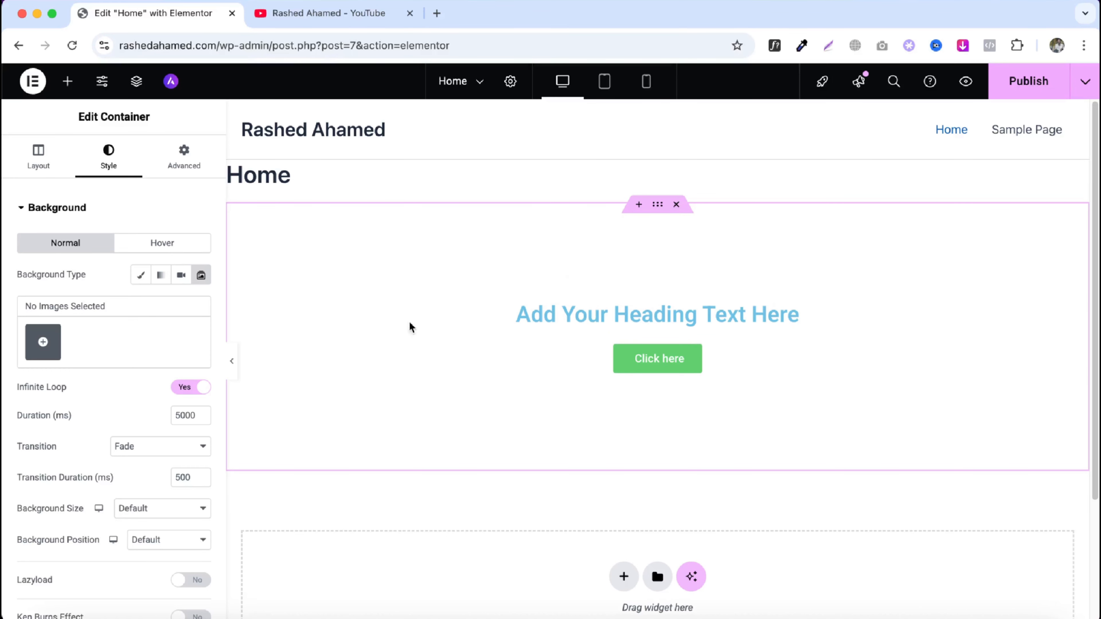
left_click(44, 342)
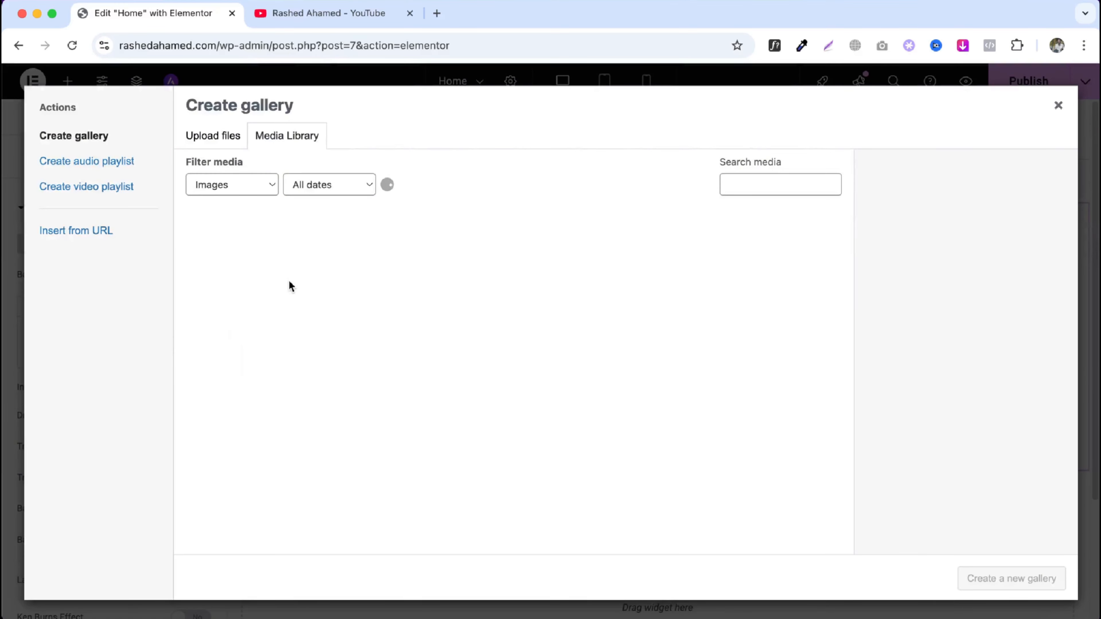
left_click(216, 145)
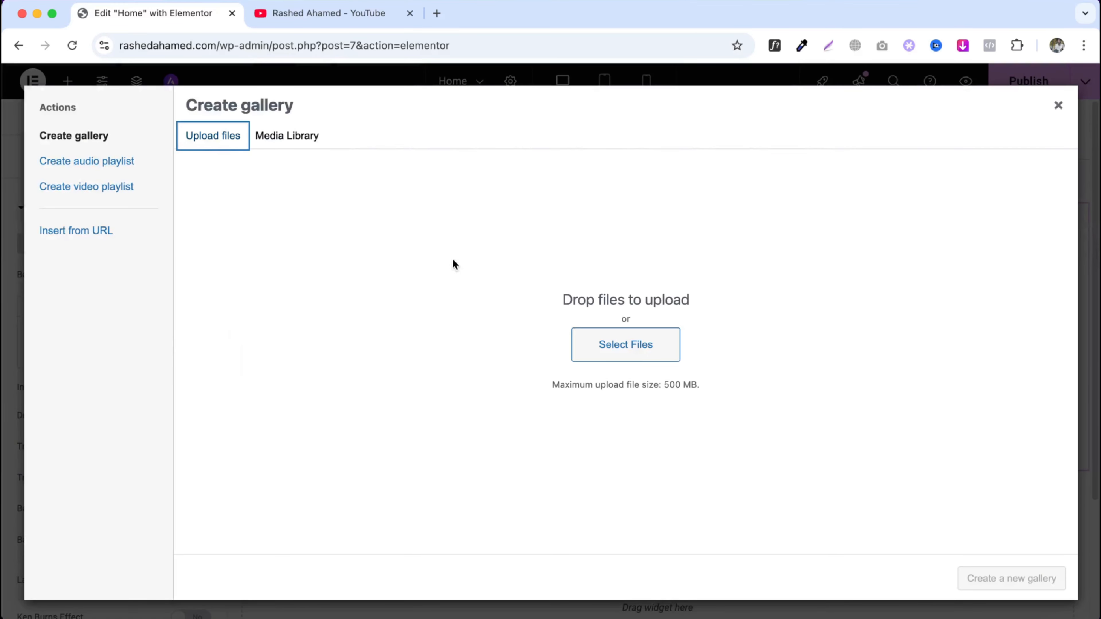
left_click(602, 345)
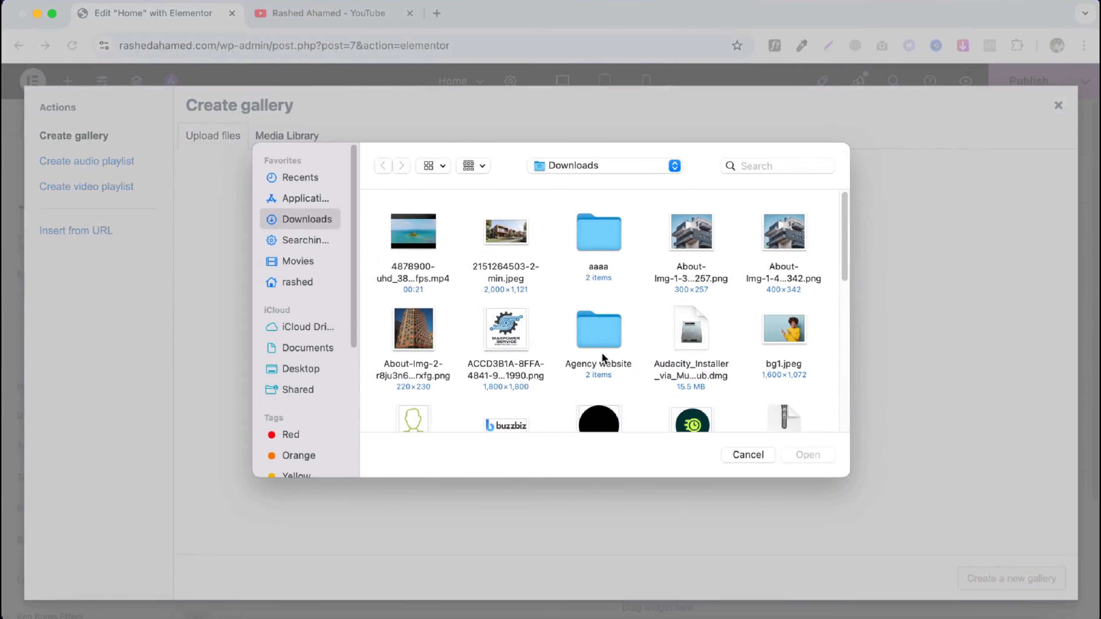
left_click(781, 329)
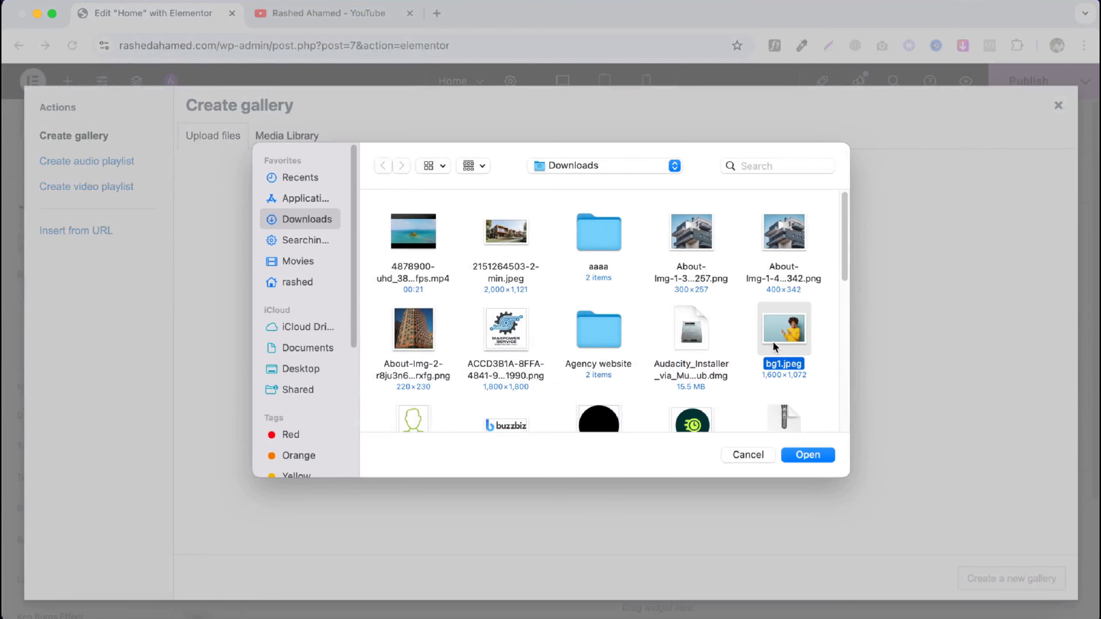
left_click(808, 454)
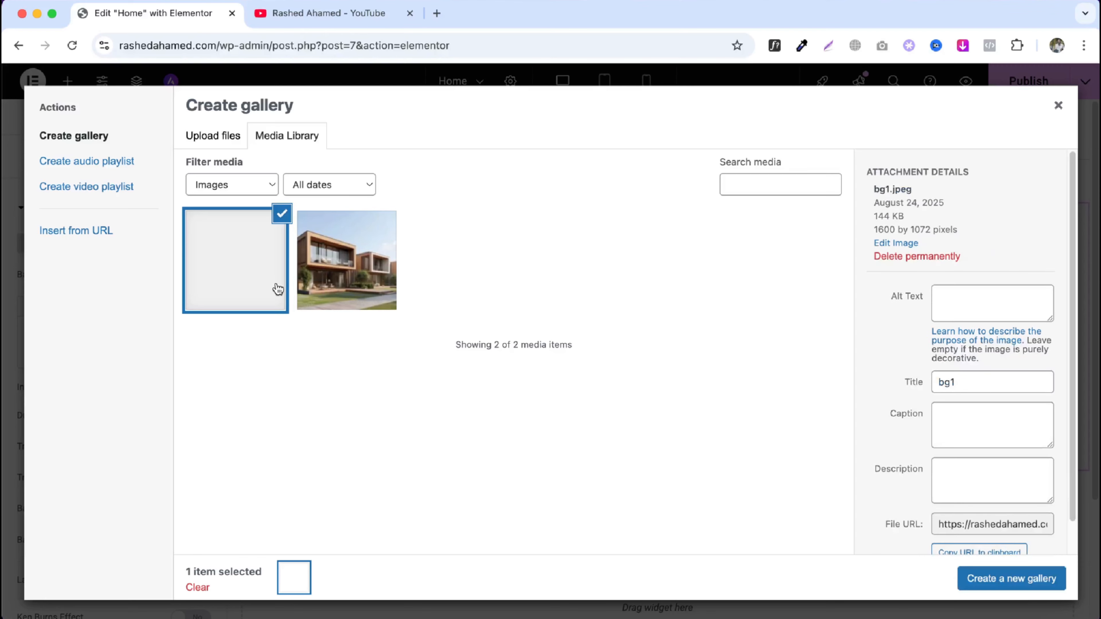
left_click(329, 280)
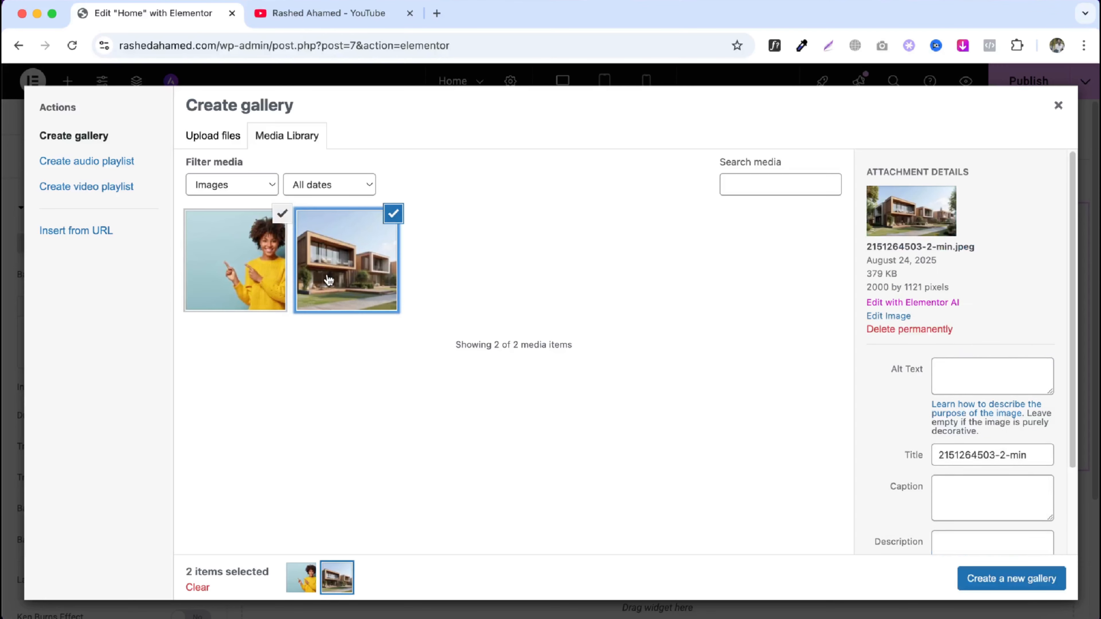
left_click(982, 580)
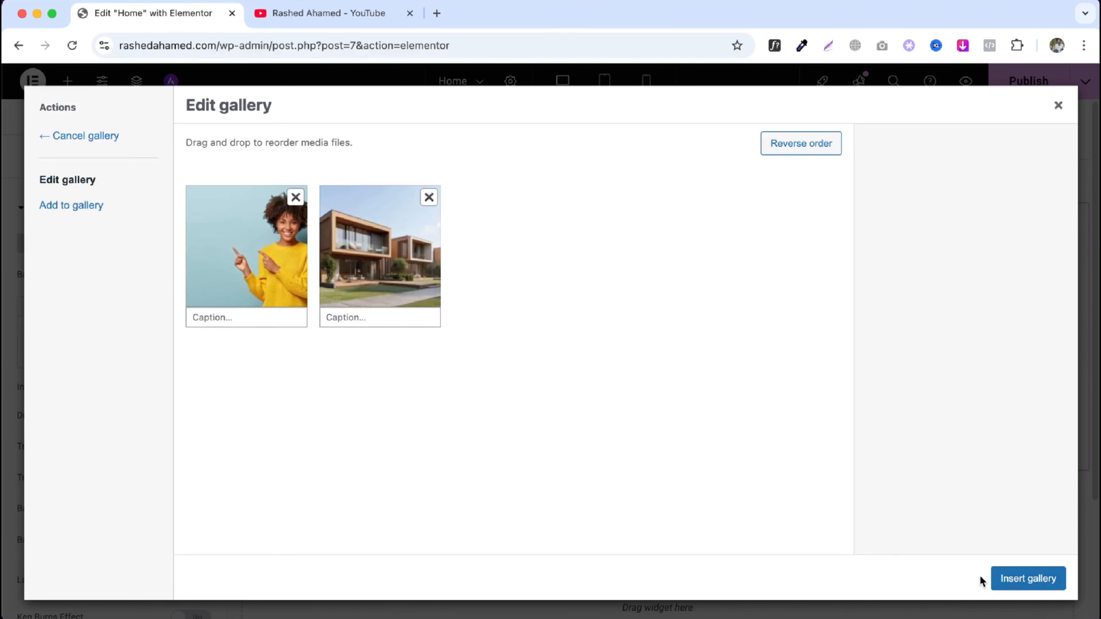
left_click(1002, 580)
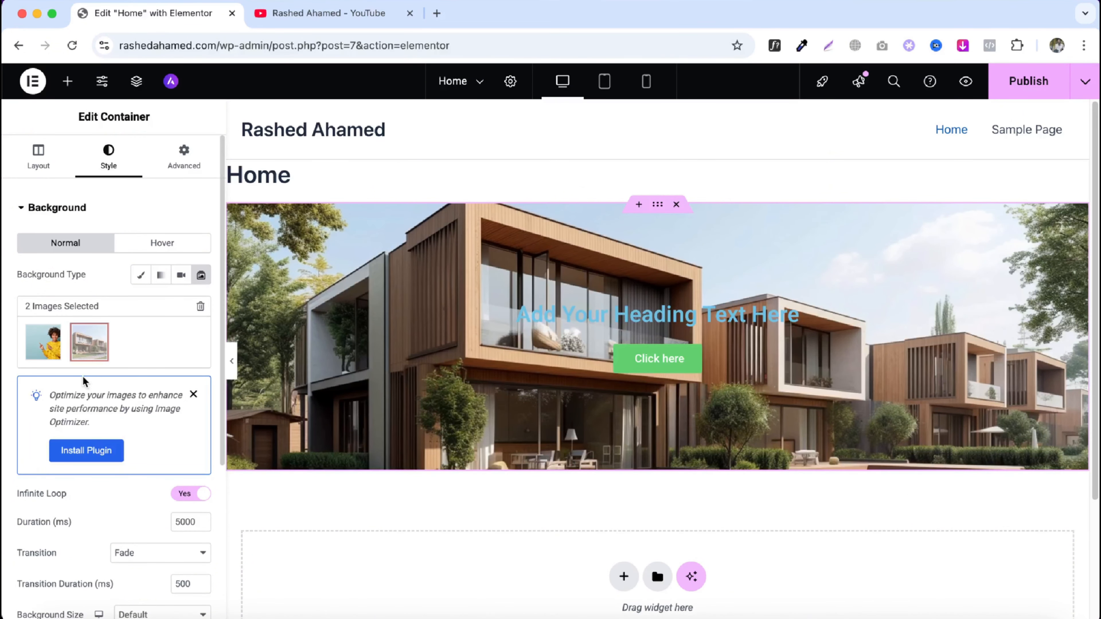
- Clear the slideshow gallery's images
scroll(94, 499, "down", 3)
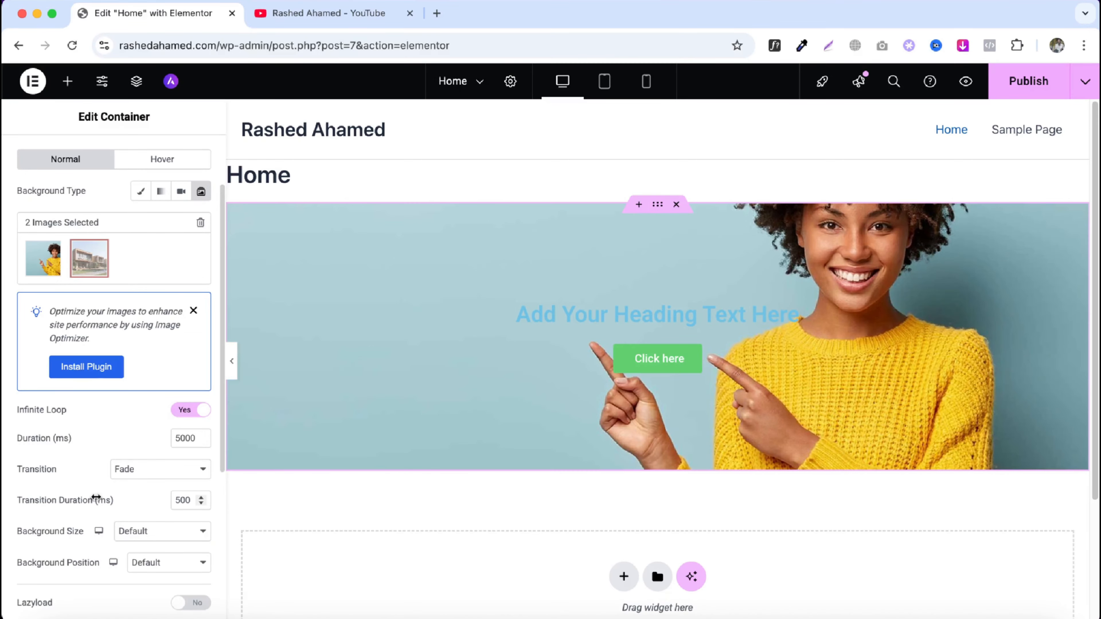
scroll(114, 497, "up", 1)
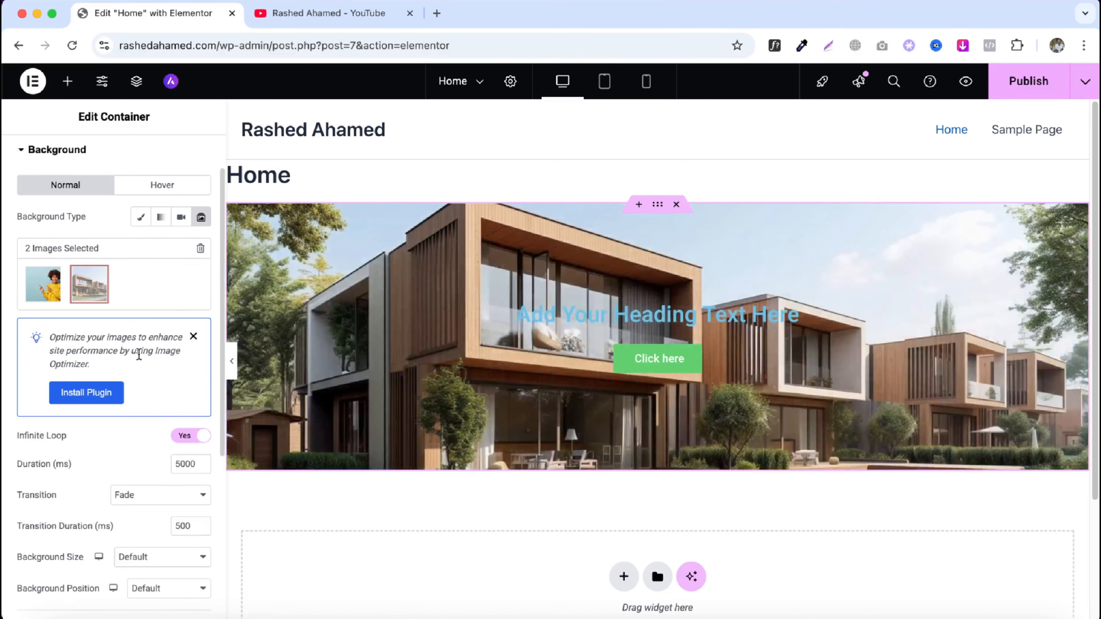
left_click(200, 249)
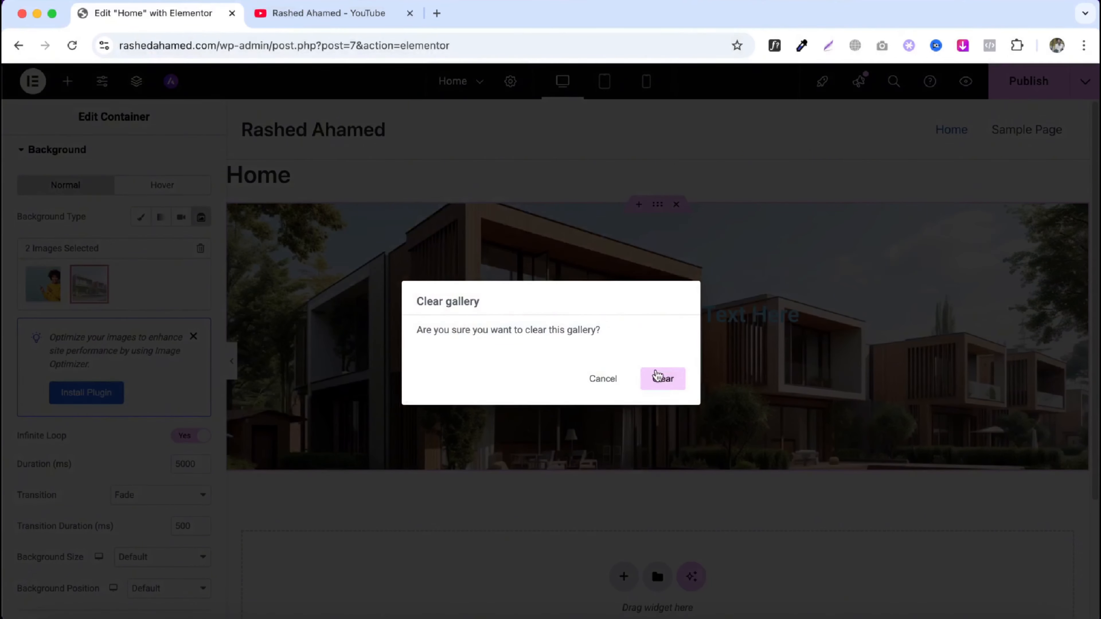
left_click(659, 376)
scroll(64, 371, "down", 3)
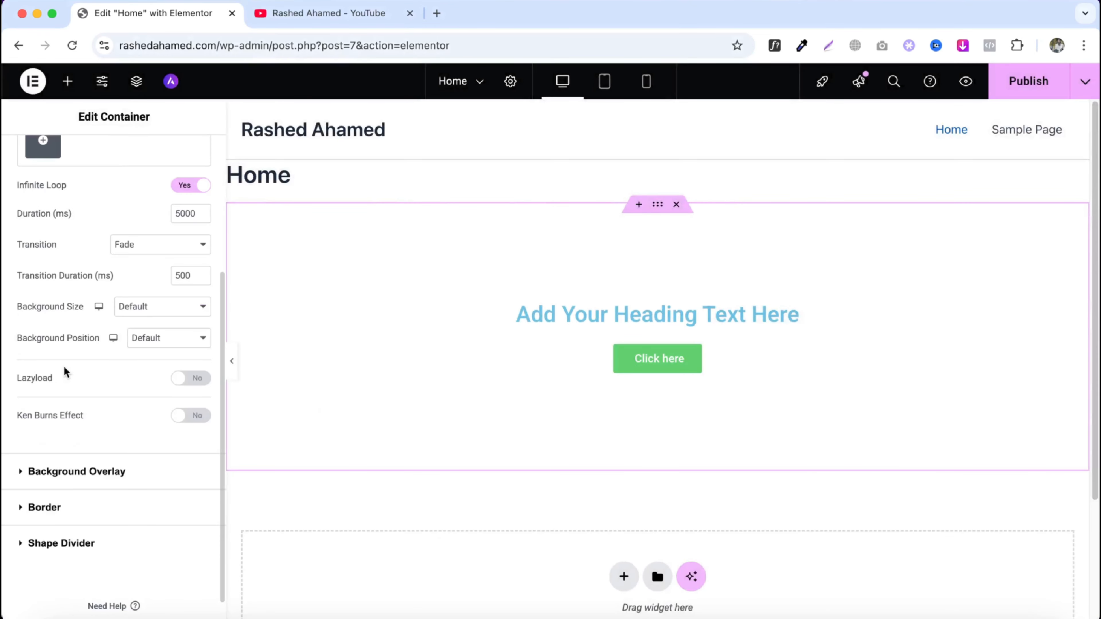
scroll(107, 375, "up", 5)
scroll(150, 369, "down", 5)
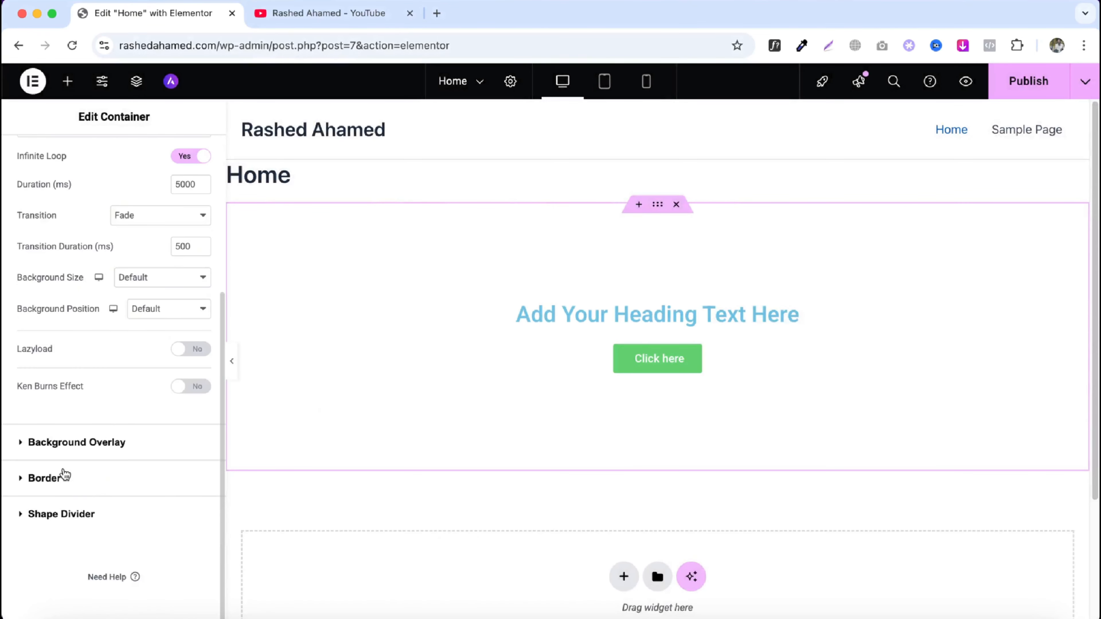
scroll(64, 472, "up", 5)
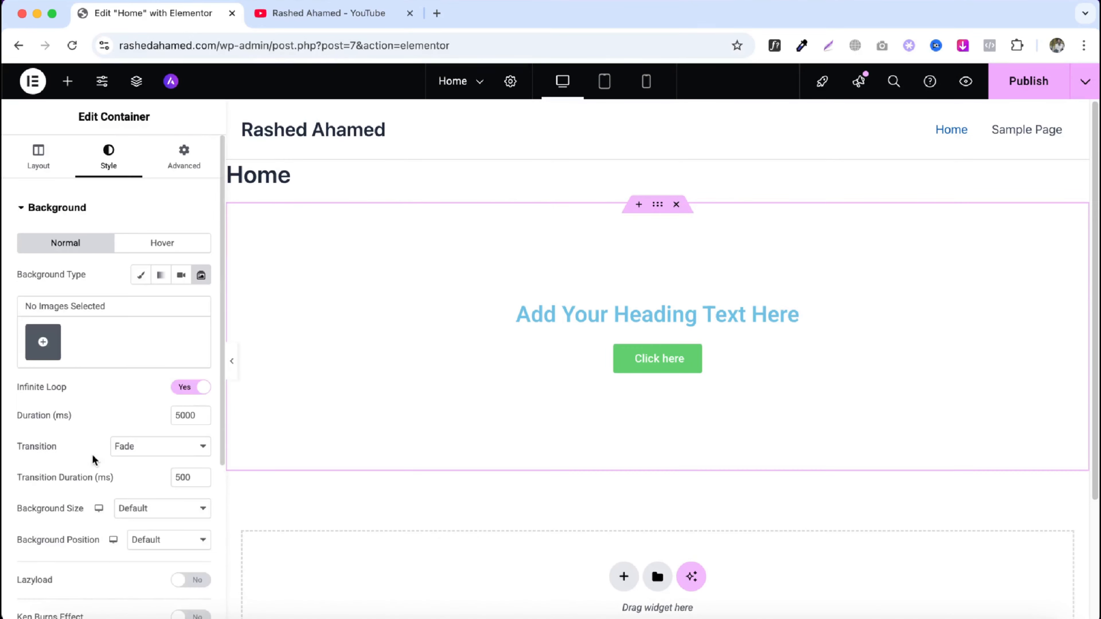
left_click(140, 275)
left_click(150, 381)
left_click(331, 261)
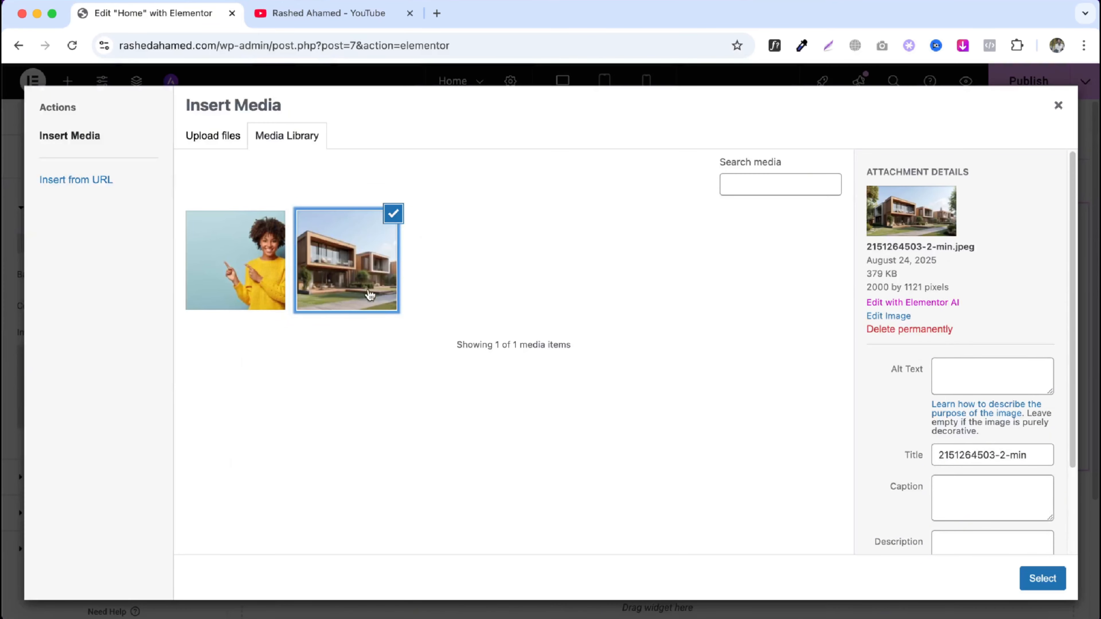
left_click(1033, 581)
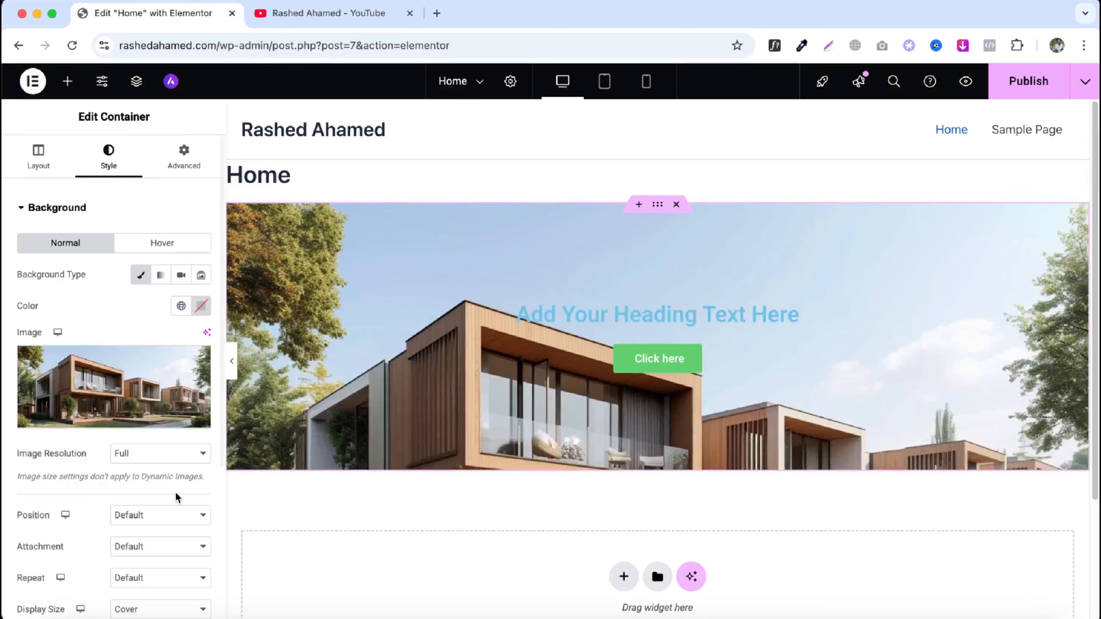
- Add a Classic background overlay coloured #000000 with opacity 0.56
scroll(174, 491, "down", 5)
left_click(121, 452)
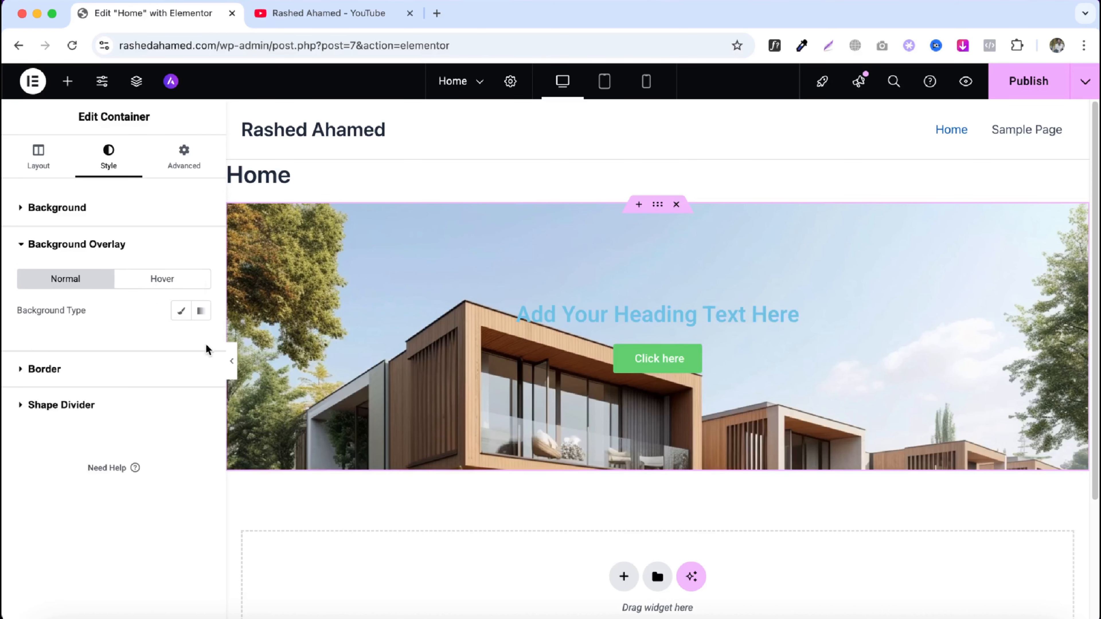
left_click(183, 312)
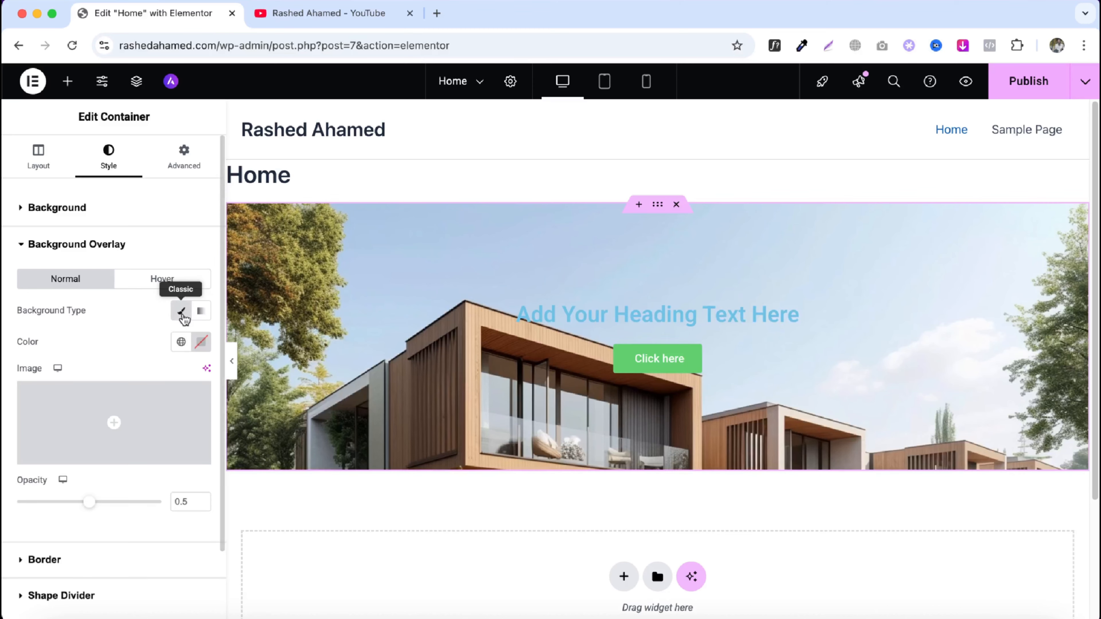
left_click(201, 342)
left_click_drag(194, 421, 152, 538)
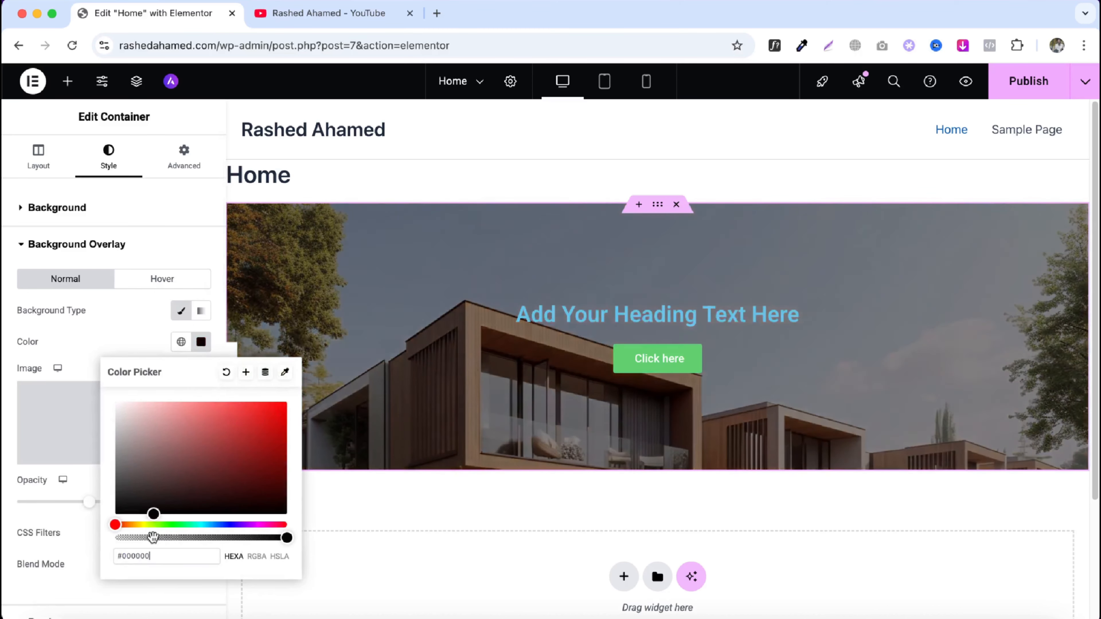
left_click(201, 342)
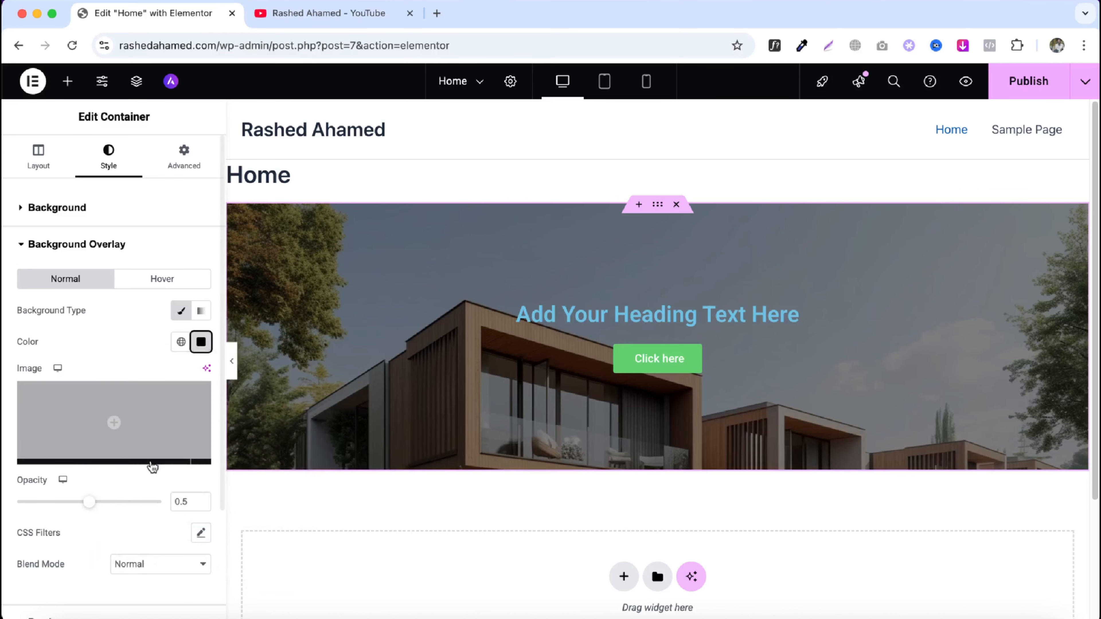
mouse_move(89, 503)
left_mouse_down()
mouse_move(131, 508)
mouse_move(99, 511)
left_mouse_up()
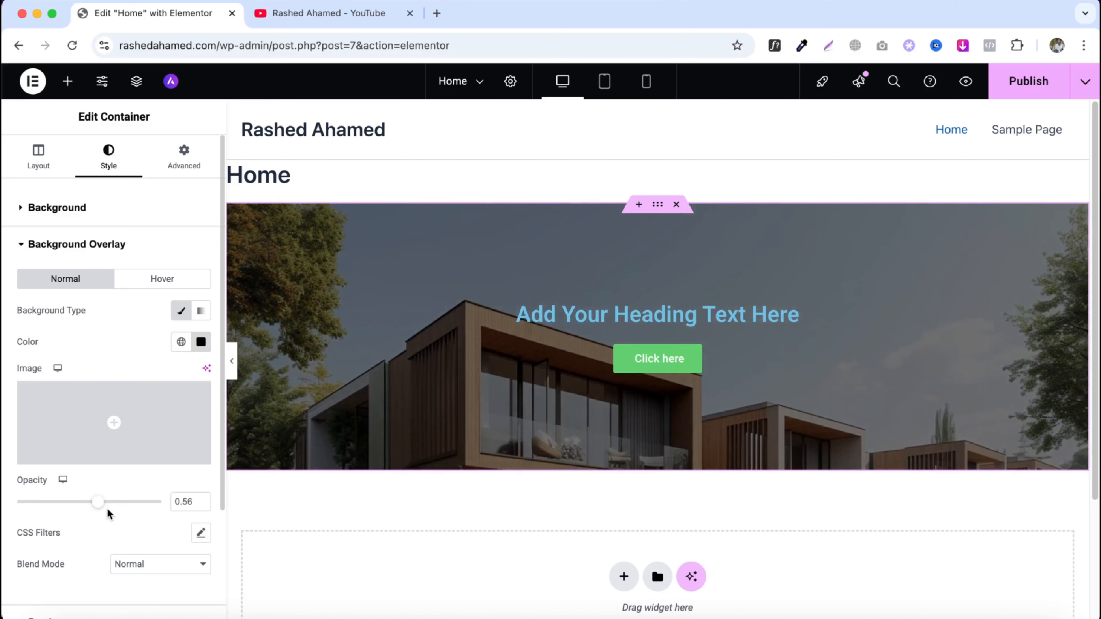
left_click(201, 312)
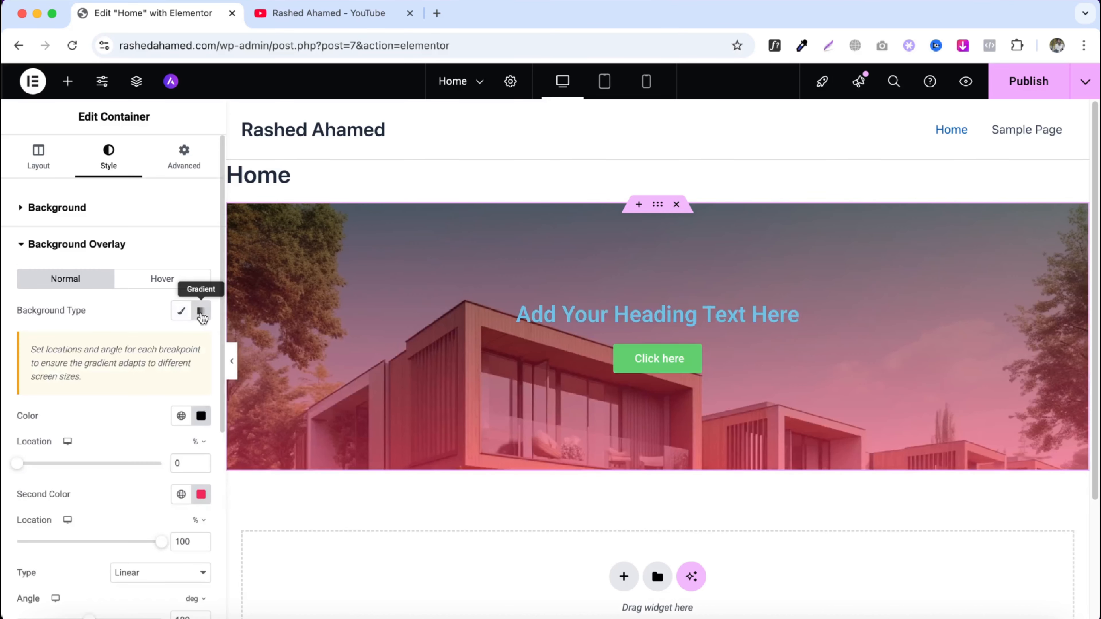
left_click(181, 311)
scroll(130, 434, "down", 3)
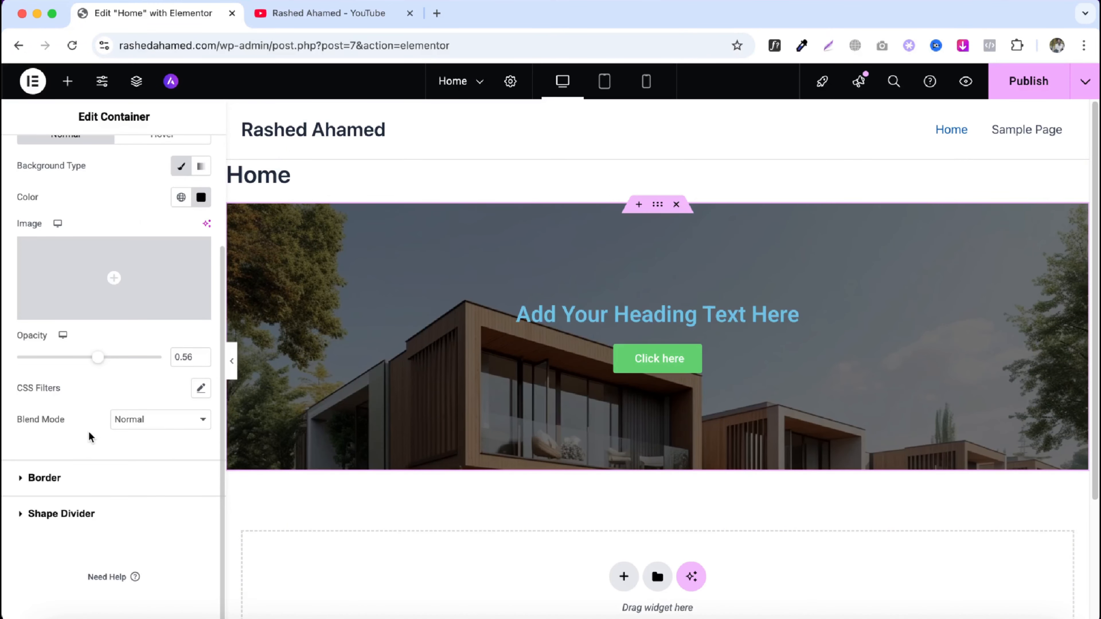
- Open the Border settings and set the border type to Dotted
left_click(67, 482)
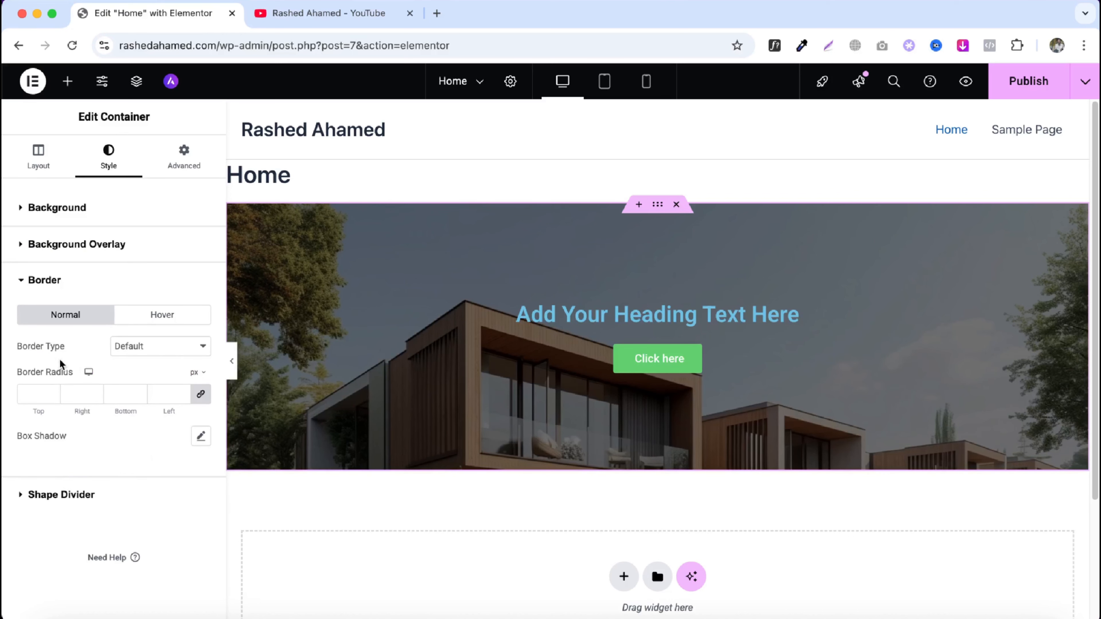
left_click(146, 352)
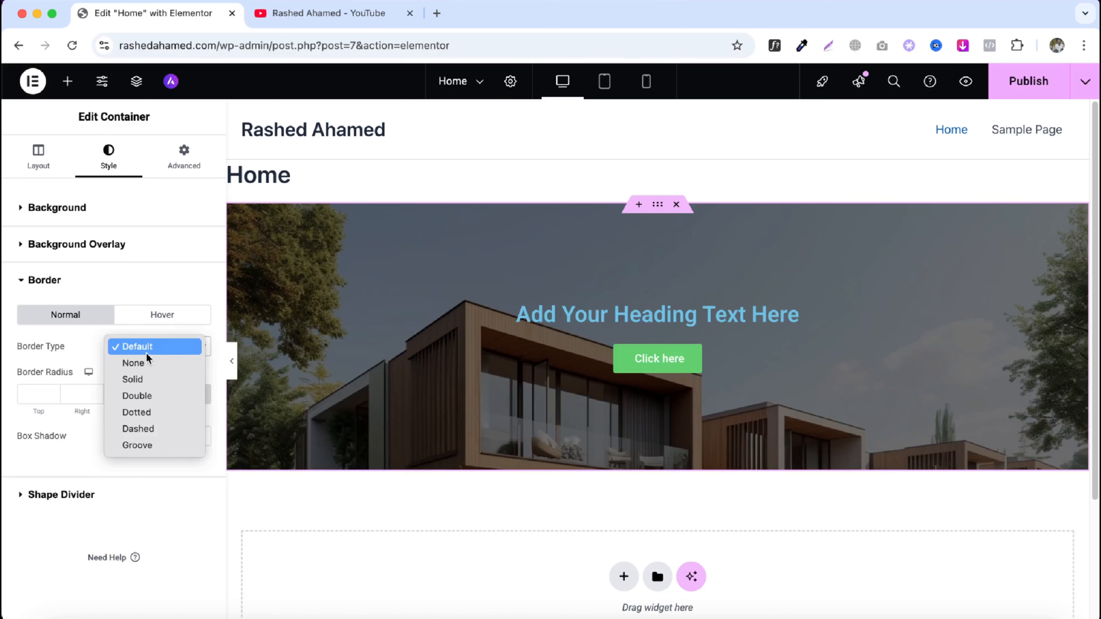
left_click(139, 412)
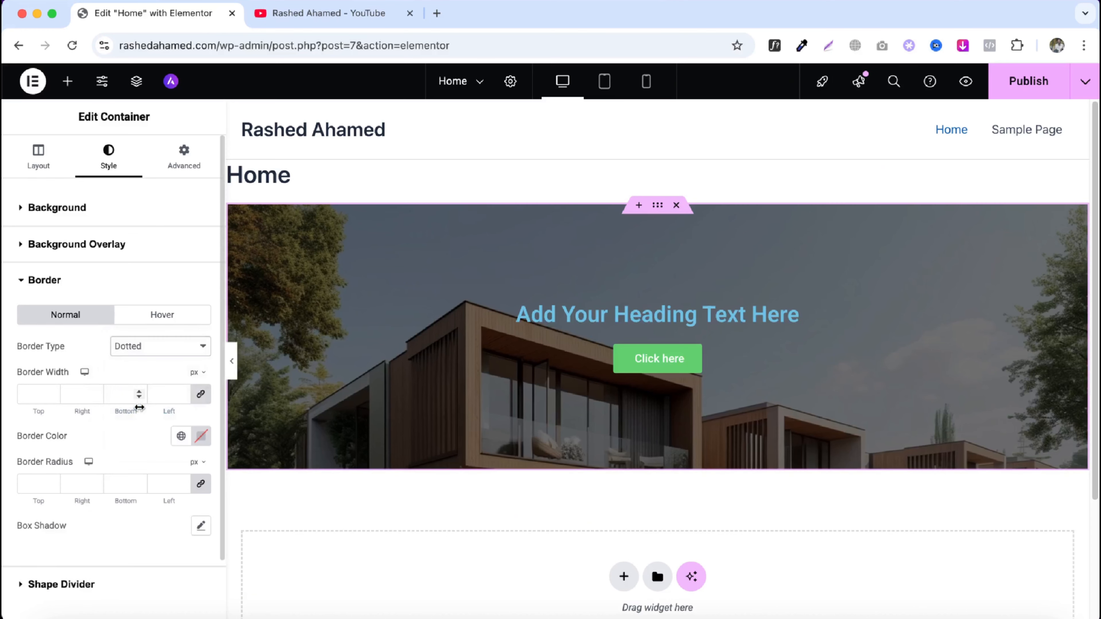
- Set the border width to 20 px on all sides
left_click(156, 394)
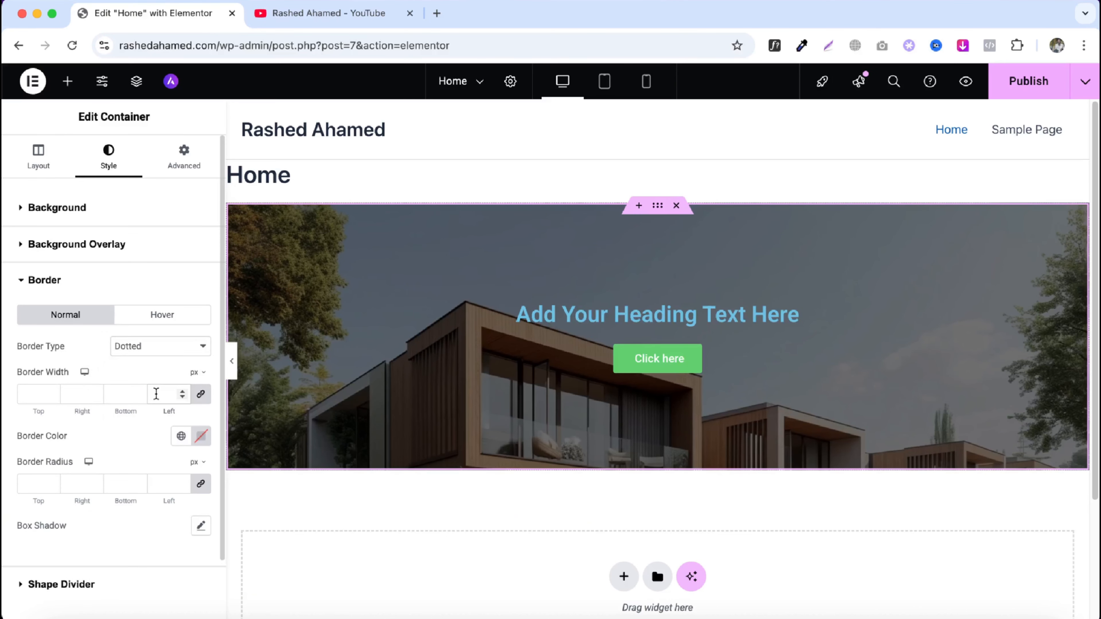
type("50")
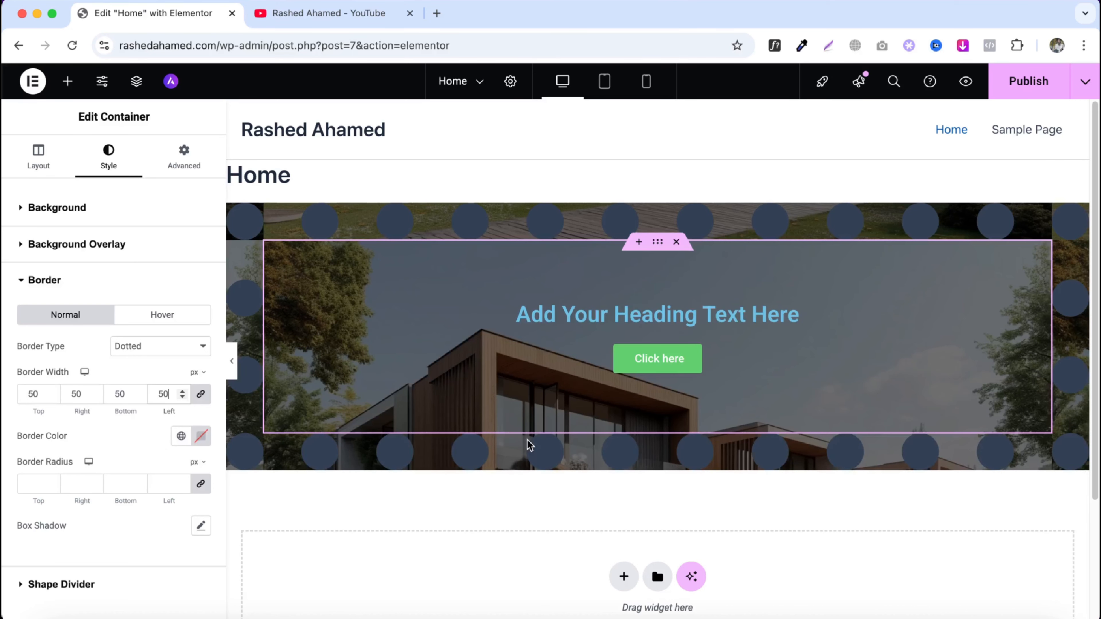
key("super+z")
key("super+z")
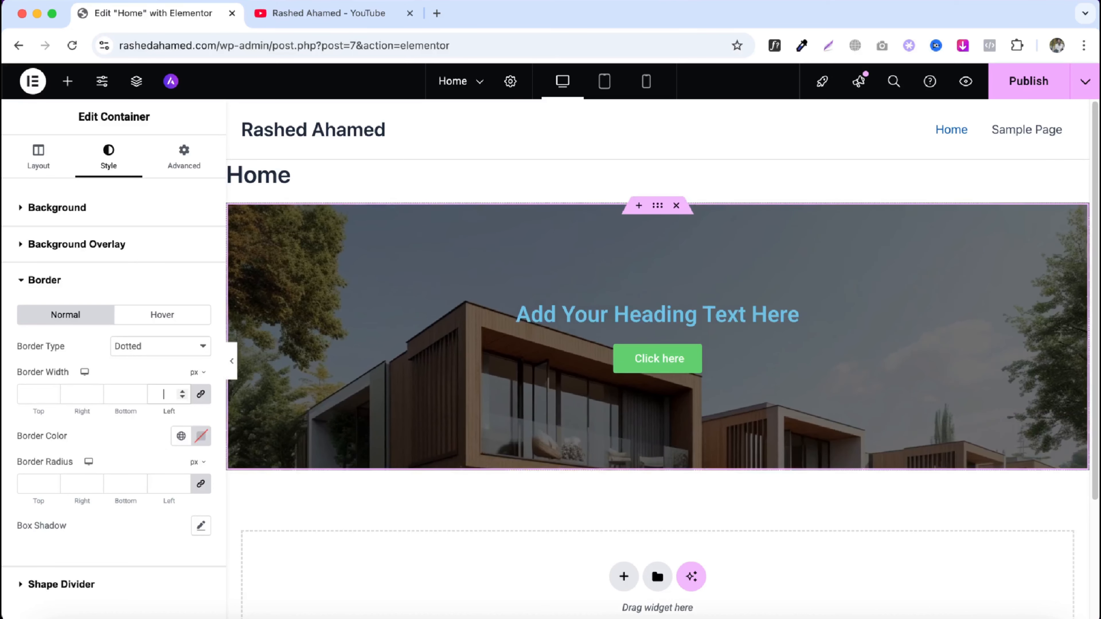
key("super+shift+z")
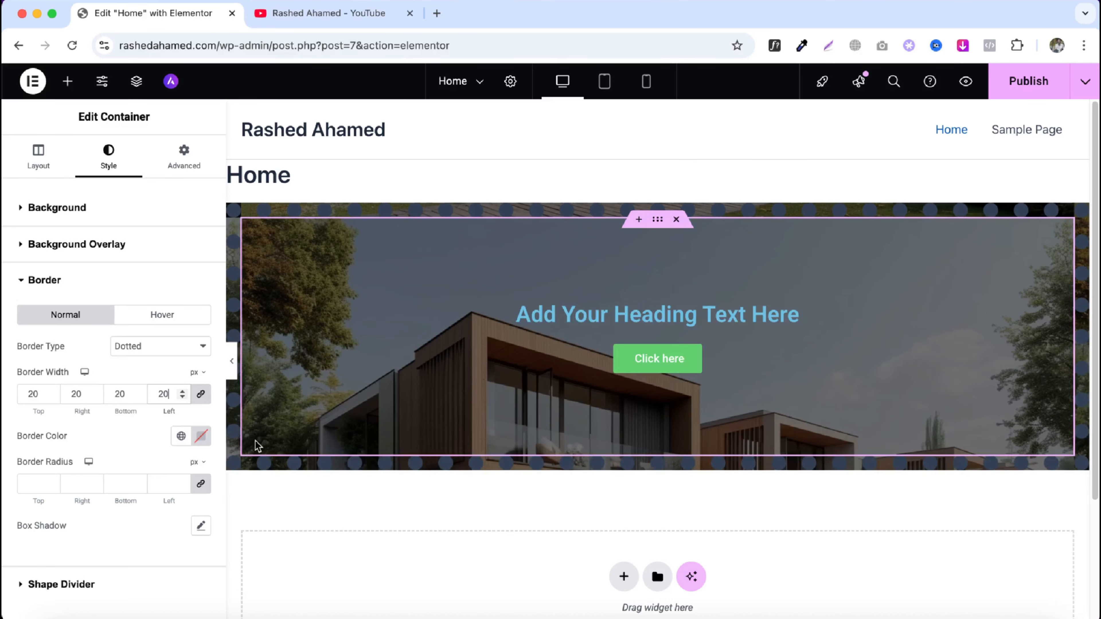
- Set the border colour to a bright cyan with the colour picker
left_click(204, 438)
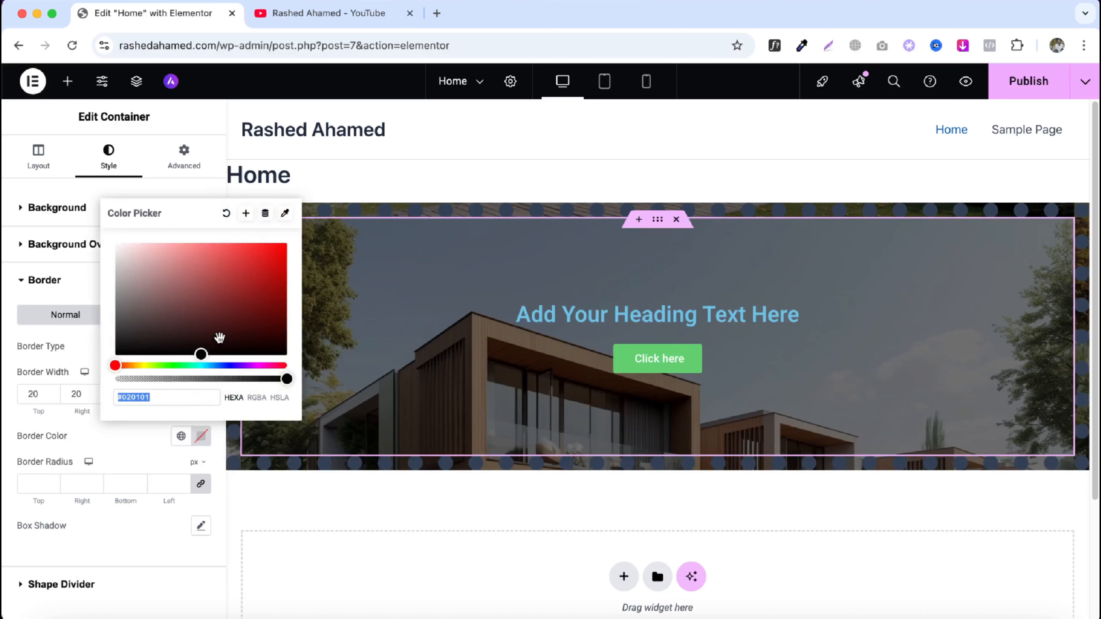
left_click_drag(254, 308, 300, 256)
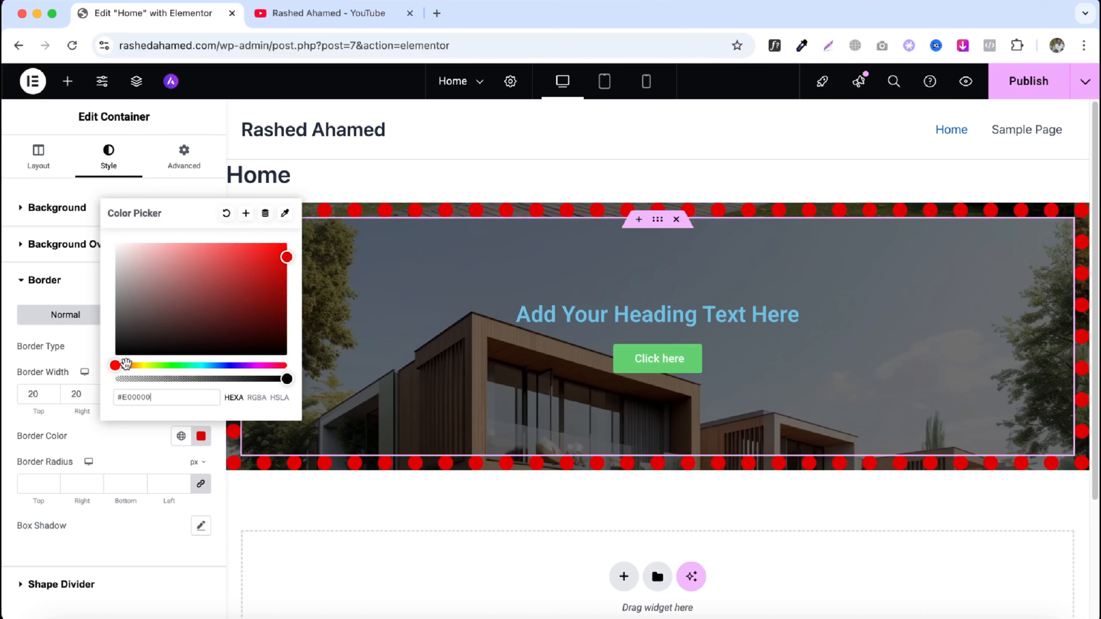
left_click_drag(123, 366, 200, 366)
left_click(202, 438)
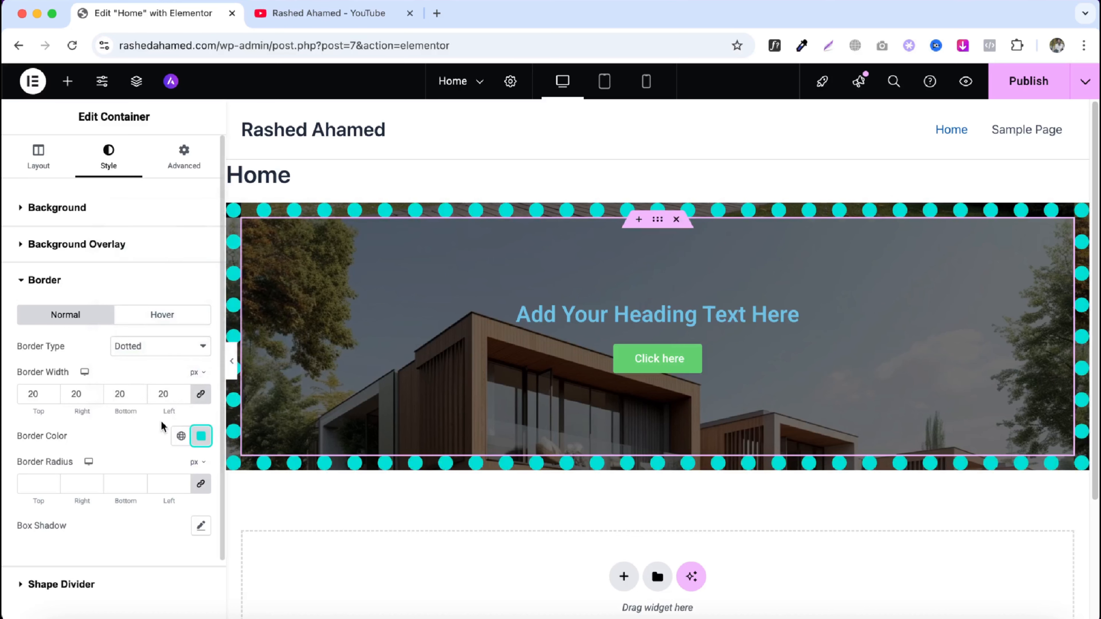
- Change the border type to Solid
left_click(156, 358)
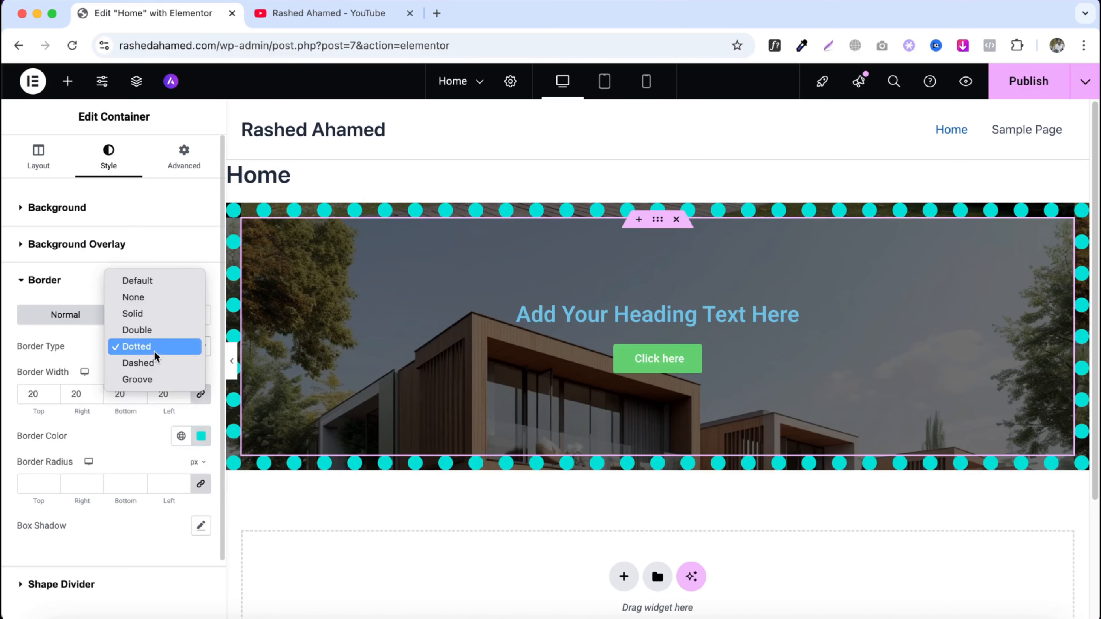
left_click(160, 319)
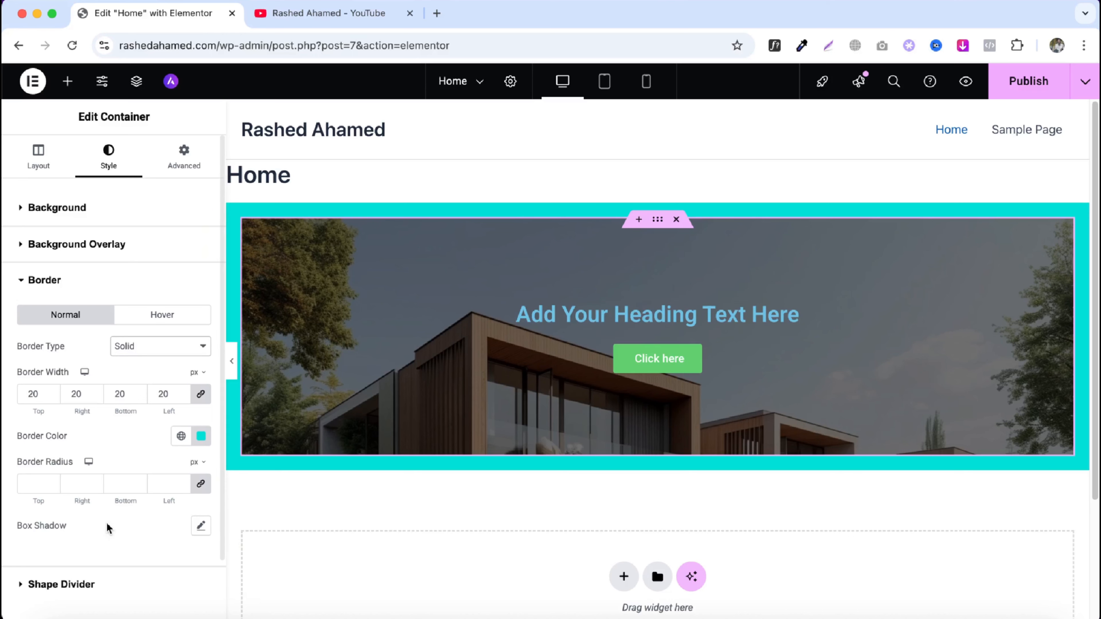
- Try border radius values of 20 px, 50 px and 0 px on all corners of the container
left_click(167, 484)
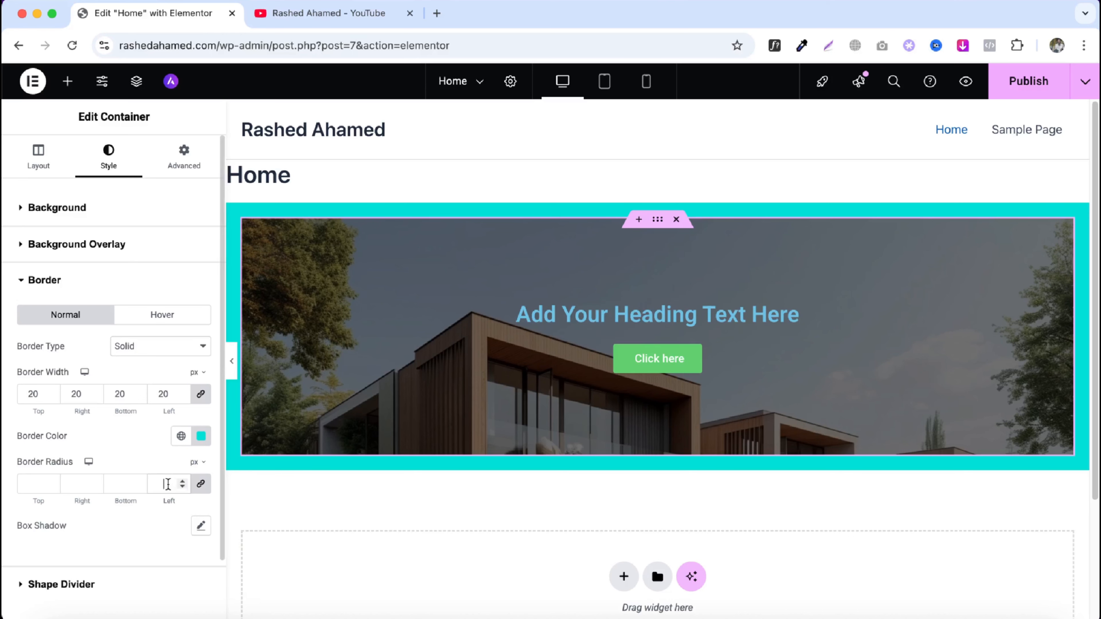
type("20")
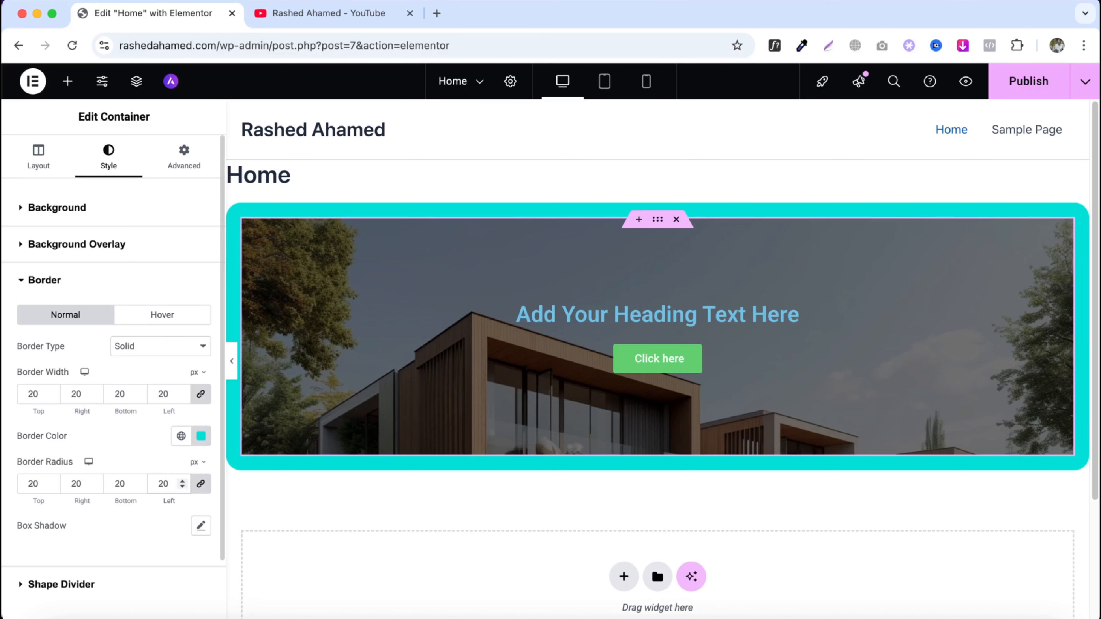
key("BackSpace")
key("BackSpace")
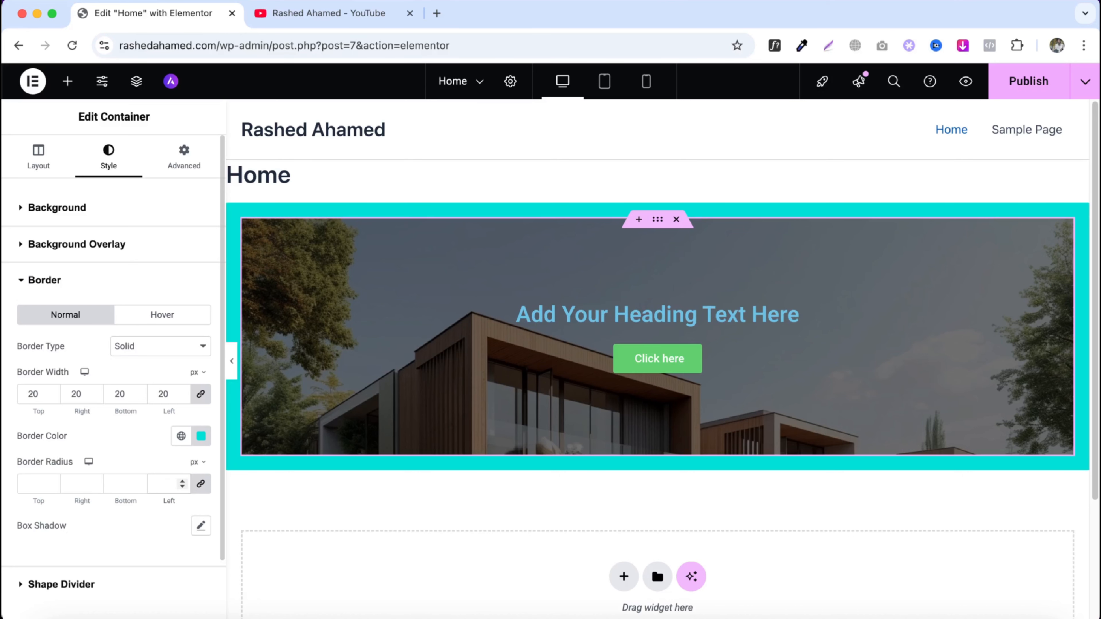
type("50")
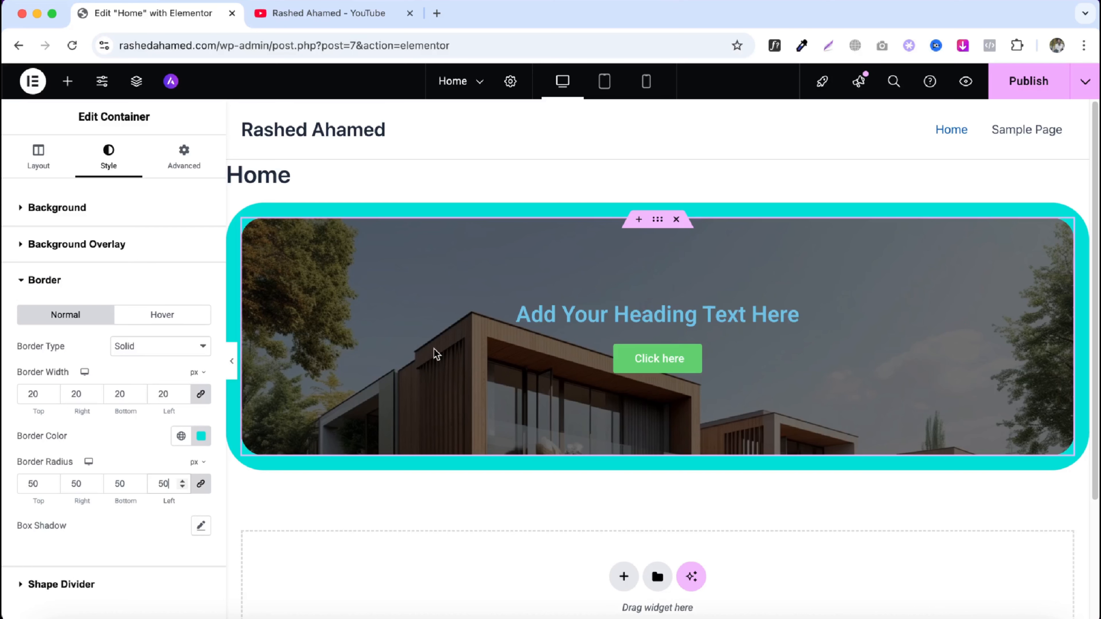
key("BackSpace")
key("BackSpace")
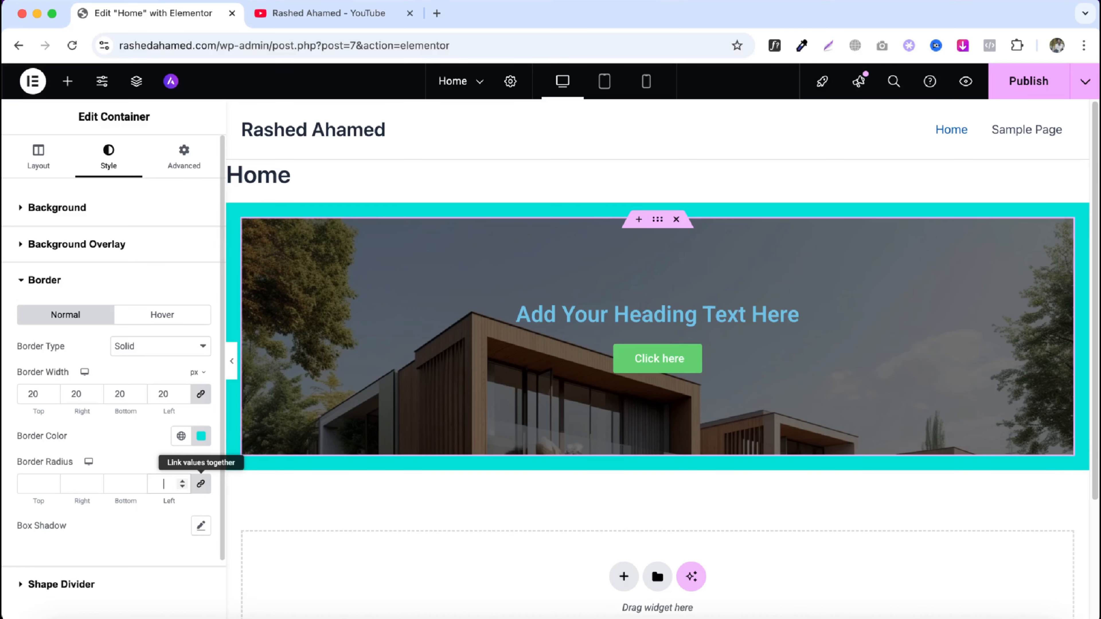
type("0")
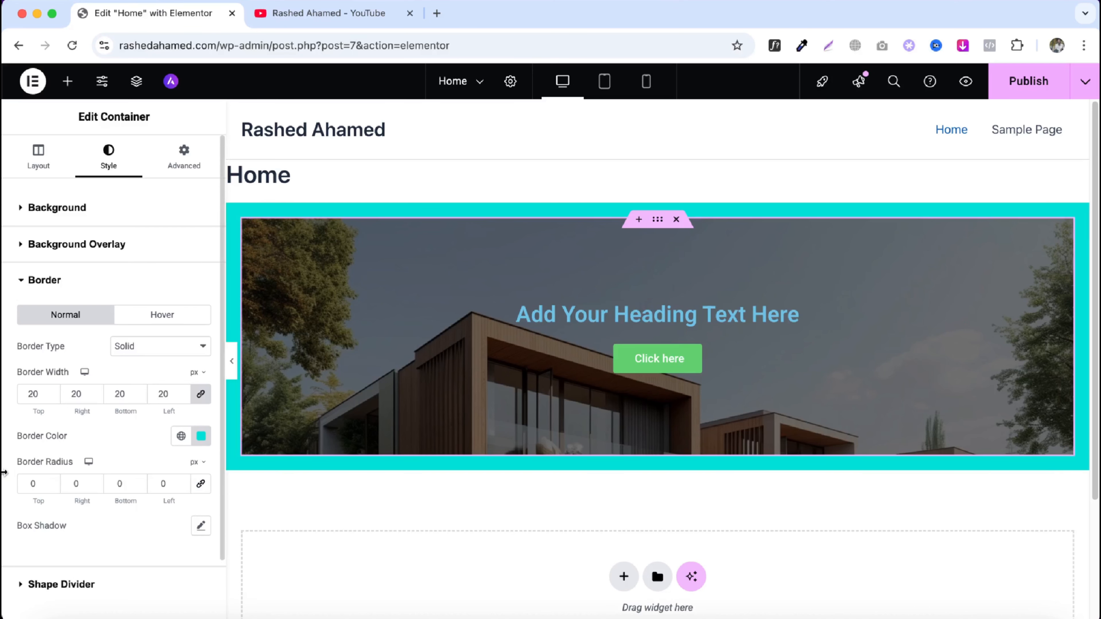
- Set the top-left corner radius to 50 px and link the values so all corners use 50 px
left_click(27, 479)
type("5")
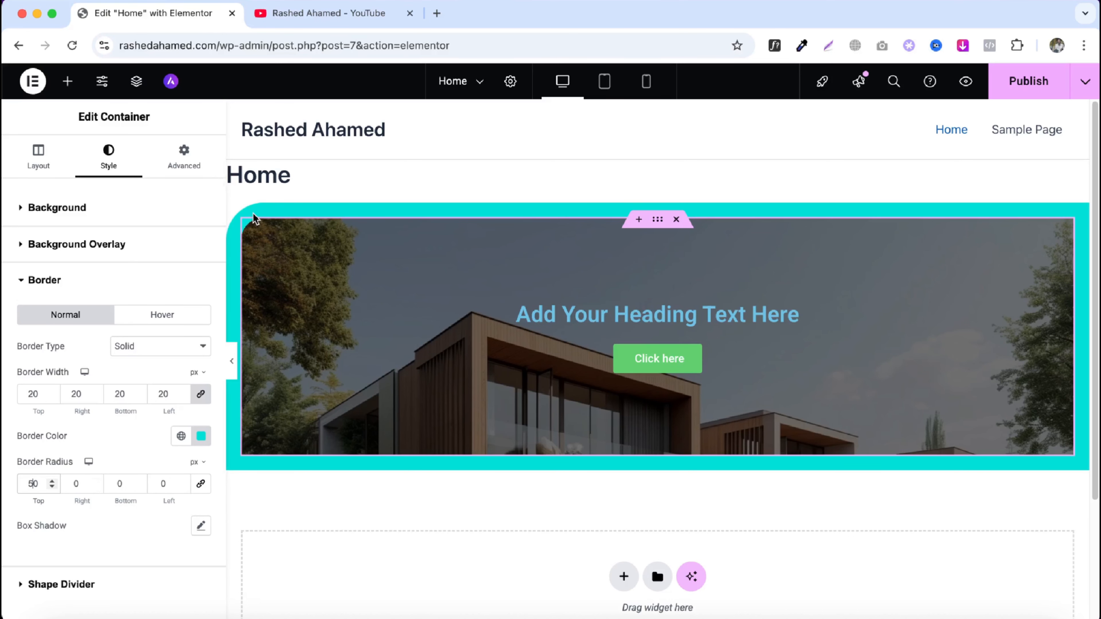
left_click(201, 483)
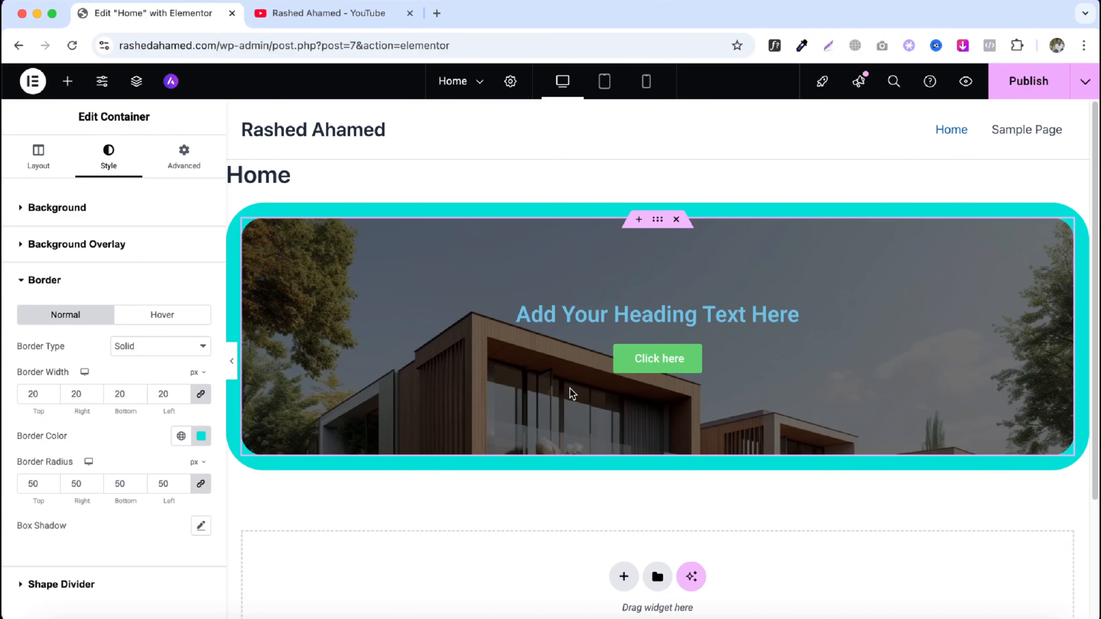
- Add a box shadow with horizontal 45, vertical -6 and blur 46, then reset the box shadow
scroll(115, 525, "down", 2)
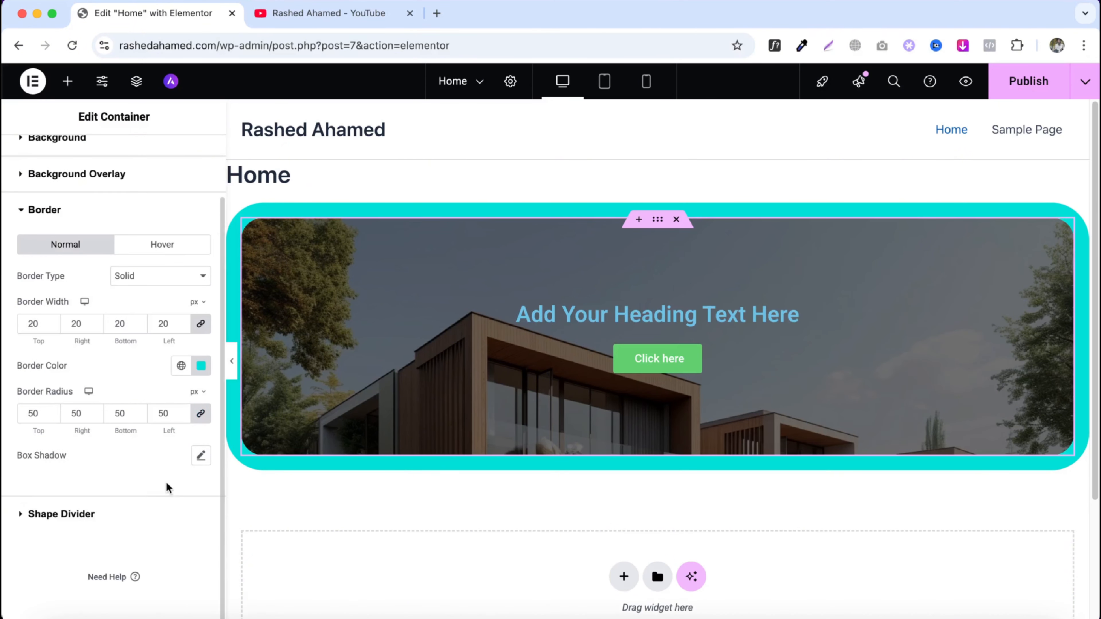
left_click(201, 456)
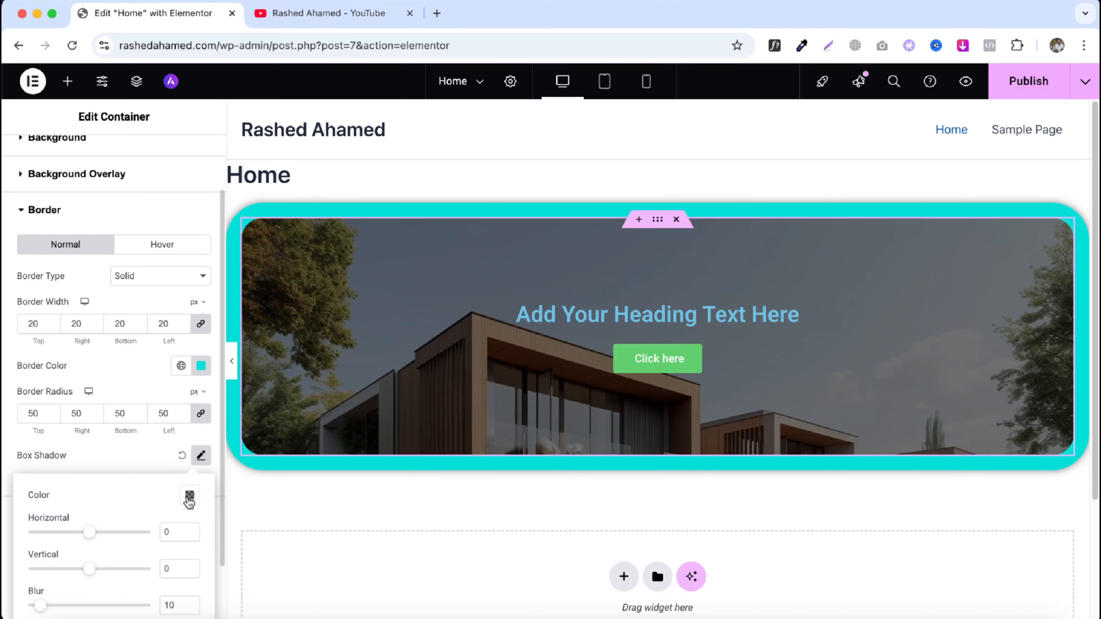
left_click(231, 361)
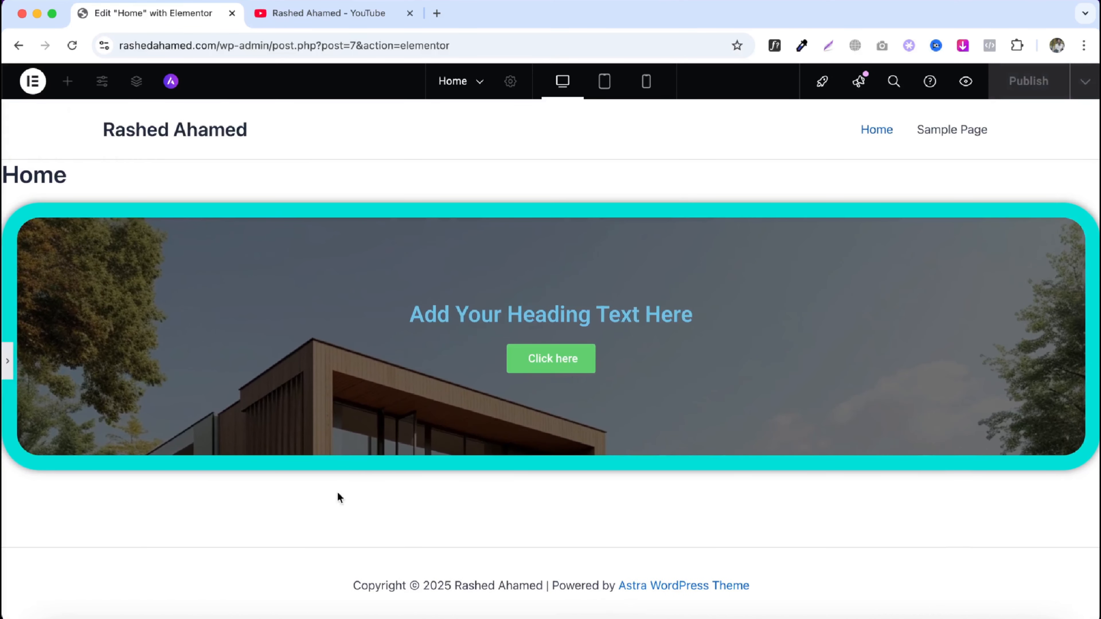
left_click(7, 361)
left_click(201, 455)
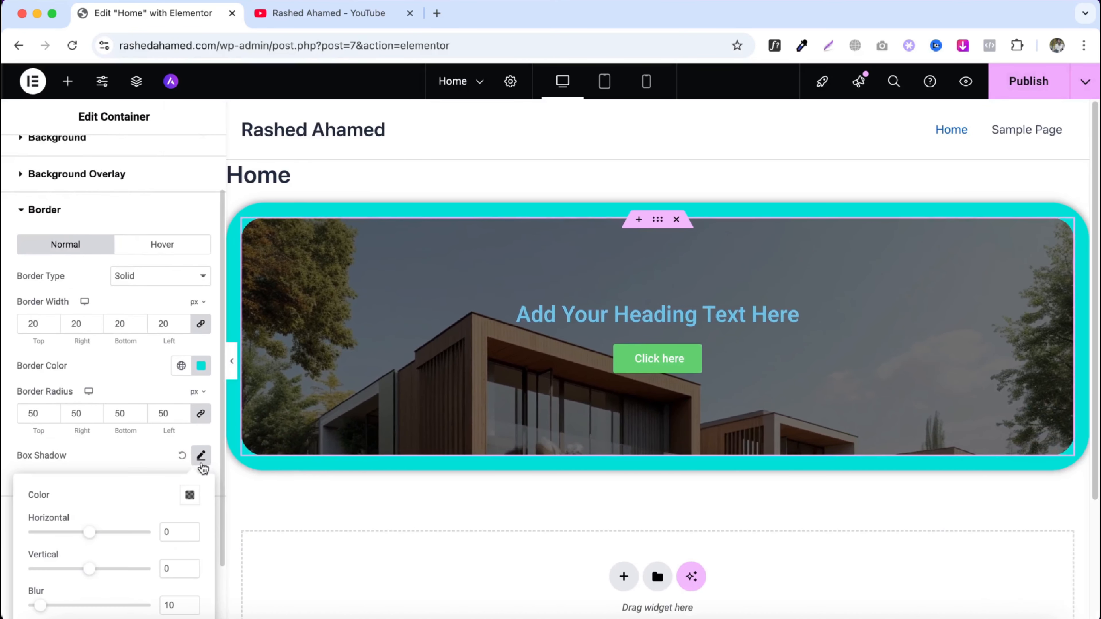
scroll(137, 559, "down", 2)
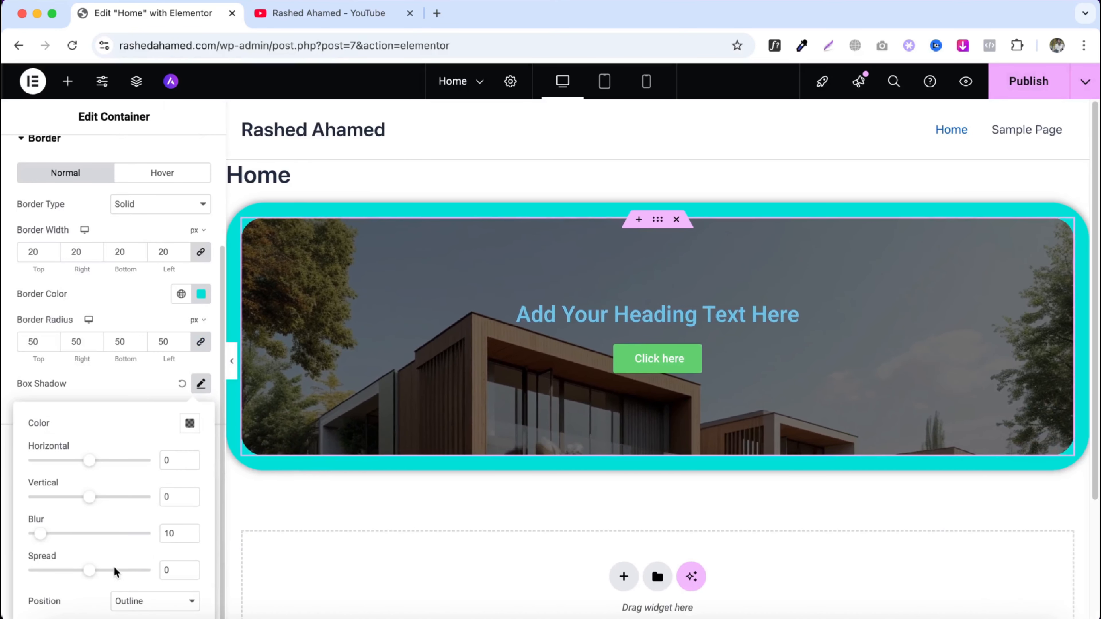
left_click_drag(43, 537, 86, 537)
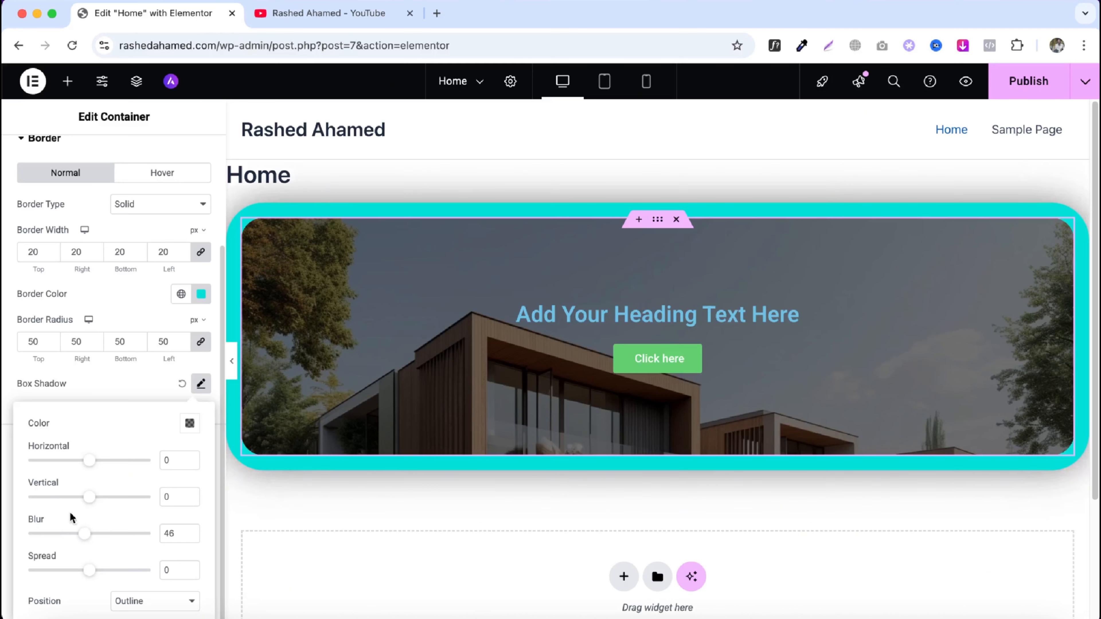
mouse_move(81, 499)
left_mouse_down()
mouse_move(56, 502)
mouse_move(123, 502)
mouse_move(94, 504)
left_mouse_up()
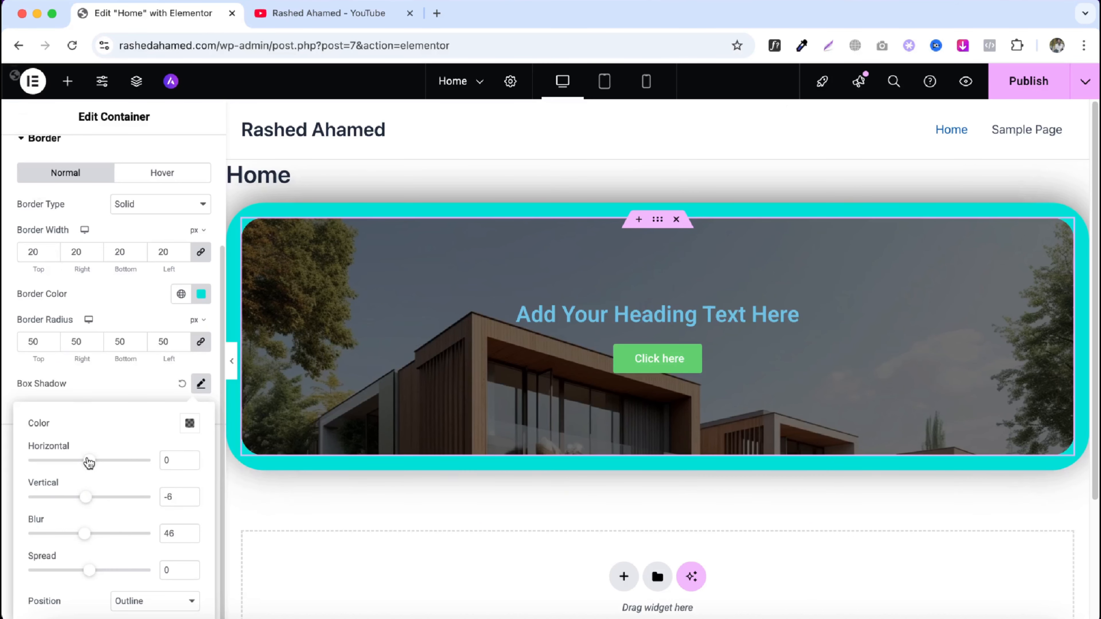
left_click_drag(91, 462, 118, 470)
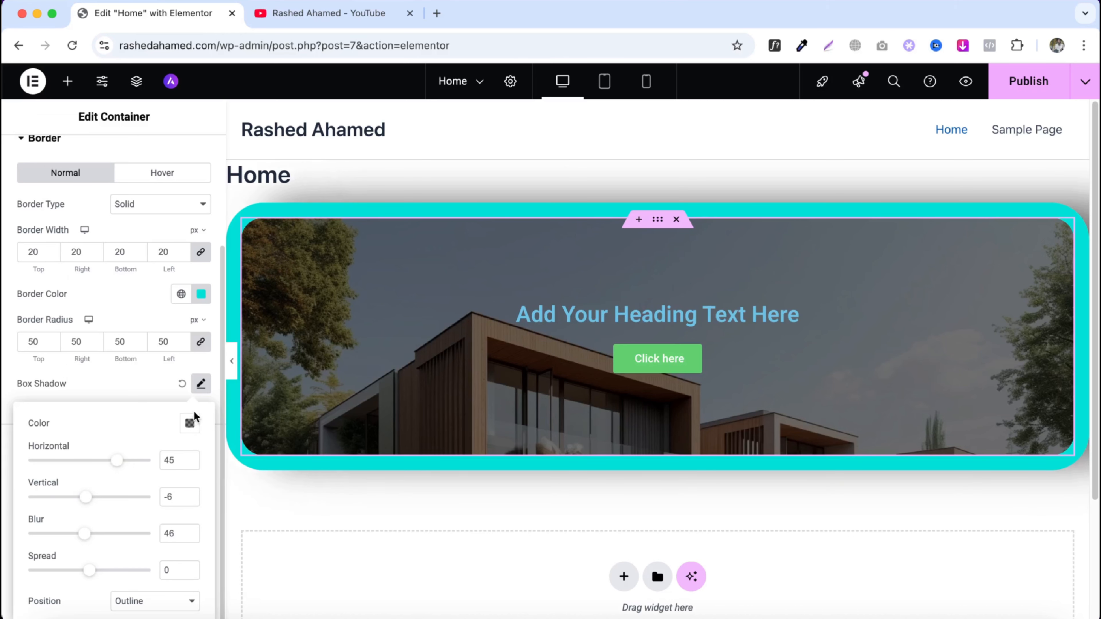
left_click(182, 384)
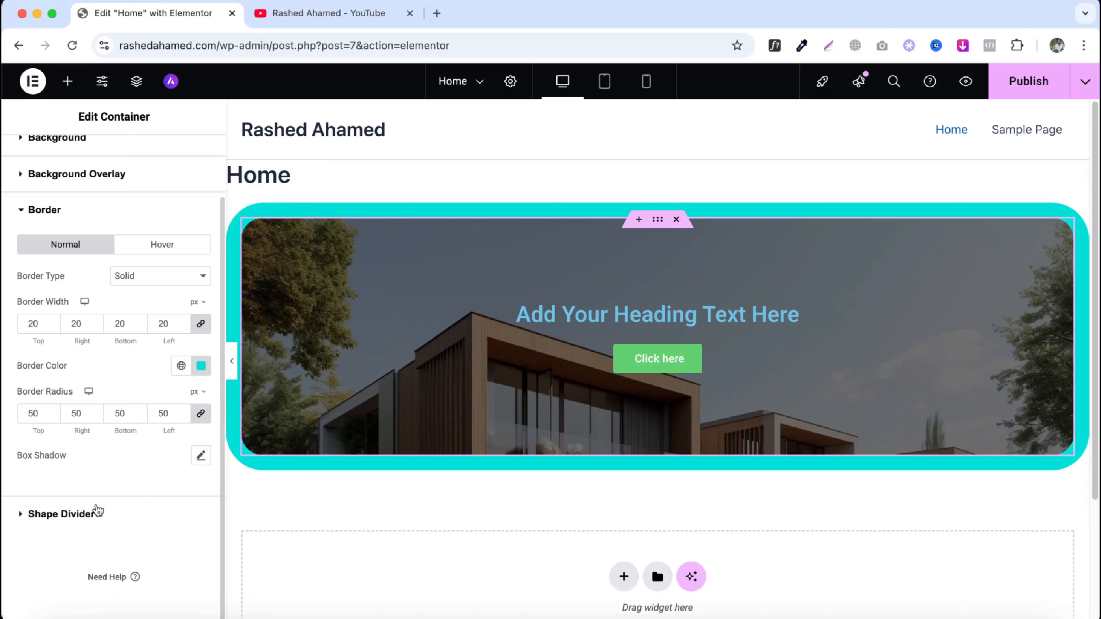
- Remove the container border by clearing the border width, border radius and border colour
left_click(90, 516)
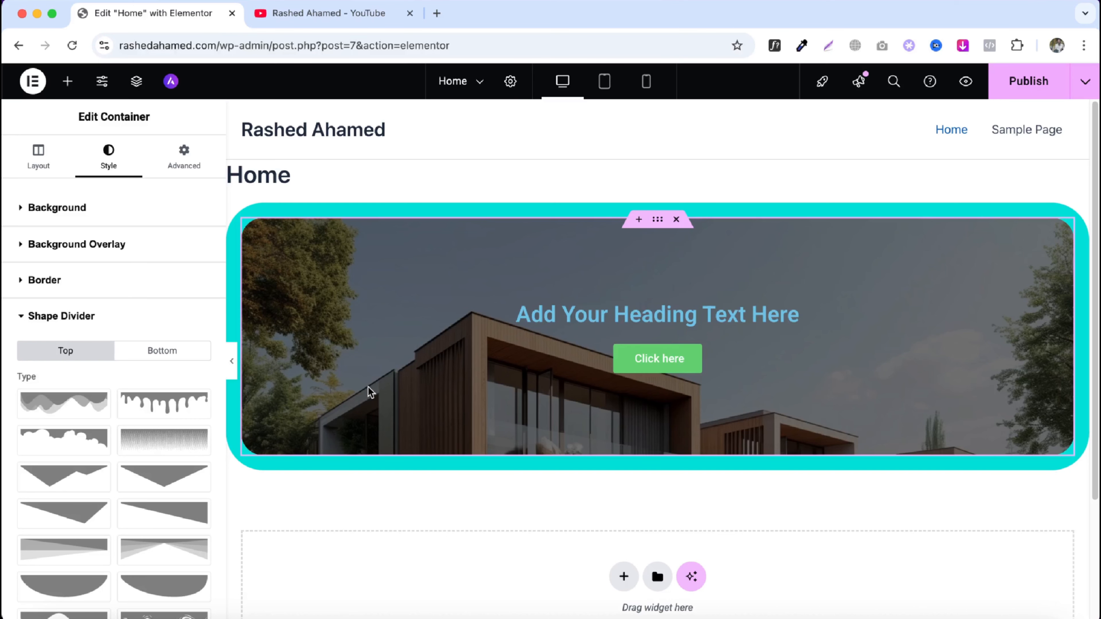
left_click(70, 294)
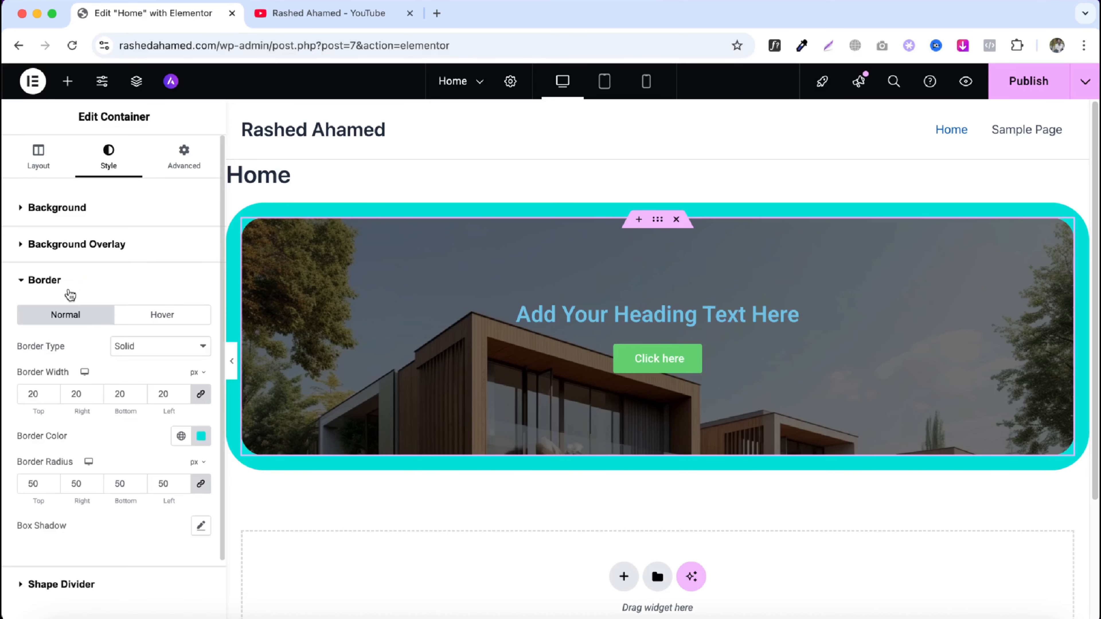
double_click(165, 394)
key("BackSpace")
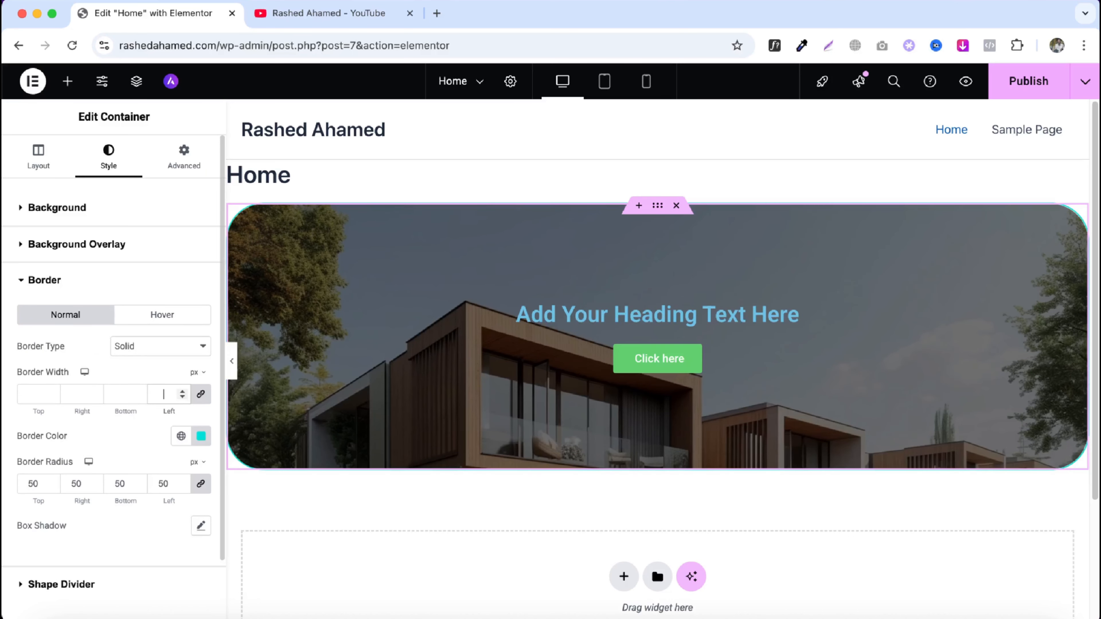
left_click(172, 478)
key("BackSpace")
key("BackSpace")
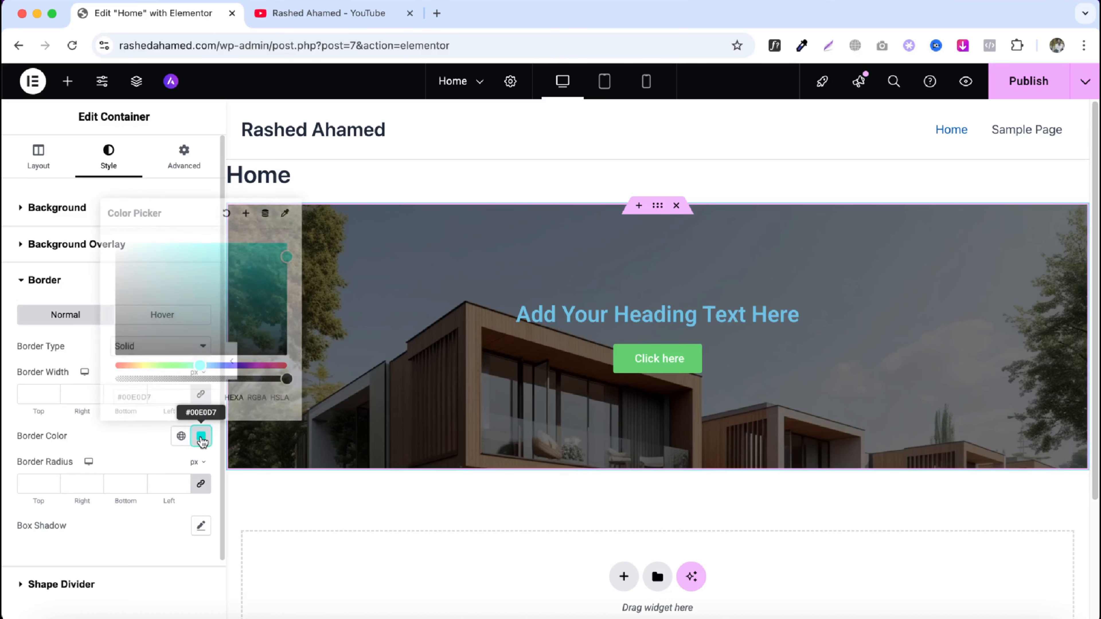
left_click(200, 436)
left_click(227, 216)
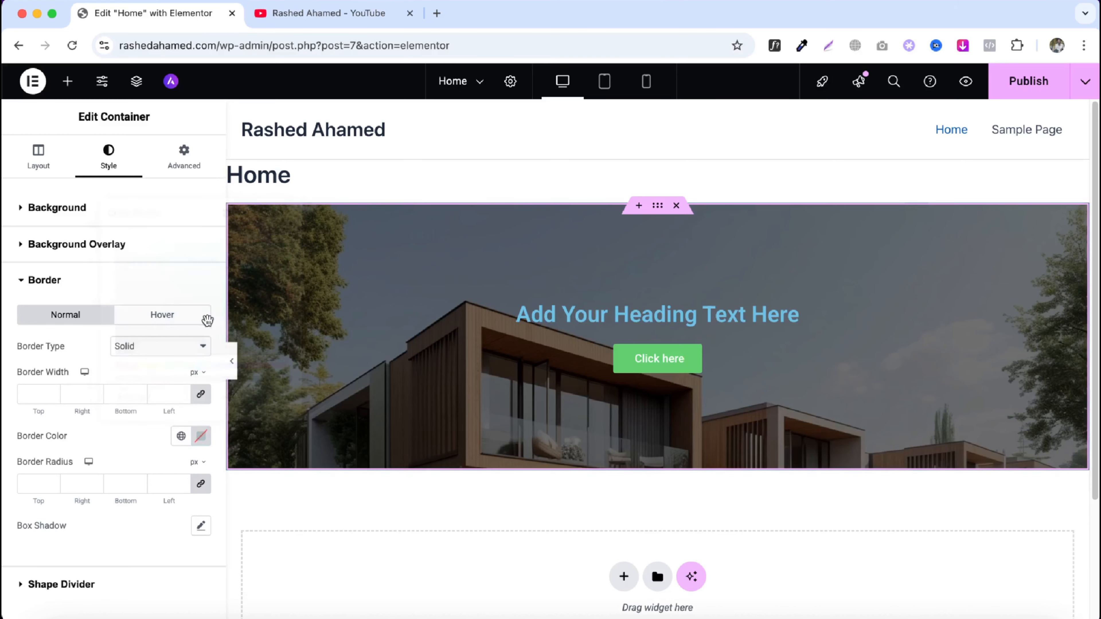
- Add a Pyramids top shape divider with width 165% and height about 259 px
left_click(94, 588)
scroll(135, 457, "down", 1)
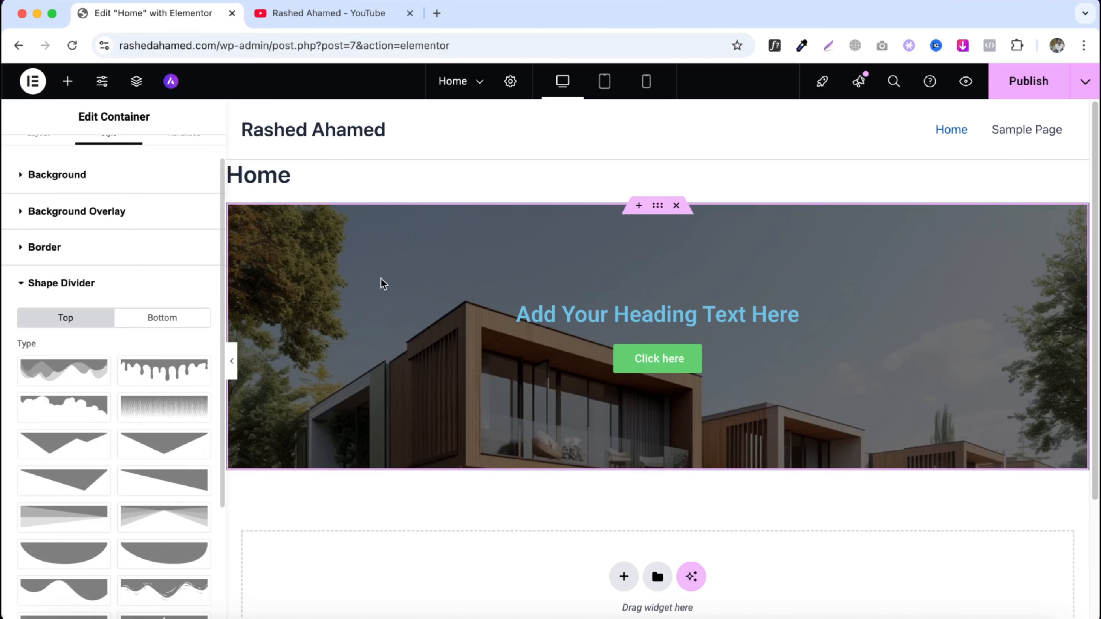
left_click(70, 453)
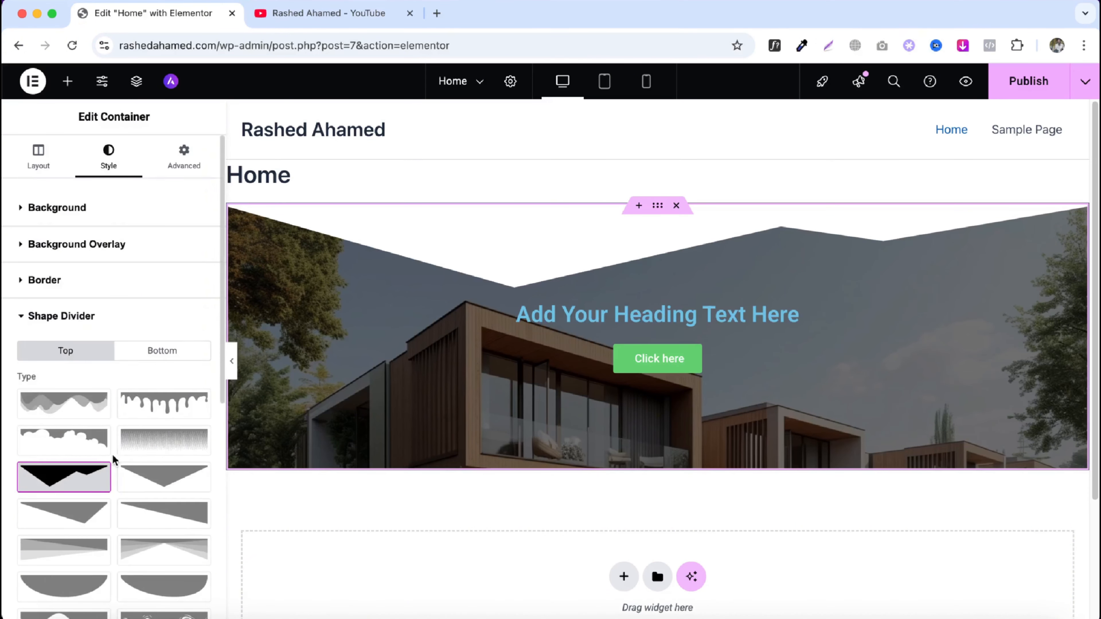
scroll(112, 454, "down", 8)
left_click_drag(19, 391, 66, 390)
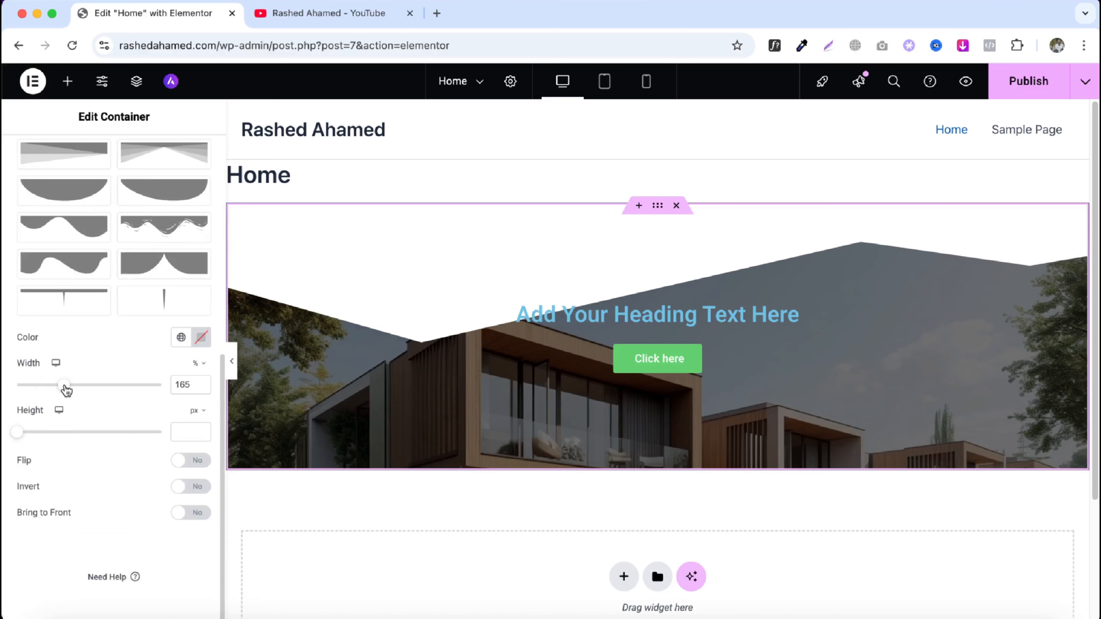
left_click_drag(18, 432, 92, 432)
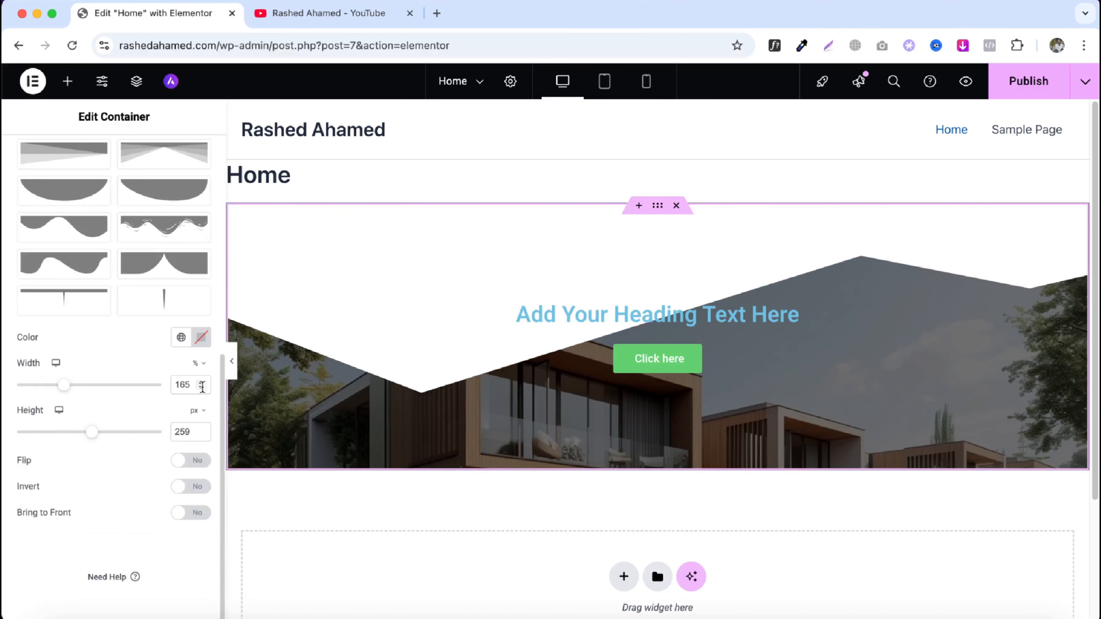
- Set the top shape divider colour to red #F31212
left_click(201, 337)
left_click(276, 395)
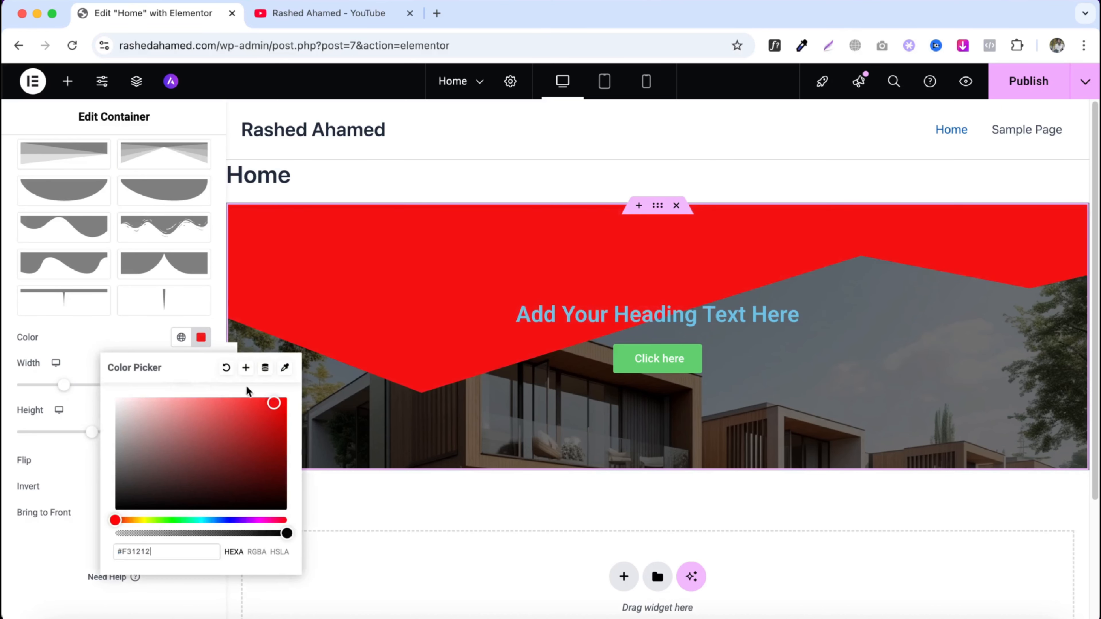
left_click(201, 338)
- Turn the divider's Invert and Flip options on, then turn both back off
left_click(174, 490)
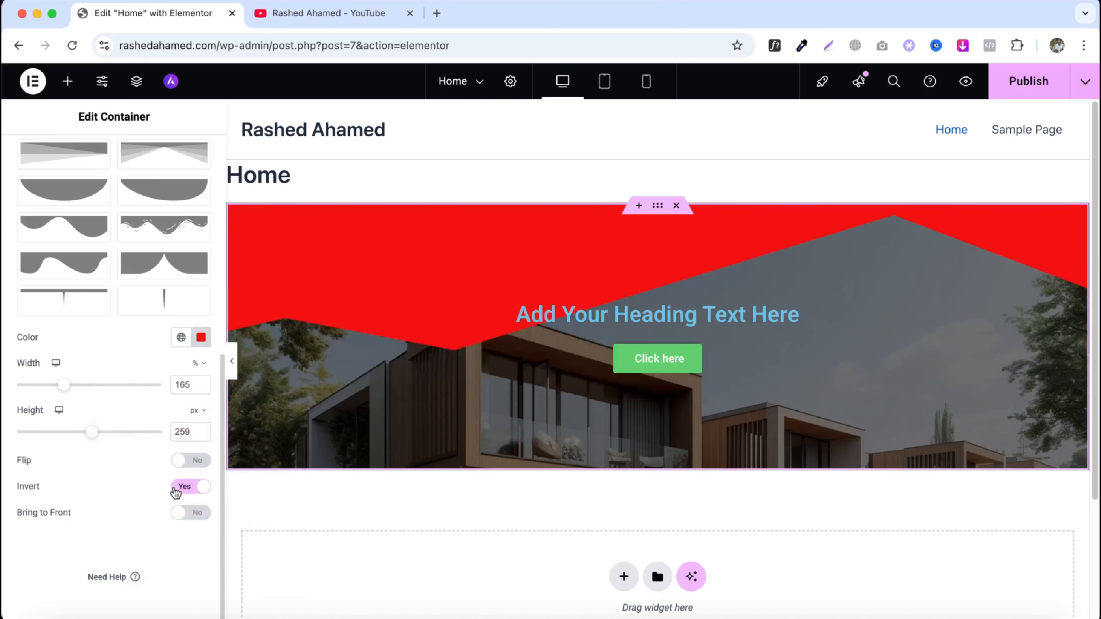
left_click(184, 466)
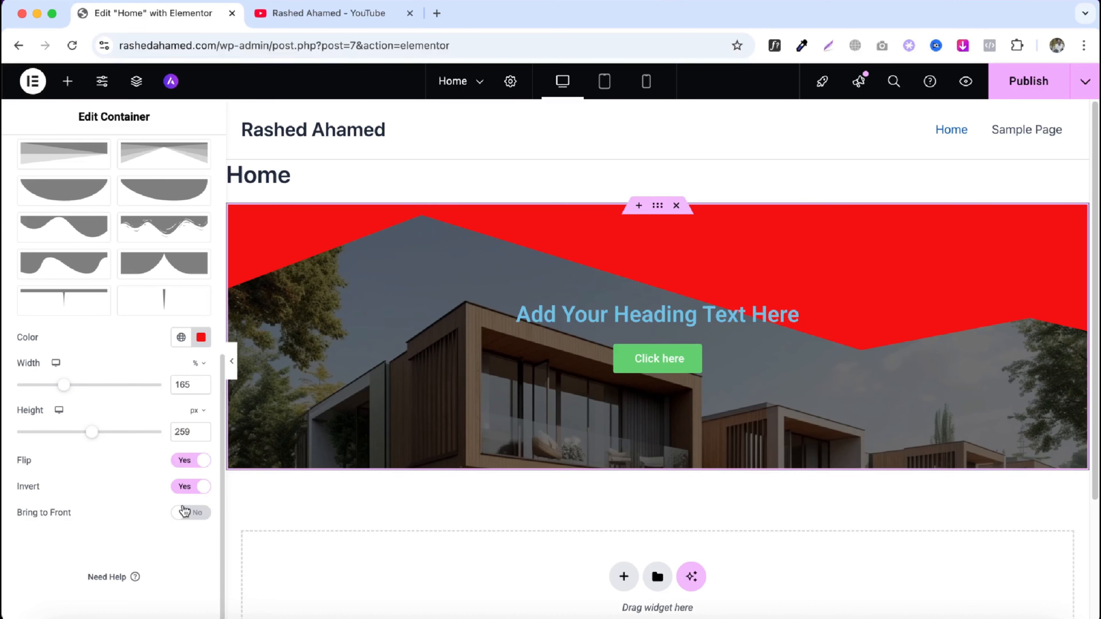
left_click(190, 486)
left_click(190, 463)
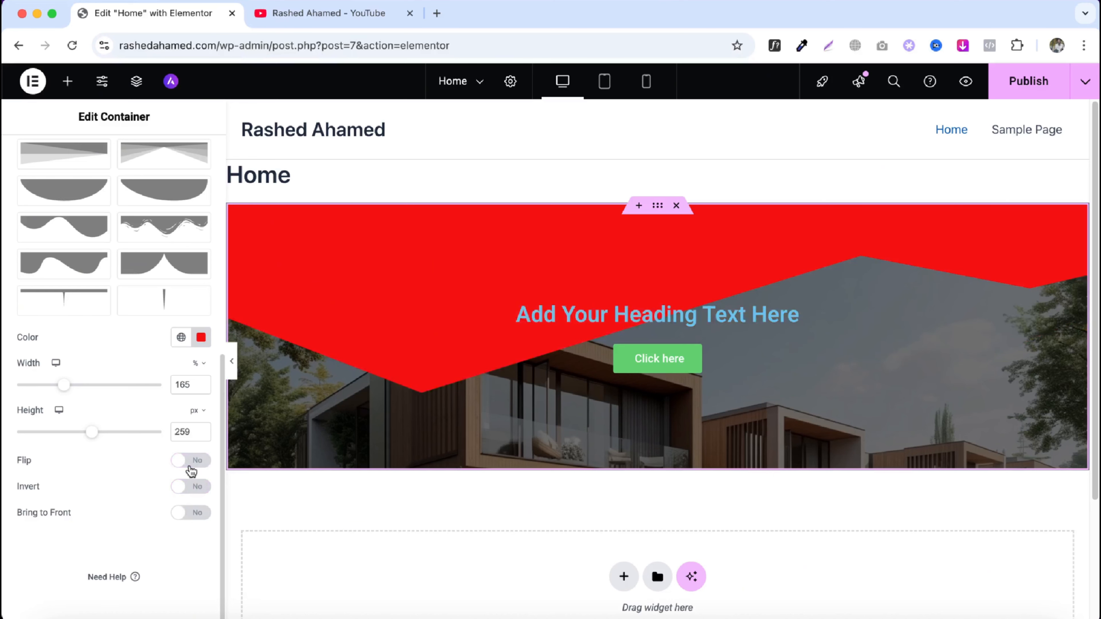
- Remove the top shape divider and add a Curve shape divider at the bottom instead
scroll(101, 445, "up", 10)
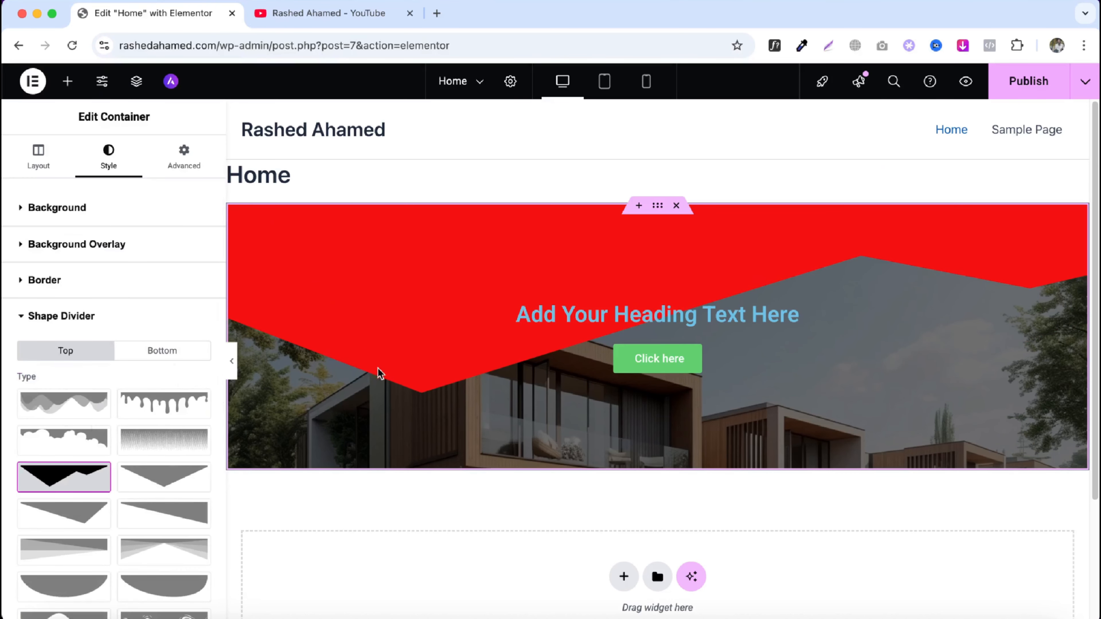
left_click(61, 475)
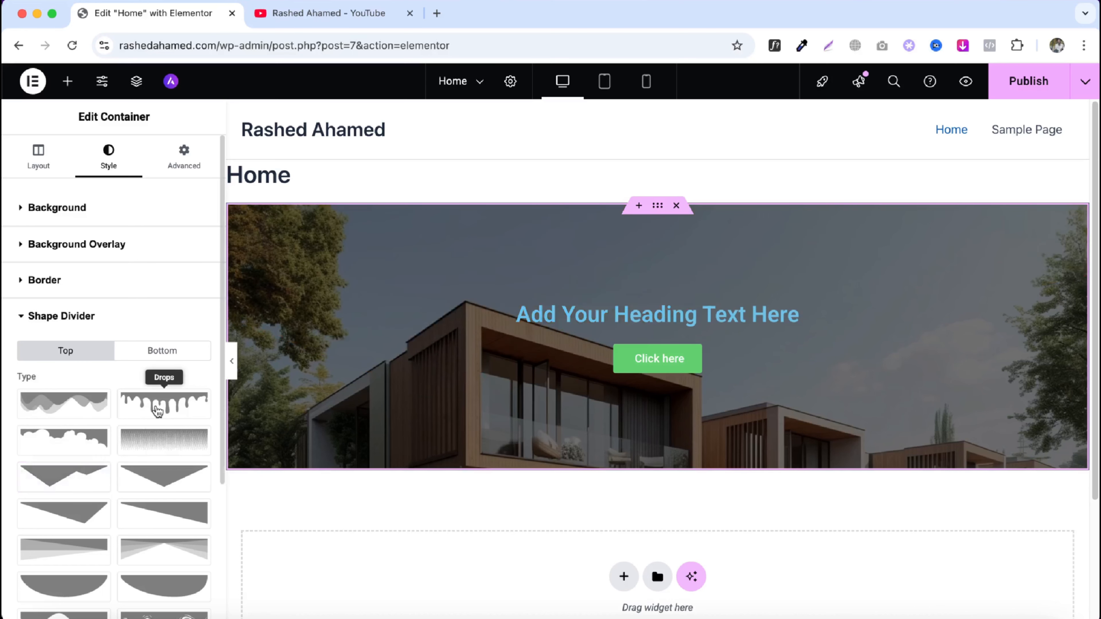
left_click(169, 356)
scroll(126, 401, "down", 3)
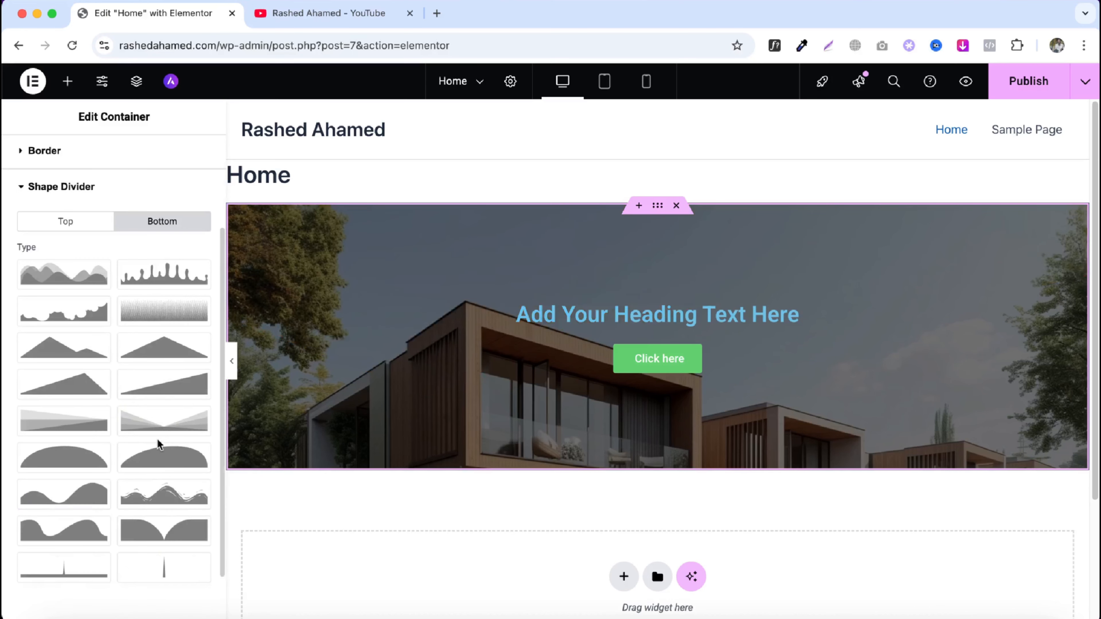
left_click(46, 458)
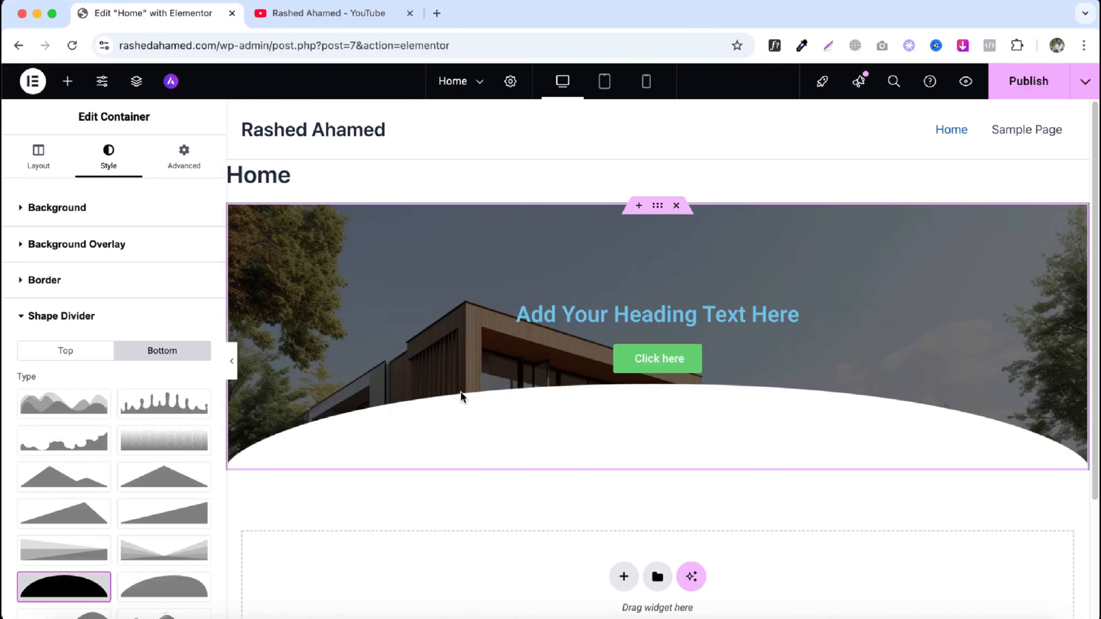
scroll(108, 433, "down", 7)
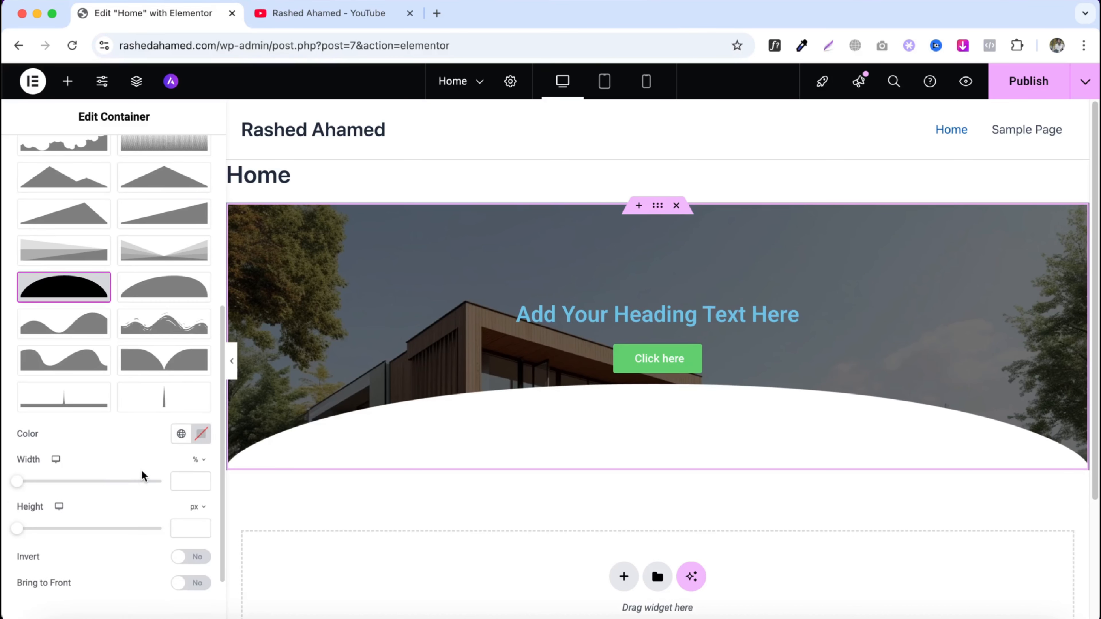
- Set the bottom Curve divider's width to 142% and height to 171 px, and turn Invert on
scroll(147, 477, "down", 2)
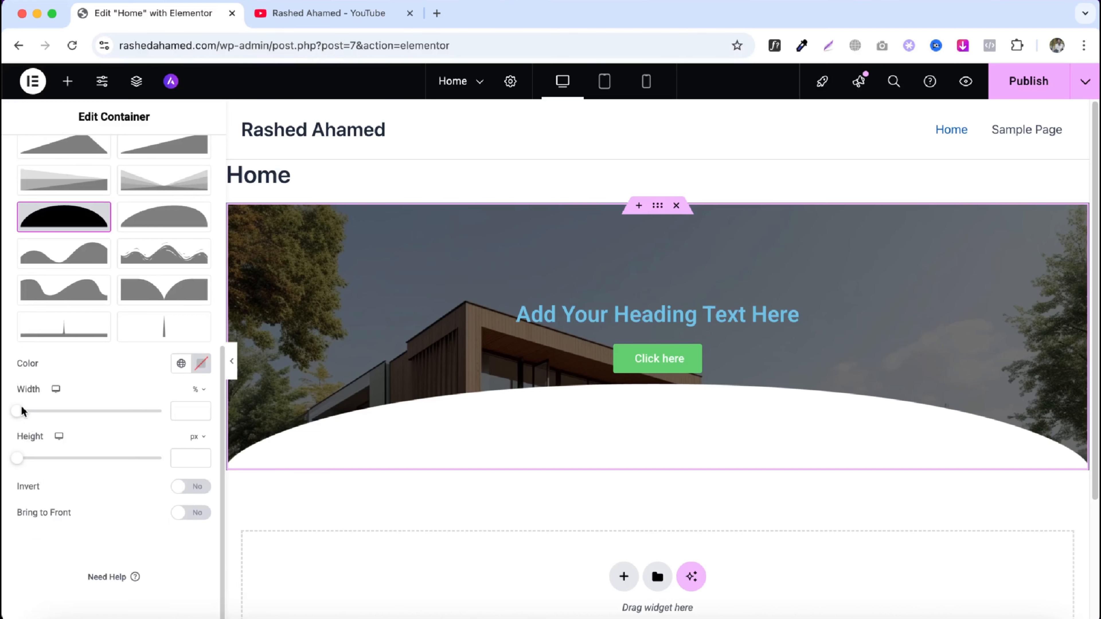
left_click_drag(18, 415, 47, 415)
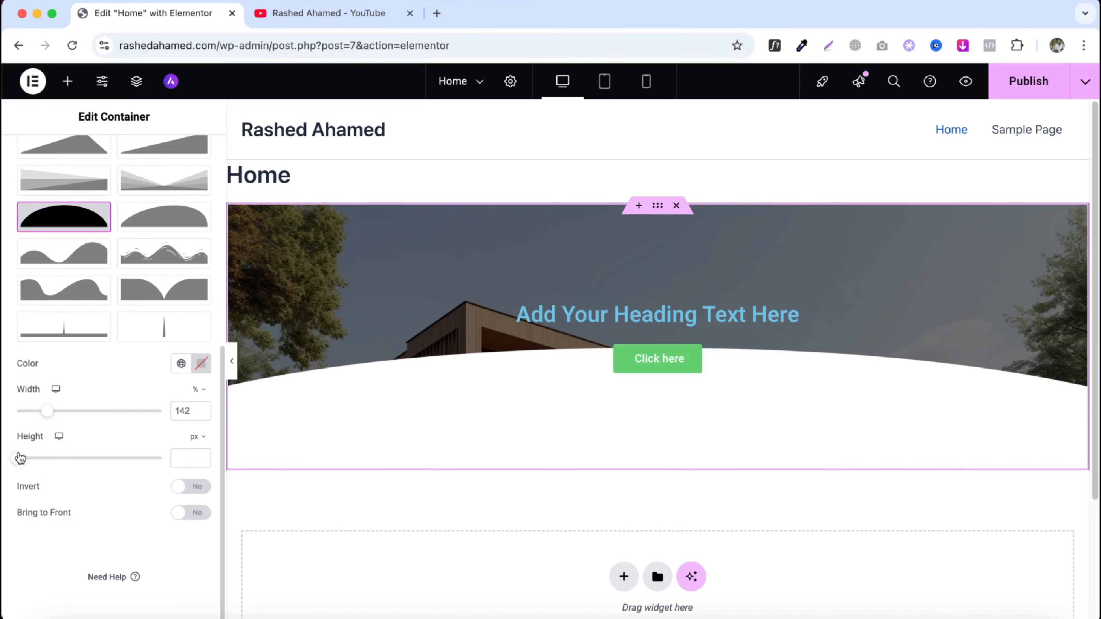
left_click_drag(18, 458, 66, 458)
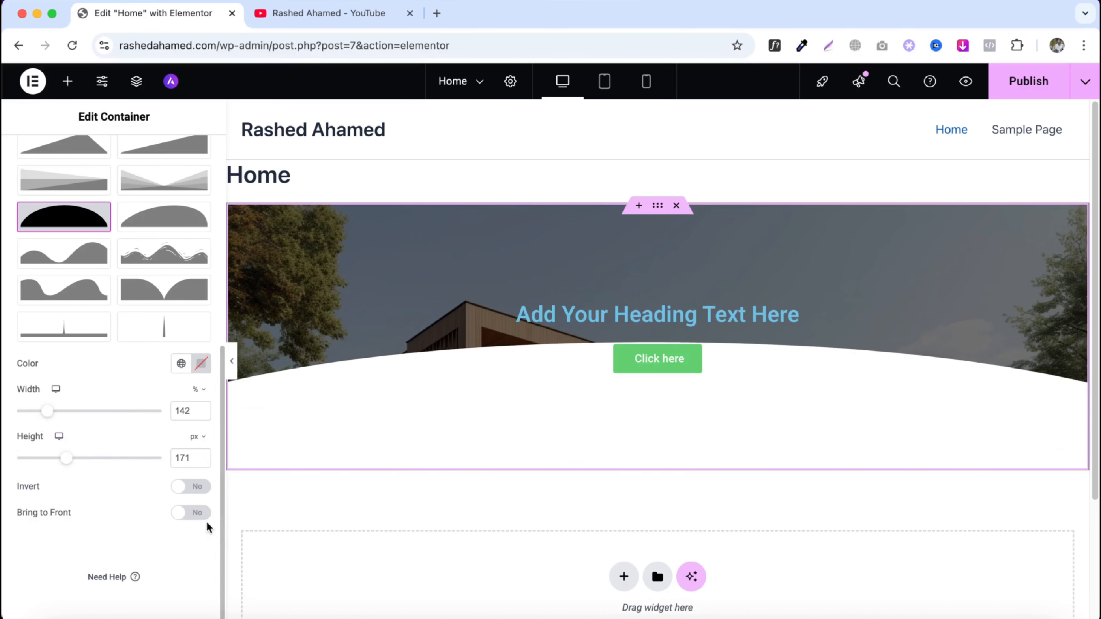
left_click(187, 493)
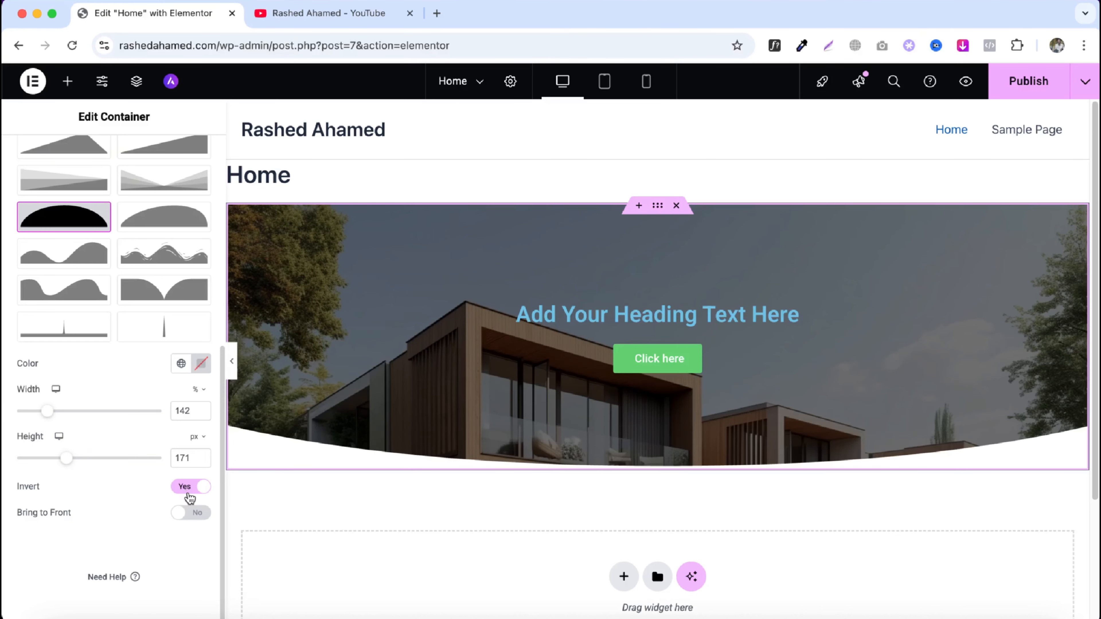
- Remove the heading and the button widgets from the container
left_click(67, 81)
right_click(663, 315)
left_click(695, 604)
right_click(667, 342)
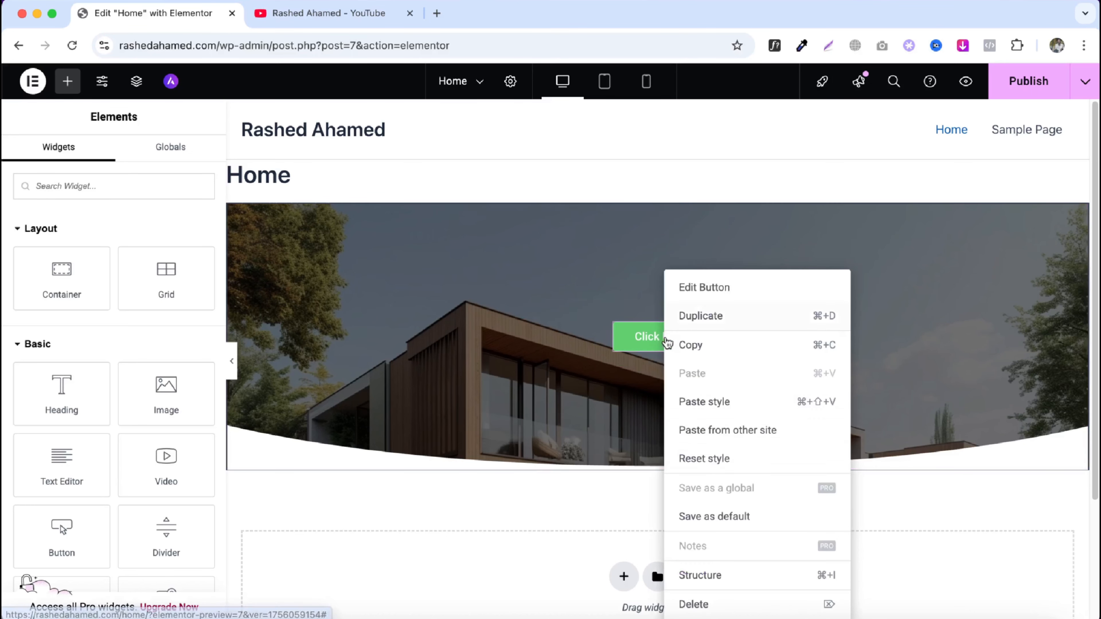
left_click(695, 601)
- Add an Image widget to the container and duplicate the container
left_click_drag(154, 410, 524, 359)
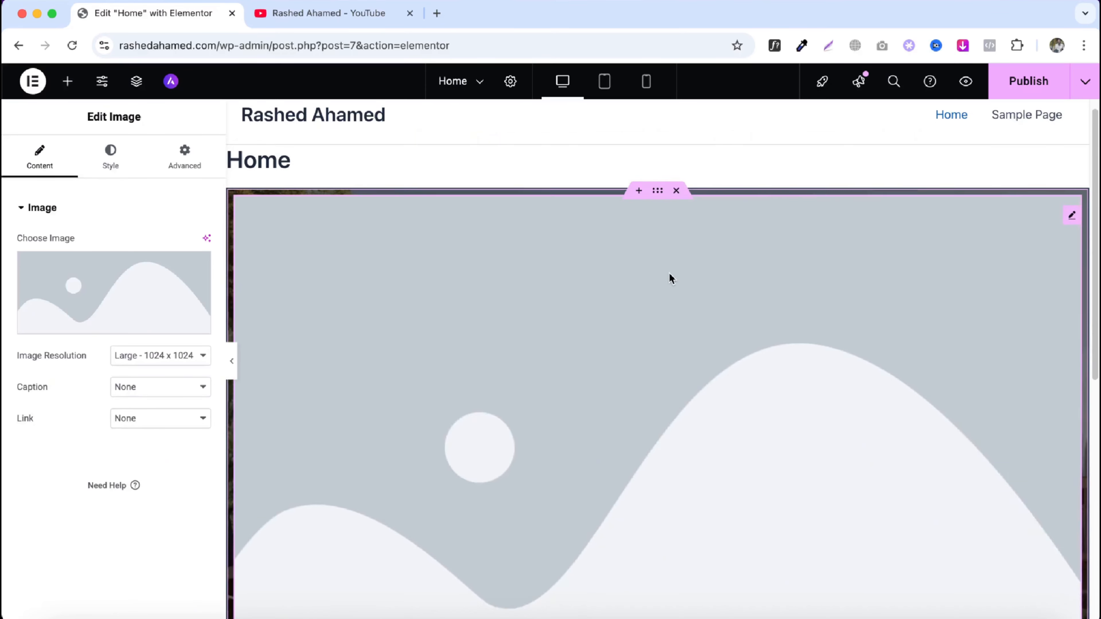
right_click(658, 130)
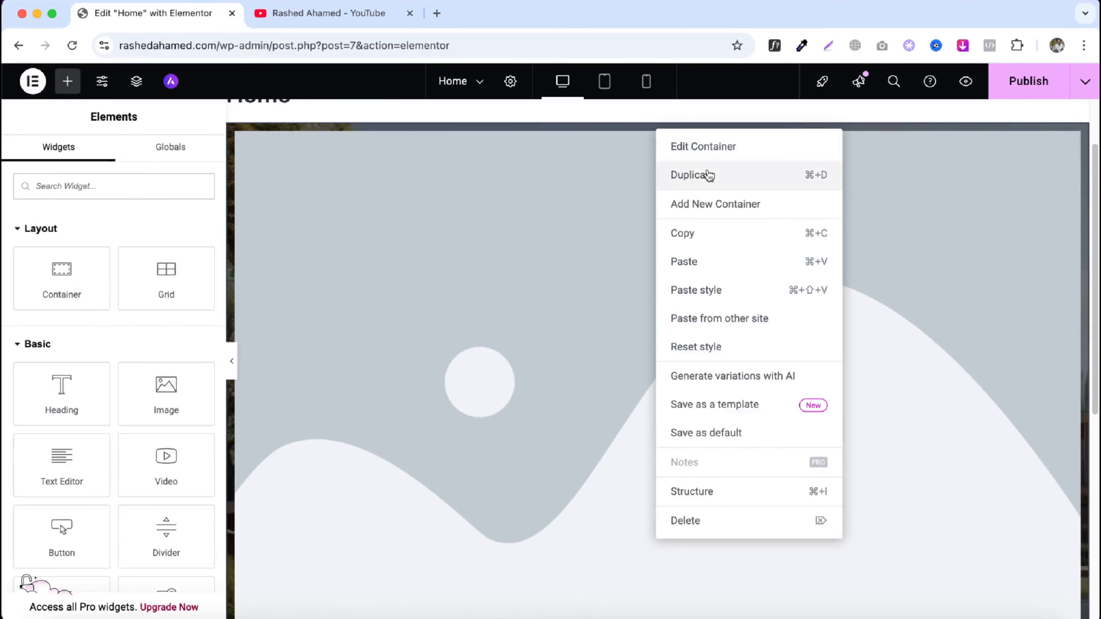
left_click(709, 175)
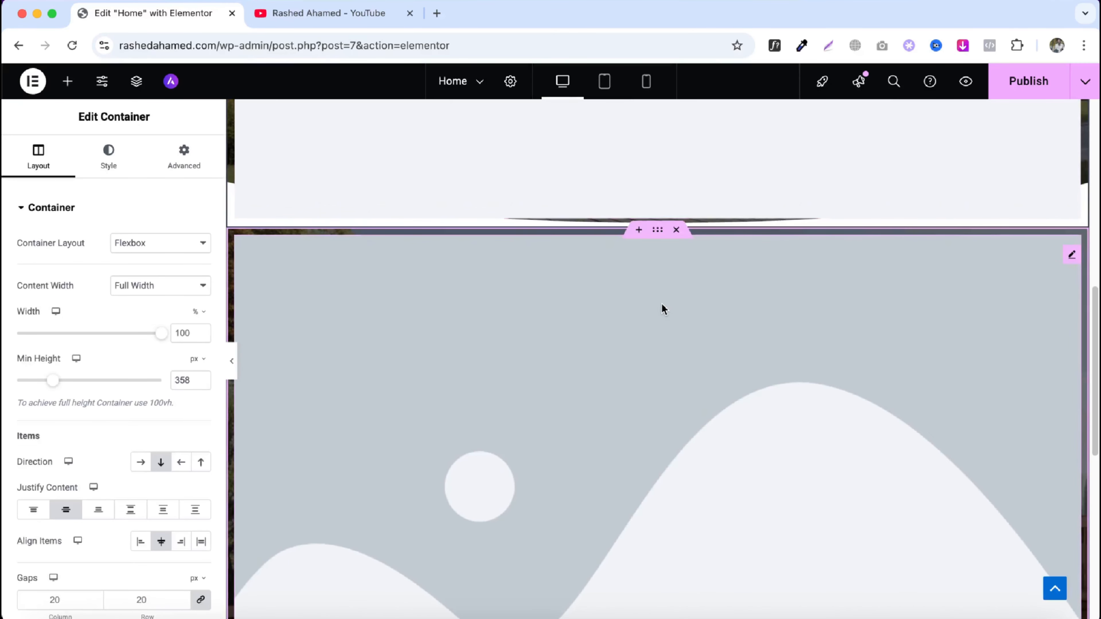
- Delete the image from the original container and add a Heading widget into it
scroll(650, 289, "down", 5)
right_click(697, 280)
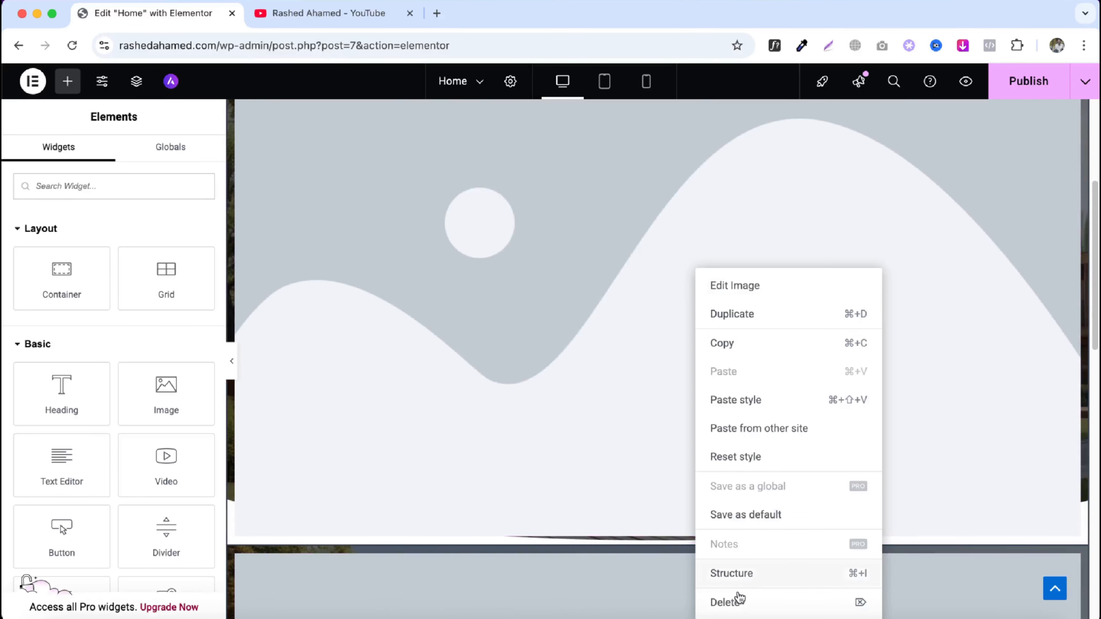
left_click(735, 601)
scroll(563, 434, "up", 5)
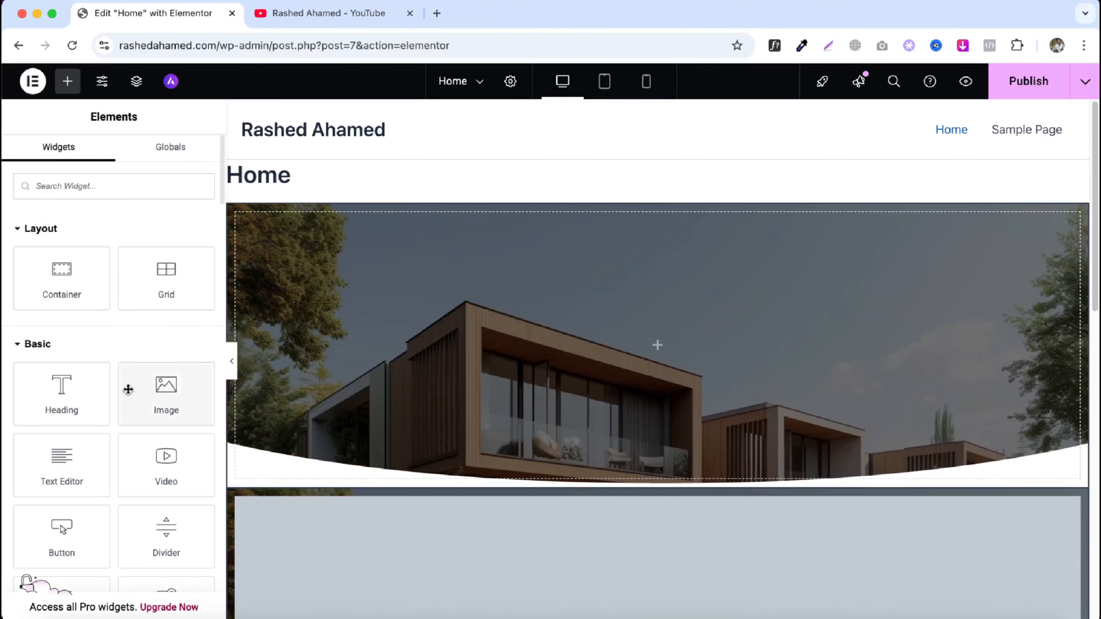
left_click_drag(62, 389, 631, 357)
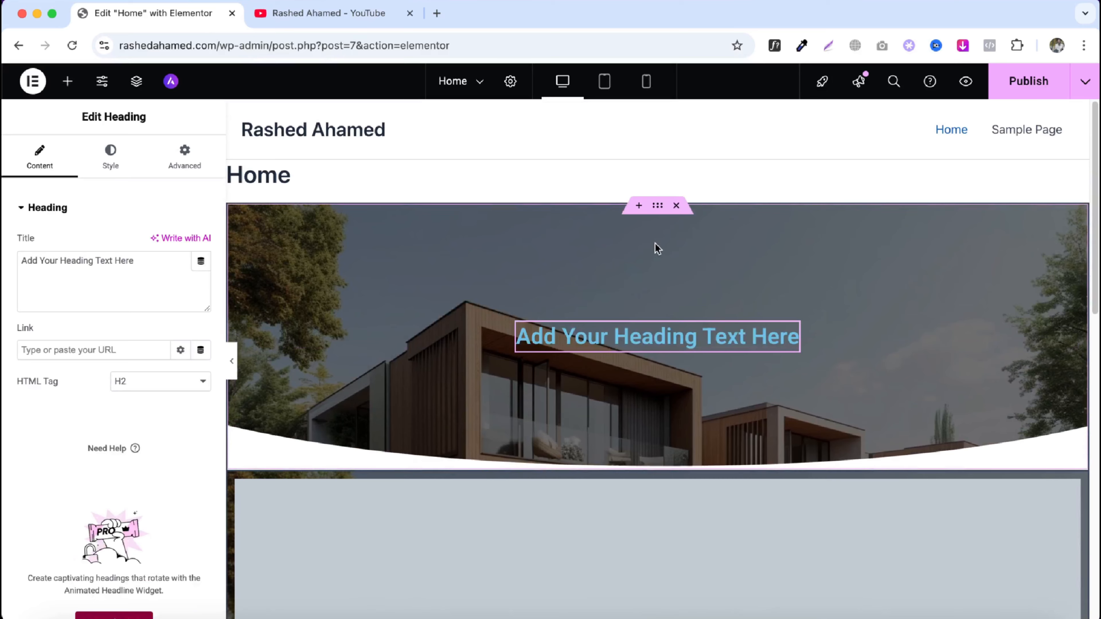
- Set the first container's margin to 50 px on all sides
left_click(658, 210)
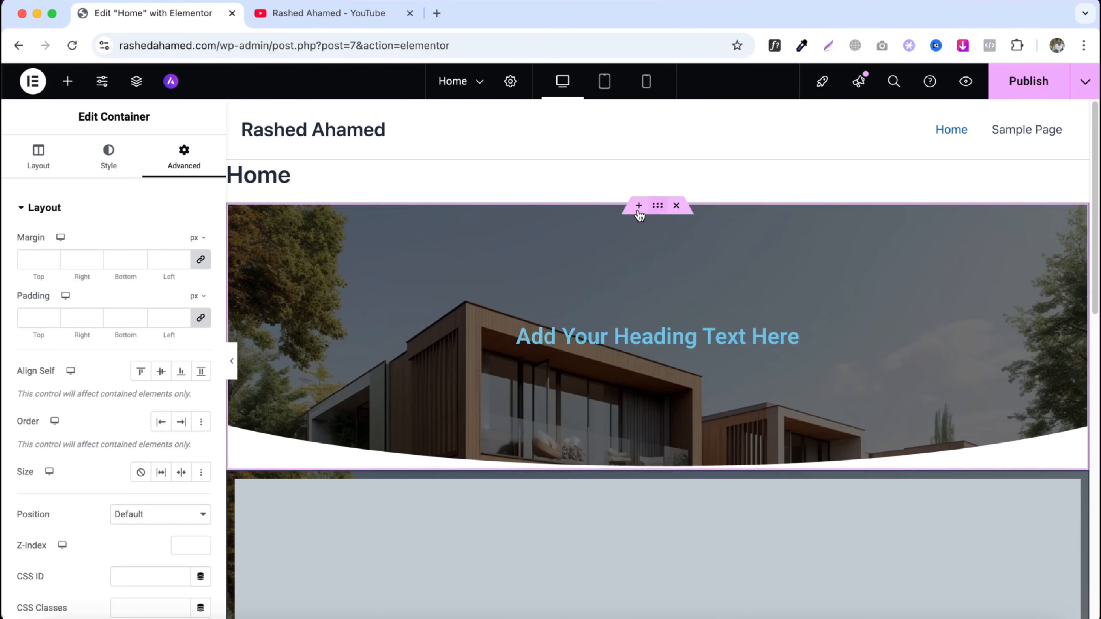
left_click(168, 259)
type("50")
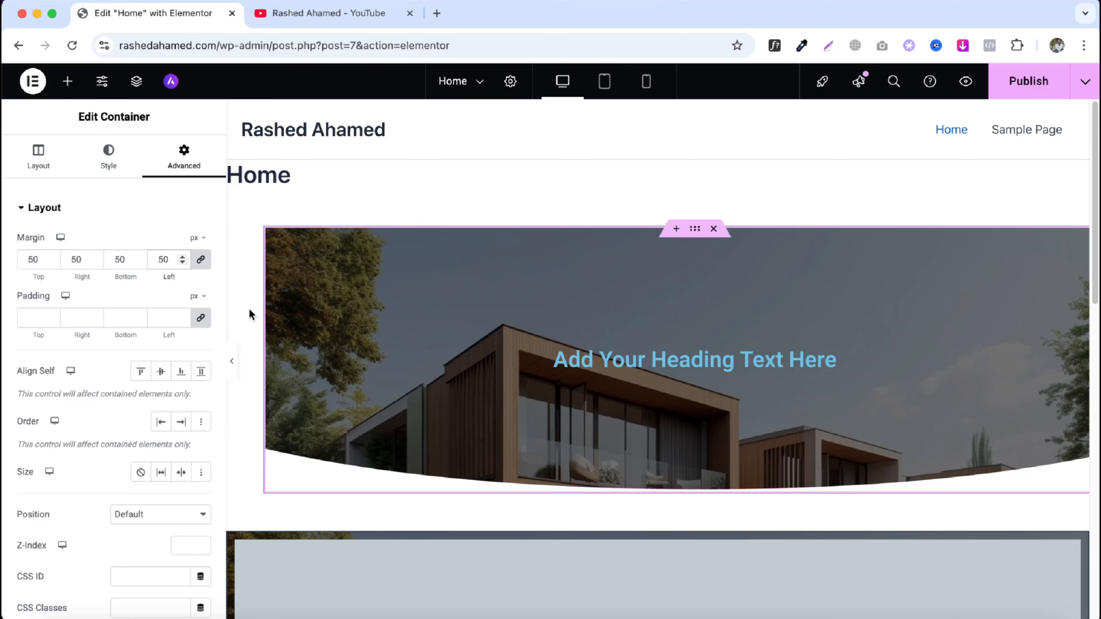
- Set the duplicated container's padding to 50 px on all sides
scroll(295, 331, "down", 5)
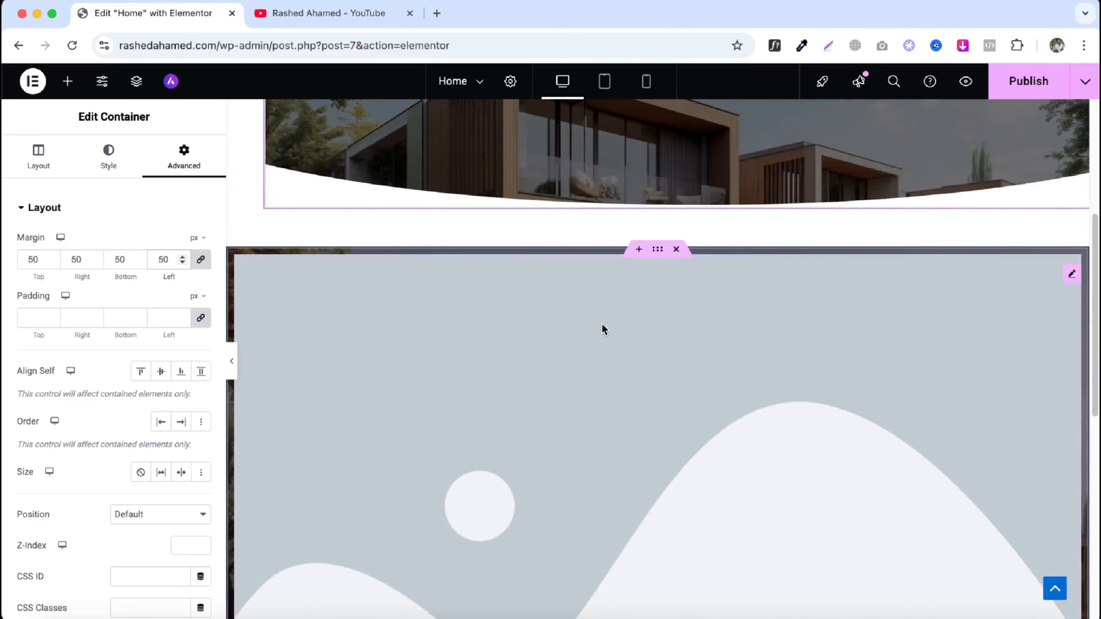
left_click(658, 250)
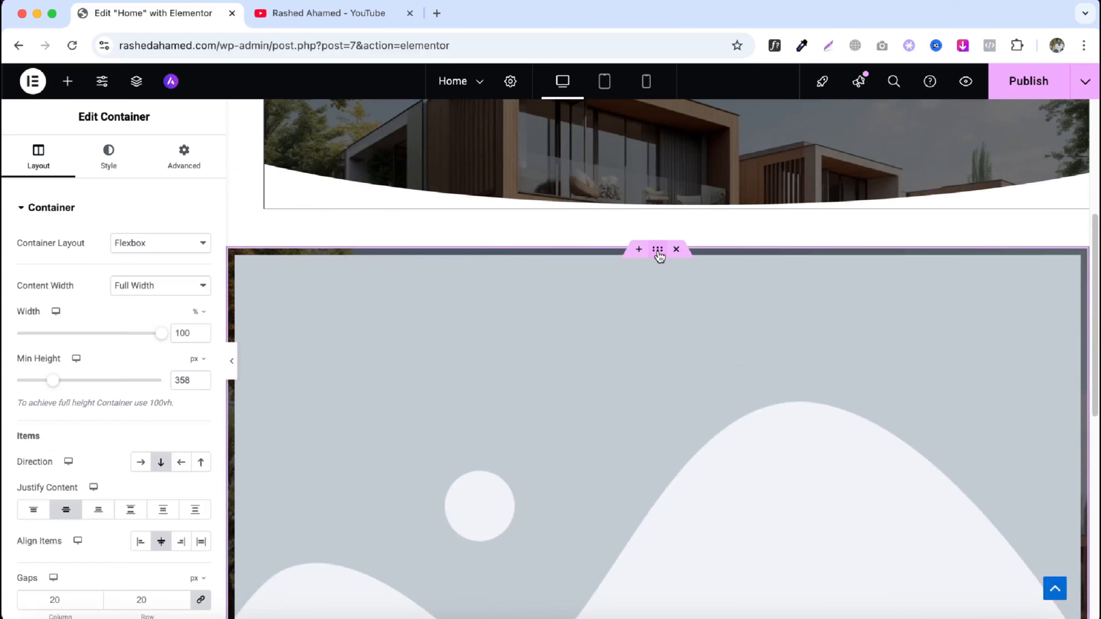
left_click(199, 154)
left_click(151, 319)
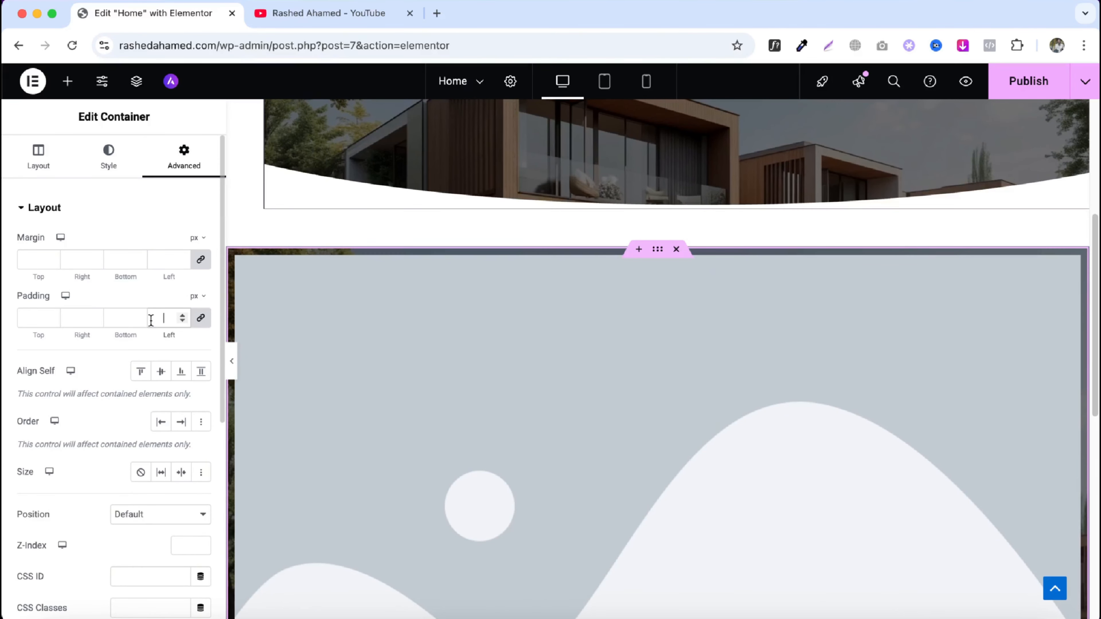
type("50")
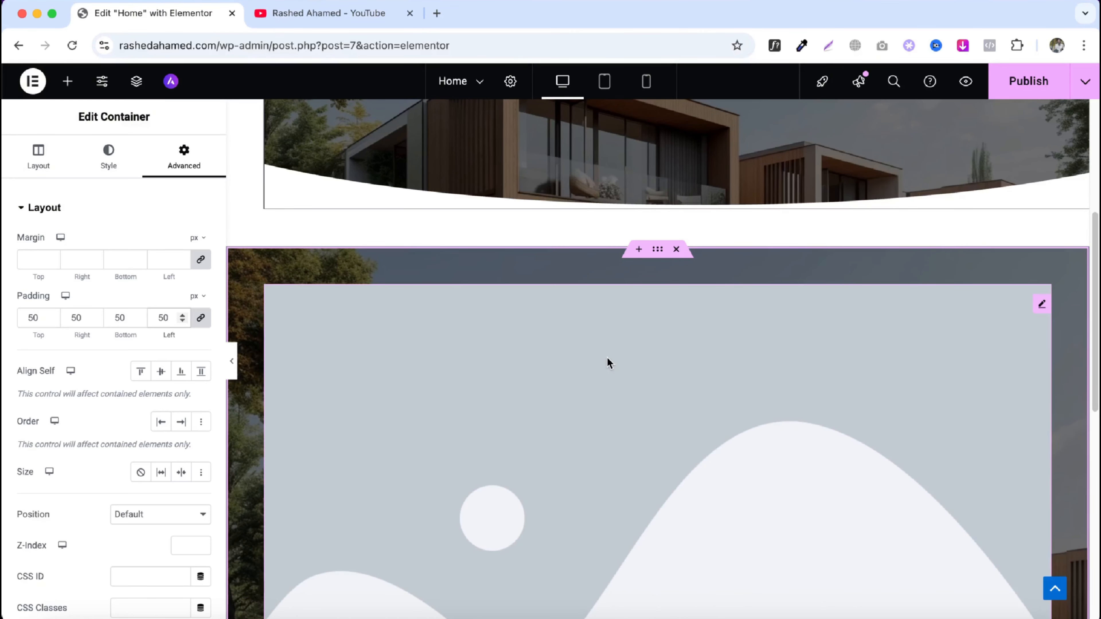
- Clear the first container's margin values and unlink them
scroll(606, 357, "up", 6)
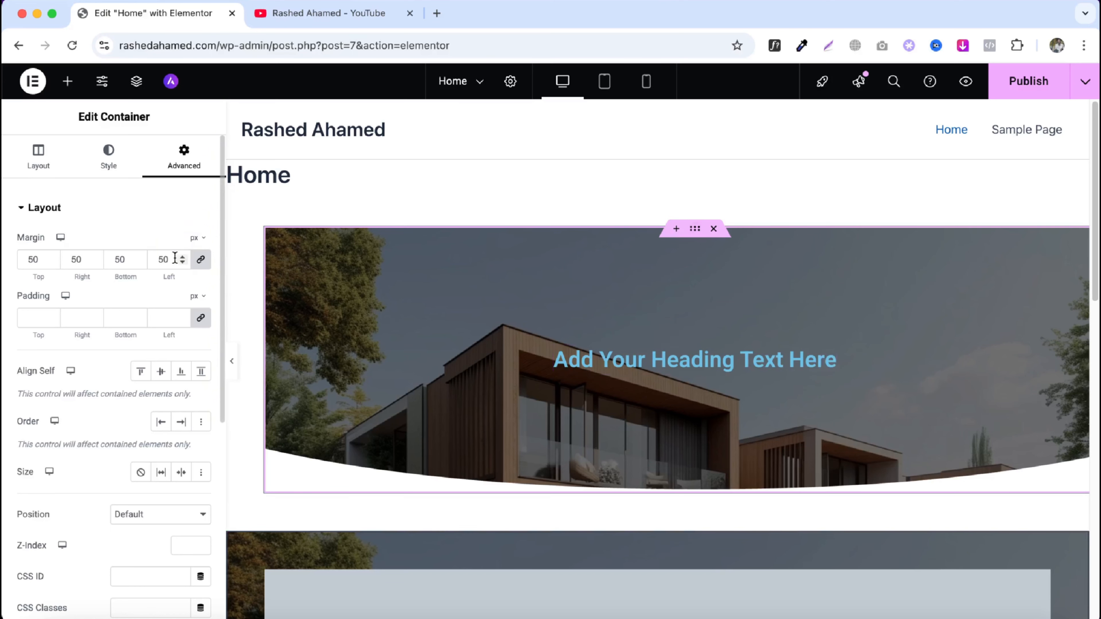
double_click(175, 259)
key("BackSpace")
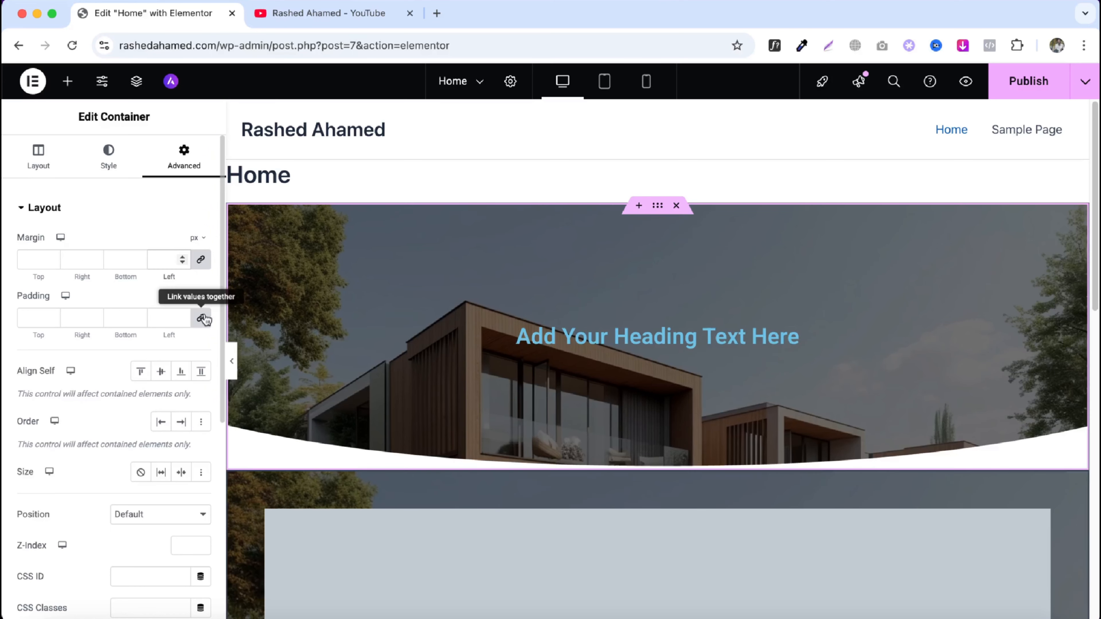
left_click(201, 265)
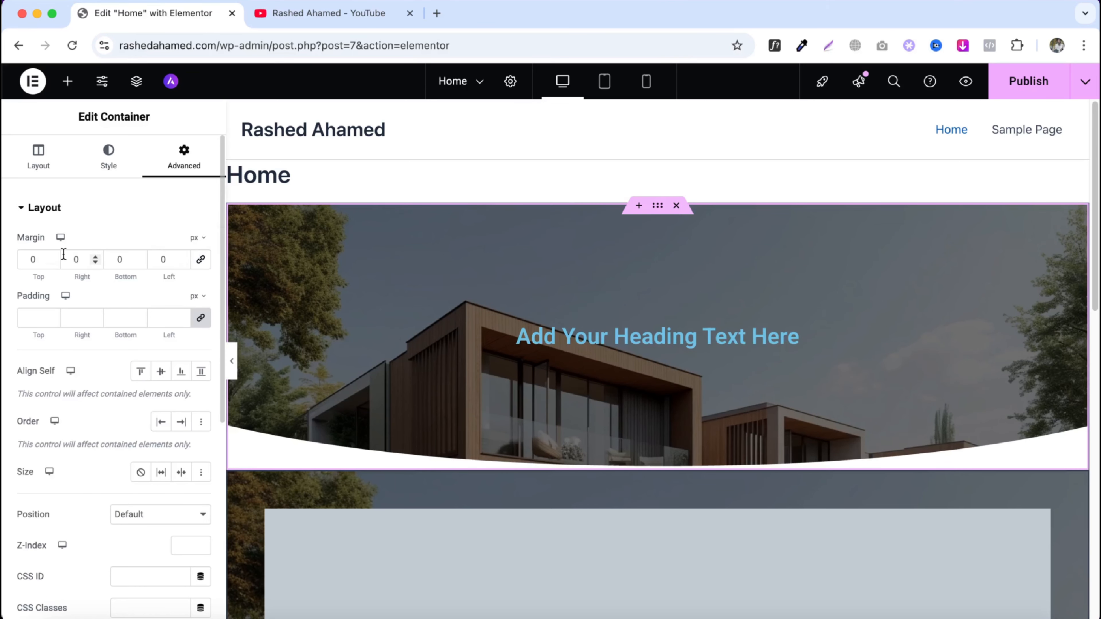
- Set the first container's margin to 50 px at the bottom and 0 at the top
left_click(27, 257)
type("50")
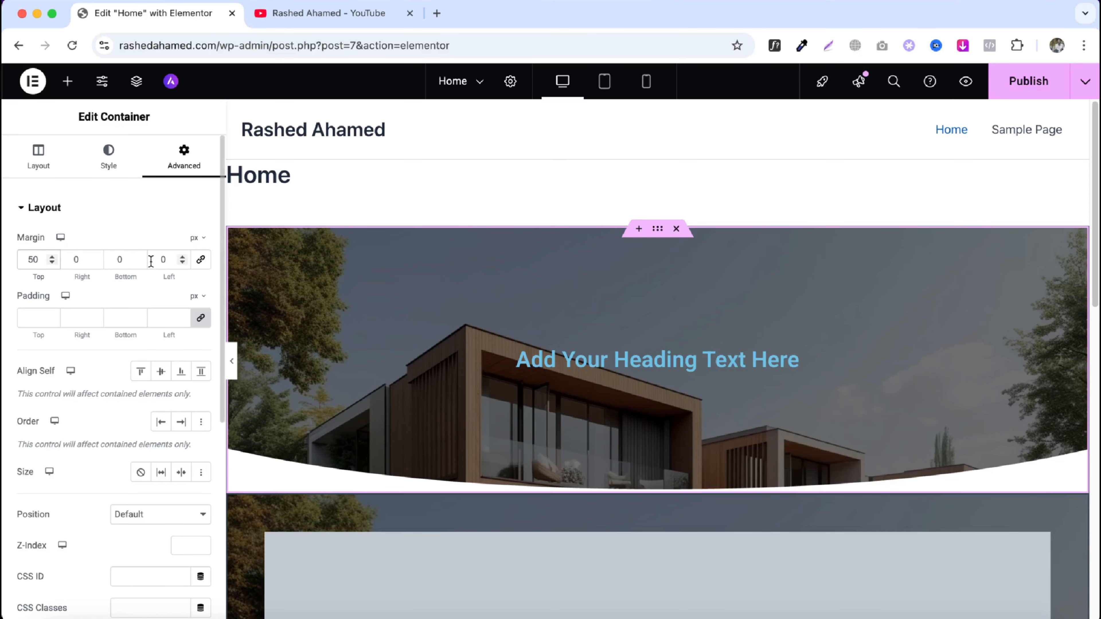
left_click(113, 260)
type("50")
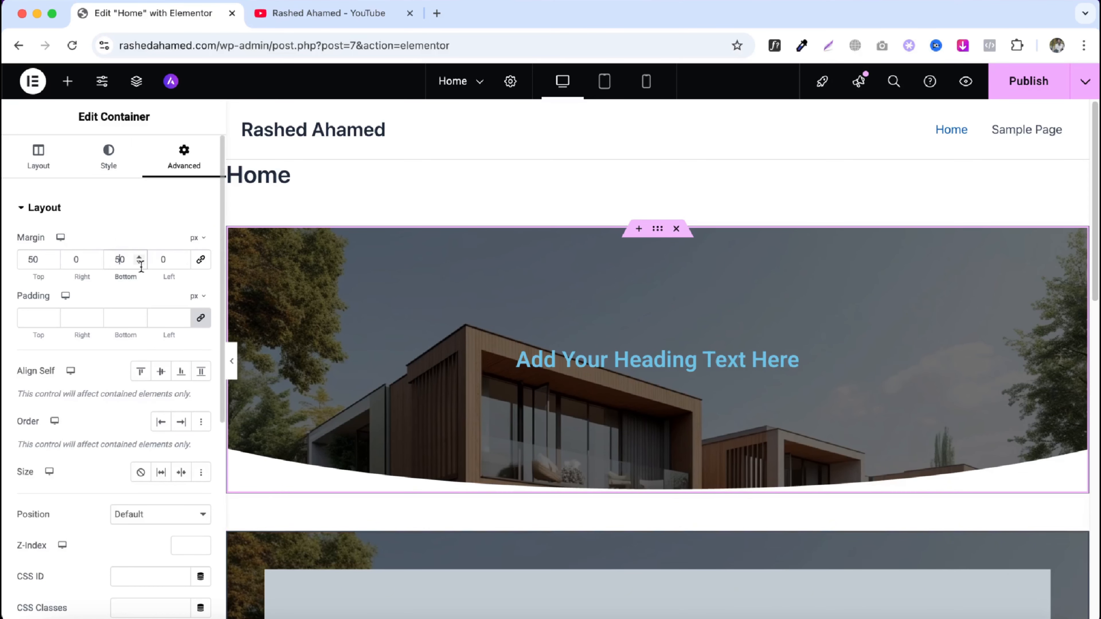
double_click(41, 259)
type("0")
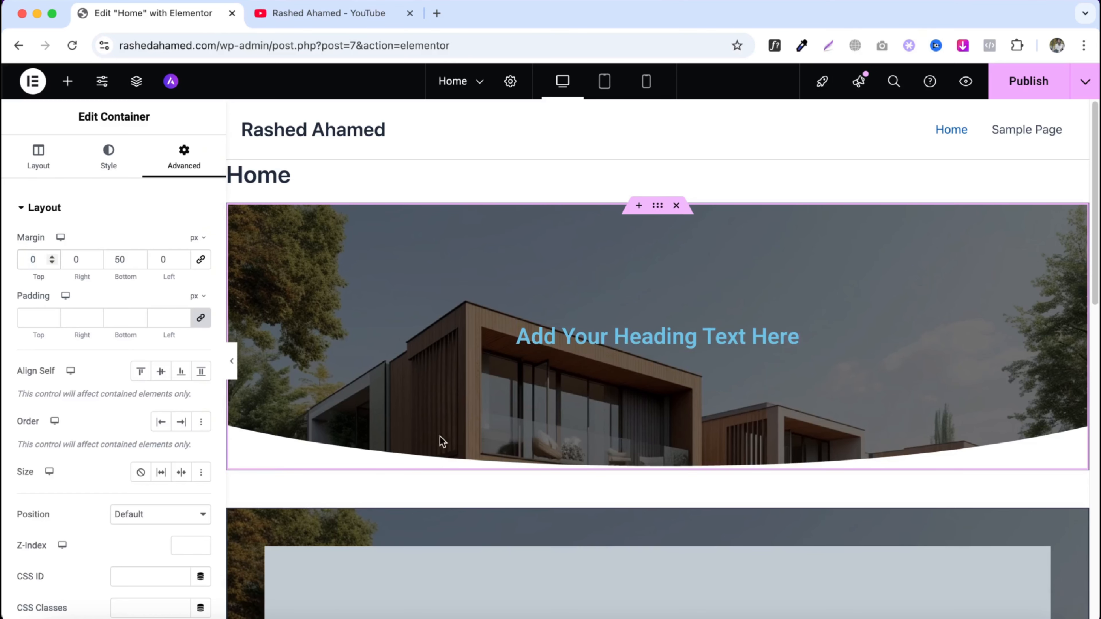
- Set the duplicated container's padding to 50 px at the top and 0 on the other sides
scroll(607, 475, "down", 7)
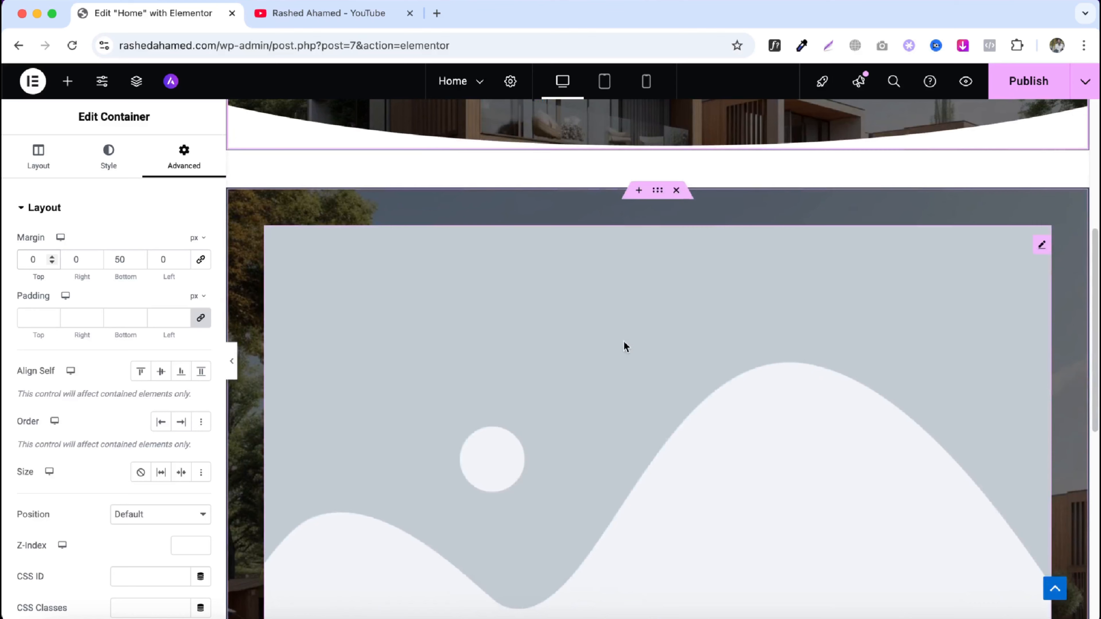
left_click(659, 195)
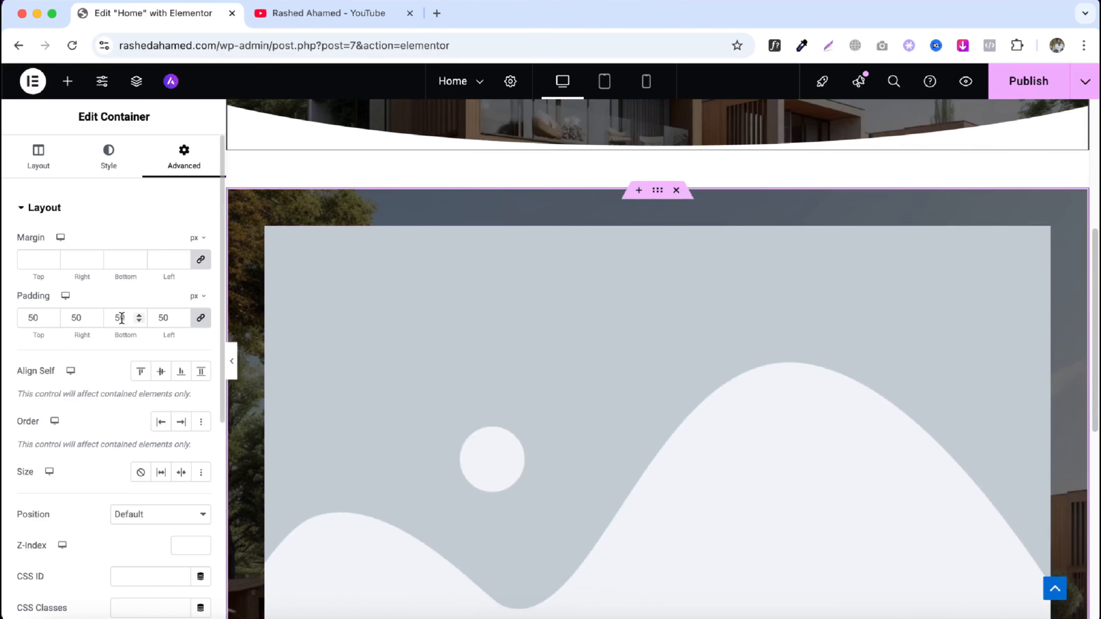
double_click(156, 315)
type("0")
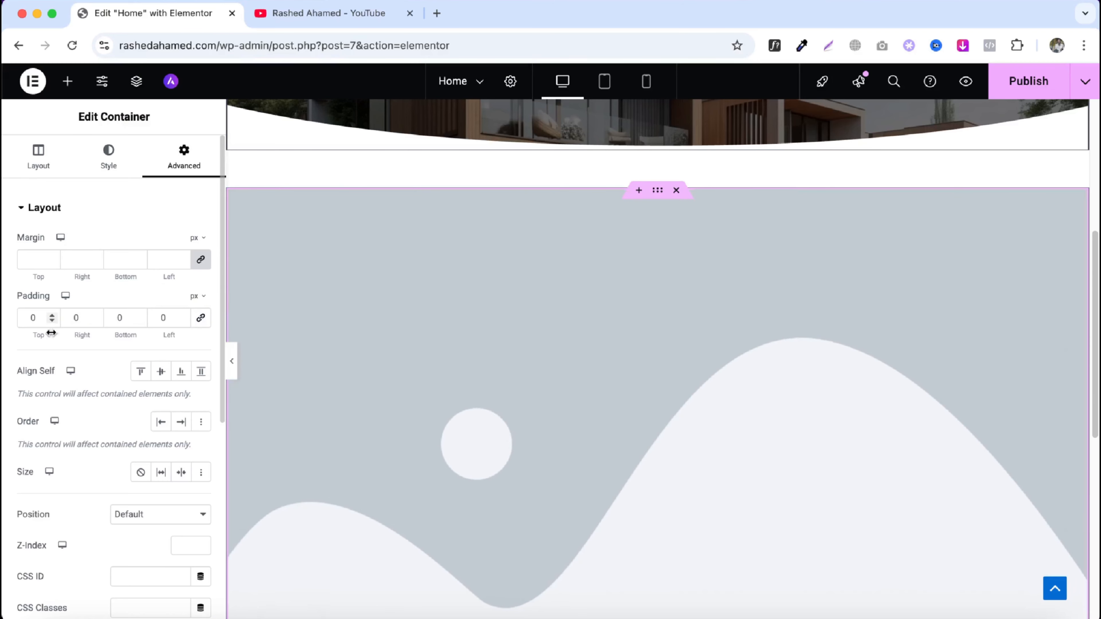
left_click(28, 321)
type("5")
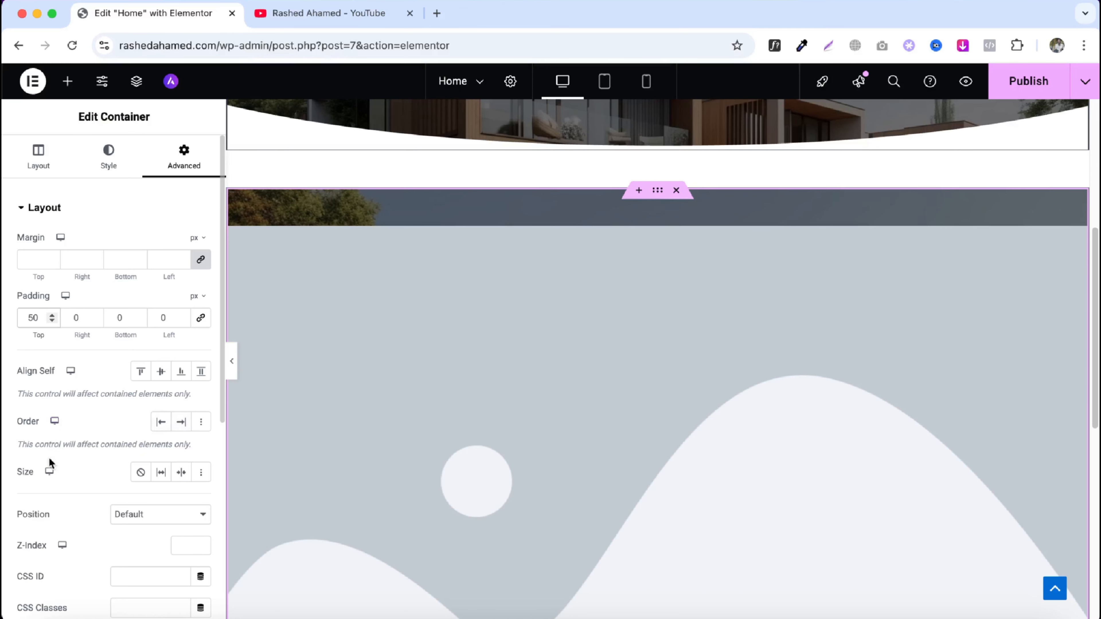
- Delete the duplicated image container
scroll(165, 469, "down", 2)
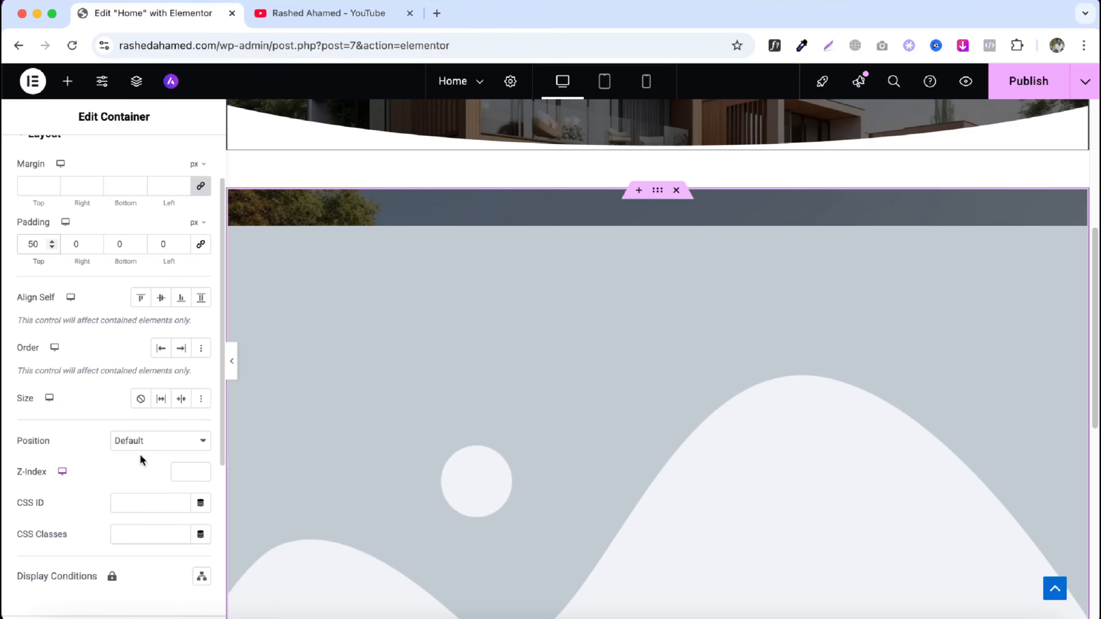
scroll(165, 451, "down", 2)
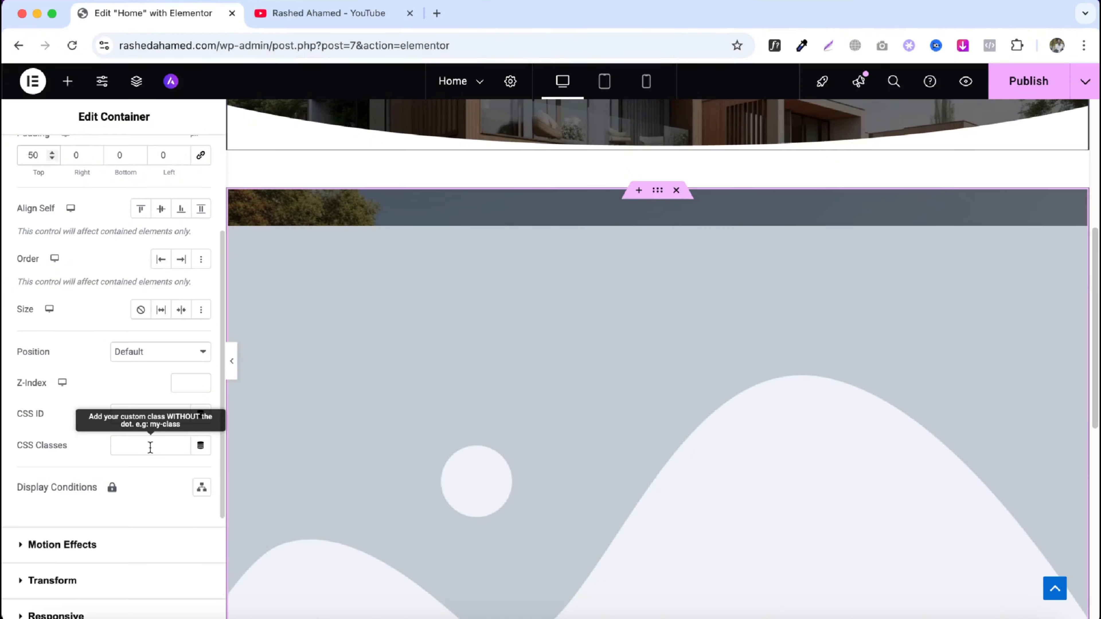
scroll(172, 462, "down", 1)
scroll(100, 515, "down", 2)
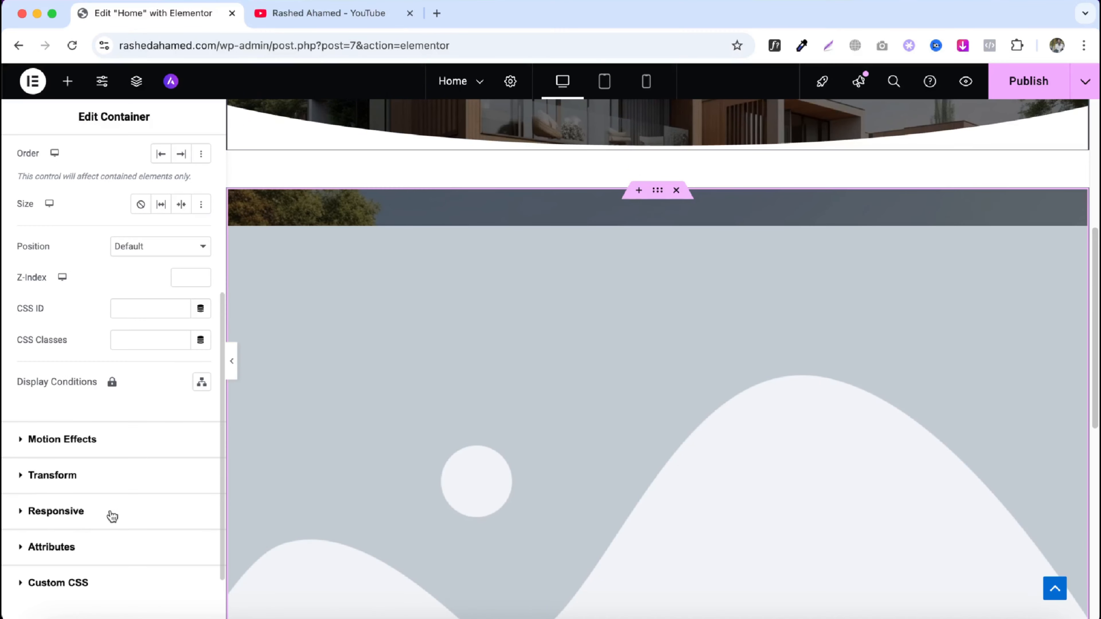
left_click(92, 447)
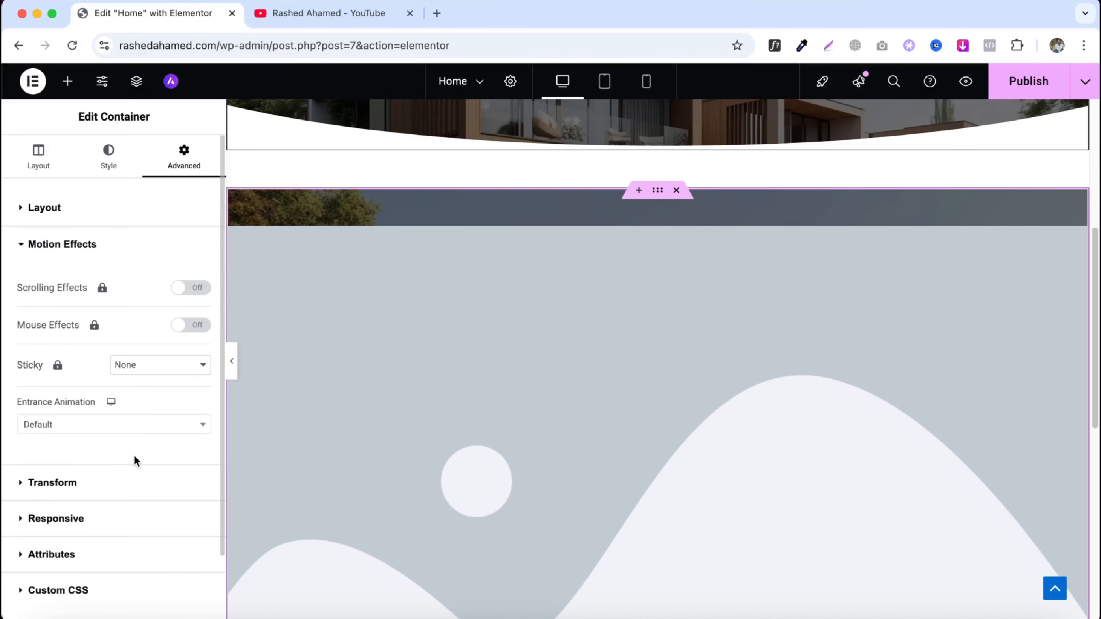
left_click(677, 191)
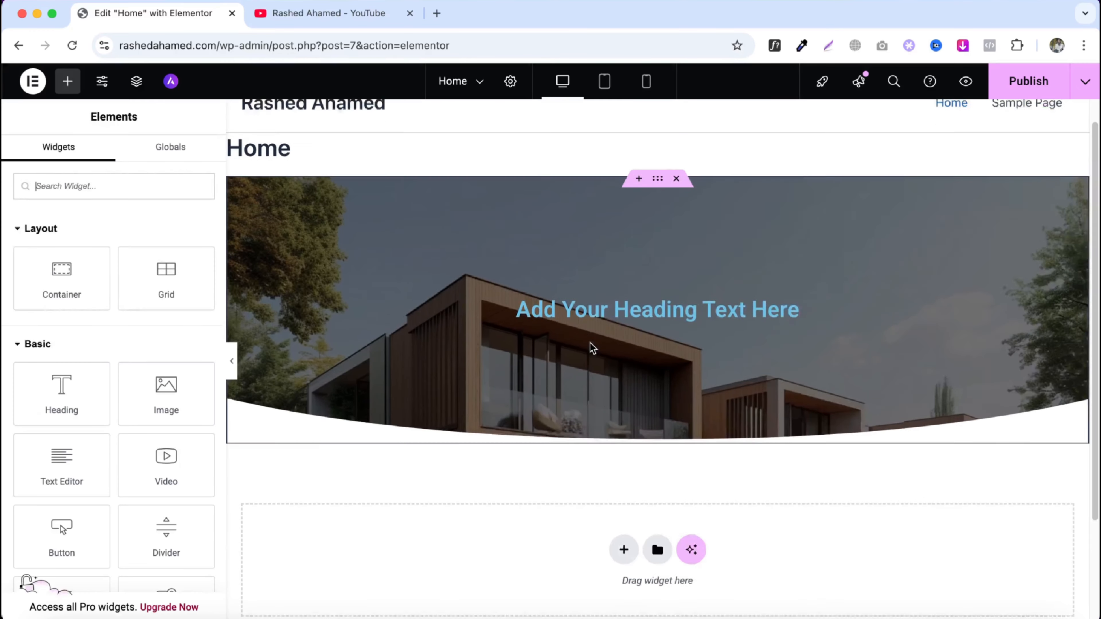
- Set the first container's entrance animation to Zoom In in its Motion Effects settings
left_click(658, 206)
scroll(89, 343, "down", 5)
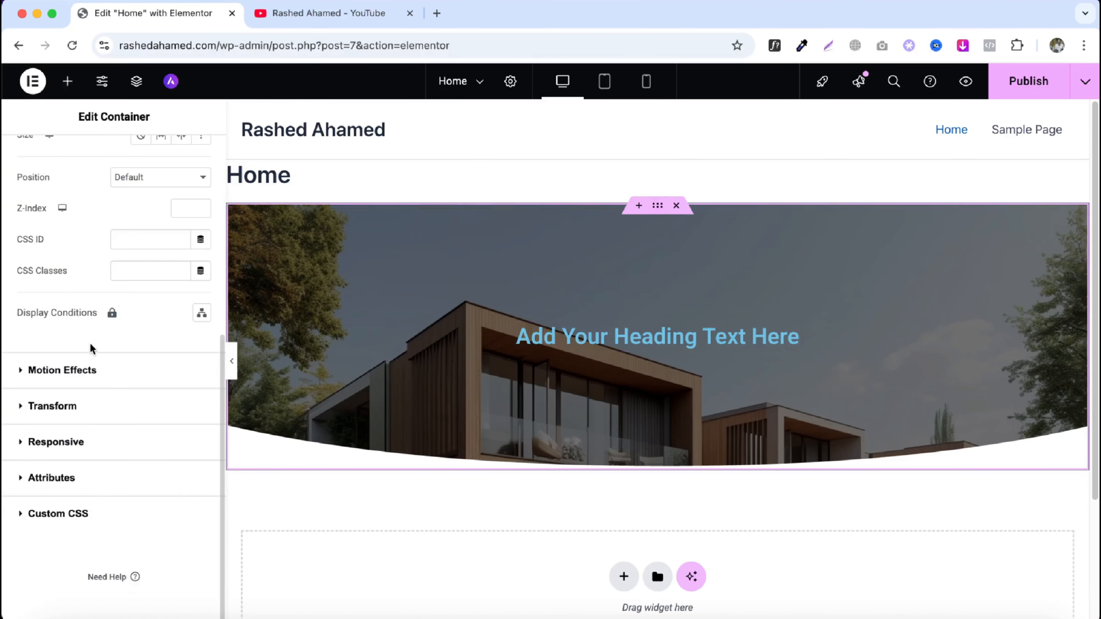
left_click(97, 374)
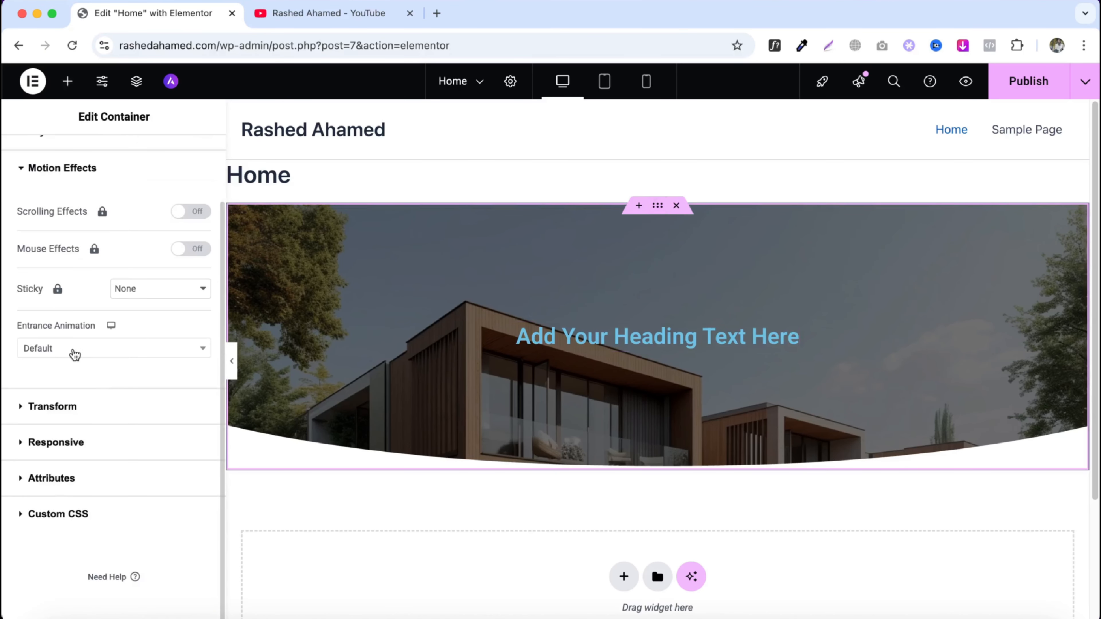
left_click(56, 355)
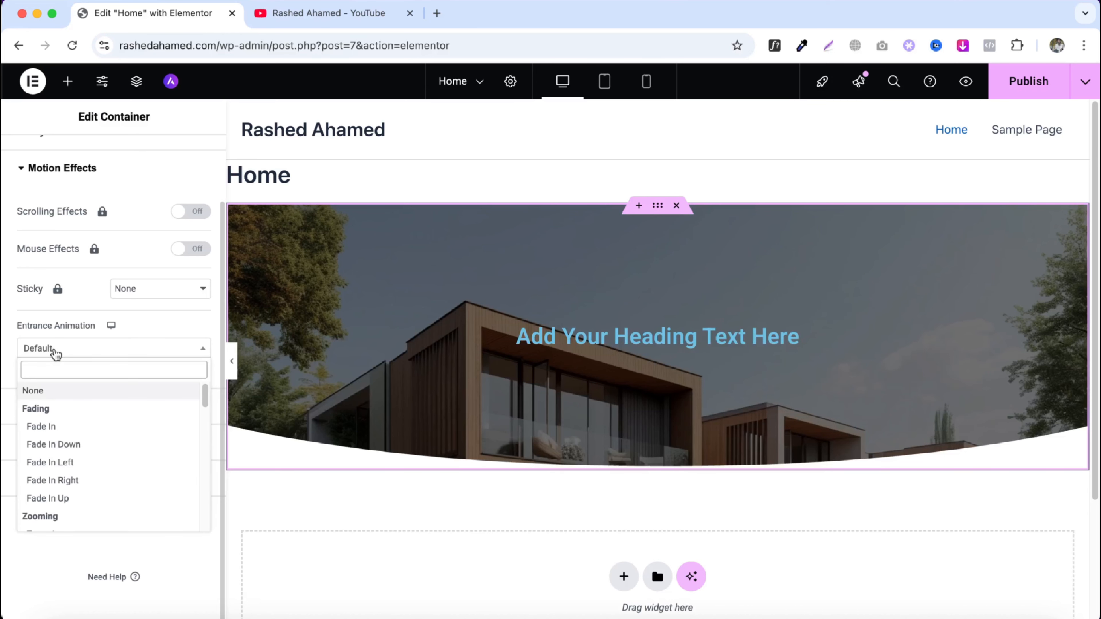
scroll(67, 462, "down", 3)
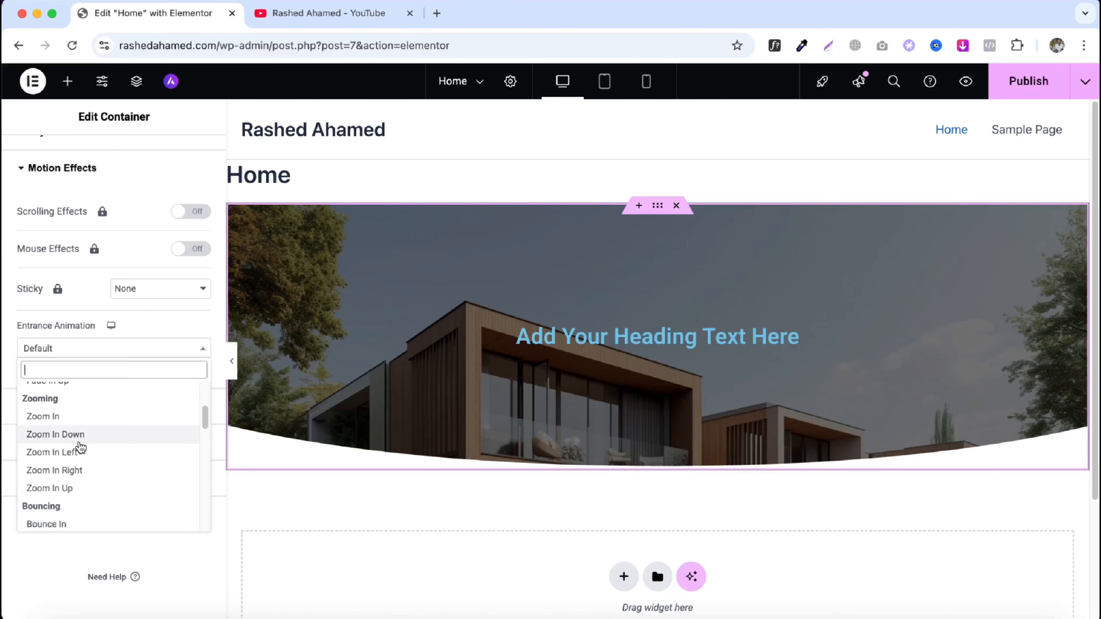
left_click(78, 416)
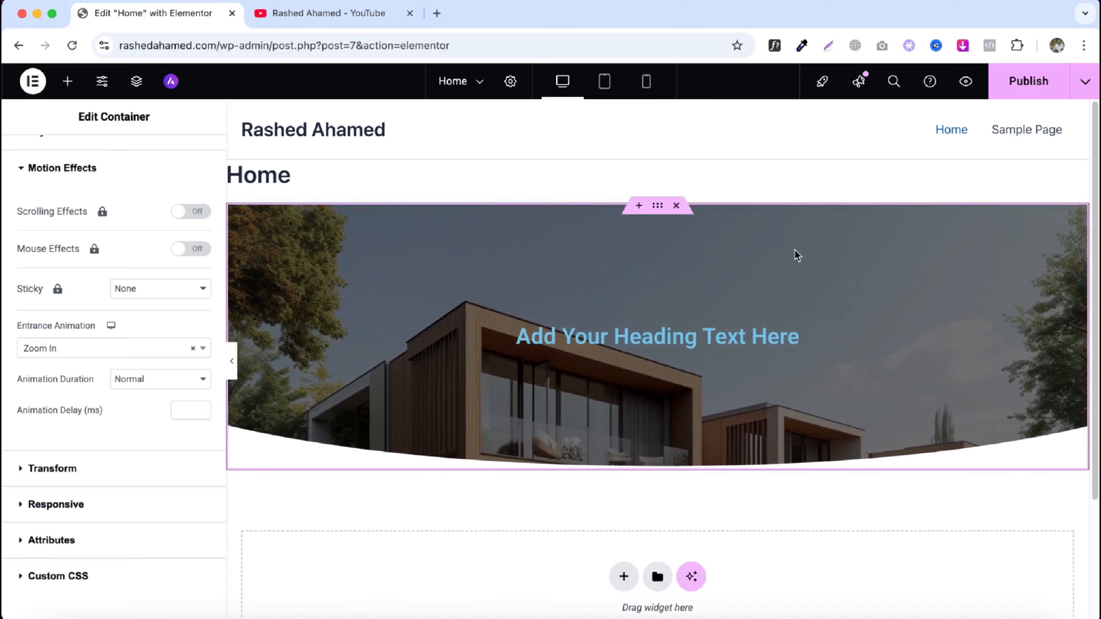
- Publish the page, open its preview in a new tab, and return to the editor
left_click(1015, 88)
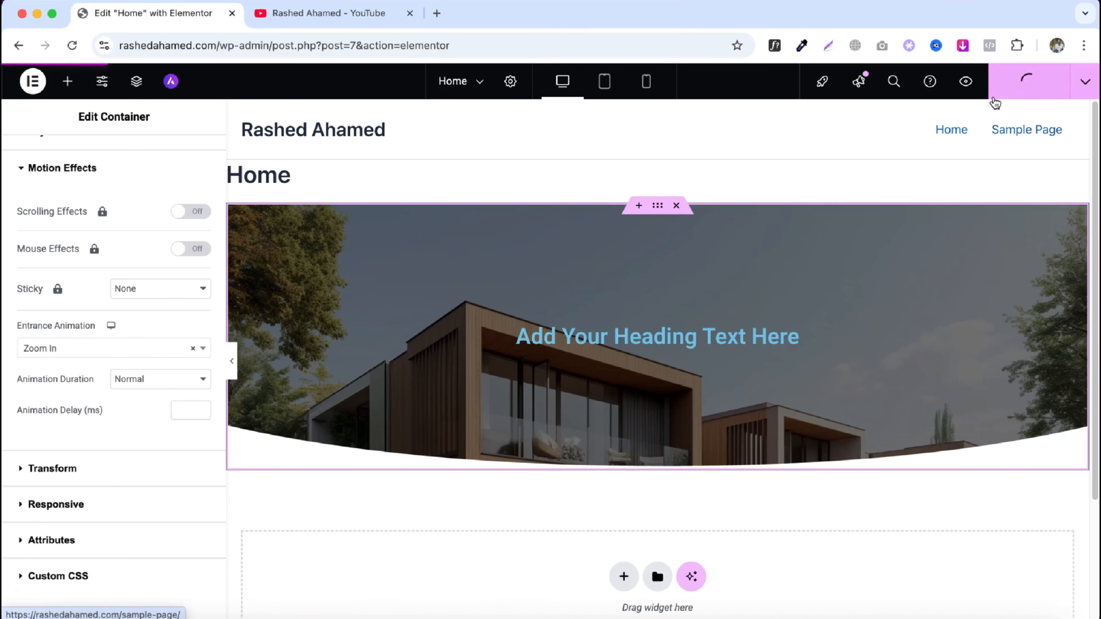
left_click(970, 86)
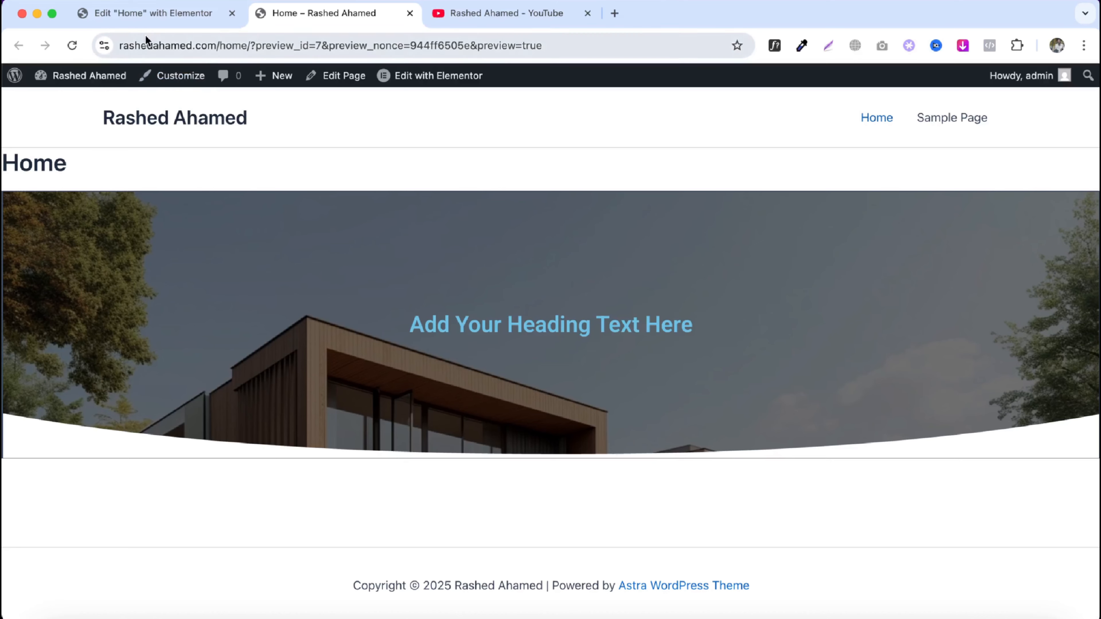
left_click(140, 13)
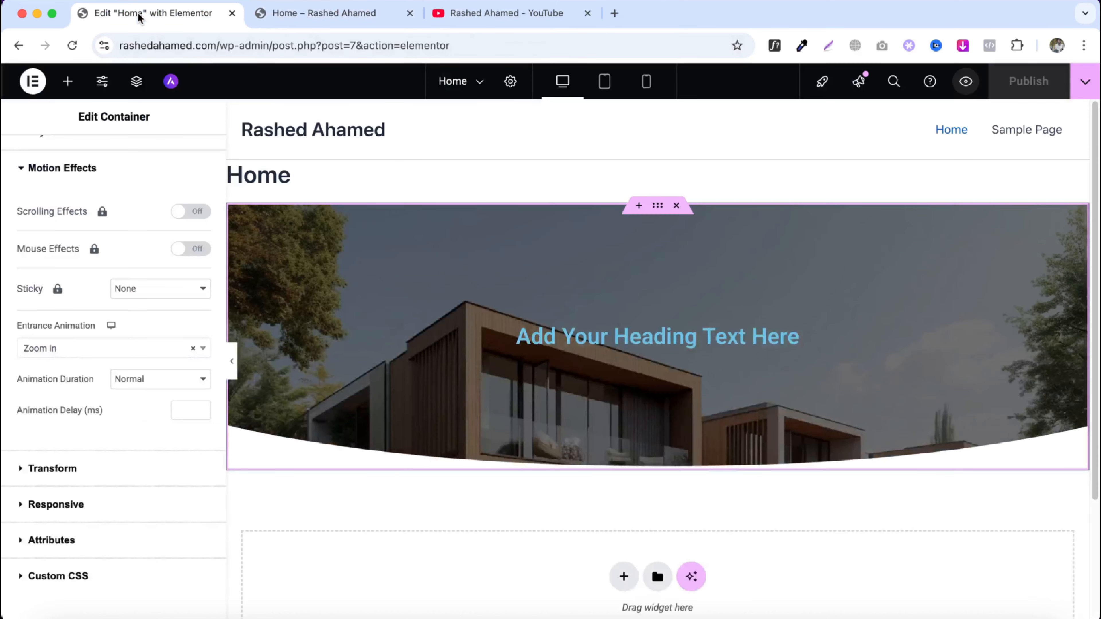
- Change the first container's entrance animation to Bounce In Up
left_click(82, 349)
scroll(105, 447, "down", 4)
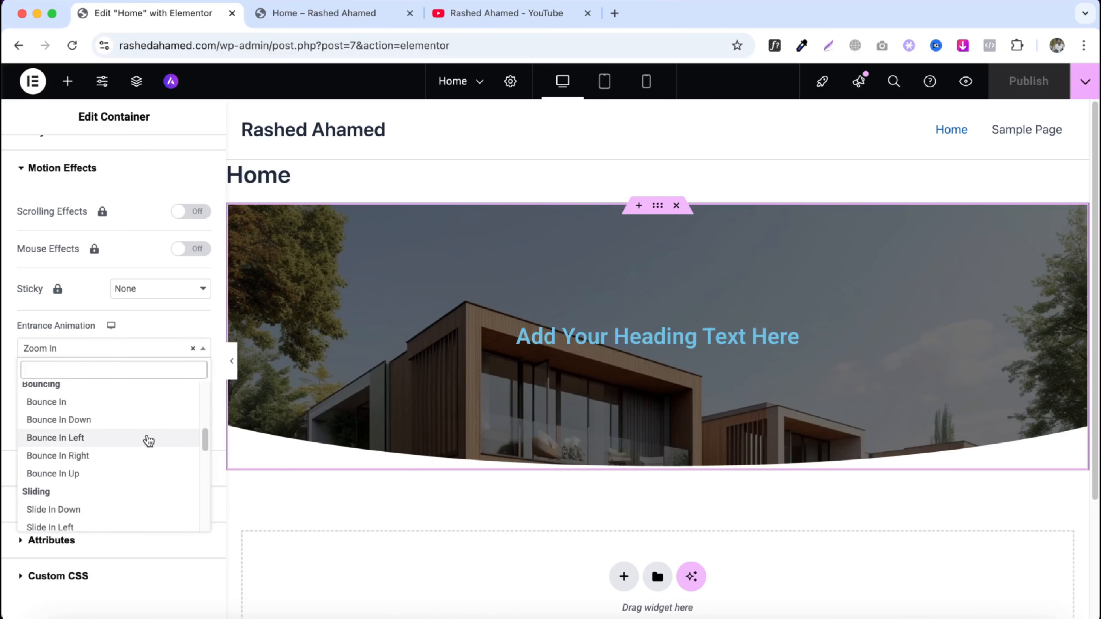
left_click(106, 443)
left_click(84, 352)
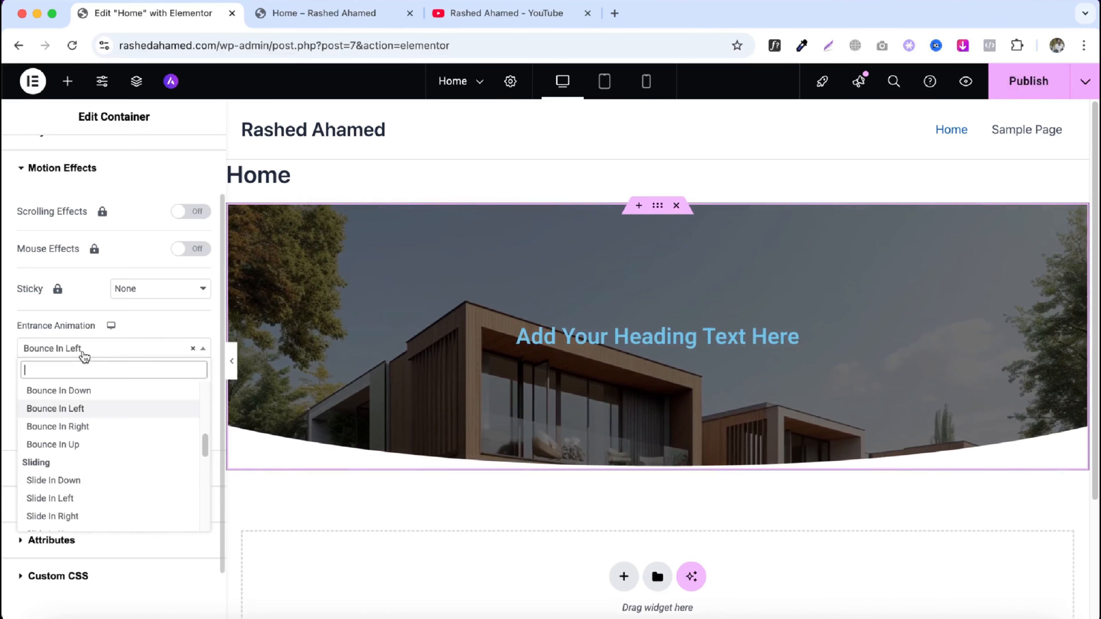
left_click(68, 444)
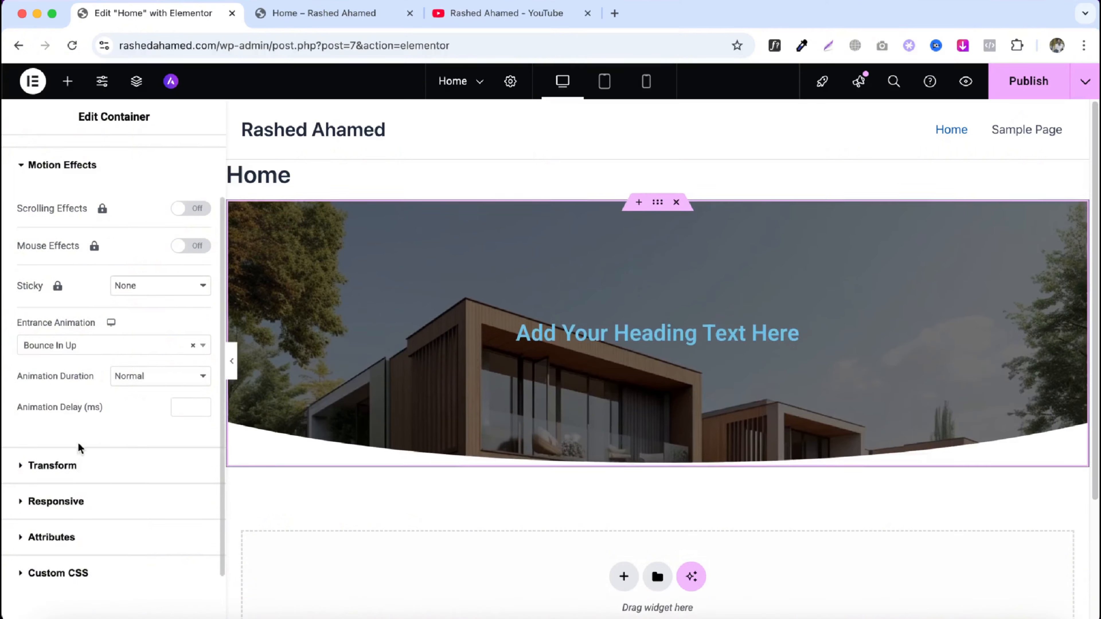
- Try rotating the container to -57 degrees and scaling it, then reset both transforms
scroll(80, 449, "down", 2)
left_click(85, 411)
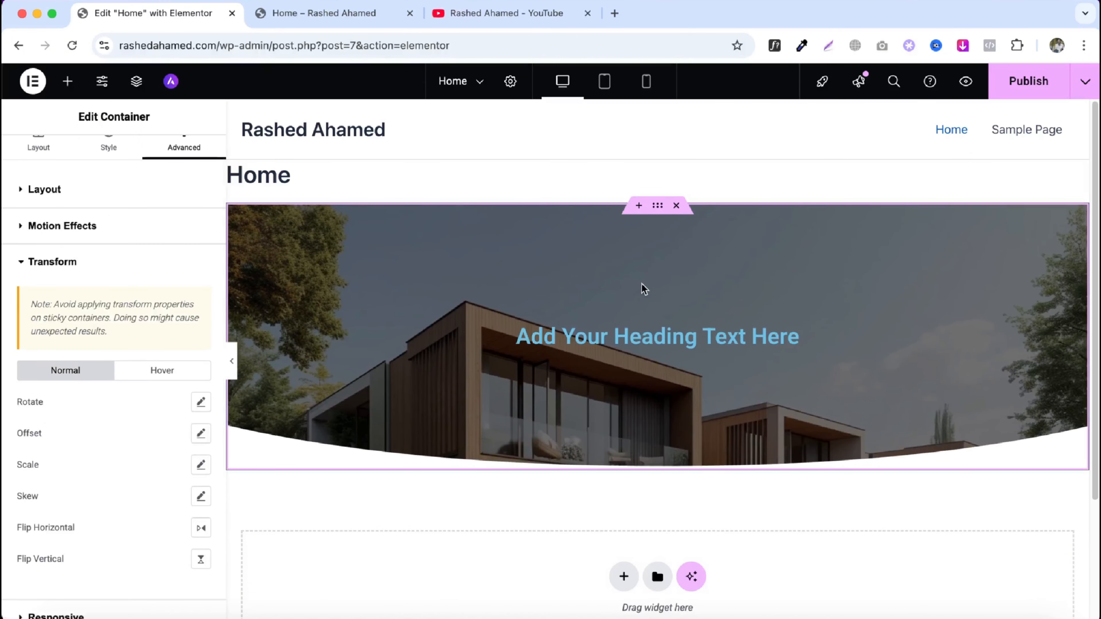
left_click(201, 402)
left_click_drag(91, 459, 80, 459)
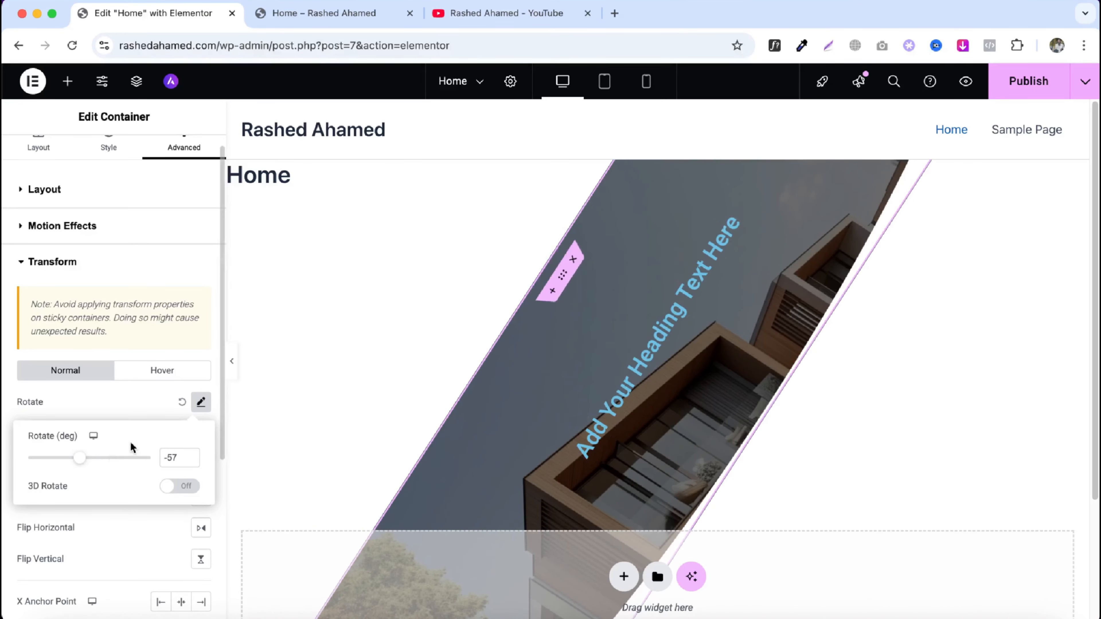
left_click(182, 403)
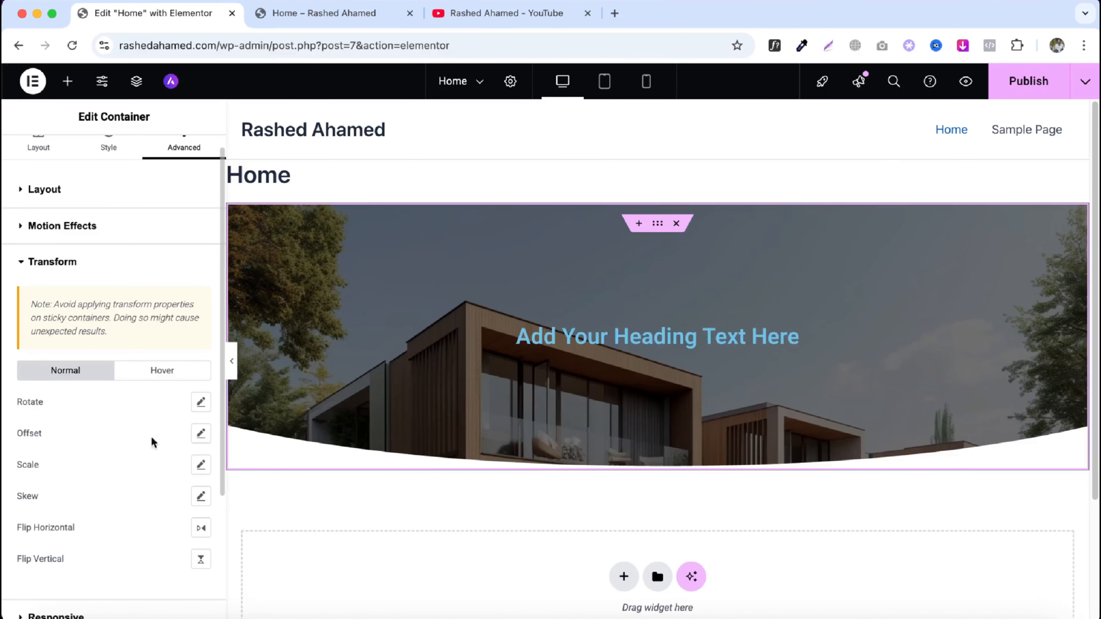
left_click(200, 465)
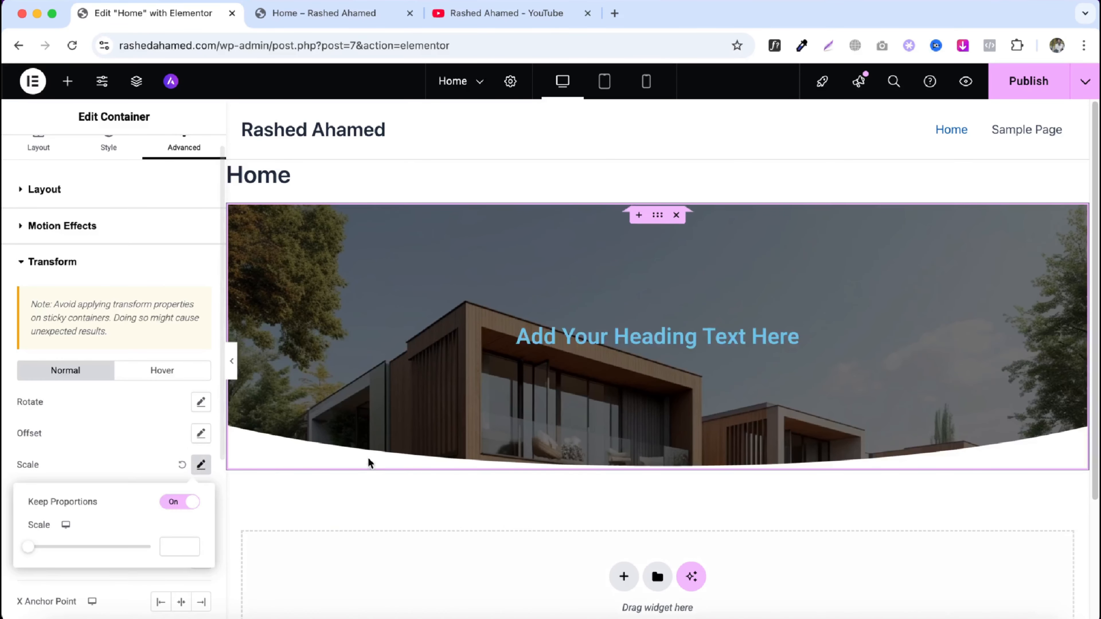
left_click_drag(29, 548, 89, 551)
left_click(181, 465)
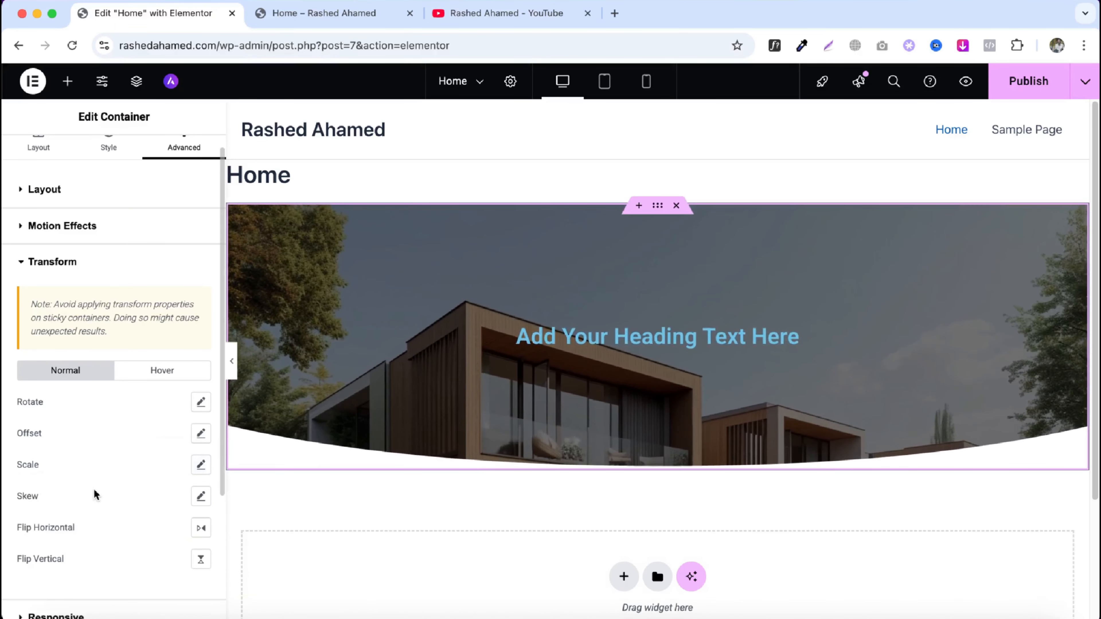
- Open the first container's Responsive visibility settings
scroll(94, 489, "down", 1)
scroll(99, 469, "down", 4)
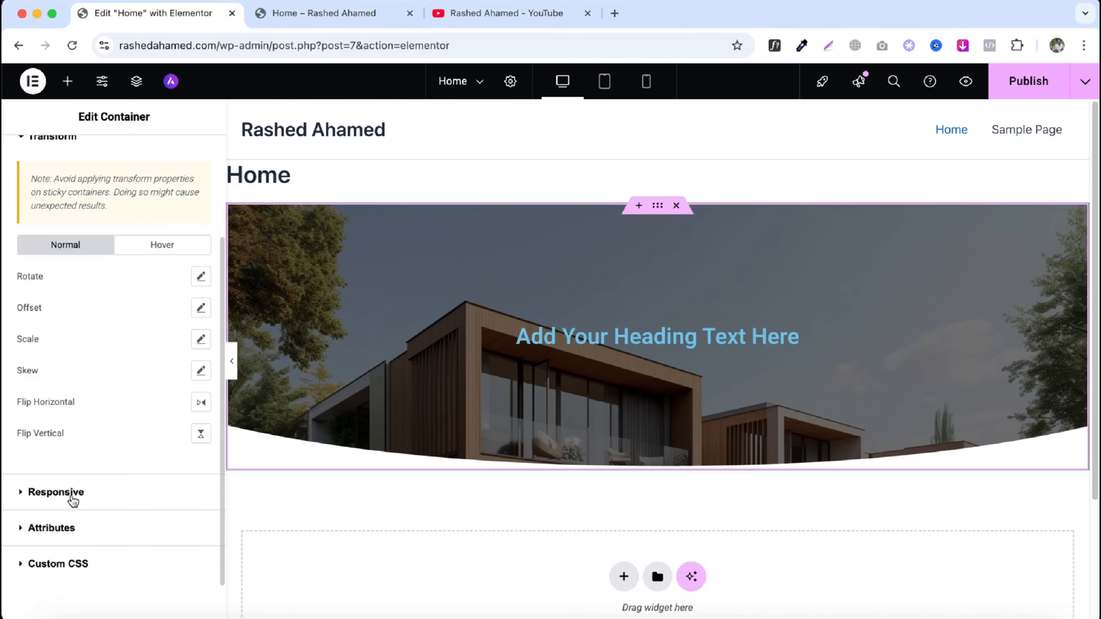
left_click(72, 501)
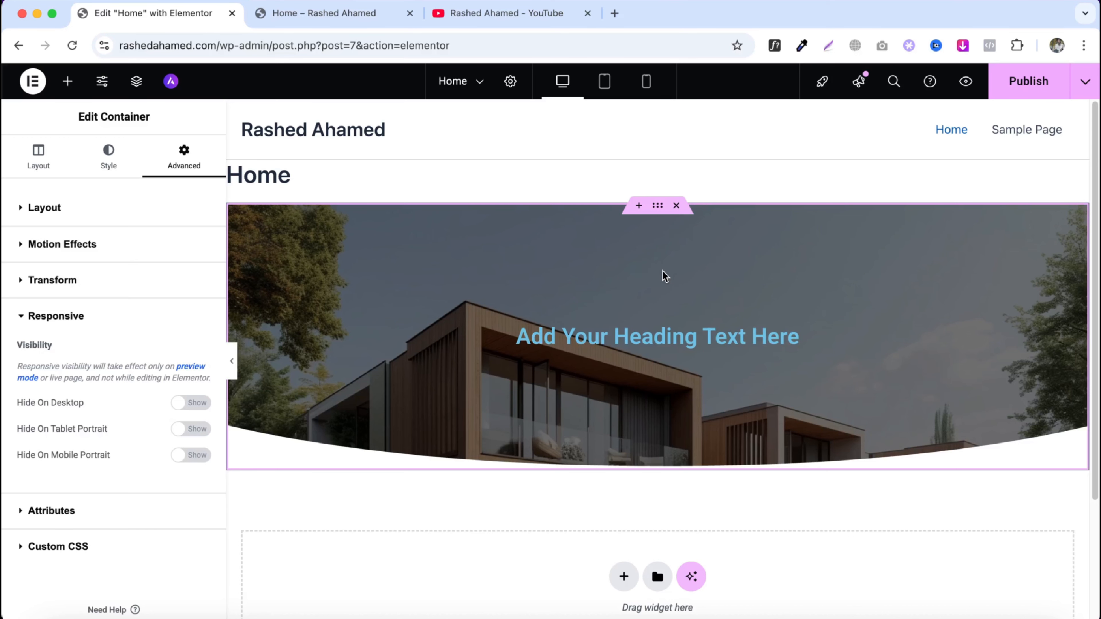
- Duplicate the first container
right_click(658, 205)
left_click(705, 254)
scroll(694, 286, "down", 6)
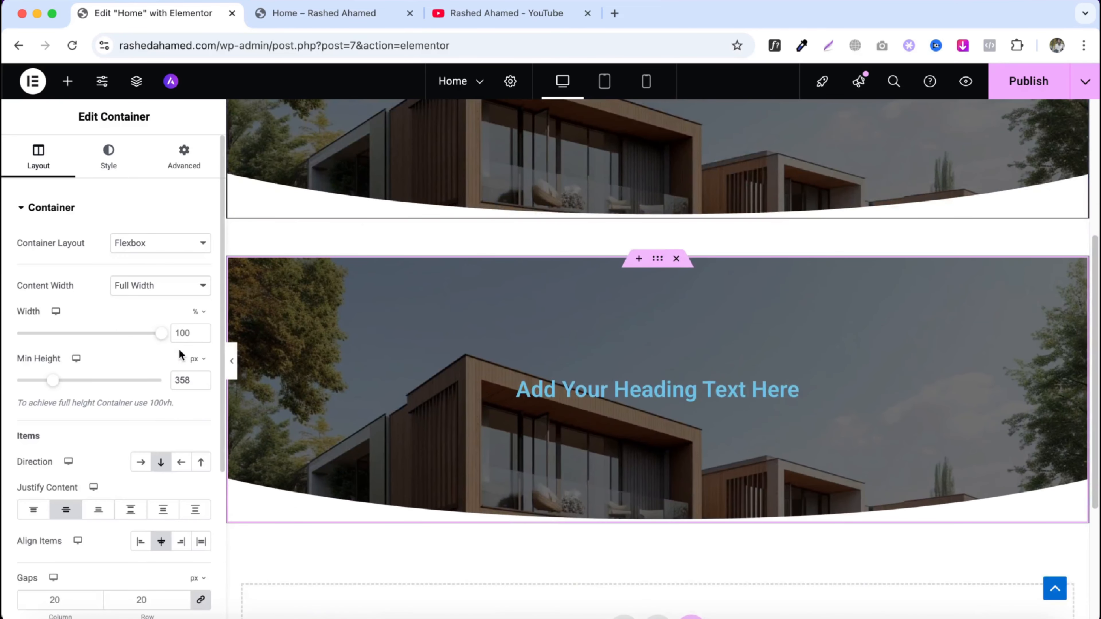
- Remove the duplicate's background image and set its background color to #FF0909
left_click(95, 168)
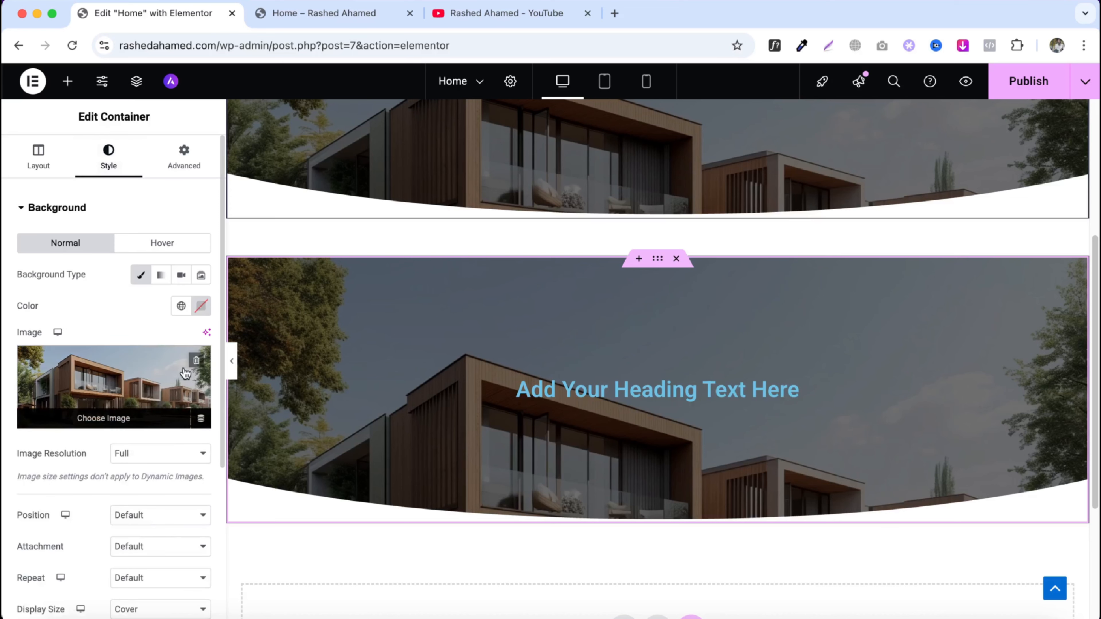
left_click(196, 368)
left_click(201, 305)
left_click_drag(217, 384, 281, 364)
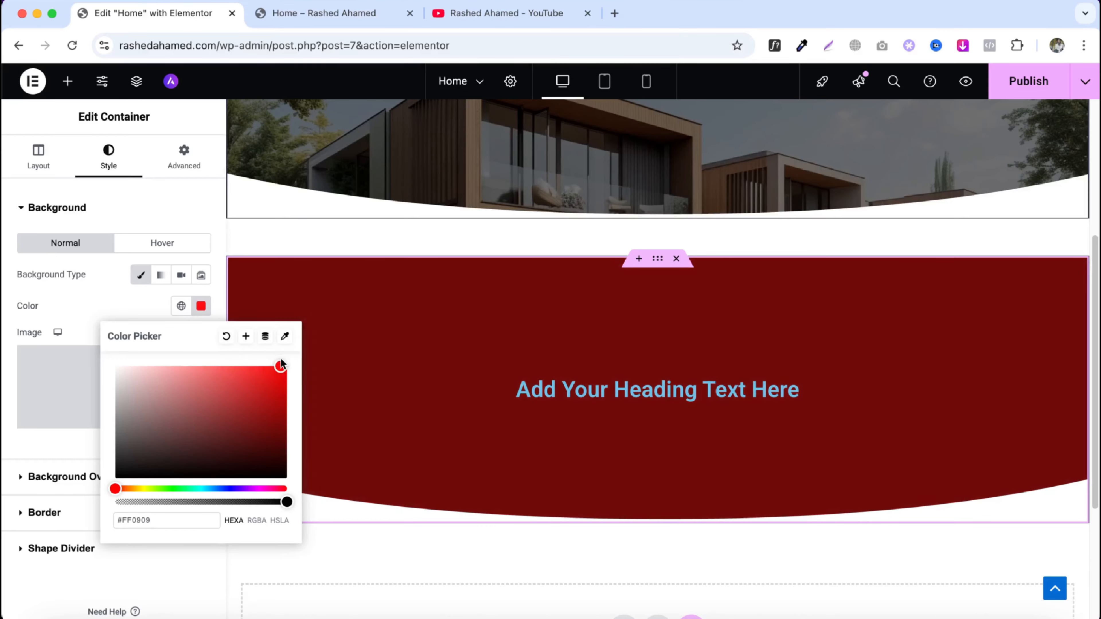
- Try clearing the duplicate's background overlay color
left_click(46, 479)
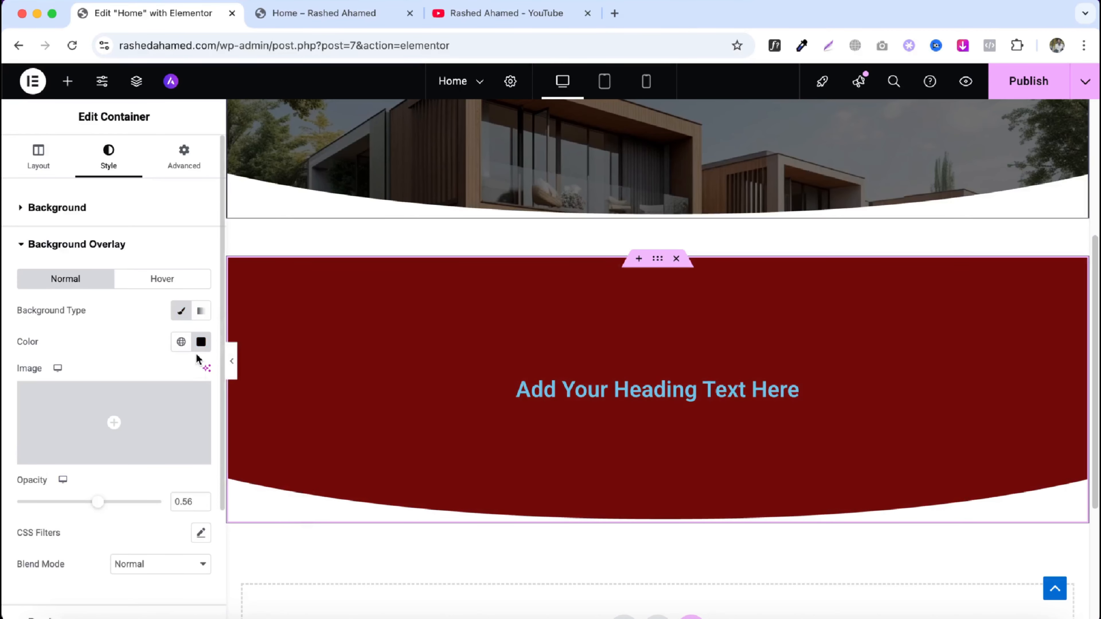
left_click(201, 342)
left_click(227, 373)
left_click(202, 344)
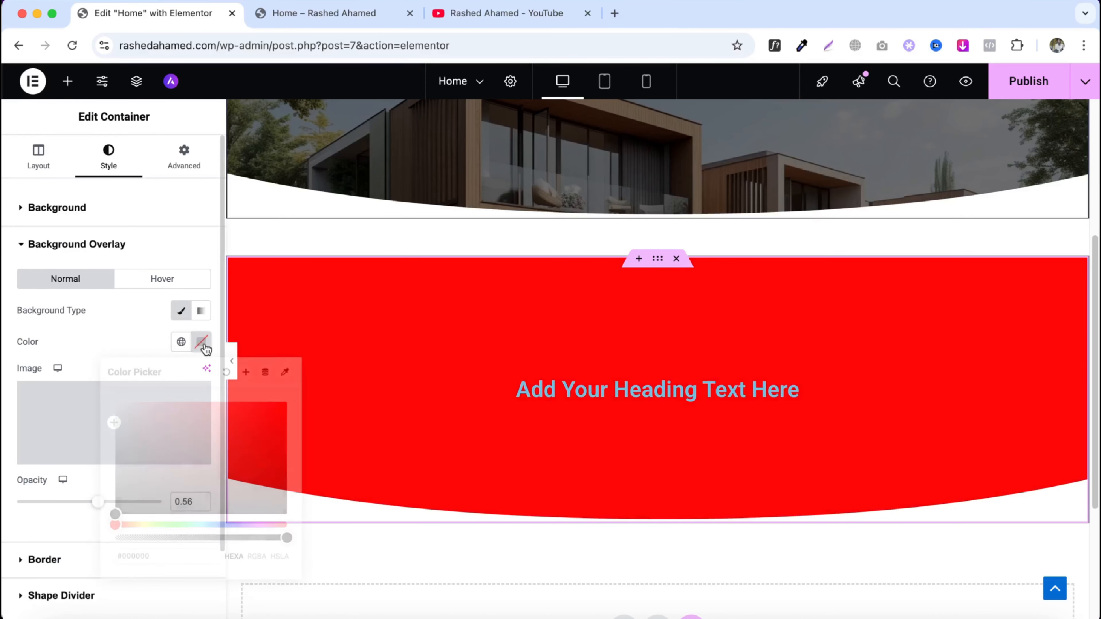
left_click(576, 376)
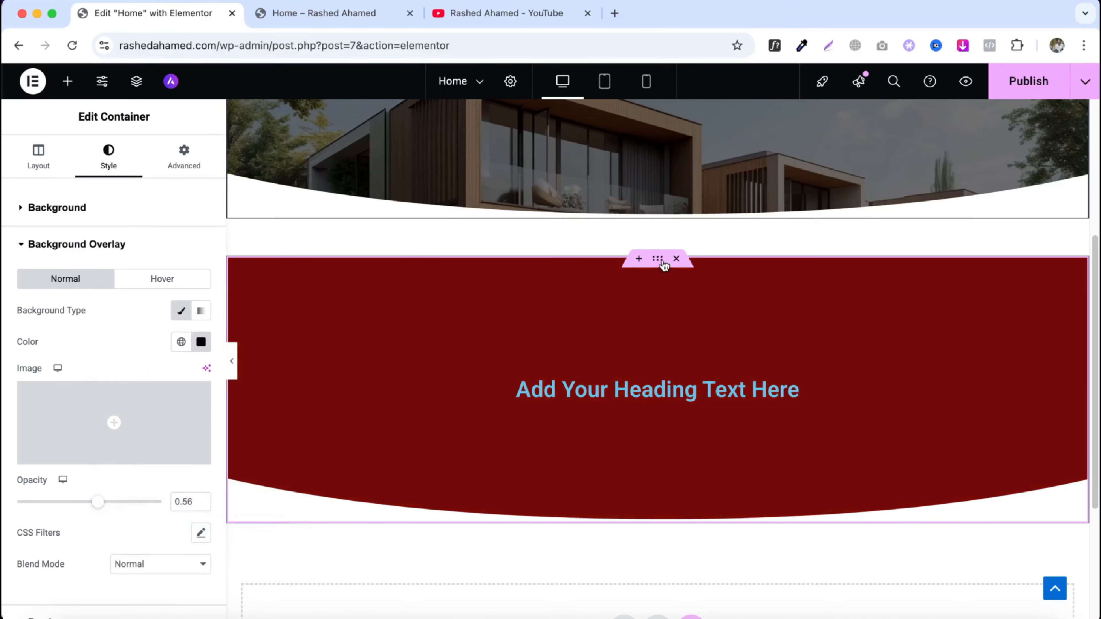
- Hide the first container on desktop
scroll(549, 386, "up", 5)
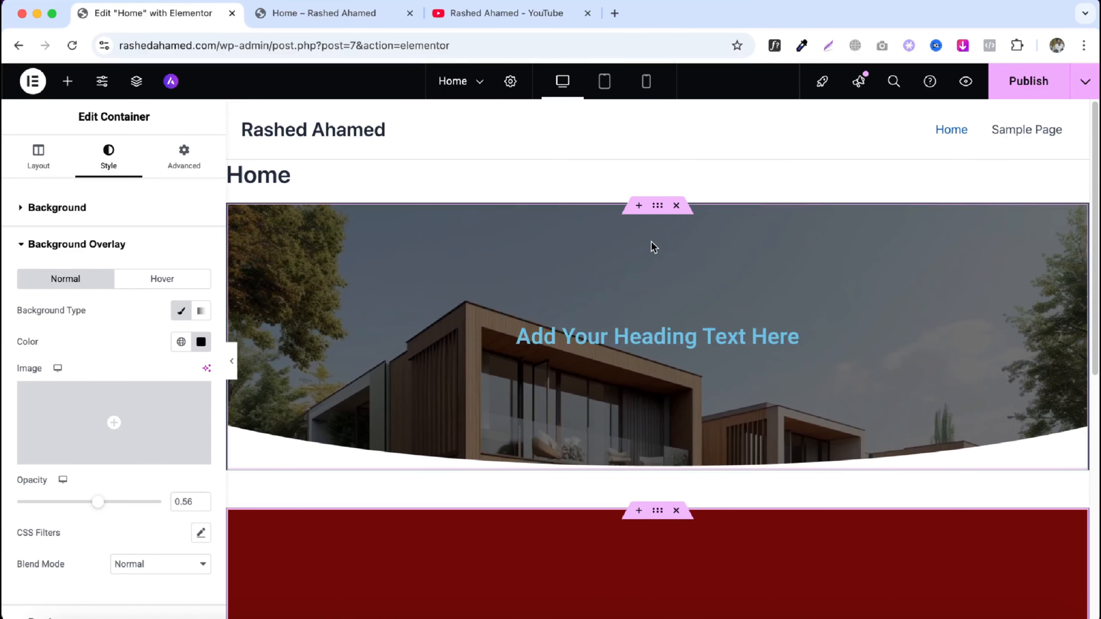
left_click(659, 211)
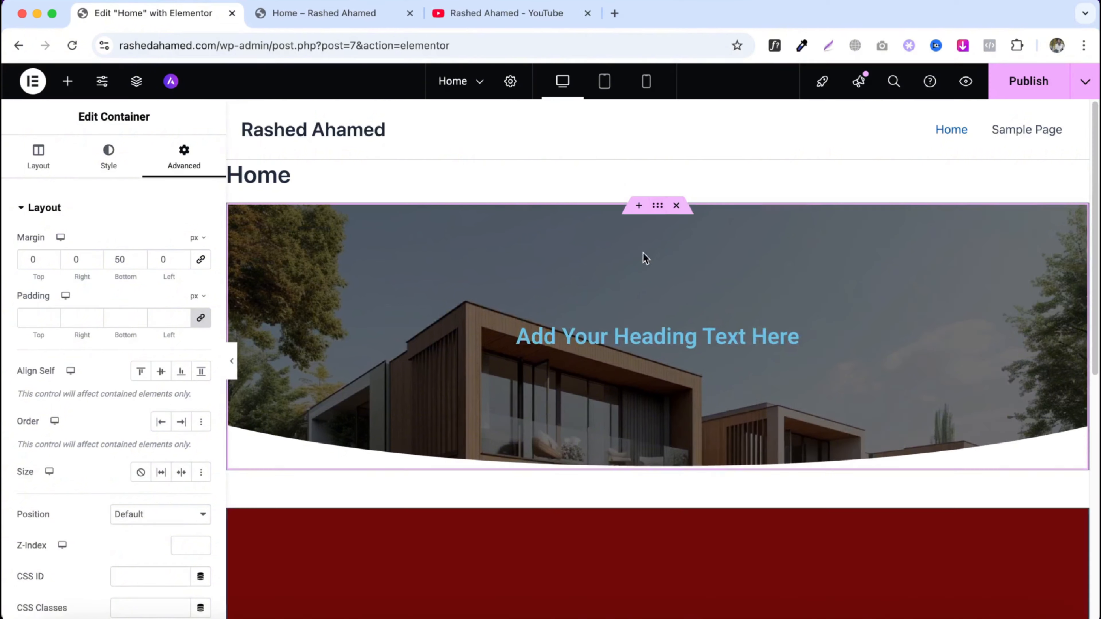
scroll(148, 352, "down", 7)
left_click(99, 434)
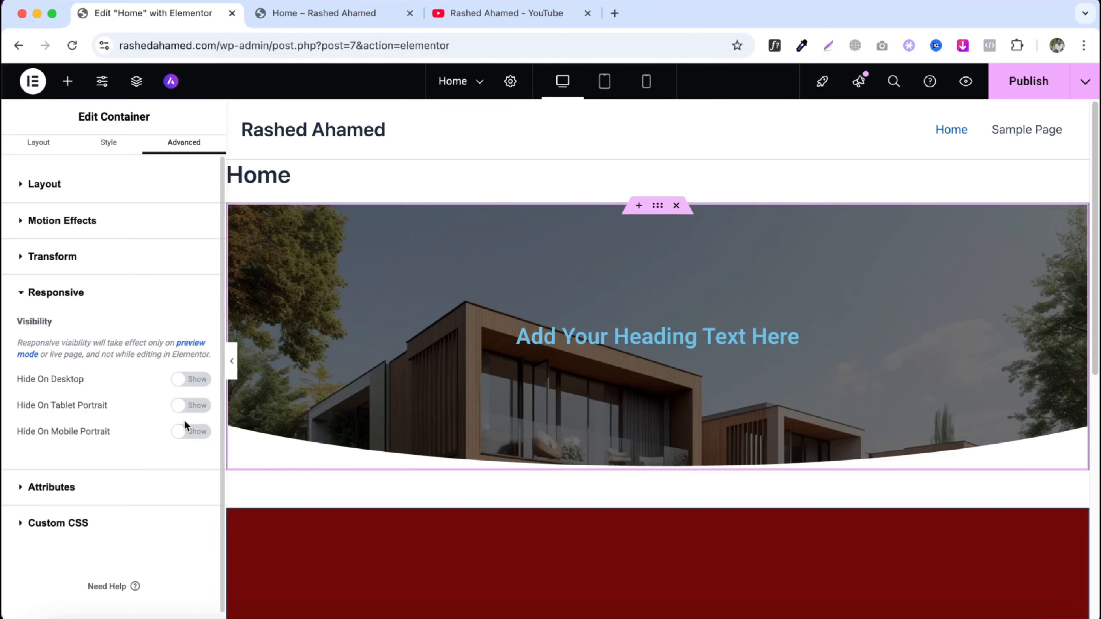
left_click(183, 381)
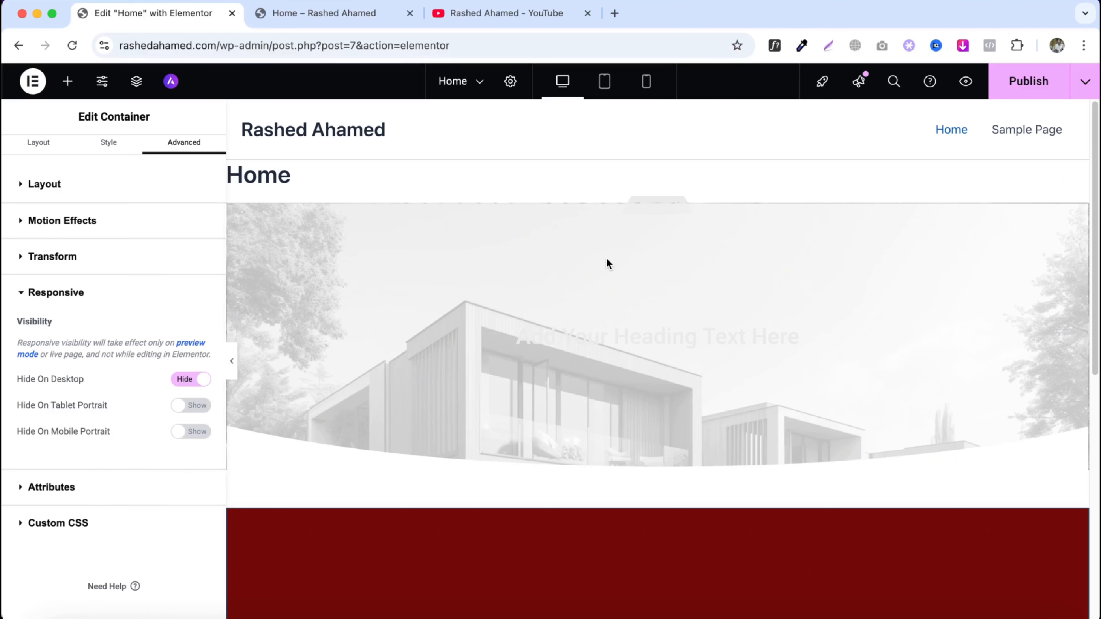
- Hide the duplicated container on mobile portrait
scroll(607, 260, "down", 4)
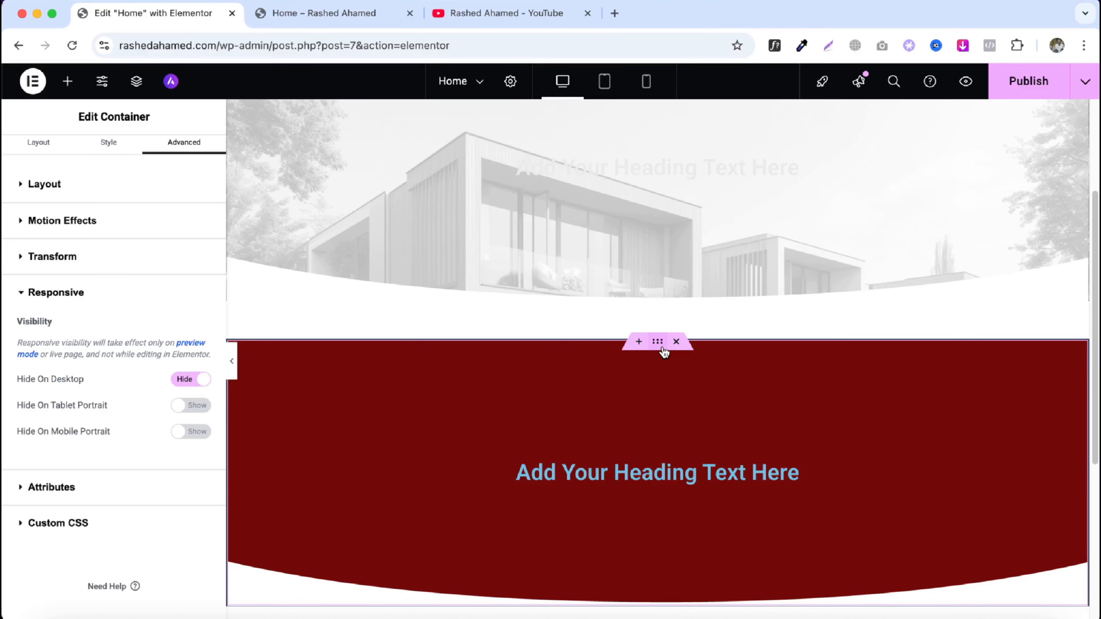
left_click(665, 352)
left_click(187, 167)
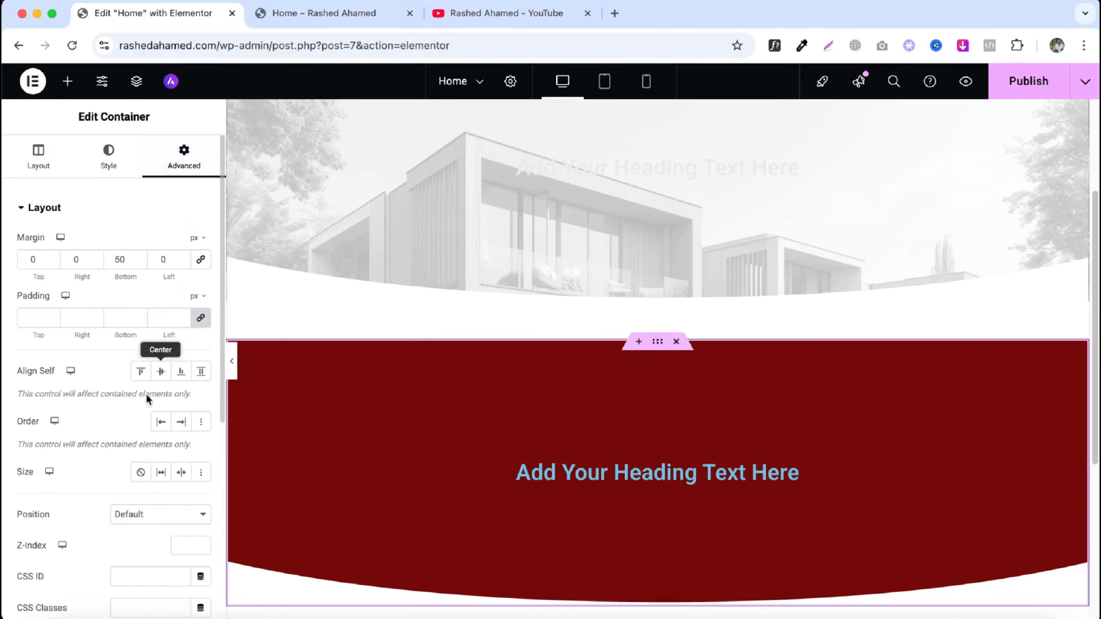
scroll(146, 399, "down", 7)
left_click(61, 447)
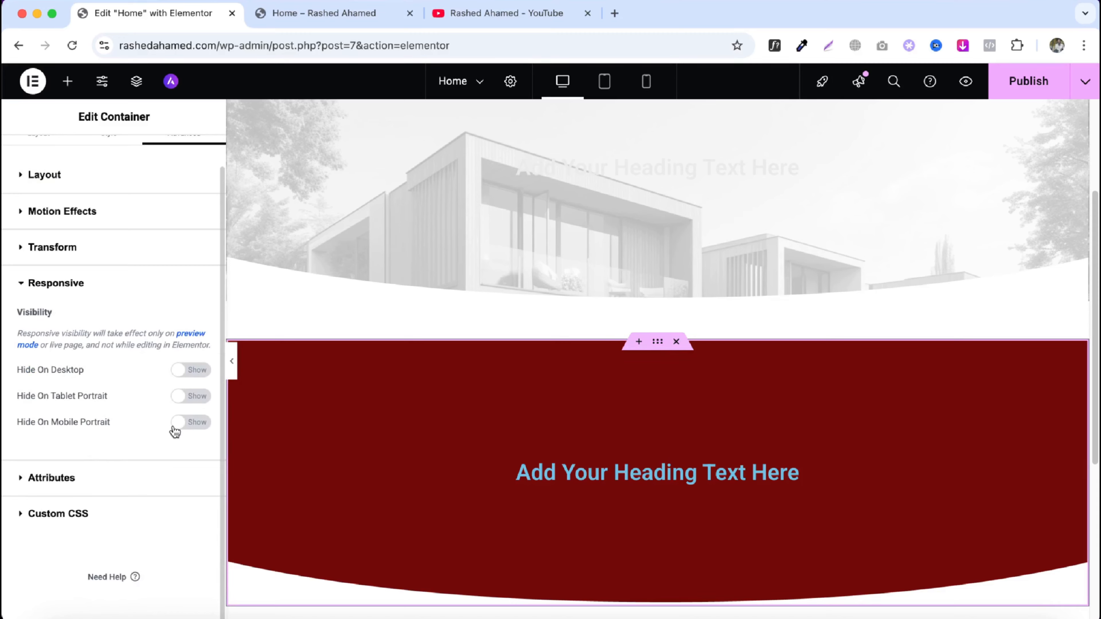
left_click(182, 423)
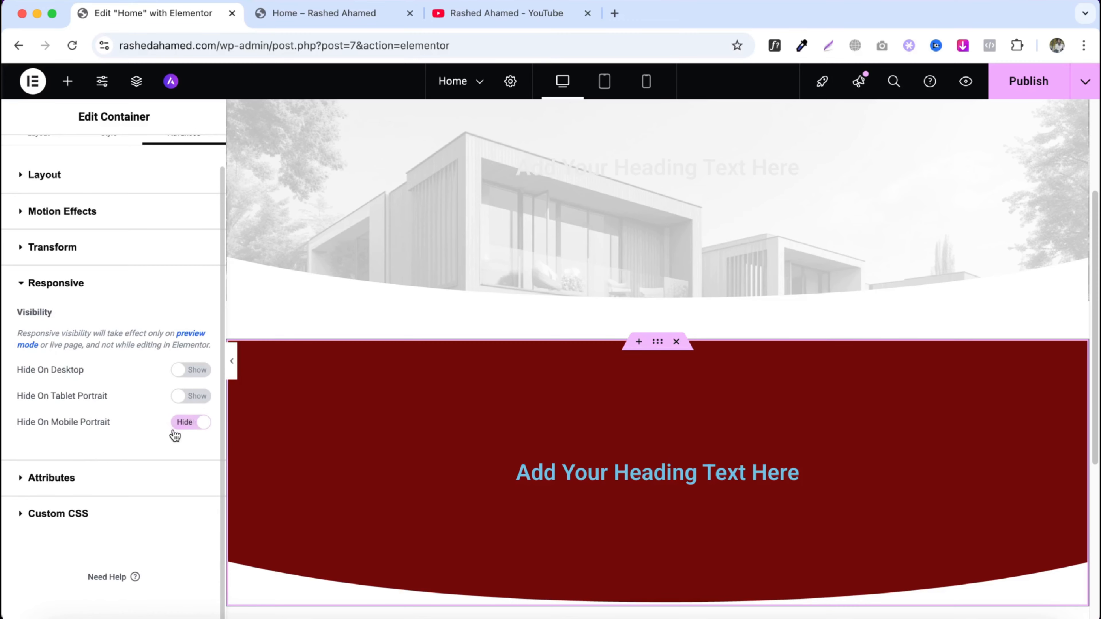
- Preview the page in mobile portrait view and switch back to desktop view
left_click(646, 82)
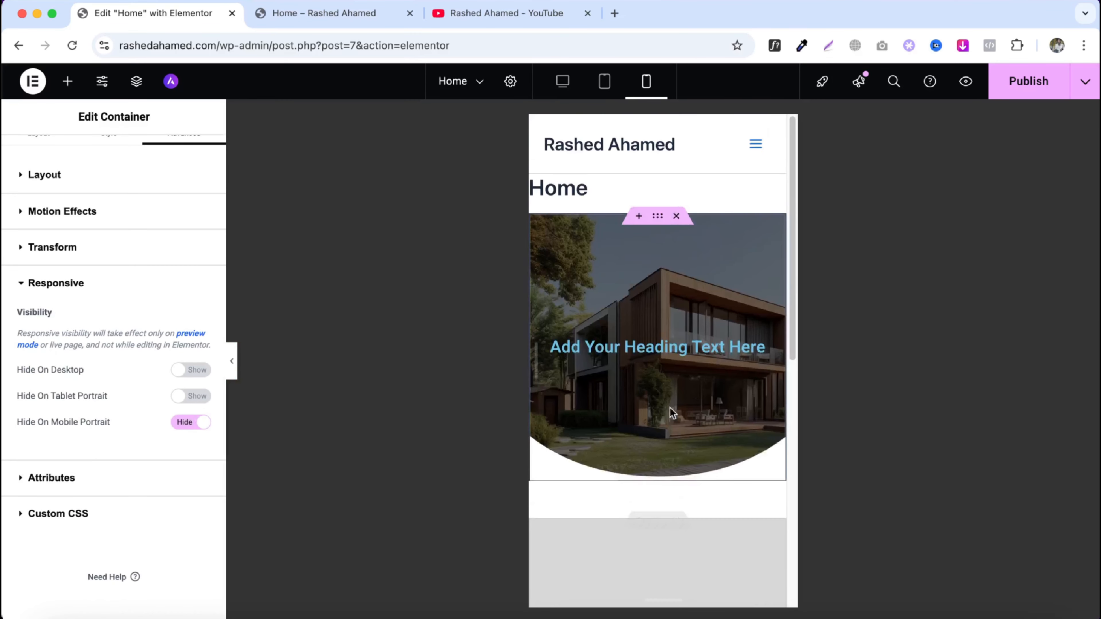
scroll(672, 413, "down", 3)
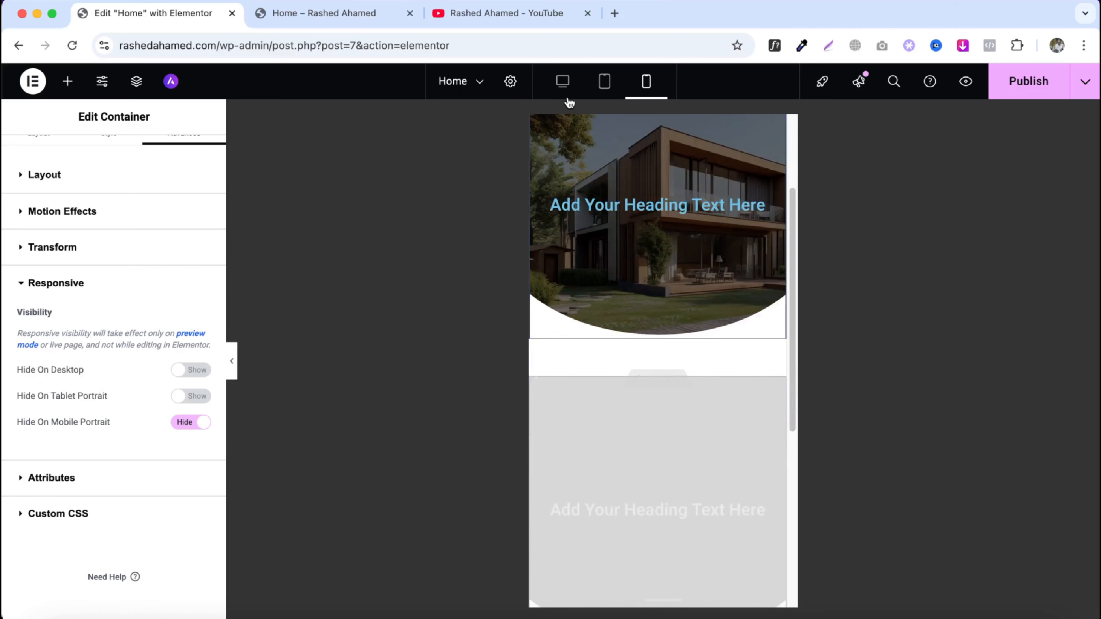
left_click(564, 89)
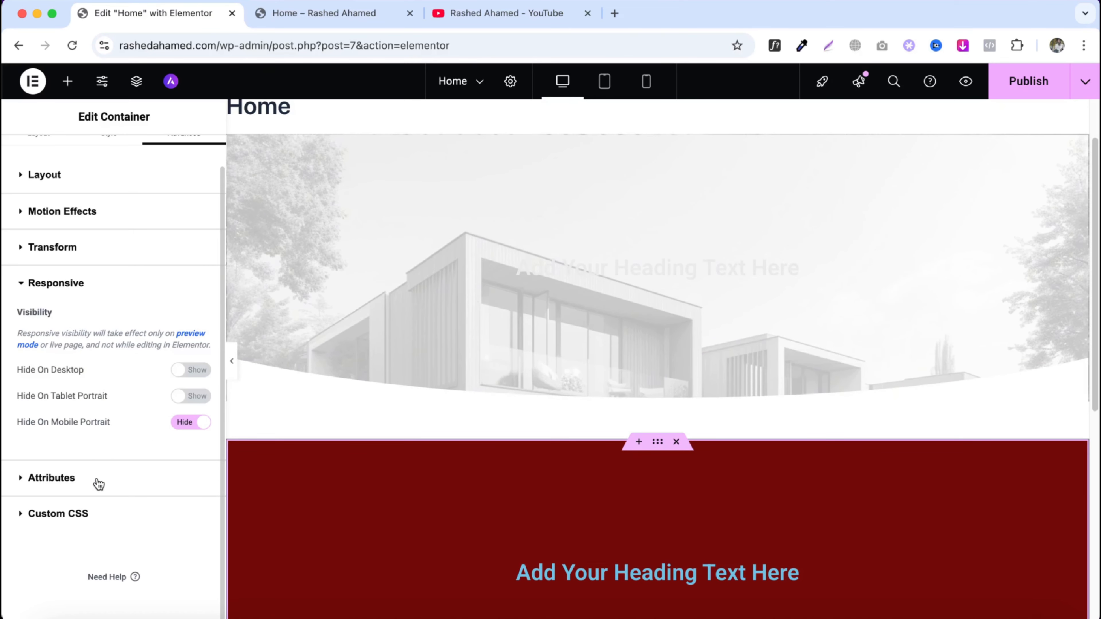
- Expand the container's Custom CSS section and view its contents
left_click(108, 521)
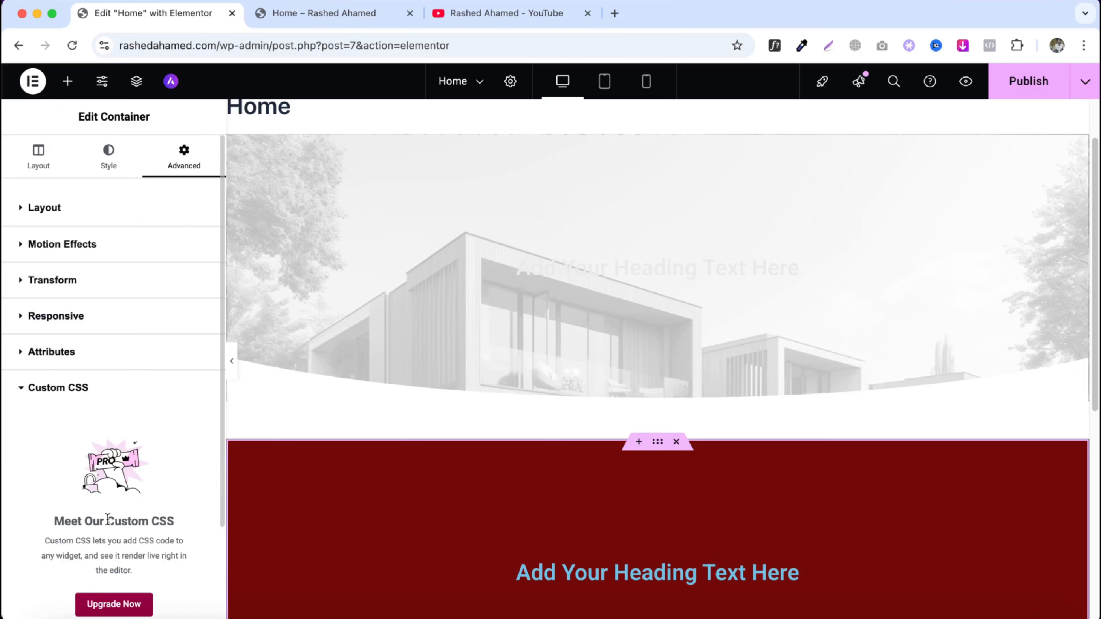
scroll(118, 524, "down", 3)
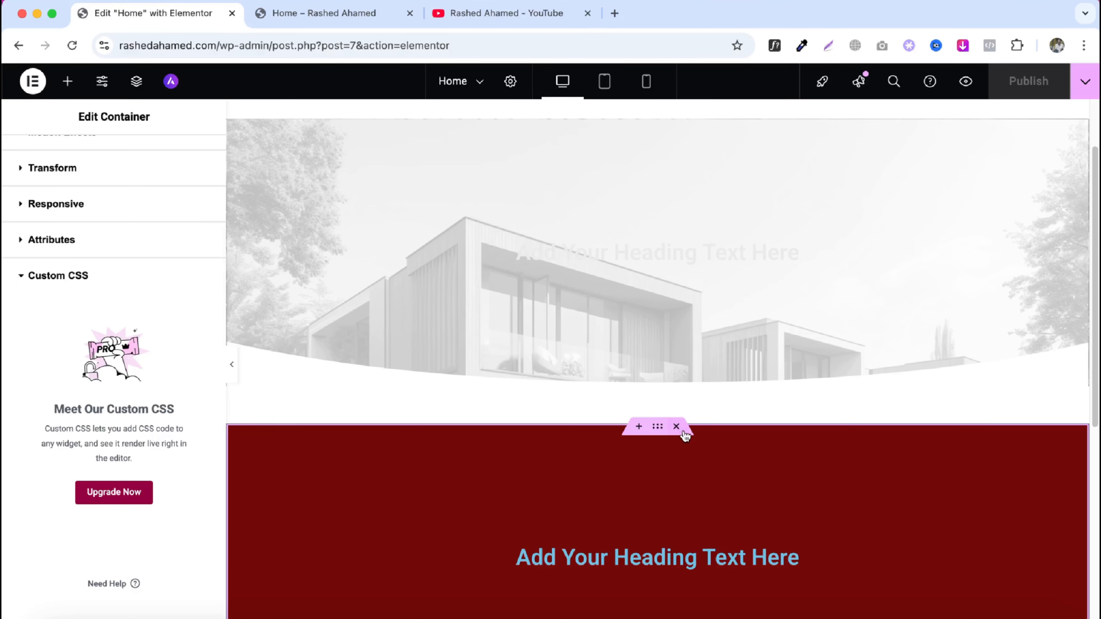
left_click(683, 431)
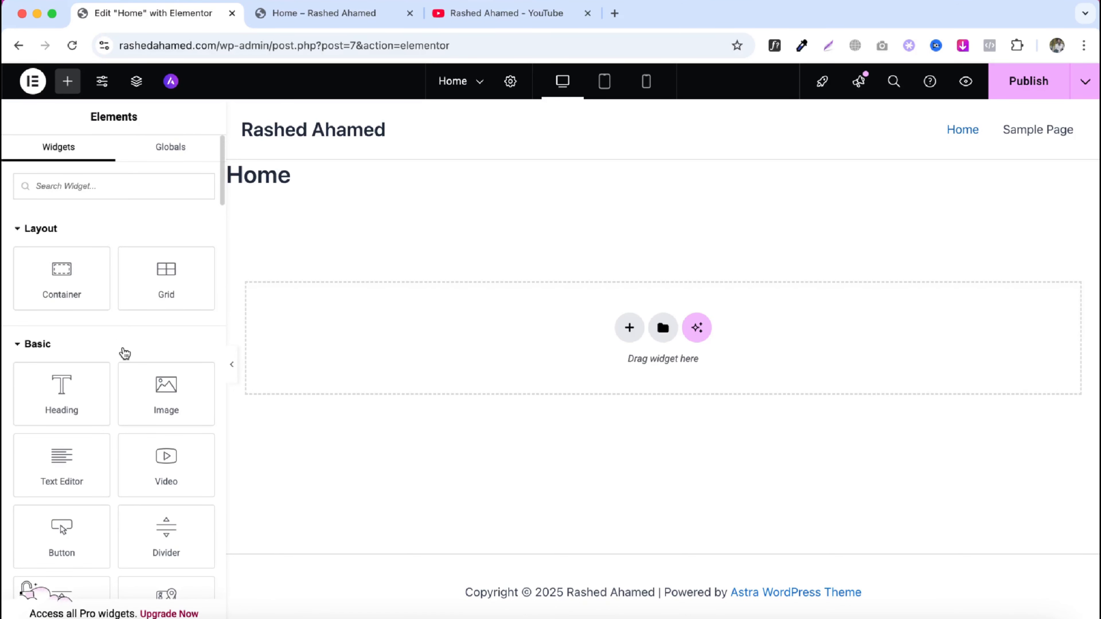
- Browse through the widget list in the Elements panel
scroll(64, 352, "down", 2)
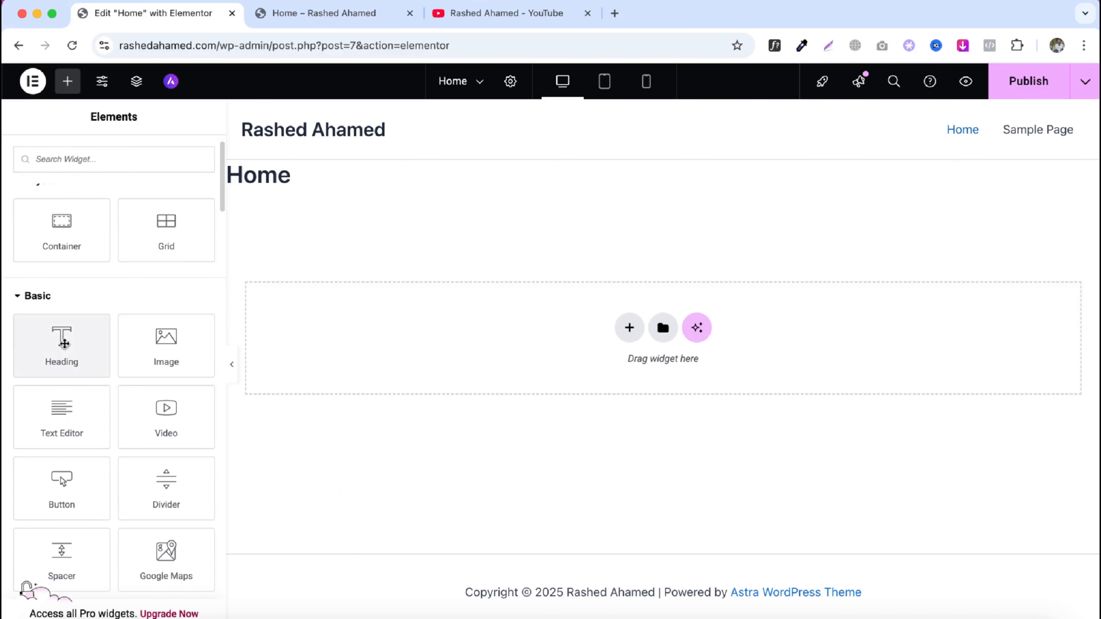
scroll(64, 342, "down", 10)
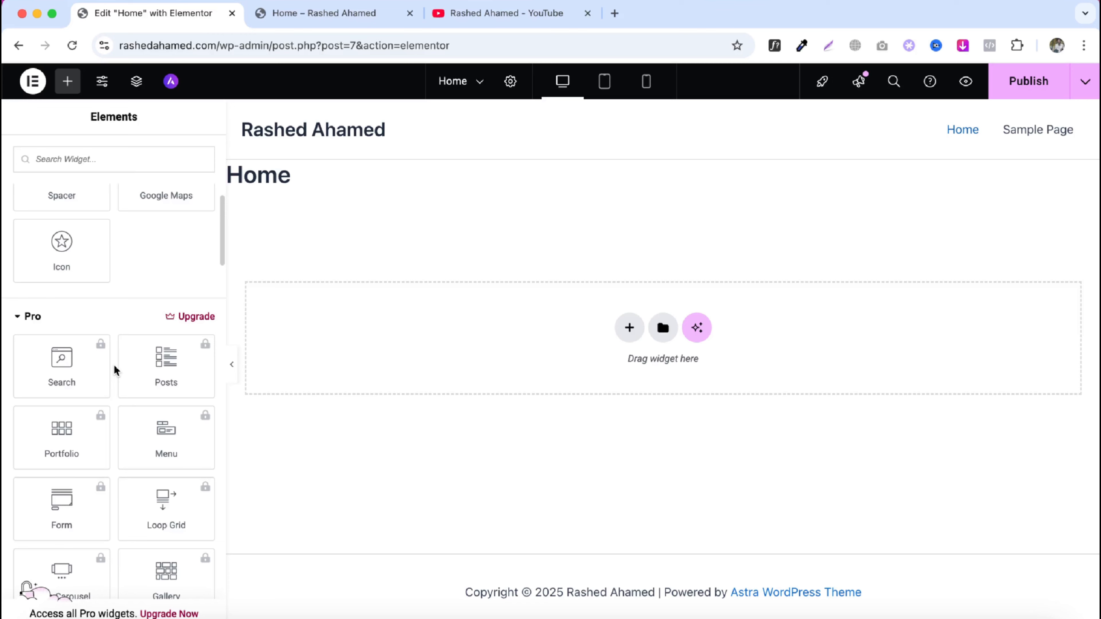
scroll(115, 370, "up", 10)
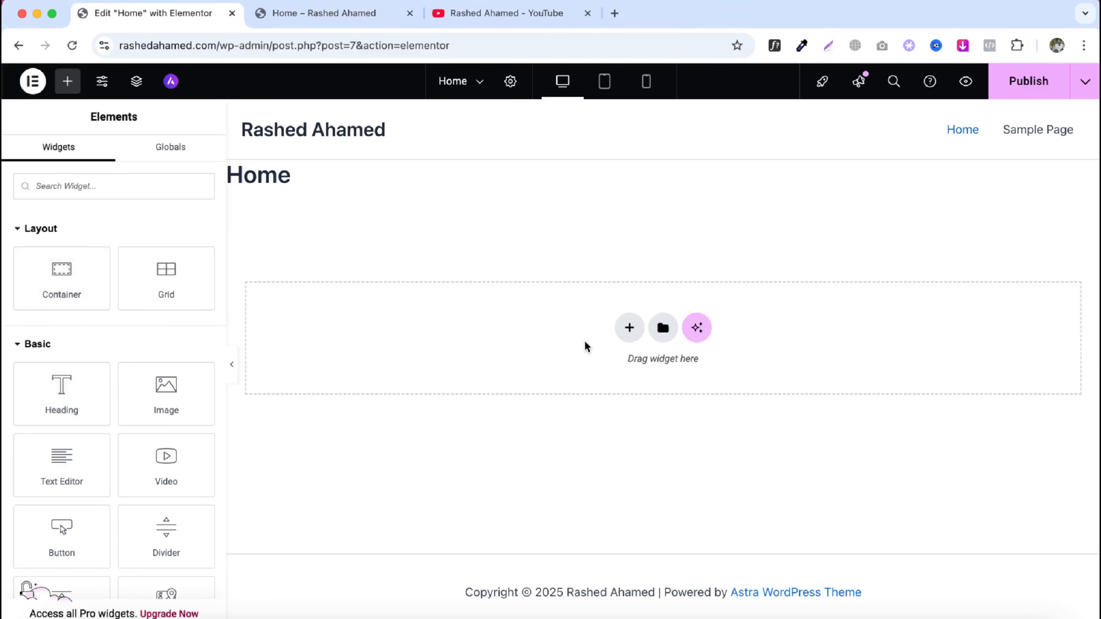
- Add a Grid container to the empty page and set it to 4 columns and 3 rows
left_click(629, 329)
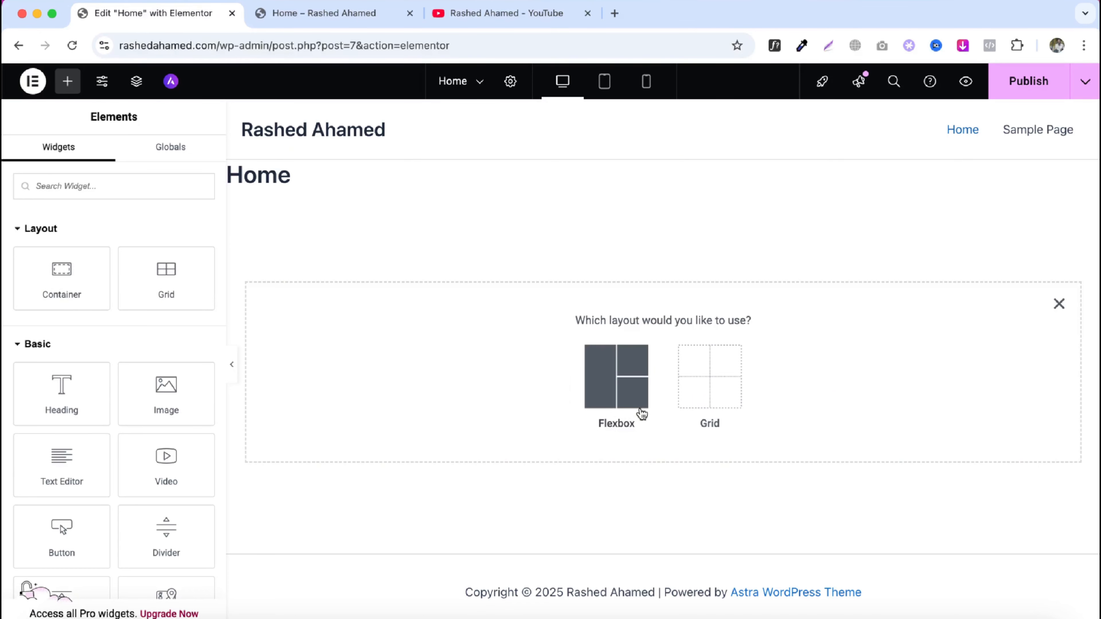
left_click(1059, 304)
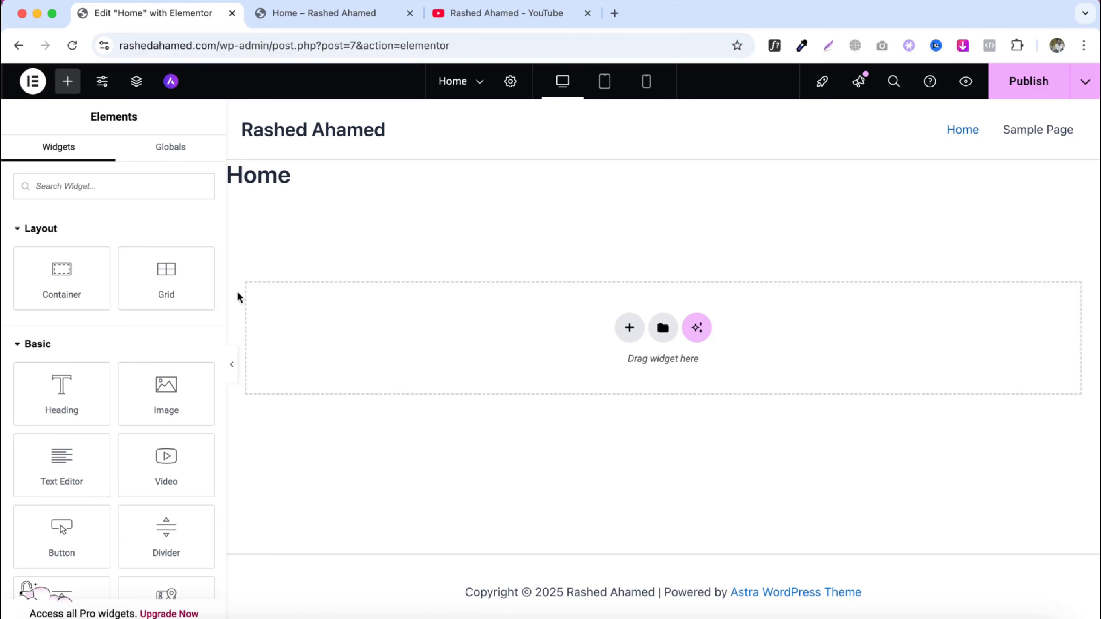
left_click_drag(148, 288, 584, 309)
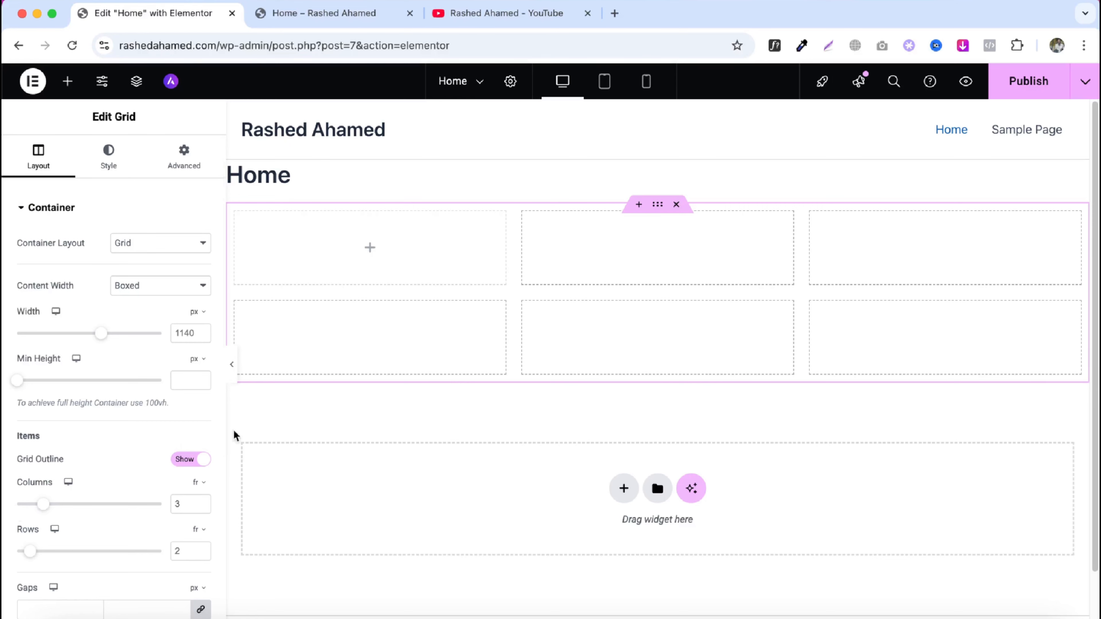
left_click_drag(42, 508, 55, 508)
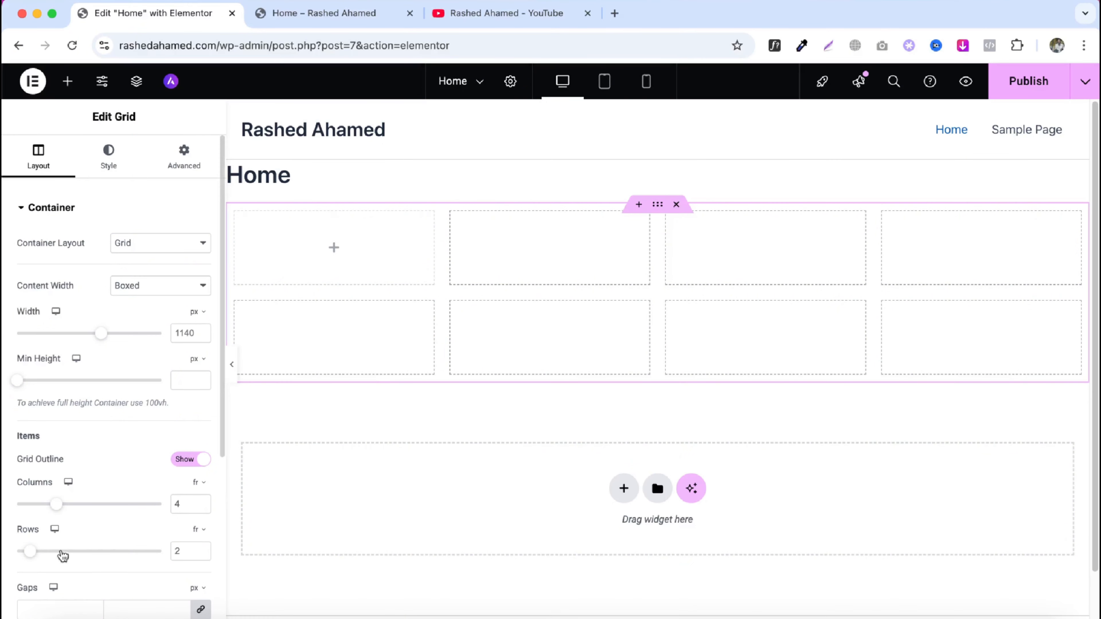
left_click_drag(31, 551, 43, 554)
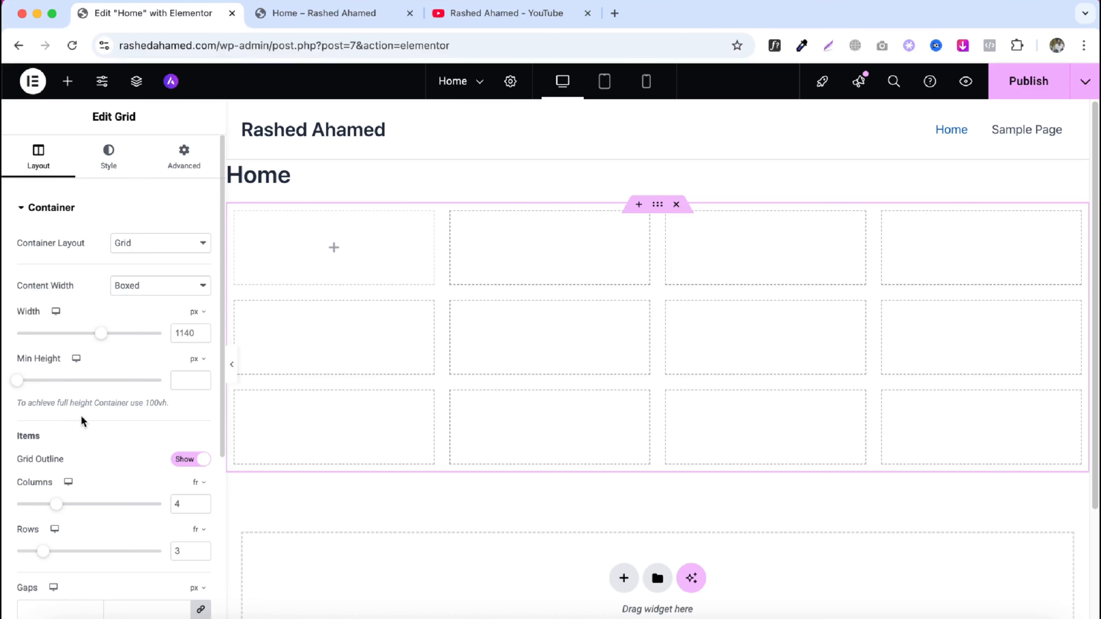
- Place a Heading widget in the grid's first cell and a Button widget in the second cell
scroll(81, 419, "down", 3)
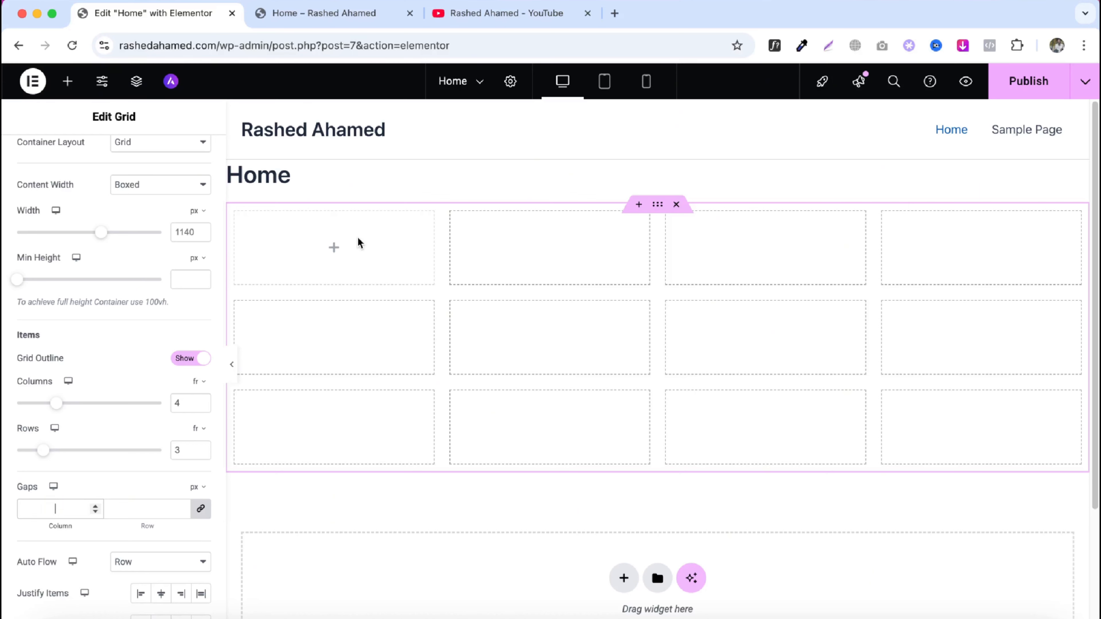
scroll(162, 315, "up", 3)
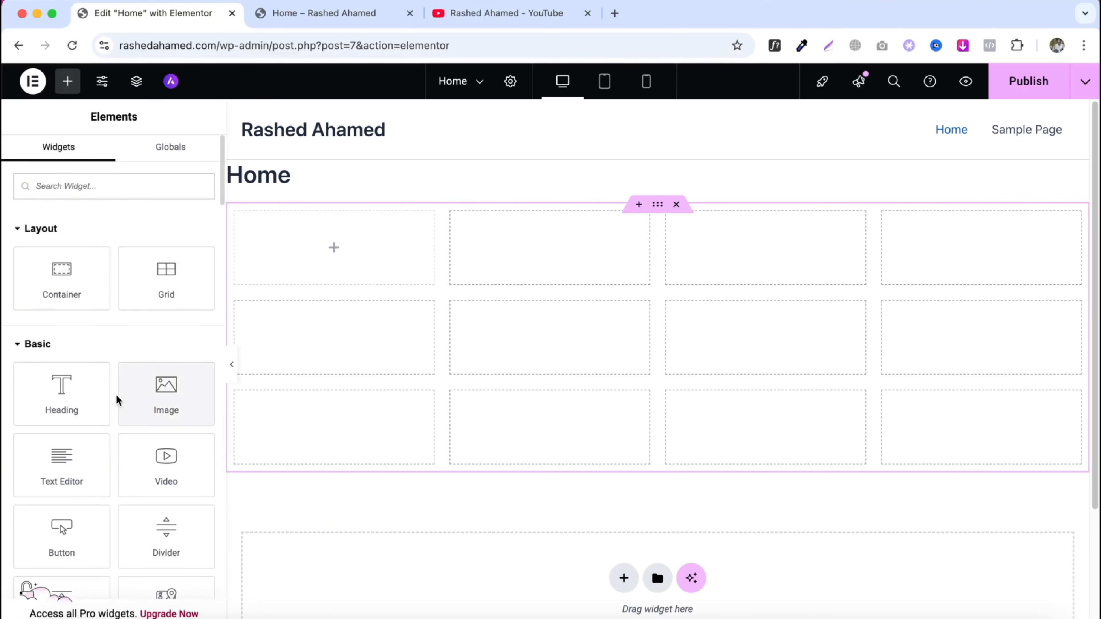
left_click_drag(65, 393, 295, 295)
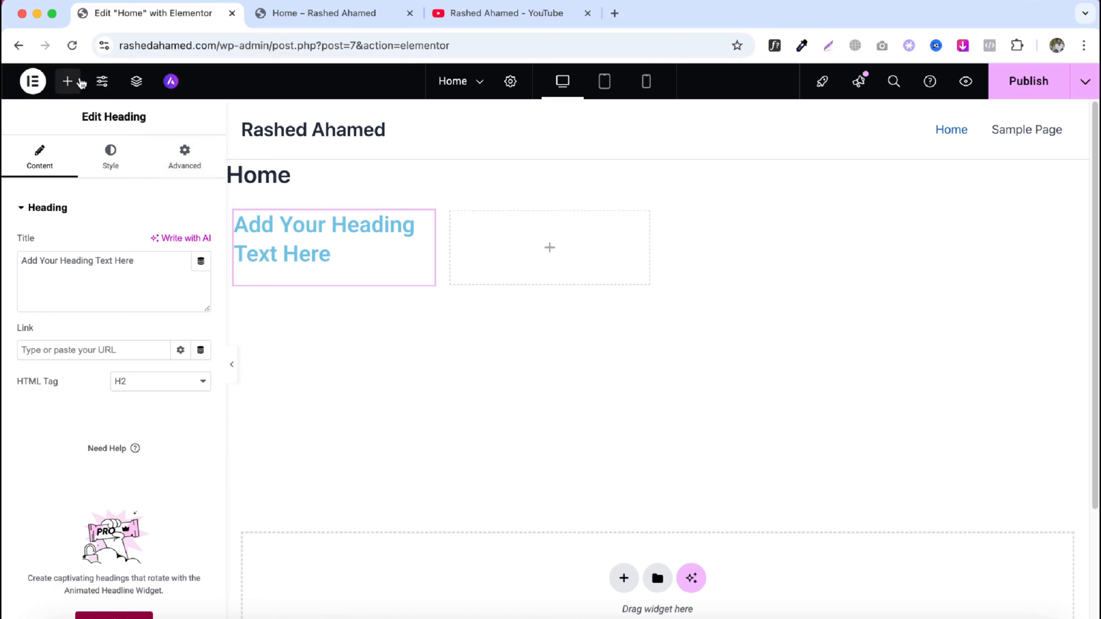
left_click(67, 81)
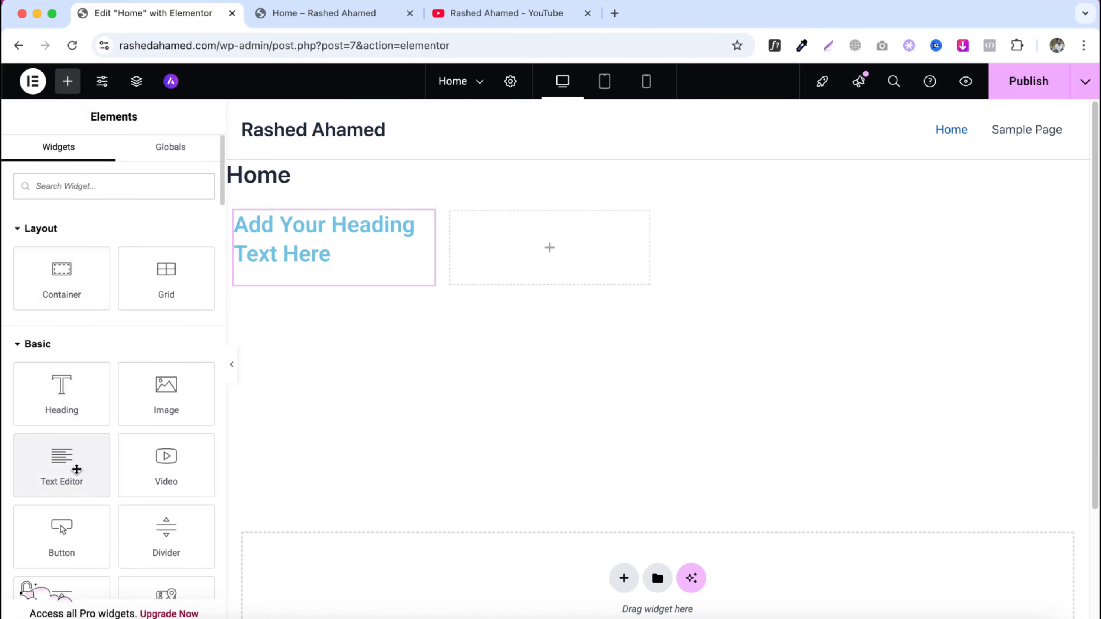
left_click_drag(65, 533, 562, 274)
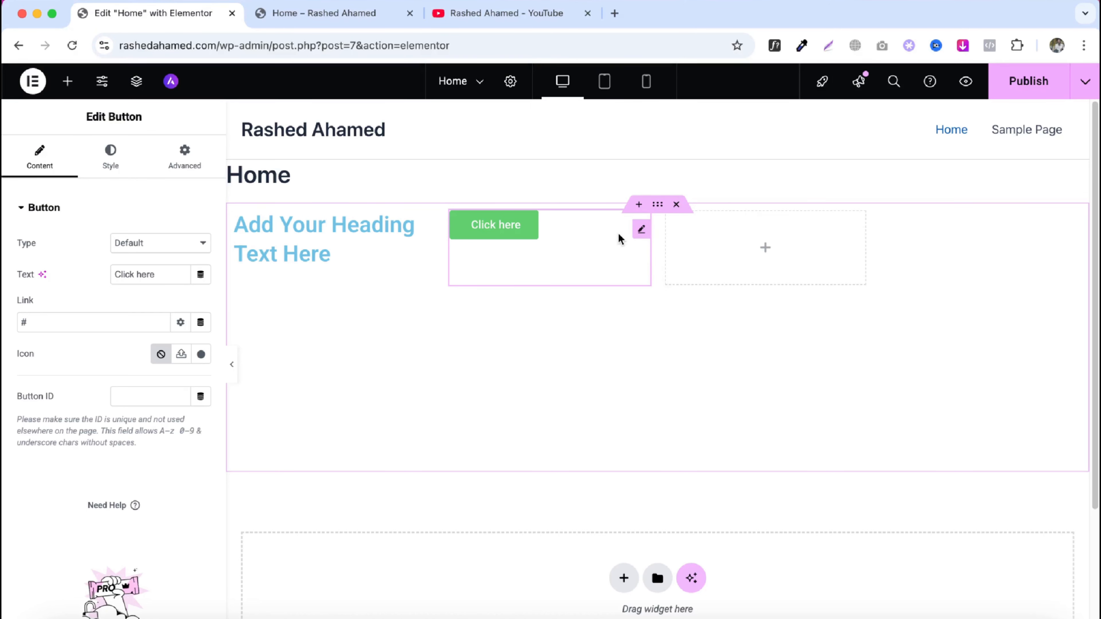
- Place Heading widgets in the grid's third and fourth cells
left_click(77, 90)
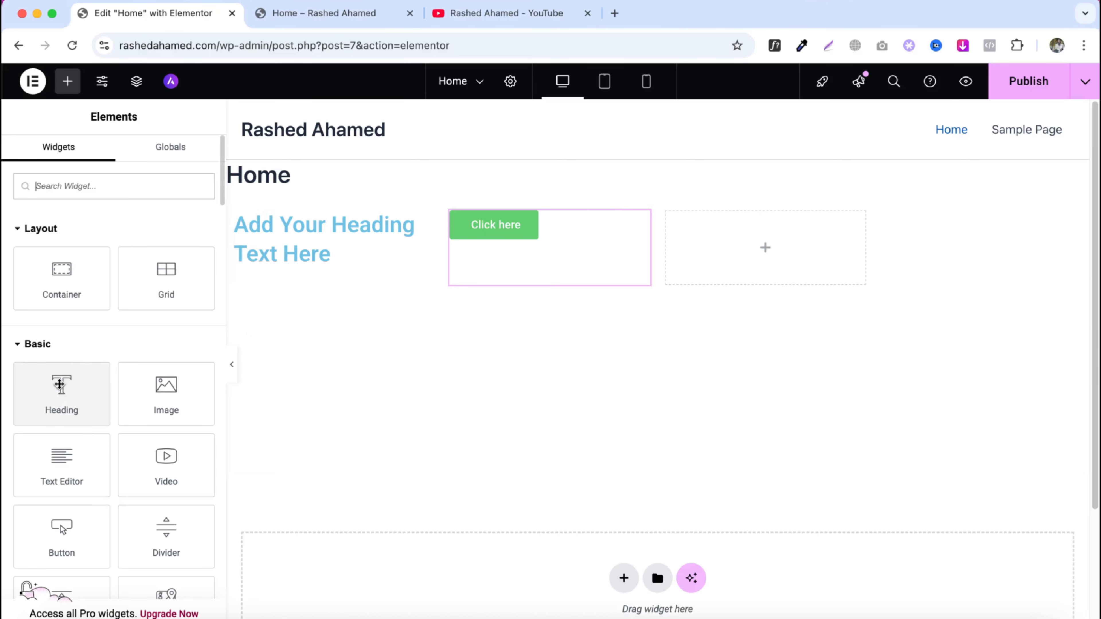
left_click_drag(59, 384, 705, 255)
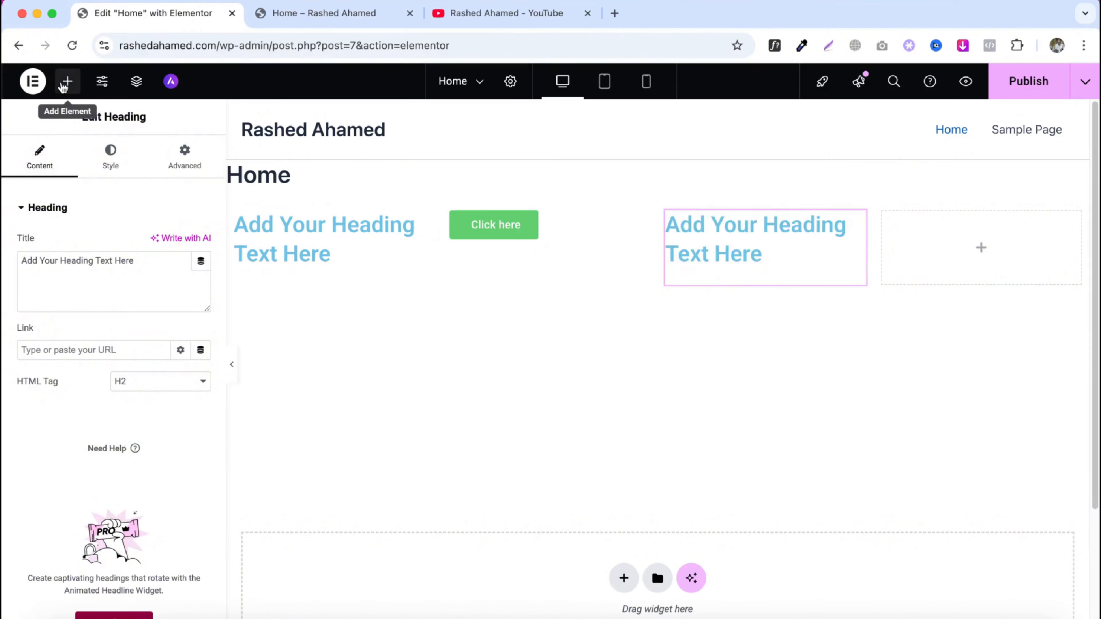
left_click(66, 89)
left_click_drag(34, 399, 745, 281)
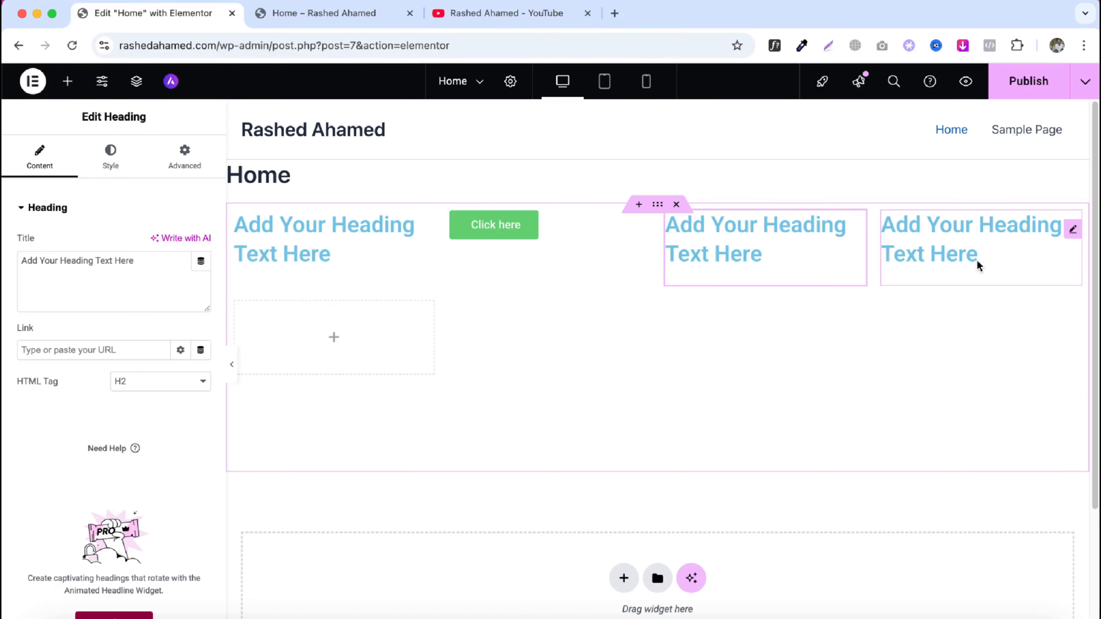
- Add a new single-column Flexbox container below the grid
scroll(755, 359, "down", 3)
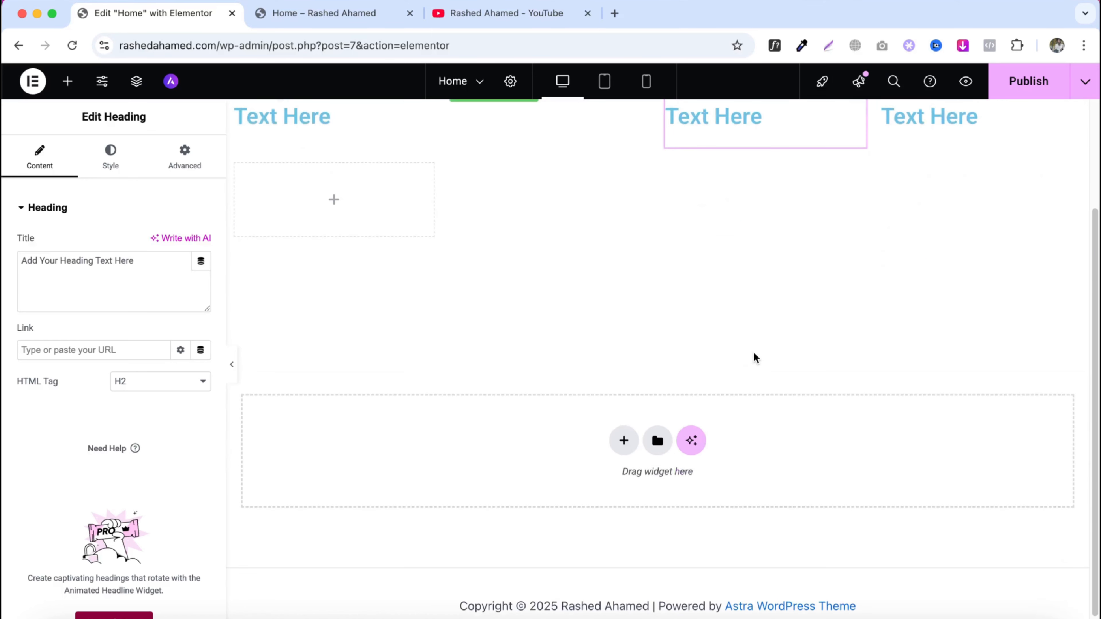
left_click(616, 434)
left_click(608, 461)
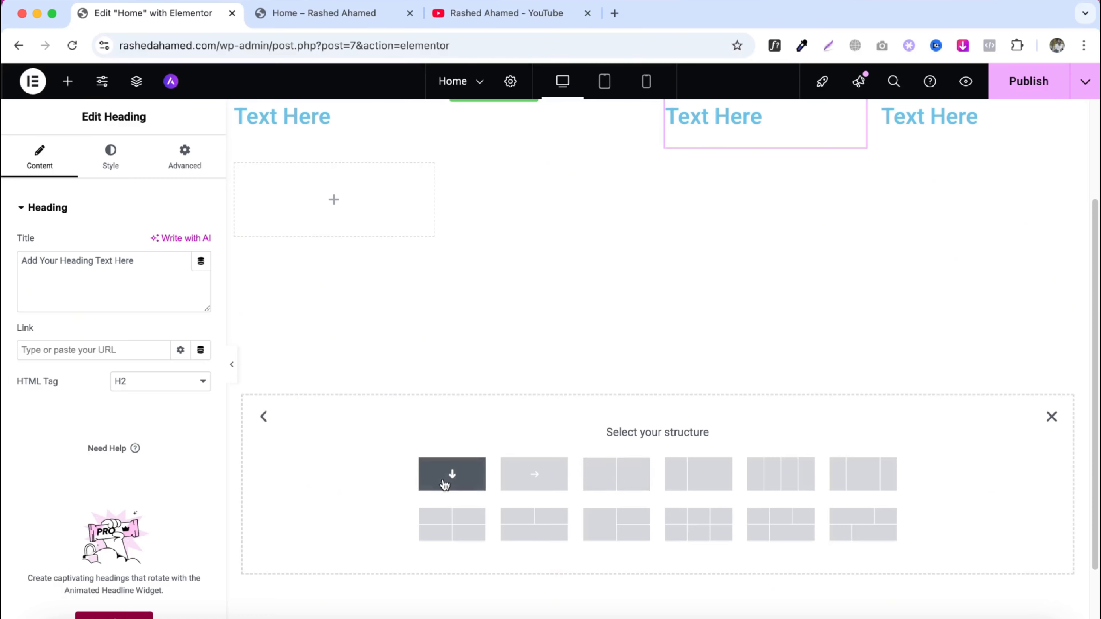
left_click(453, 474)
- Stack two Heading widgets in the flex container with a Button widget between them
left_click(68, 81)
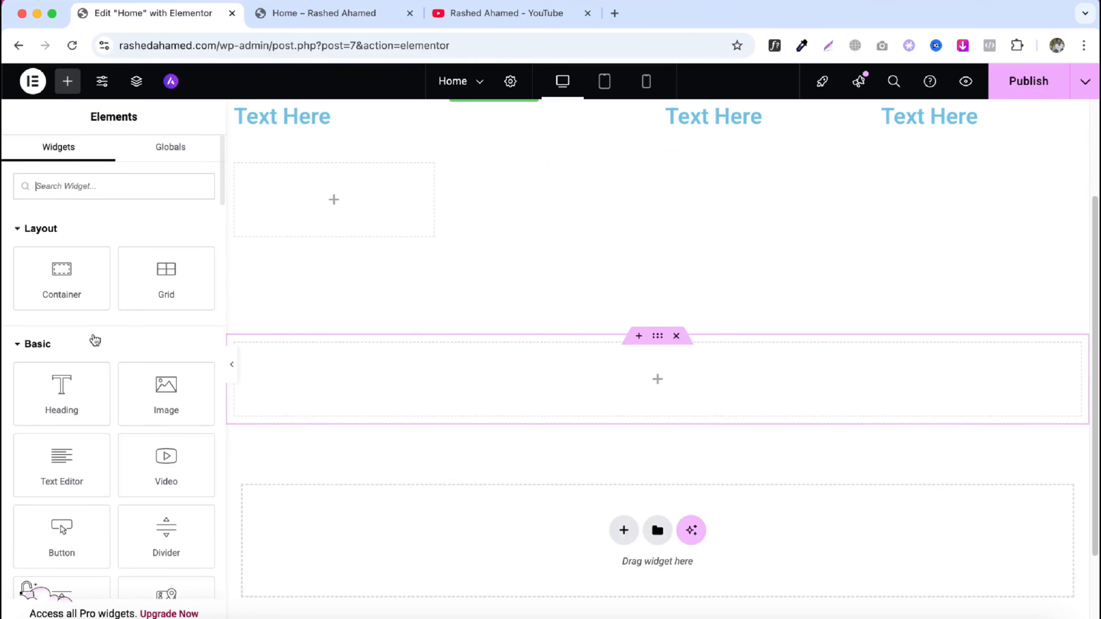
left_click_drag(76, 394, 388, 386)
left_click(67, 81)
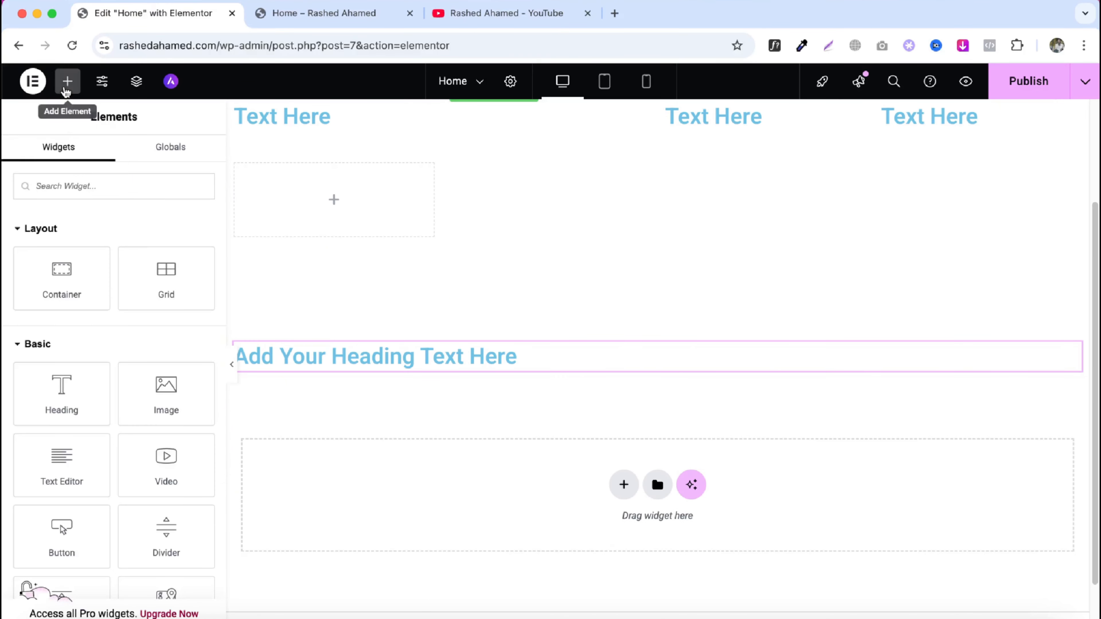
left_click_drag(51, 399, 331, 379)
left_click(68, 81)
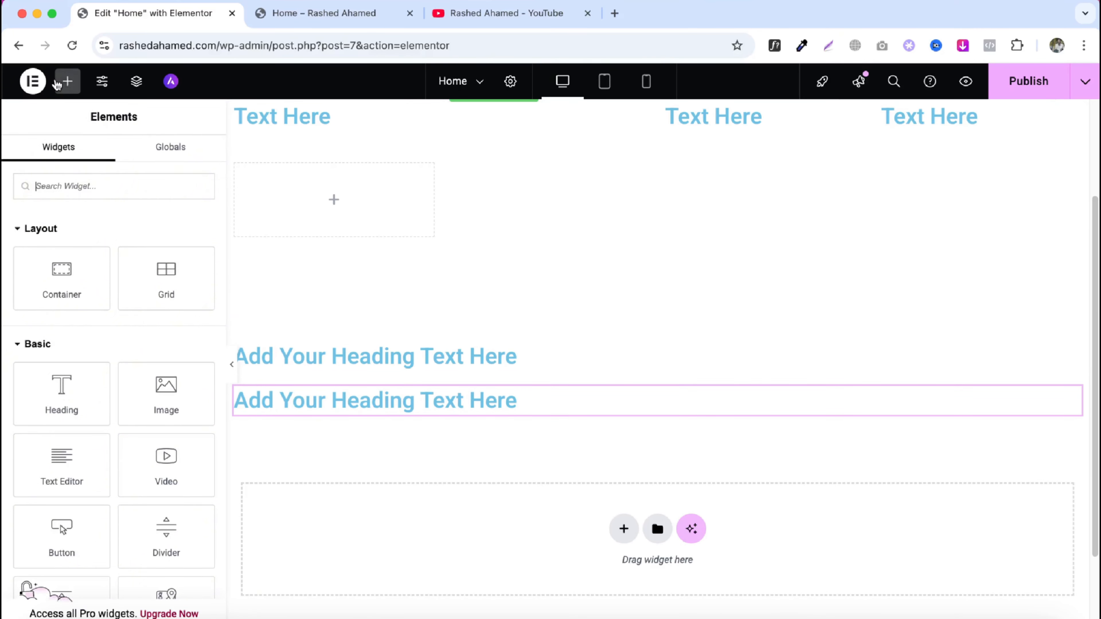
left_click_drag(62, 527, 306, 410)
scroll(327, 379, "up", 2)
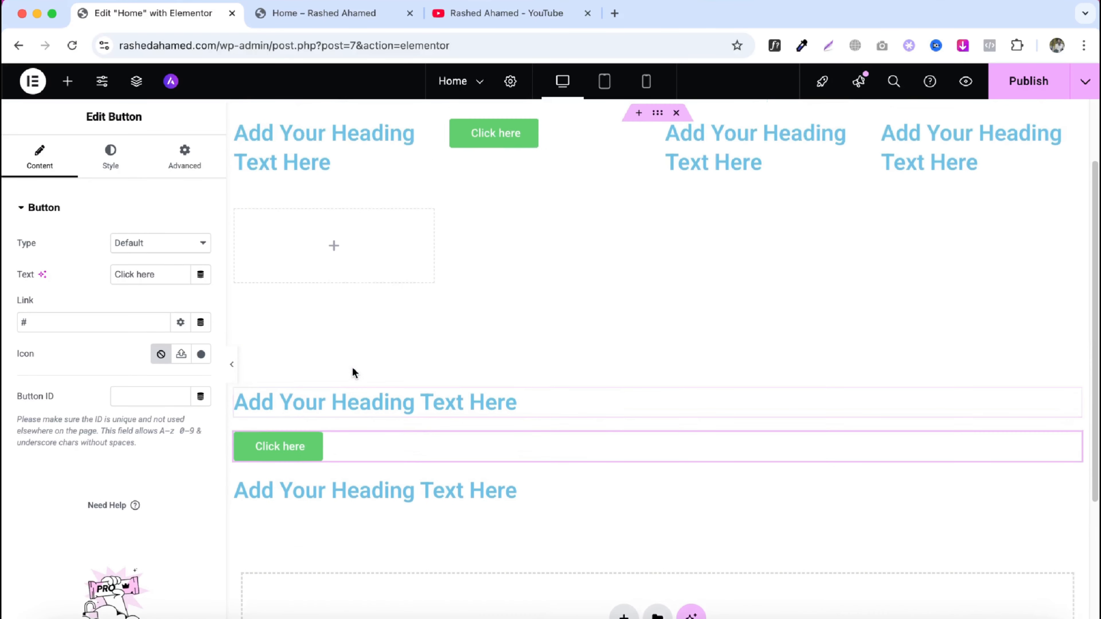
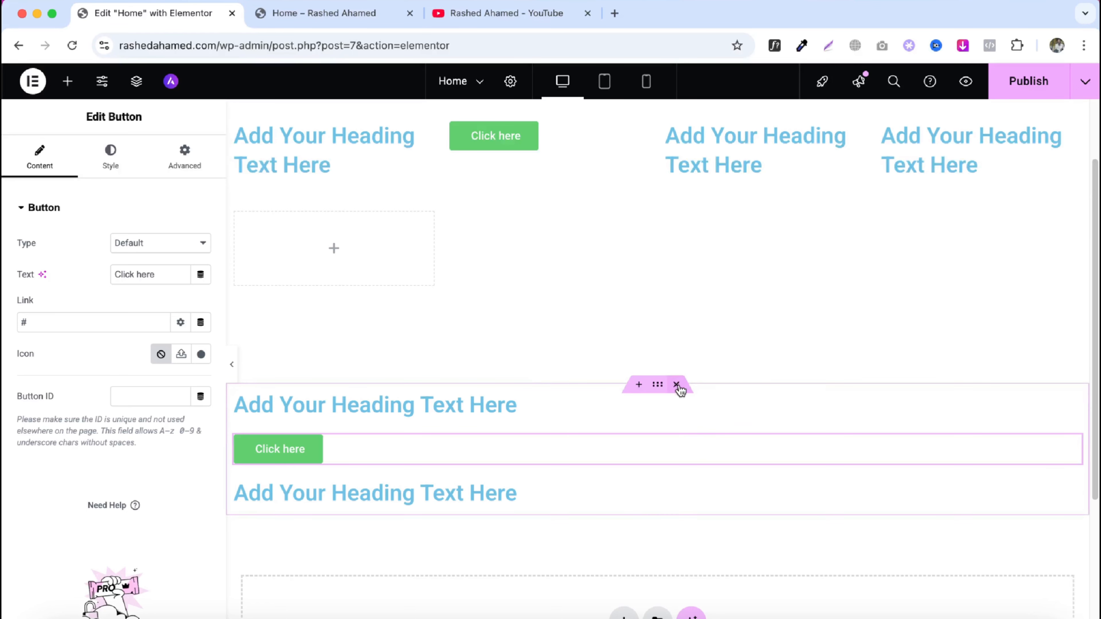
- Delete the flex container and the grid container from the page
left_click(680, 388)
left_click(680, 117)
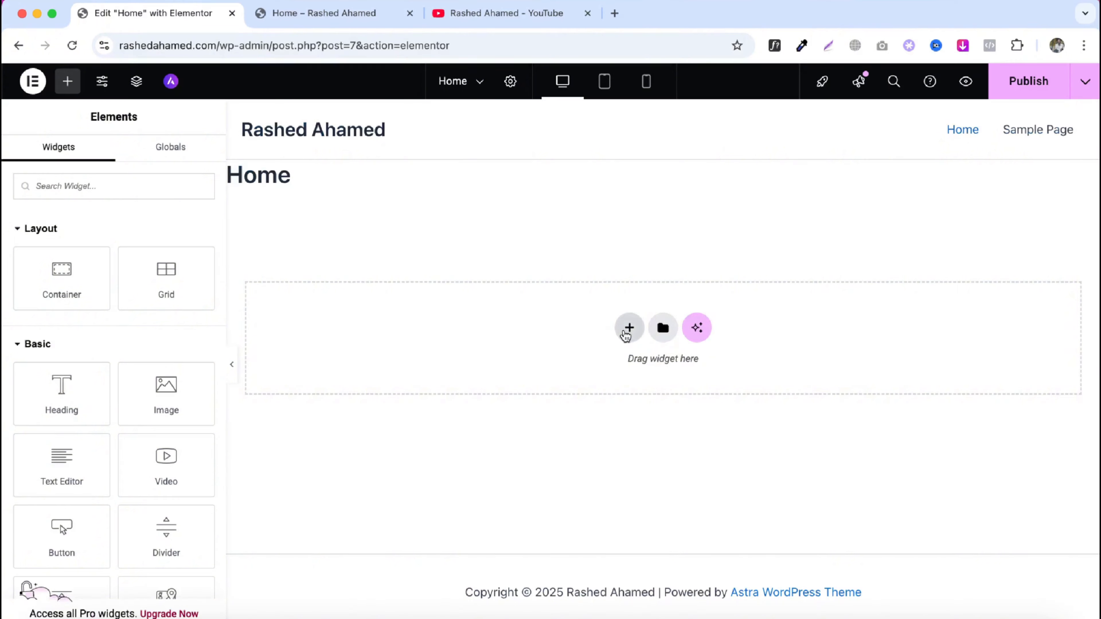
- Add a new single-column Flexbox container to the empty page
left_click(629, 330)
left_click(597, 389)
left_click(455, 373)
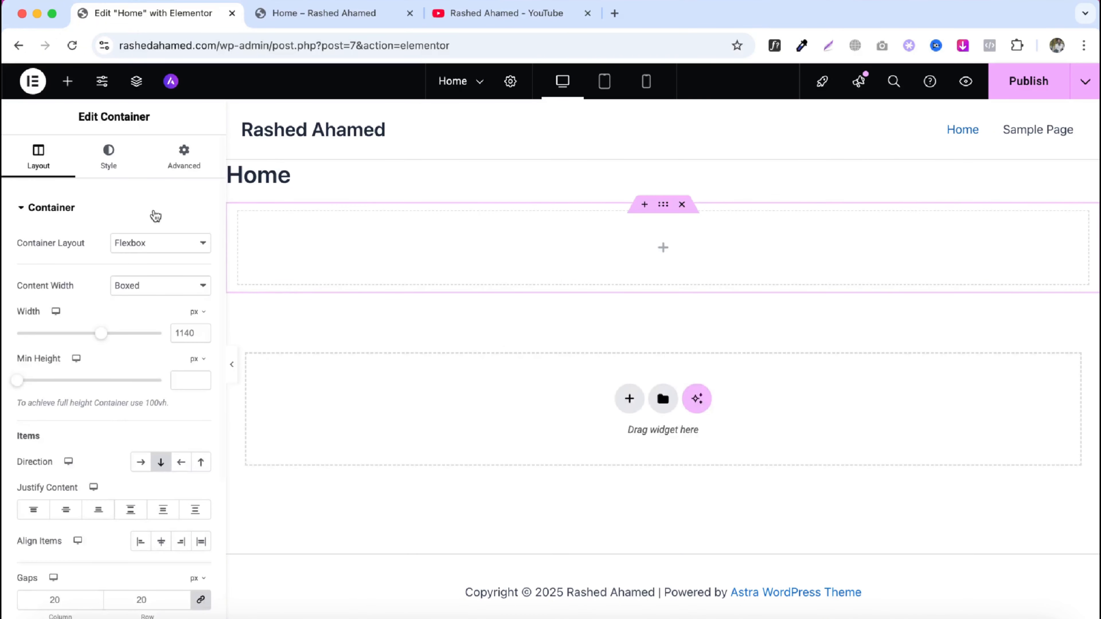
- Place a Heading widget inside the new container
left_click(77, 90)
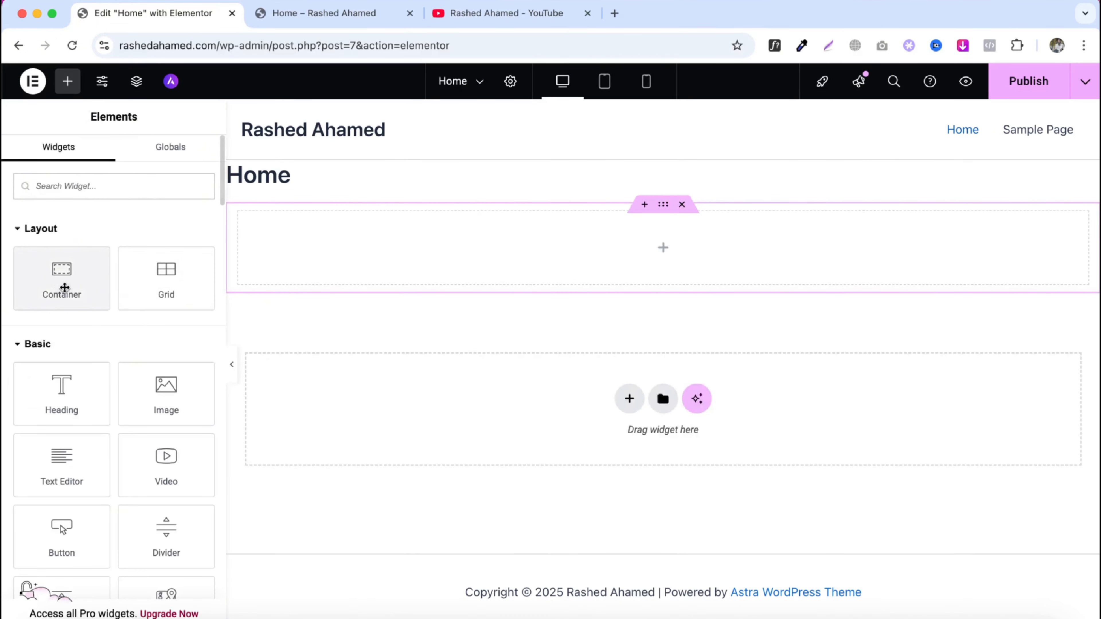
scroll(147, 301, "down", 1)
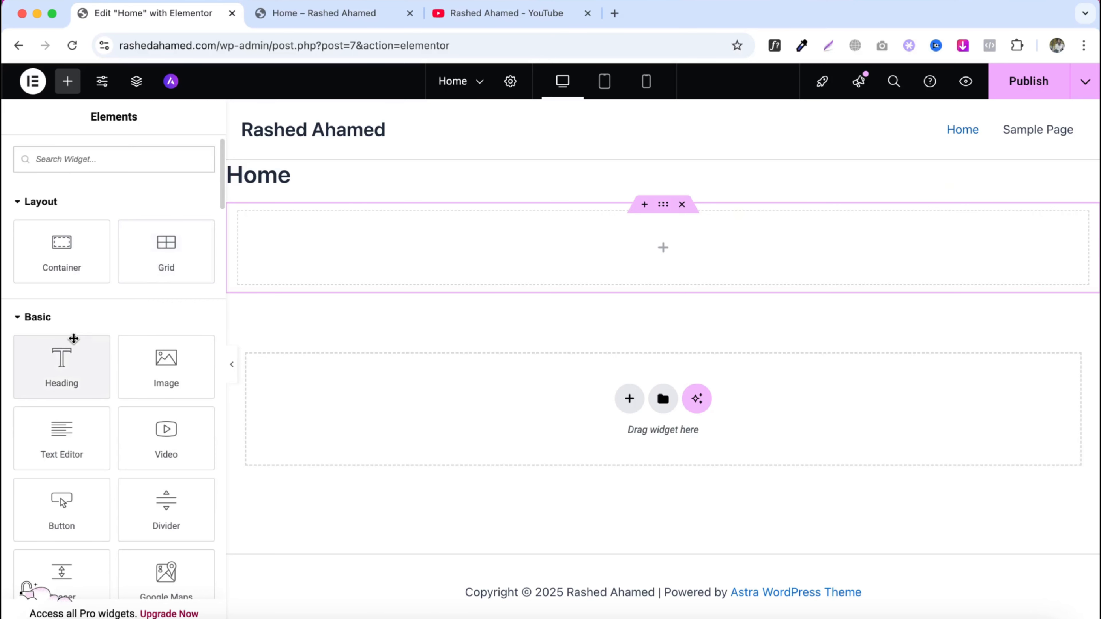
left_click_drag(62, 361, 511, 276)
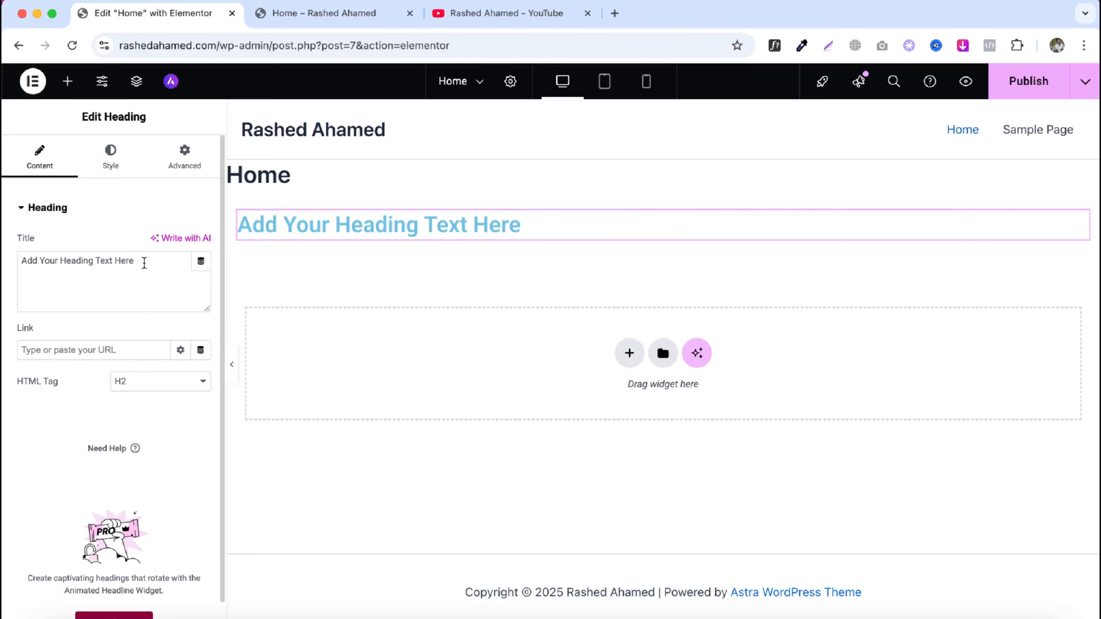
- Set the heading's title to Welcome to my website
triple_click(144, 262)
type("We")
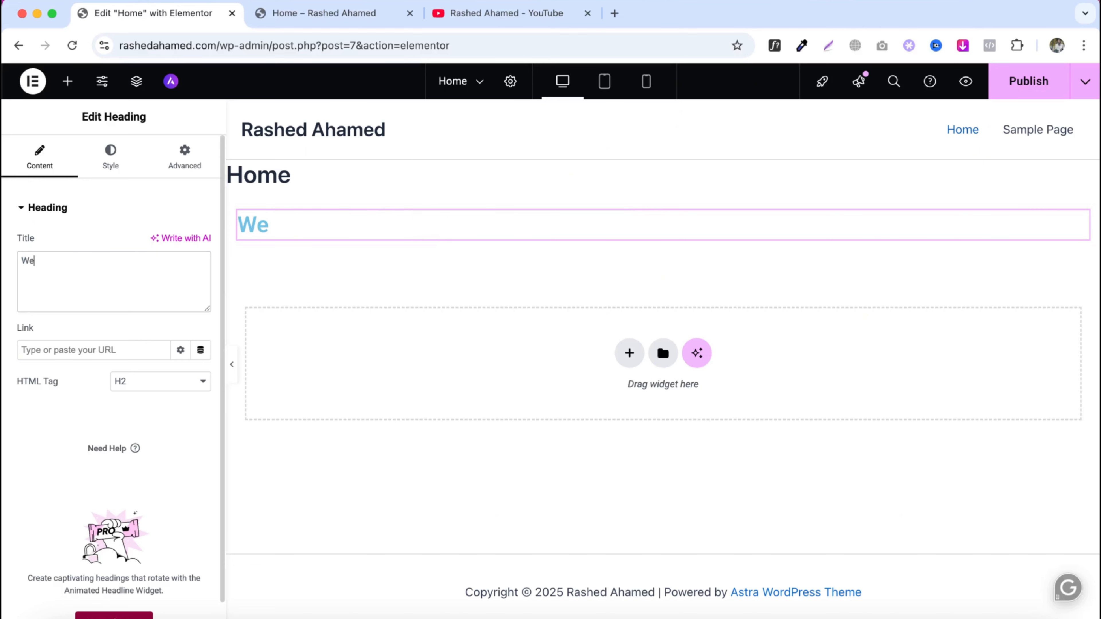
type("lcome to")
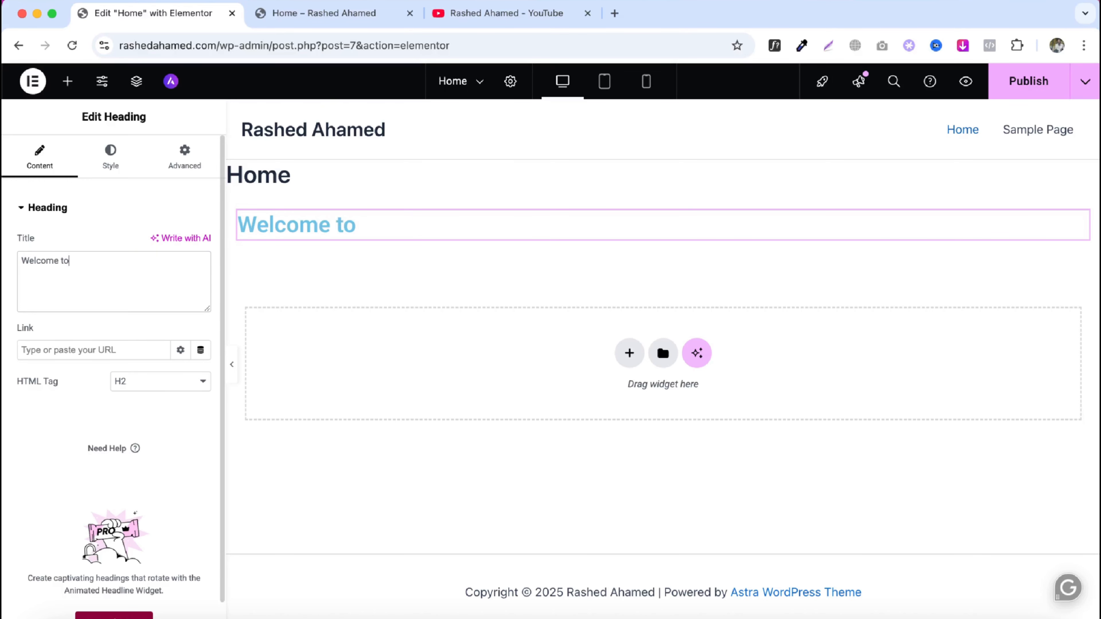
type(" my website")
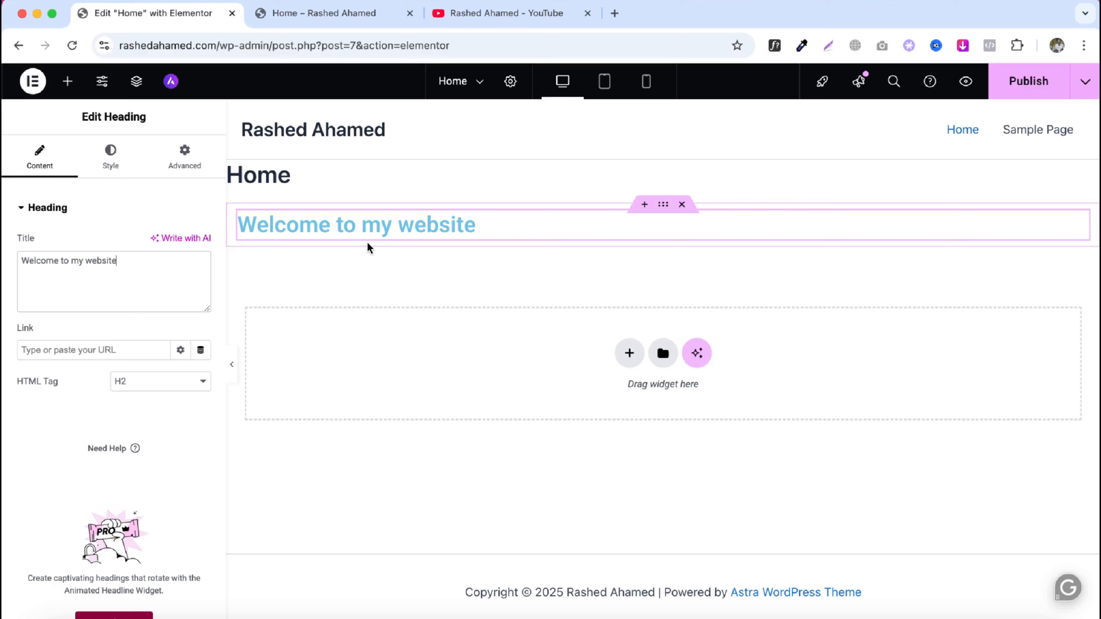
- Copy the YouTube video's share link and paste it as the heading's link
left_click(486, 27)
left_click(678, 425)
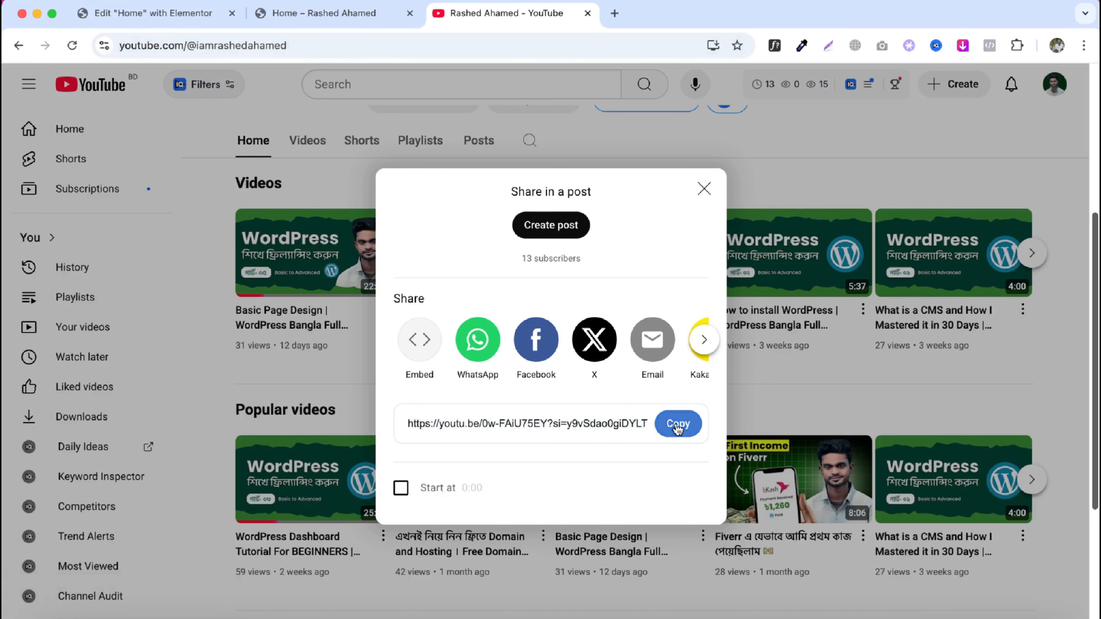
left_click(679, 425)
left_click(152, 13)
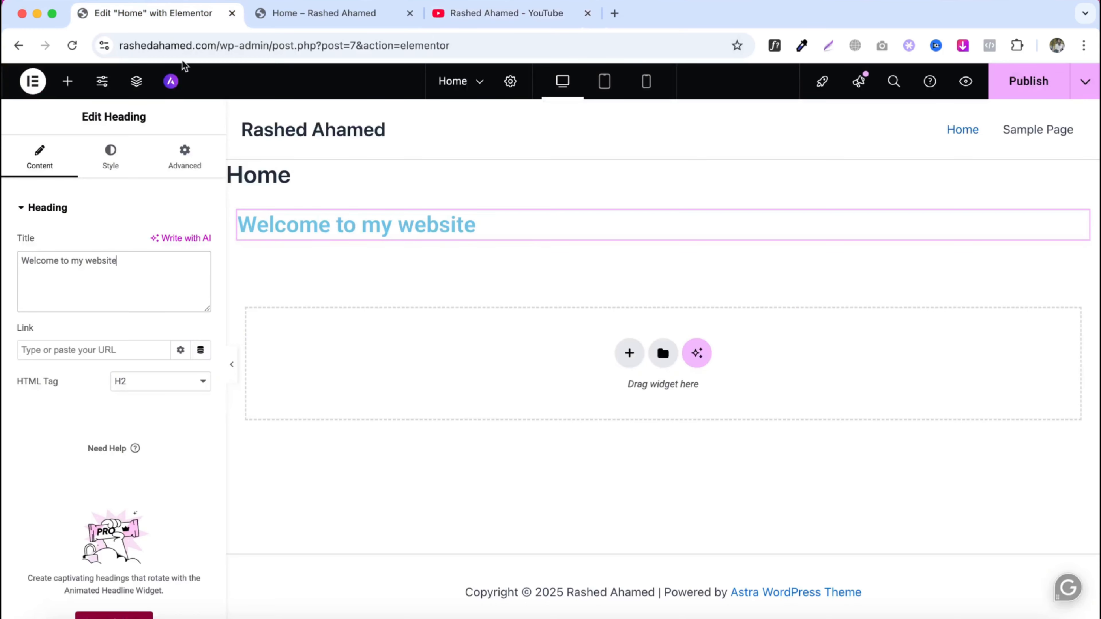
left_click(108, 352)
key("super+v")
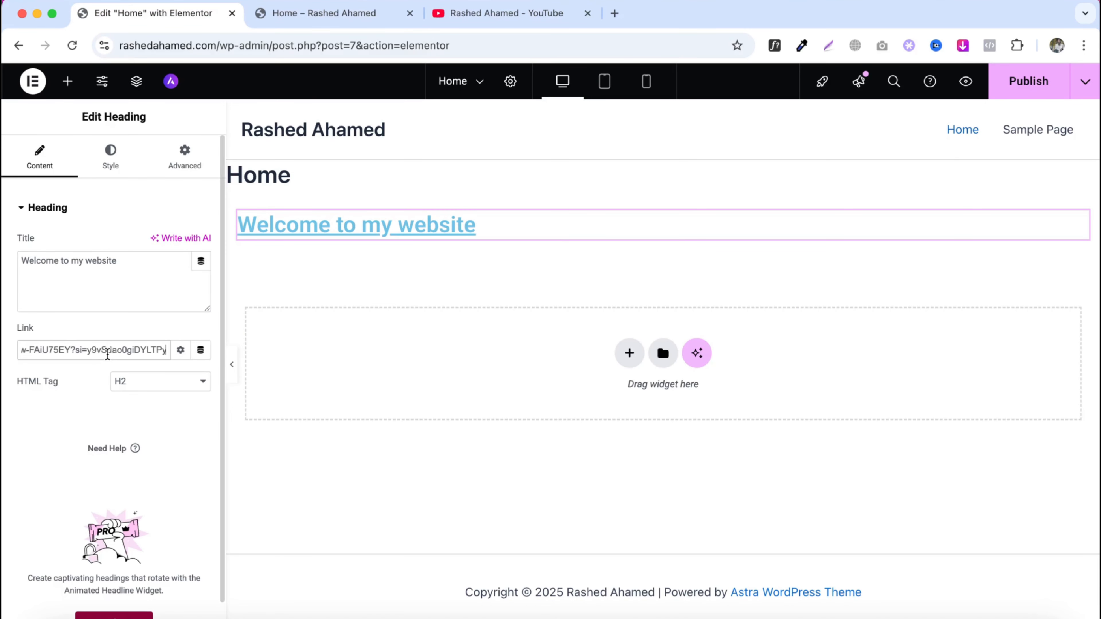
- Publish the page, then test the heading link in the preview tab and return to the editor
left_click(1004, 87)
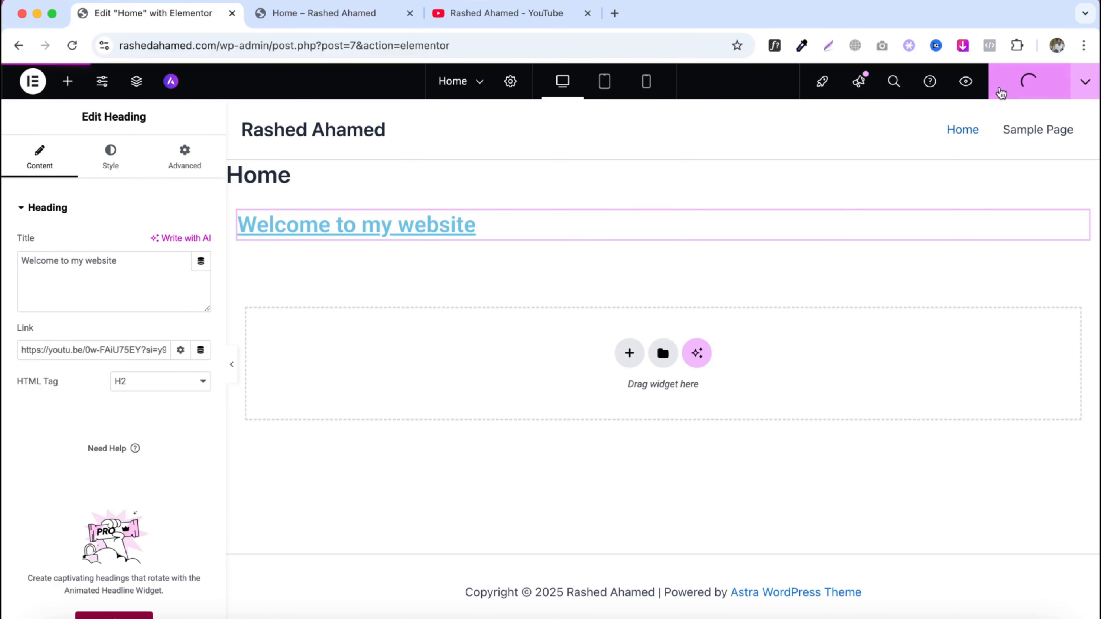
left_click(300, 19)
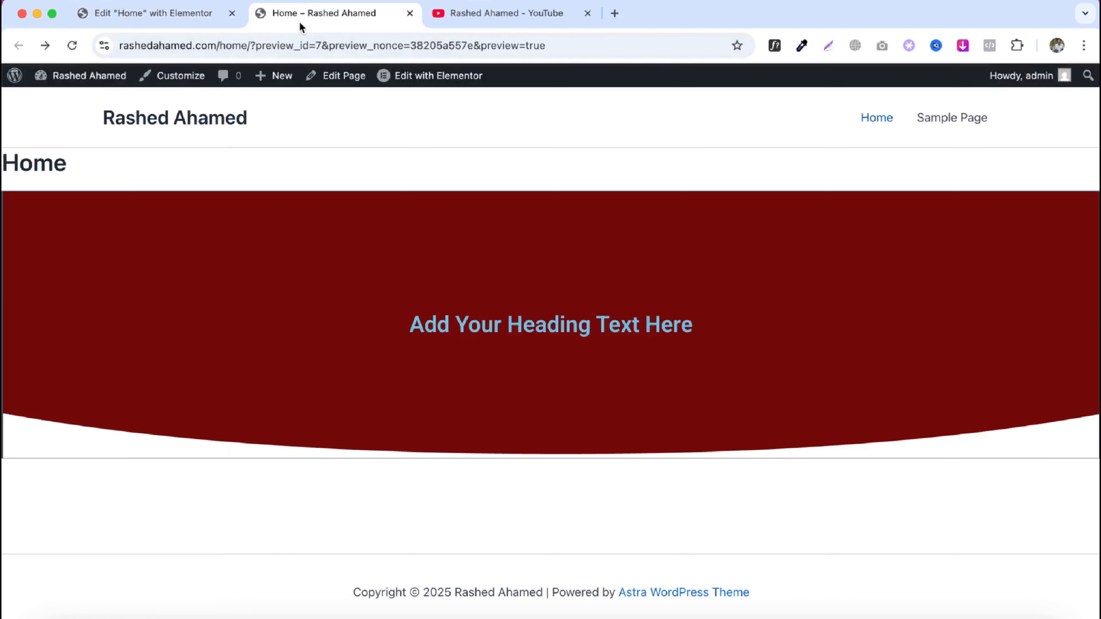
left_click(72, 46)
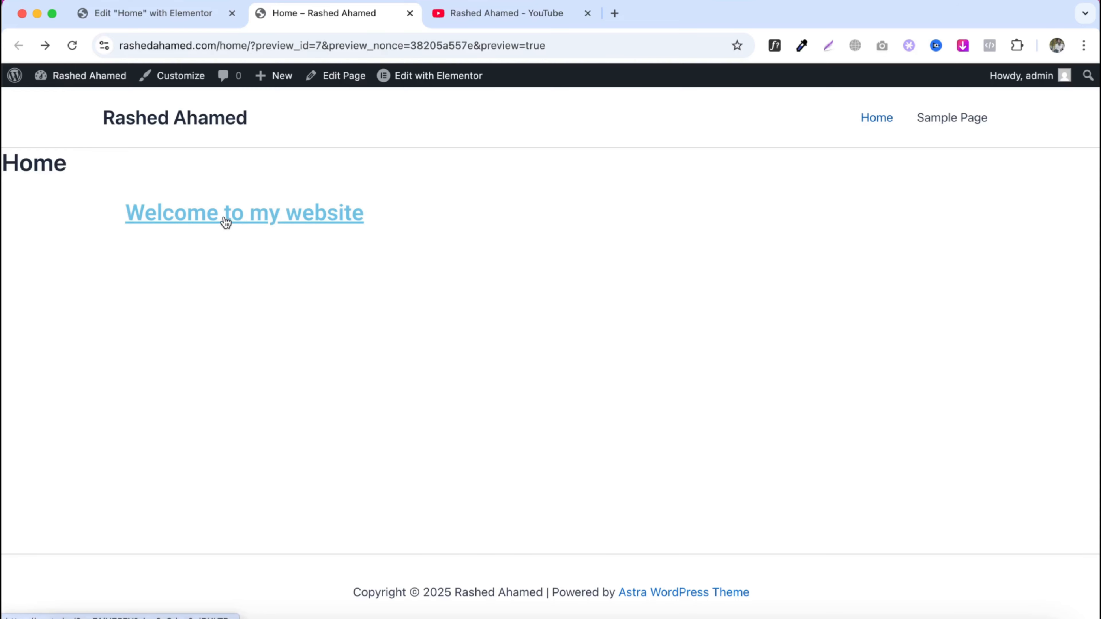
left_click(238, 218)
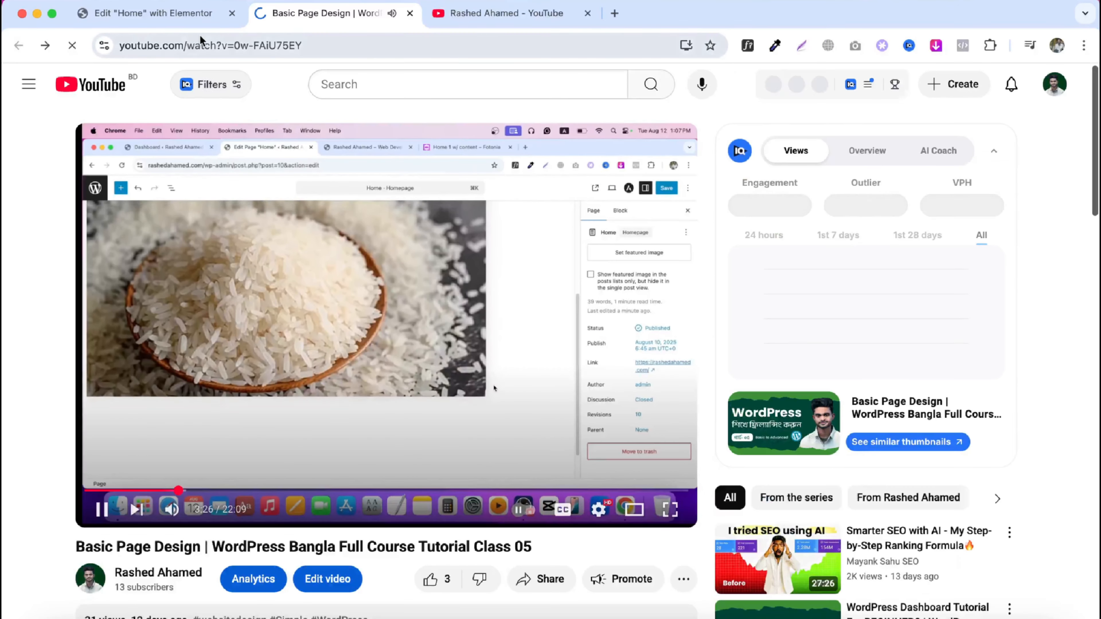
left_click(17, 46)
left_click(165, 14)
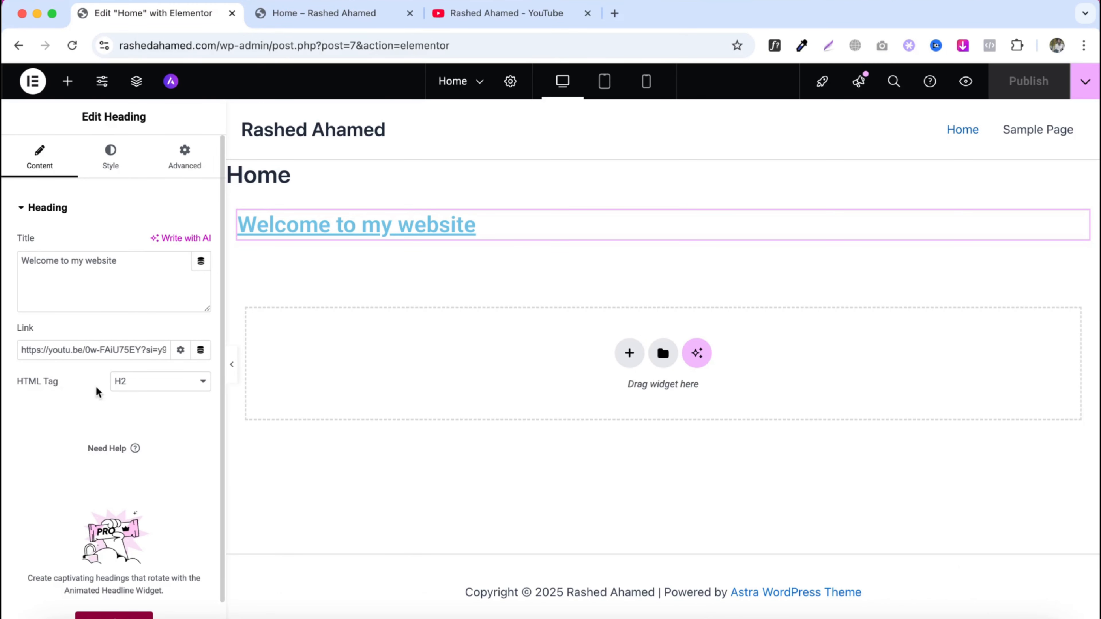
- Set the heading's HTML tag to H3
left_click(116, 385)
left_click(122, 373)
left_click(139, 388)
left_click(138, 414)
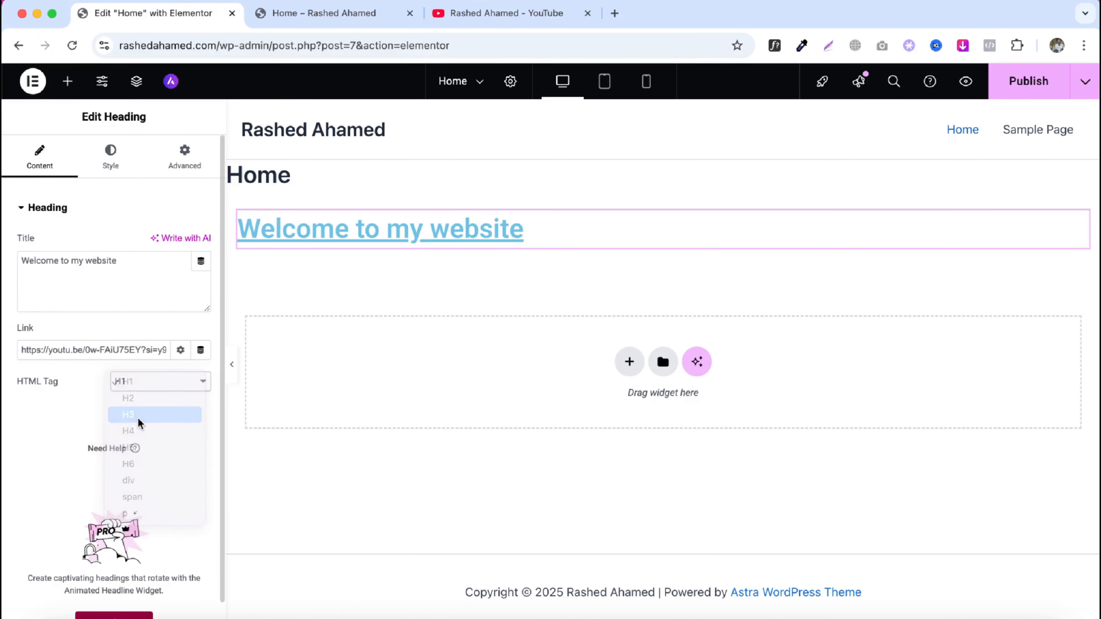
- Clear the heading's link
left_click(147, 350)
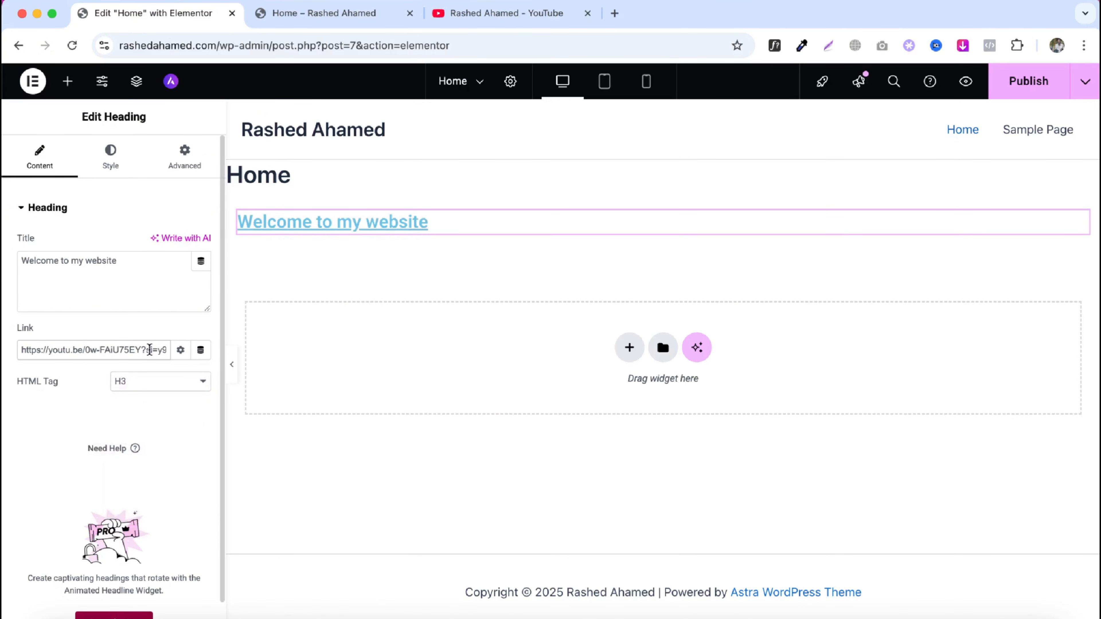
key("super+a")
key("BackSpace")
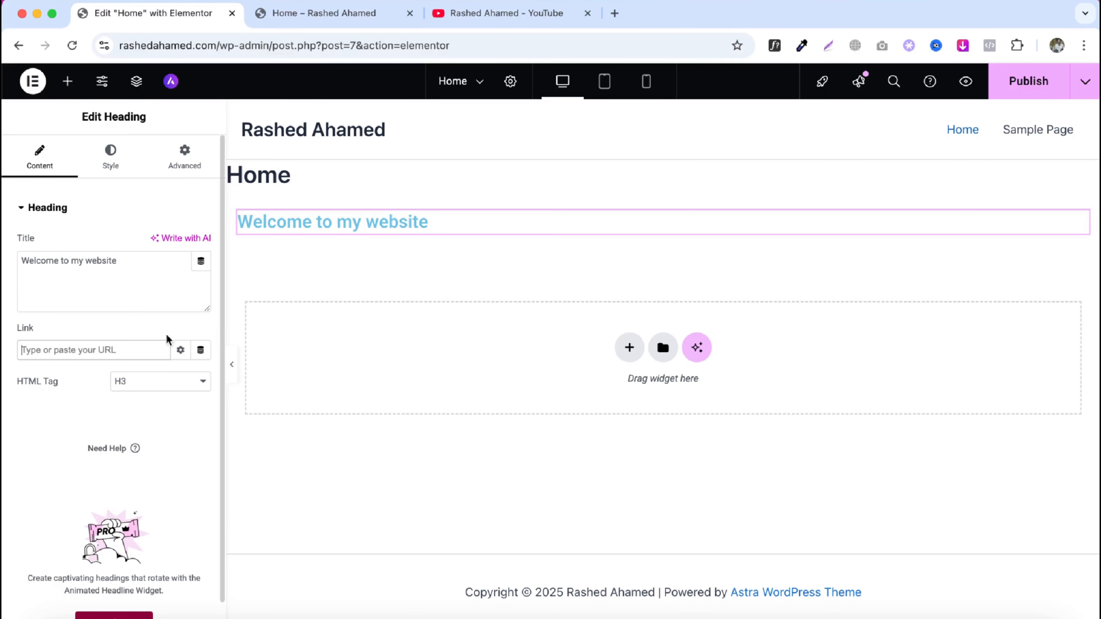
- Try the heading's Center, Right and Justified alignments
left_click(111, 162)
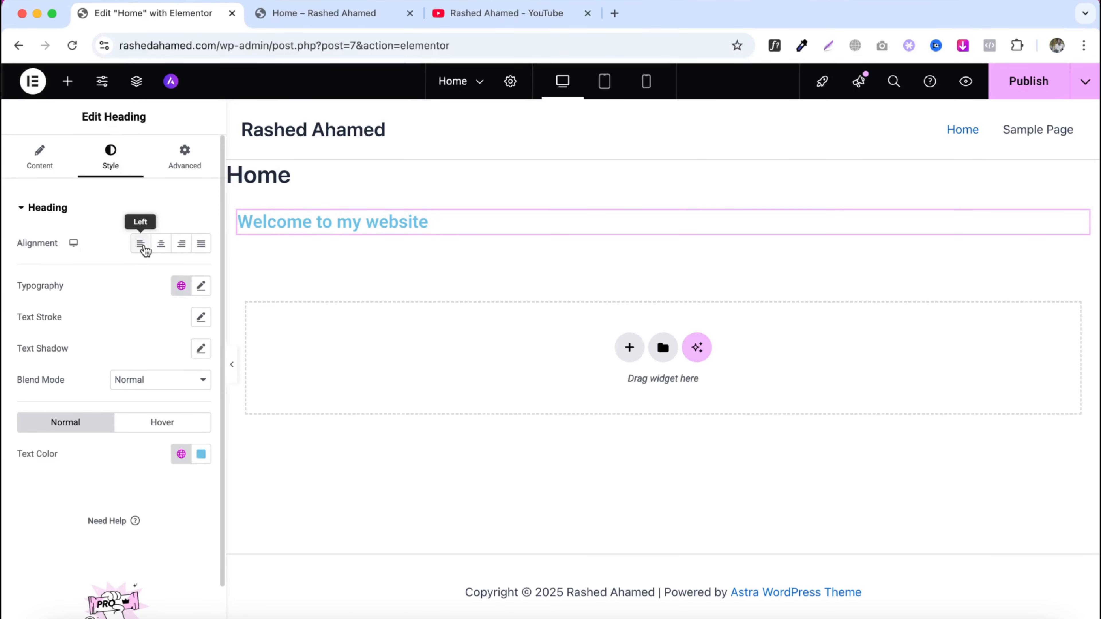
left_click(160, 245)
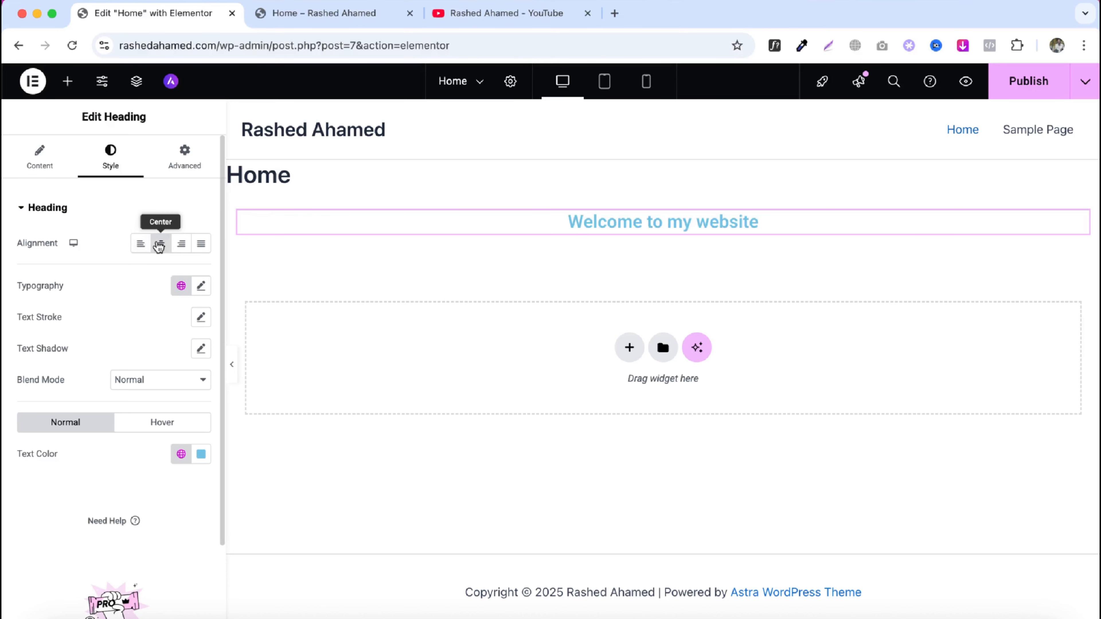
left_click(178, 247)
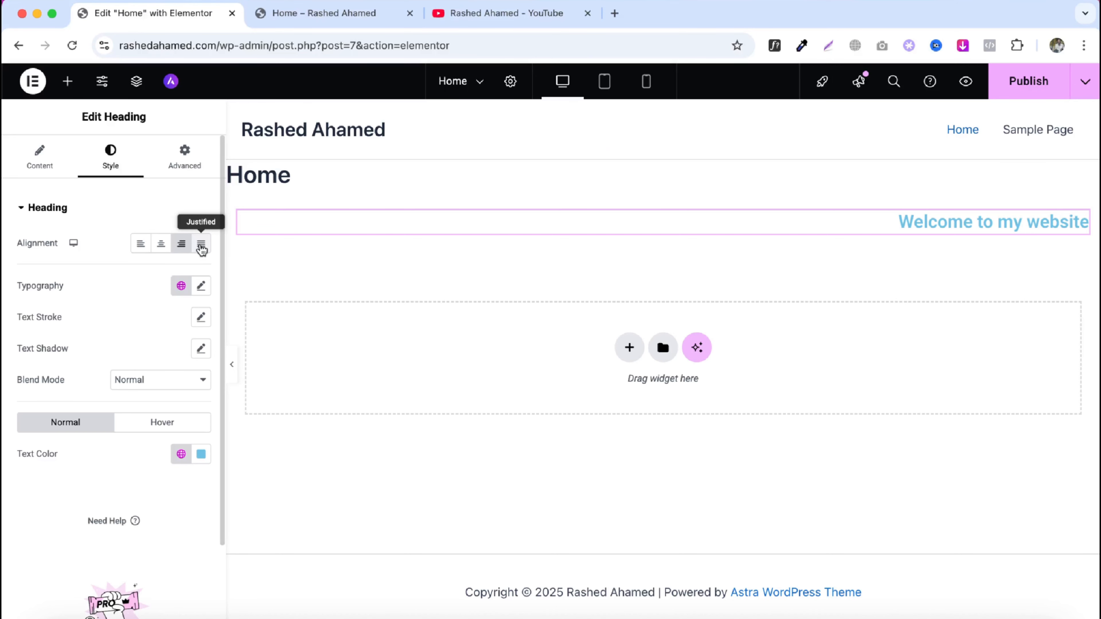
left_click(198, 246)
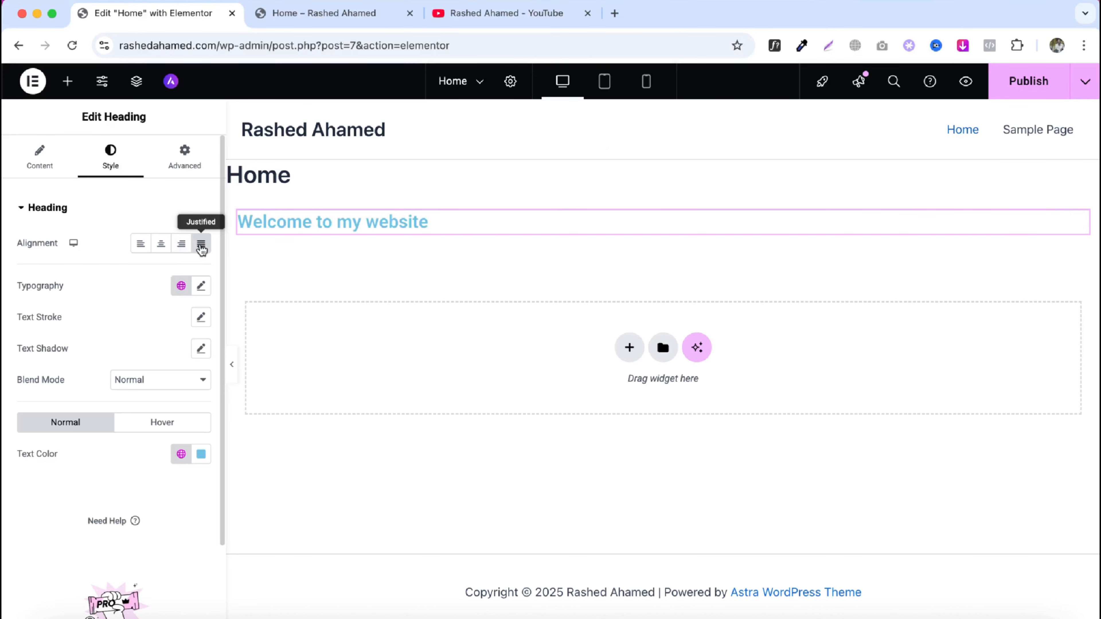
- In a new tab, search for lorem ipsum and copy the first paragraph from lipsum.com
left_click(617, 14)
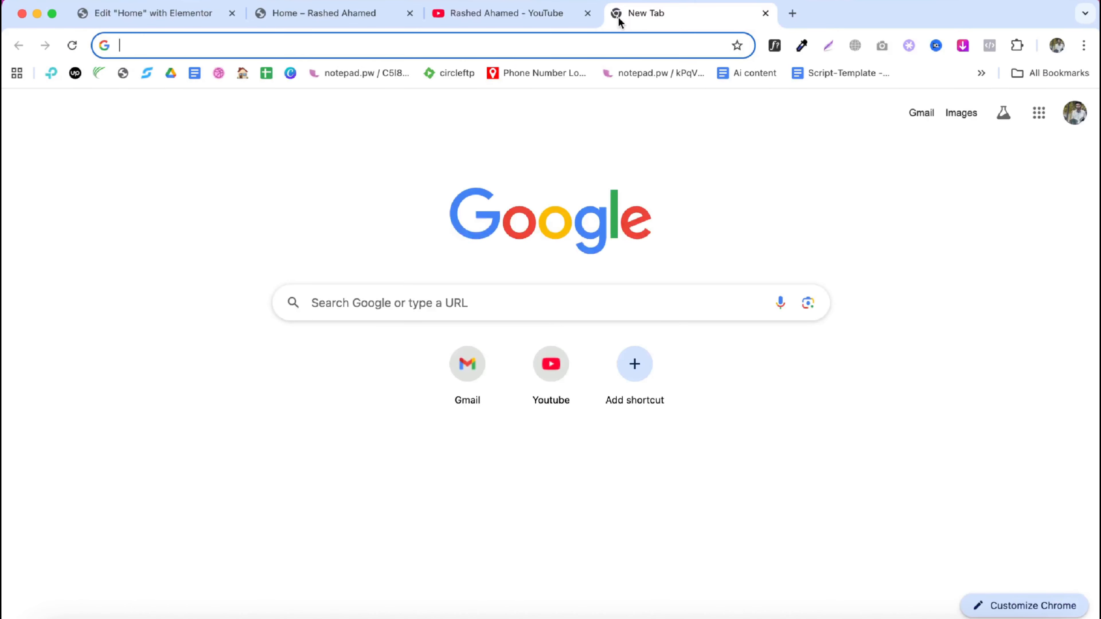
type("lorem ipsum")
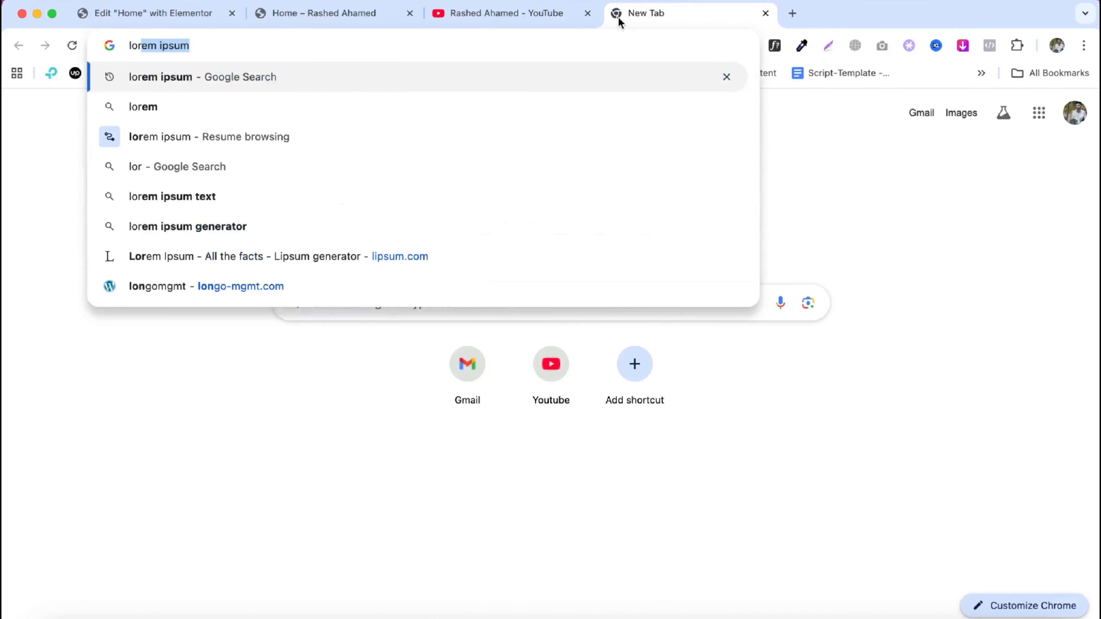
key("Return")
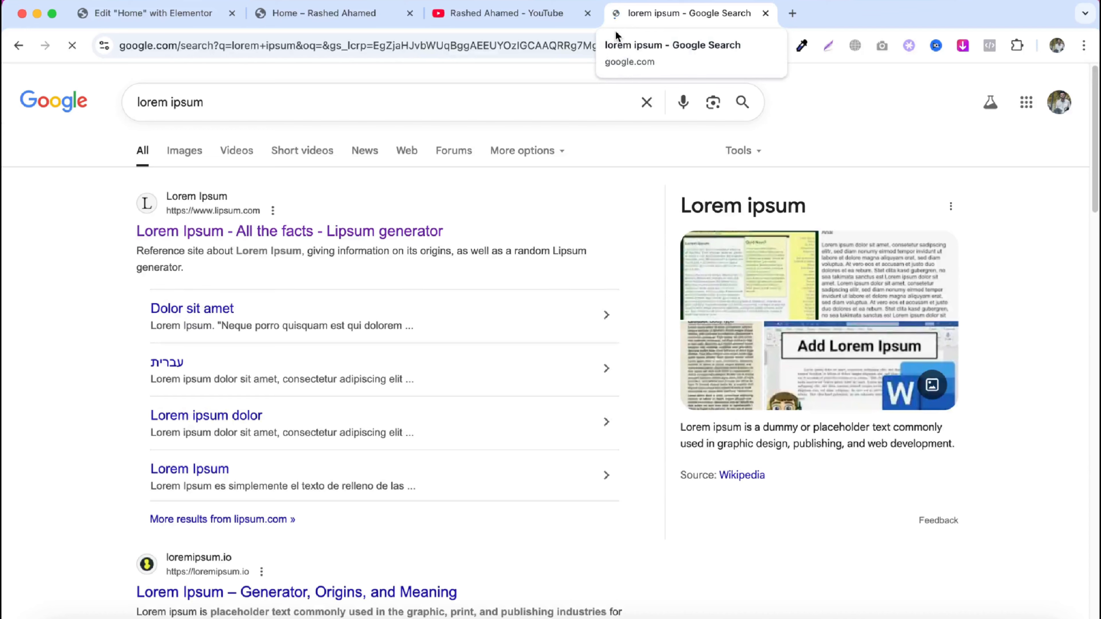
left_click(374, 245)
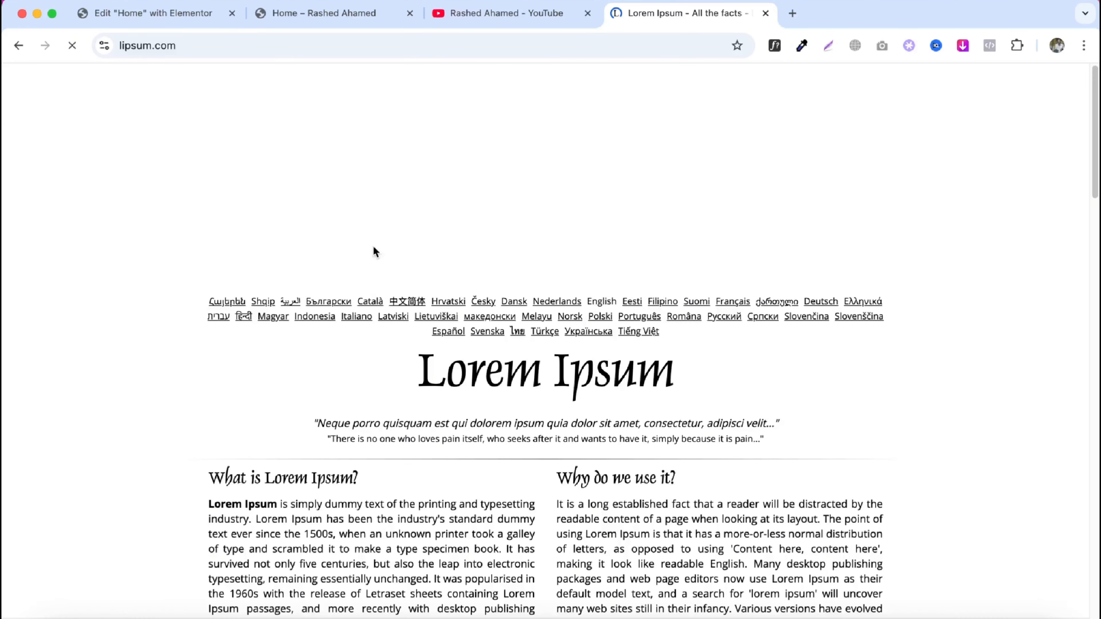
scroll(376, 252, "down", 7)
triple_click(432, 271)
right_click(432, 269)
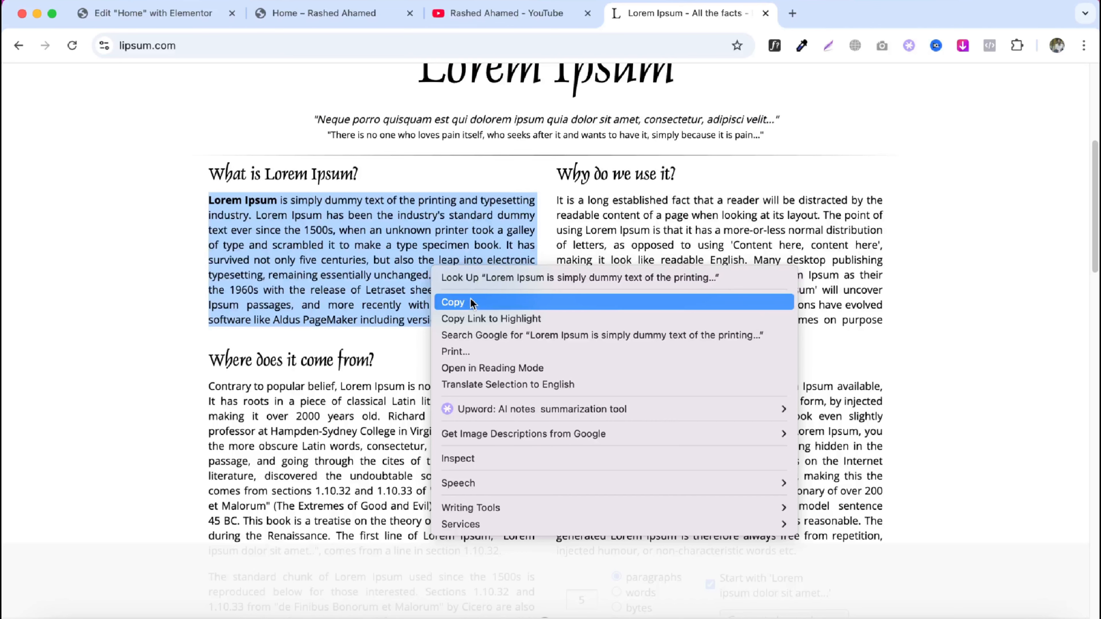
left_click(472, 304)
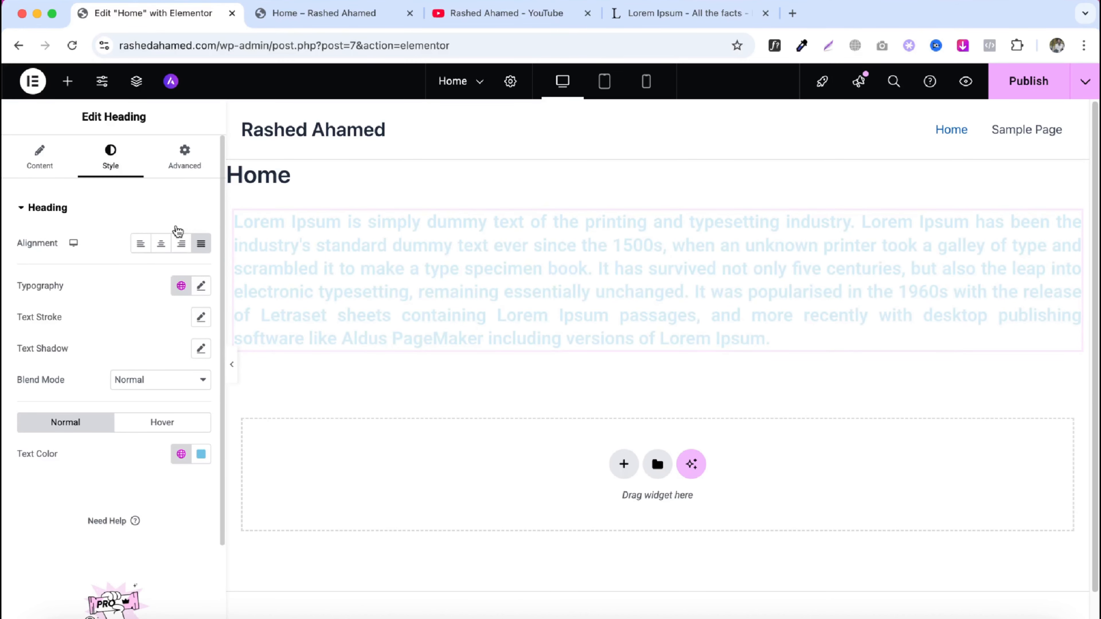
- Switch the lorem ipsum heading's alignment between Left and Justified
left_click(140, 243)
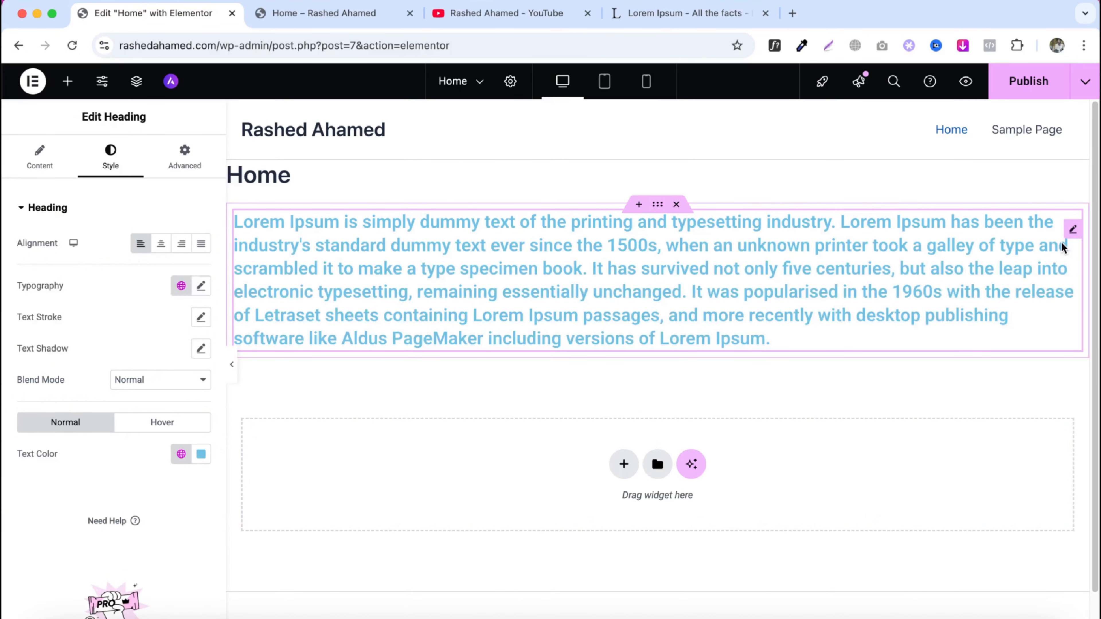
left_click(201, 244)
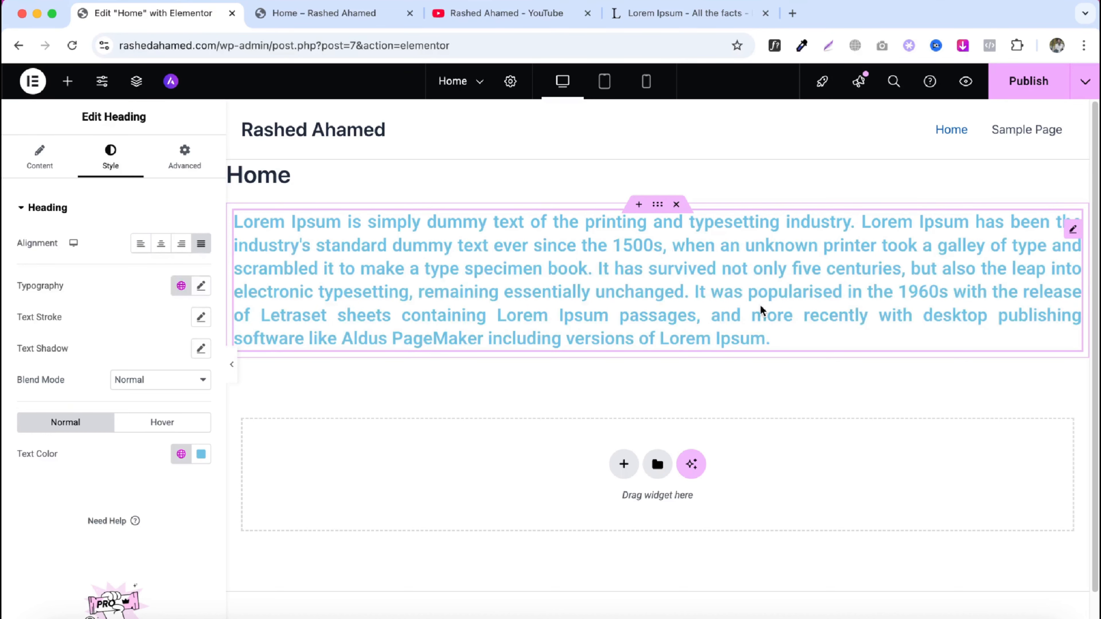
left_click(144, 254)
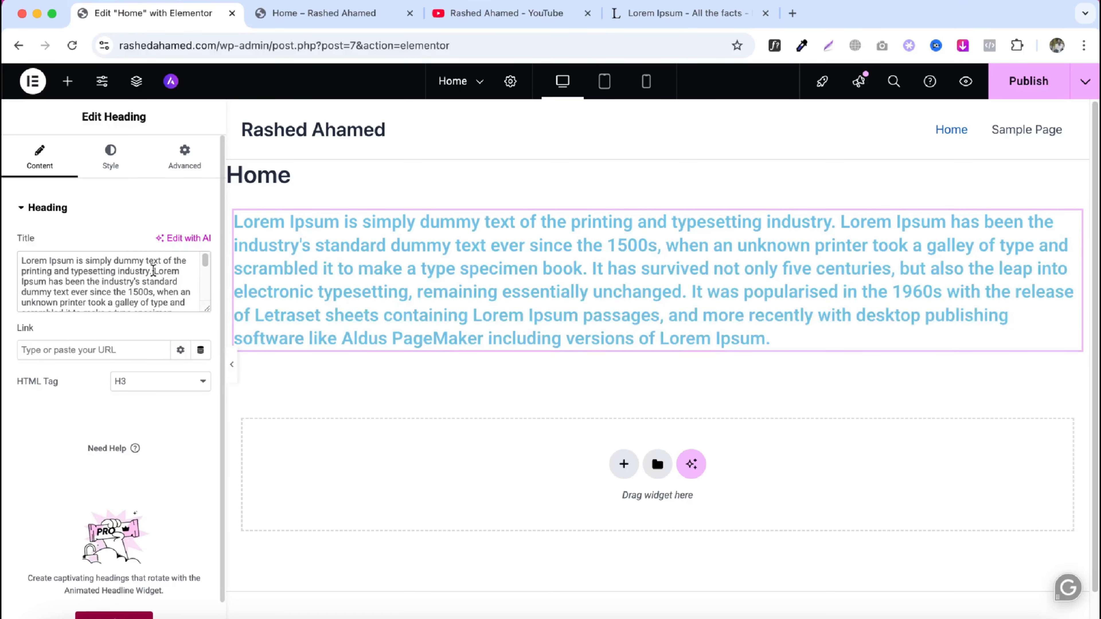
- Replace the heading's title with Welcome to my website
key("super+a")
type("Welcome")
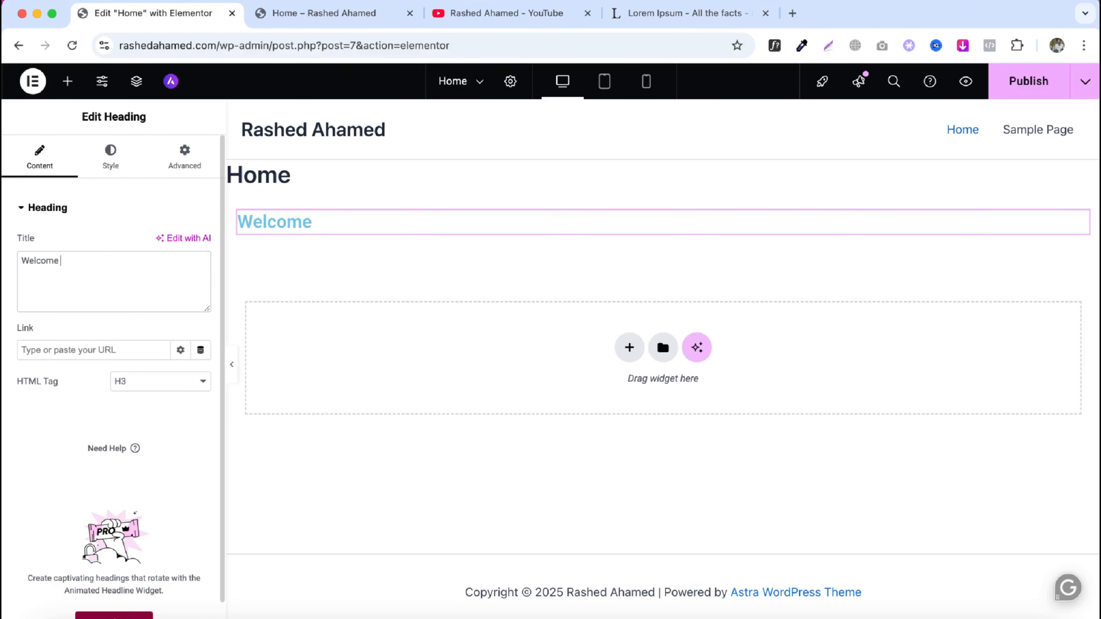
type("to my website")
- Open the heading's typography settings and set the font family to Poppins
left_click(111, 158)
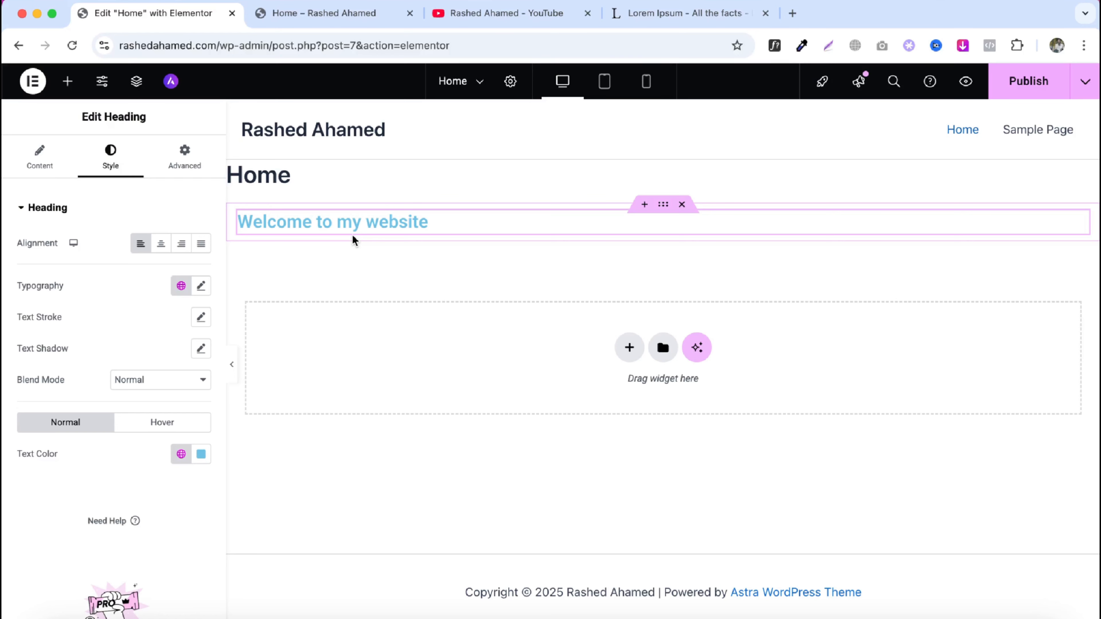
left_click(201, 285)
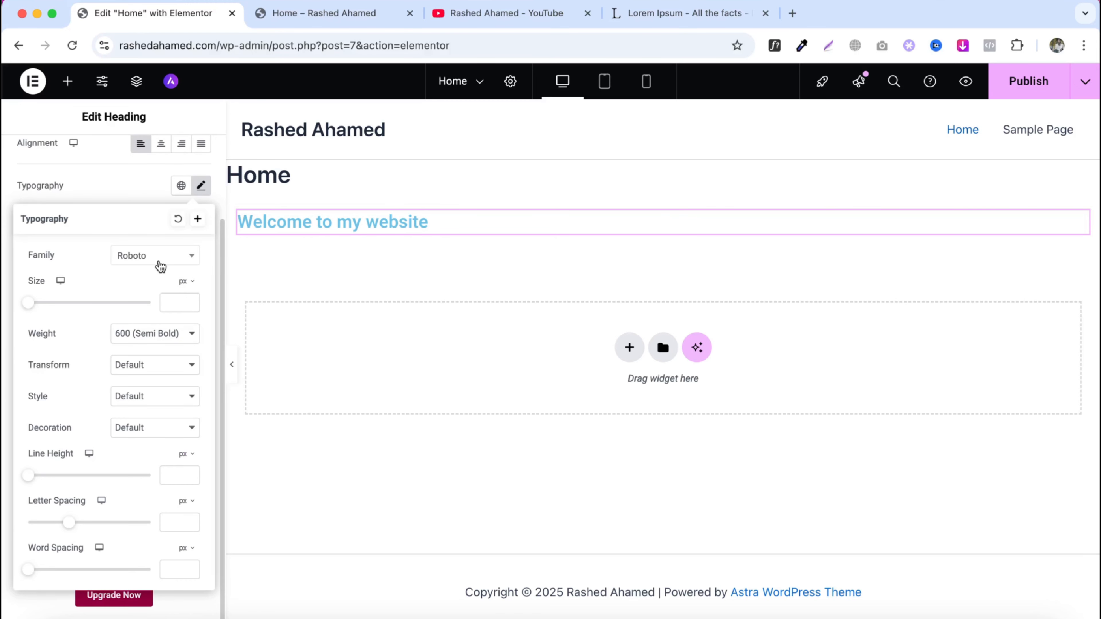
left_click(142, 364)
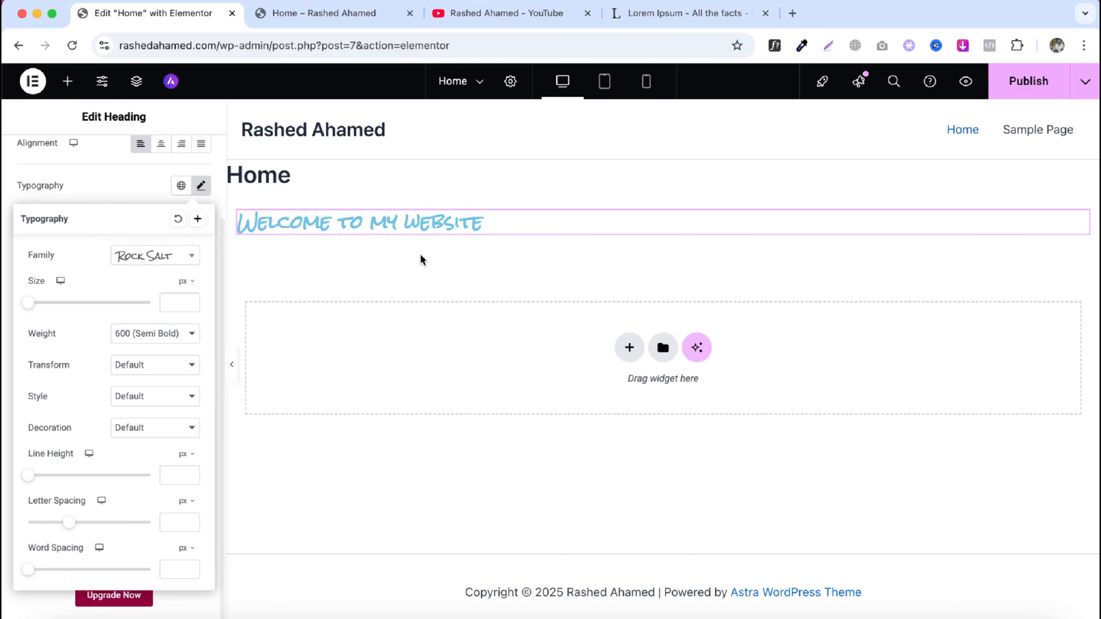
left_click(155, 256)
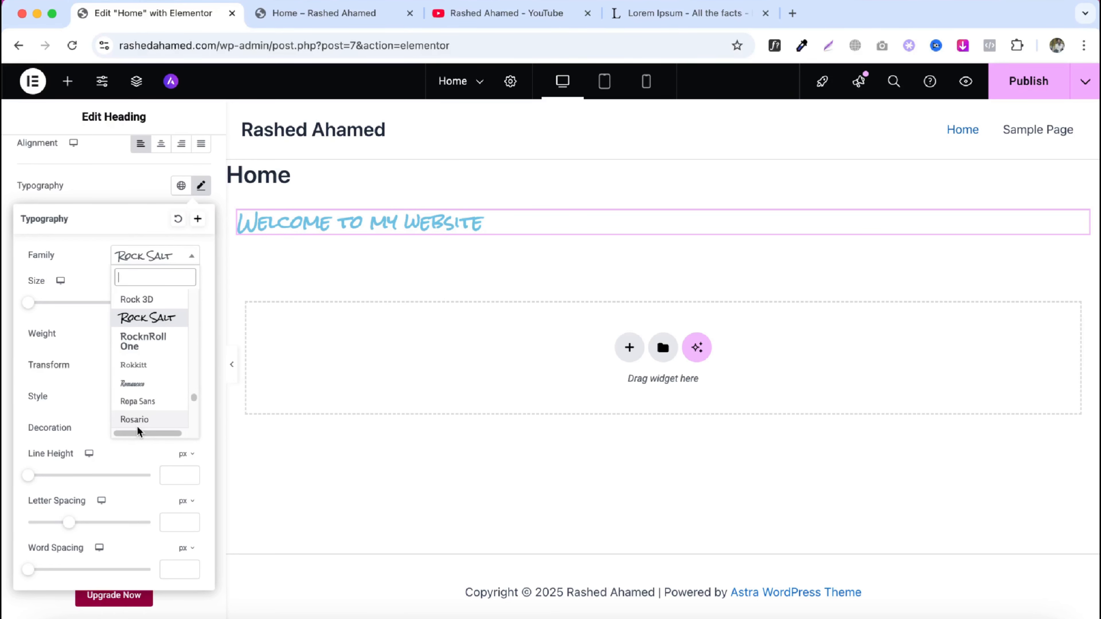
type("pop")
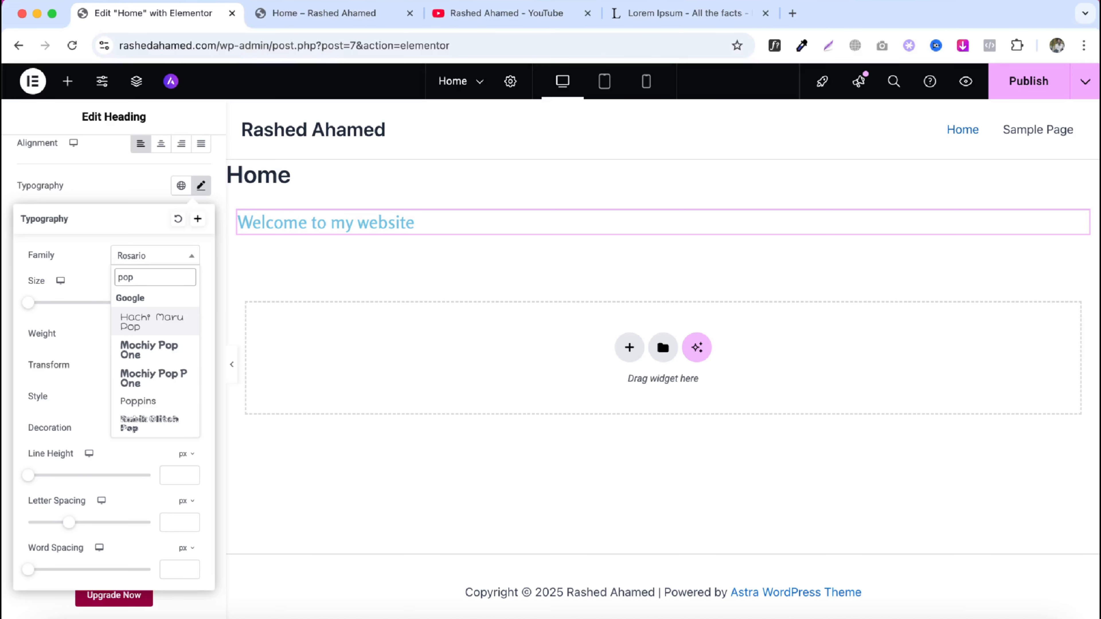
left_click(138, 402)
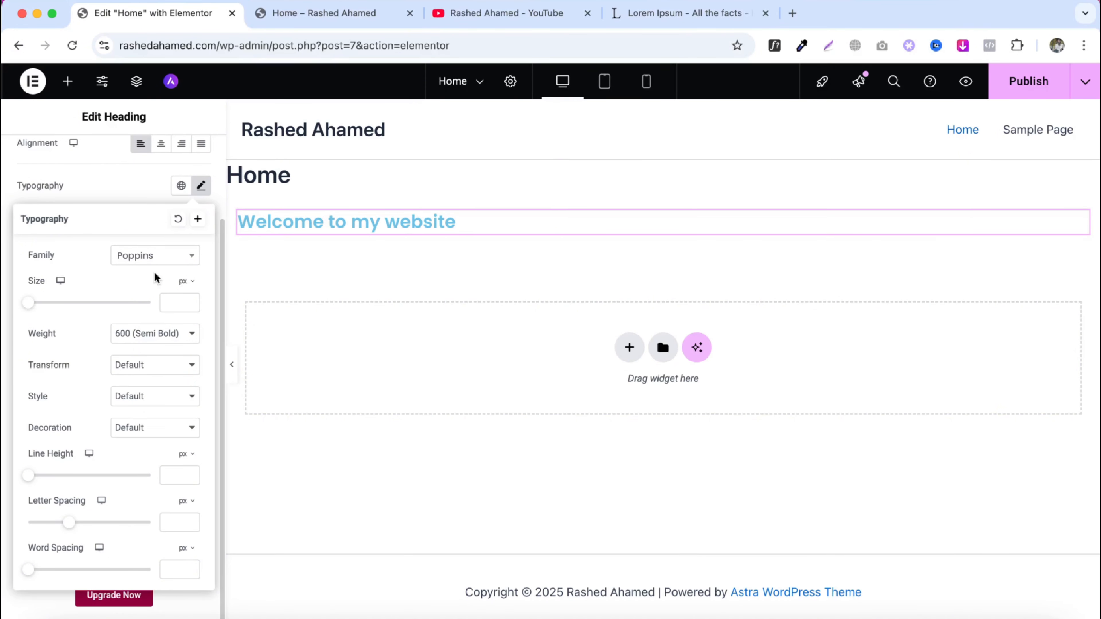
- Set the heading's font size to 54 px and try the 900 (Black) and 200 (Extra Light) weights
left_click(71, 303)
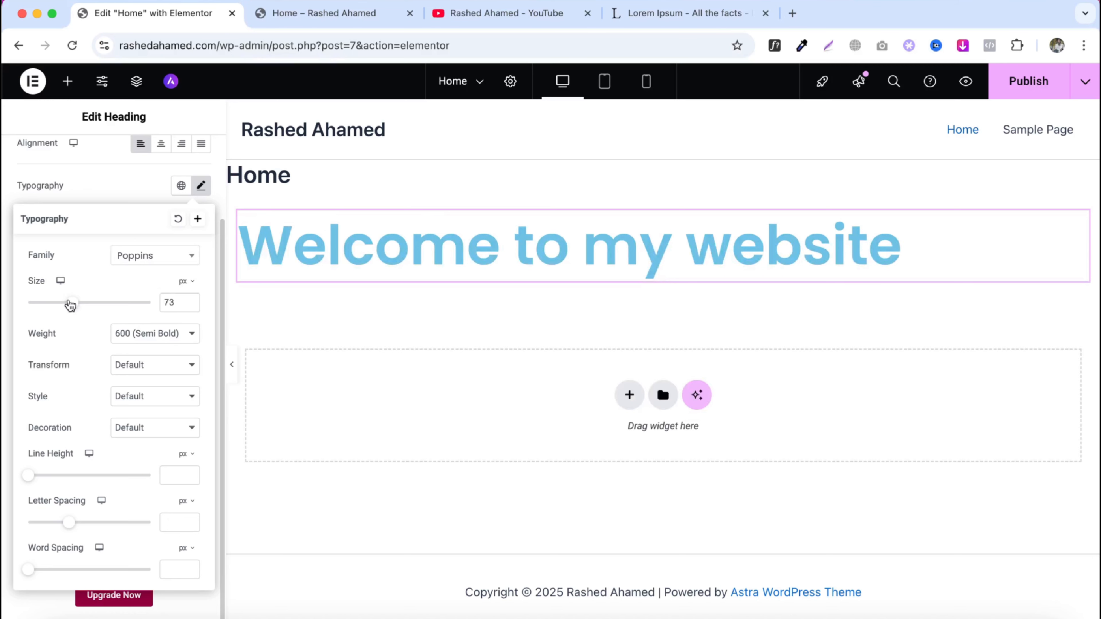
left_click_drag(71, 304, 61, 303)
left_click(175, 342)
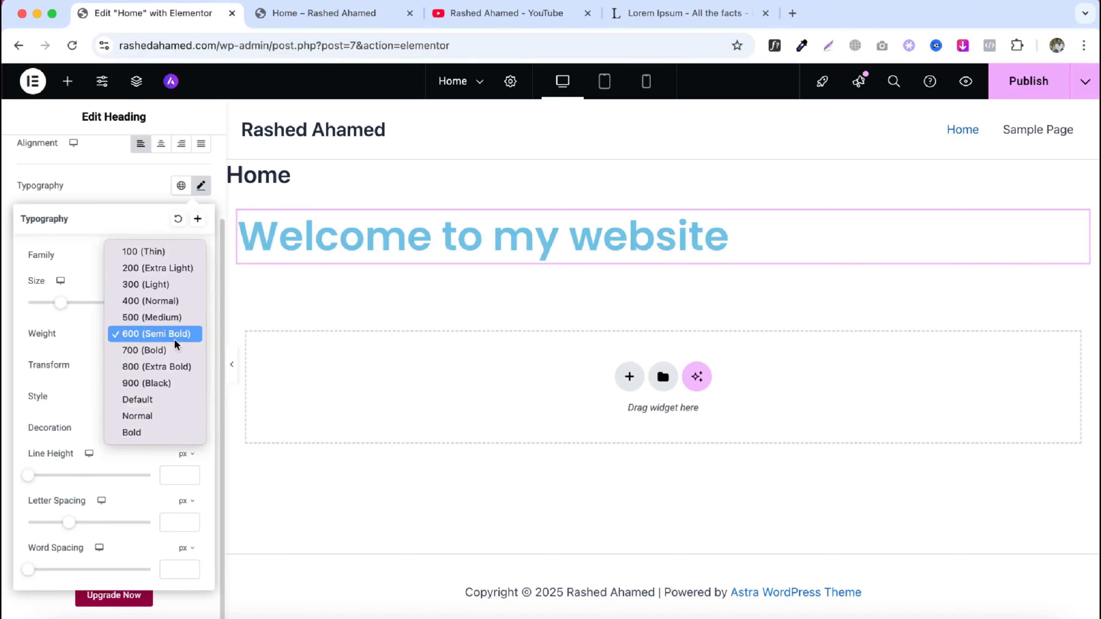
left_click(147, 383)
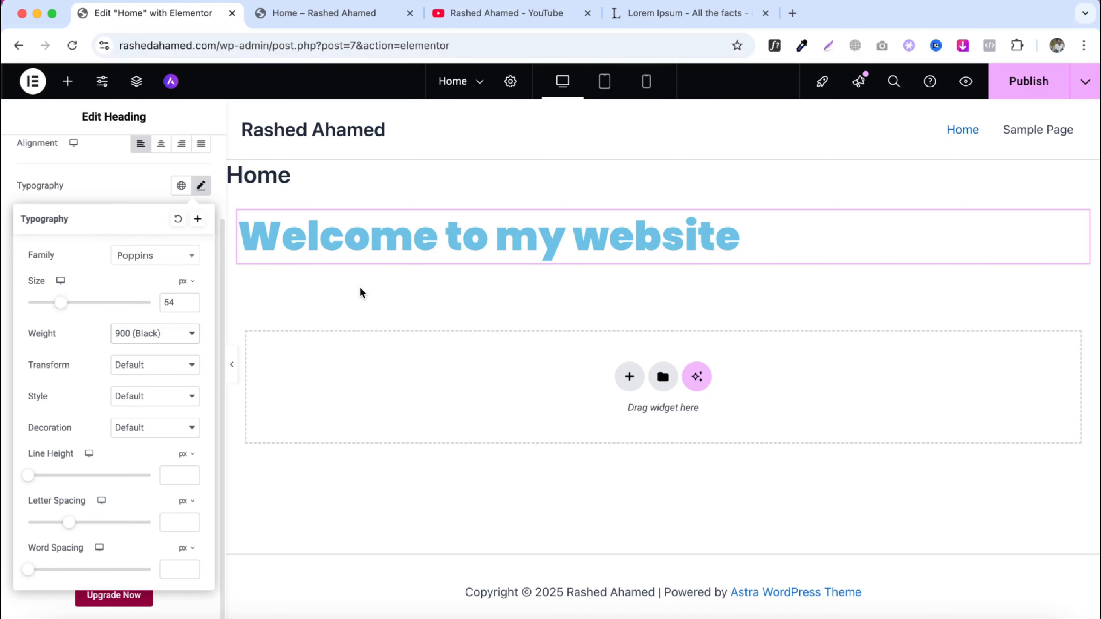
left_click(155, 334)
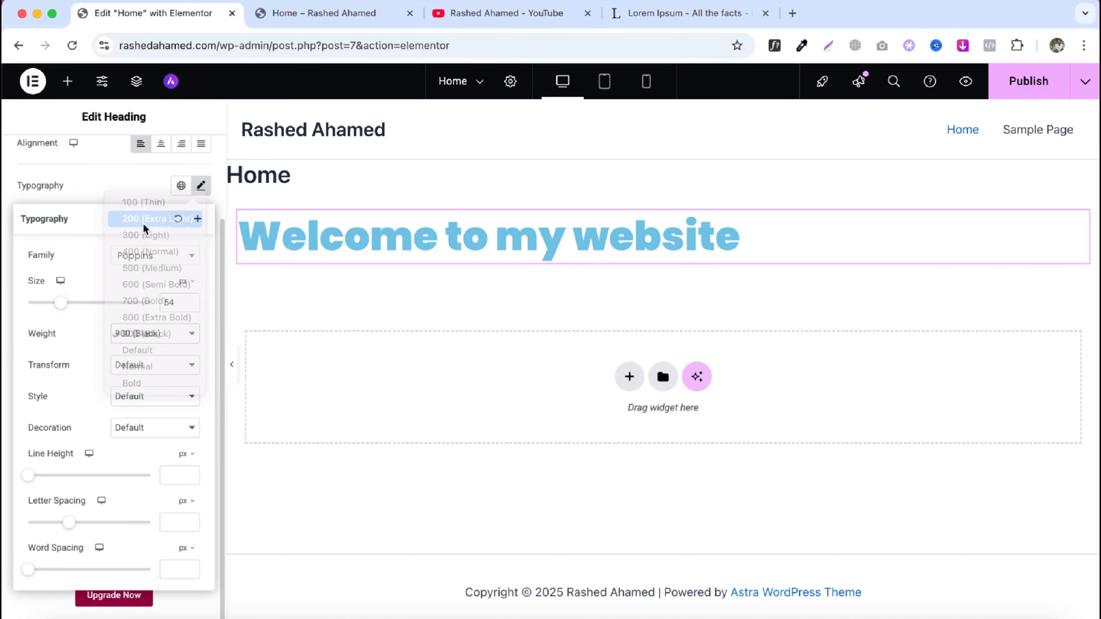
left_click(143, 223)
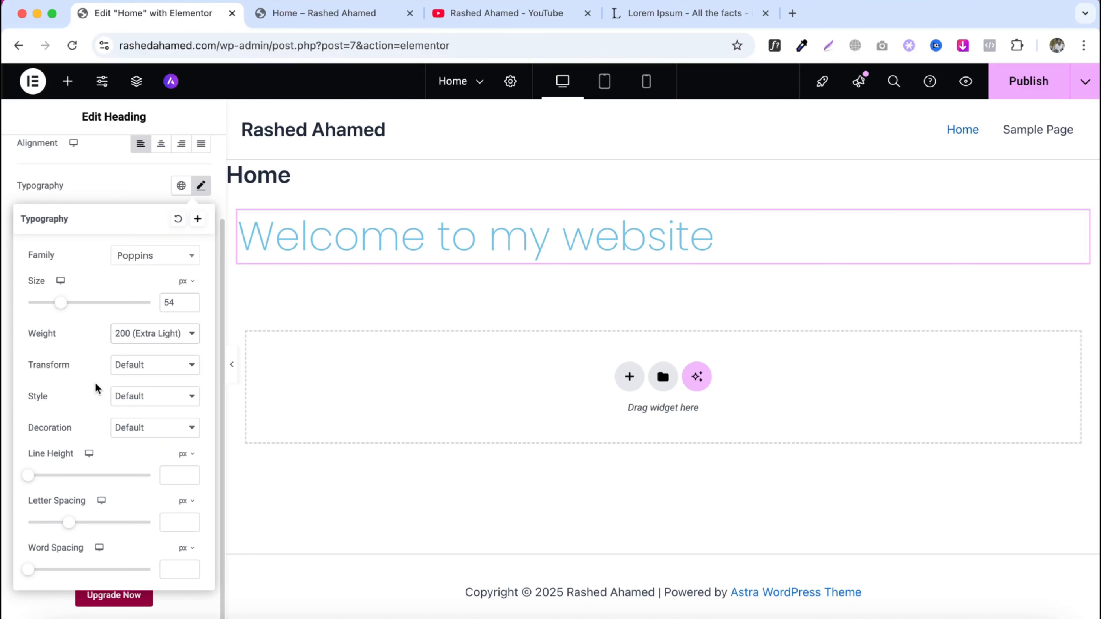
- Try Uppercase and Lowercase text transforms, settling on Capitalize for the heading
left_click(116, 367)
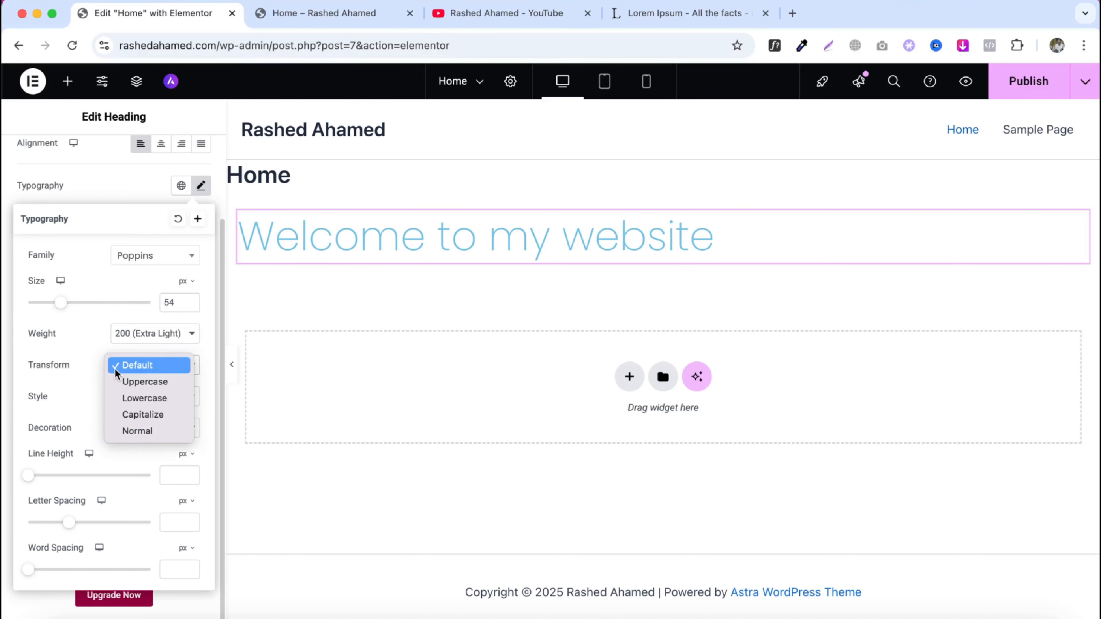
left_click(143, 385)
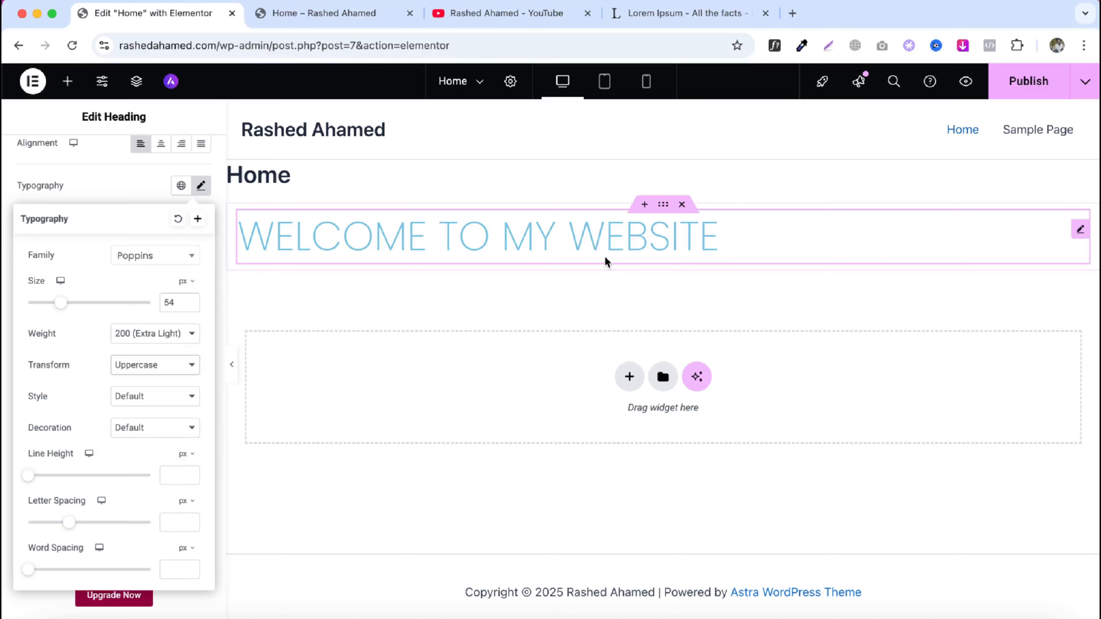
left_click(134, 368)
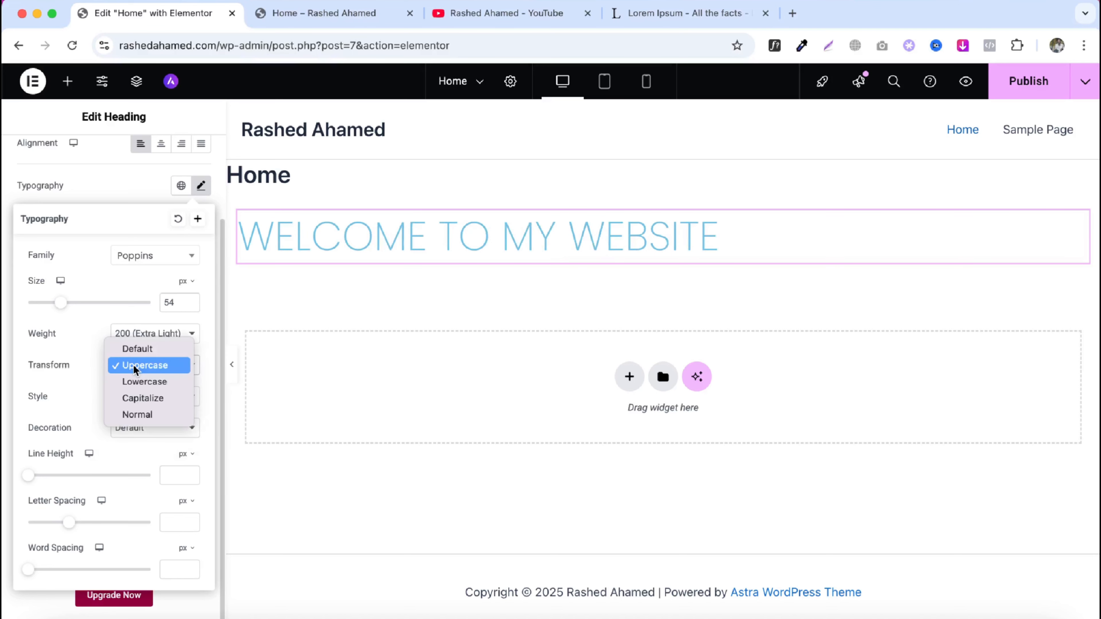
left_click(144, 381)
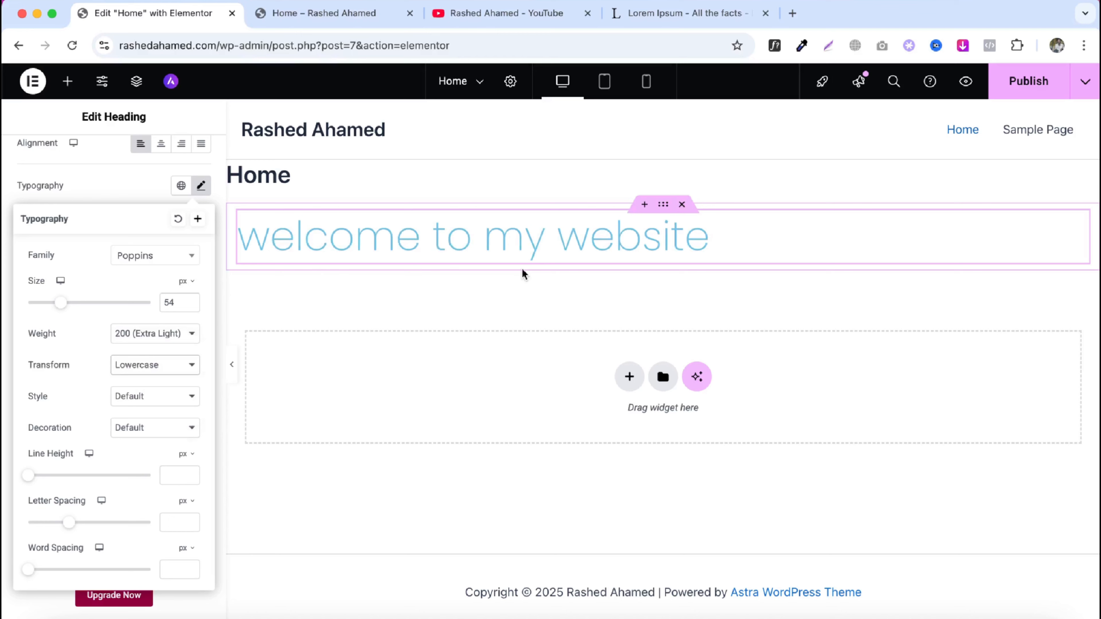
left_click(131, 368)
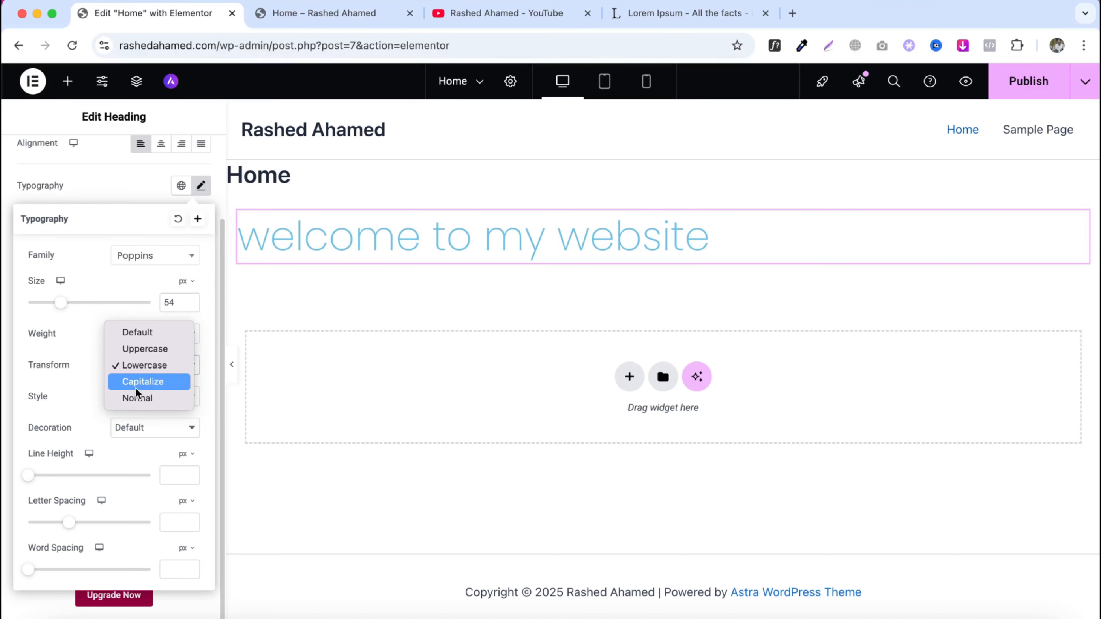
left_click(136, 388)
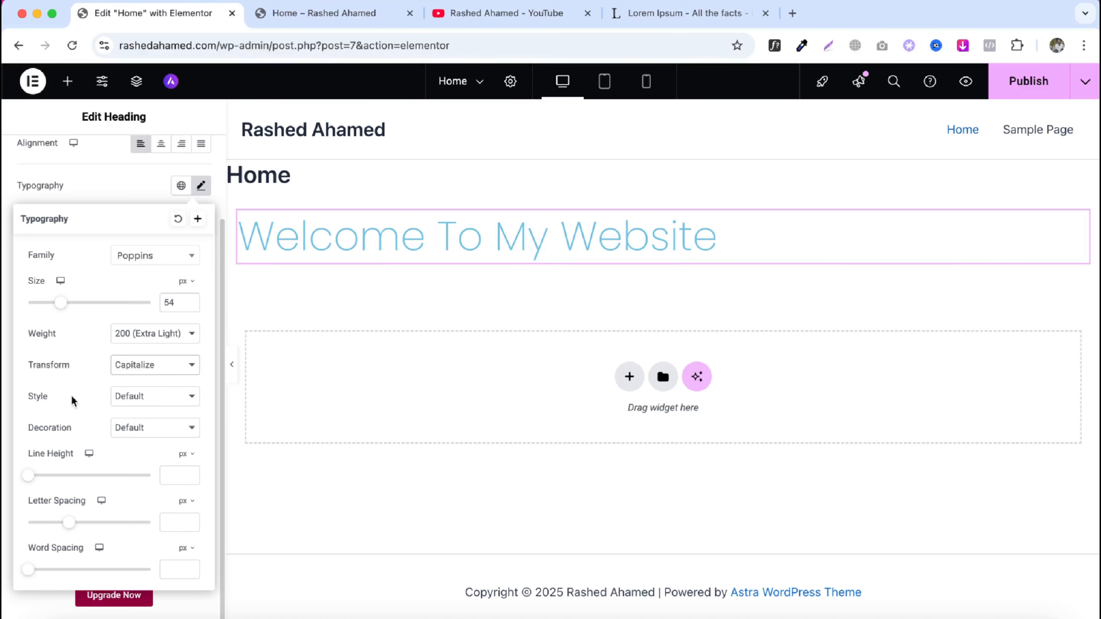
- Try the Italic font style on the heading, then set the style back to Default
left_click(137, 397)
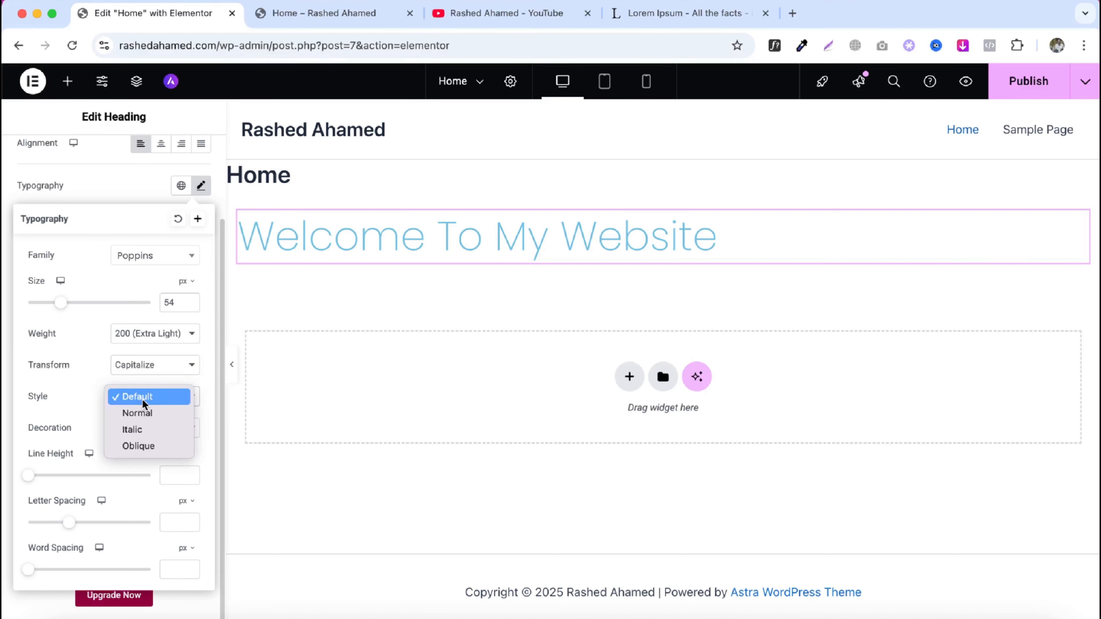
left_click(134, 430)
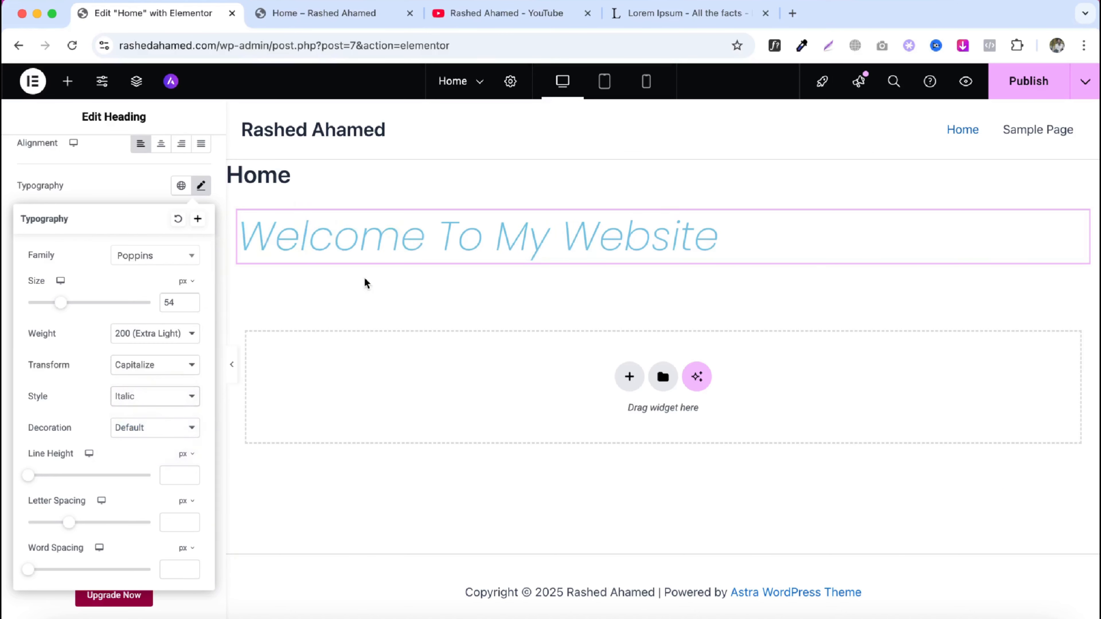
left_click(143, 397)
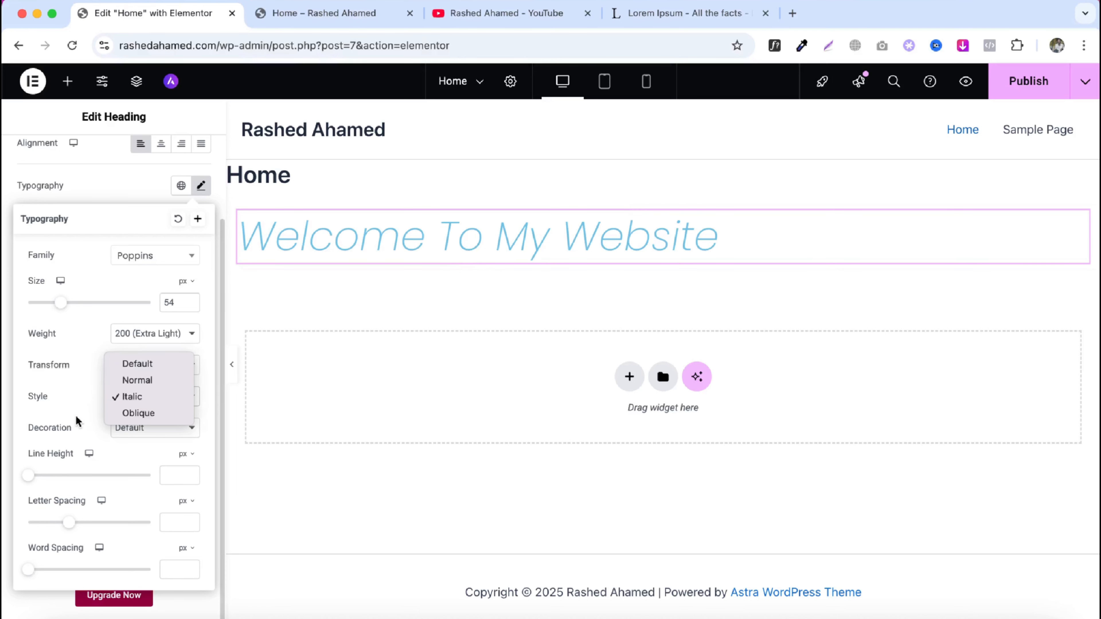
left_click(143, 365)
- Set the heading's weight to 600 (Semi Bold) and its line height to 15 px
left_click(149, 340)
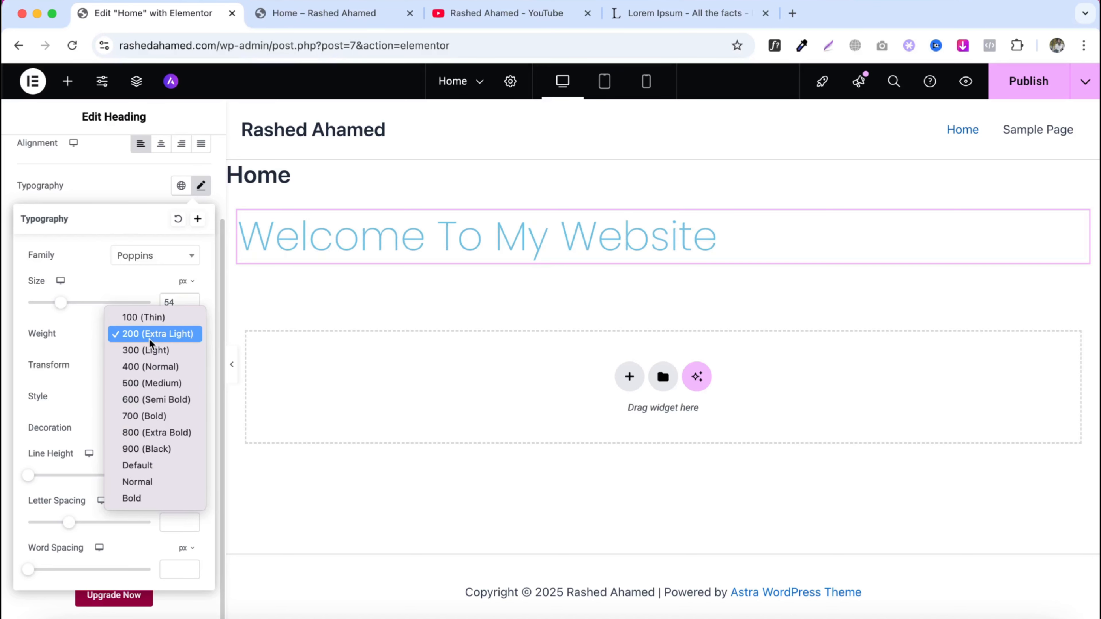
left_click(152, 399)
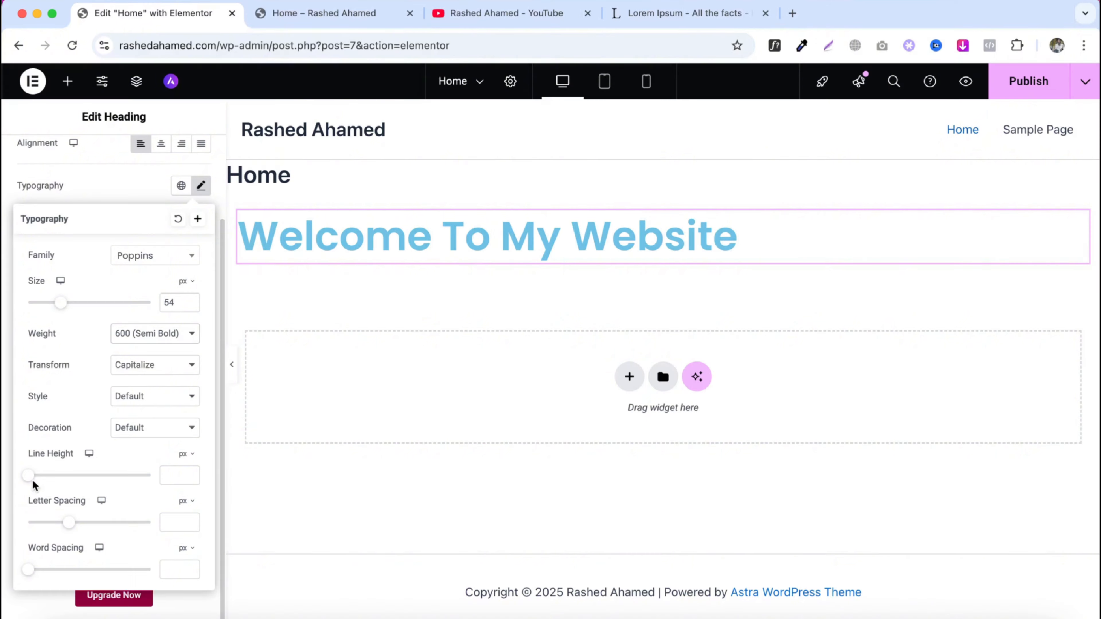
left_click_drag(28, 475, 51, 477)
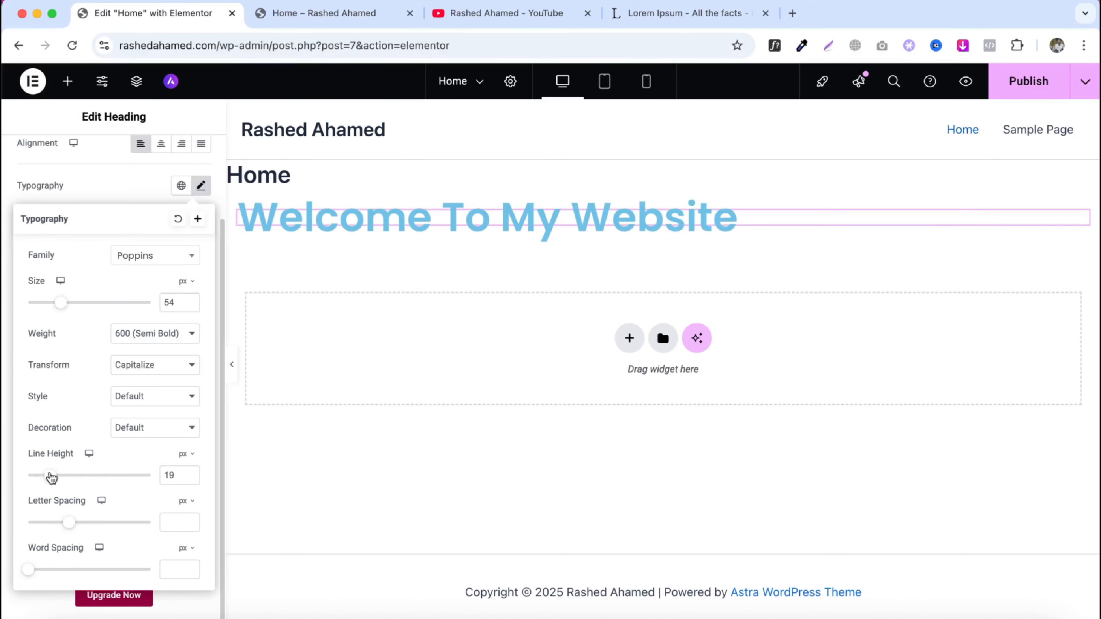
- Copy the selected lorem ipsum paragraph from lipsum.com and paste it as the heading's title
left_click(702, 13)
right_click(324, 251)
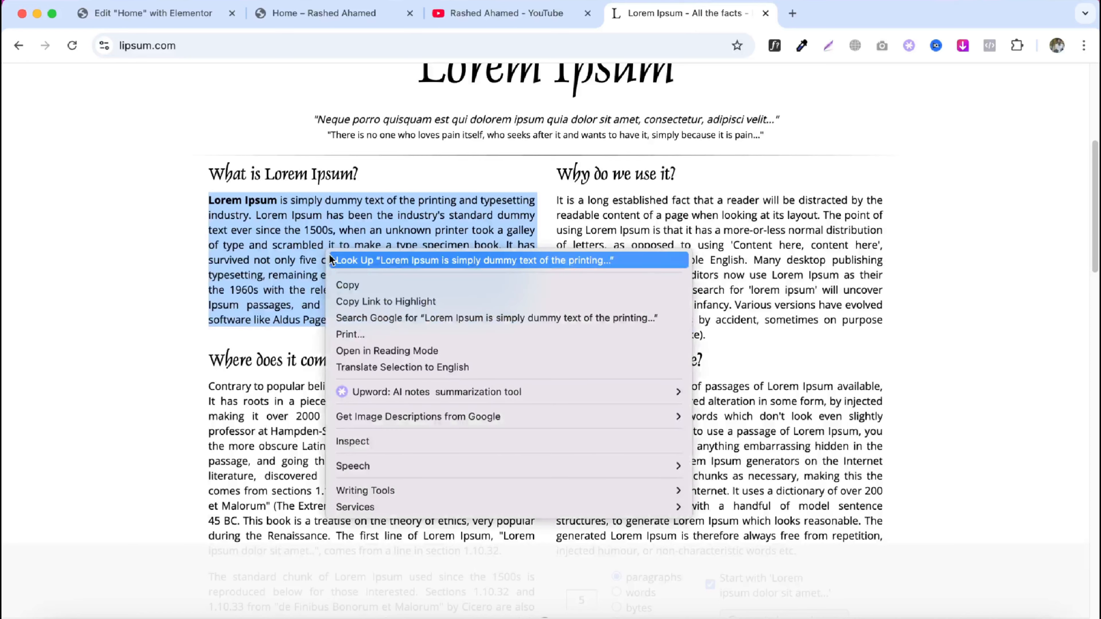
left_click(362, 282)
left_click(152, 13)
scroll(108, 186, "up", 3)
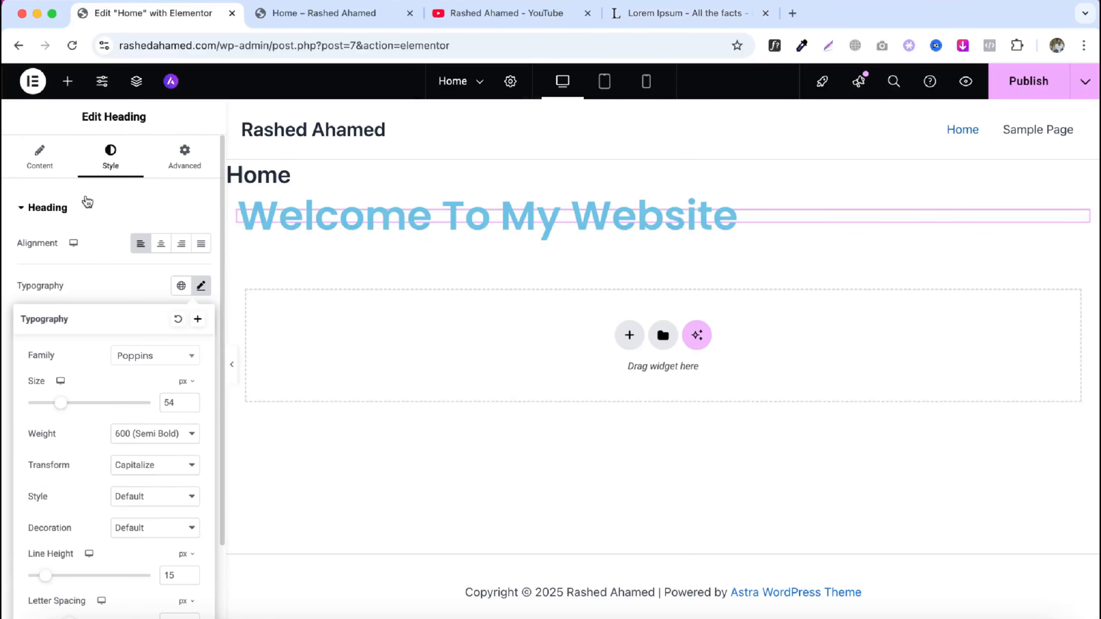
left_click(42, 172)
left_click(136, 259)
key("super+a")
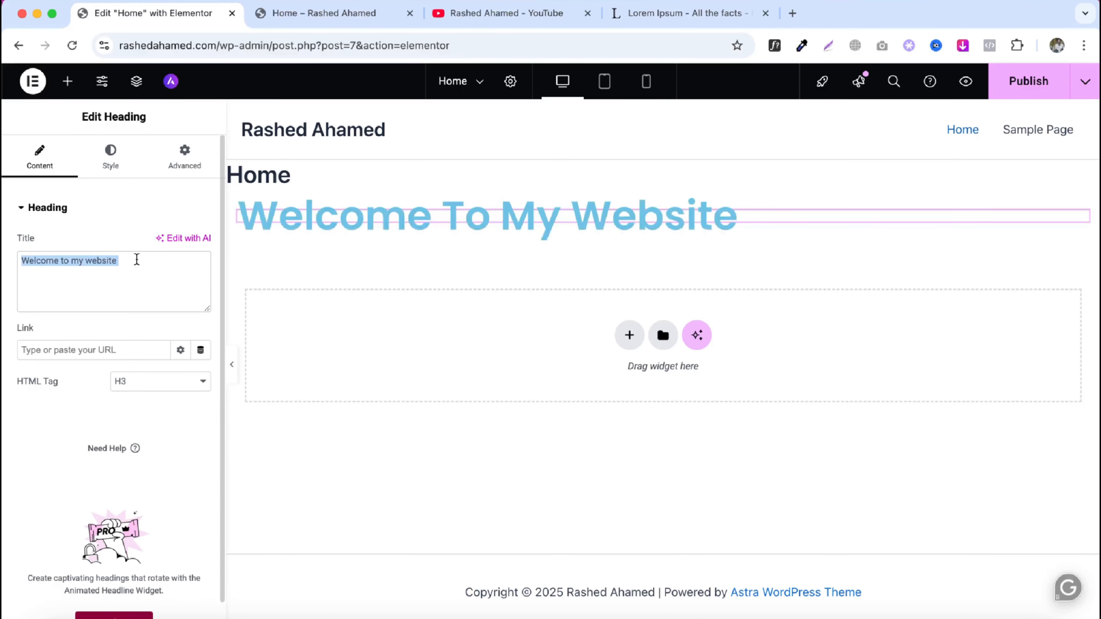
key("super+v")
- Set the heading's line height to 68 px
left_click(116, 174)
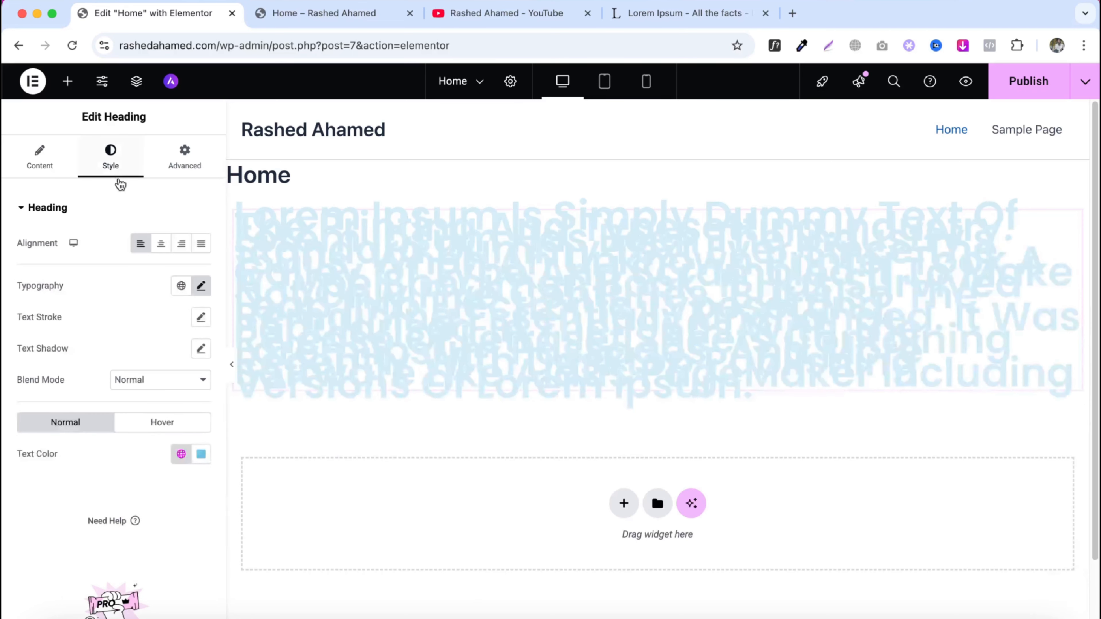
left_click(201, 285)
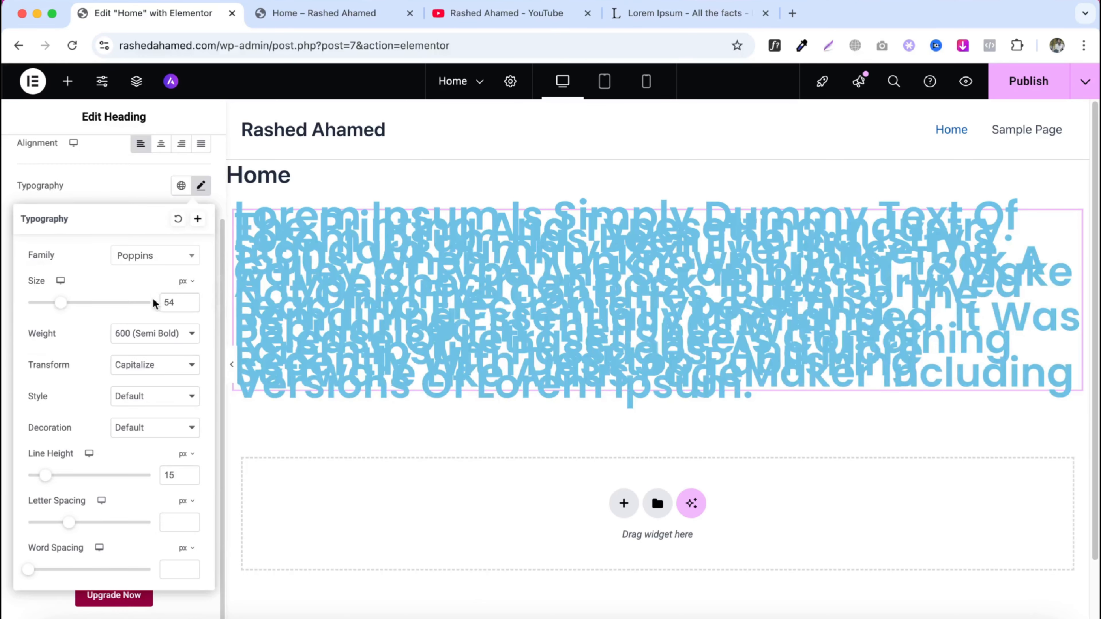
left_click_drag(45, 476, 112, 477)
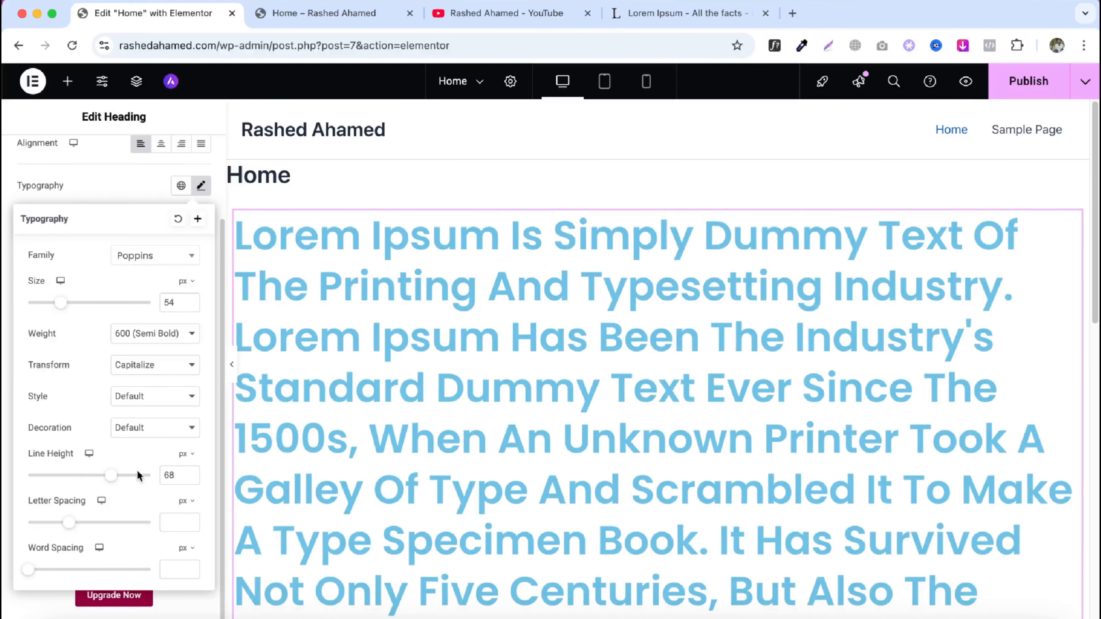
- Replace the heading's title text with "Welcome to my website"
scroll(557, 345, "down", 5)
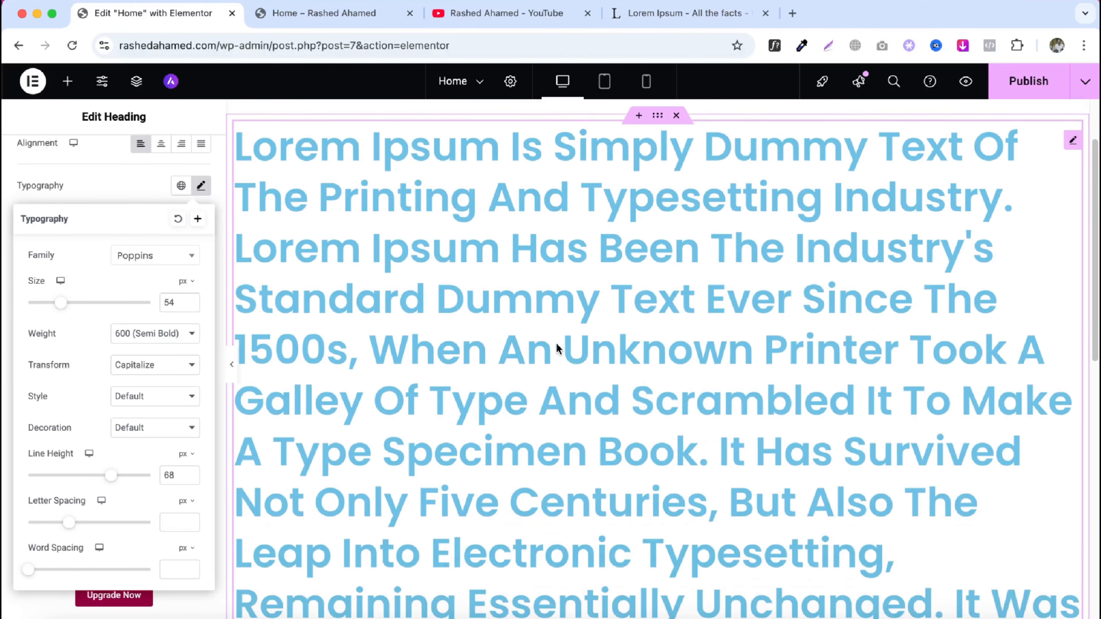
scroll(160, 437, "up", 3)
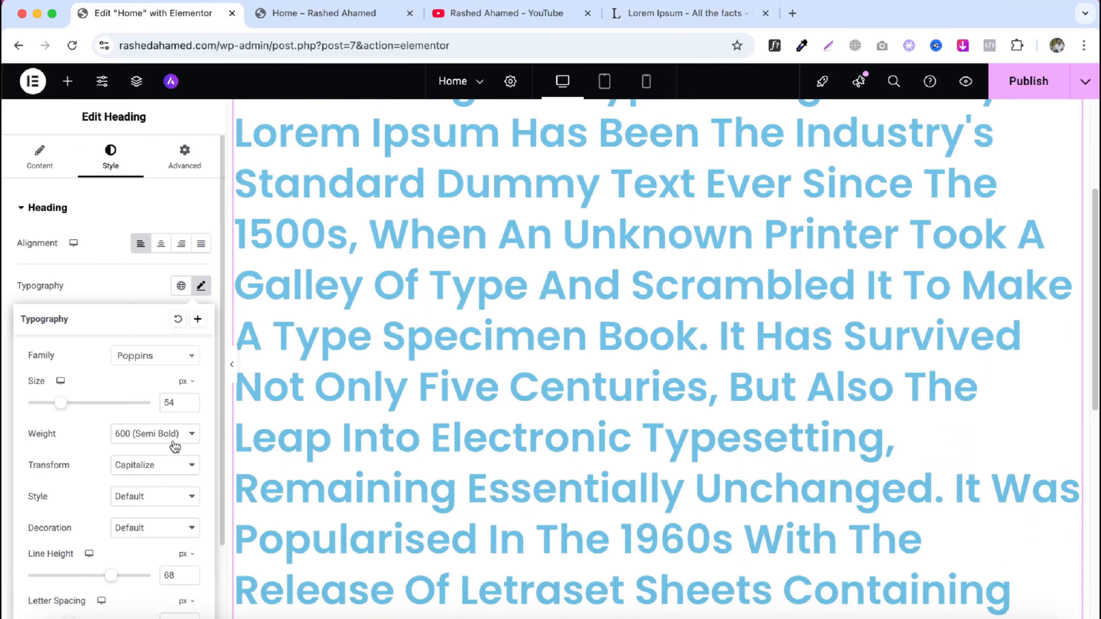
left_click(40, 161)
left_click(139, 291)
key("super+a")
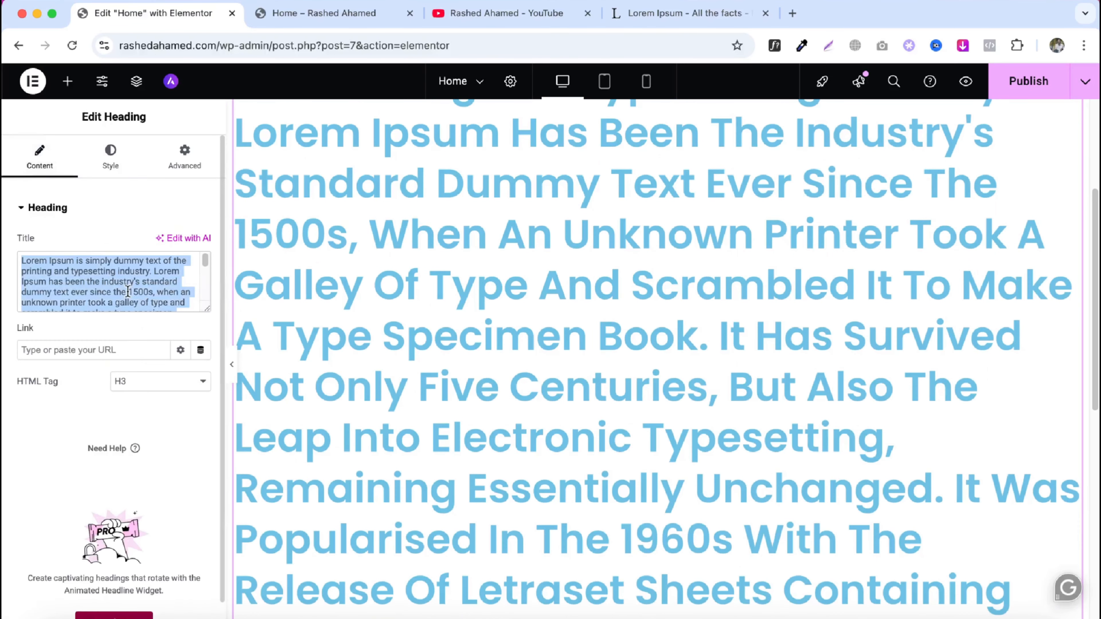
key("BackSpace")
key("super+v")
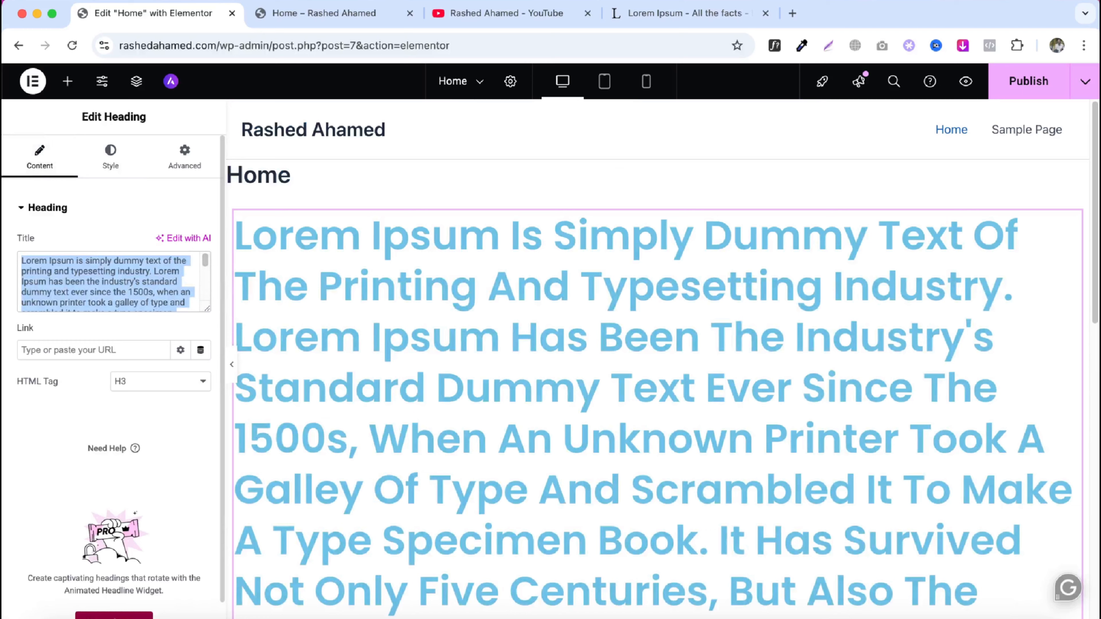
key("BackSpace")
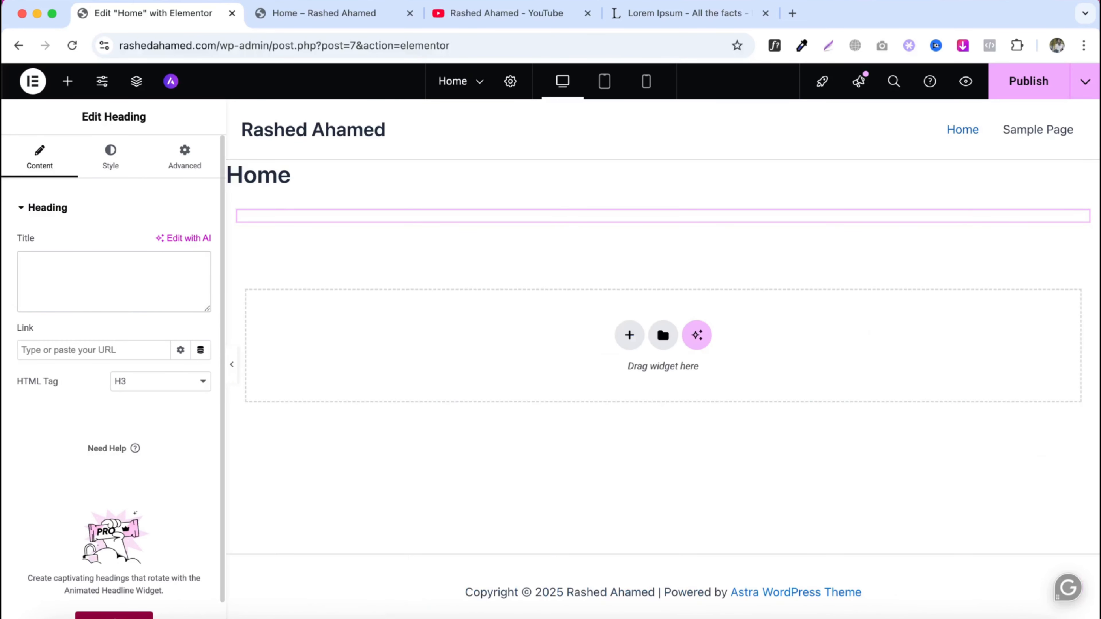
type("Welcome to")
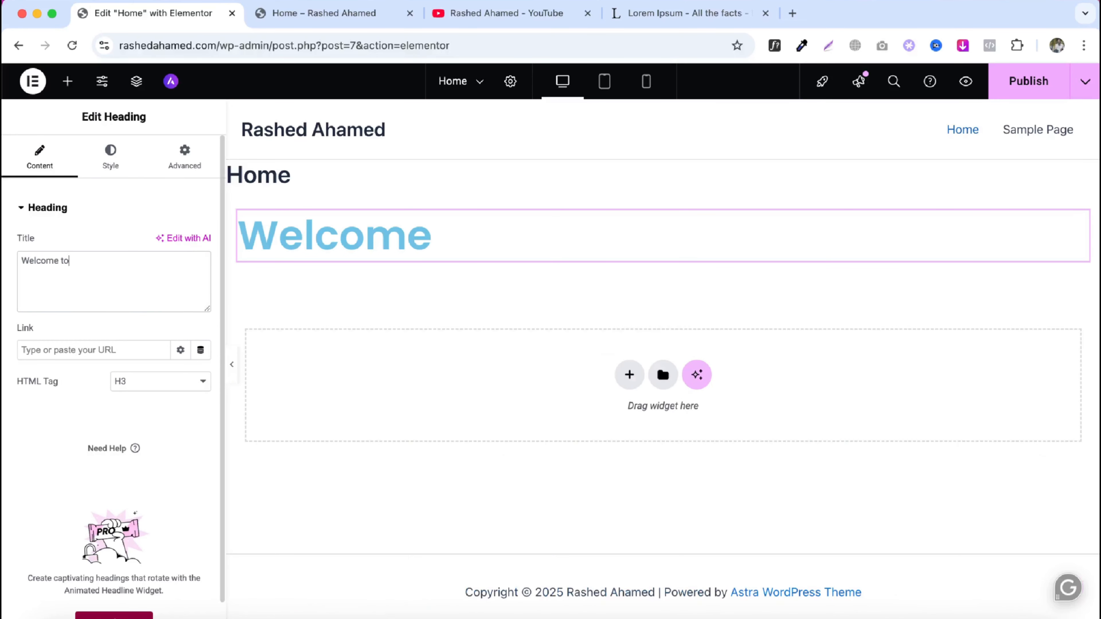
type(" my ")
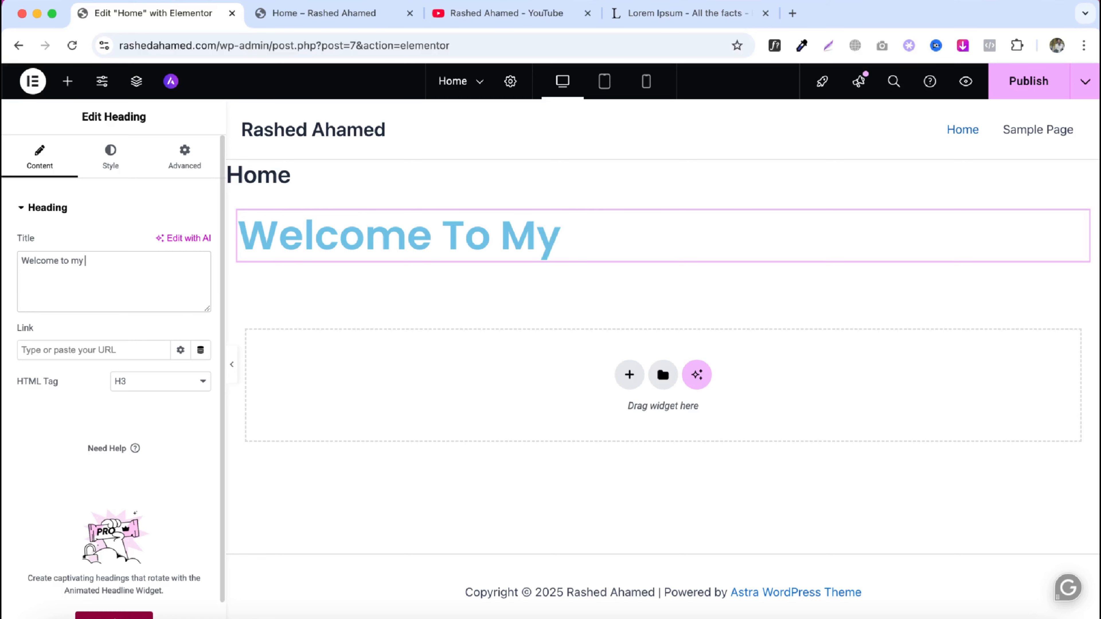
type("website")
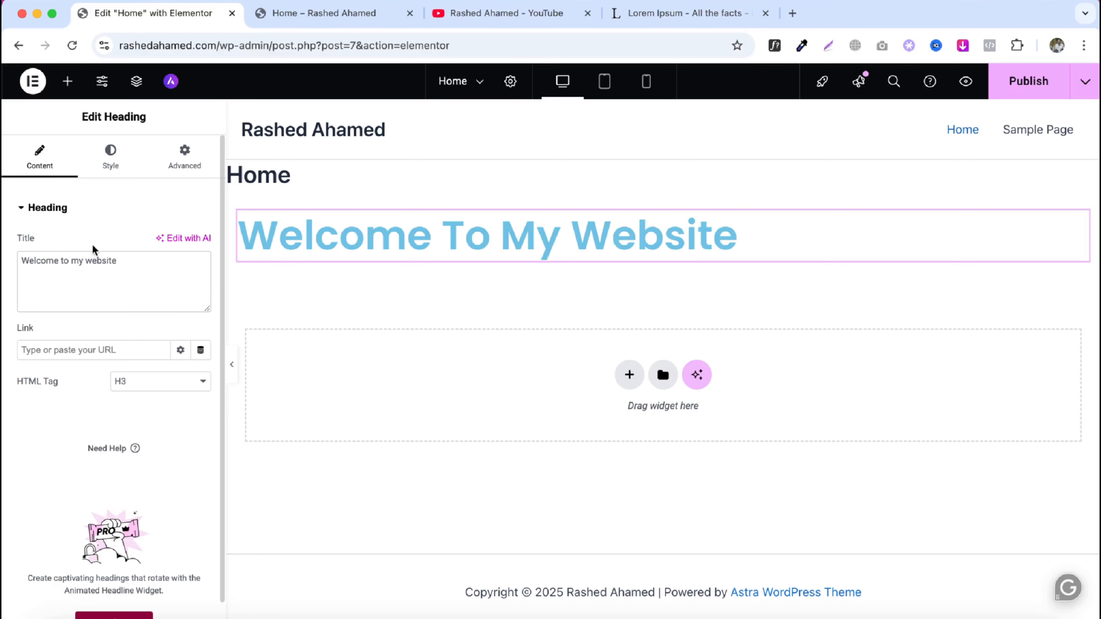
- Adjust the heading typography to line height 53 px, letter spacing 0.5 px and word spacing 27 px
left_click(109, 170)
left_click(202, 287)
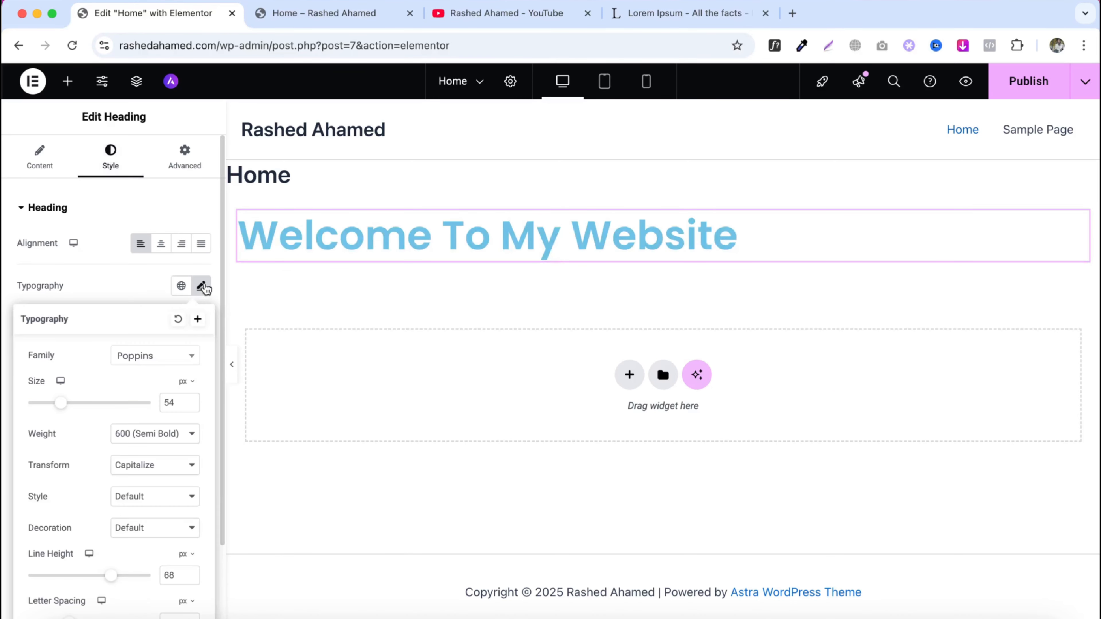
scroll(127, 408, "down", 3)
mouse_move(109, 475)
left_mouse_down()
mouse_move(79, 484)
mouse_move(93, 479)
left_mouse_up()
mouse_move(74, 527)
left_mouse_down()
mouse_move(118, 529)
mouse_move(76, 533)
left_mouse_up()
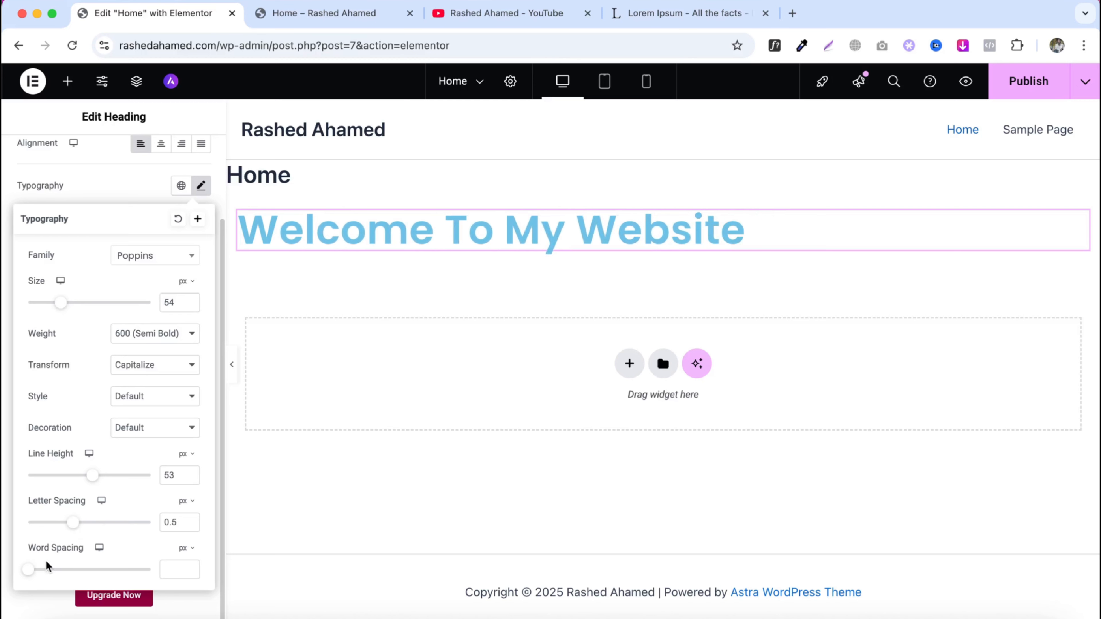
left_click_drag(33, 573, 92, 575)
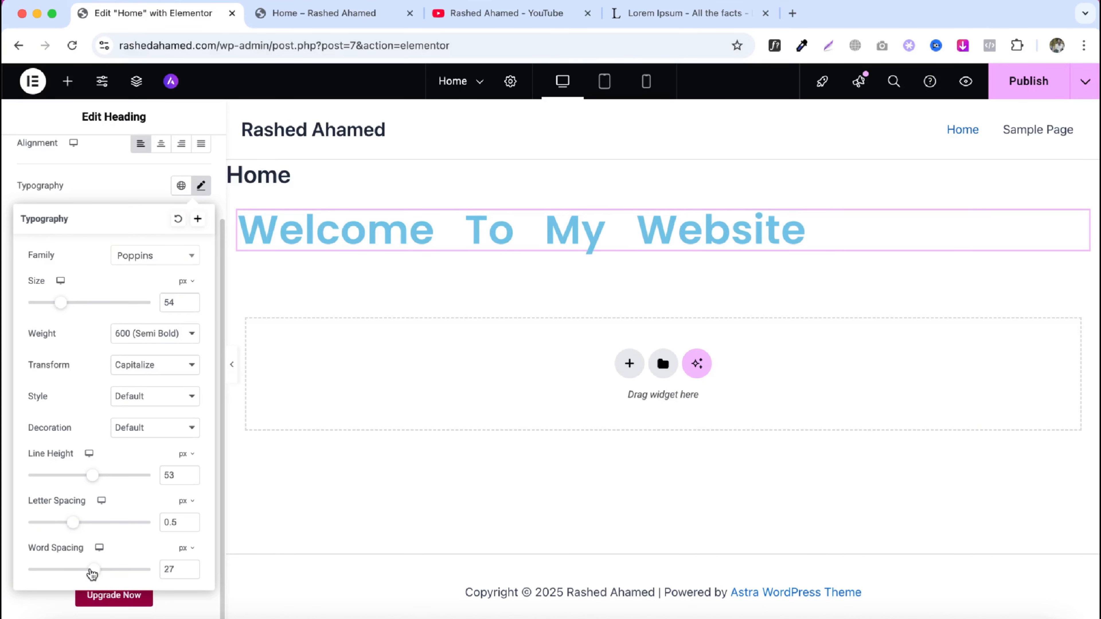
left_click(178, 219)
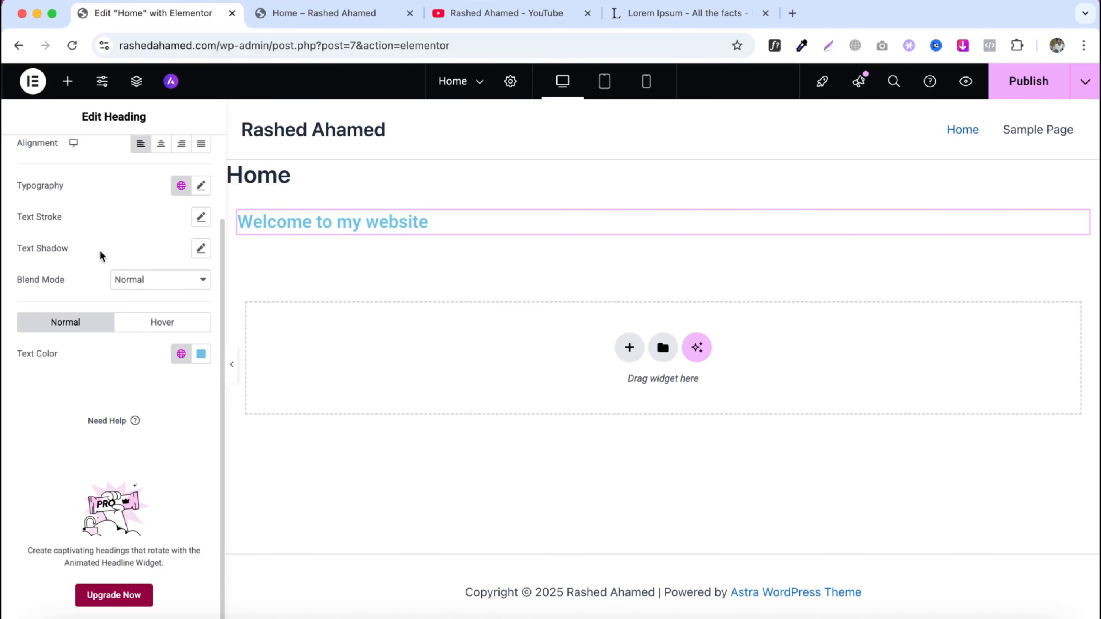
key("super+z")
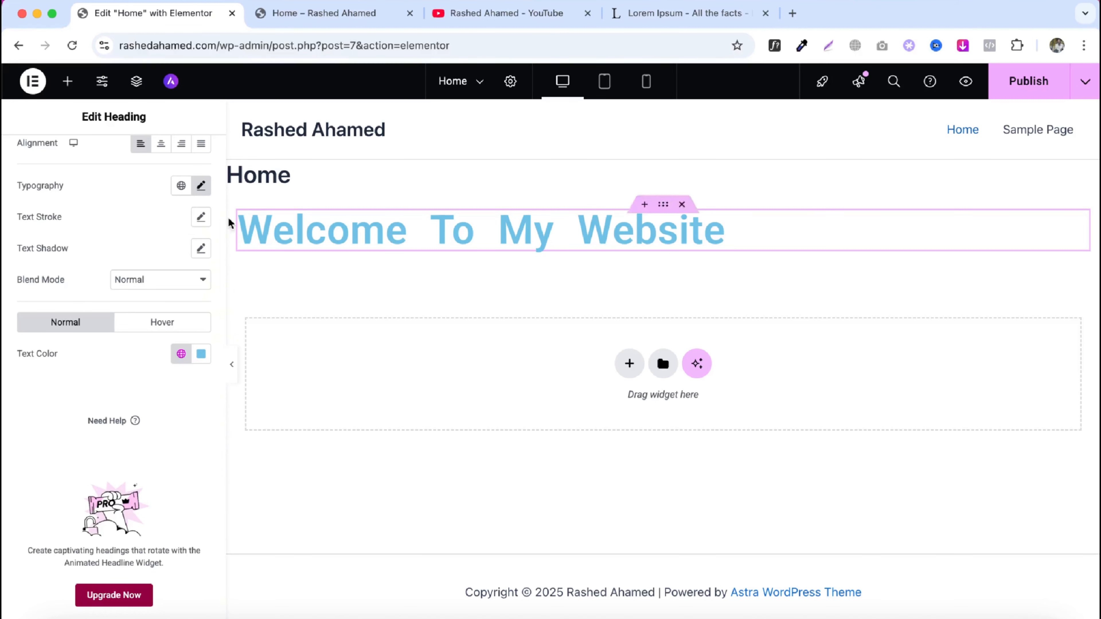
scroll(138, 306, "up", 3)
left_click(182, 288)
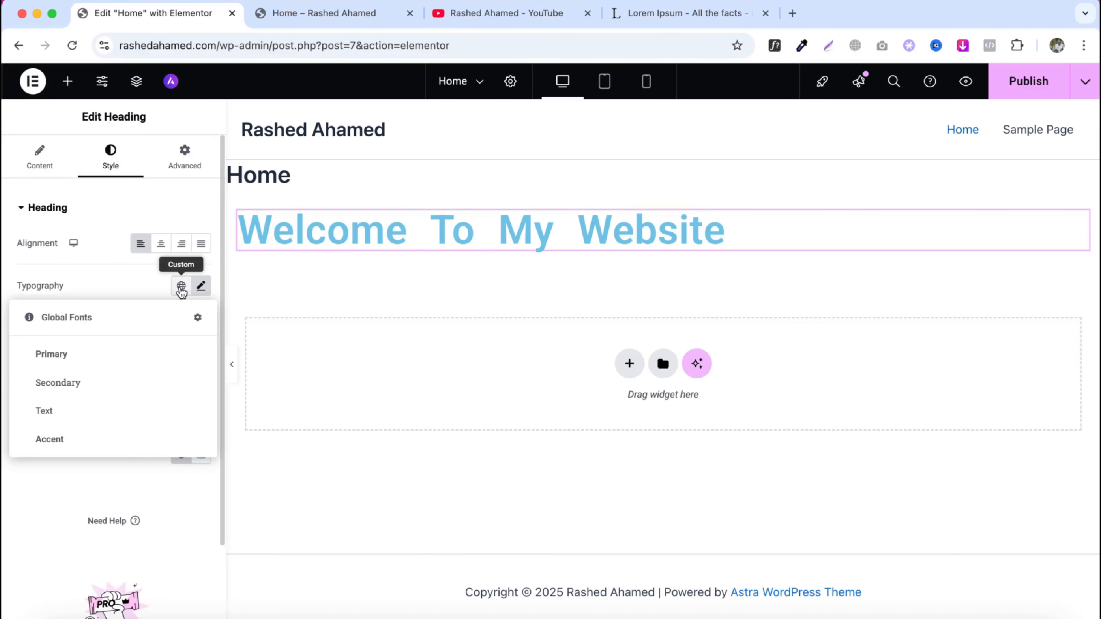
left_click(200, 288)
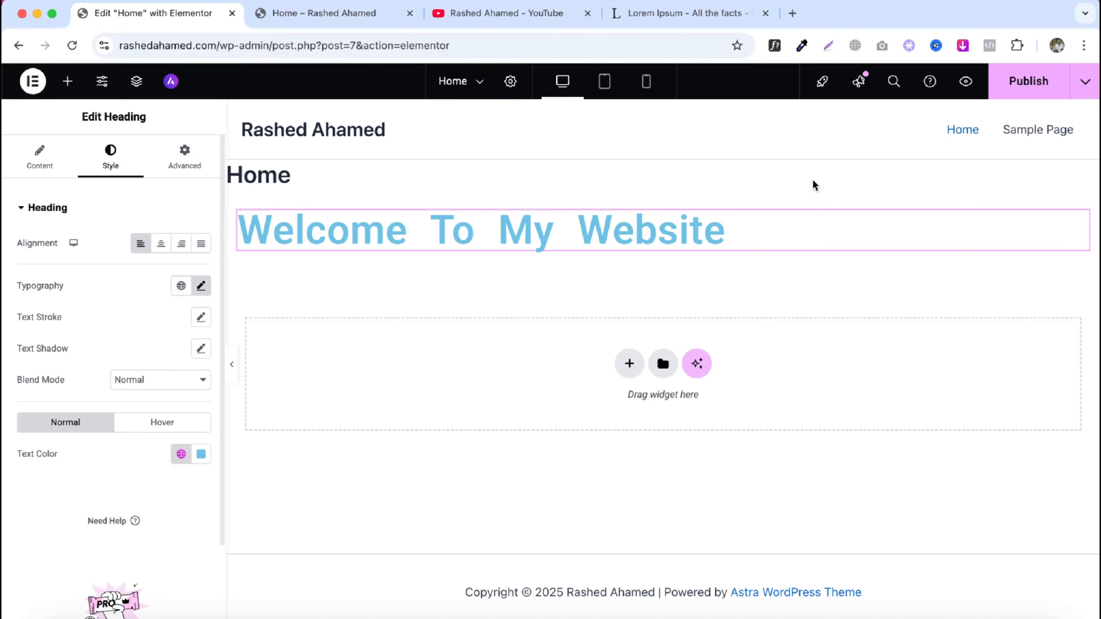
- Publish the page and reload the editor
left_click(1024, 87)
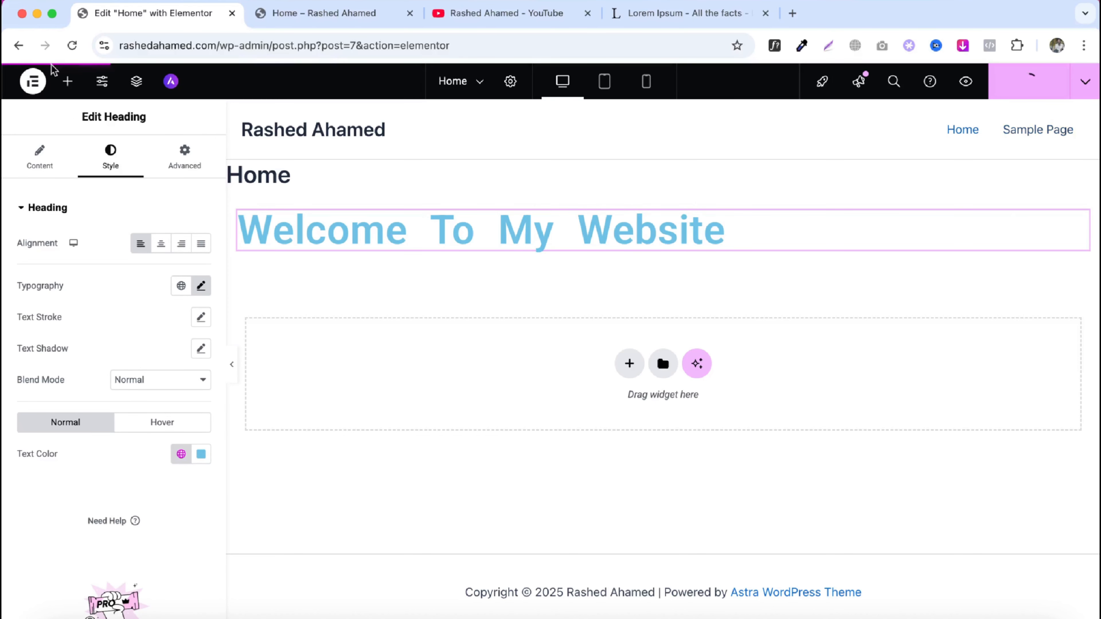
left_click(72, 45)
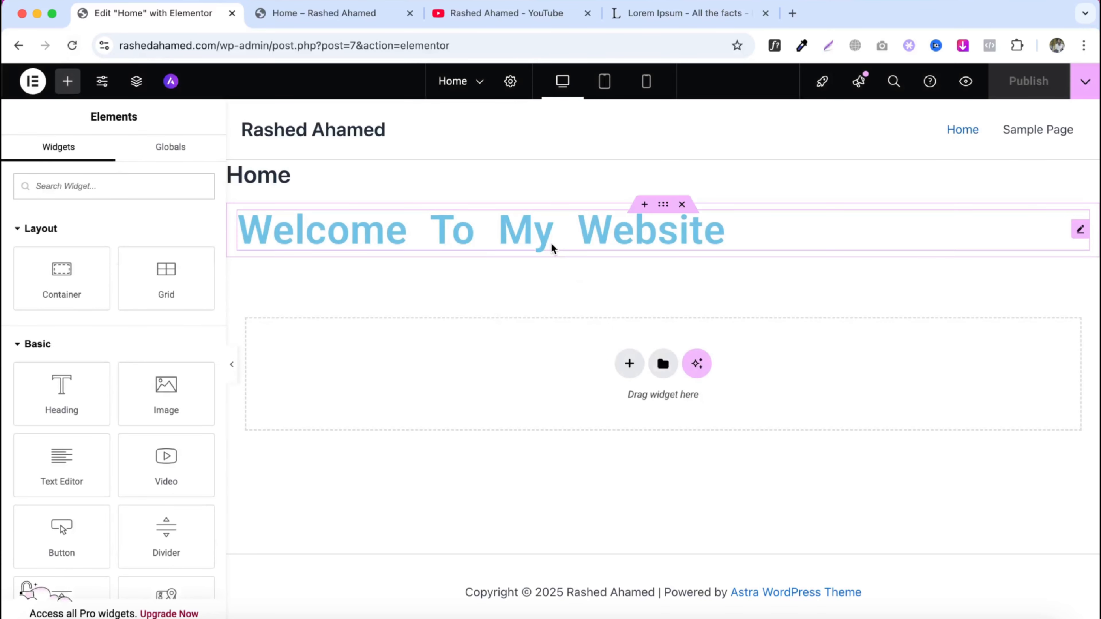
- Select the heading and reset its typography back to default settings
left_click(552, 249)
left_click(131, 174)
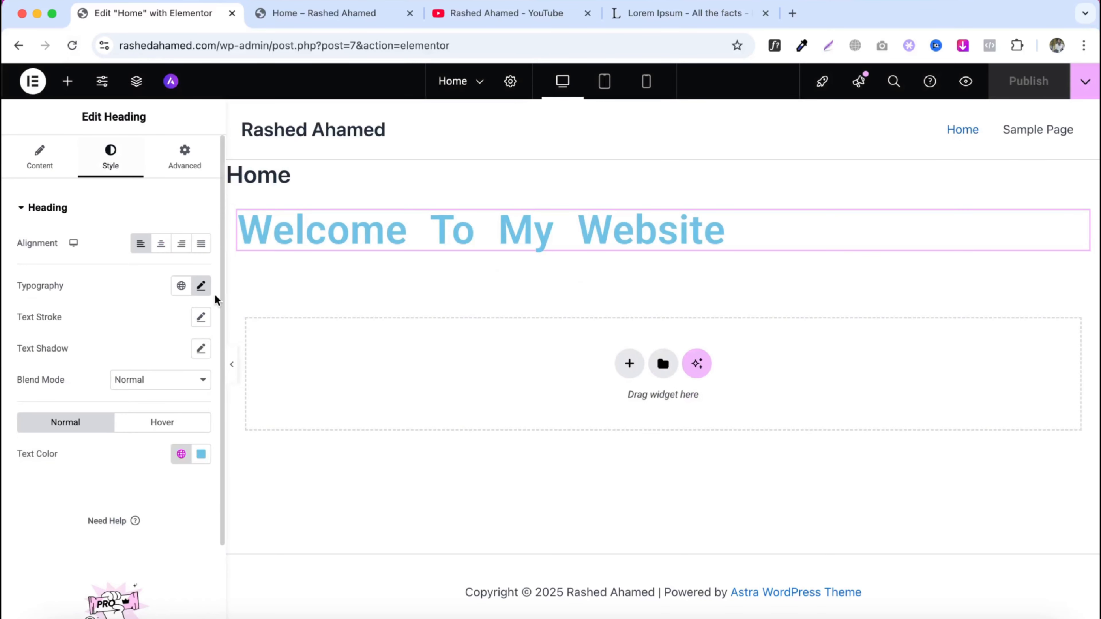
left_click(199, 289)
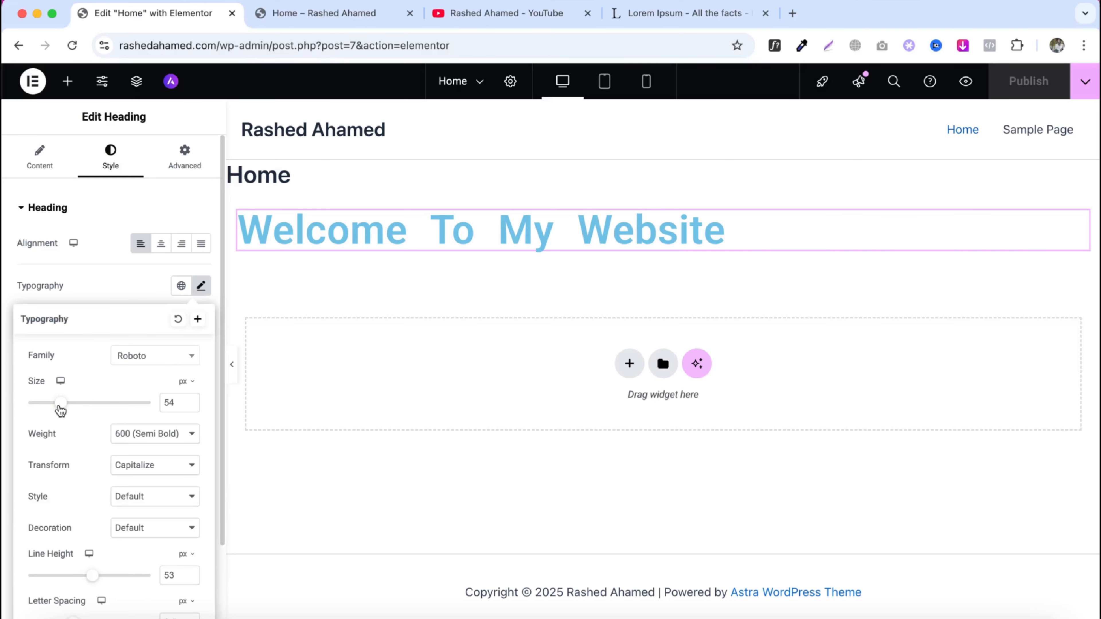
left_click_drag(60, 404, 51, 410)
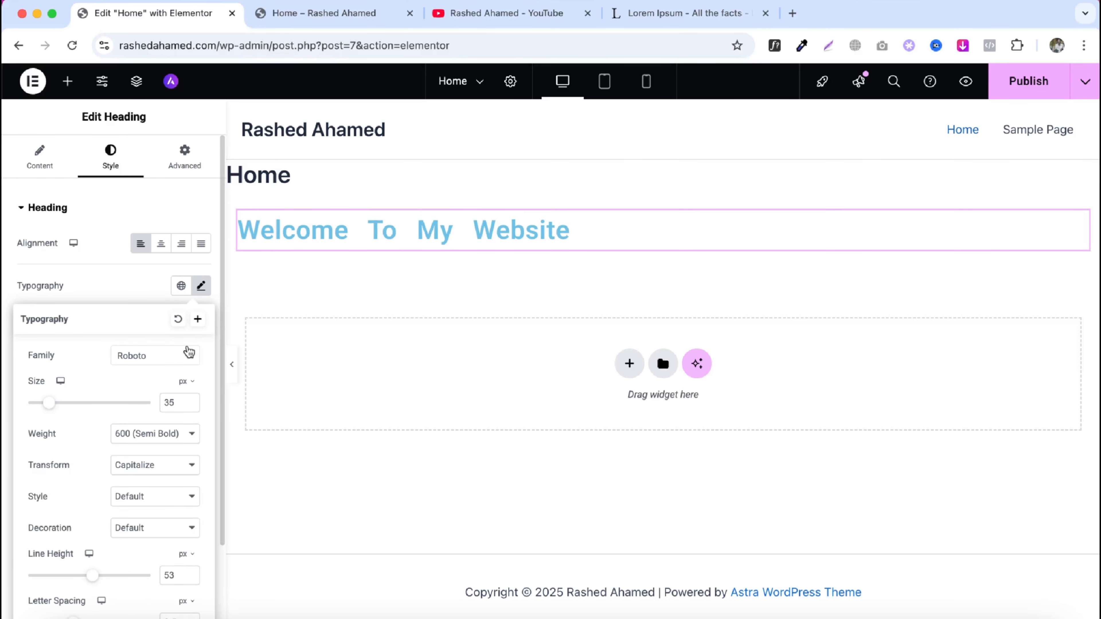
left_click(177, 321)
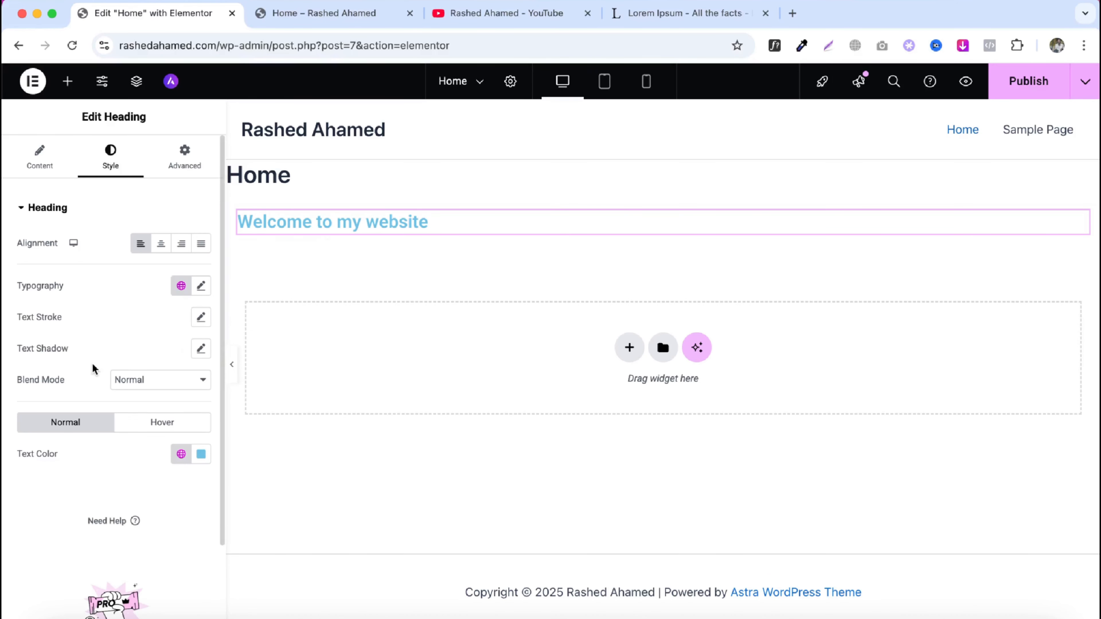
left_click(201, 348)
left_click(189, 390)
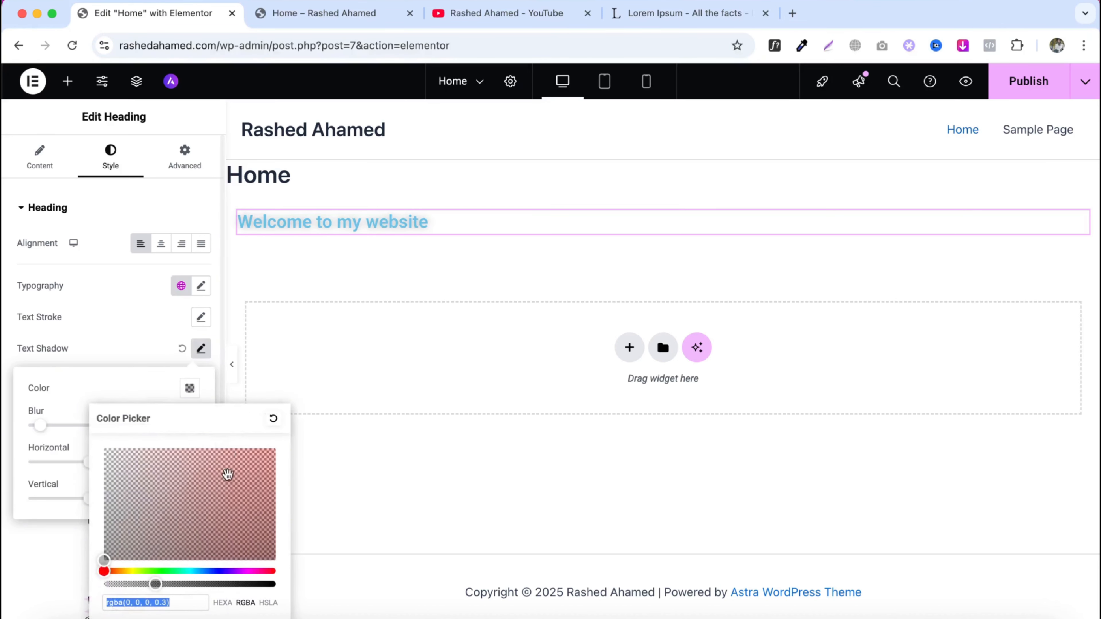
left_click_drag(253, 466, 265, 451)
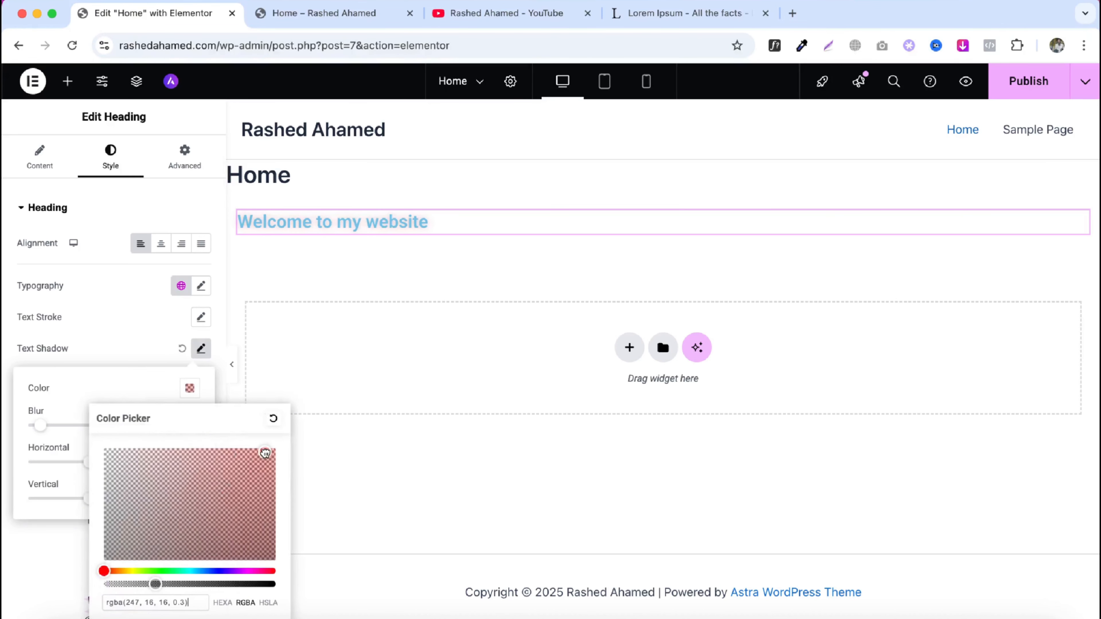
left_click(181, 349)
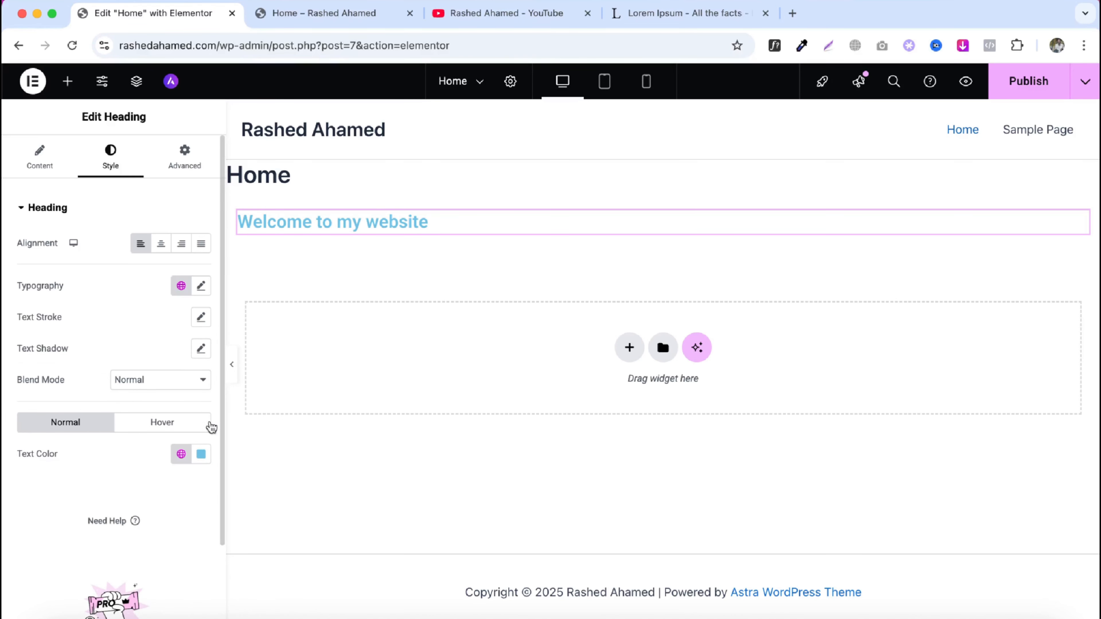
- Set the heading's text color to #1F2121
left_click(199, 455)
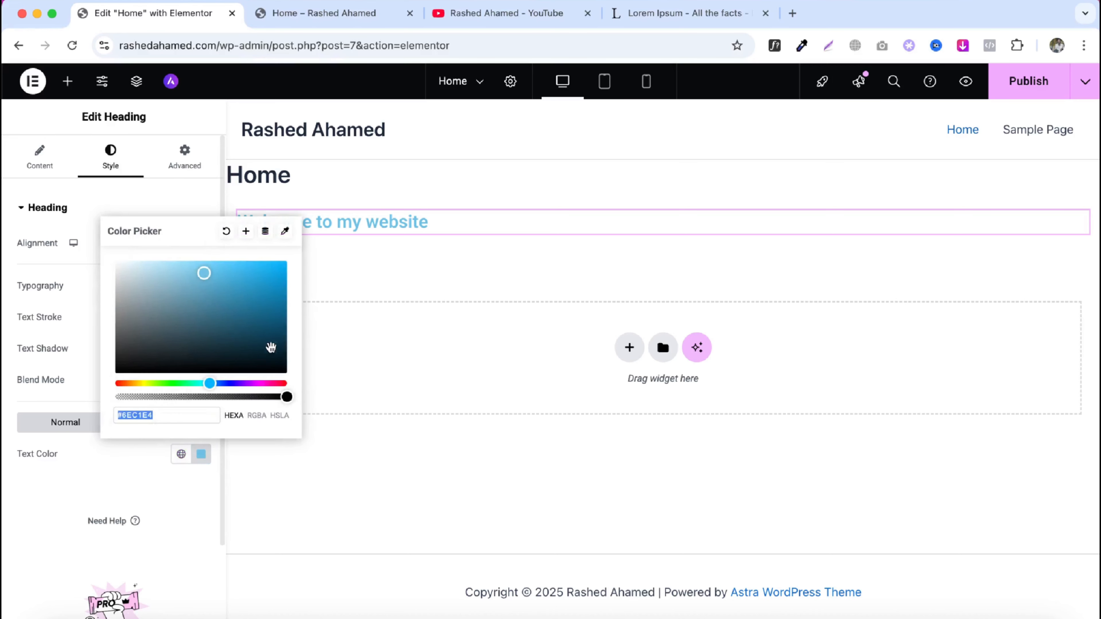
left_click_drag(270, 347, 121, 365)
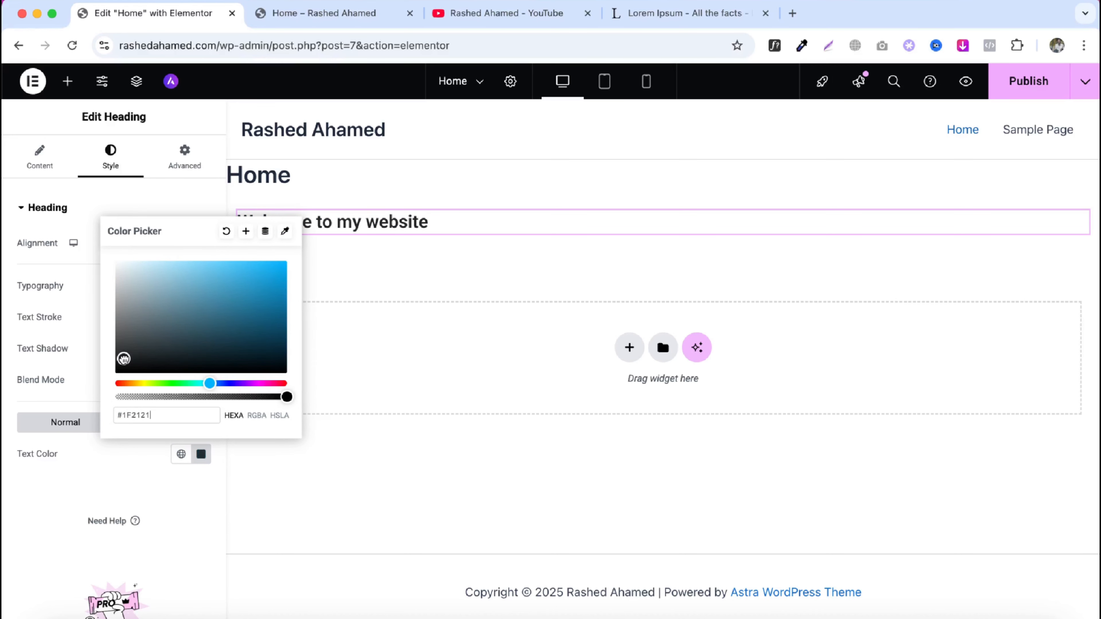
left_click(200, 454)
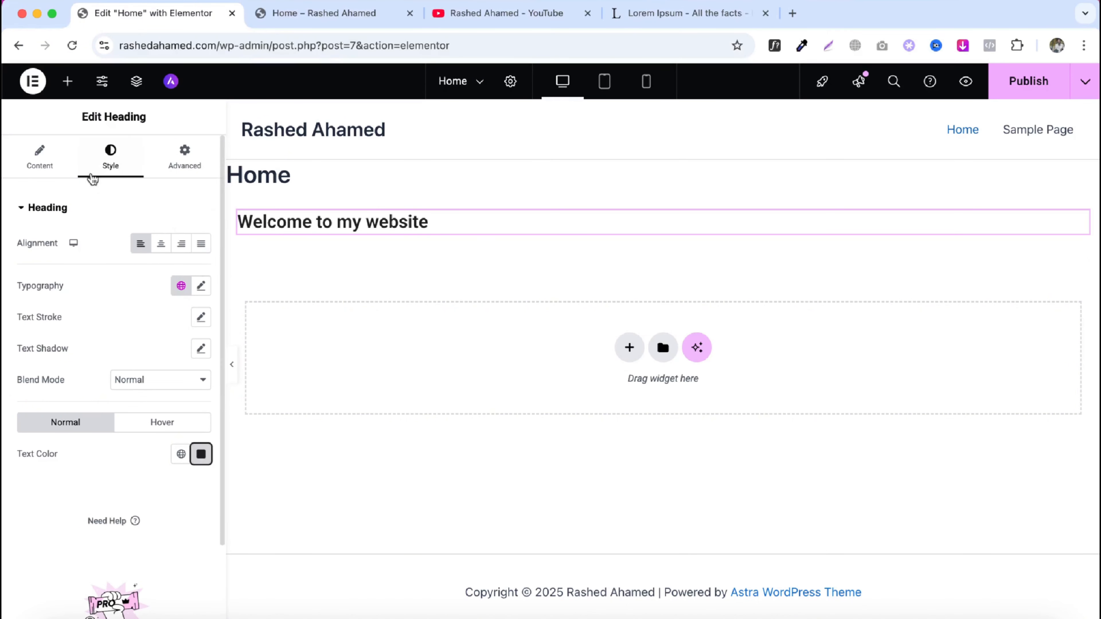
- Add an Image widget below the heading and choose the modern house photo from the Media Library
left_click(67, 81)
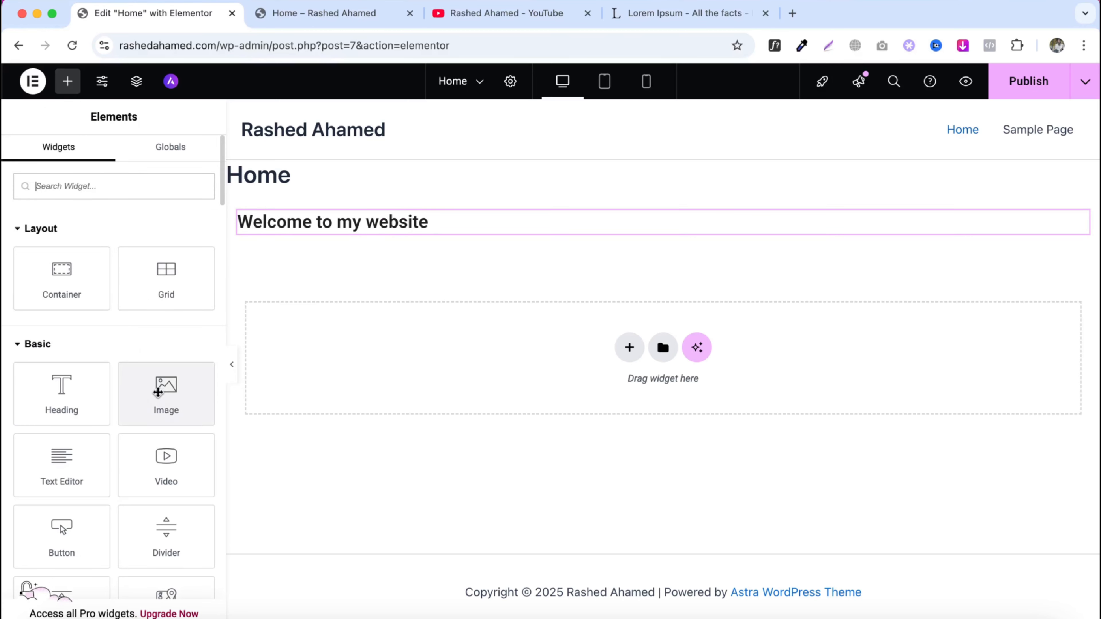
left_click_drag(163, 389, 329, 236)
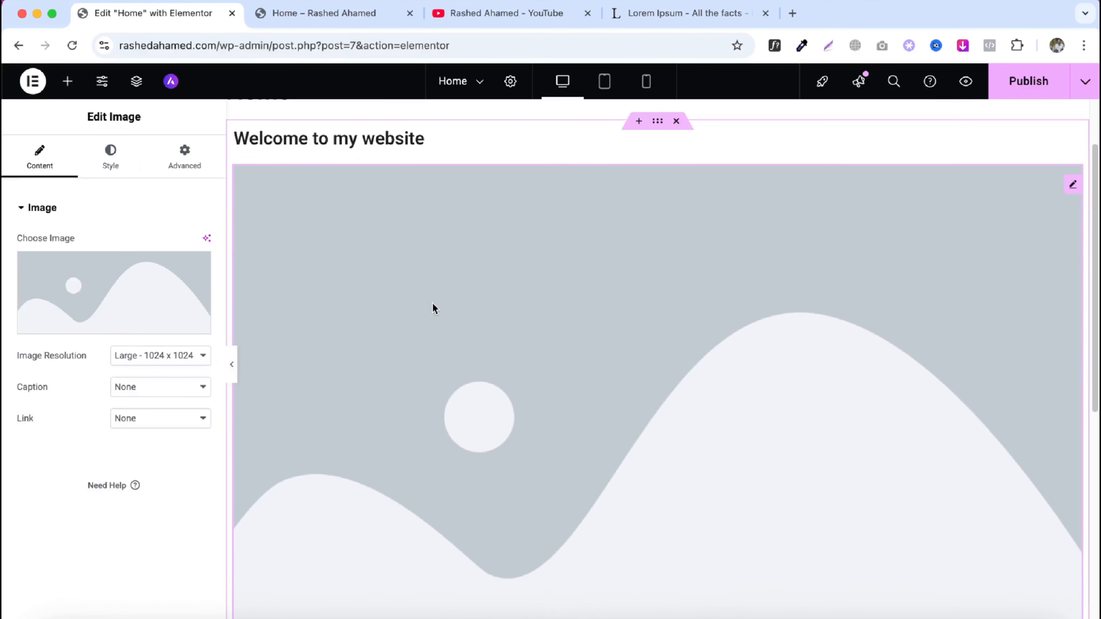
left_click(105, 305)
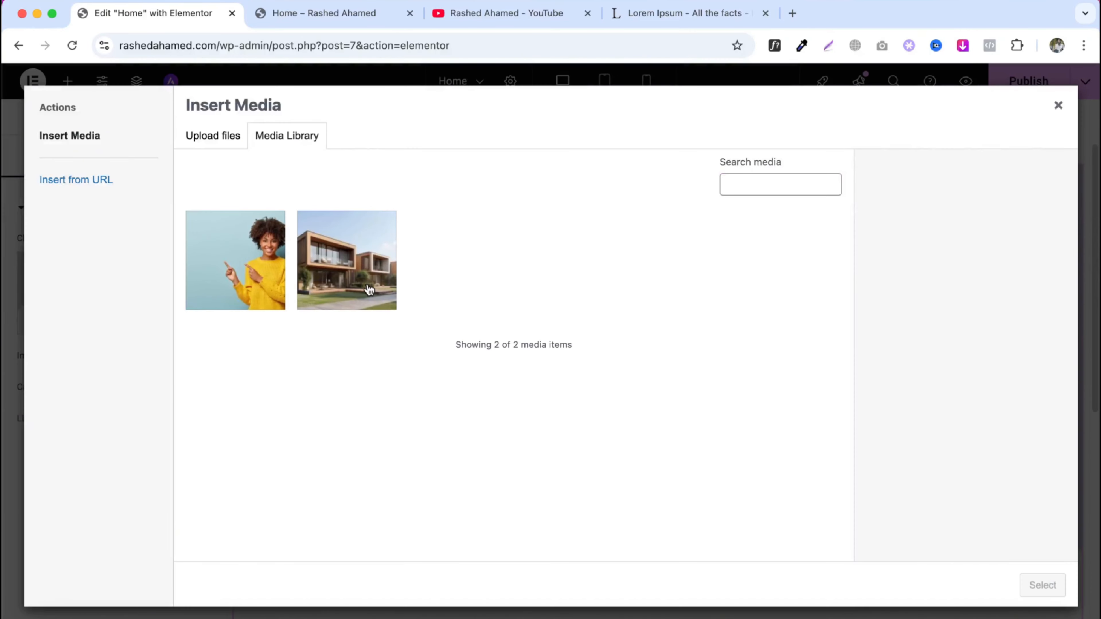
left_click(368, 291)
left_click(1042, 586)
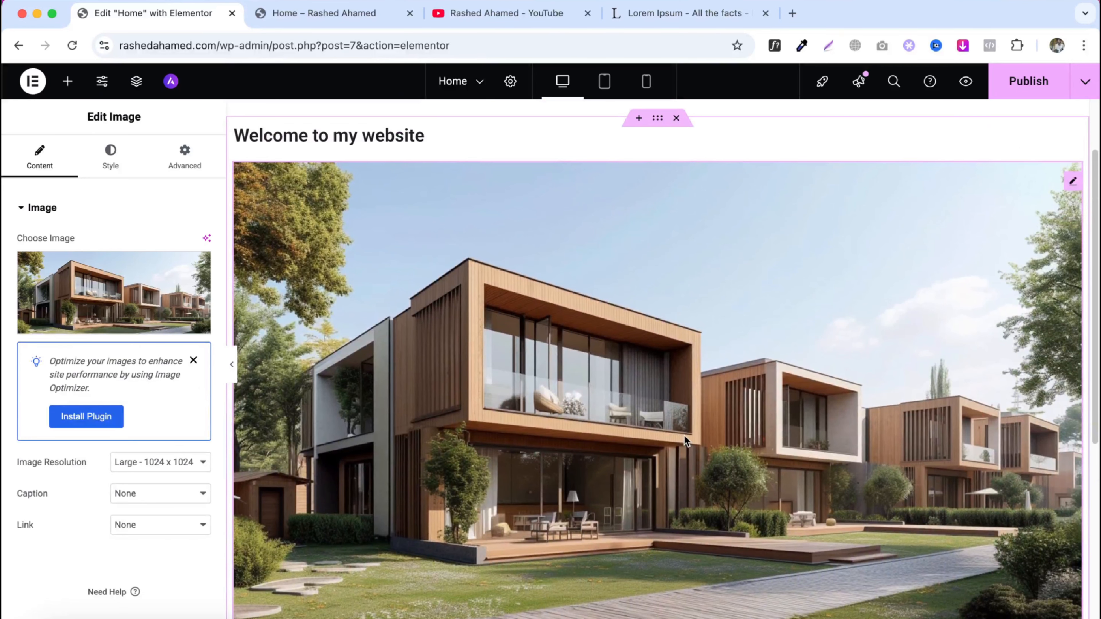
- Set the image's link option to Custom URL
left_click(161, 462)
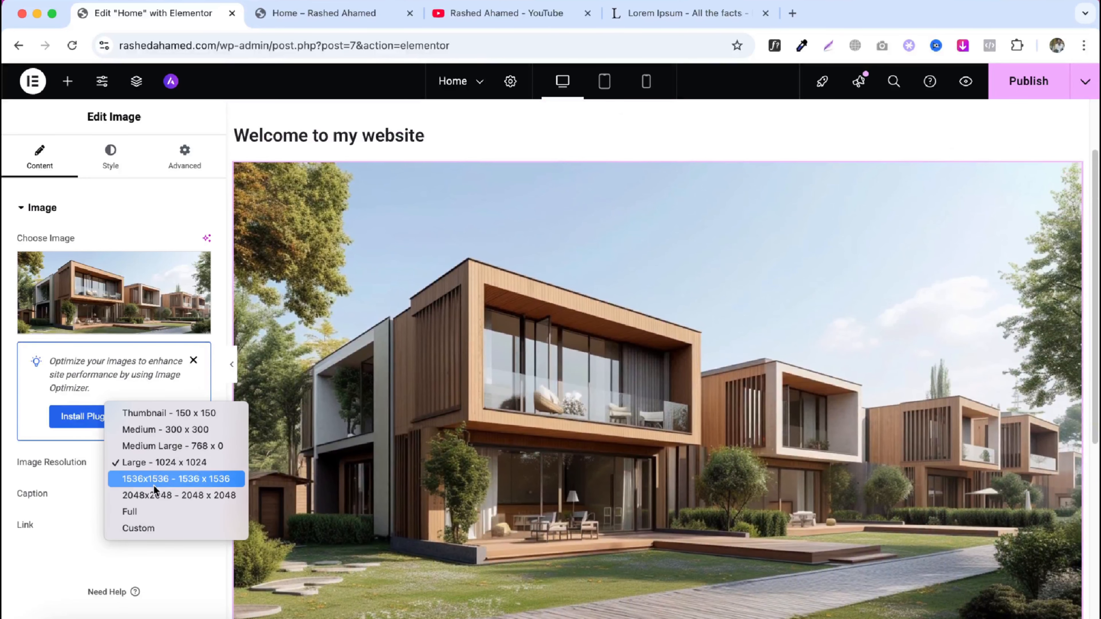
left_click(151, 563)
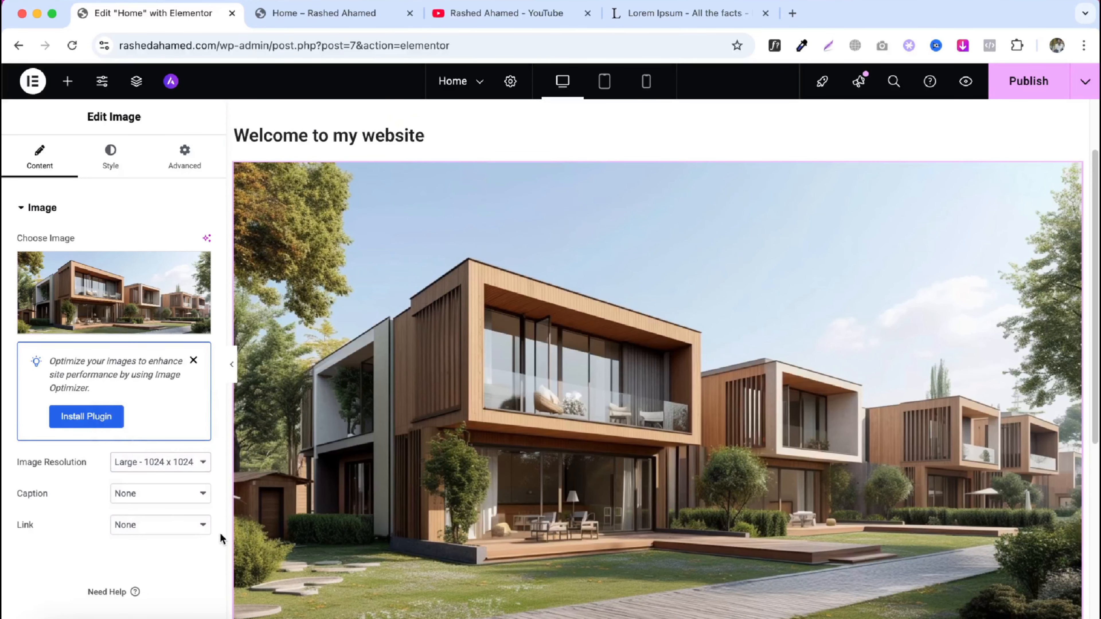
left_click(137, 532)
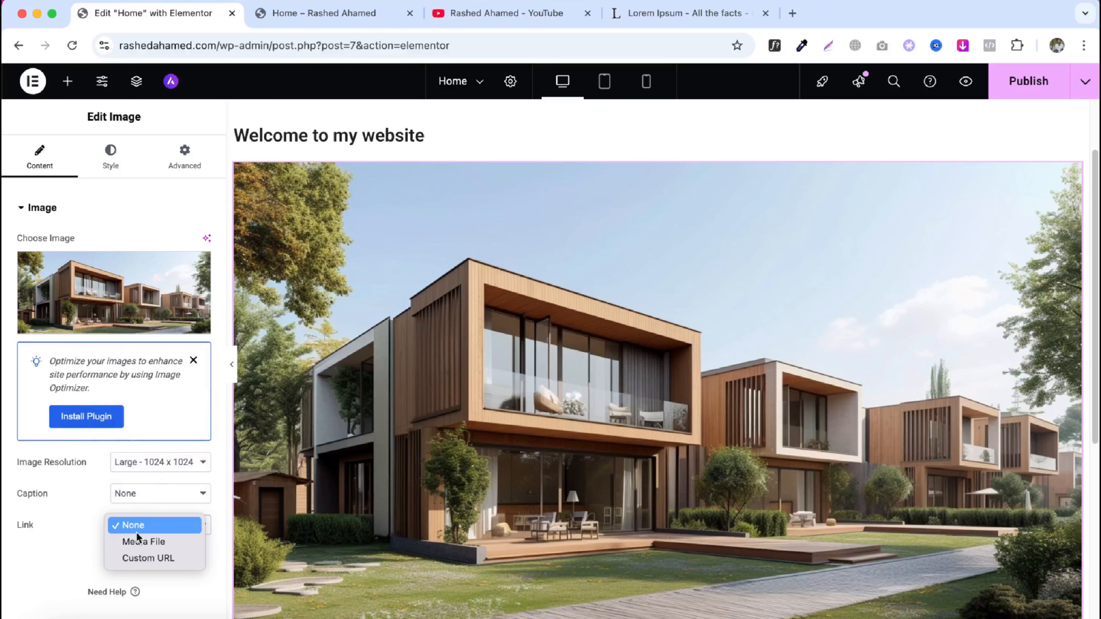
left_click(142, 553)
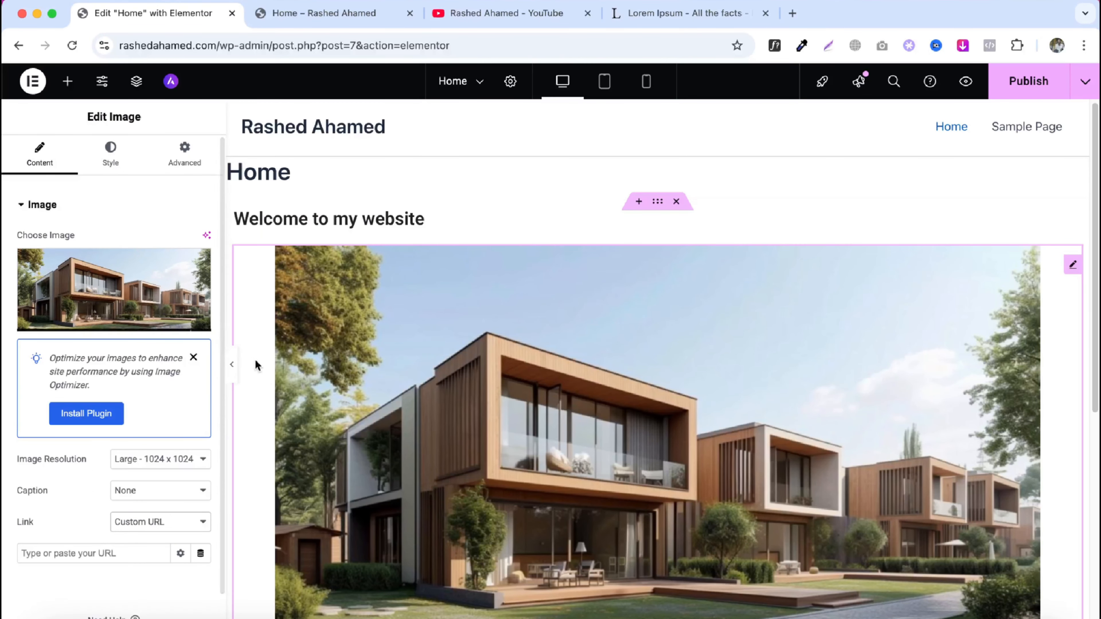
- Set the image's link option back to None
left_click(120, 523)
left_click(140, 490)
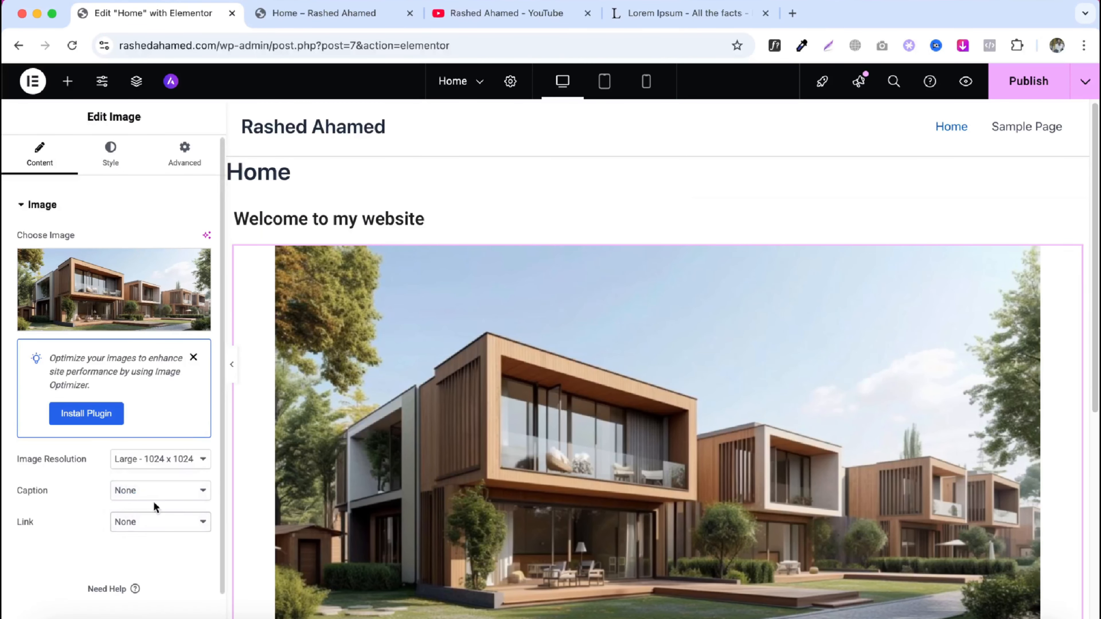
- Style the image with width 67%, max width 60% and height 318 px
left_click(111, 158)
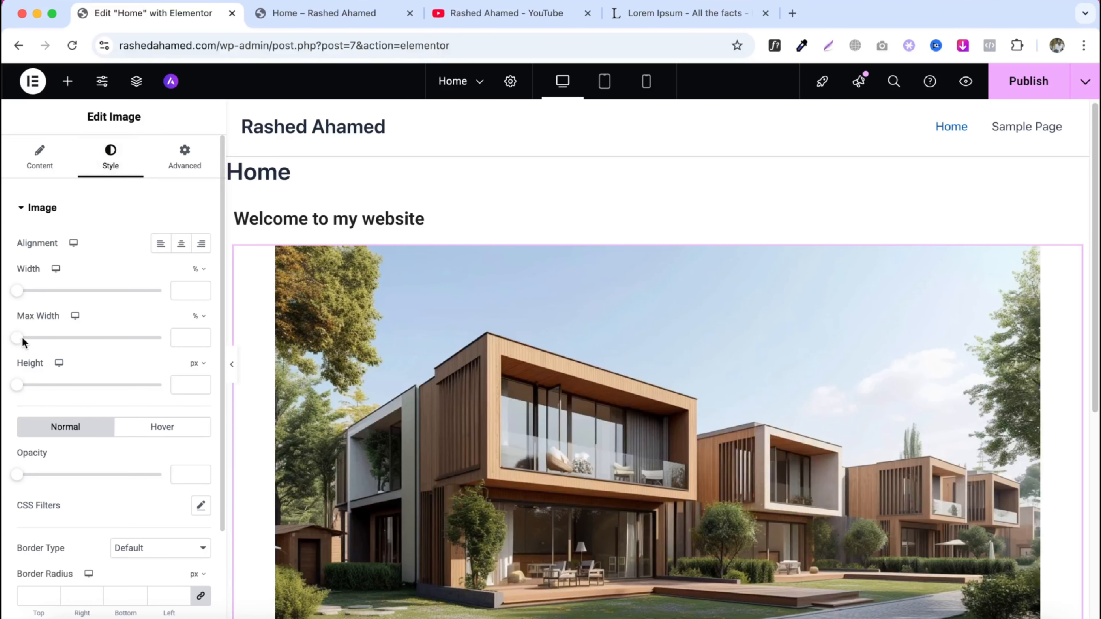
left_click_drag(17, 291, 103, 295)
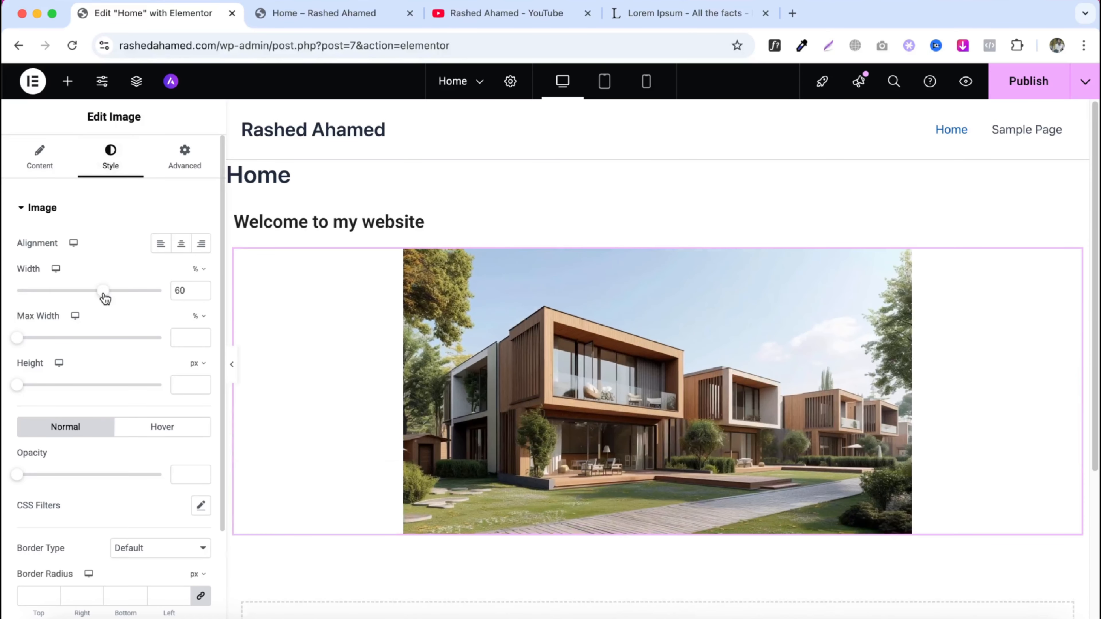
left_click_drag(17, 339, 62, 339)
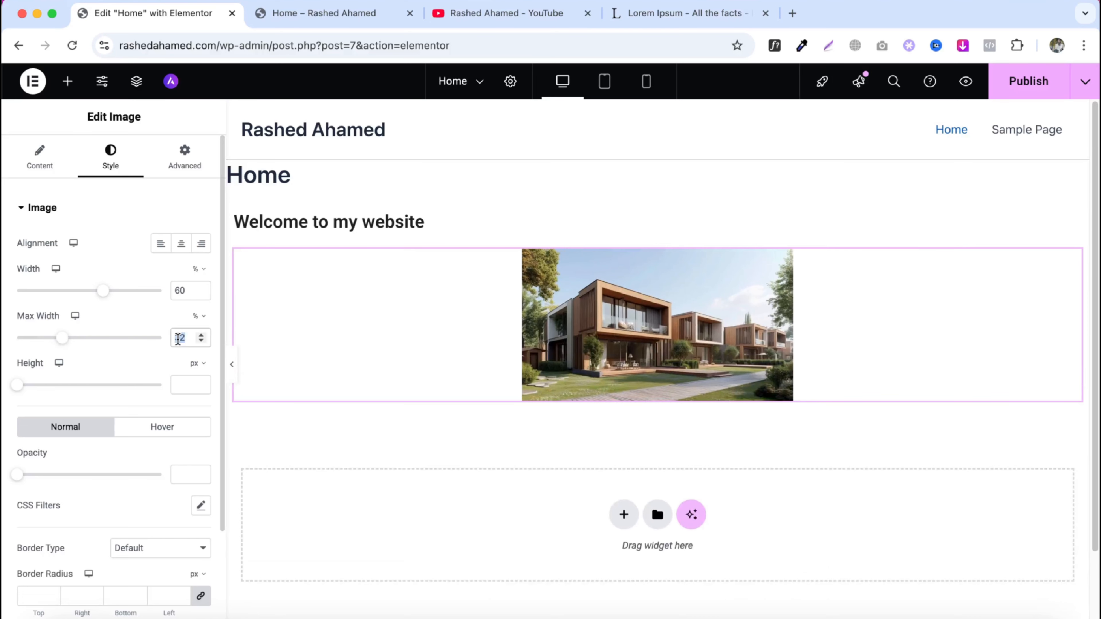
type("60")
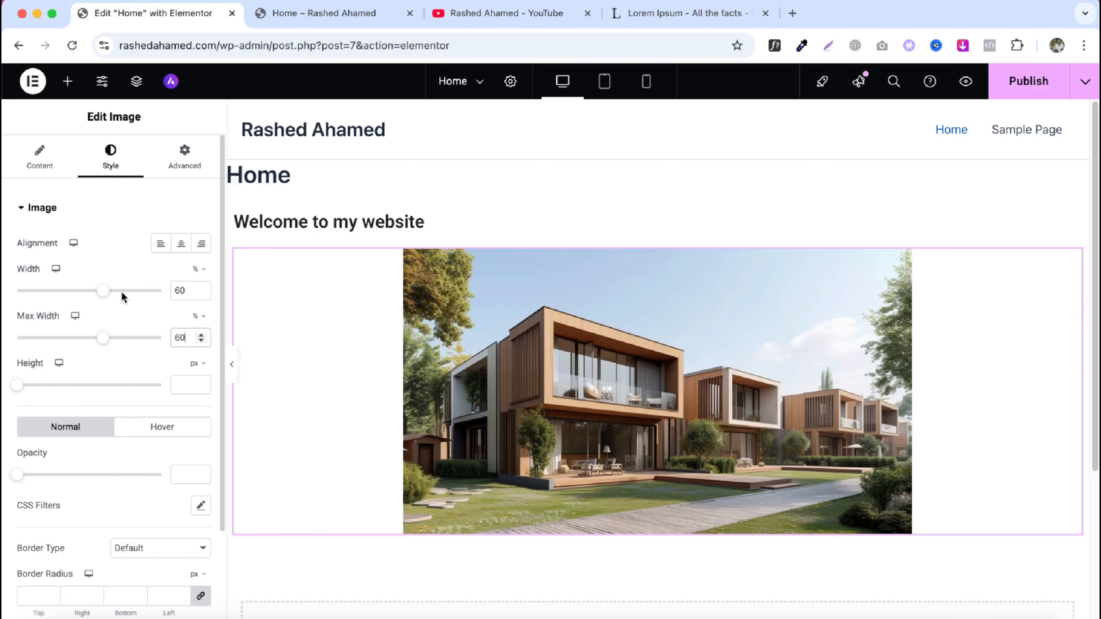
mouse_move(103, 290)
left_mouse_down()
mouse_move(165, 293)
mouse_move(79, 295)
mouse_move(115, 298)
left_mouse_up()
left_click_drag(17, 385, 108, 388)
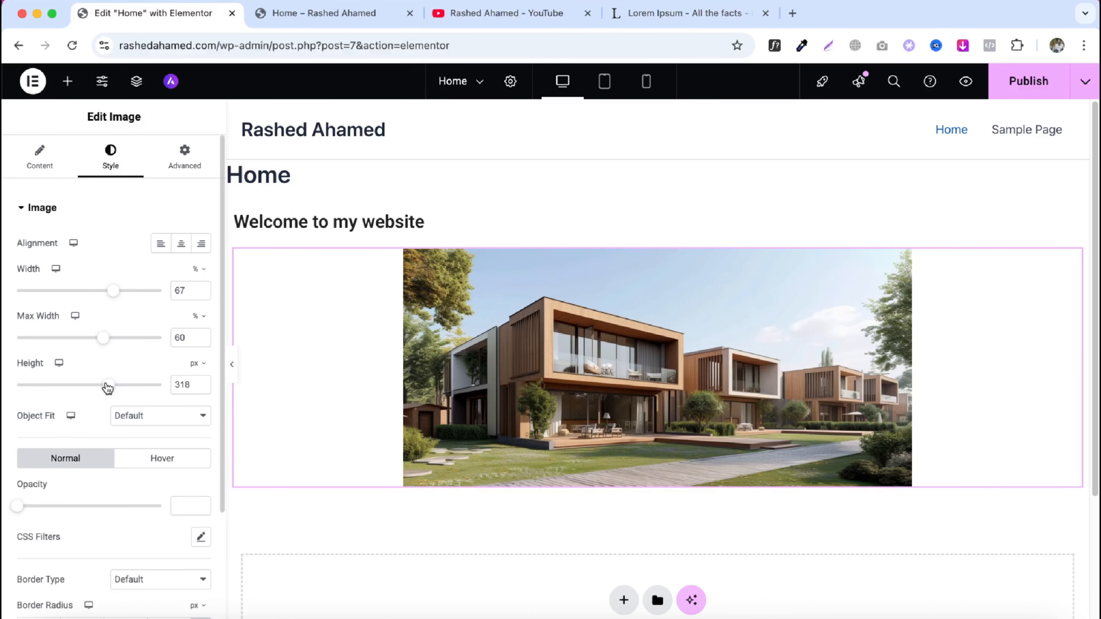
- Try an image opacity of 0.1, then clear the opacity value
scroll(98, 390, "down", 3)
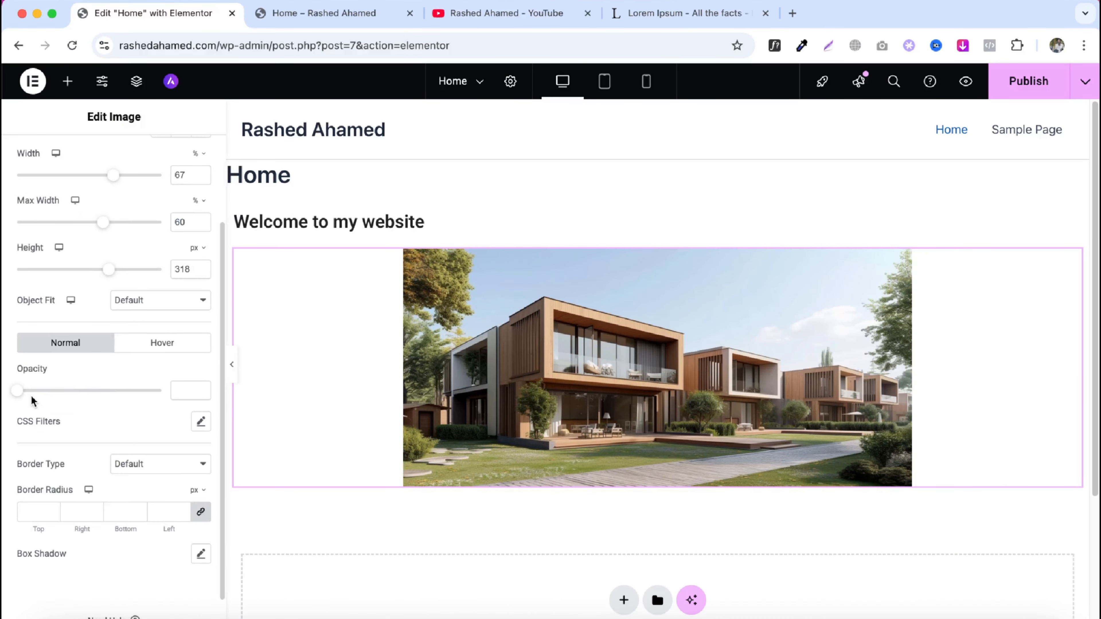
mouse_move(19, 393)
left_mouse_down()
mouse_move(103, 395)
mouse_move(11, 404)
left_mouse_up()
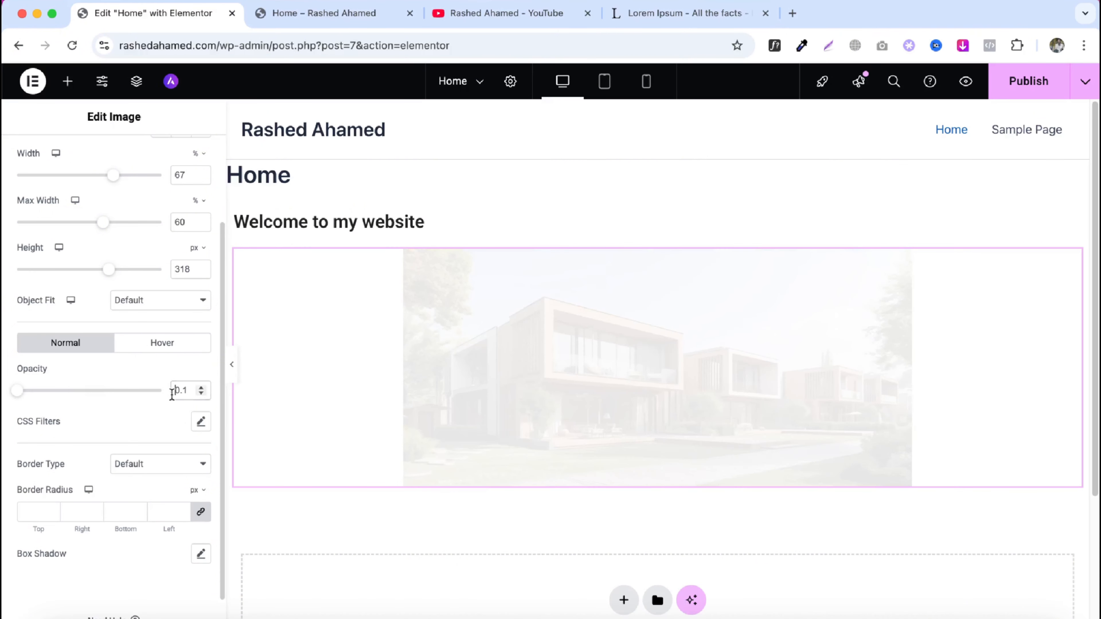
key("BackSpace")
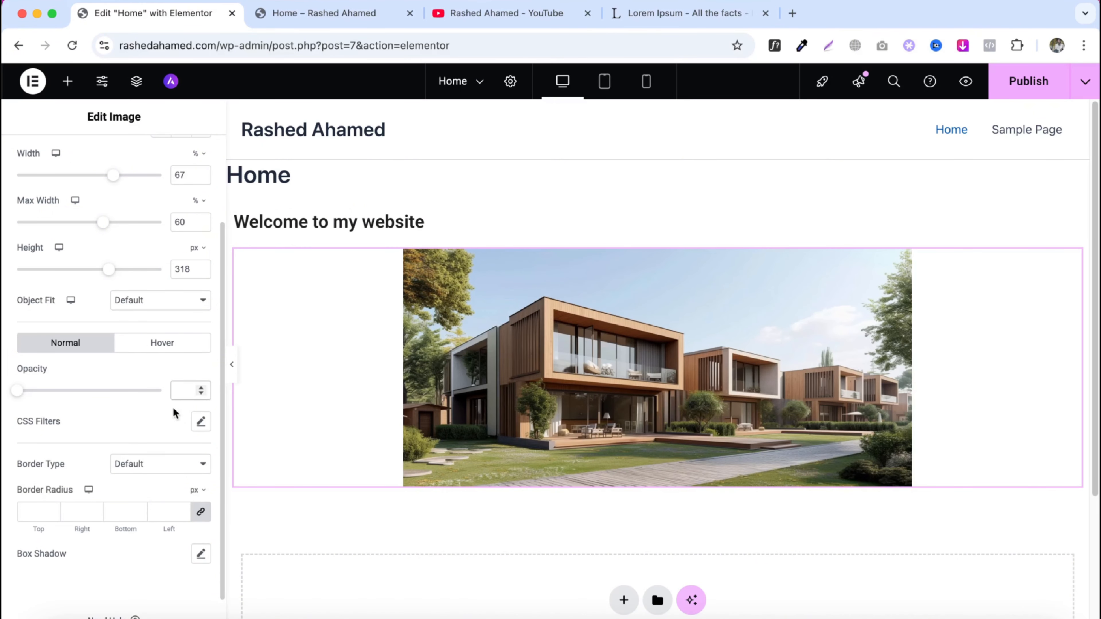
- Give the image a Solid border 20 px wide on all sides
left_click(150, 464)
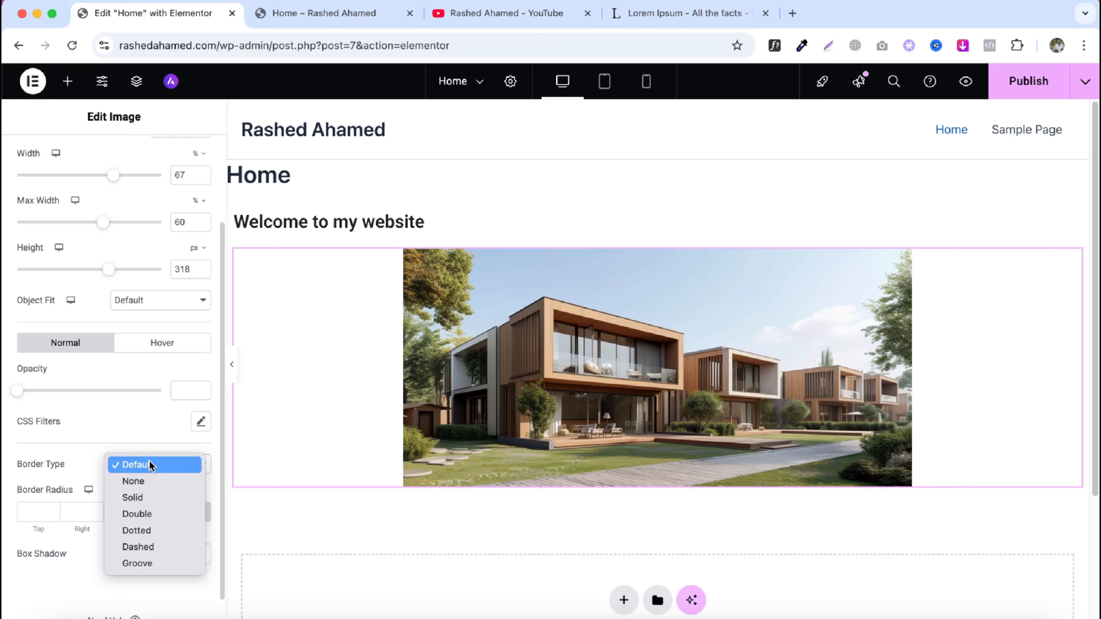
left_click(139, 498)
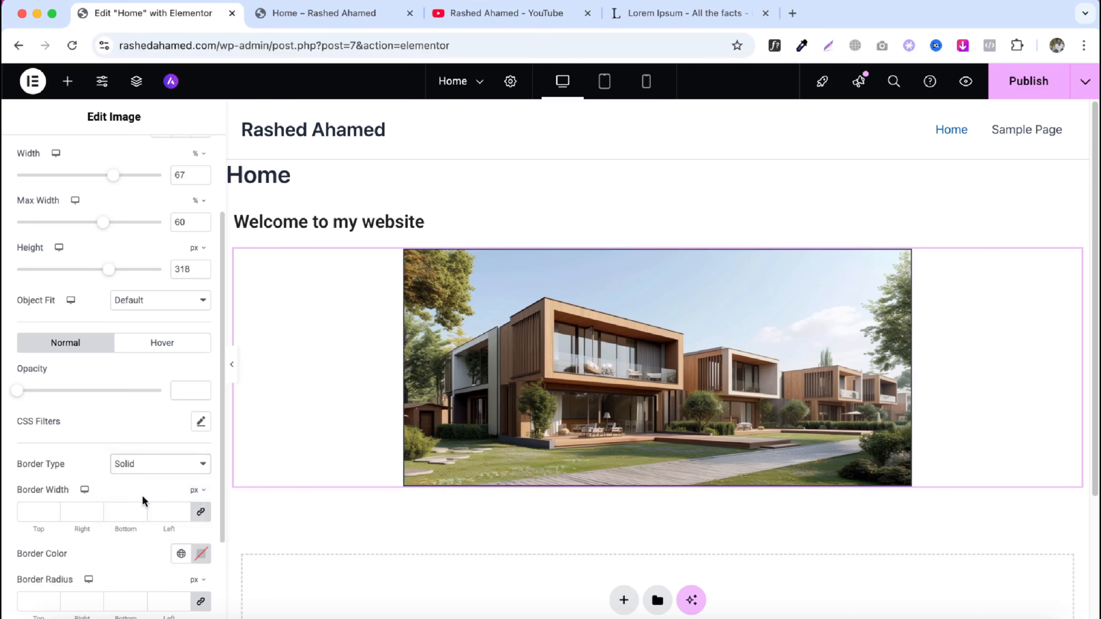
left_click(119, 511)
type("20")
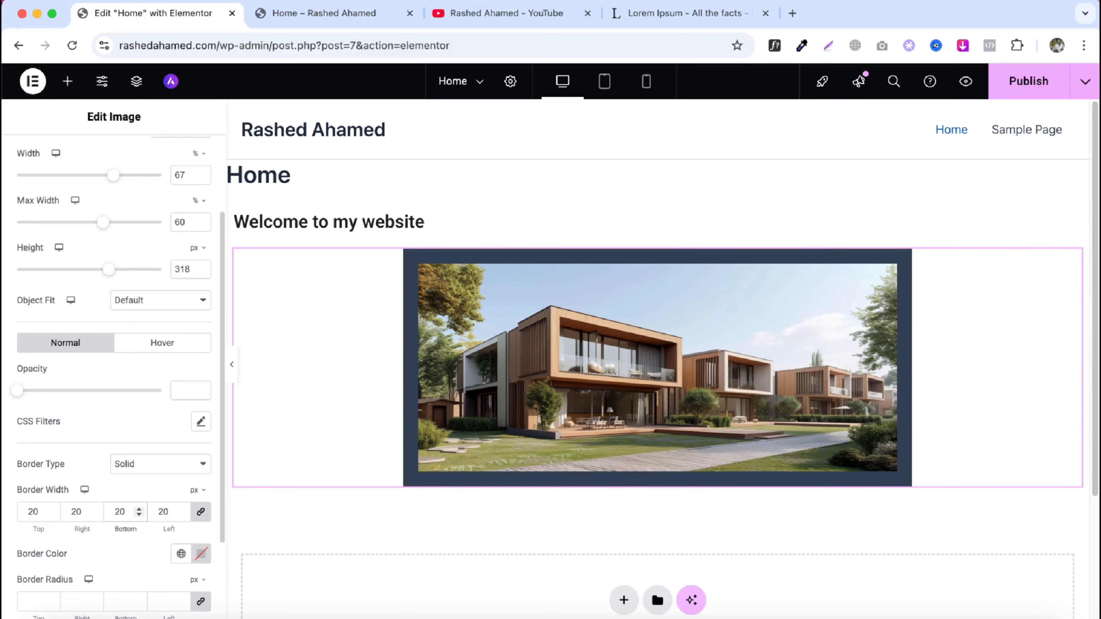
- Set the image's border color to red #FF1010
scroll(151, 447, "down", 3)
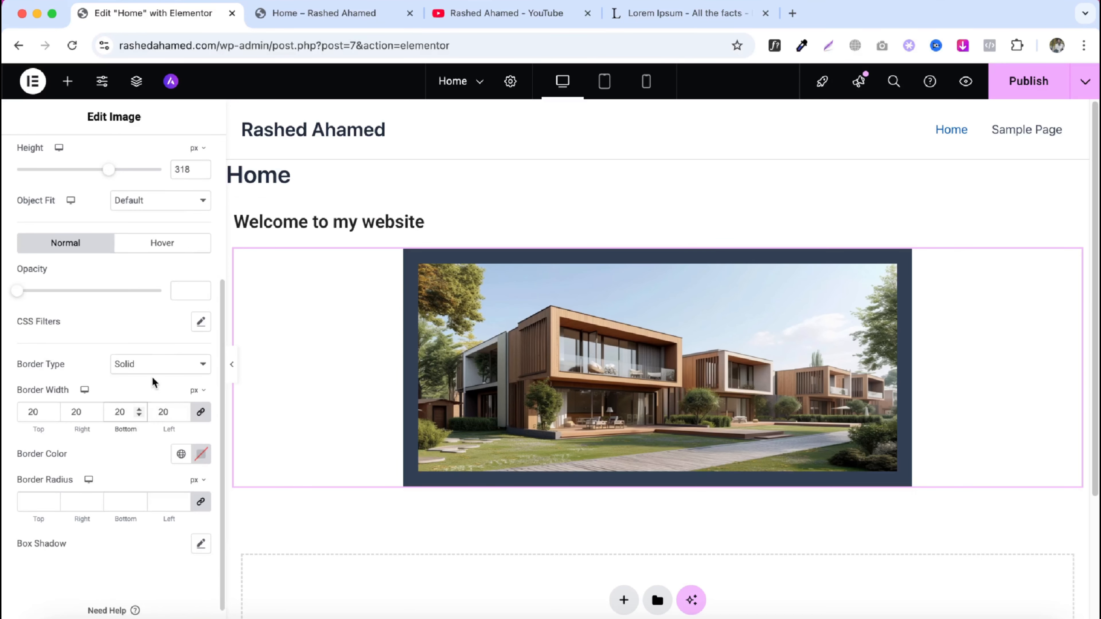
left_click(154, 365)
left_click(116, 476)
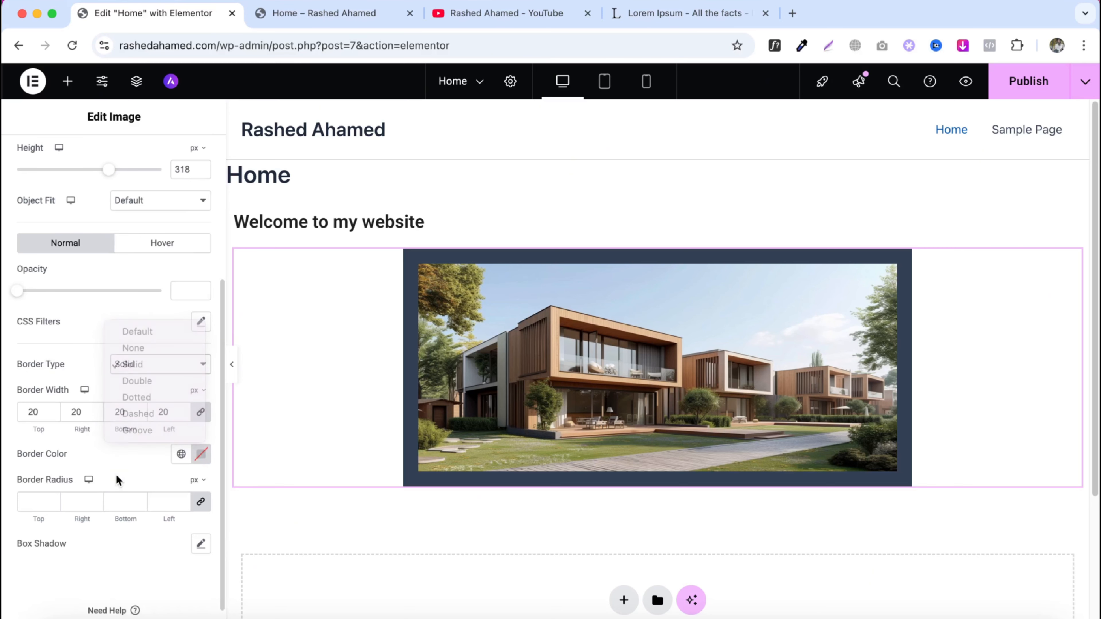
left_click(201, 454)
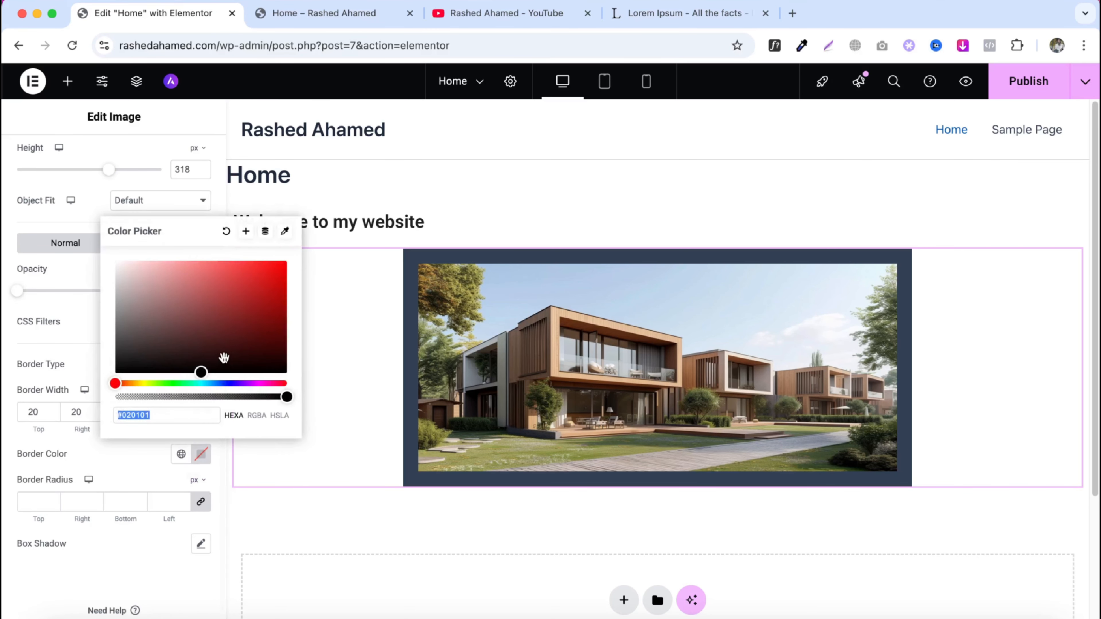
left_click_drag(260, 284, 276, 262)
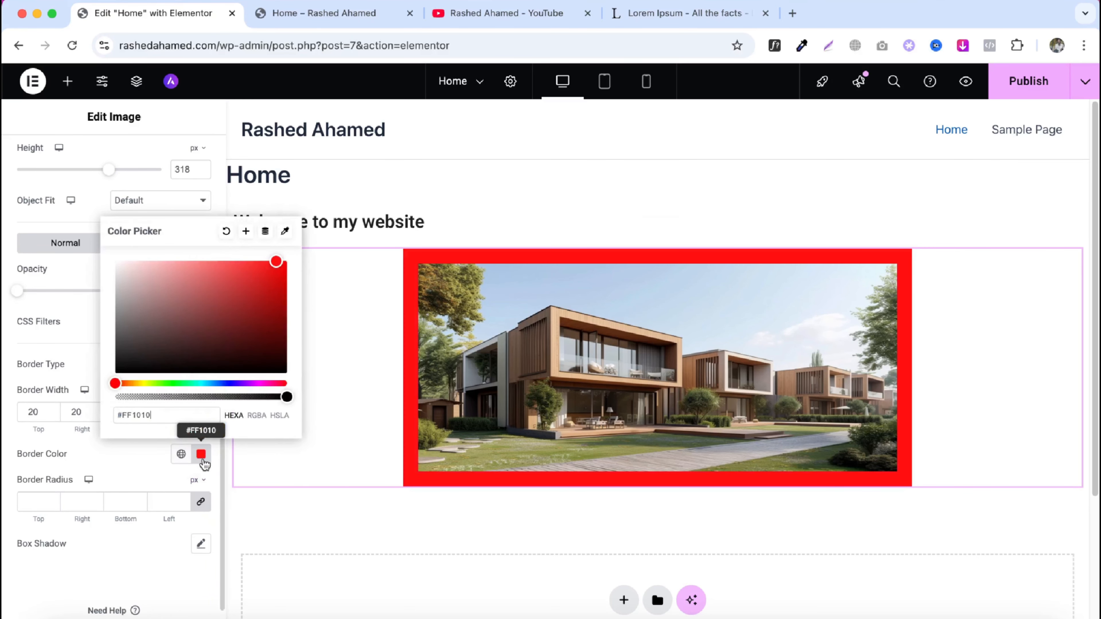
left_click(201, 454)
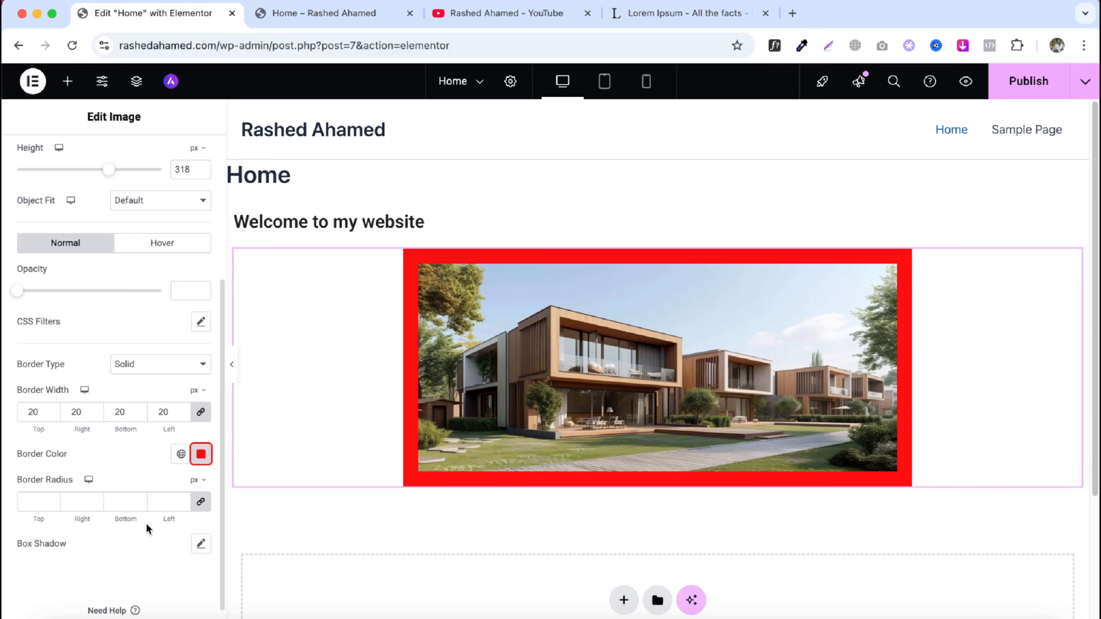
- Set the image's border radius to 30 px on all corners
left_click(164, 503)
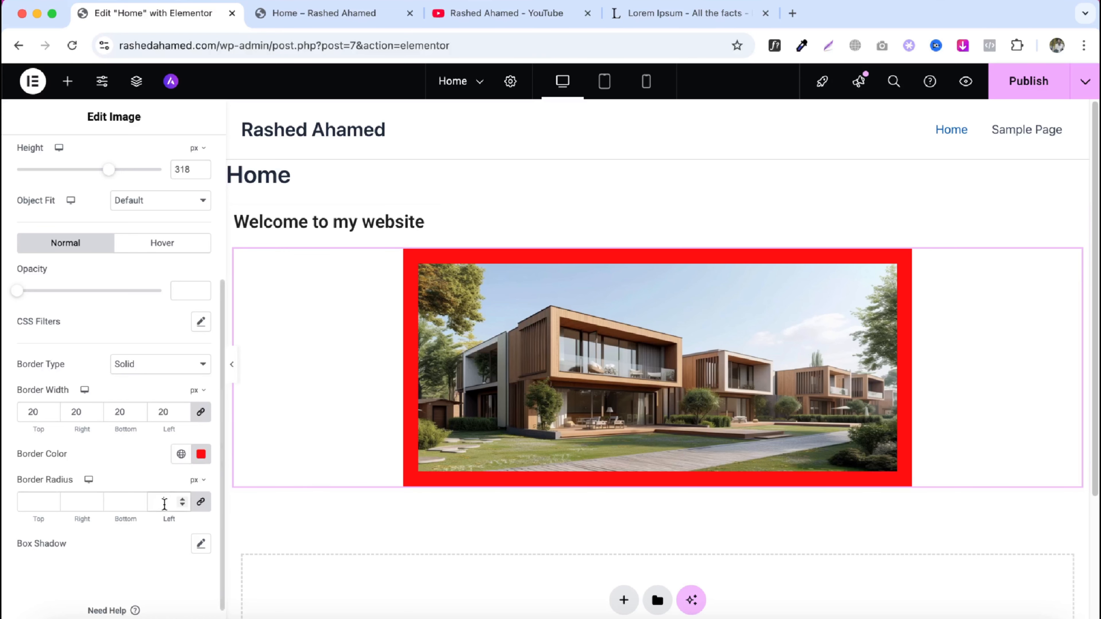
type("30")
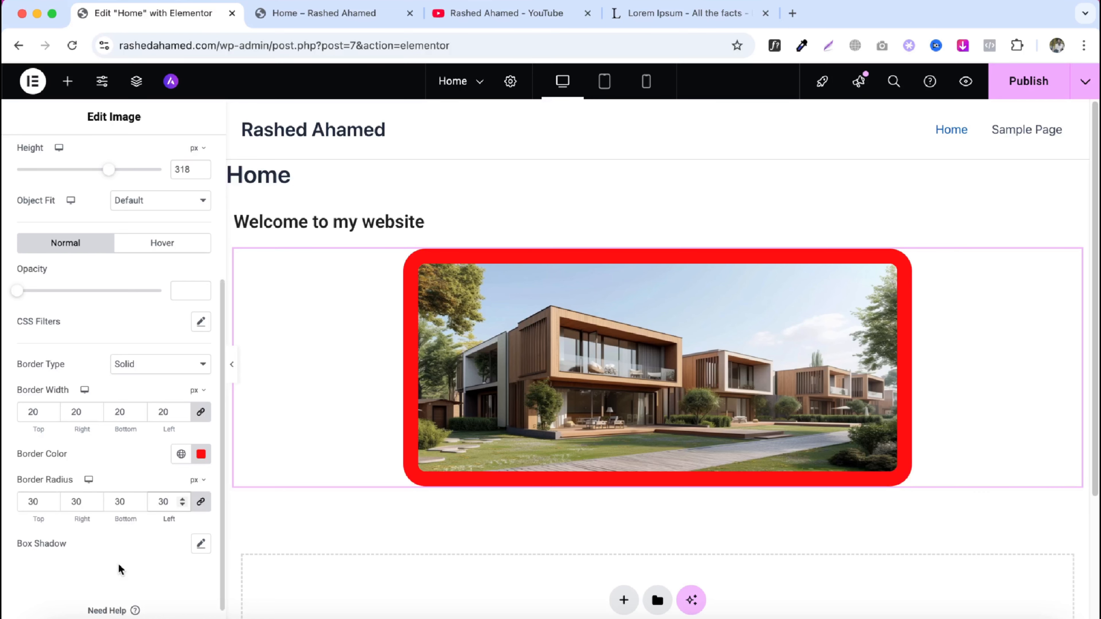
- Open the image's box shadow options to review them, then close them
scroll(189, 555, "down", 1)
left_click(200, 517)
scroll(146, 567, "down", 1)
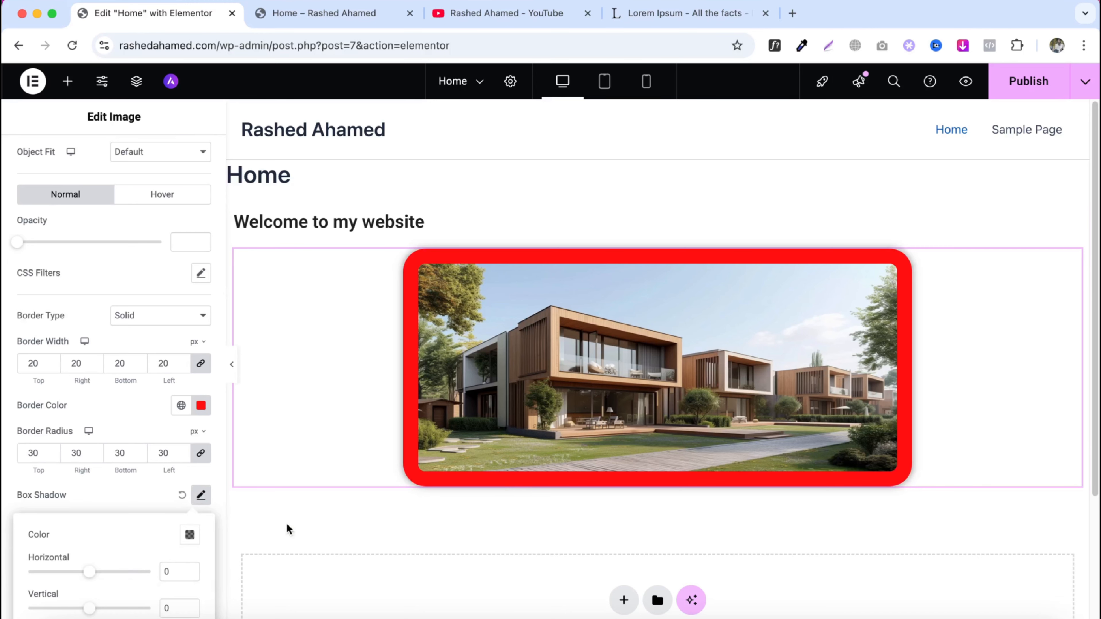
scroll(113, 541, "down", 2)
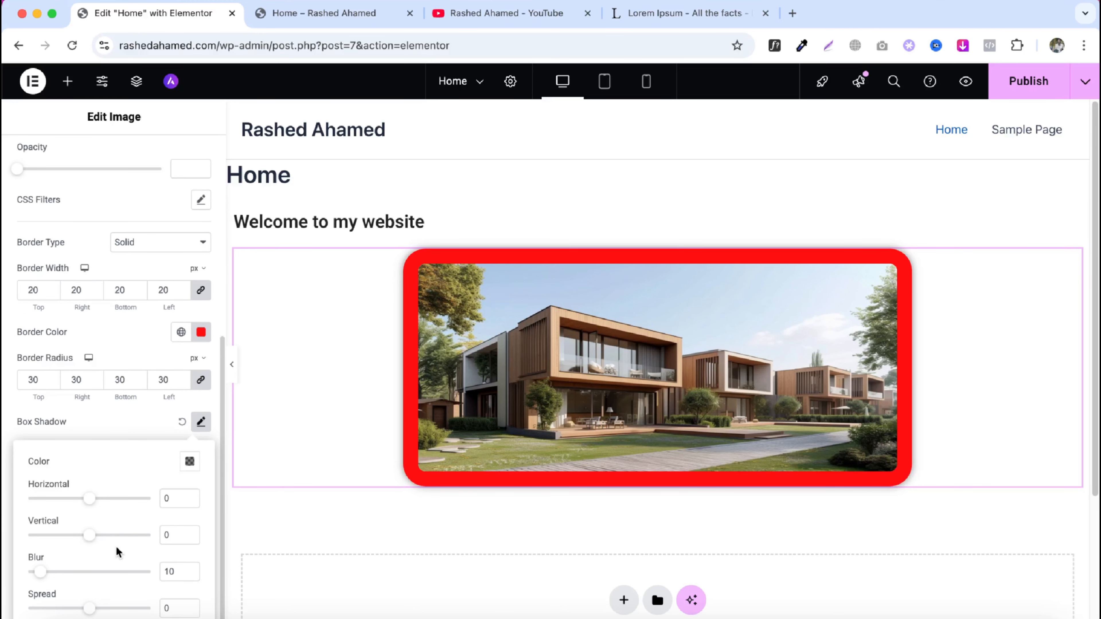
left_click(201, 421)
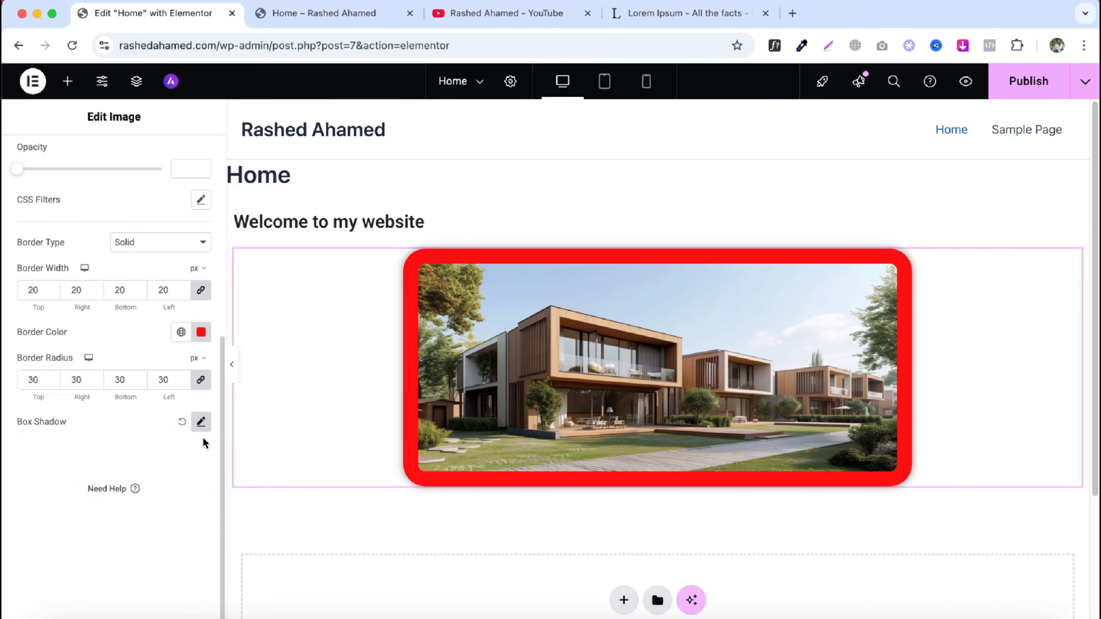
- Add a Text Editor widget below the image
scroll(118, 361, "up", 8)
left_click(68, 91)
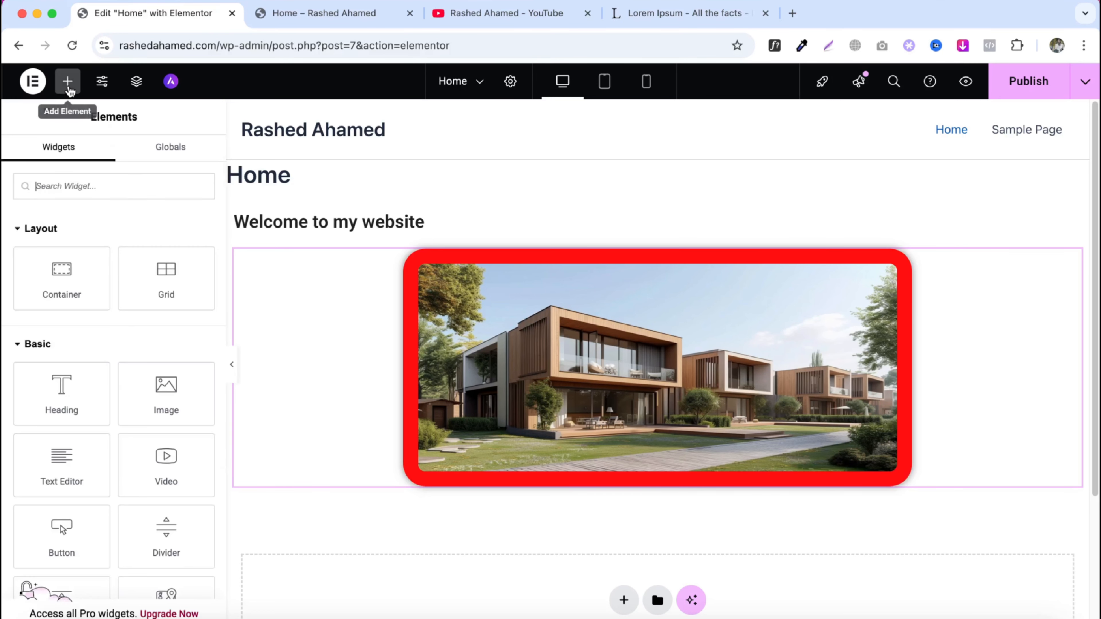
scroll(92, 342, "down", 3)
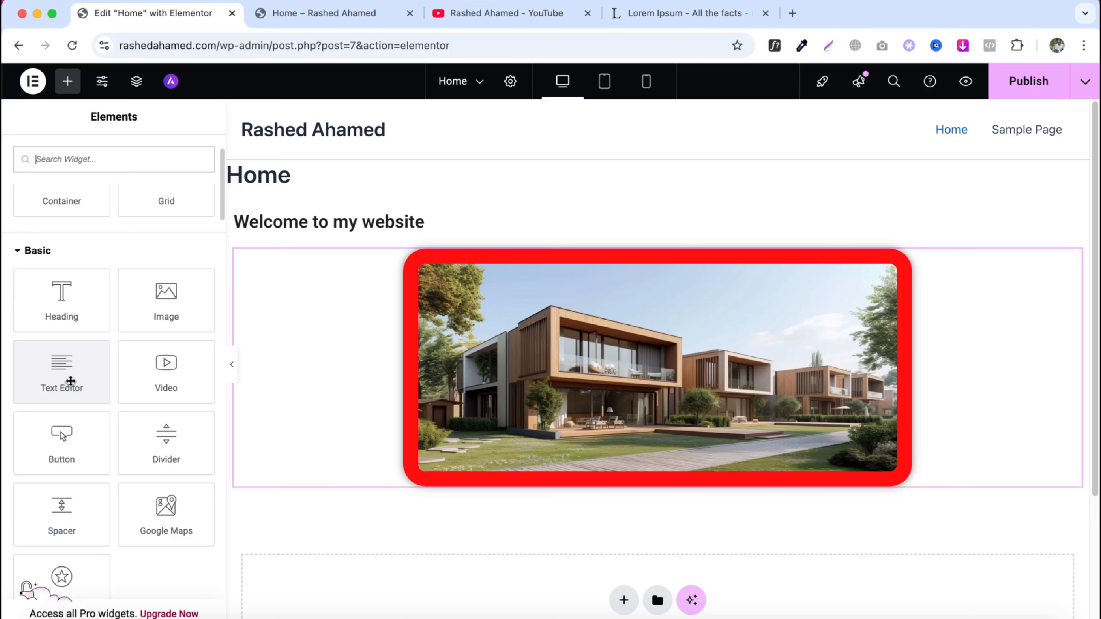
left_click_drag(71, 381, 470, 475)
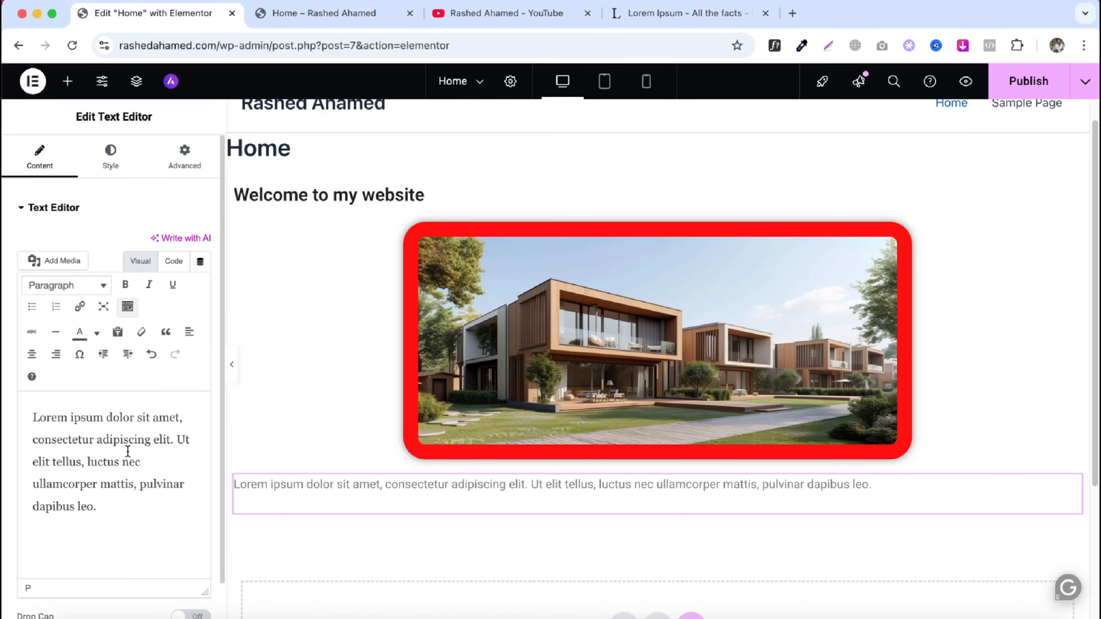
- Copy the selected 'What is Lorem Ipsum?' paragraph from the lipsum.com tab and return to the editor
left_click(667, 13)
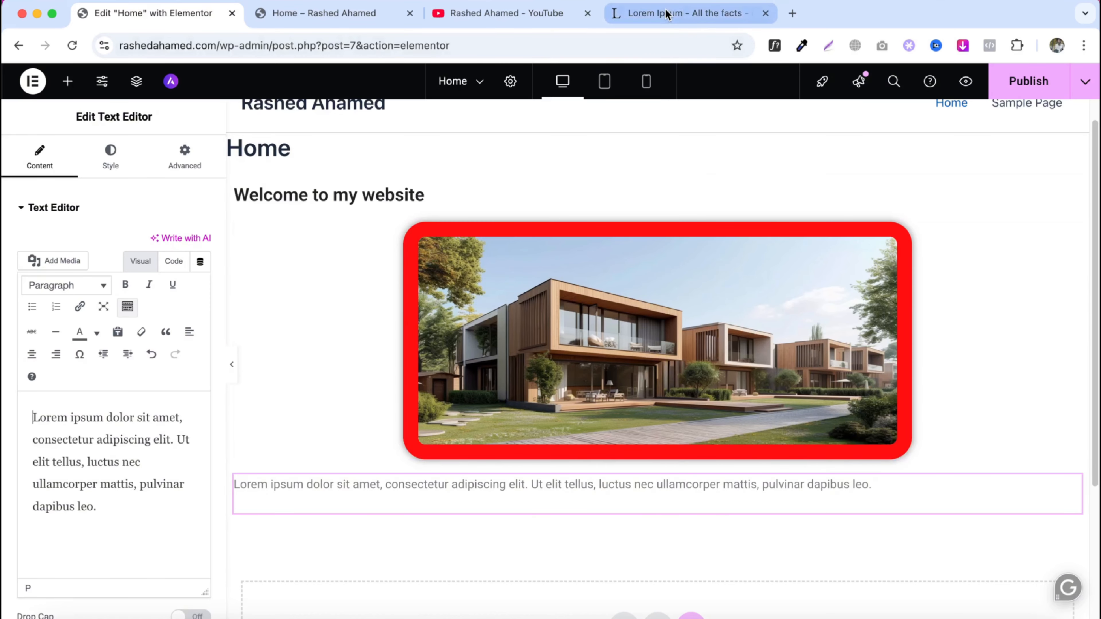
right_click(409, 267)
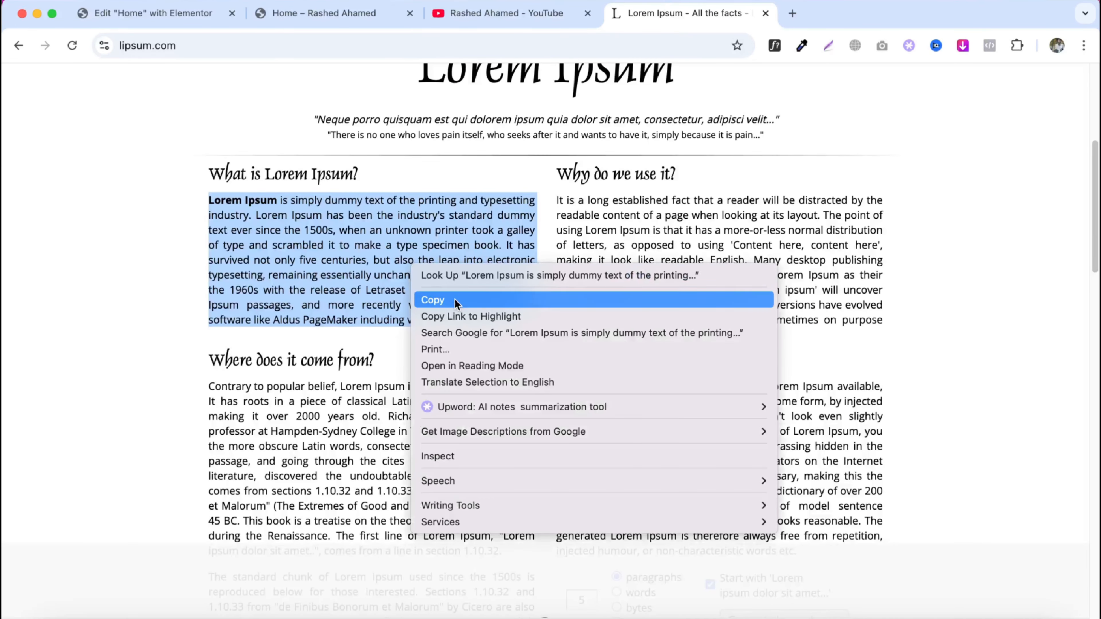
left_click(456, 304)
left_click(165, 21)
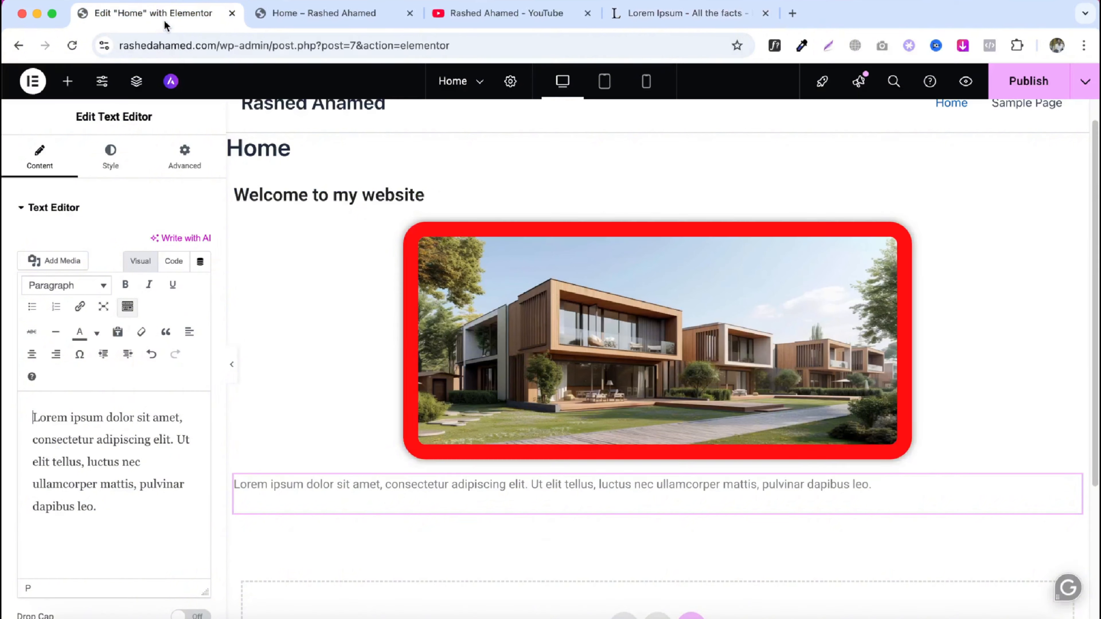
- Replace the text editor's placeholder content with the copied Lorem Ipsum paragraph
triple_click(152, 400)
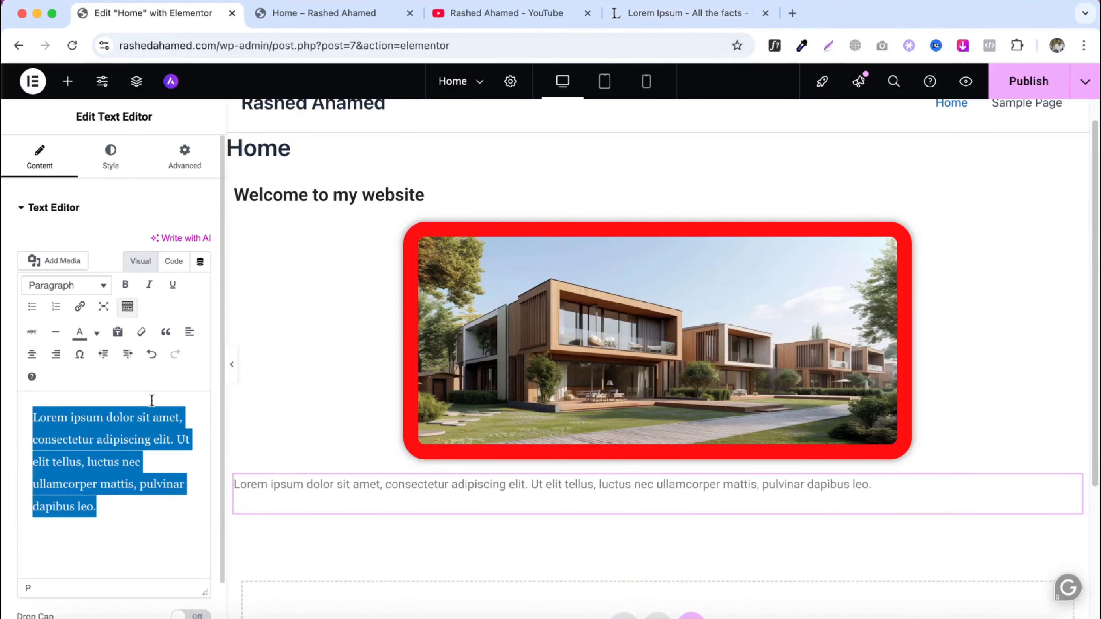
key("super+v")
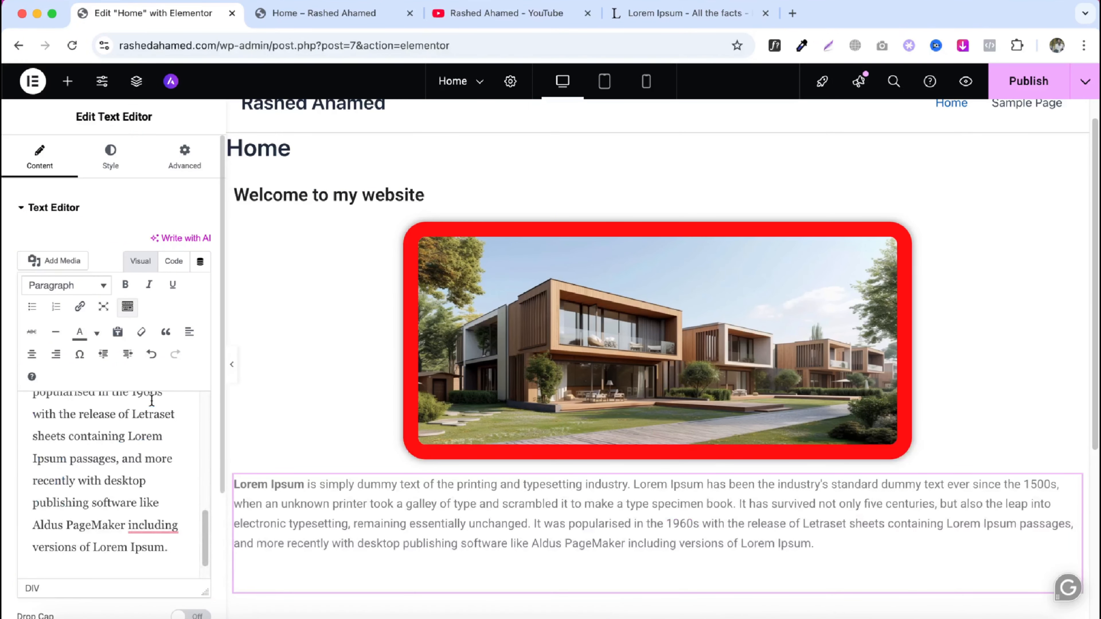
scroll(151, 400, "up", 10)
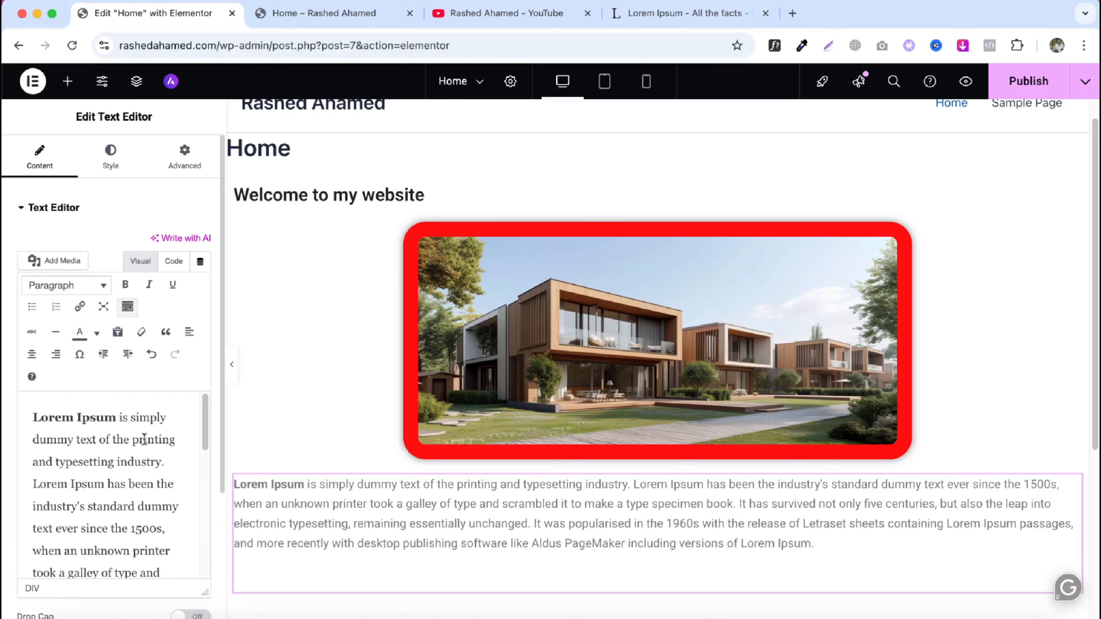
scroll(144, 439, "down", 2)
scroll(591, 488, "down", 3)
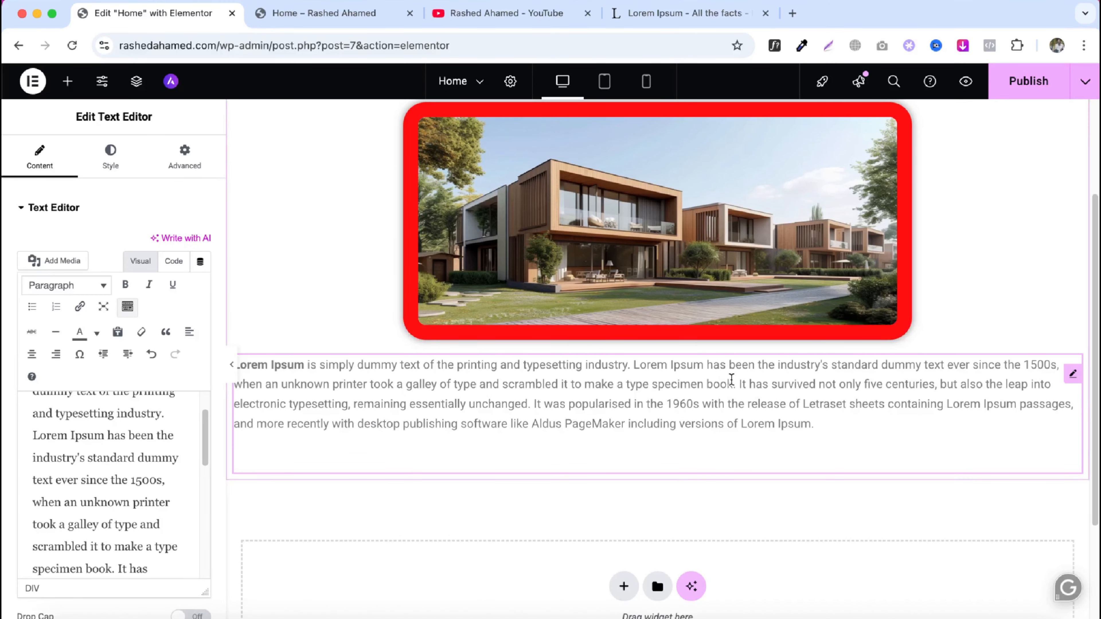
- Make the phrase 'standard dummy text ever since the 1500s' bold in the text editor content
left_click_drag(734, 384, 502, 385)
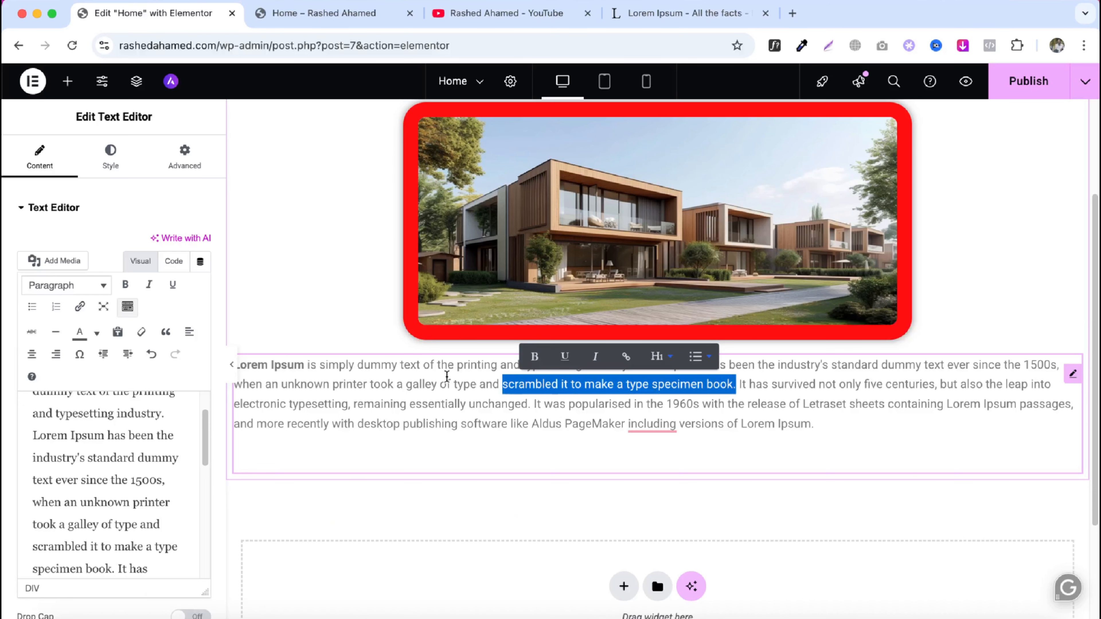
left_click(127, 285)
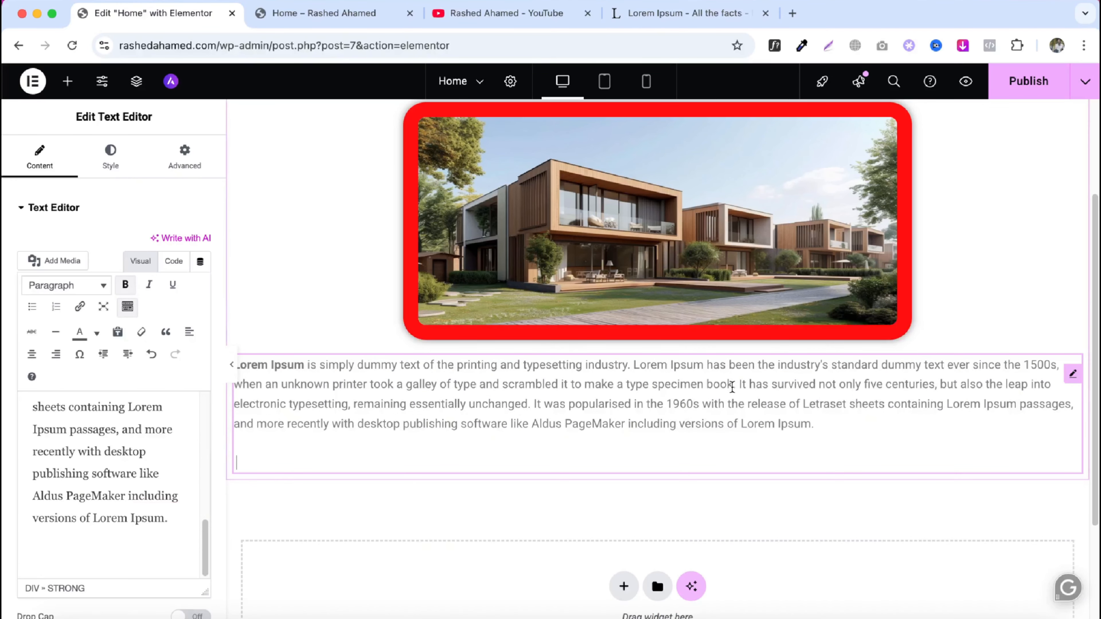
scroll(135, 454, "up", 10)
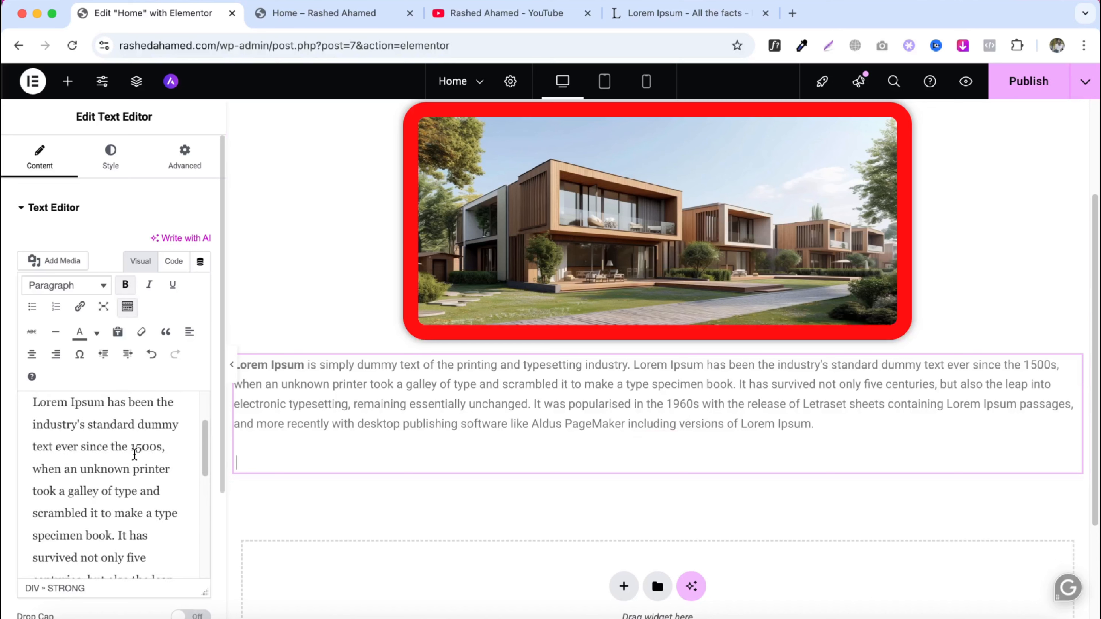
scroll(136, 453, "up", 2)
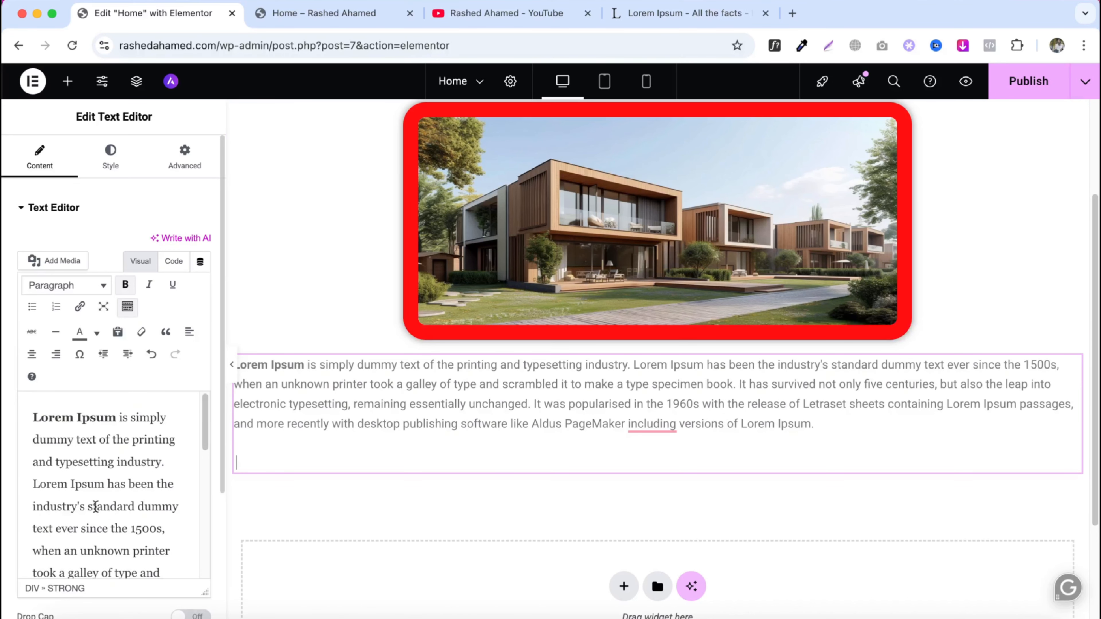
left_click_drag(87, 505, 161, 528)
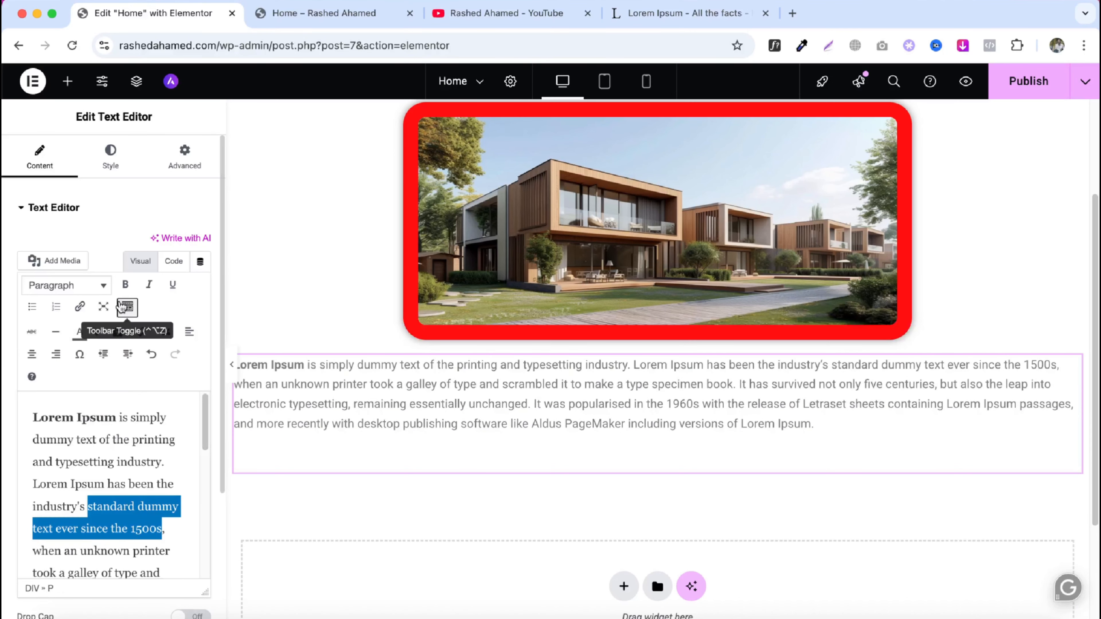
left_click(126, 286)
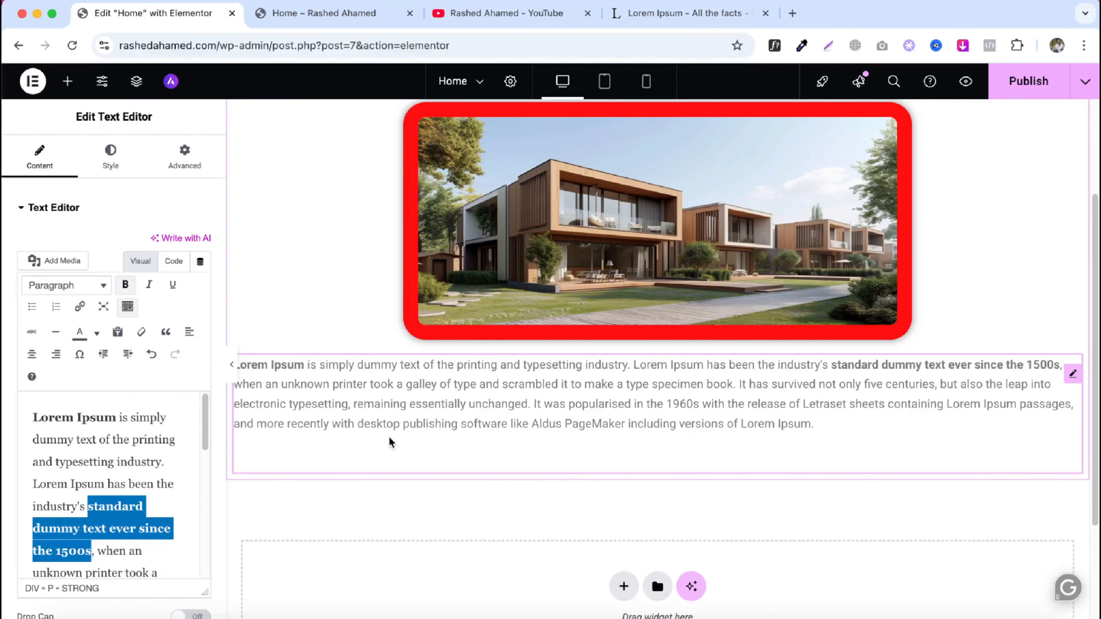
- Color the passage 'was popularised in the 1960s … Lorem Ipsum passages, and' red
scroll(138, 512, "down", 5)
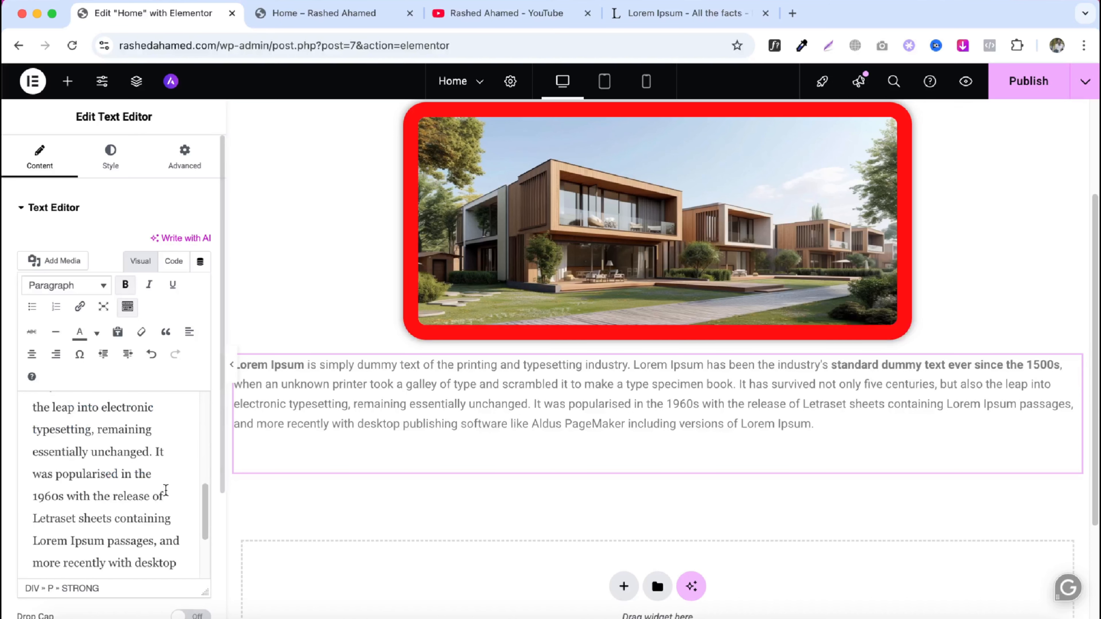
left_click(46, 491)
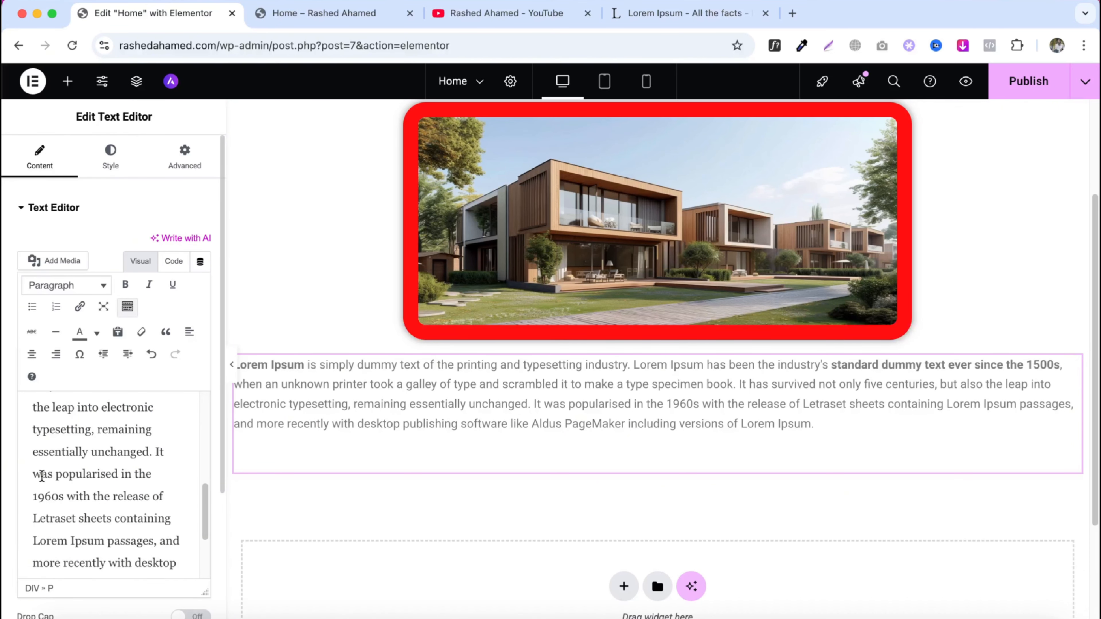
left_click_drag(33, 475, 178, 535)
left_click(96, 333)
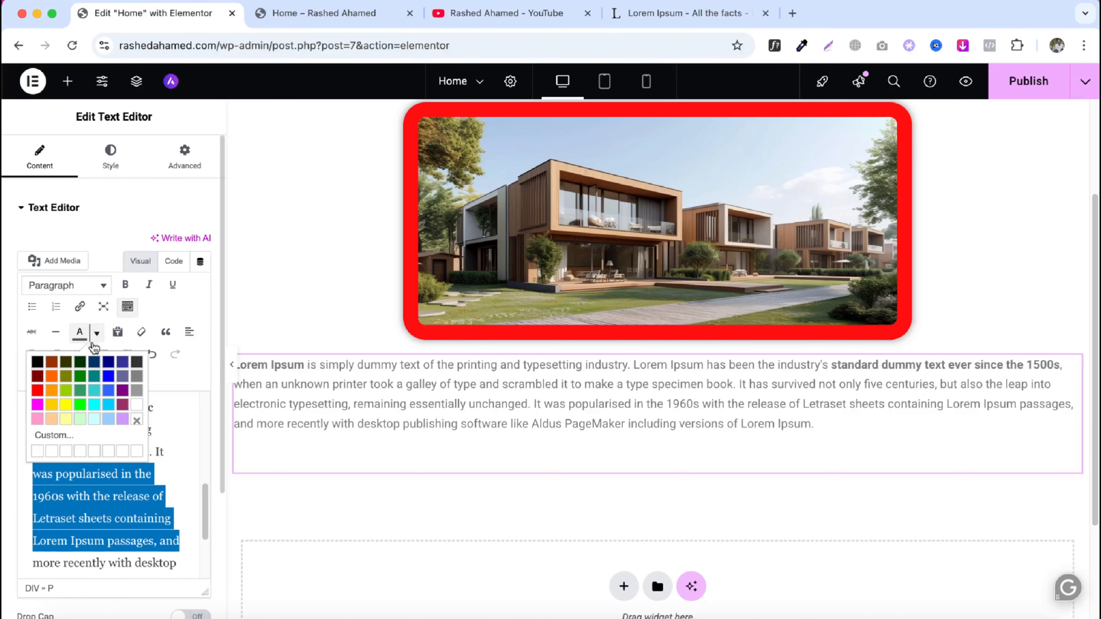
left_click(38, 390)
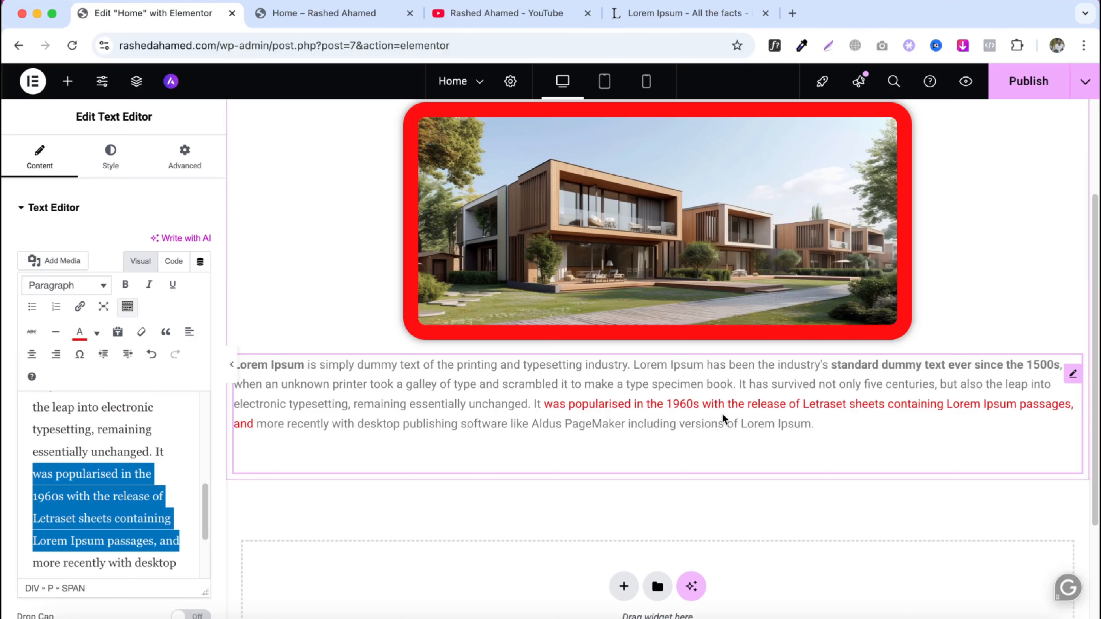
left_click_drag(146, 429, 34, 429)
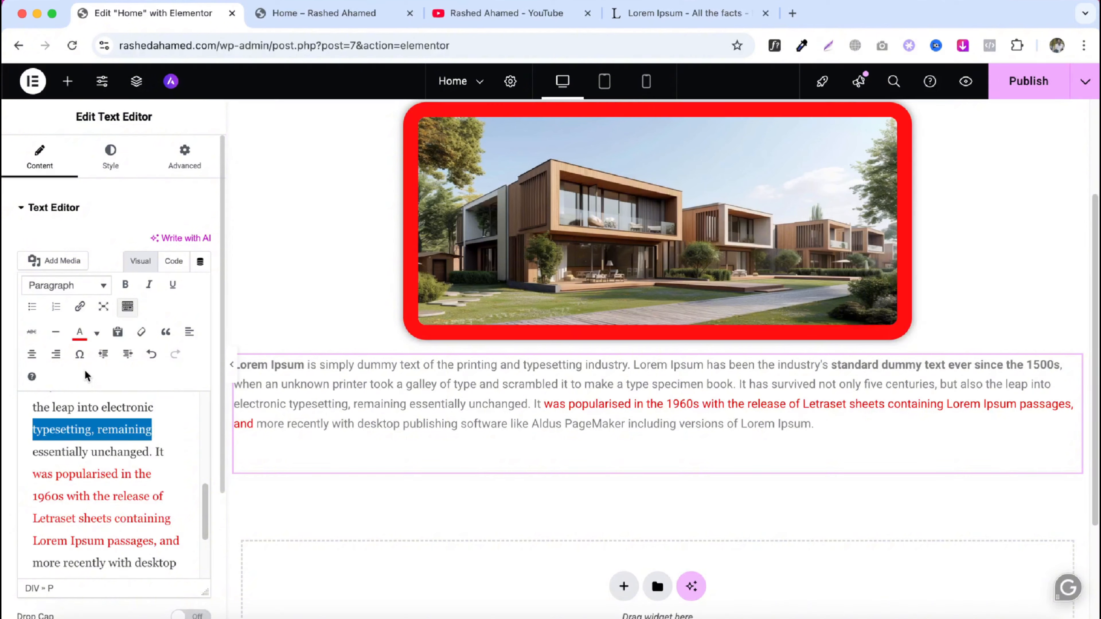
left_click(80, 308)
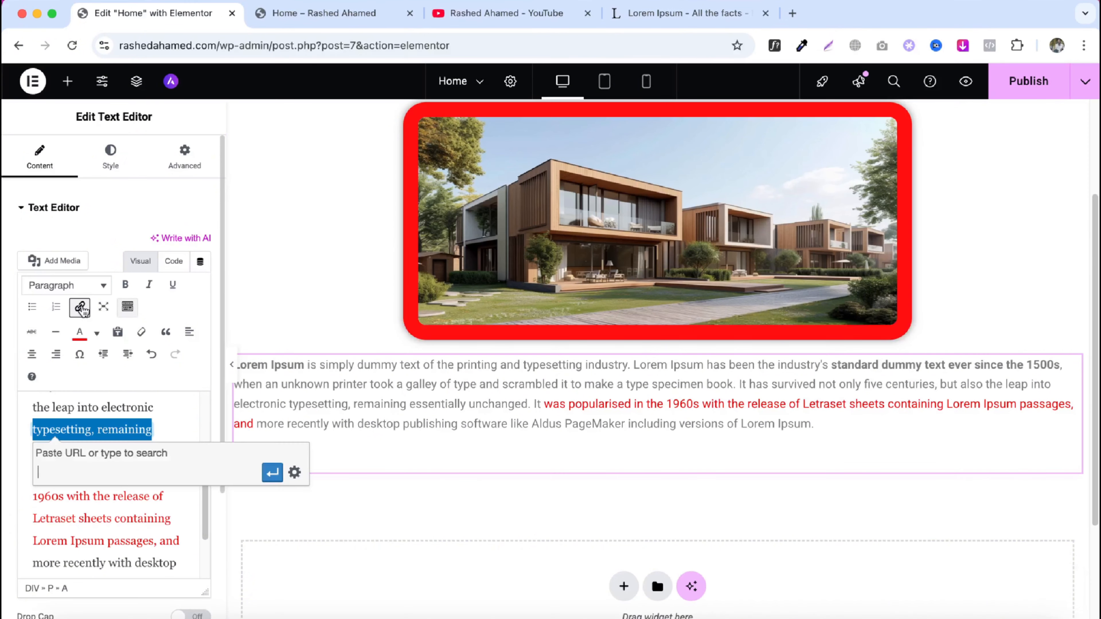
left_click(689, 12)
left_click(179, 51)
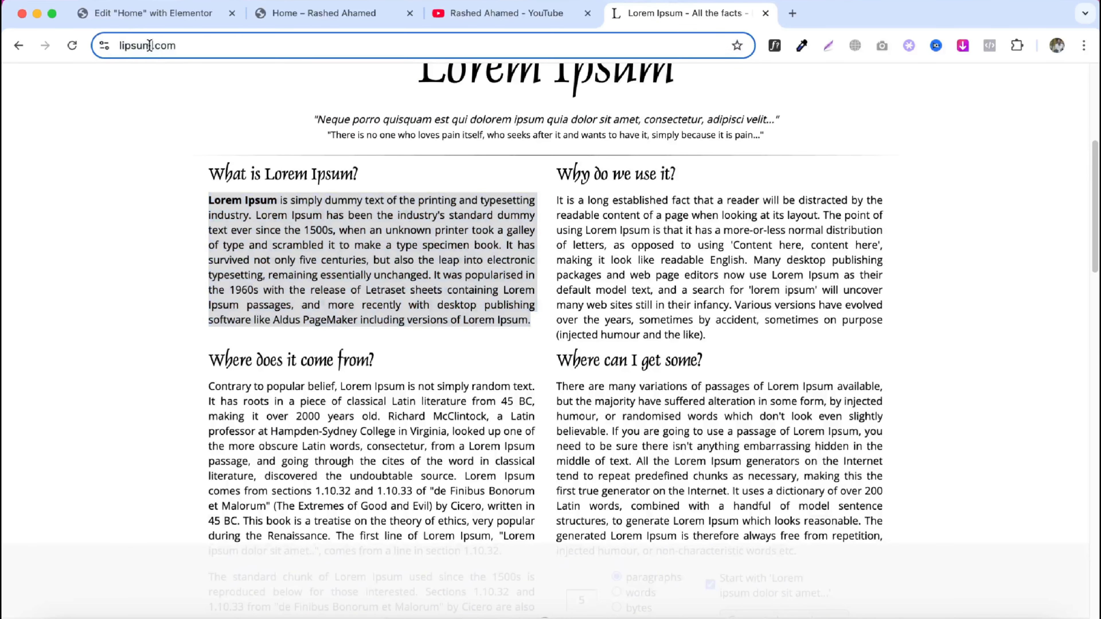
right_click(151, 43)
left_click(186, 167)
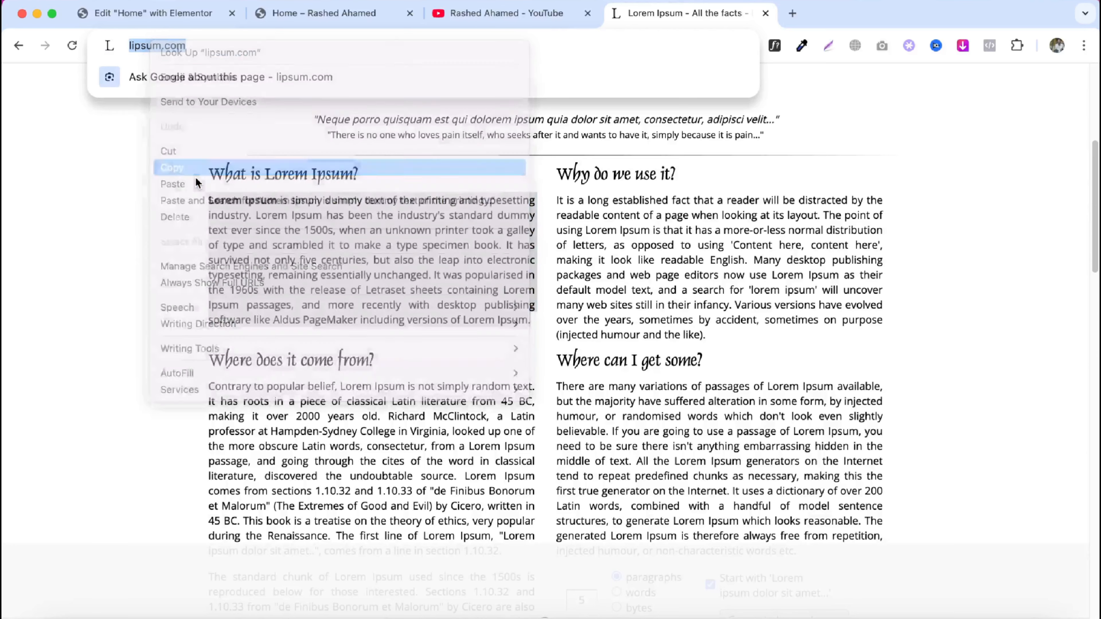
left_click(152, 13)
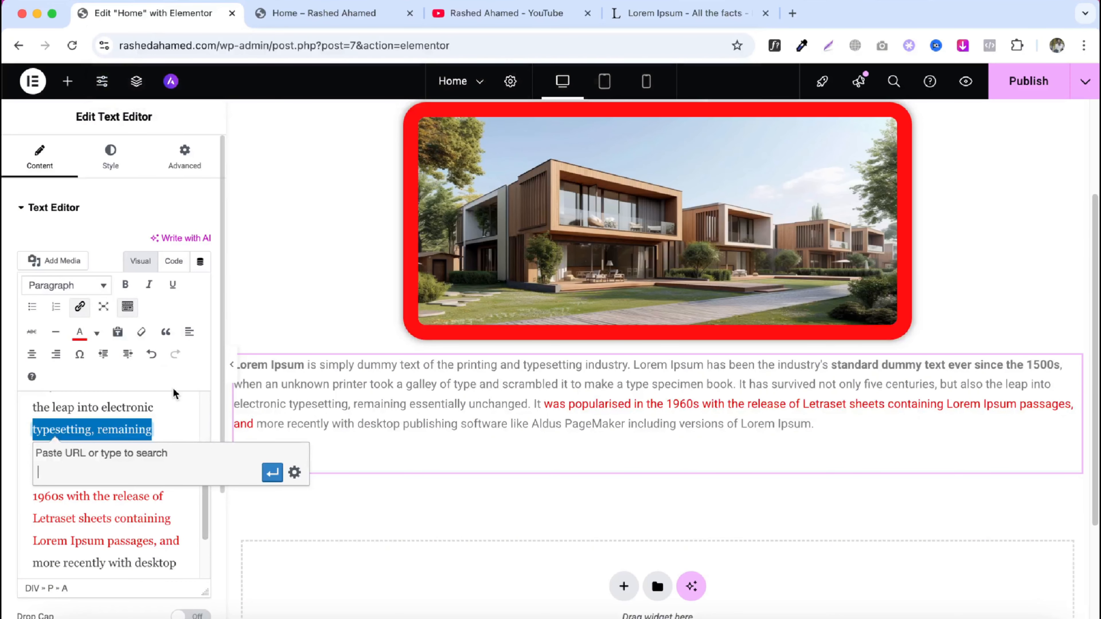
key("super+v")
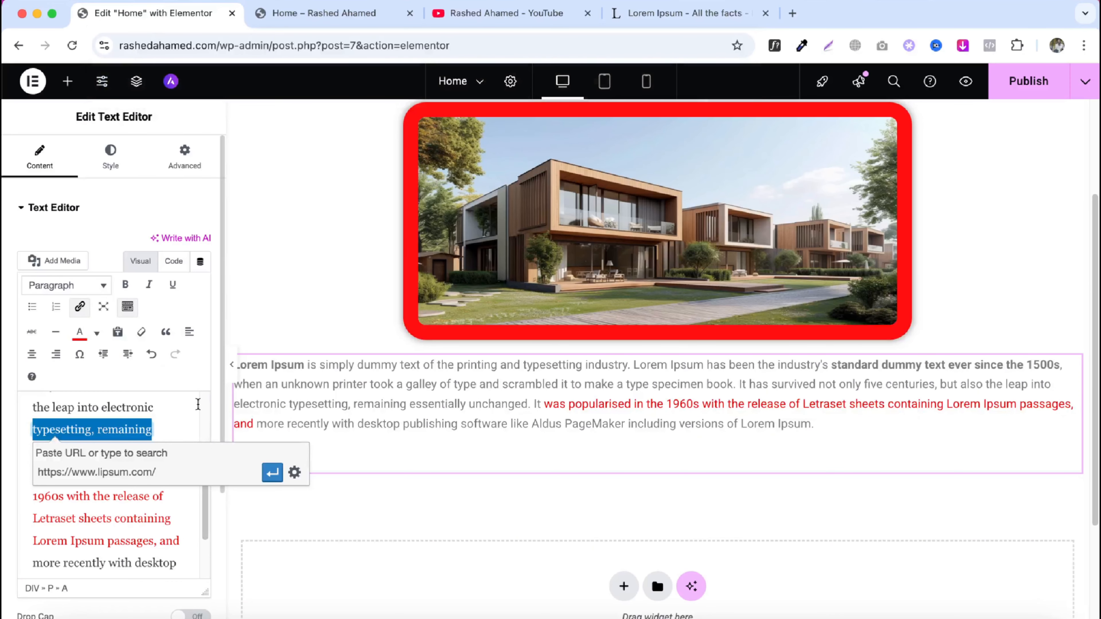
left_click(272, 472)
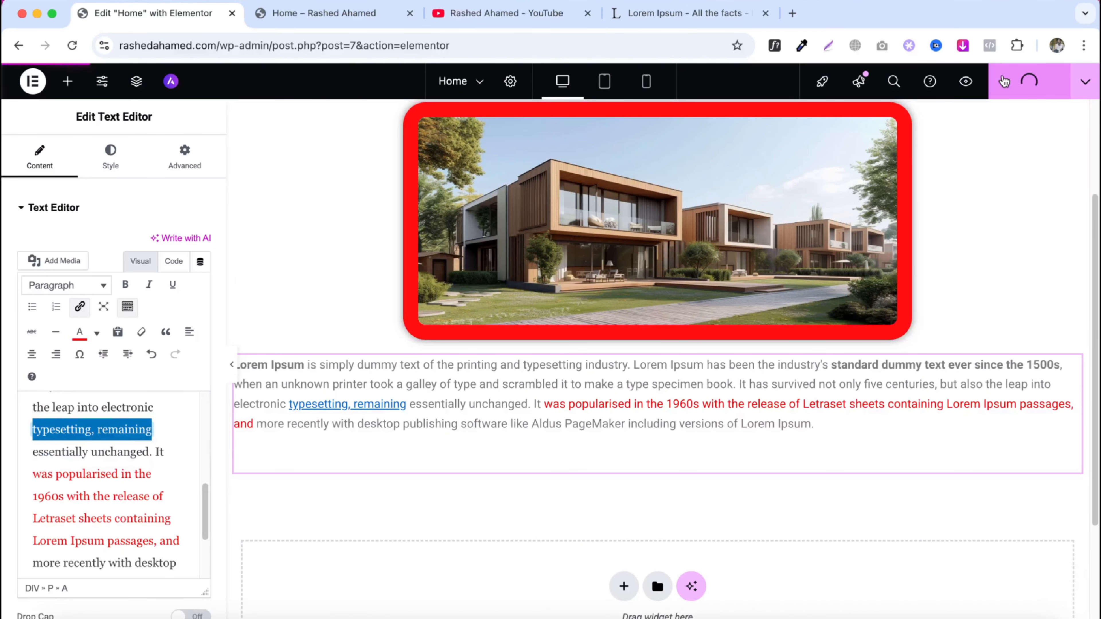
- Reload the page preview tab, test the new link, and return to the editor
left_click(345, 21)
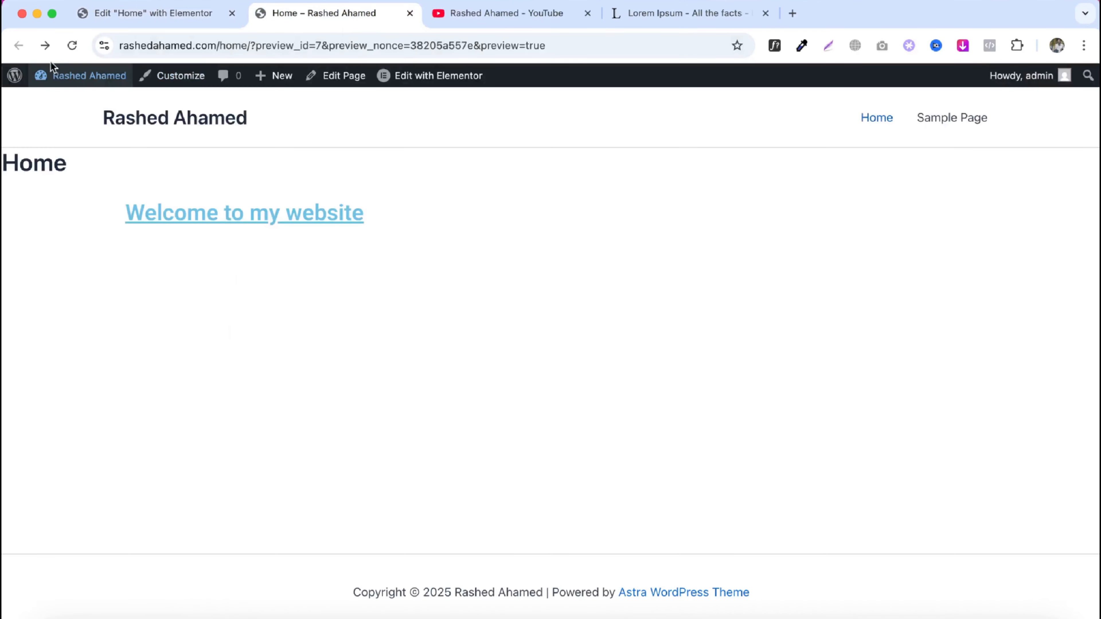
left_click(72, 45)
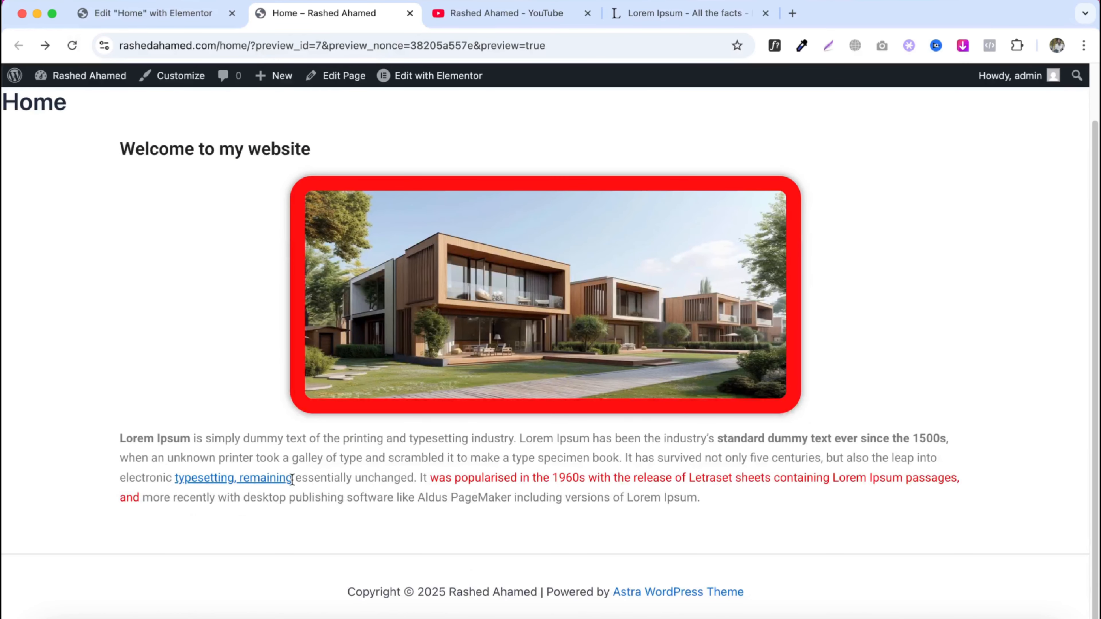
left_click(292, 479)
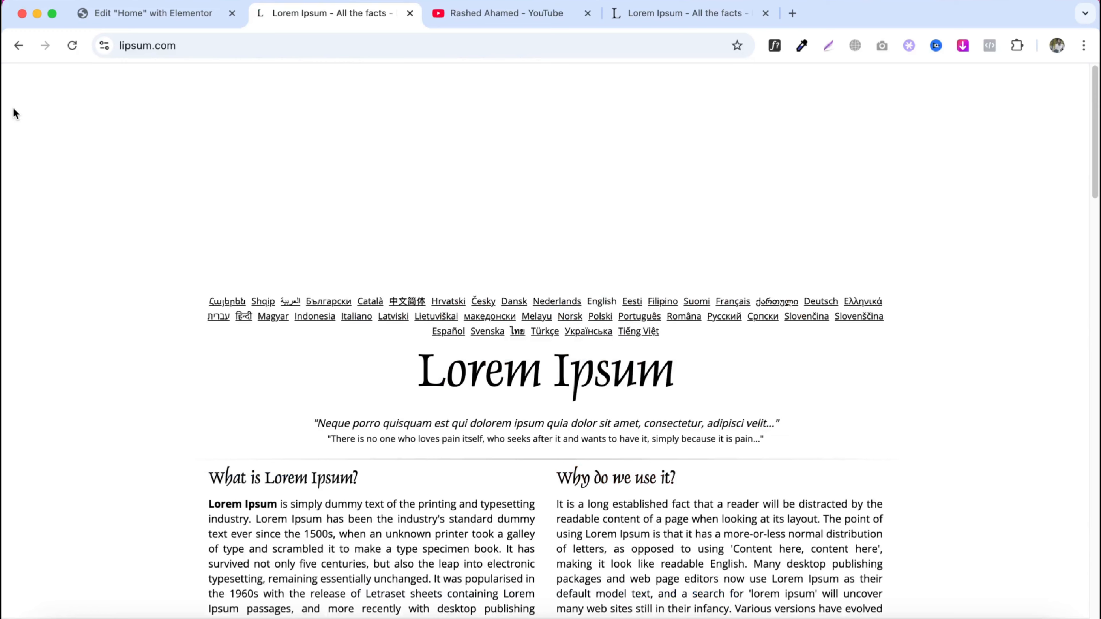
left_click(19, 45)
left_click(129, 13)
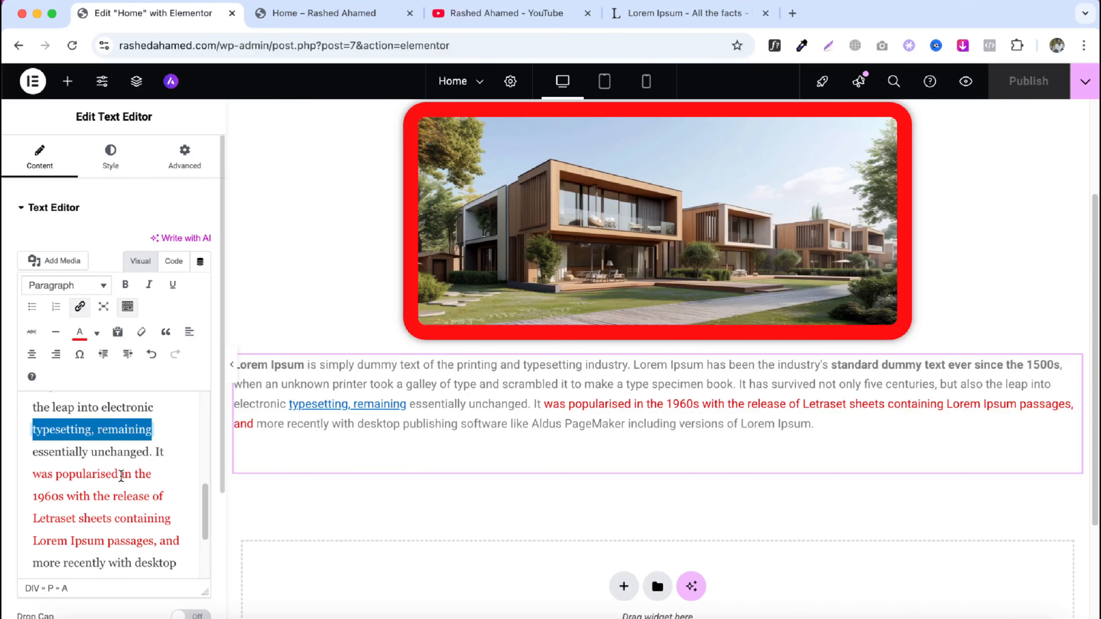
- Italicize the phrase 'galley of type and scrambled' in the text editor content
scroll(121, 475, "up", 1)
scroll(123, 474, "up", 5)
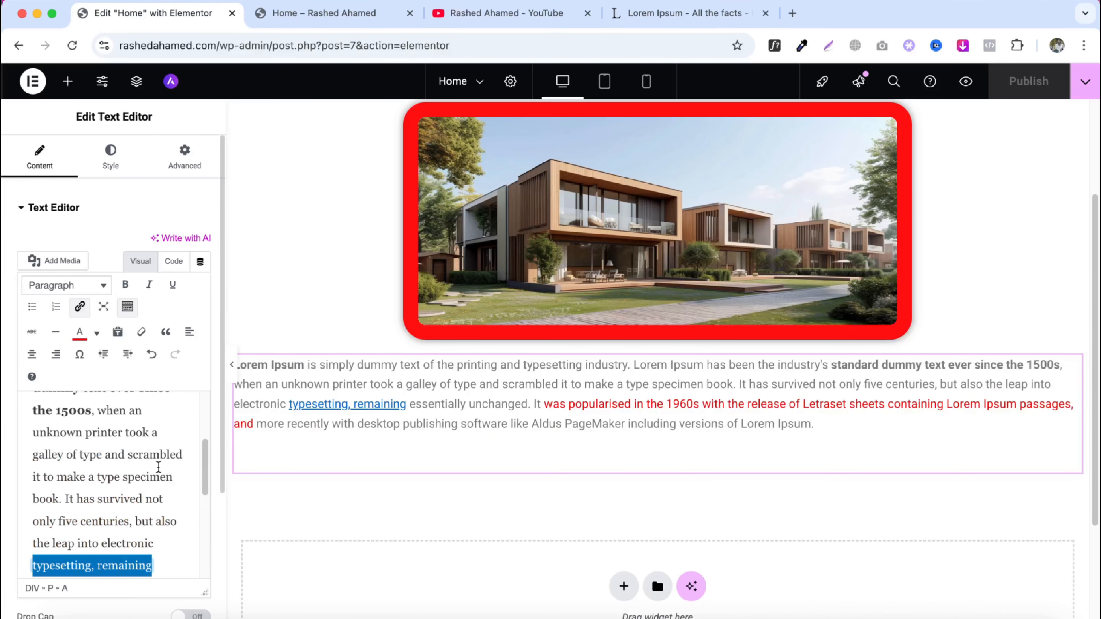
left_click_drag(178, 454, 28, 449)
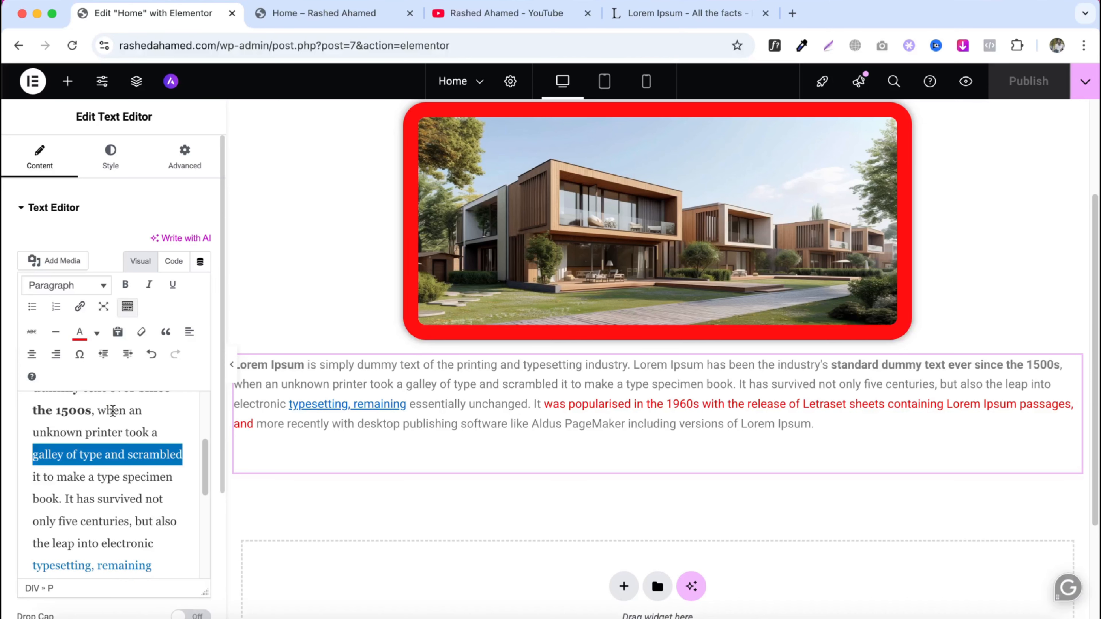
left_click(150, 285)
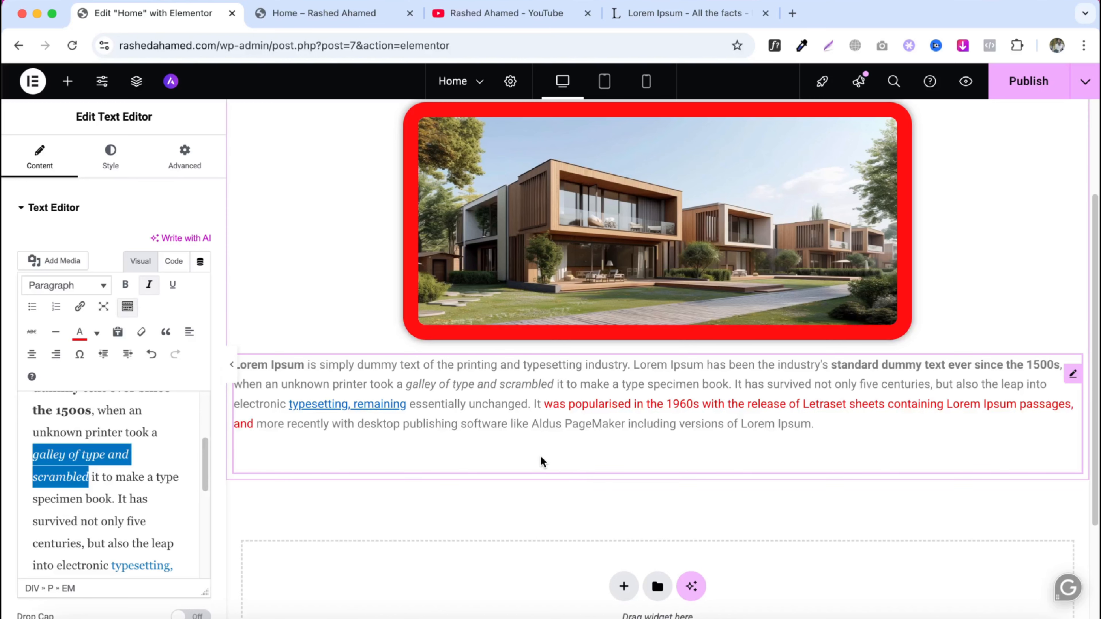
- Set the text editor's typography size to 35 px
scroll(600, 429, "up", 2)
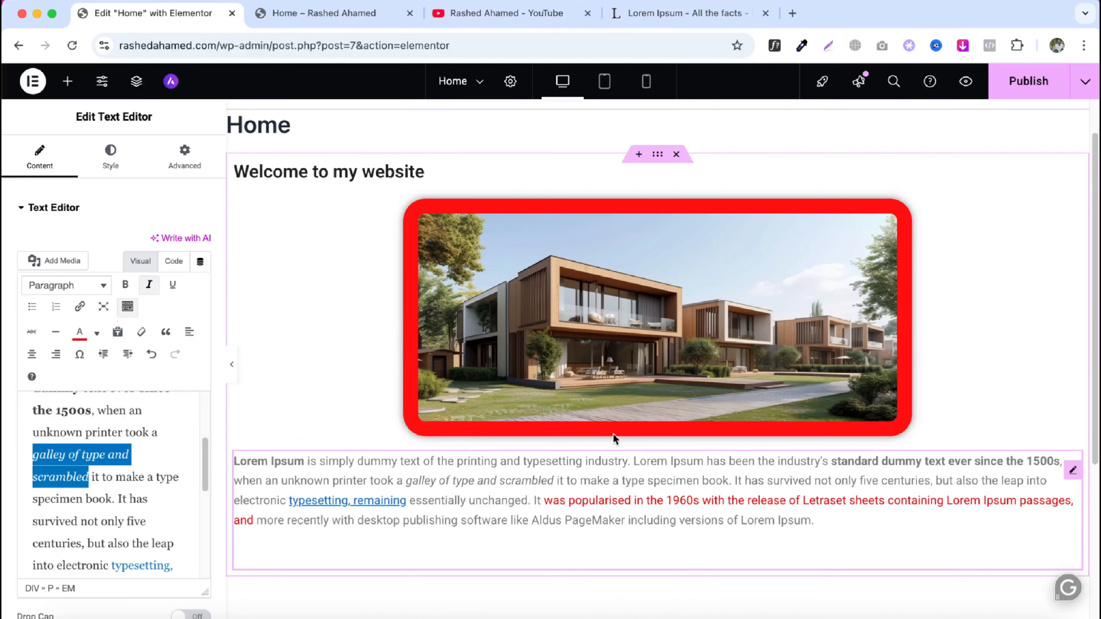
scroll(613, 433, "down", 3)
scroll(613, 442, "down", 1)
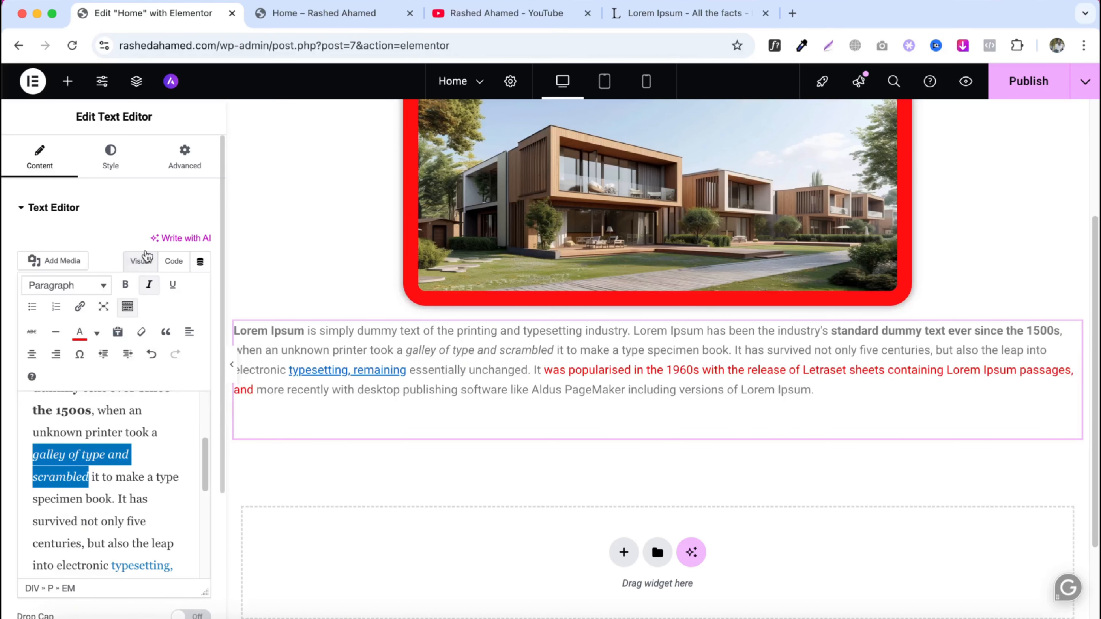
left_click(121, 171)
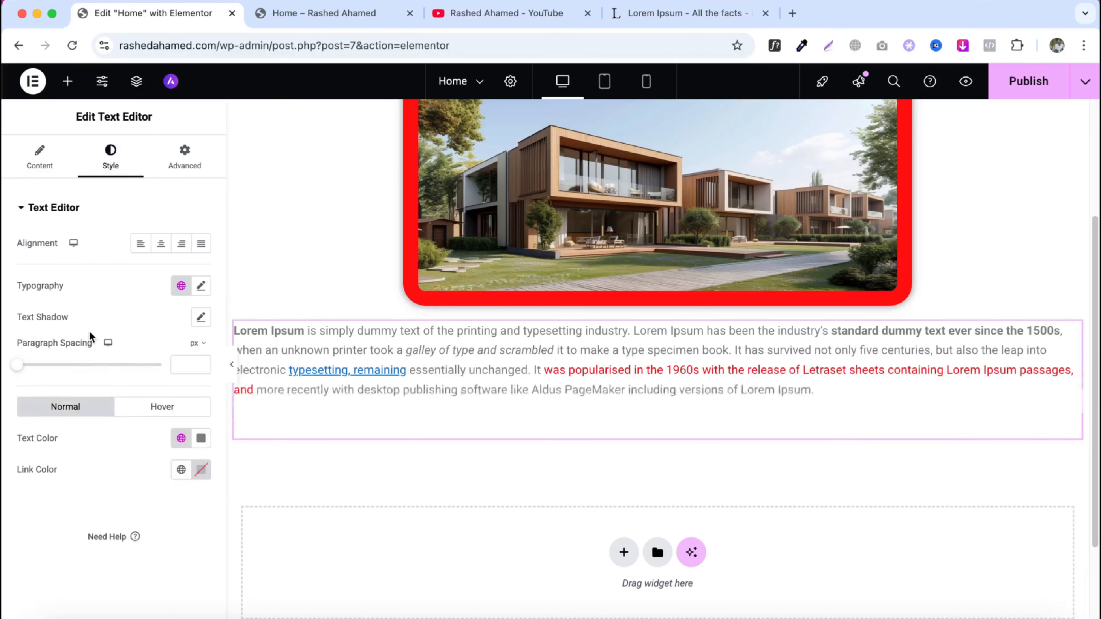
left_click(202, 288)
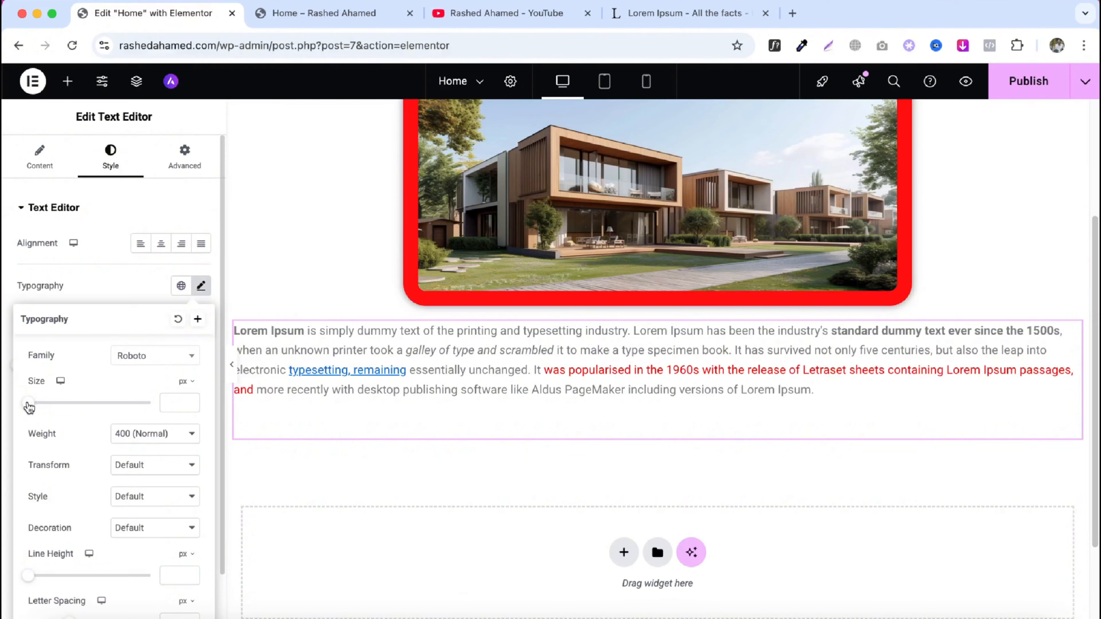
mouse_move(28, 403)
left_mouse_down()
mouse_move(61, 404)
mouse_move(50, 405)
left_mouse_up()
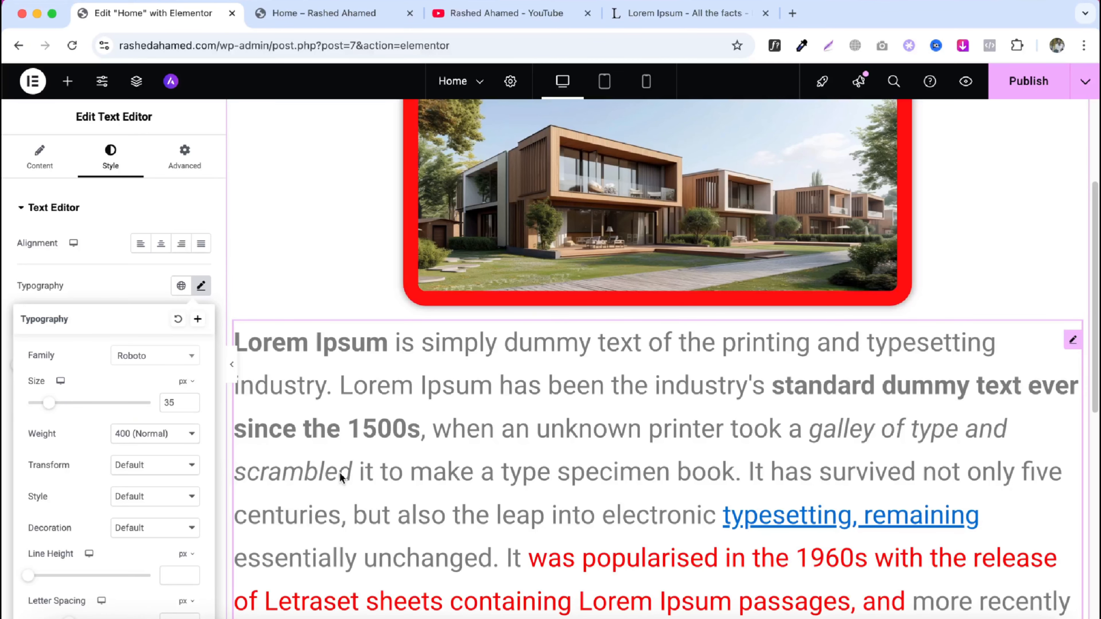
- Set the text's font family to Roboto Condensed and weight to 300 (Light)
left_click(159, 366)
left_click(152, 459)
left_click(147, 436)
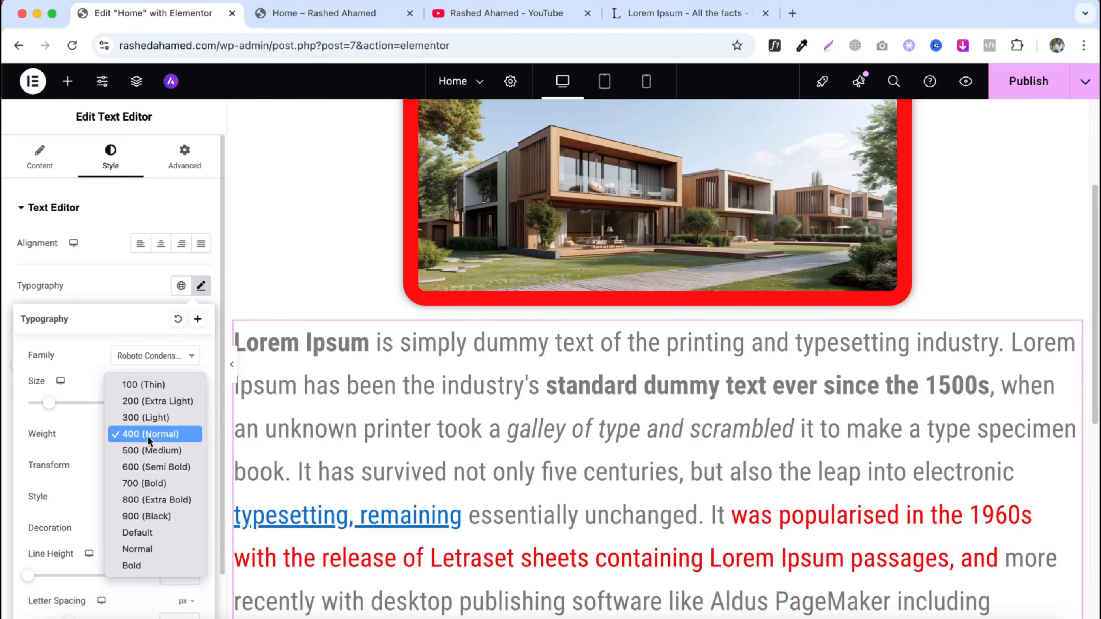
left_click(147, 436)
left_click(140, 465)
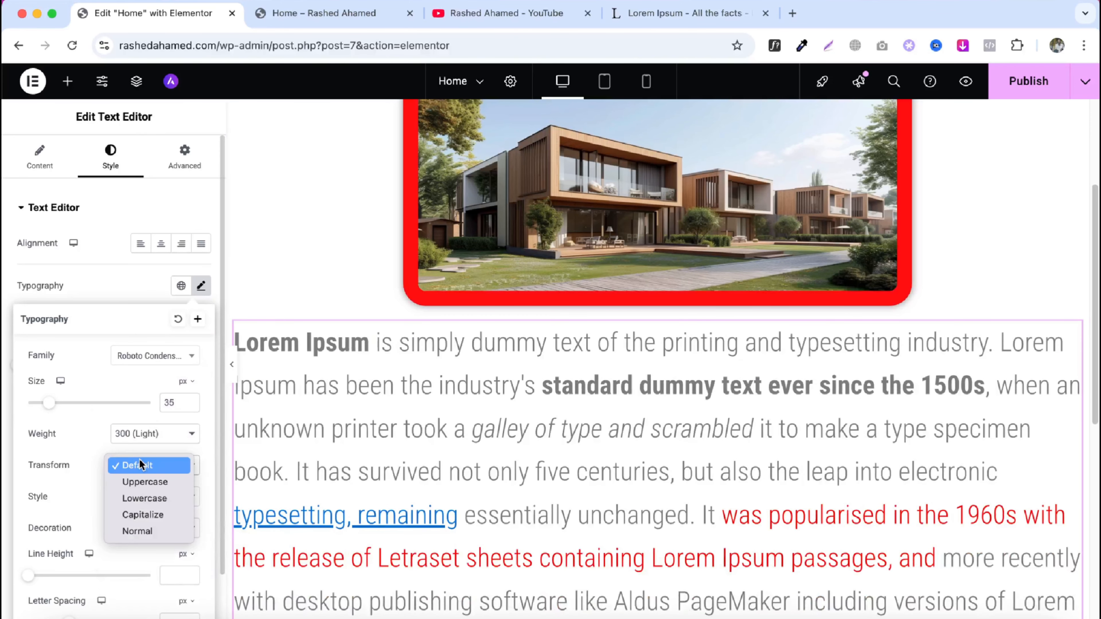
left_click(63, 468)
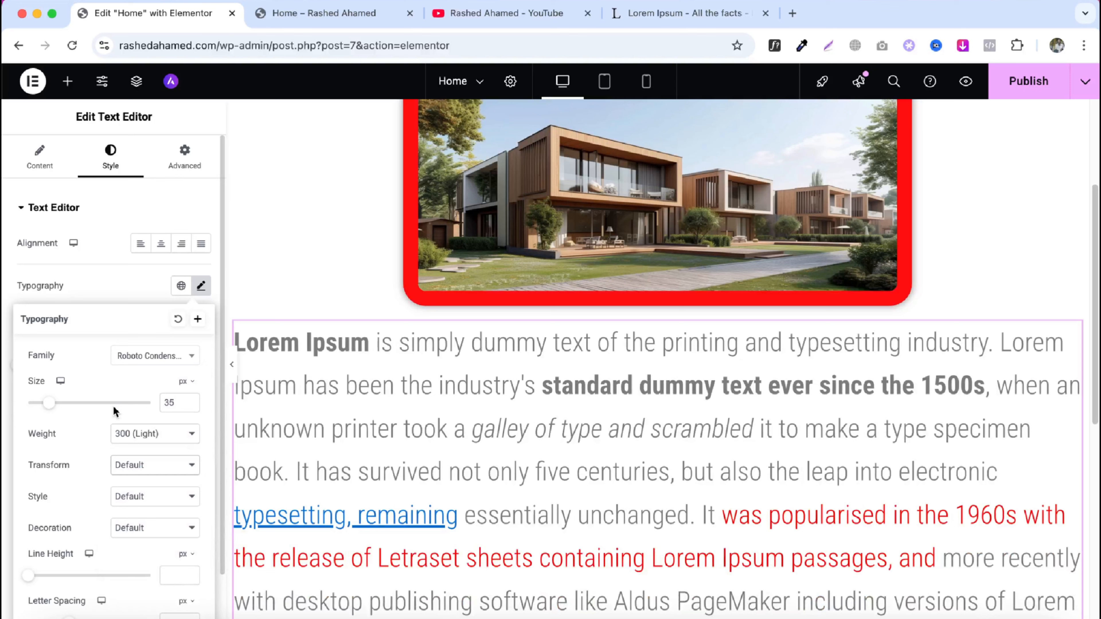
left_click(201, 288)
- Left-align the text and set its text color to #FF0000
left_click(161, 244)
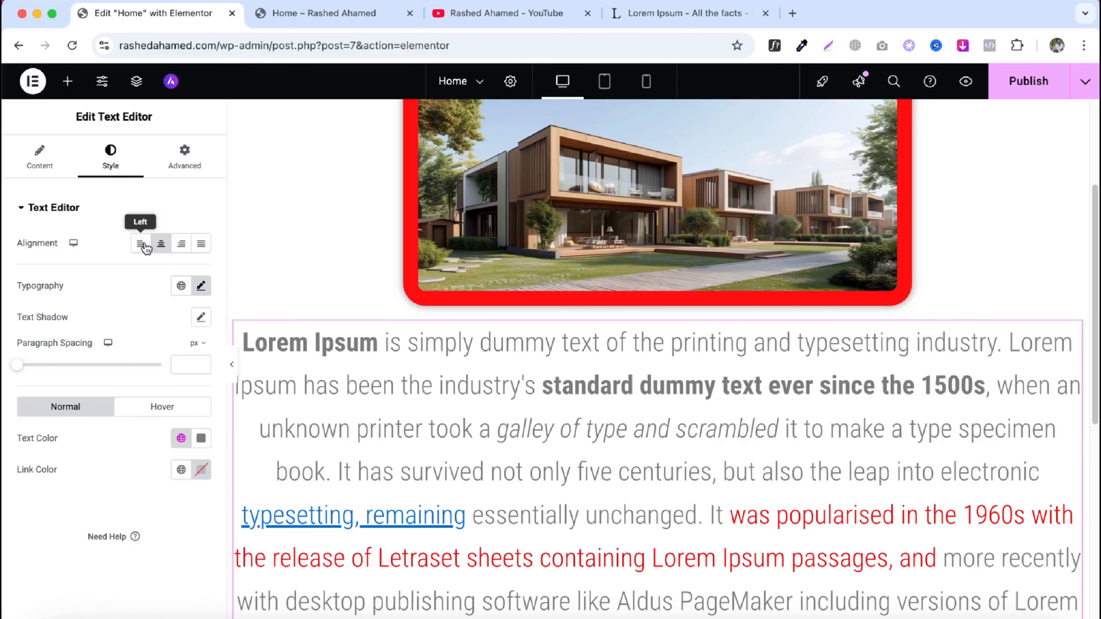
left_click(140, 246)
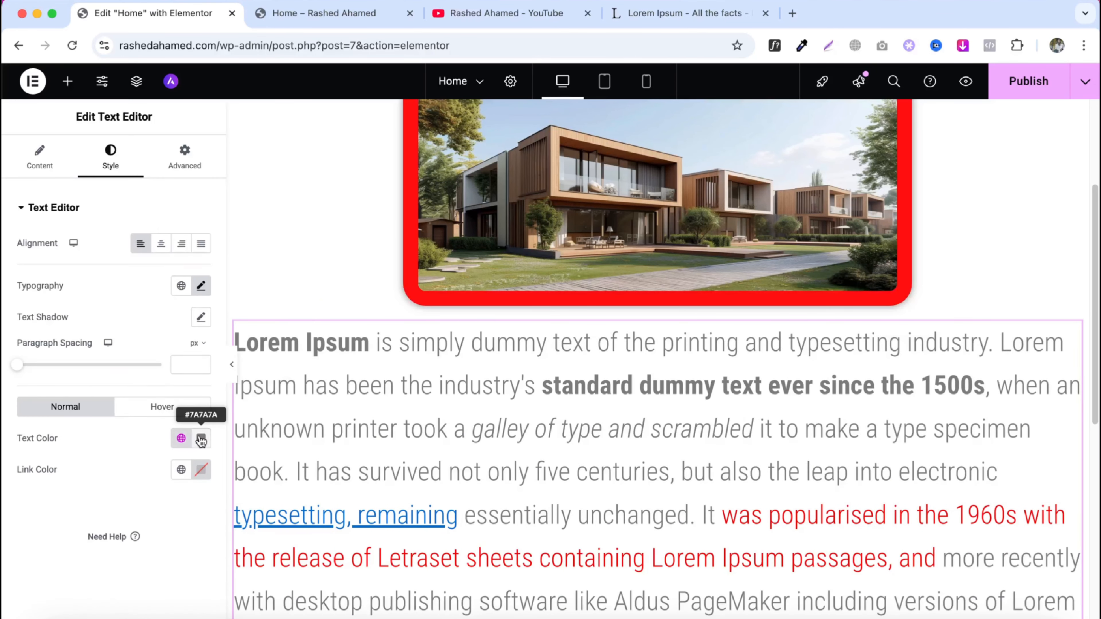
left_click(201, 438)
left_click_drag(223, 324, 295, 230)
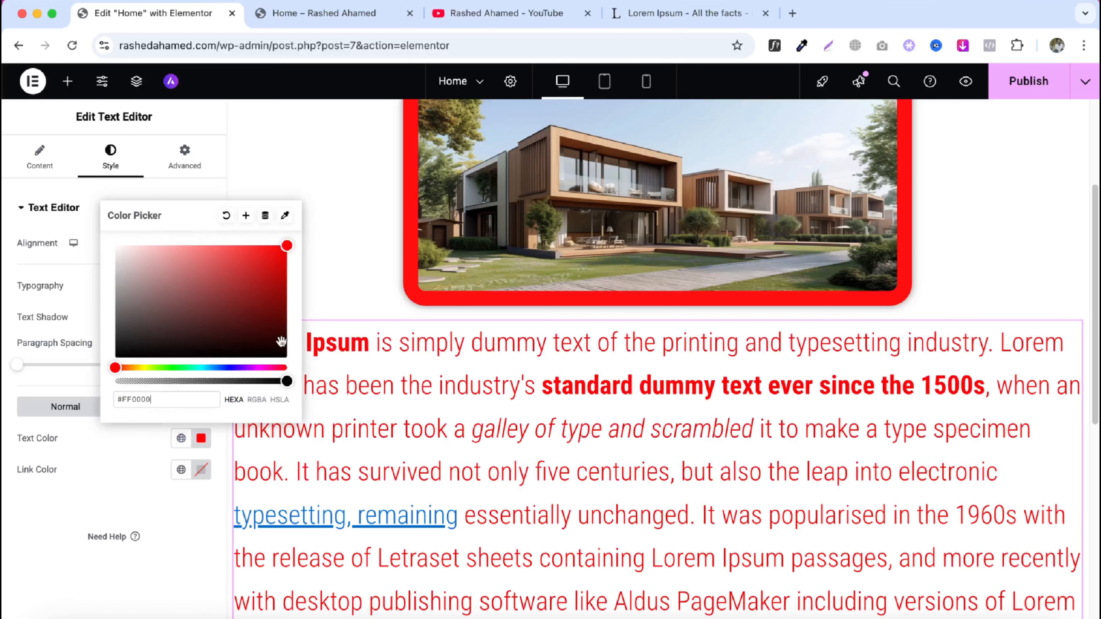
- Add a Video widget to the page below the text editor
left_click(168, 498)
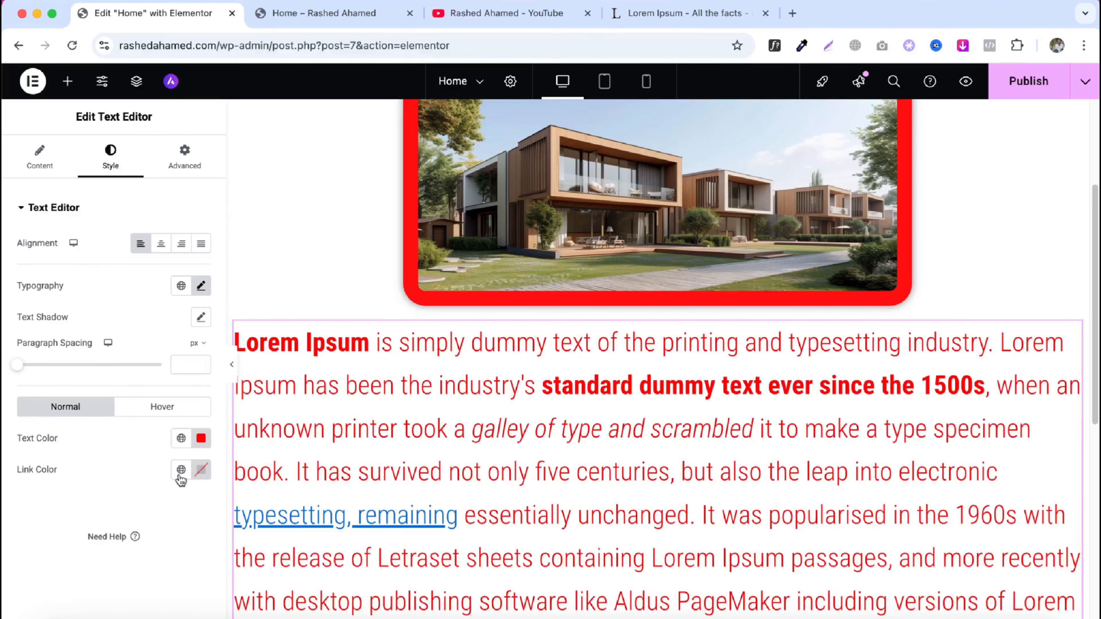
scroll(545, 434, "down", 5)
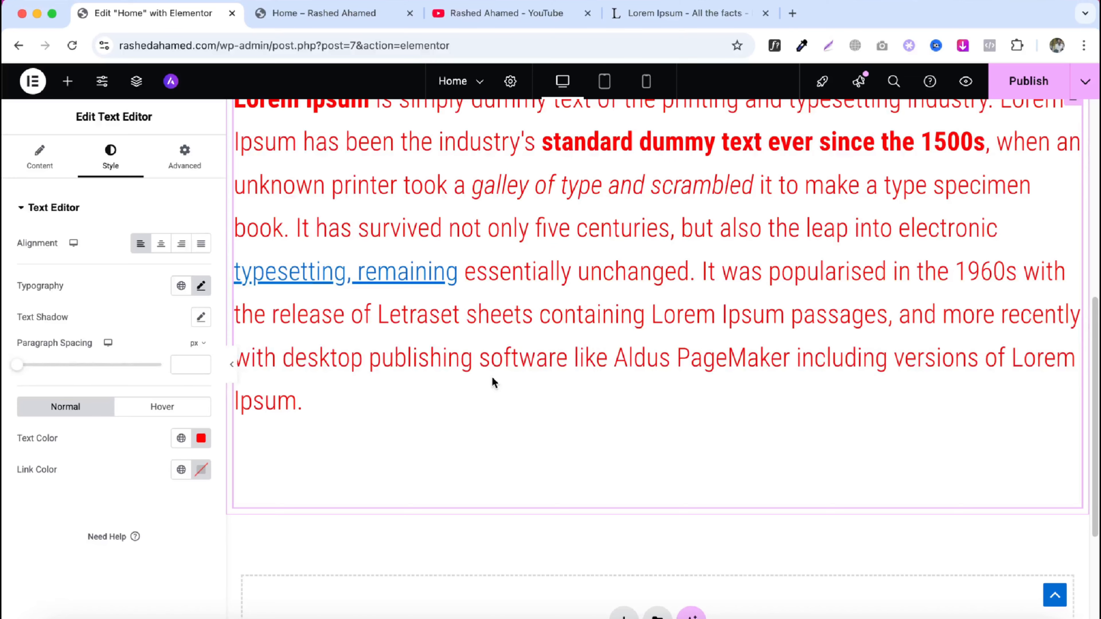
scroll(493, 382, "up", 3)
left_click(67, 81)
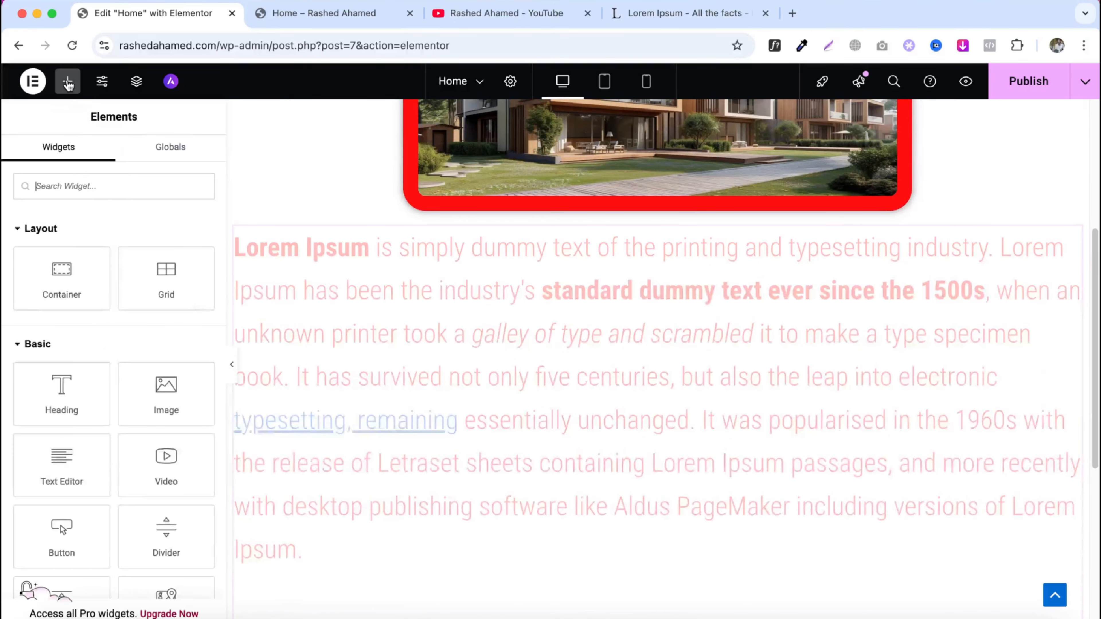
scroll(528, 433, "down", 2)
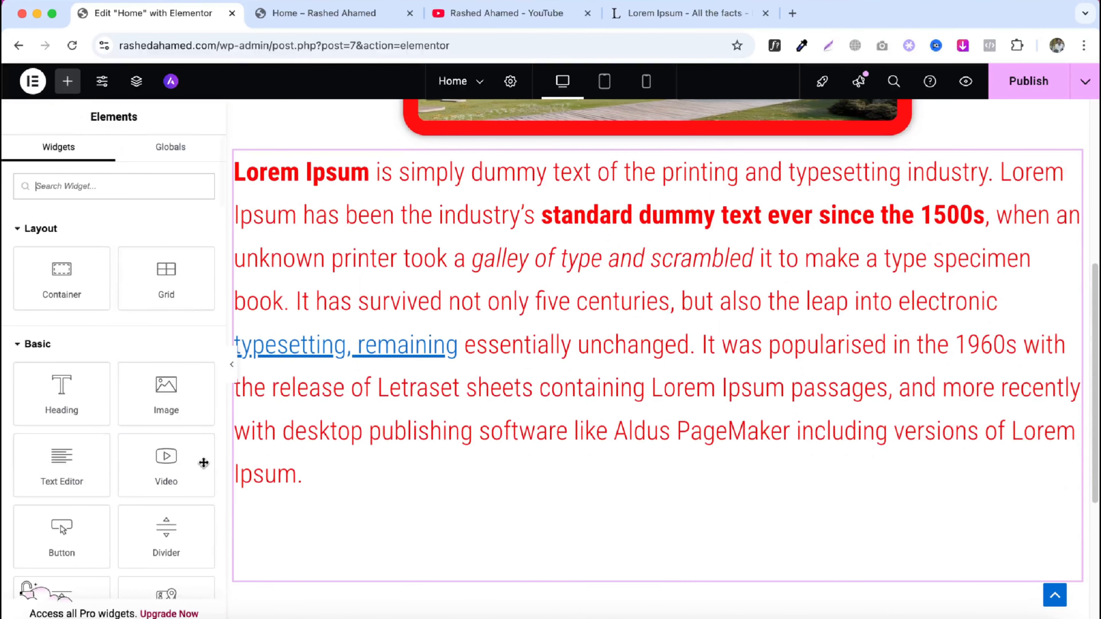
left_click_drag(203, 462, 442, 457)
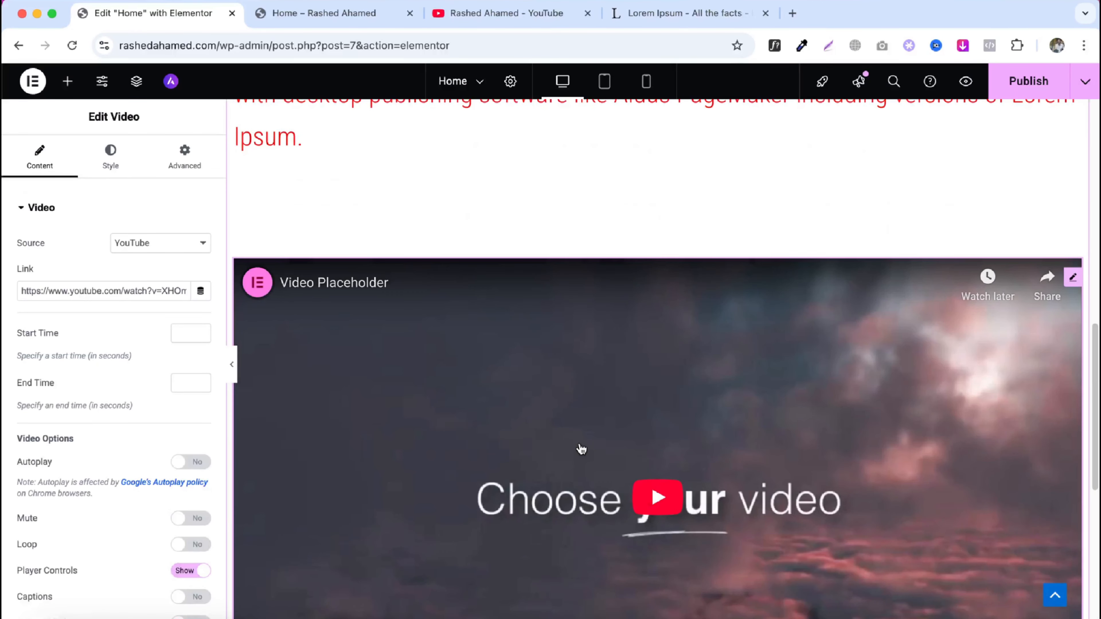
- Copy the YouTube video's share link and paste it as the Video widget's link
scroll(455, 381, "down", 1)
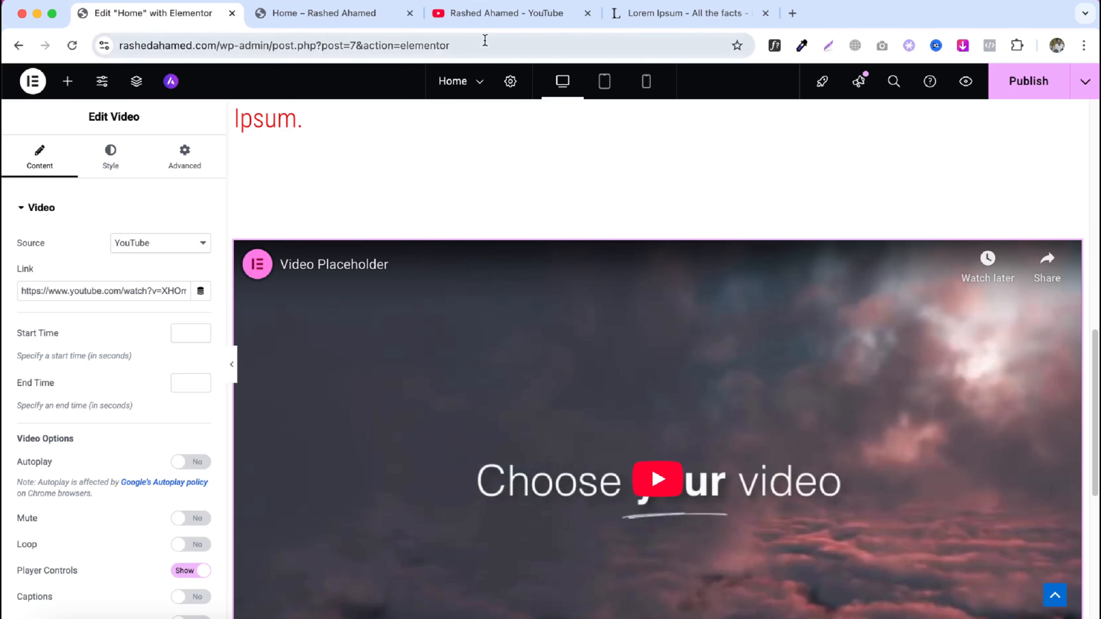
left_click(495, 17)
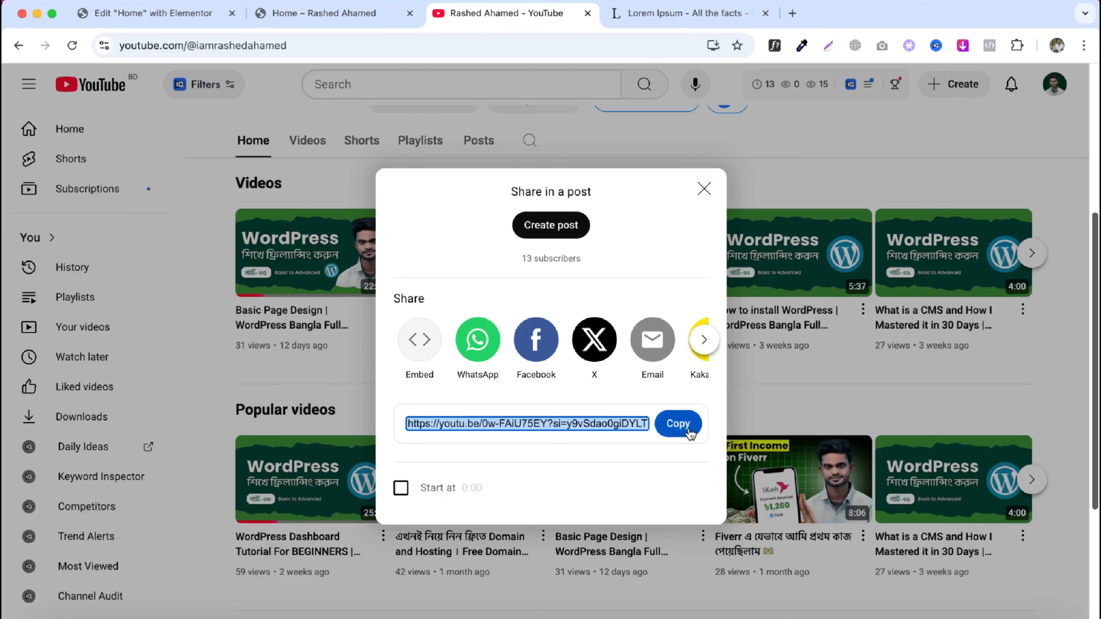
left_click(678, 424)
left_click(156, 13)
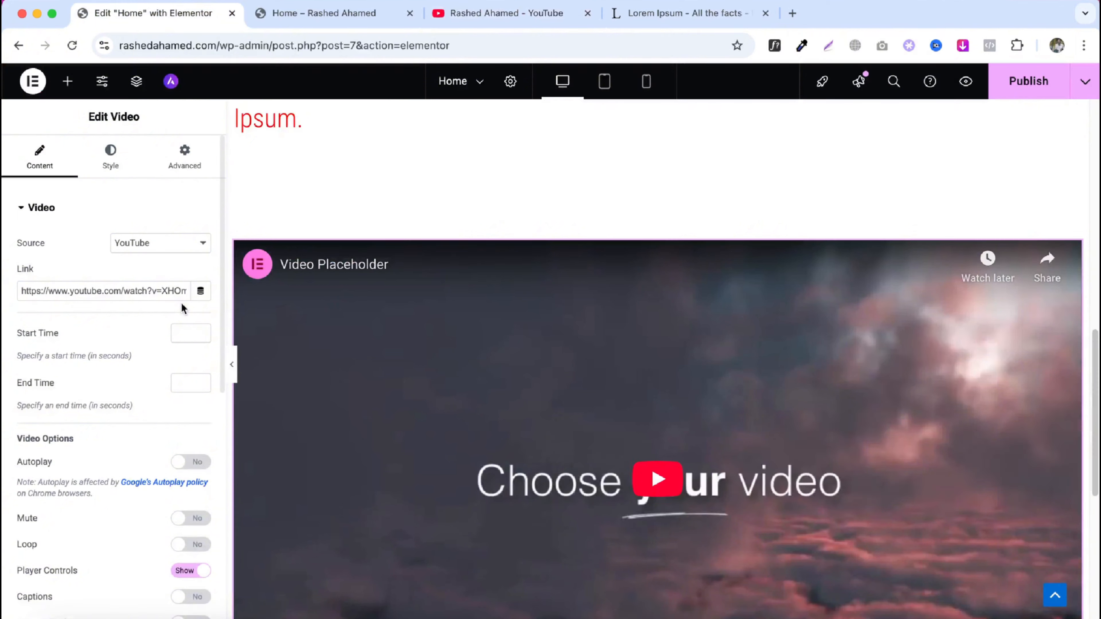
triple_click(161, 292)
key("BackSpace")
key("super+v")
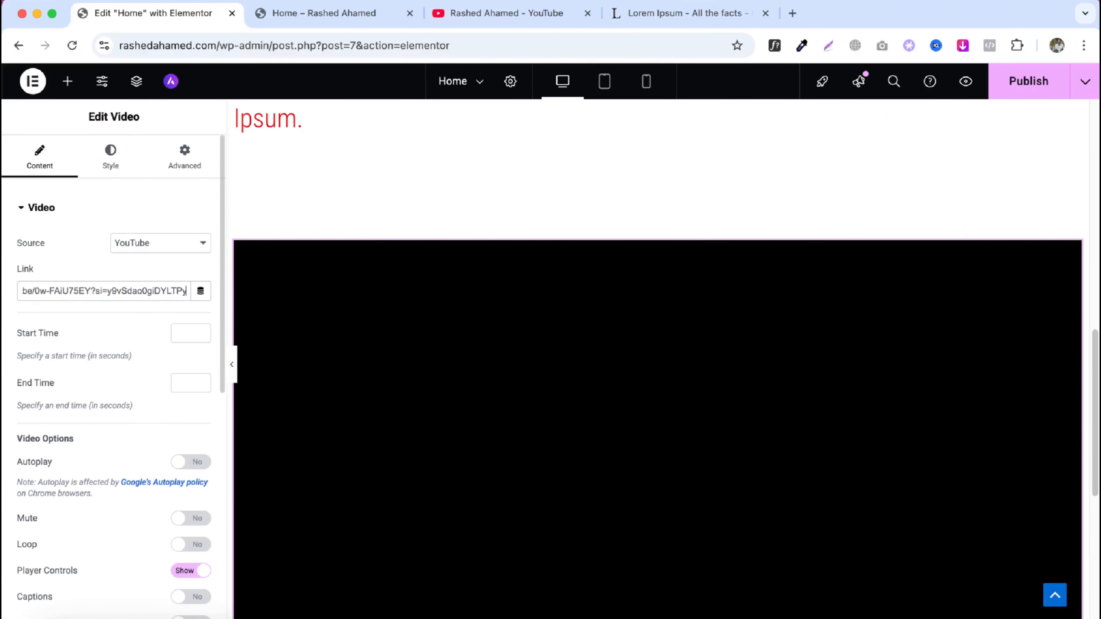
scroll(718, 380, "down", 6)
scroll(657, 369, "up", 3)
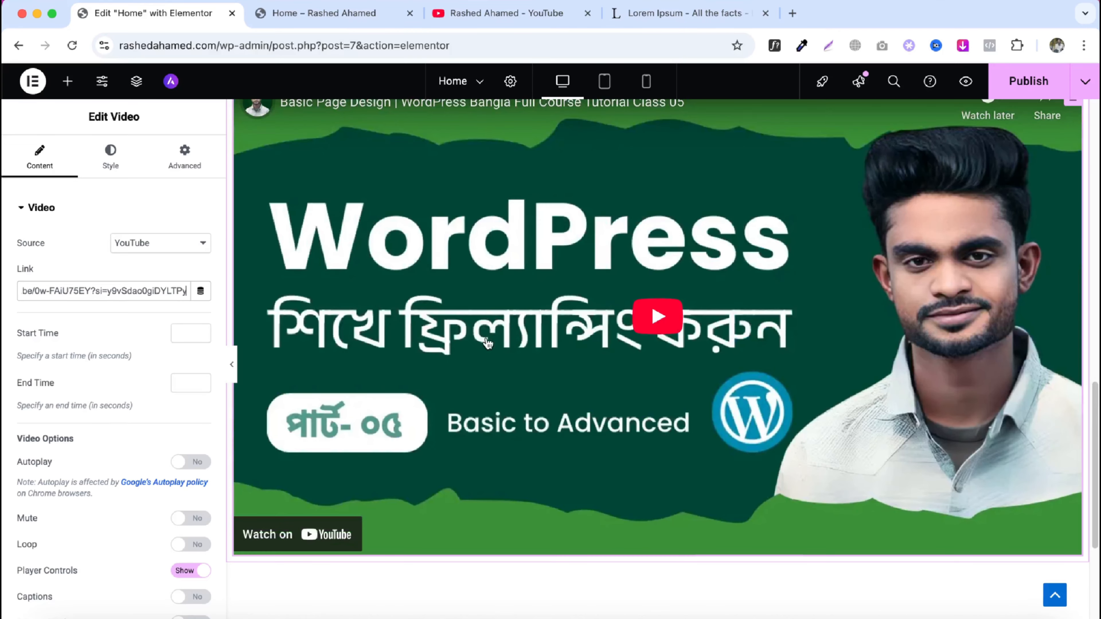
scroll(67, 416, "down", 2)
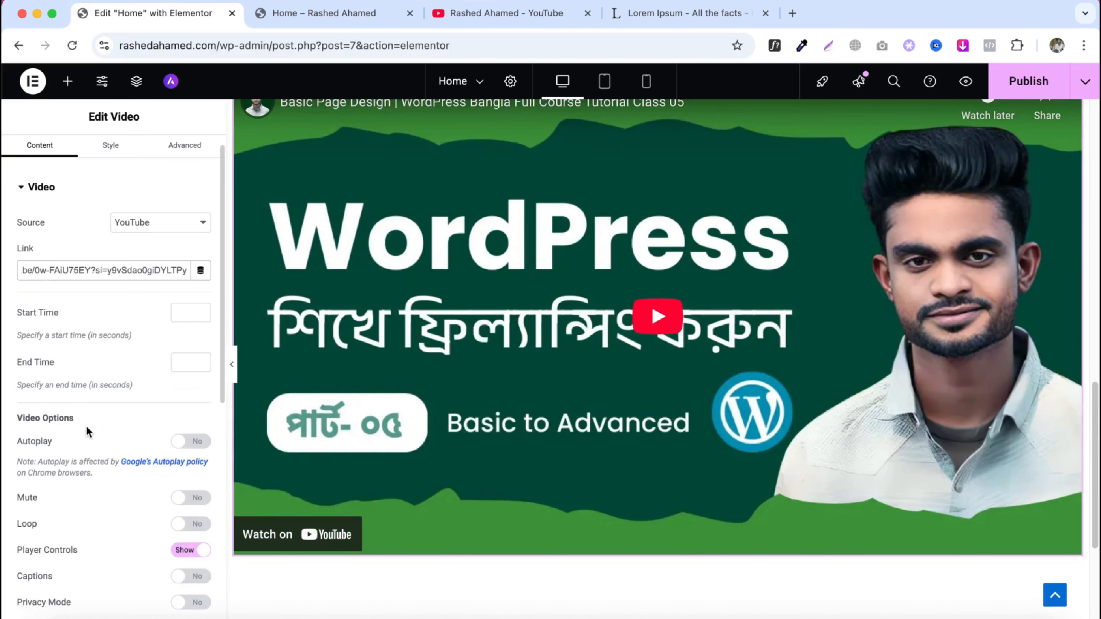
left_click(191, 418)
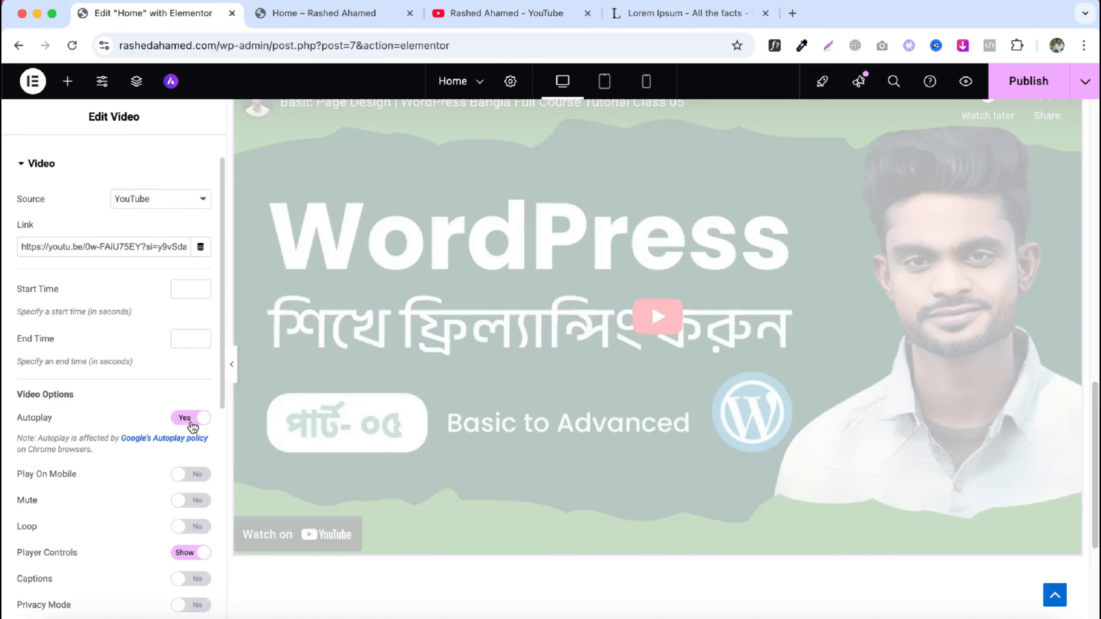
left_click(192, 419)
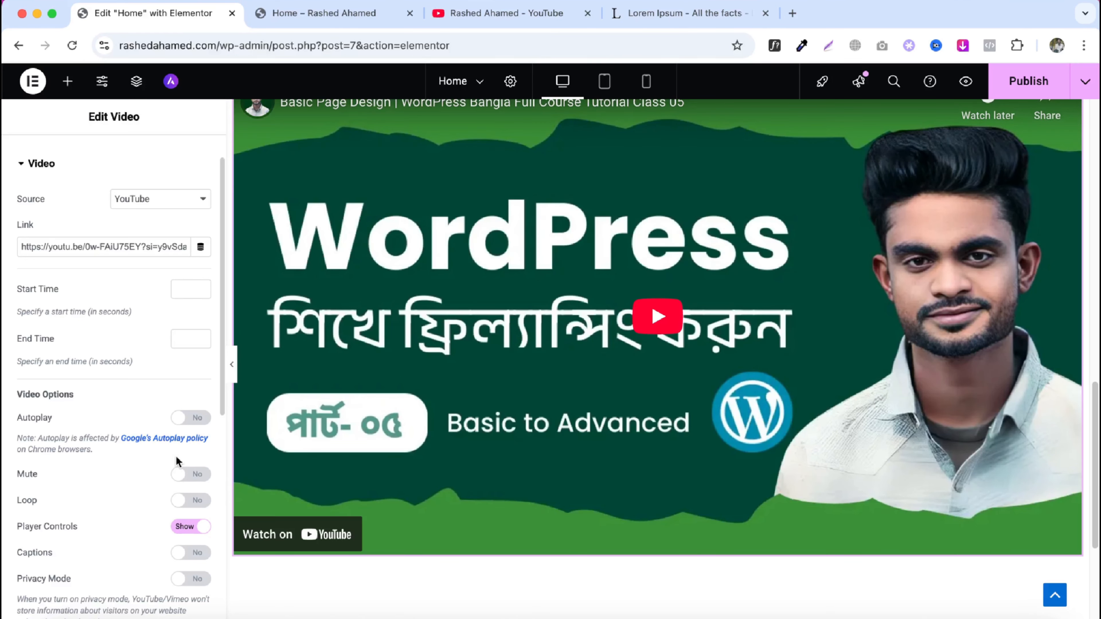
scroll(177, 461, "down", 6)
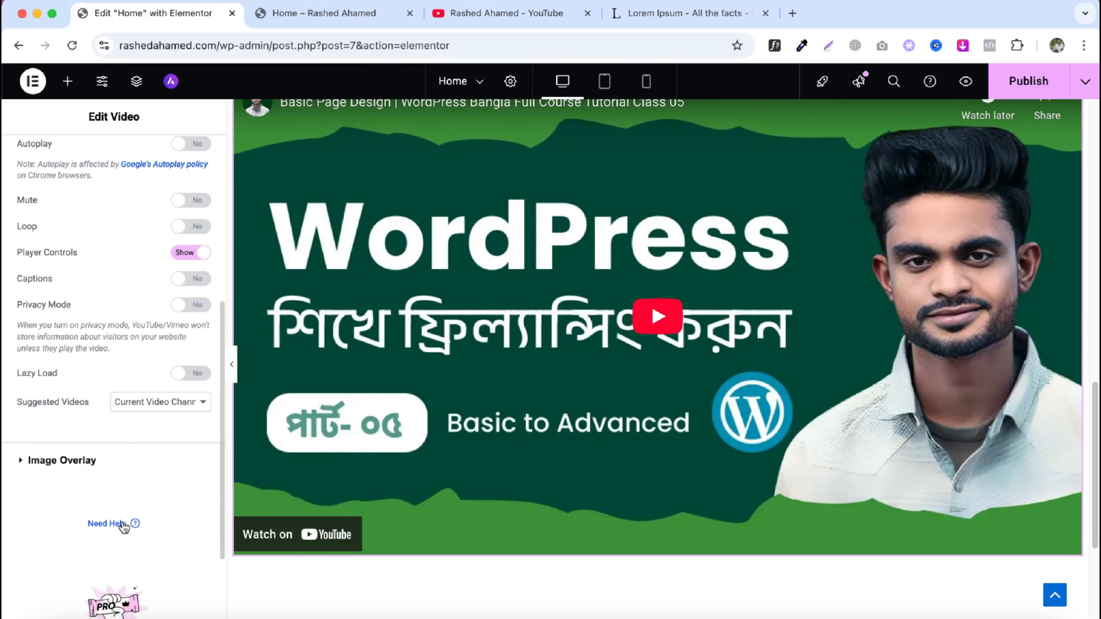
scroll(125, 481, "up", 7)
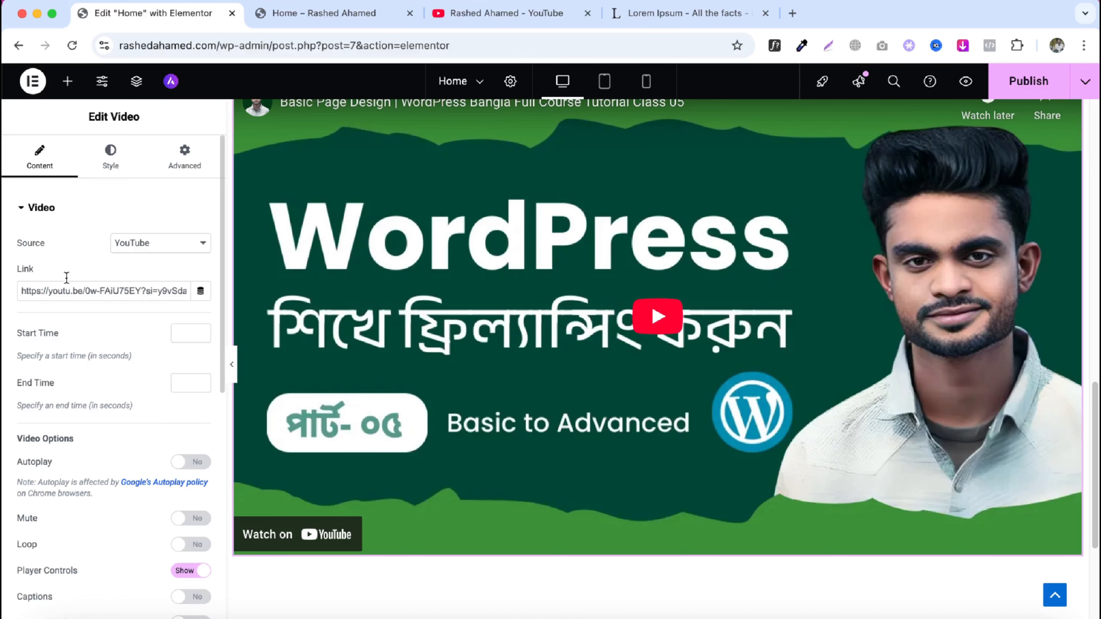
left_click(145, 244)
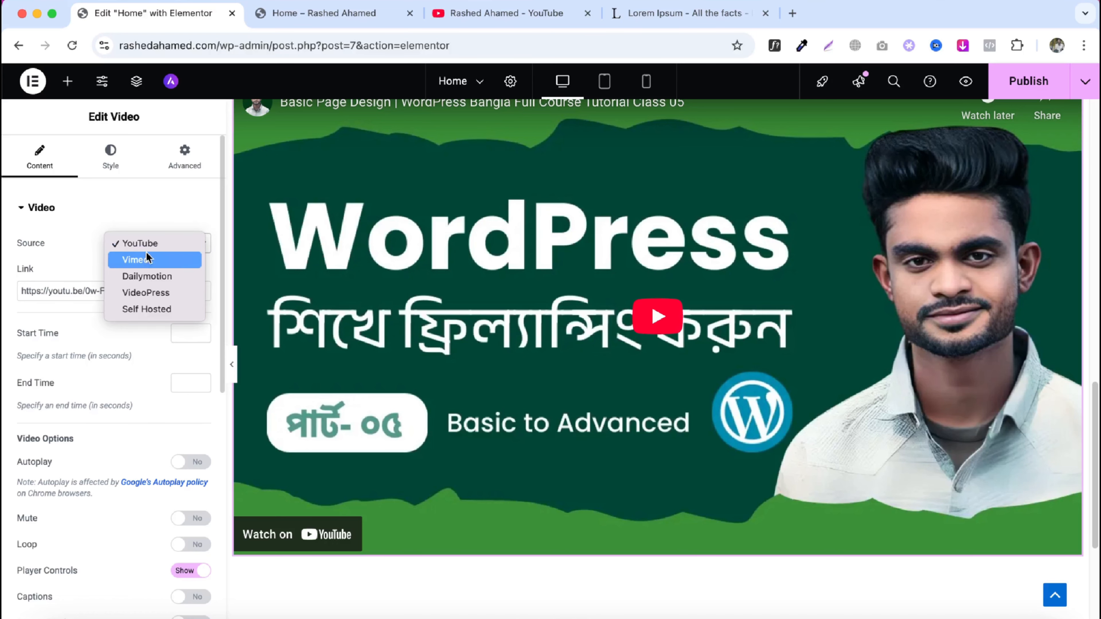
left_click(154, 269)
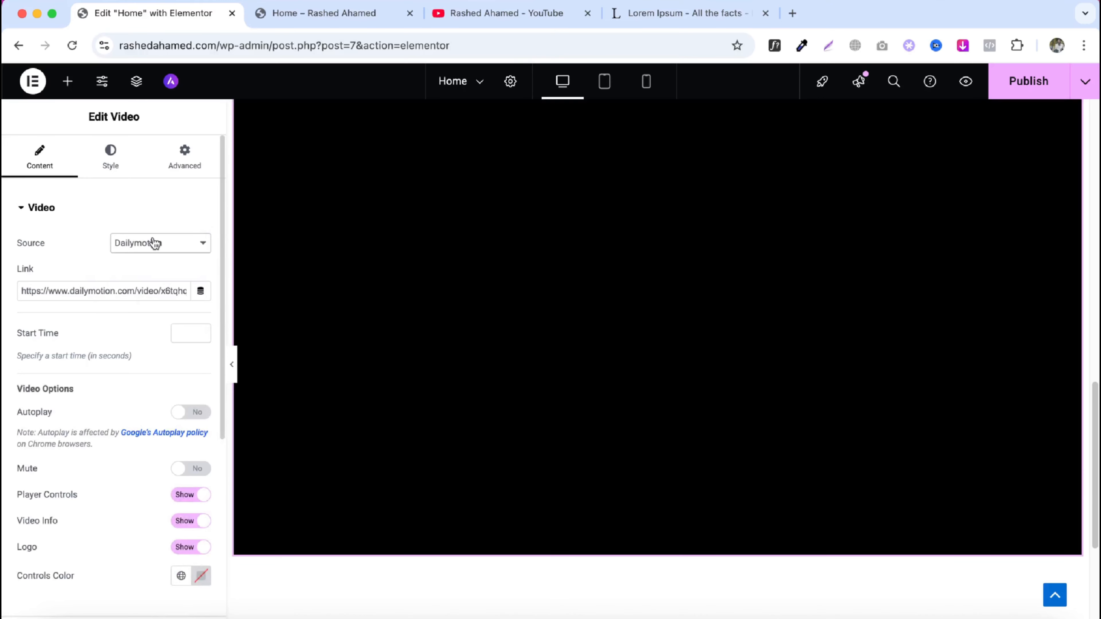
left_click(153, 242)
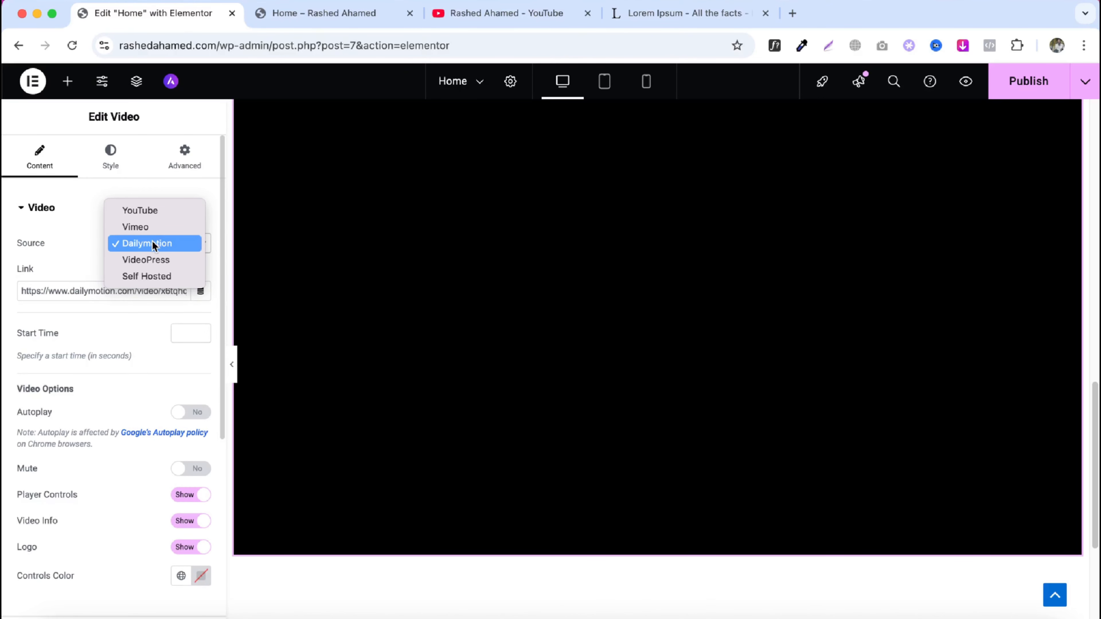
left_click(147, 276)
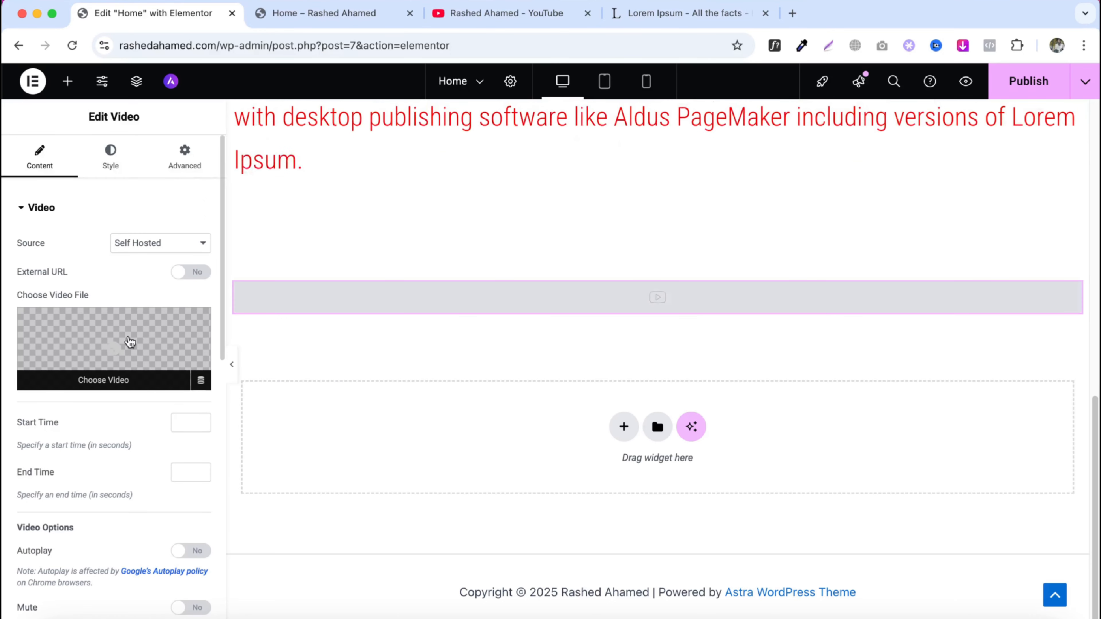
left_click(129, 340)
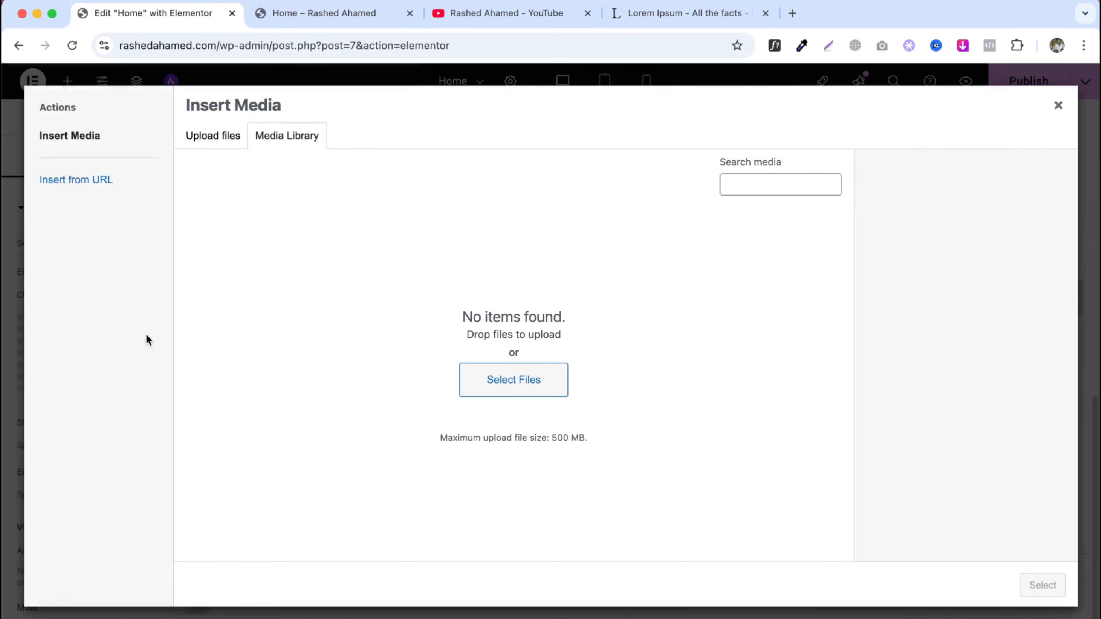
left_click(1058, 105)
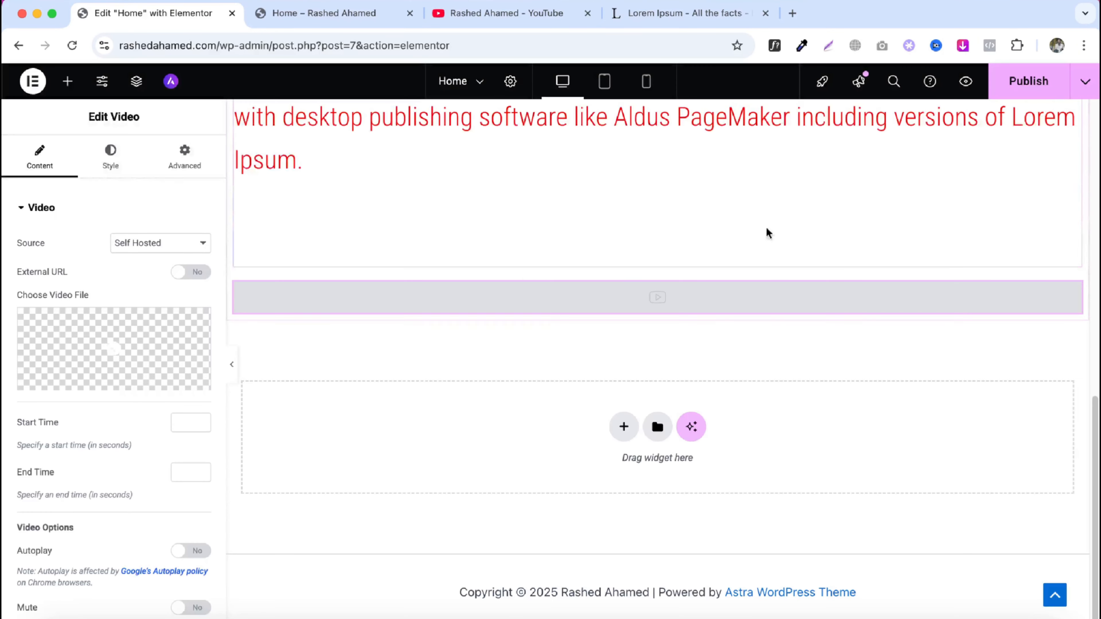
left_click(203, 243)
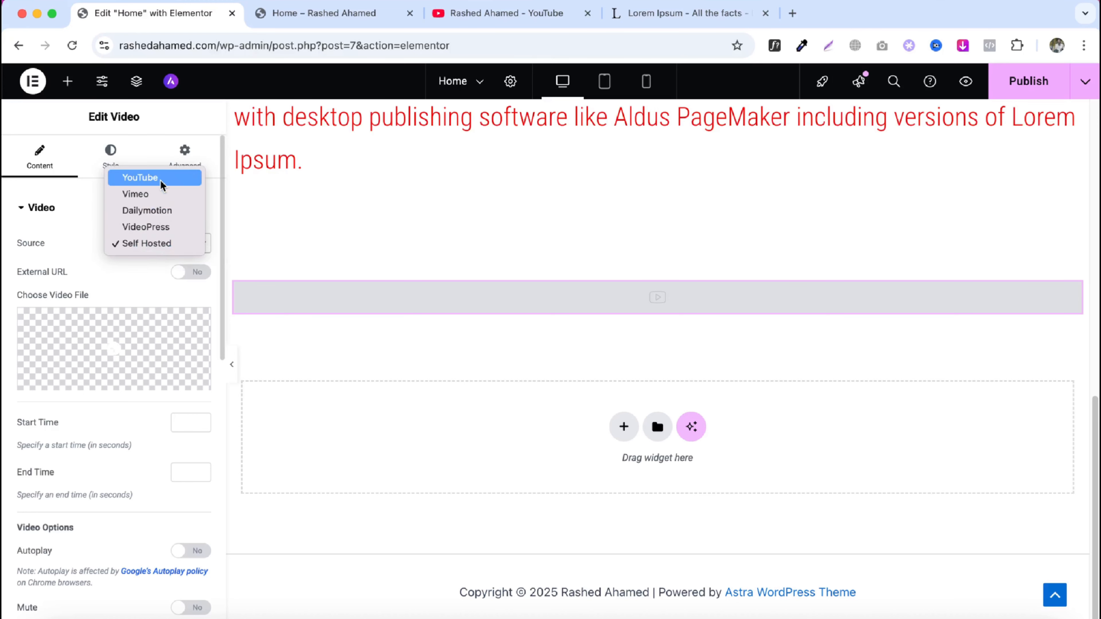
left_click(160, 178)
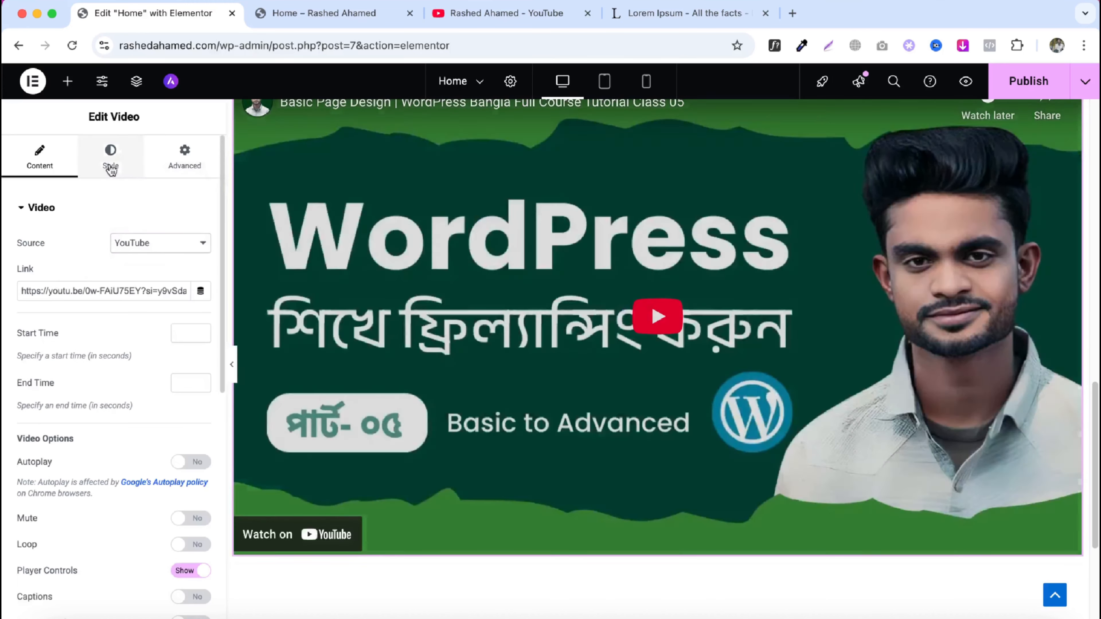
- Set the video's aspect ratio to 21:9
left_click(111, 168)
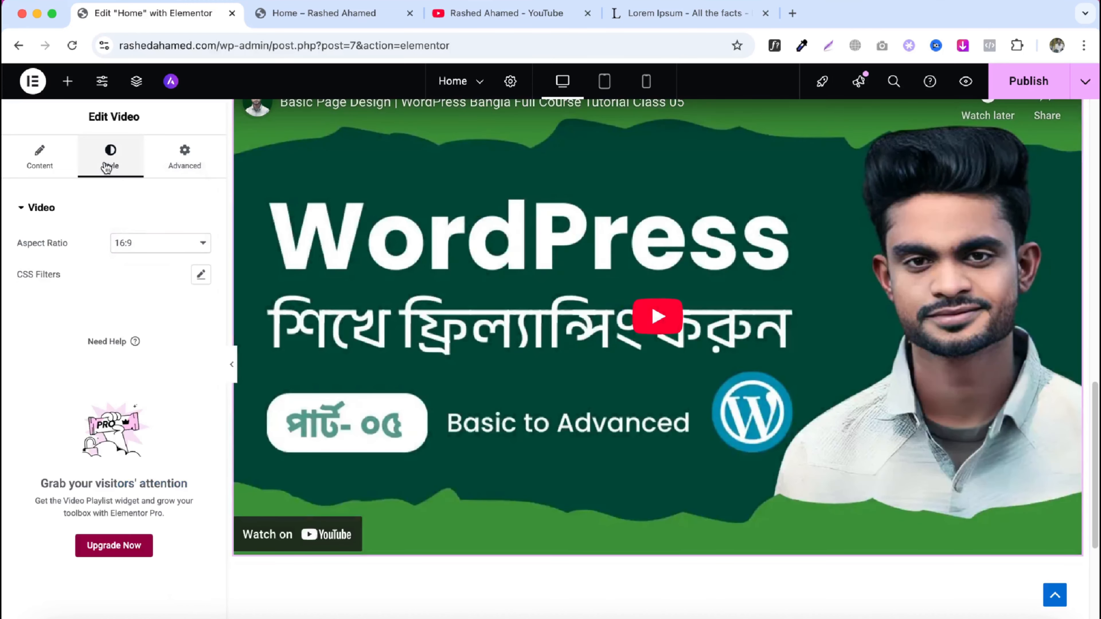
left_click(131, 254)
left_click(131, 260)
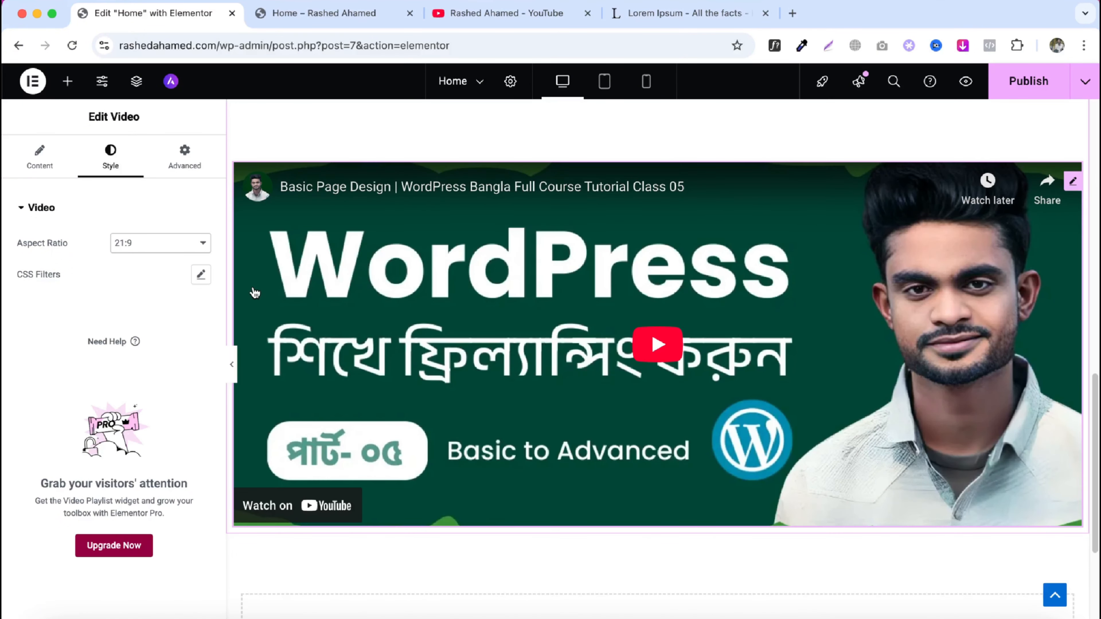
left_click(170, 244)
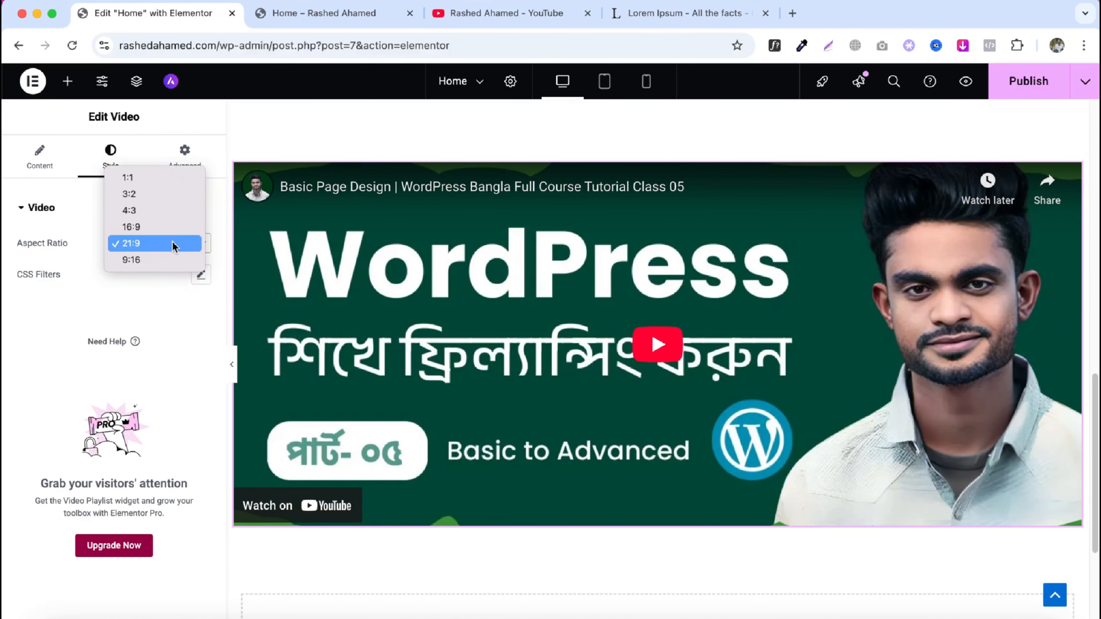
left_click(153, 260)
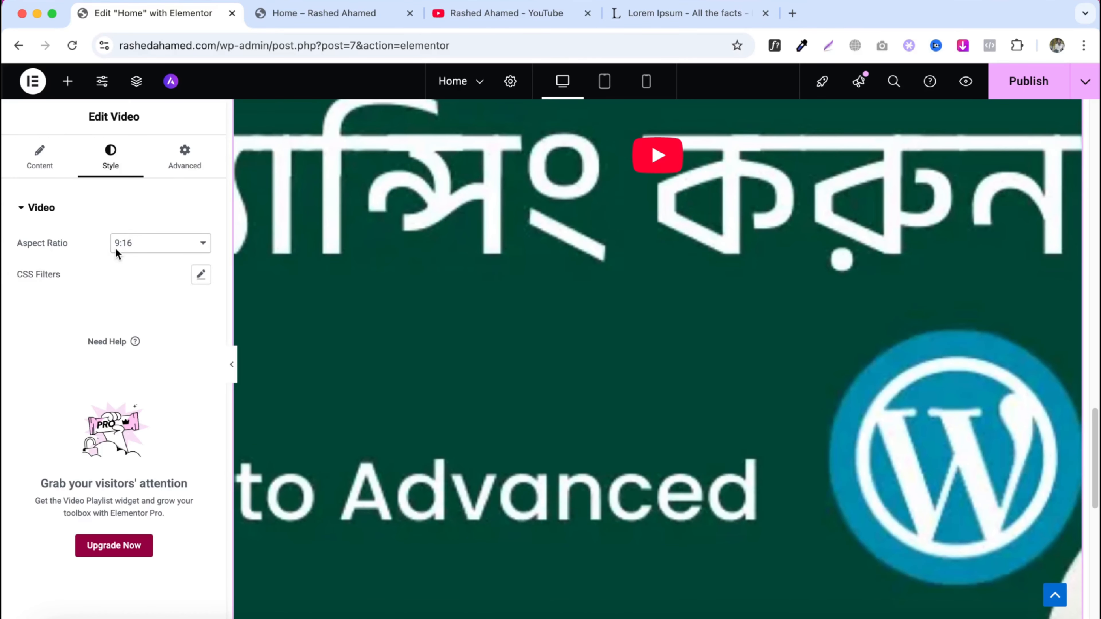
left_click(115, 248)
left_click(130, 226)
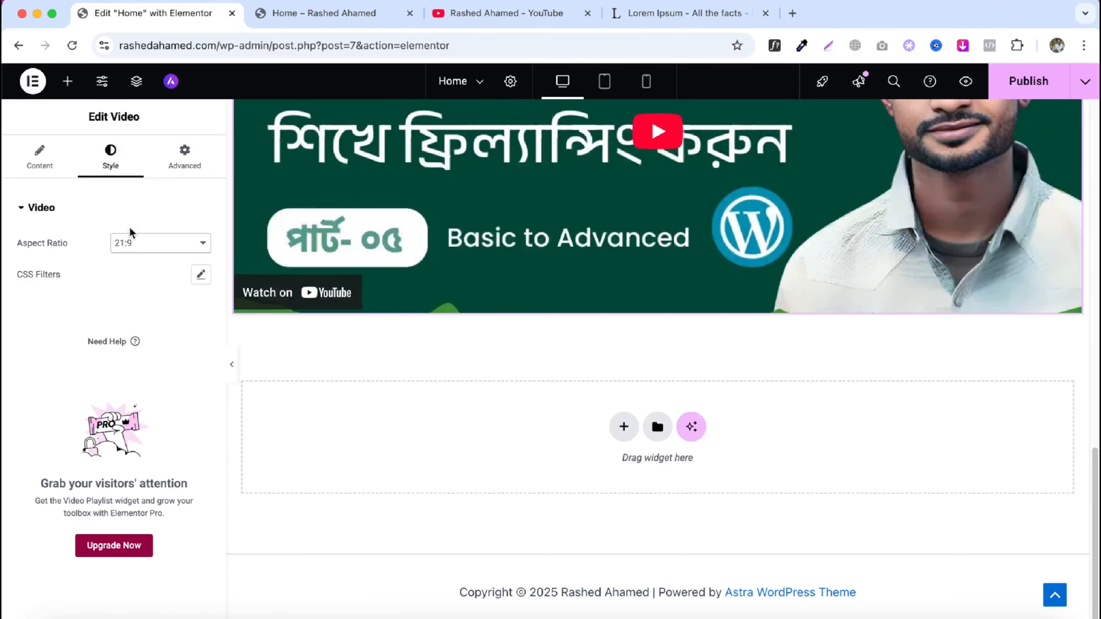
- Add a Button widget below the video
left_click(67, 82)
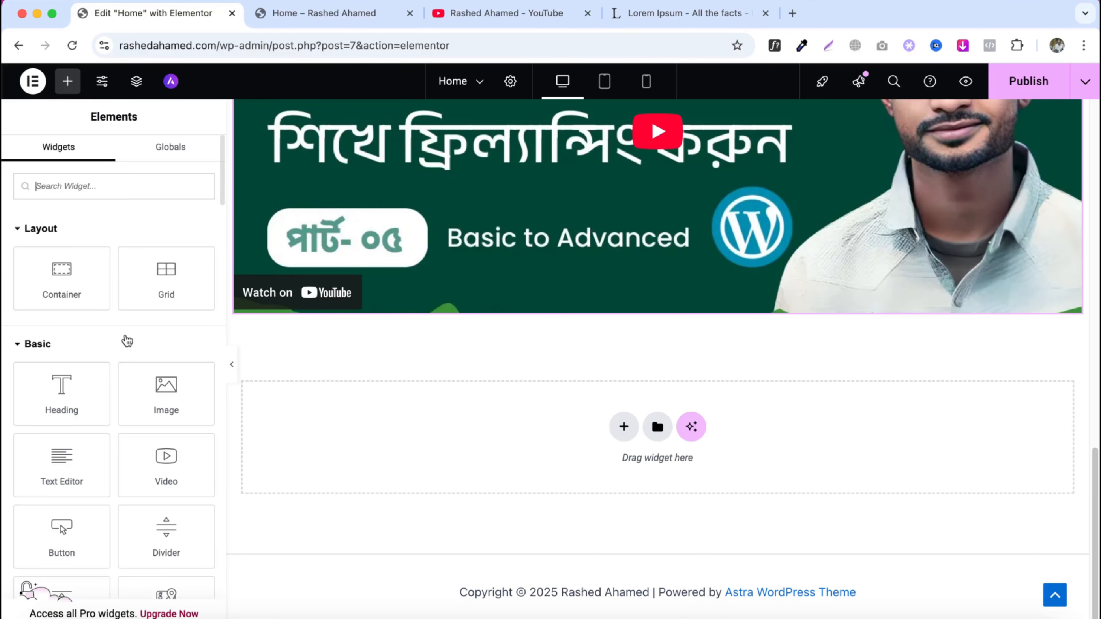
scroll(131, 347, "down", 2)
scroll(131, 347, "down", 3)
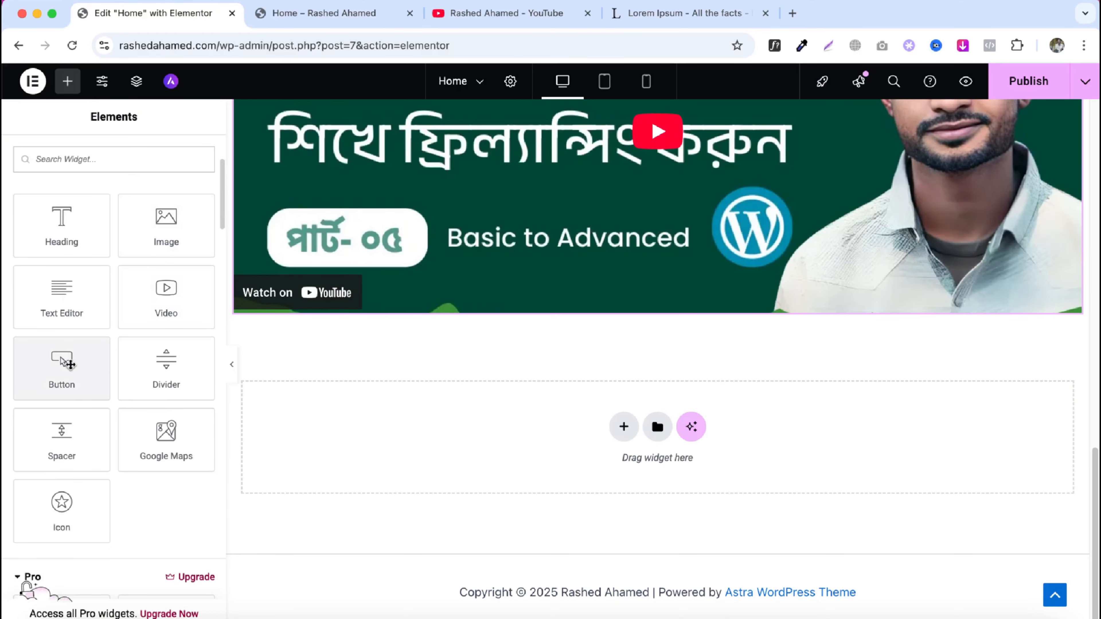
left_click_drag(65, 364, 409, 313)
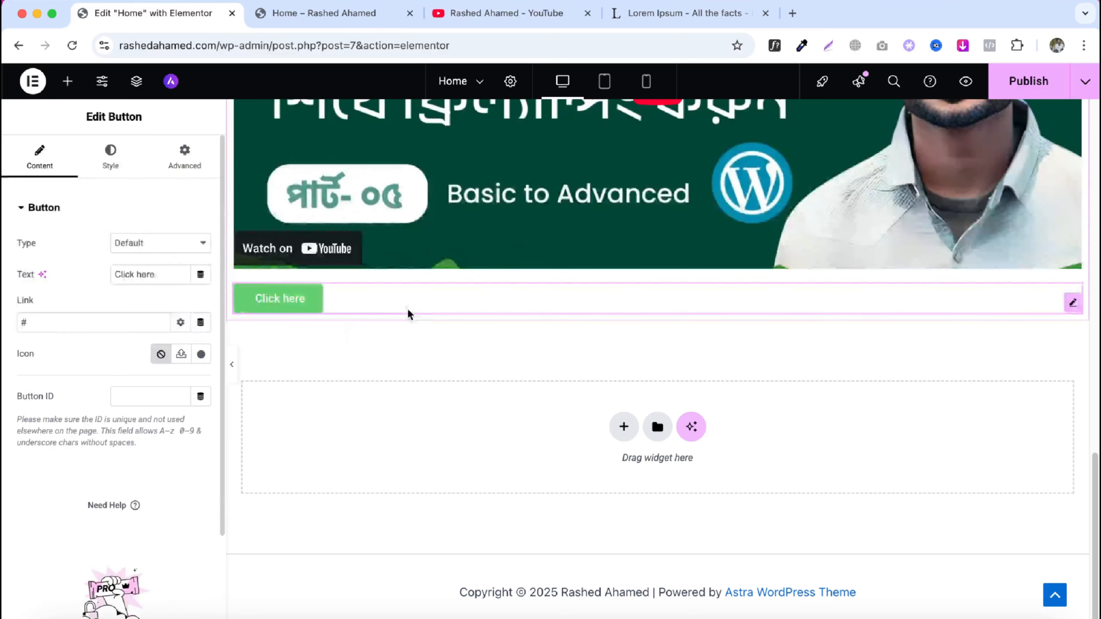
- Change the button text to "Learn more"
triple_click(168, 276)
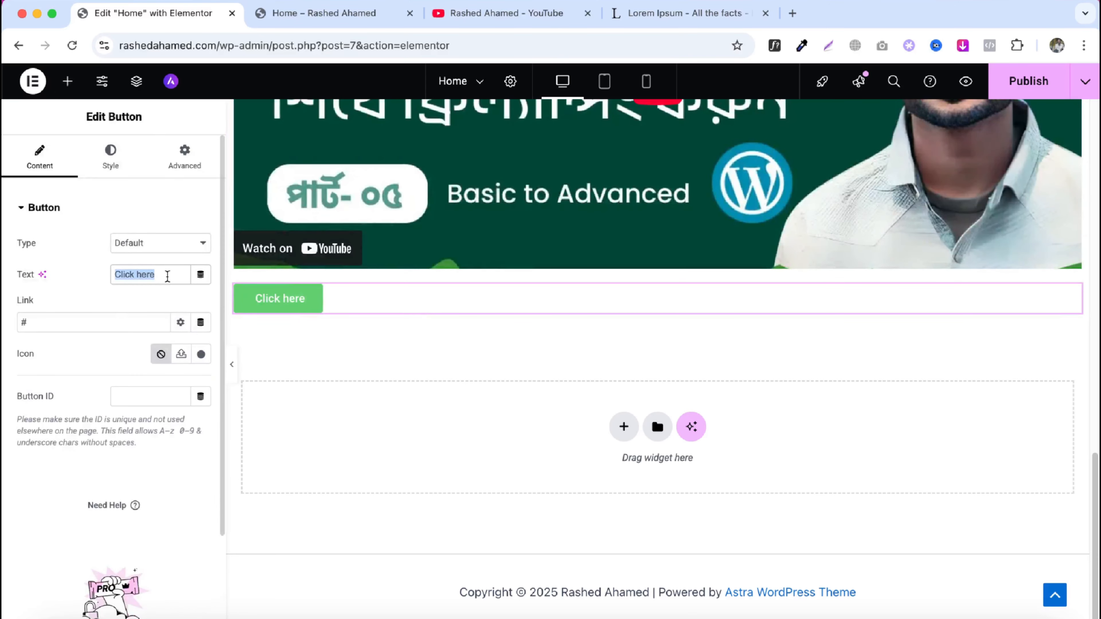
type("Le")
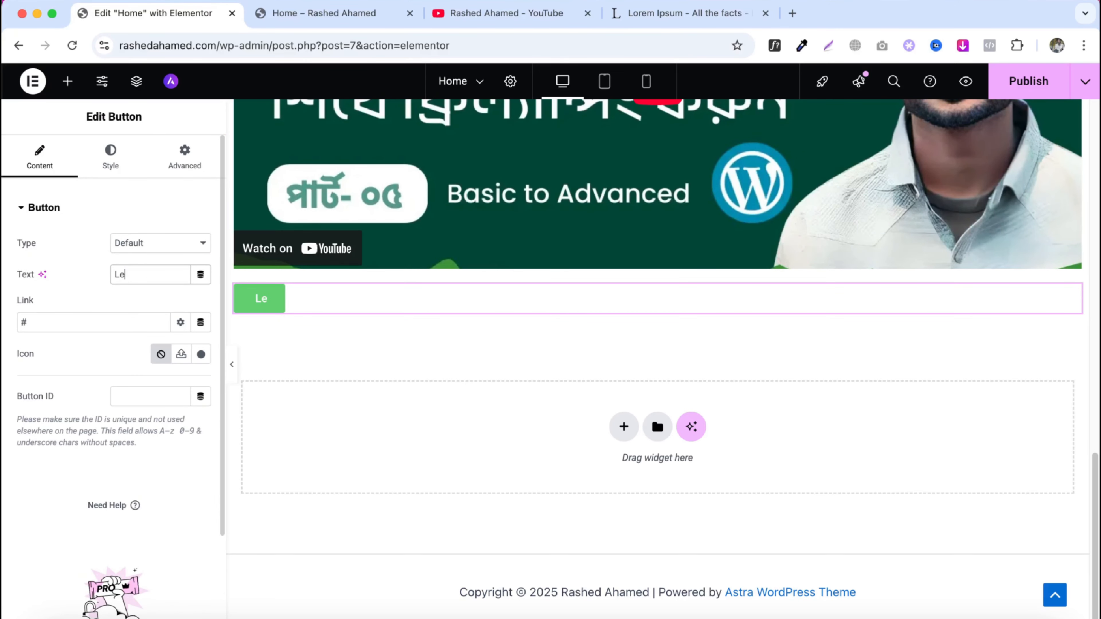
type("arn more")
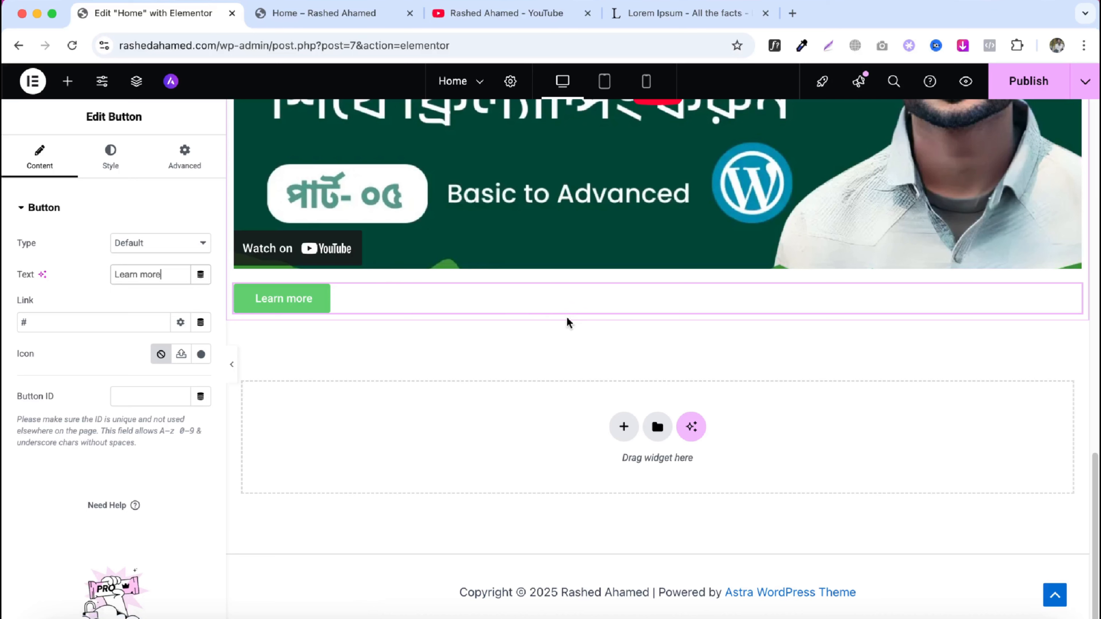
- Replace the button link with the copied YouTube video link
left_click(119, 323)
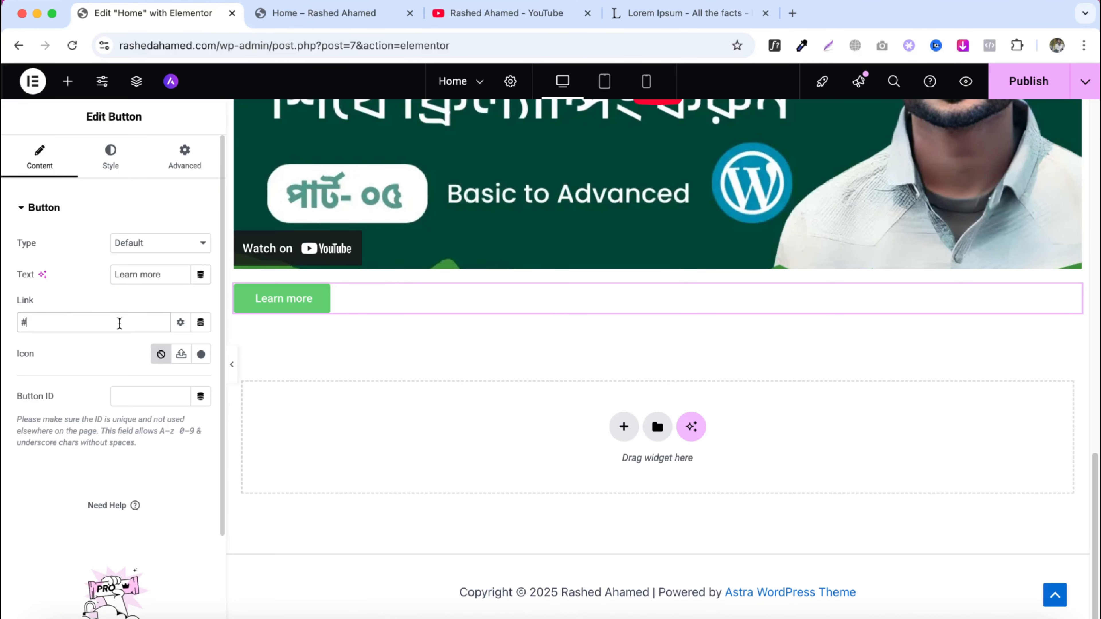
key("BackSpace")
key("super+v")
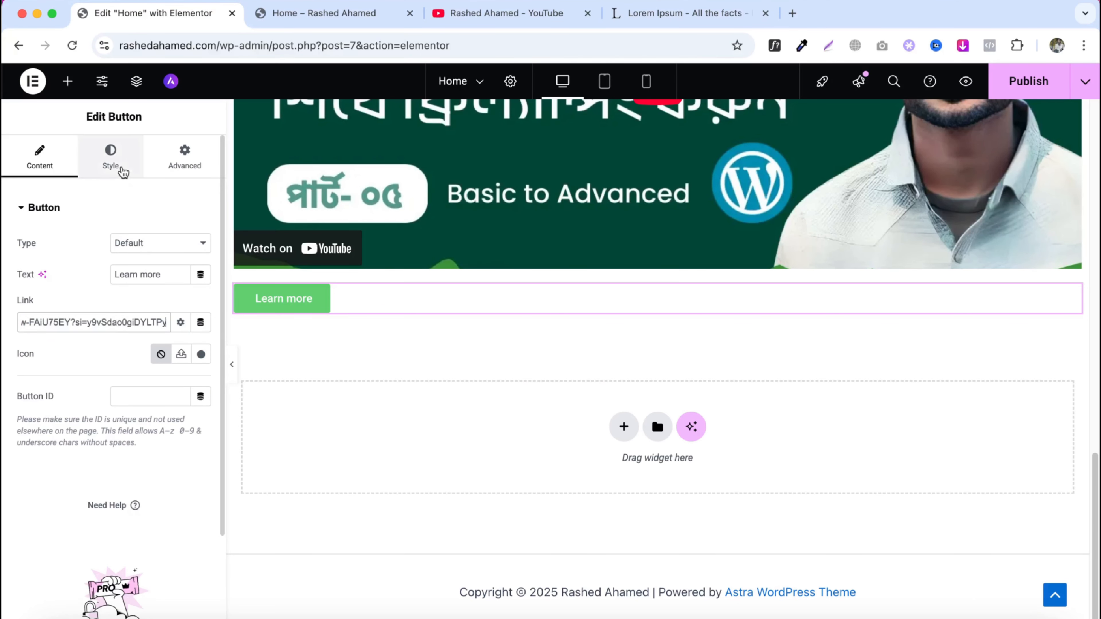
- Add the Angry icon from the icon library to the button
left_click(123, 170)
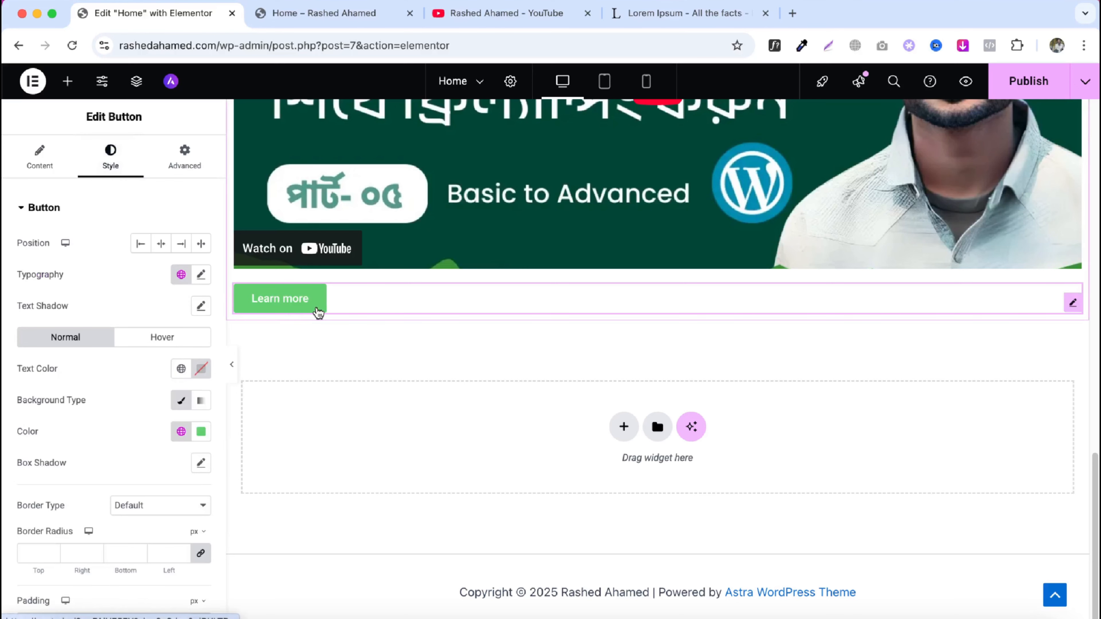
left_click(49, 167)
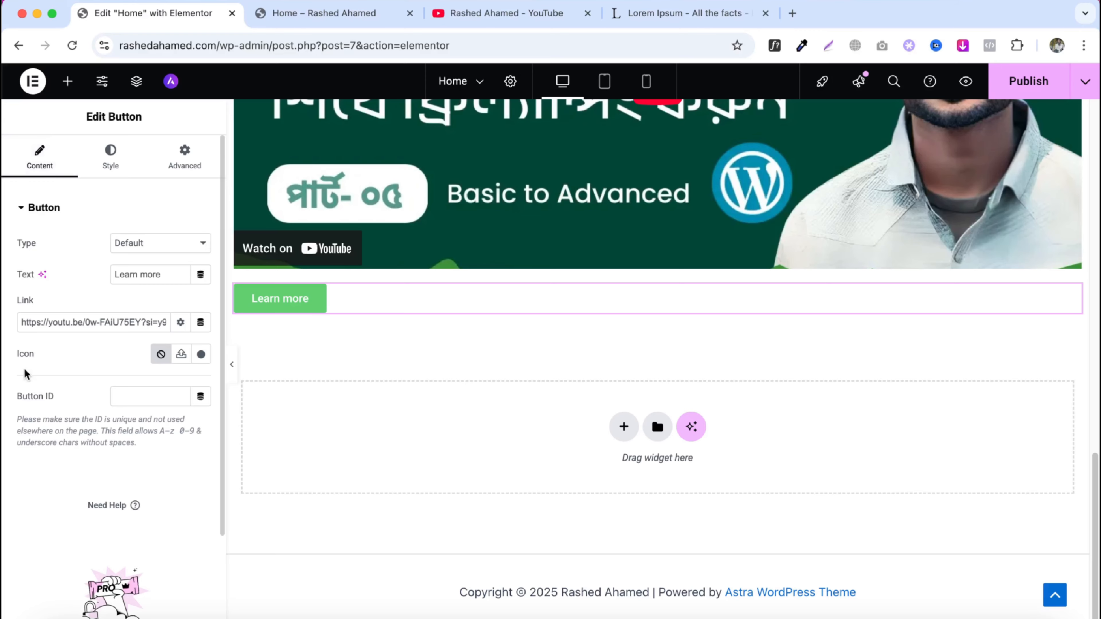
left_click(201, 354)
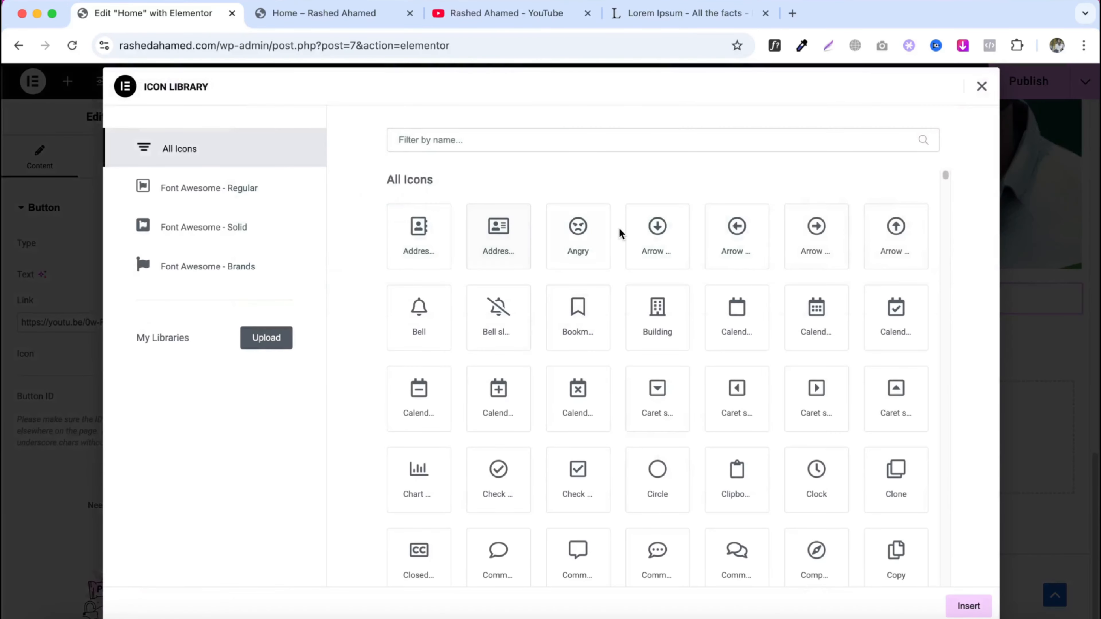
left_click(596, 235)
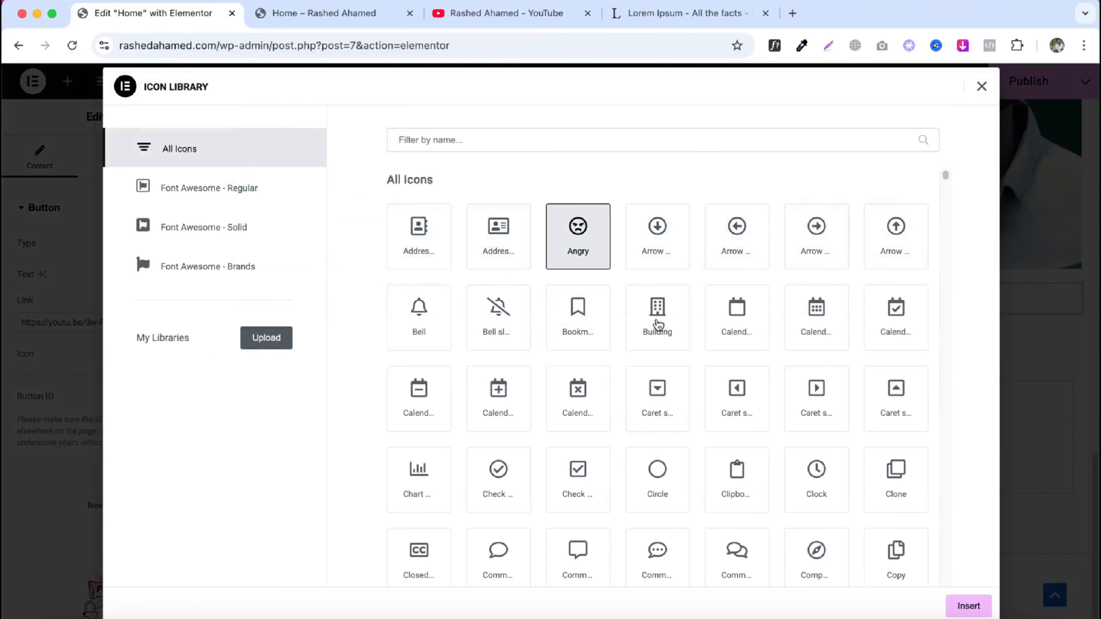
left_click(975, 607)
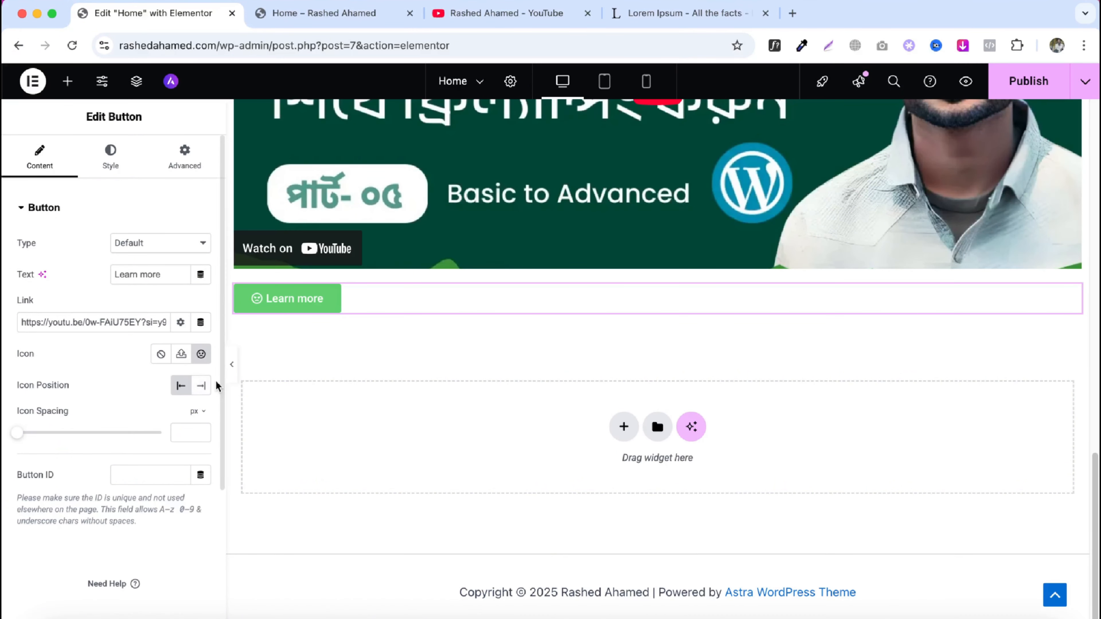
- Place the icon after the text and set the icon spacing to about 17 px
left_click(207, 386)
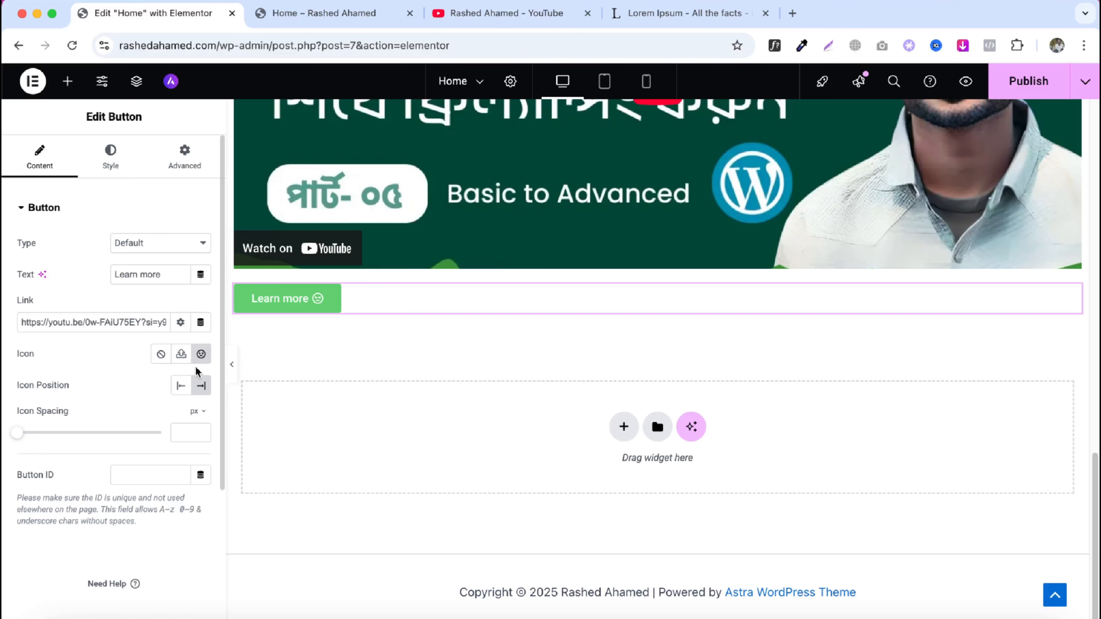
left_click(182, 353)
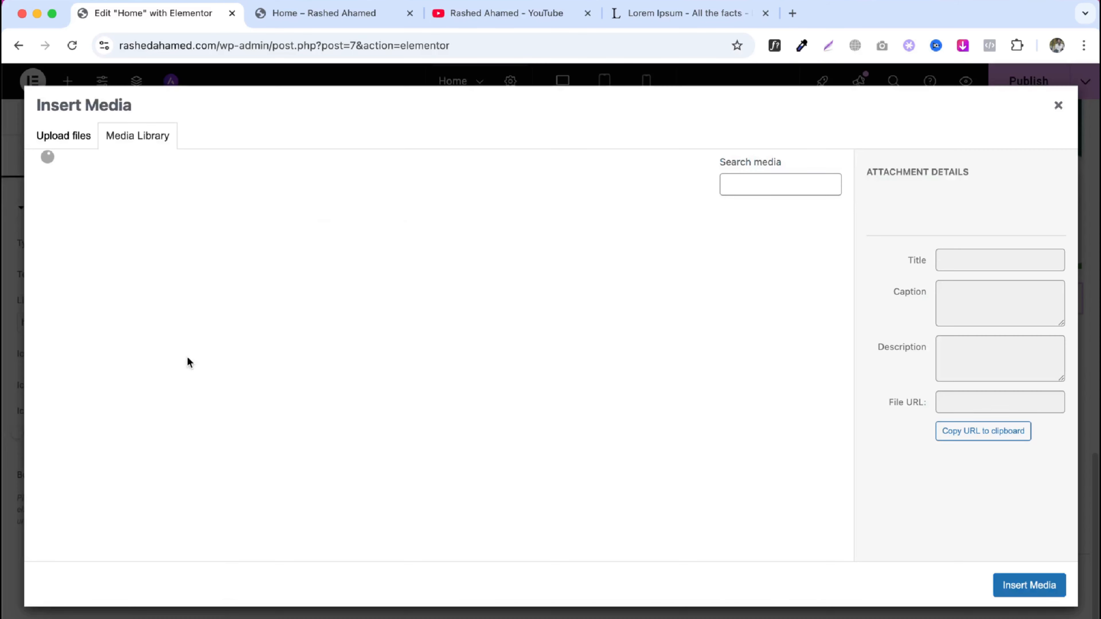
left_click(1058, 106)
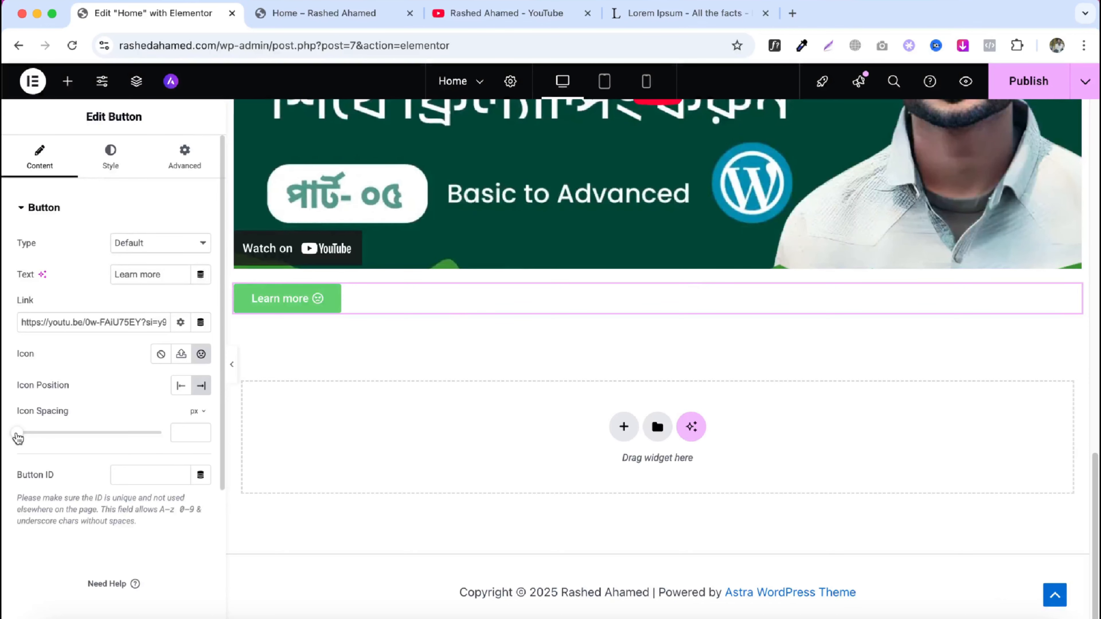
left_click_drag(18, 433, 68, 435)
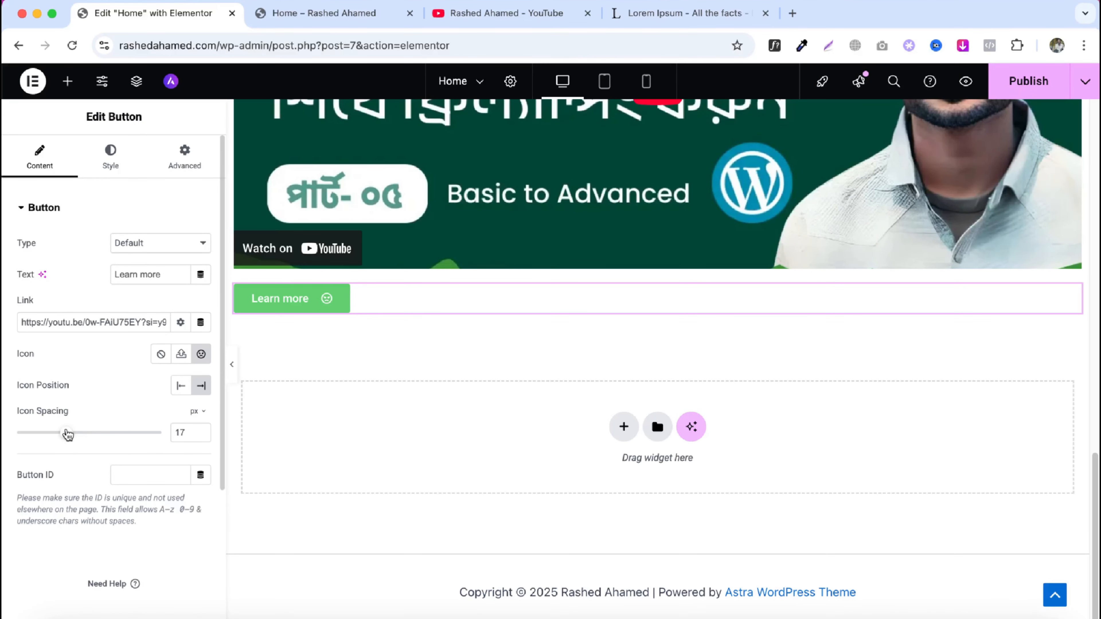
- Try the button's center and right positions, then align it to the left
left_click(114, 166)
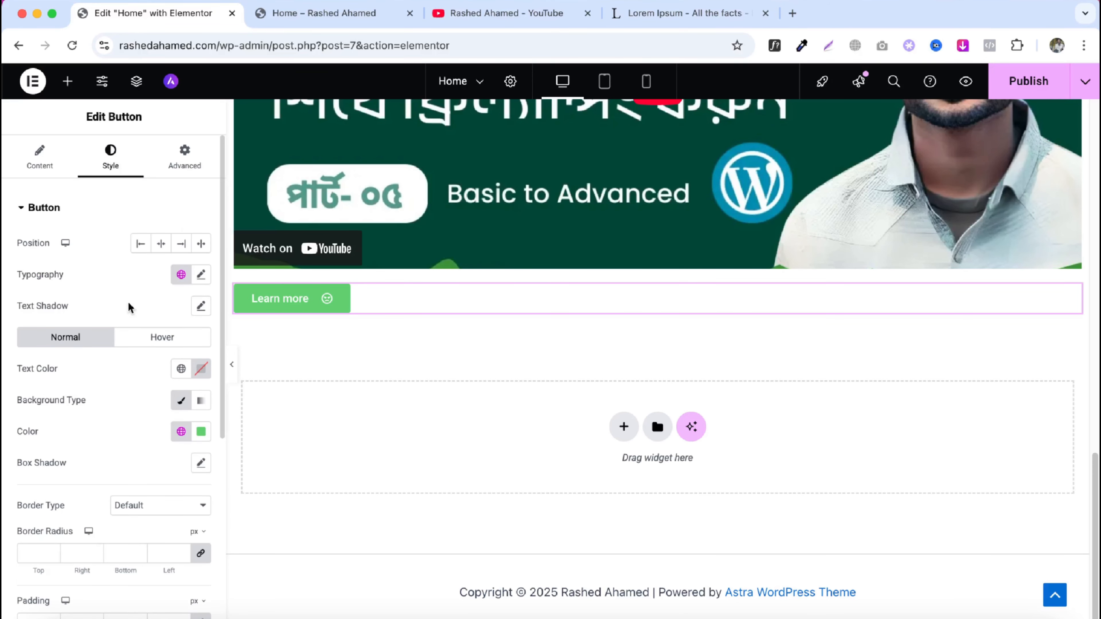
left_click(162, 245)
left_click(181, 245)
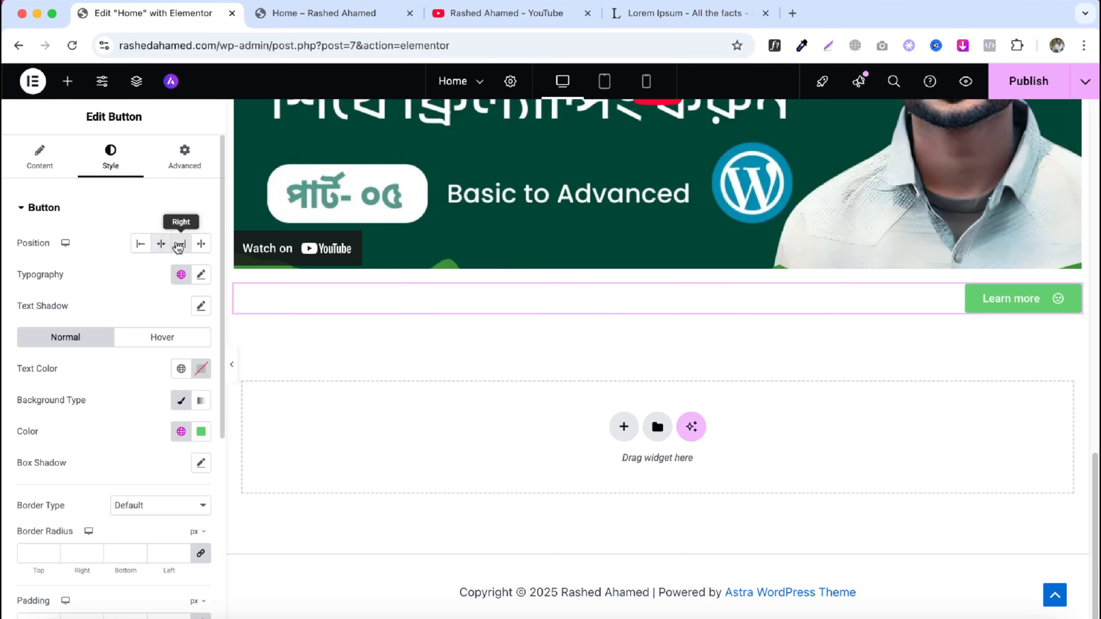
left_click(140, 246)
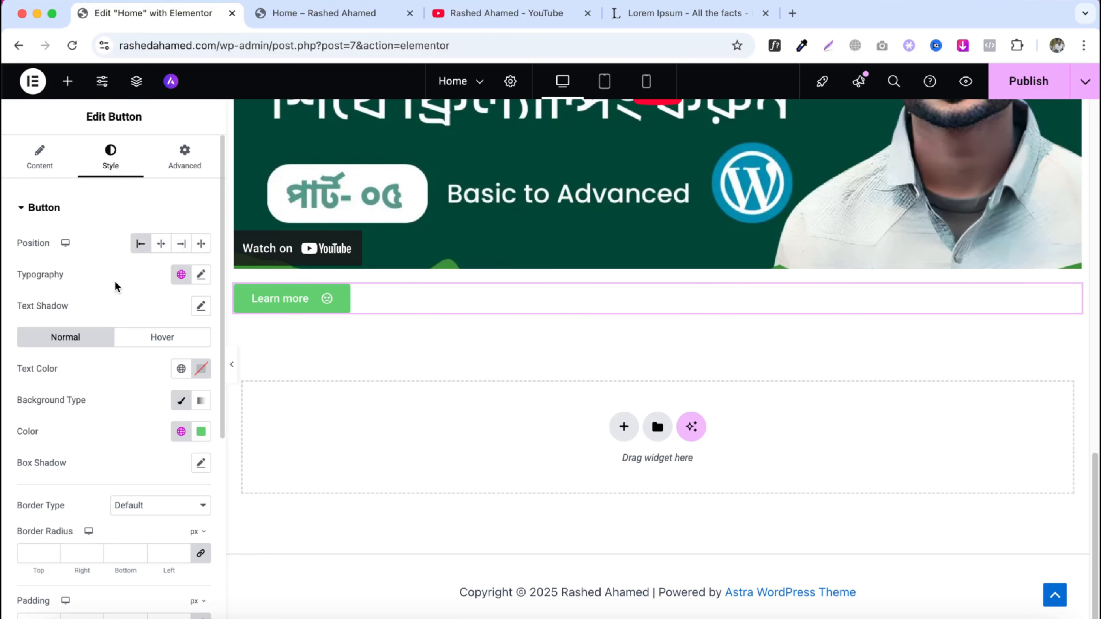
- Set the button typography family to Roboto Flex and increase the font size
left_click(201, 275)
left_click(157, 349)
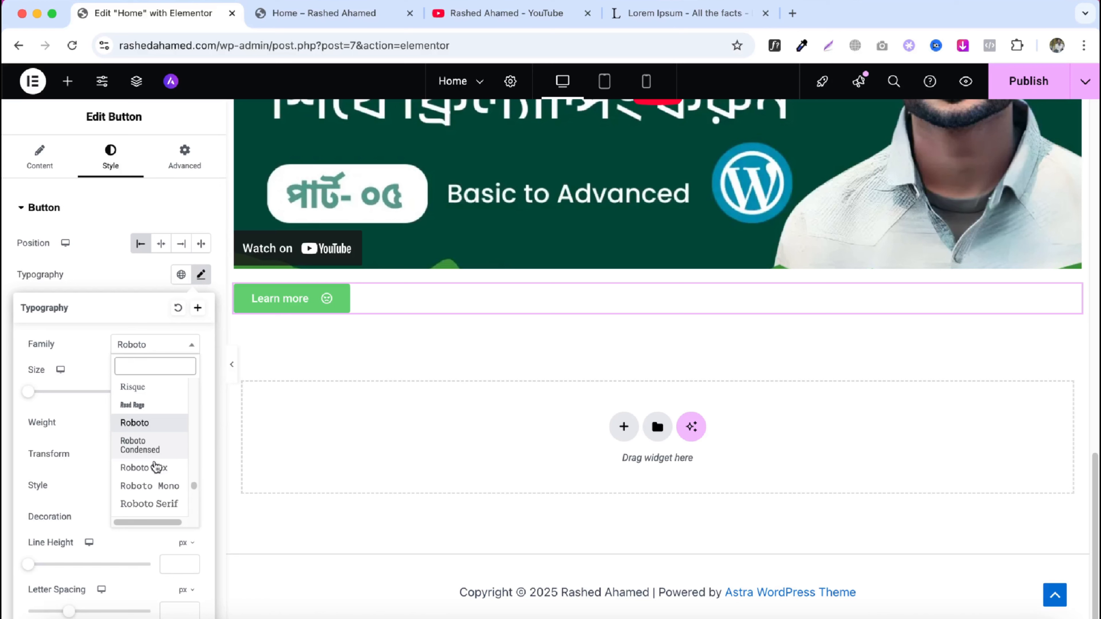
left_click(155, 467)
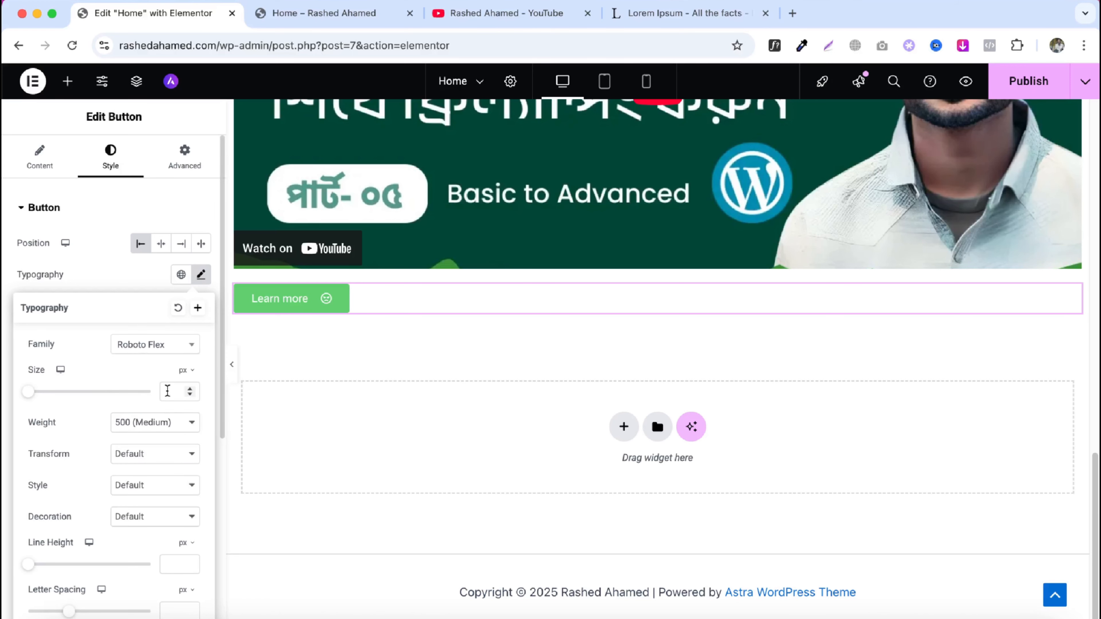
left_click_drag(29, 394, 48, 395)
left_click(79, 265)
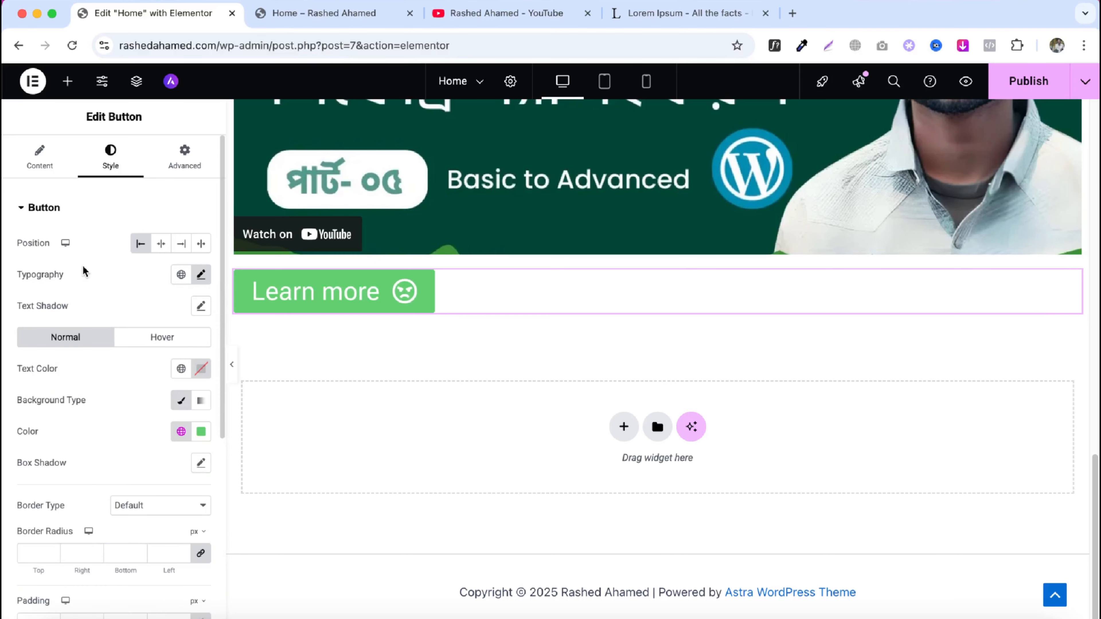
- Set the button background color to black #000000
left_click(201, 432)
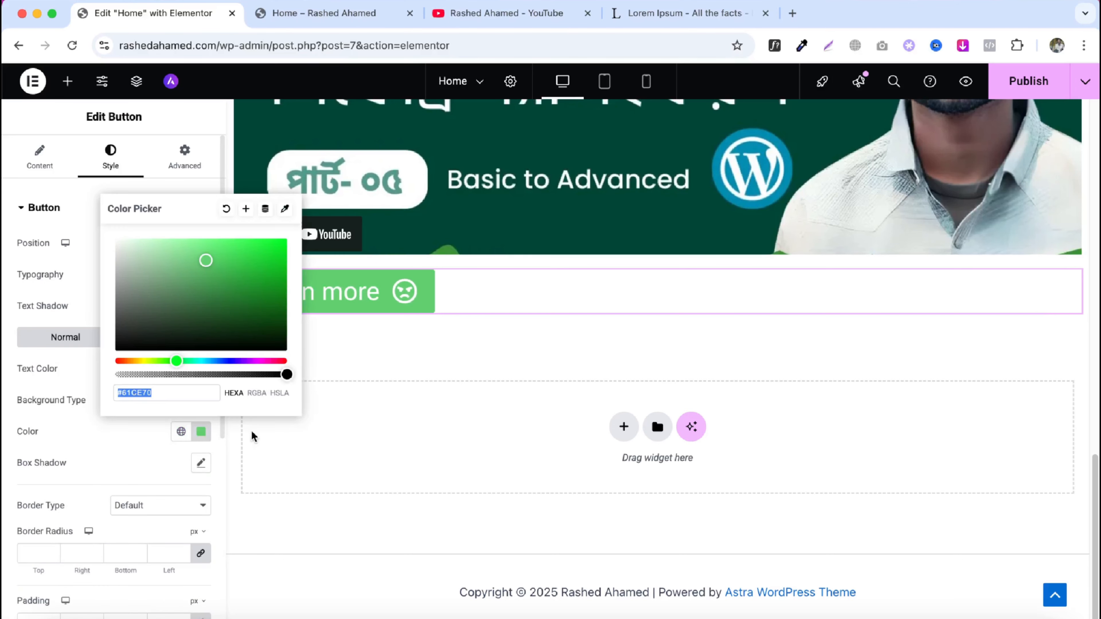
left_click(151, 350)
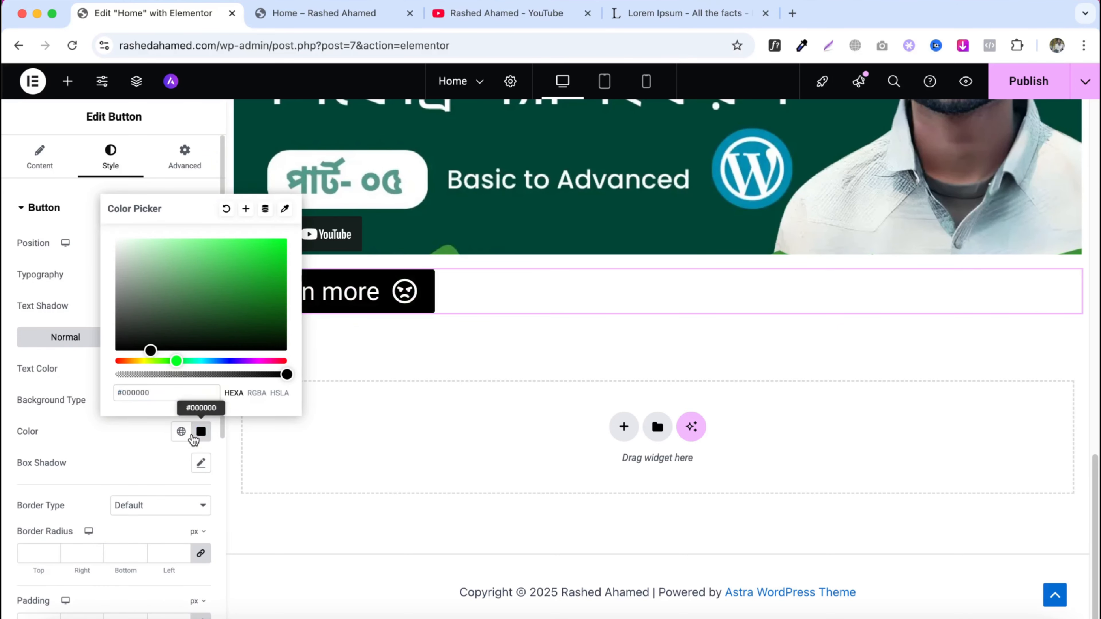
left_click(201, 432)
scroll(112, 391, "down", 1)
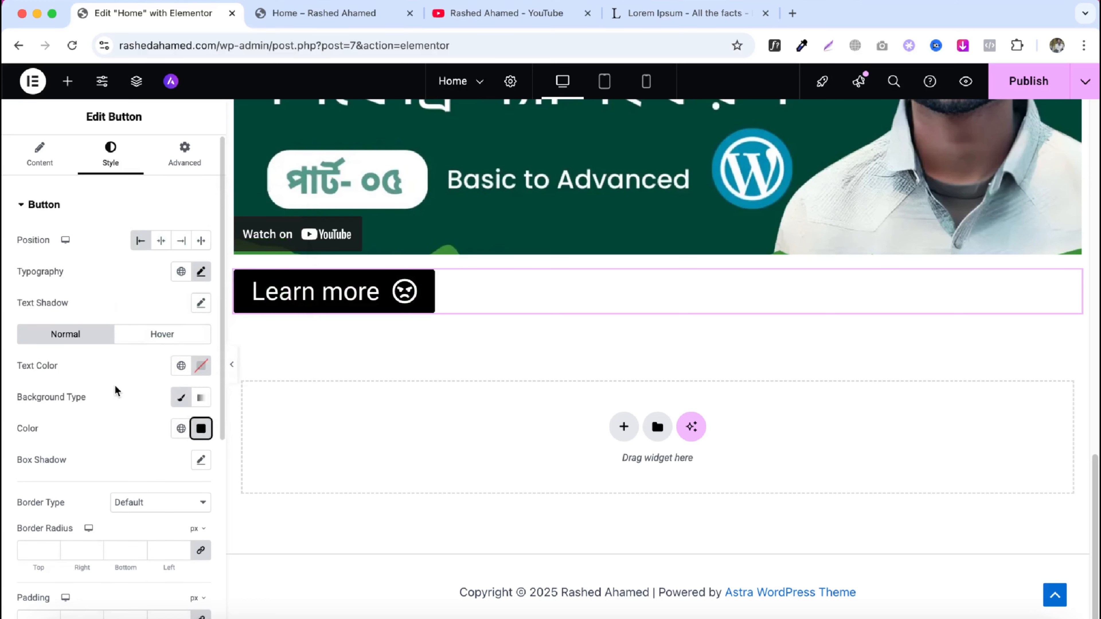
- Set the button text color to red #FF0707
left_click(201, 370)
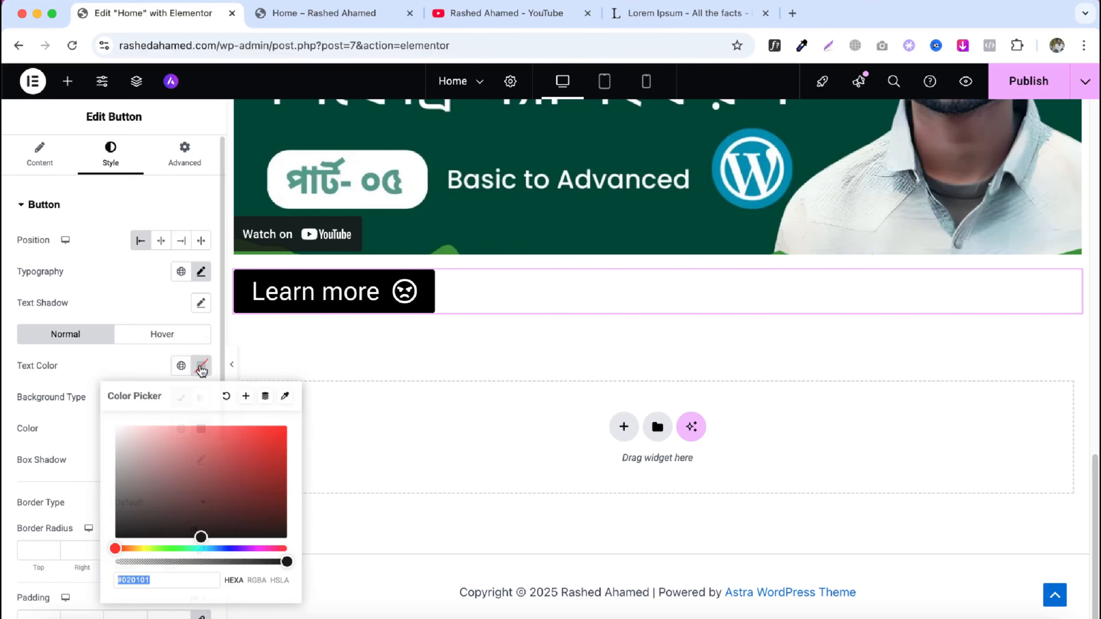
left_click(229, 482)
left_click(282, 427)
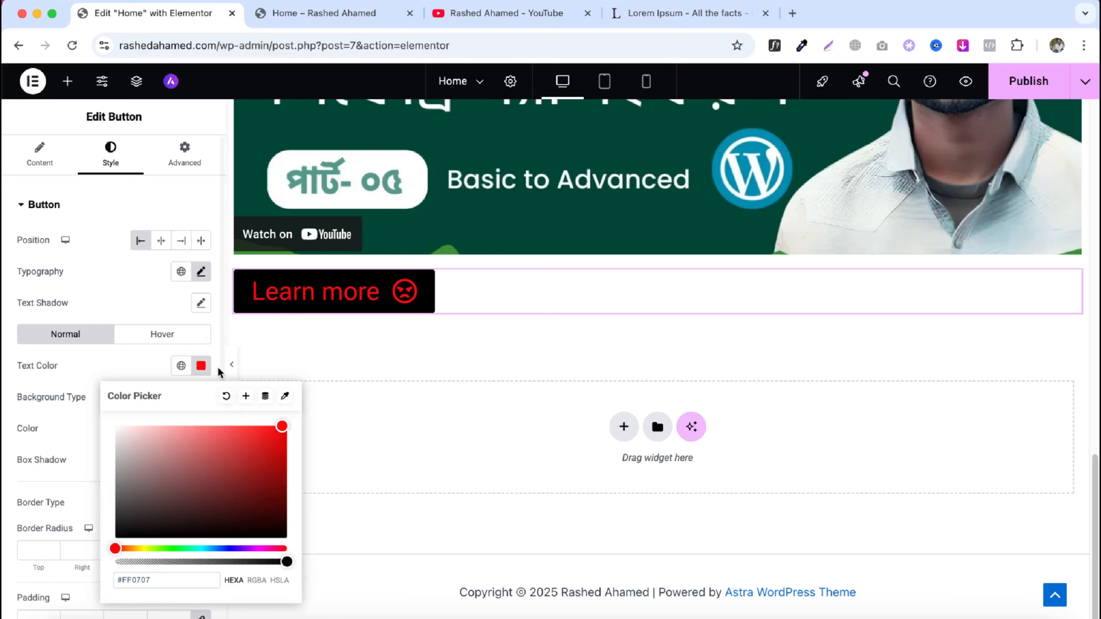
left_click(201, 366)
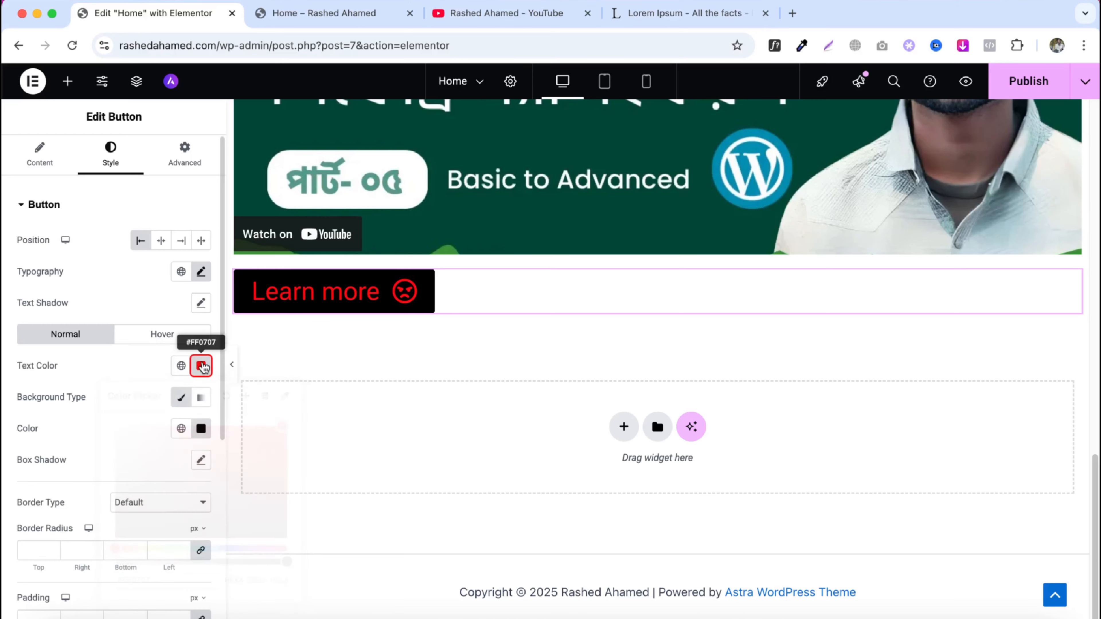
- Set the hover text color of the button to white
left_click(160, 338)
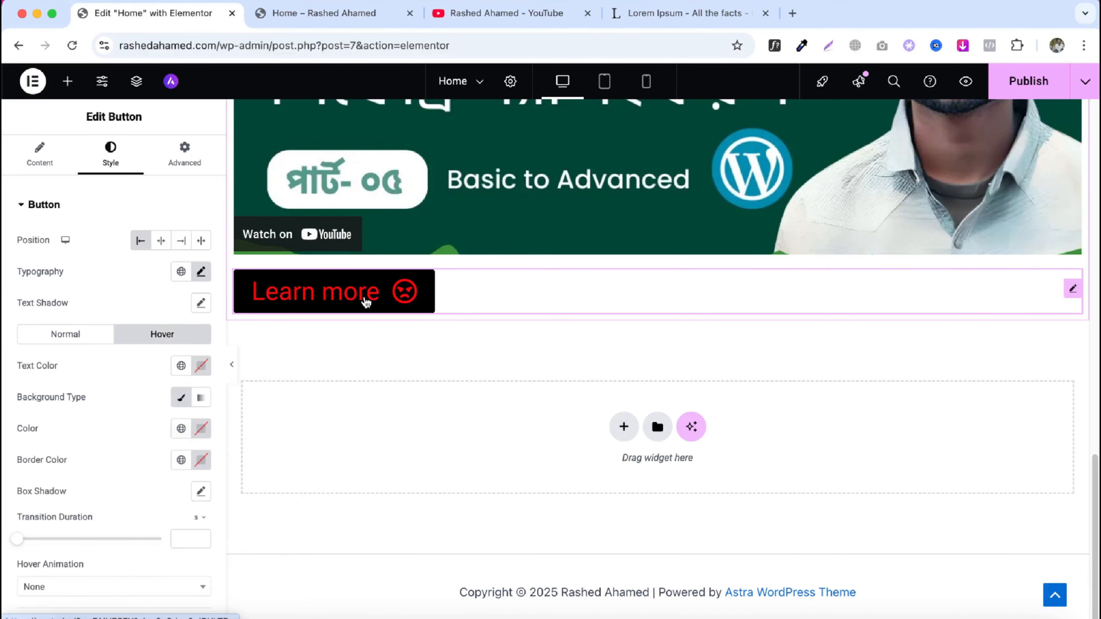
left_click(201, 368)
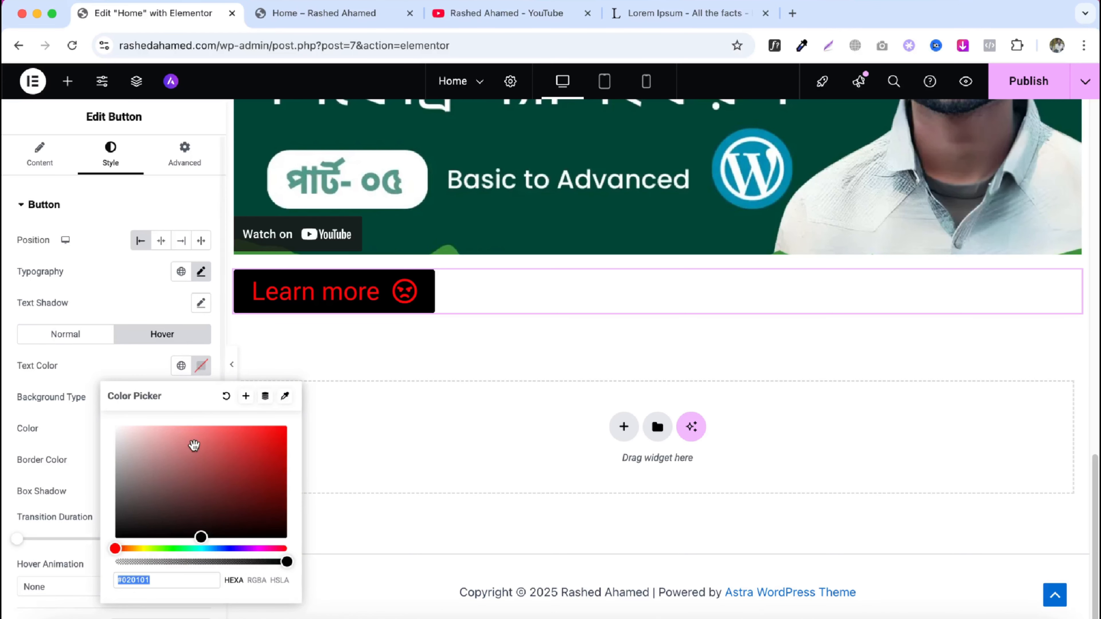
left_click(116, 428)
left_click(214, 367)
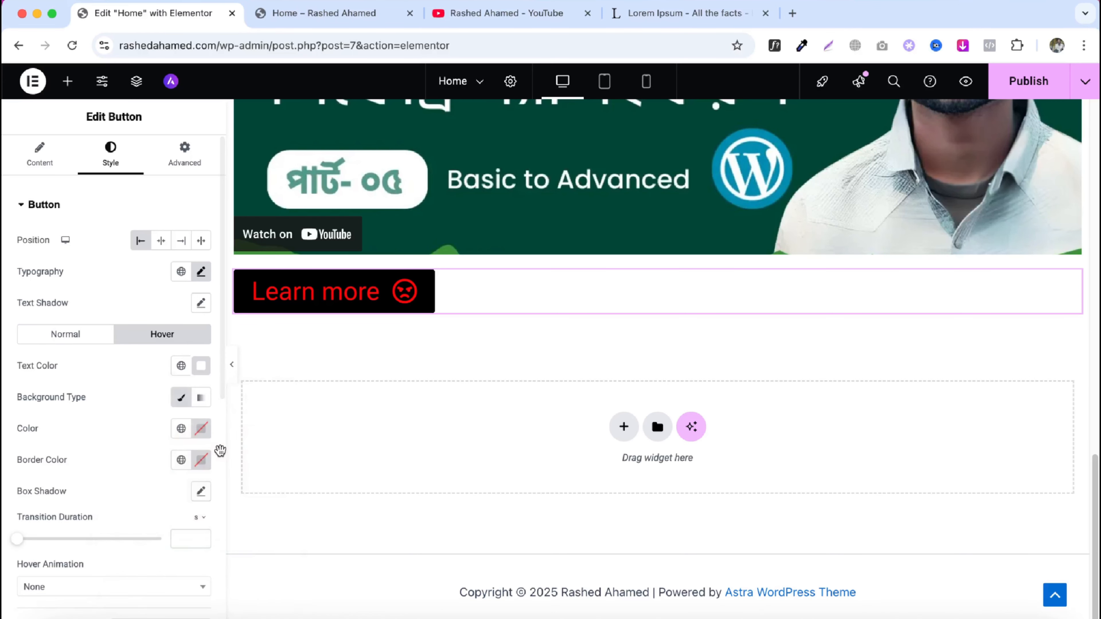
- Set the hover background color to red #FF0000
left_click(200, 429)
left_click_drag(212, 320, 287, 235)
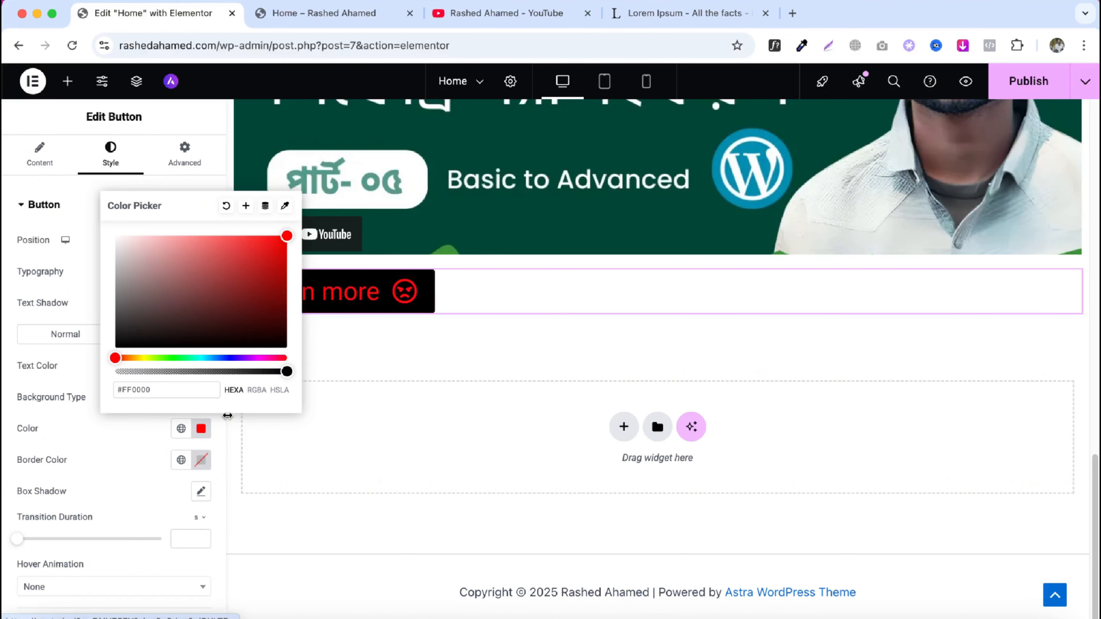
left_click(408, 284)
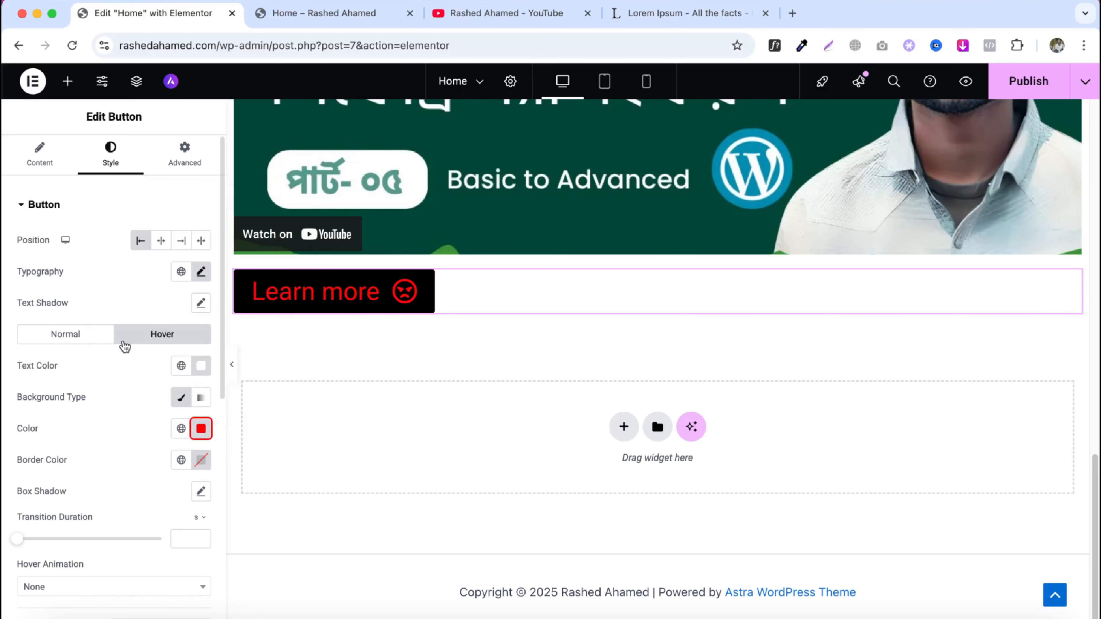
- Make the normal background color fully transparent, #00000000
left_click(109, 335)
scroll(169, 370, "down", 3)
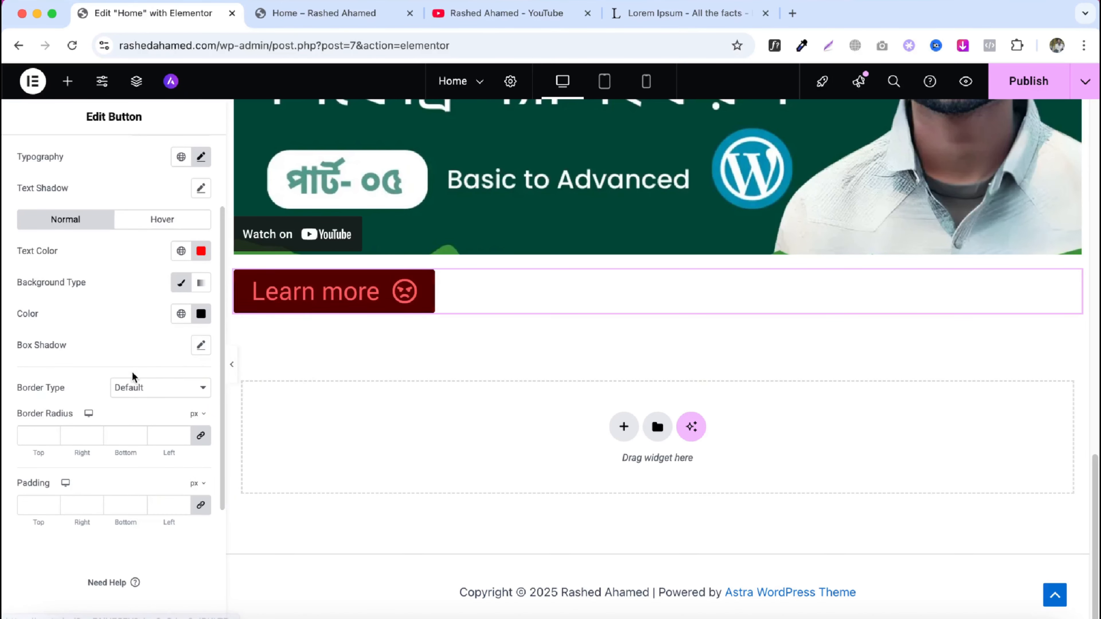
left_click(207, 314)
left_click_drag(286, 508, 114, 510)
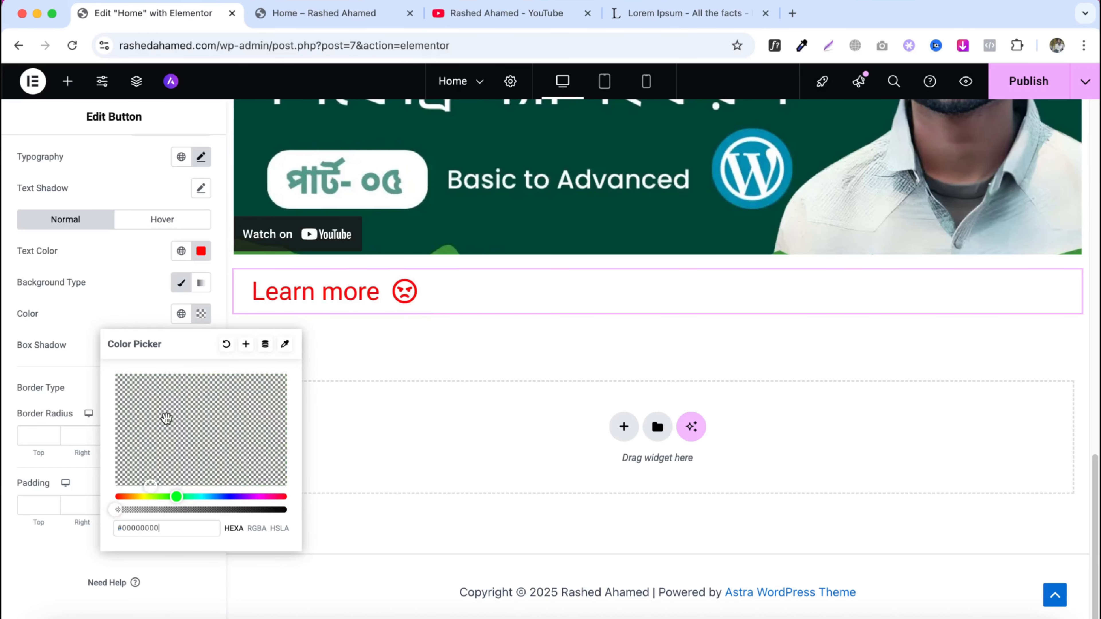
left_click(208, 324)
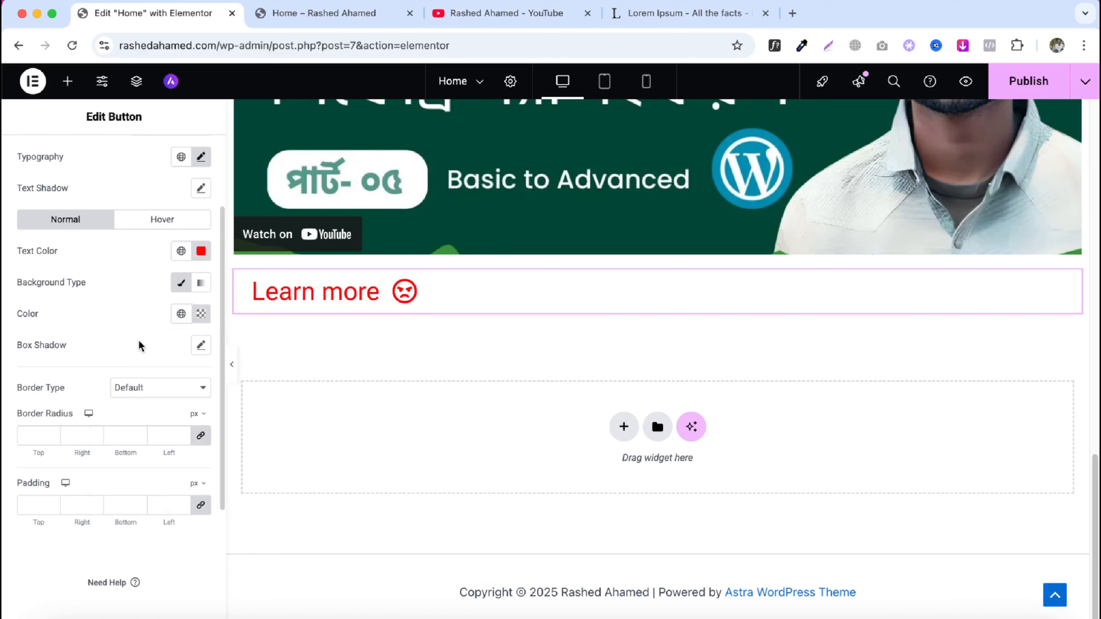
- Give the button a solid border 2 px wide on all sides
left_click(147, 387)
left_click(152, 419)
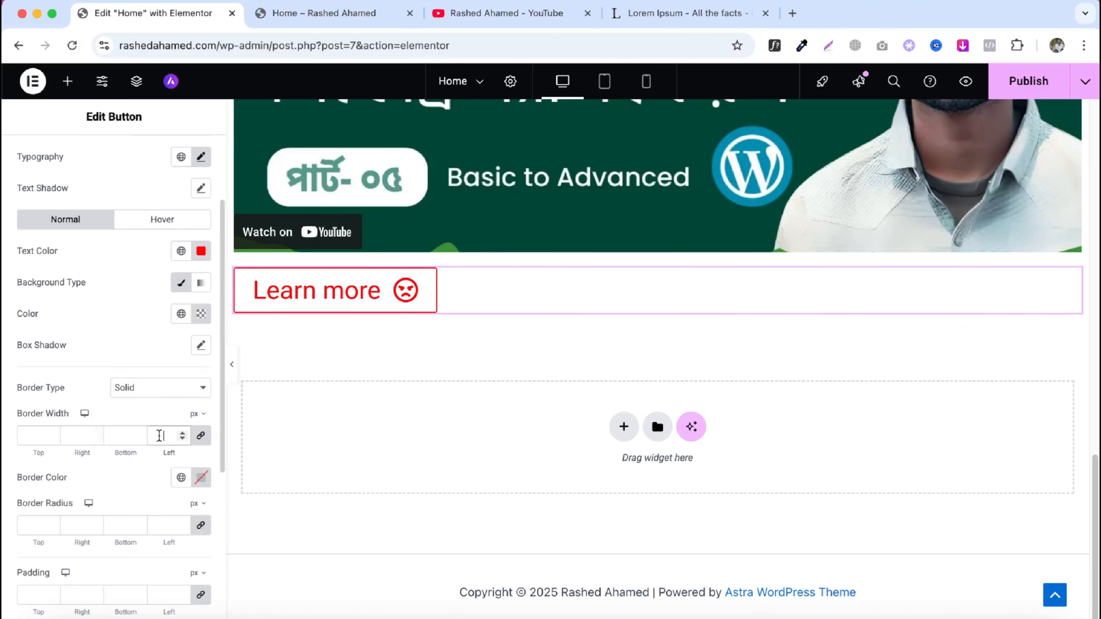
left_click(160, 435)
type("2")
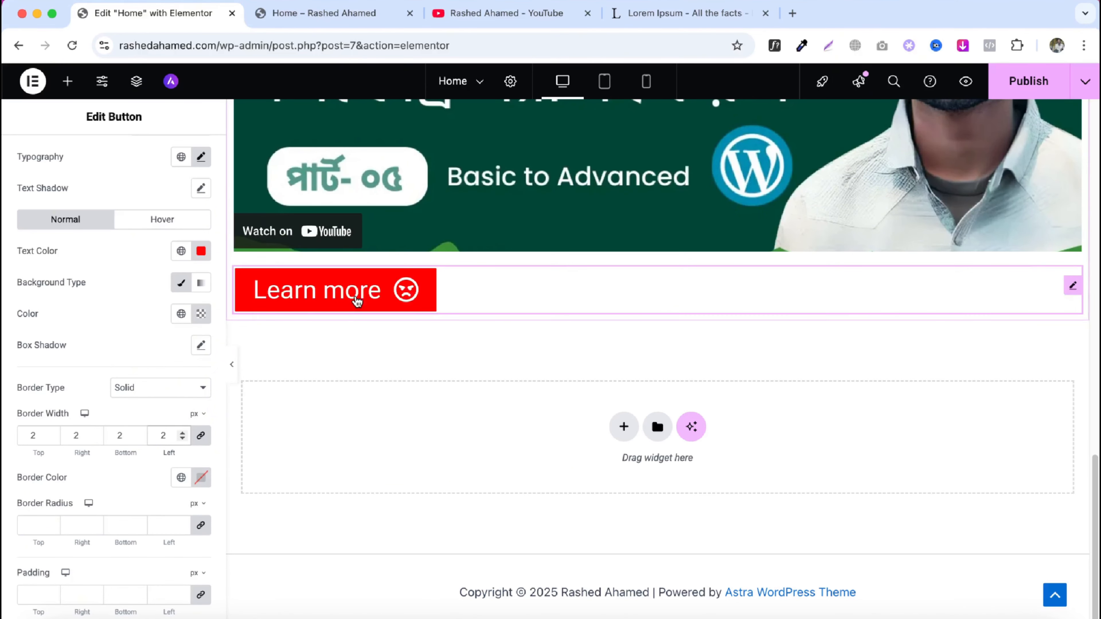
- Set the border color to blue #3317C2
left_click(201, 477)
left_click(235, 408)
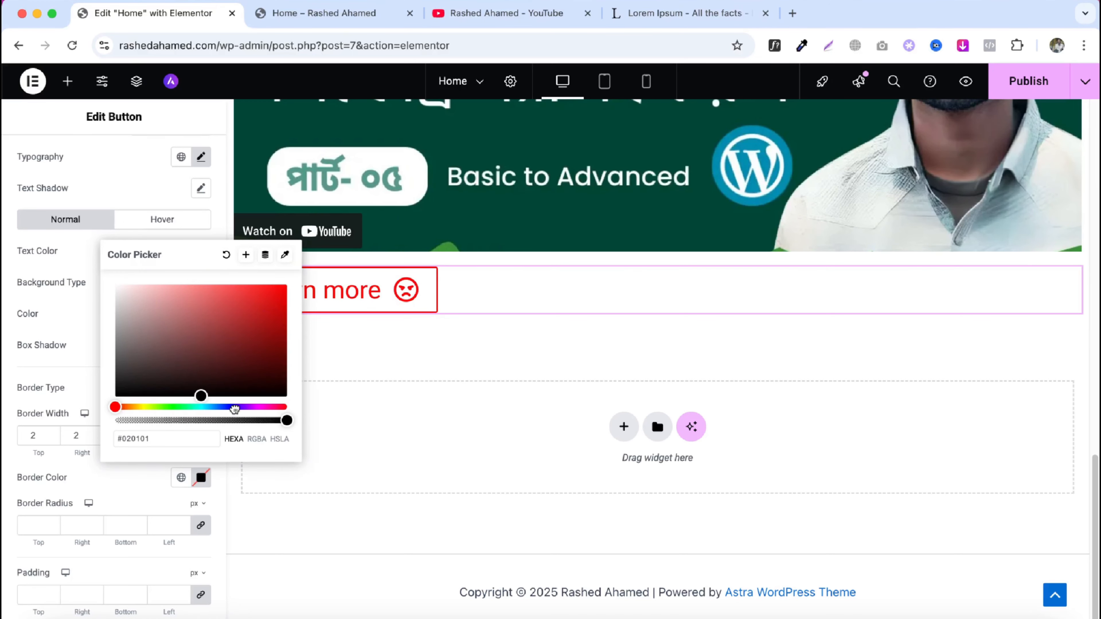
left_click(235, 407)
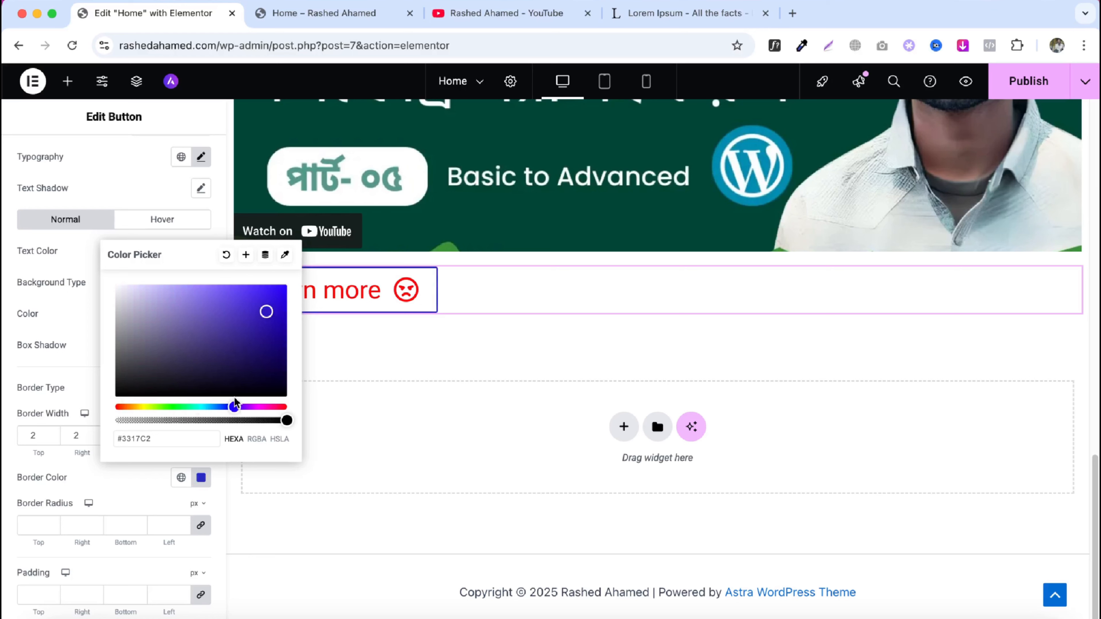
left_click(393, 459)
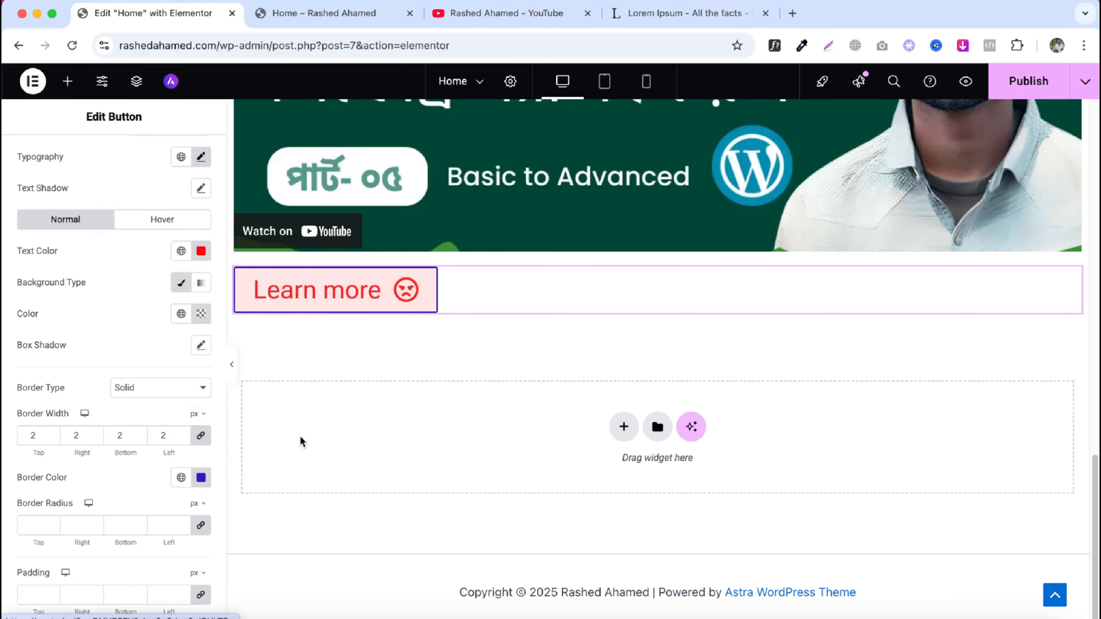
- Open the button's box shadow settings
left_click(201, 346)
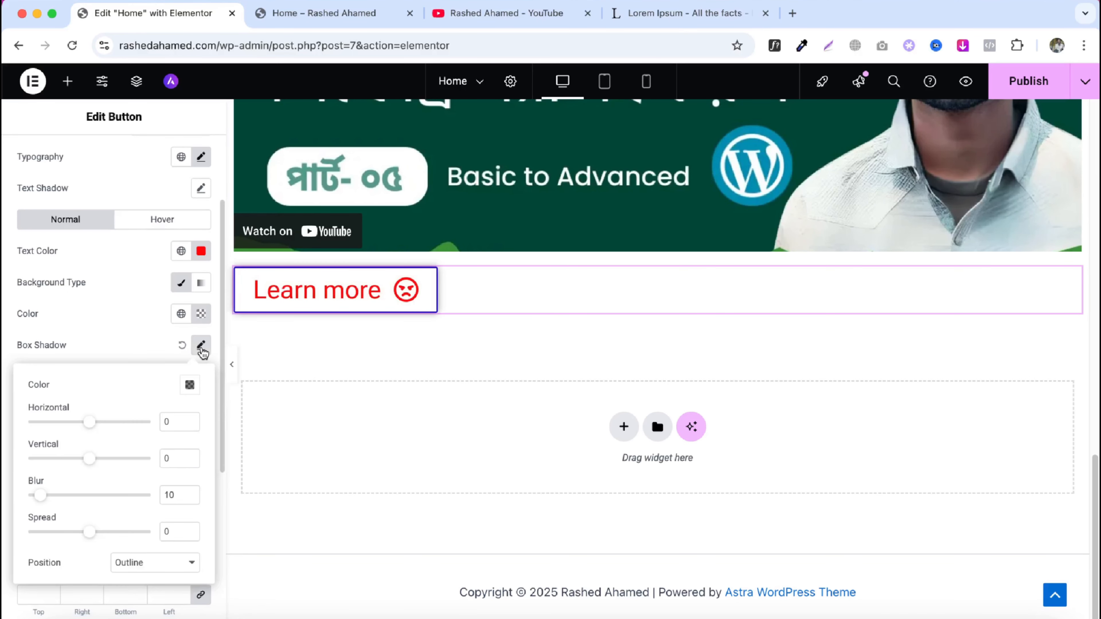
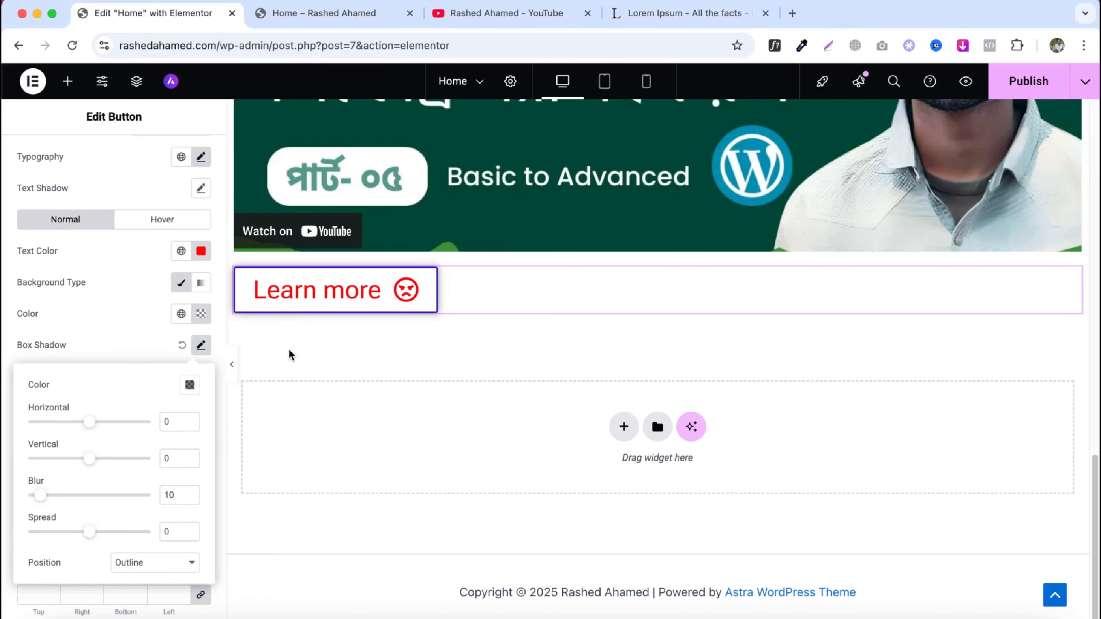
- Close the box shadow settings and give the button a 50 px border radius on all corners
left_click(182, 347)
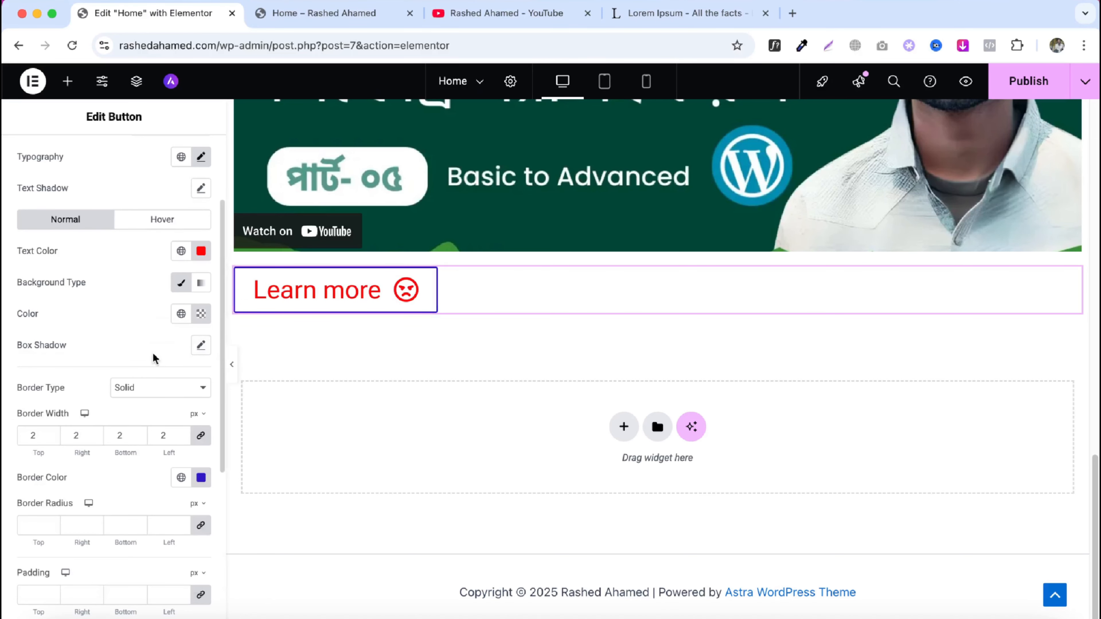
left_click(164, 525)
type("50")
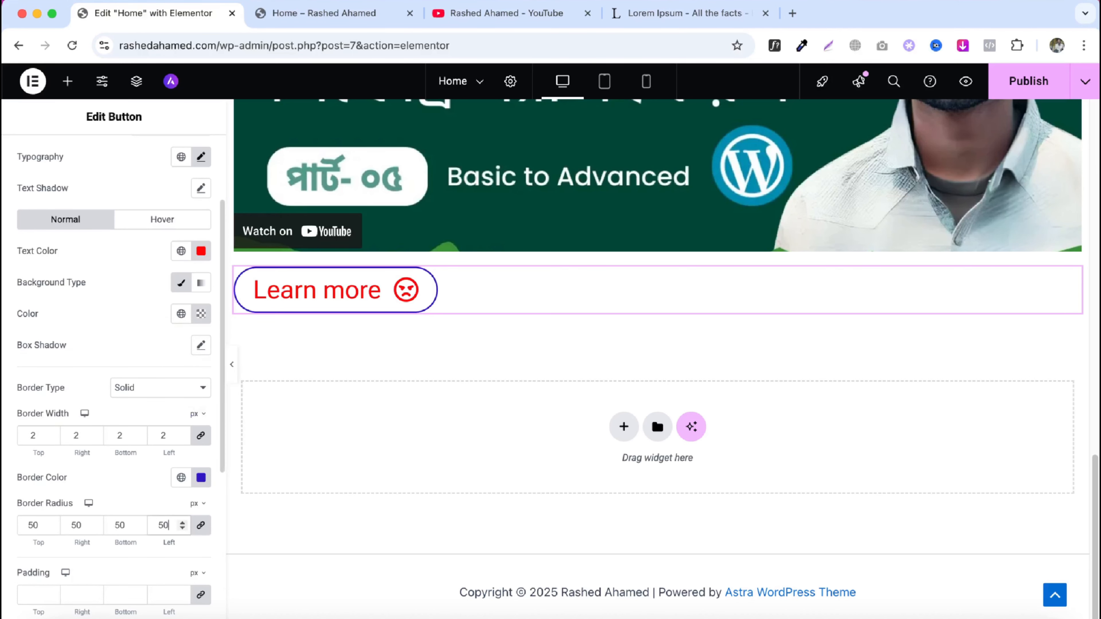
scroll(159, 519, "down", 3)
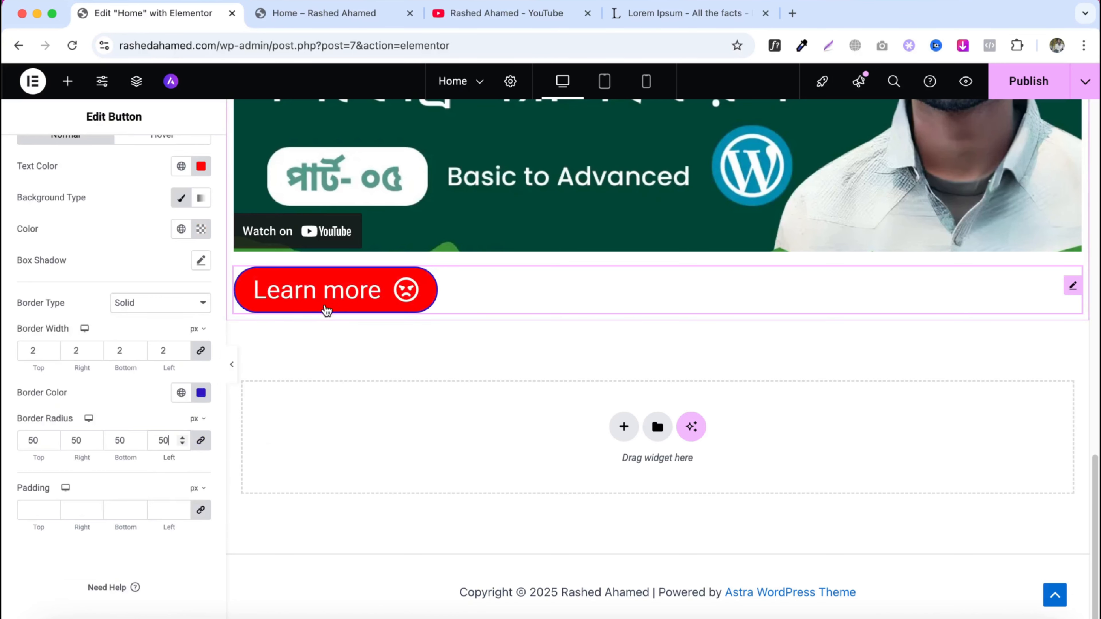
left_click(174, 510)
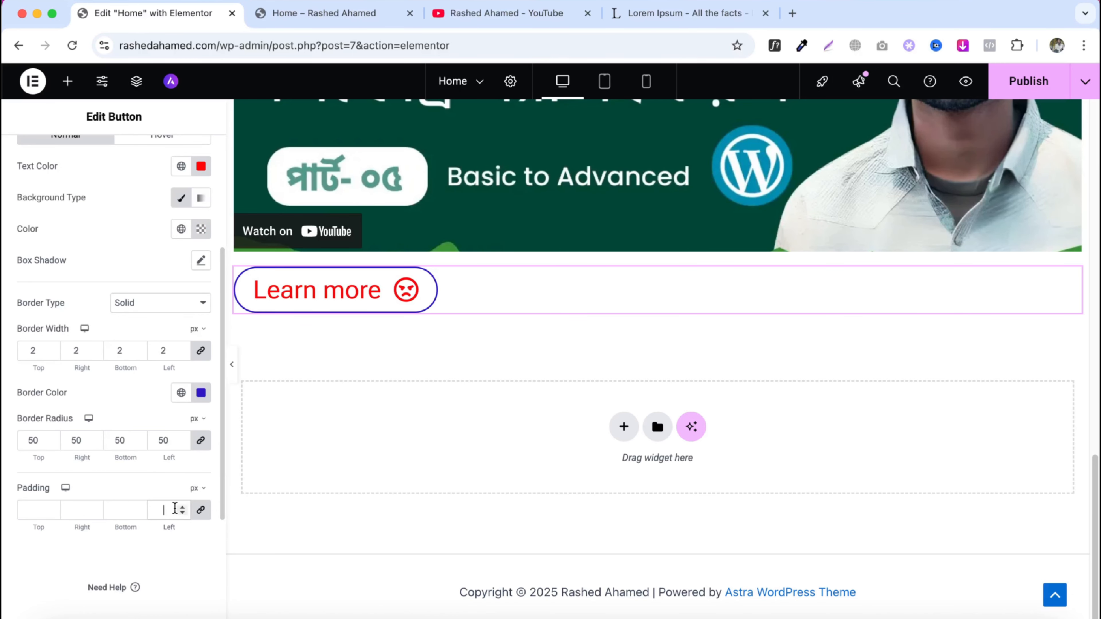
type("60")
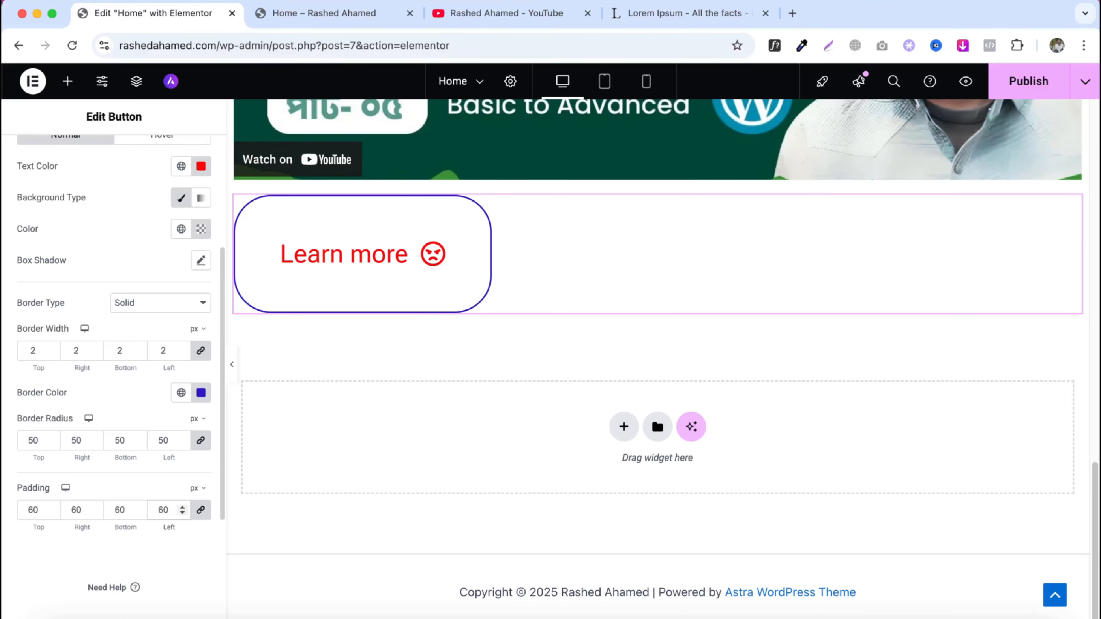
key("BackSpace")
key("BackSpace")
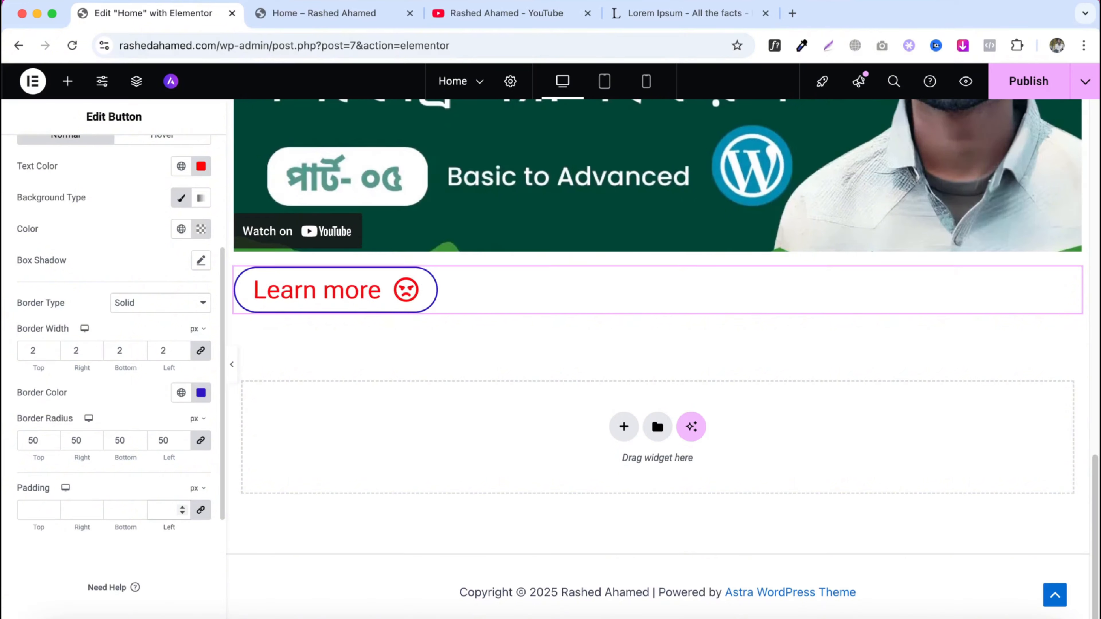
- Unlink the button padding and set 15 px top and bottom and 30 px right and left
left_click(199, 511)
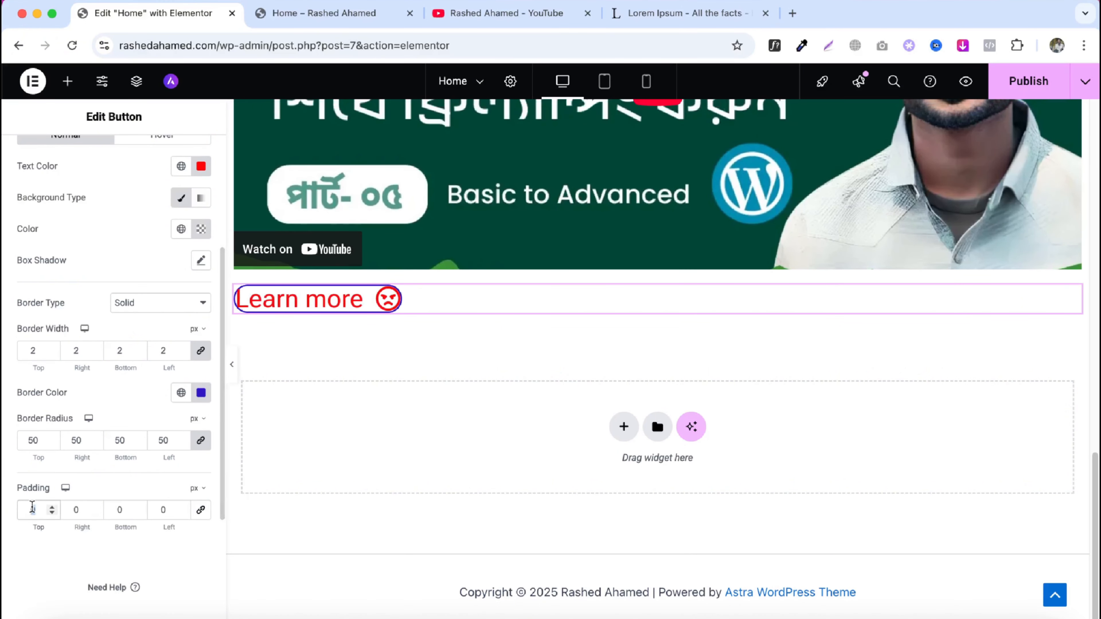
type("15")
left_click(104, 509)
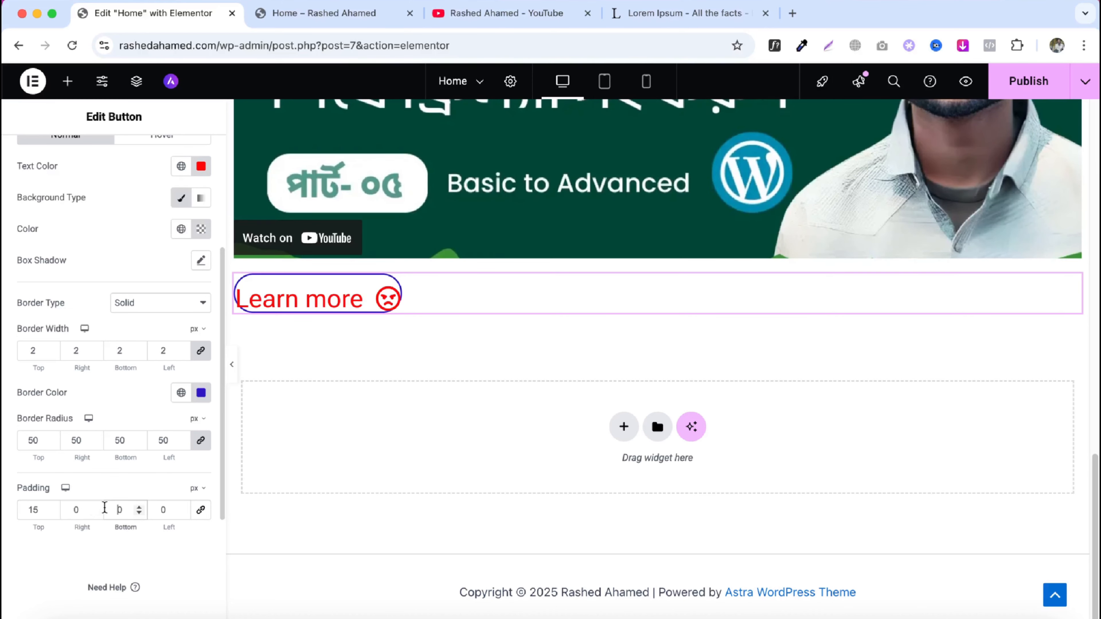
type("15")
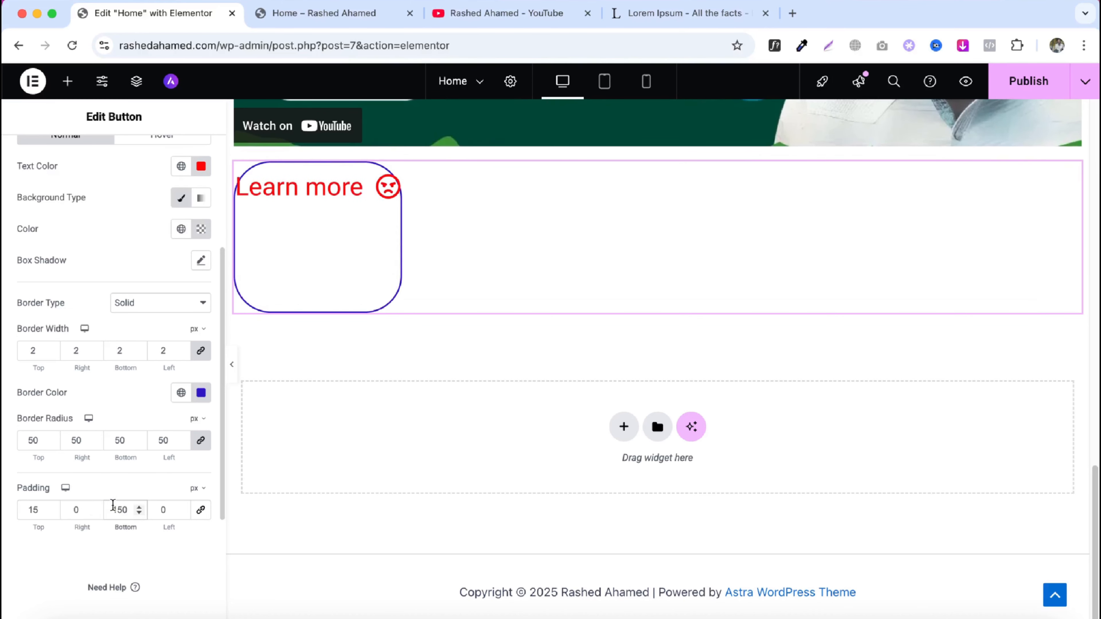
type("15")
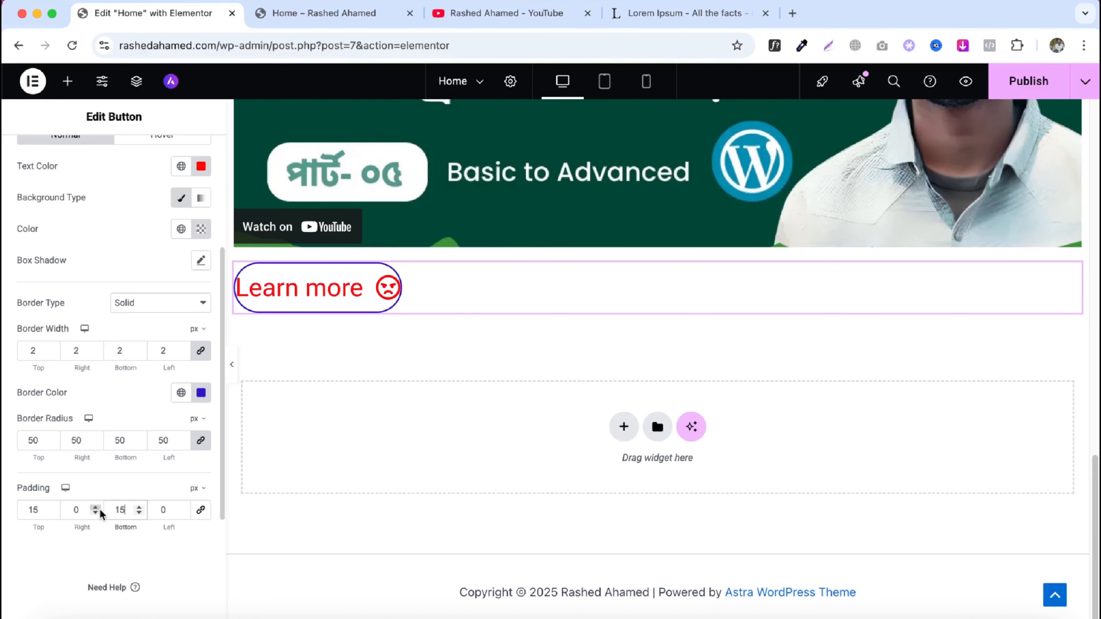
left_click(69, 510)
type("3")
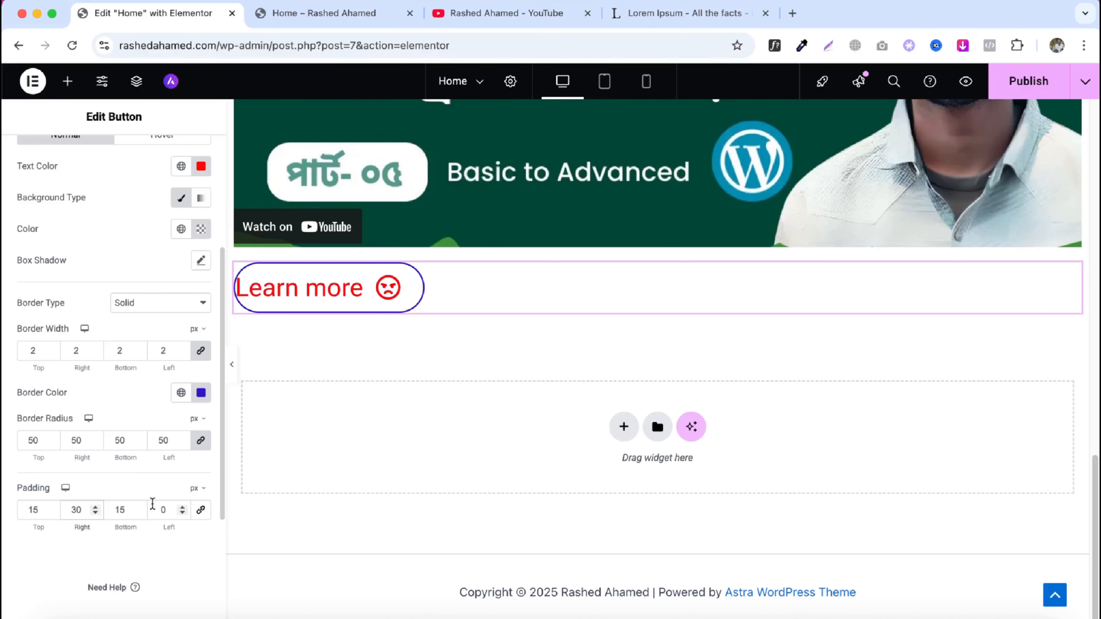
left_click(159, 510)
type("3")
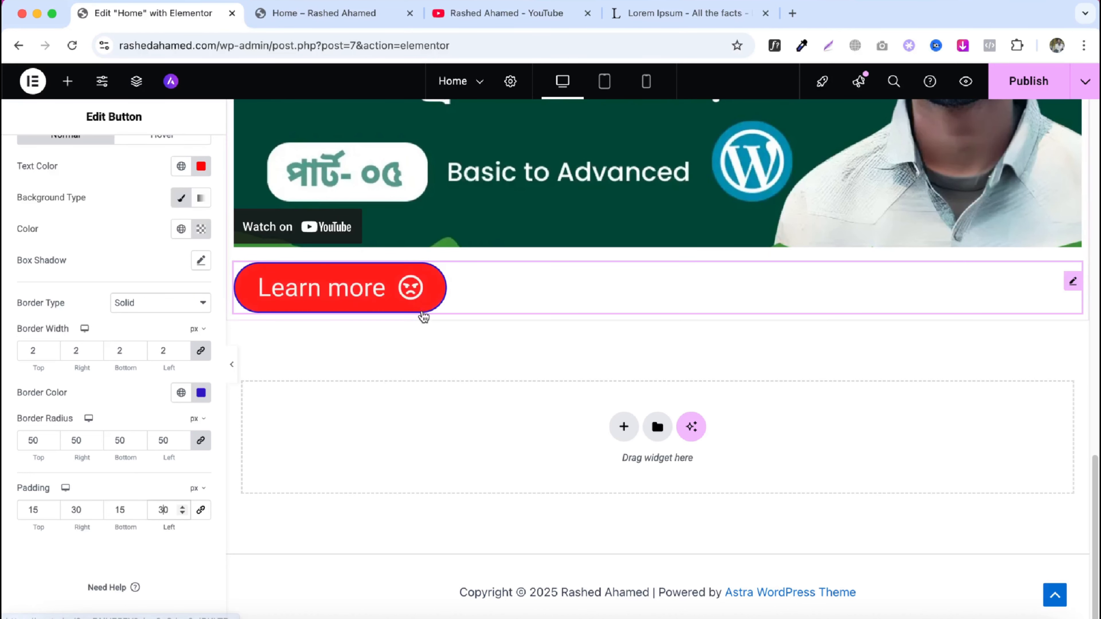
- Add a Divider widget below the Learn more button
scroll(102, 344, "up", 5)
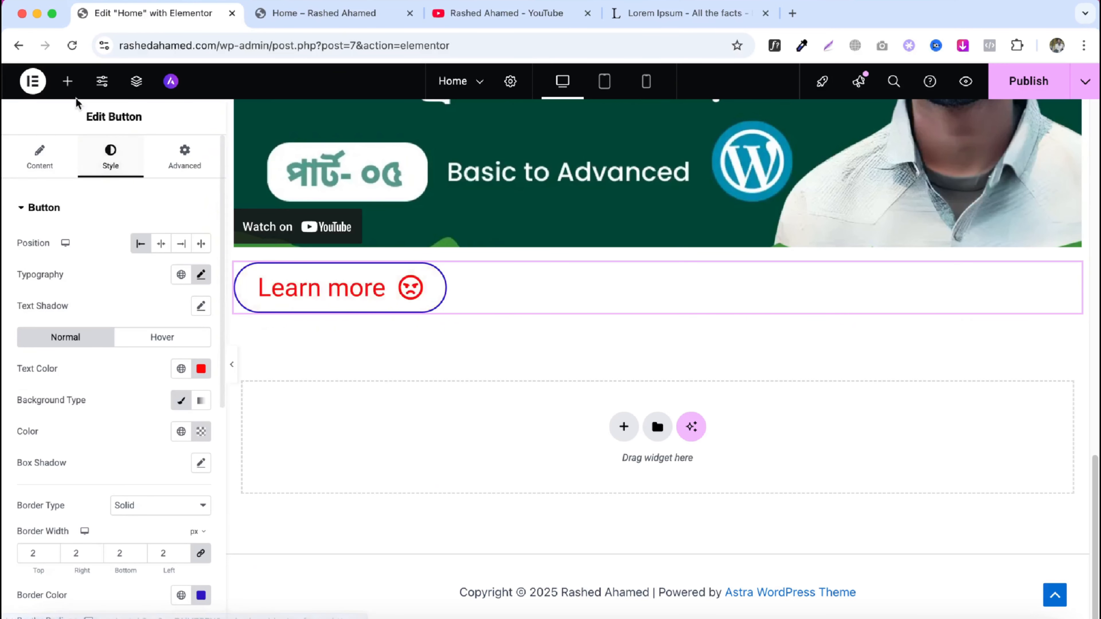
left_click(67, 81)
scroll(138, 436, "down", 3)
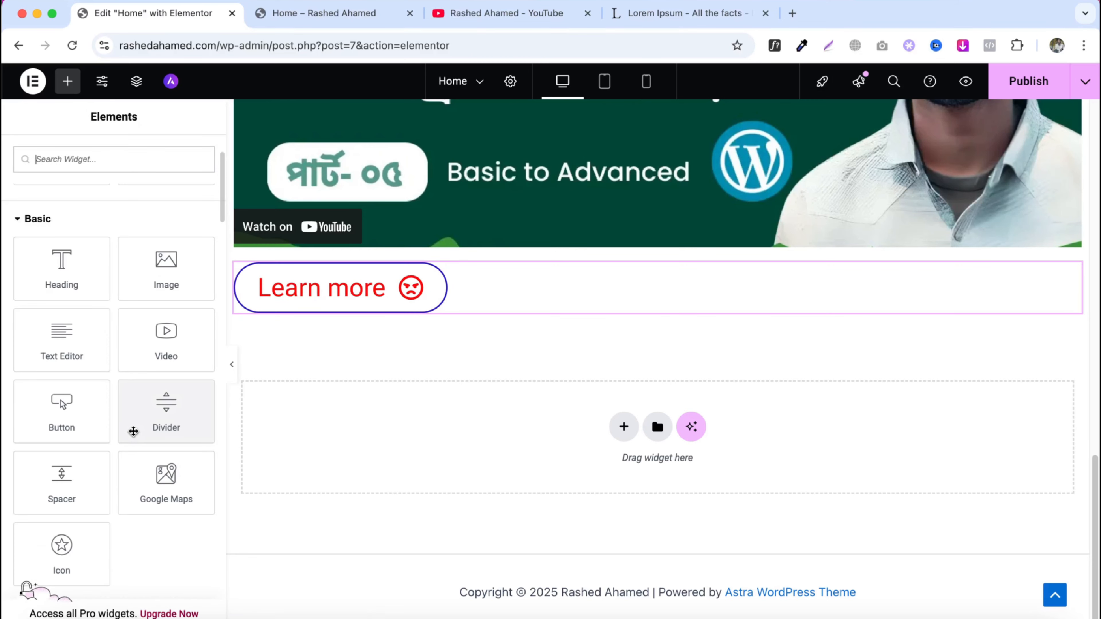
left_click_drag(141, 420, 359, 316)
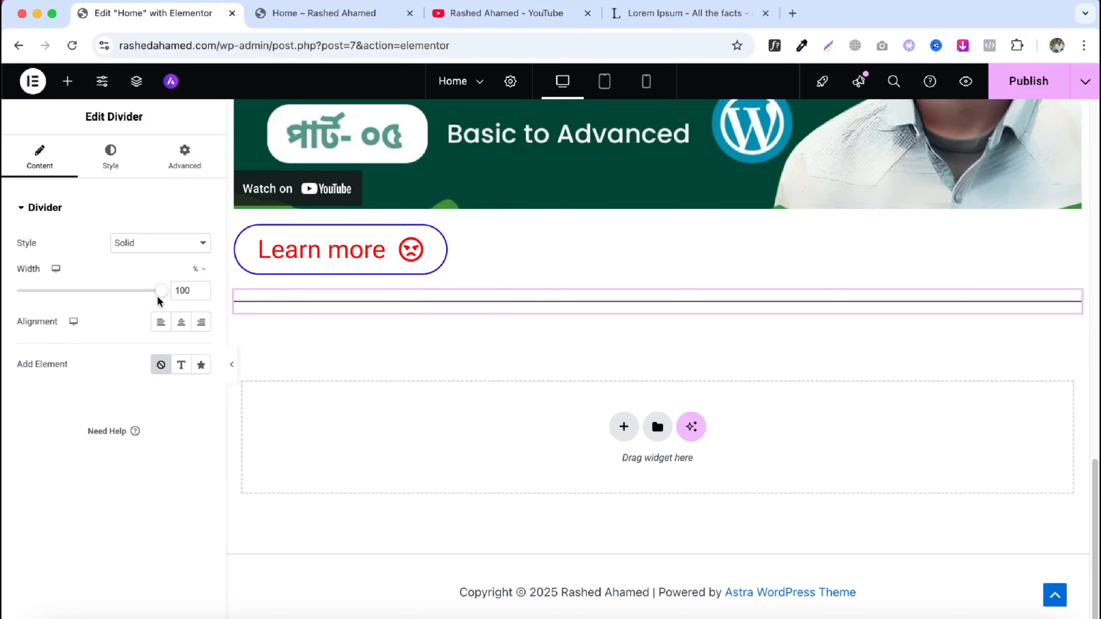
- Set the divider width to about 37% and its style to Double
left_click_drag(165, 297, 75, 299)
left_click(140, 248)
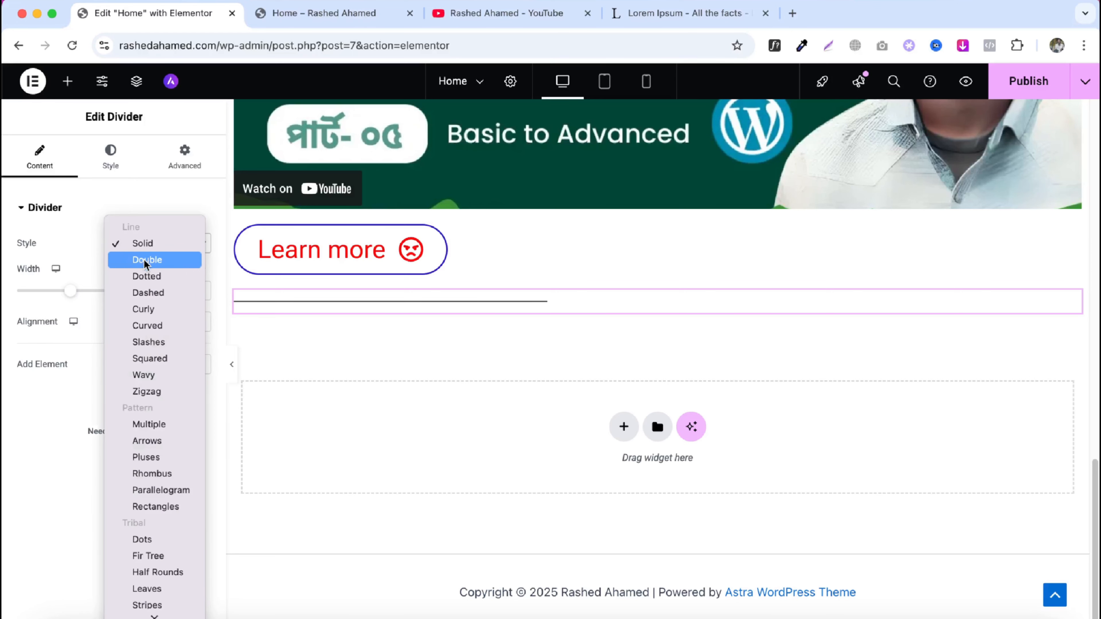
left_click(143, 258)
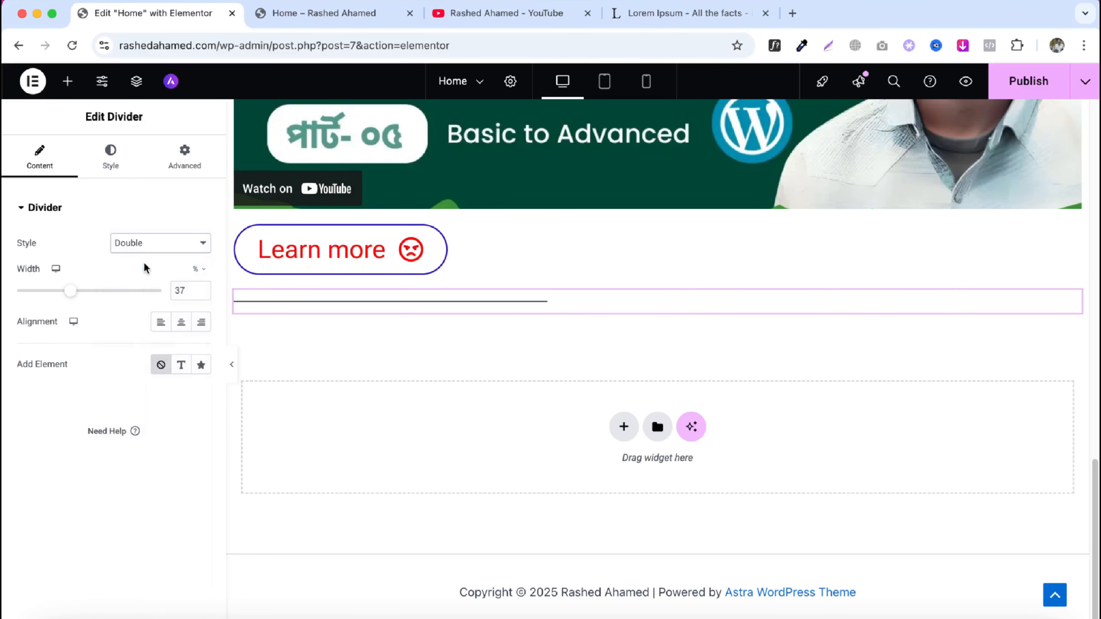
- Set the divider line weight to 3.5 px
left_click(110, 163)
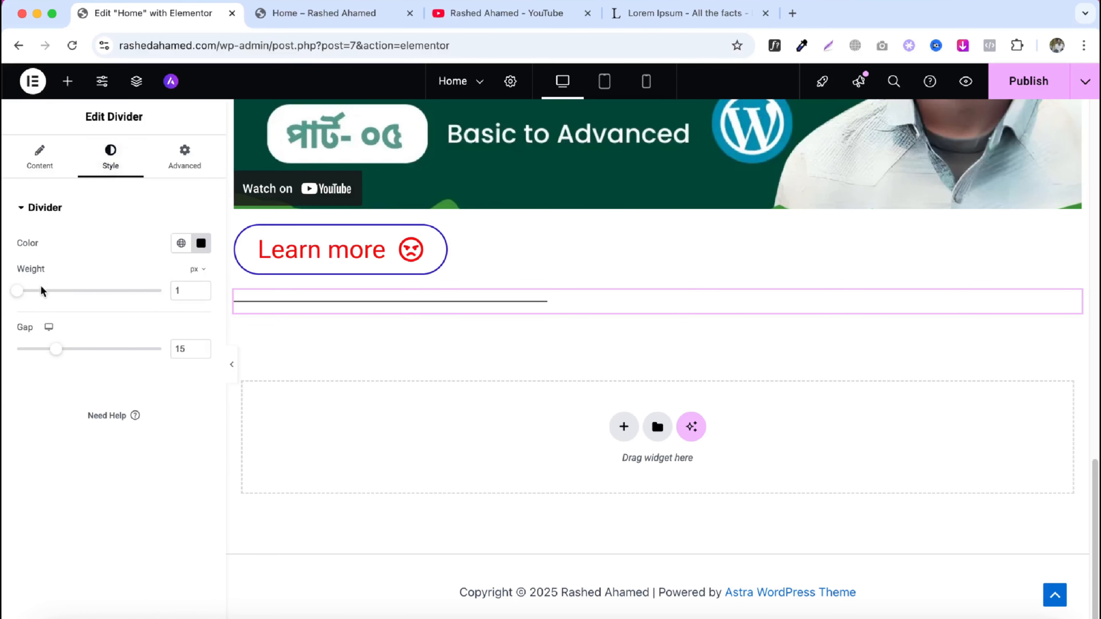
left_click_drag(19, 296, 57, 296)
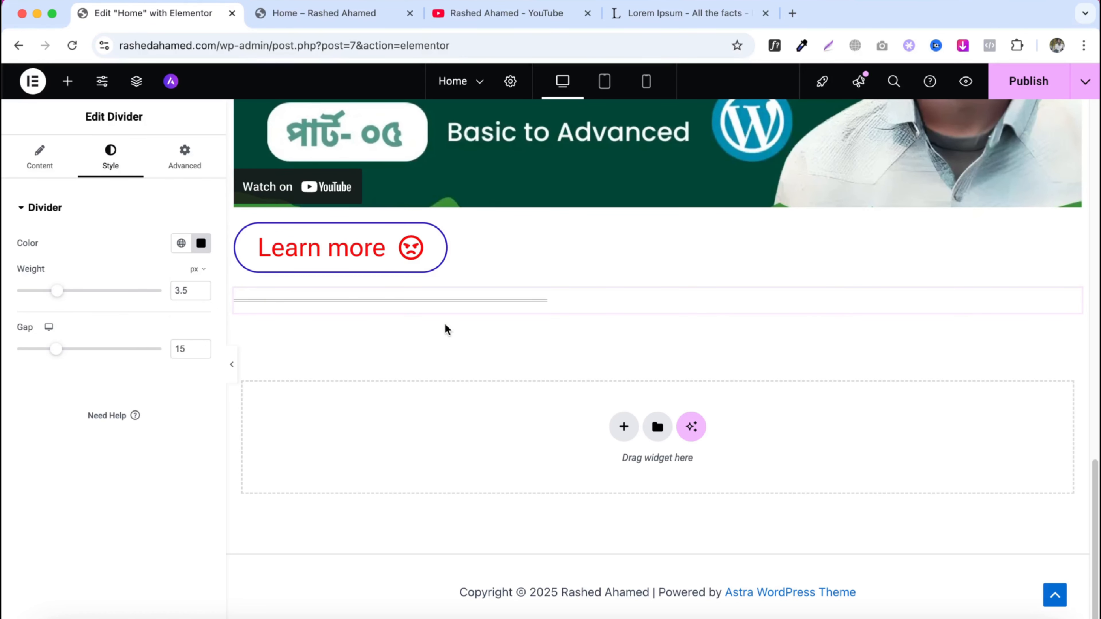
- Change the divider style to Dotted
left_click(52, 165)
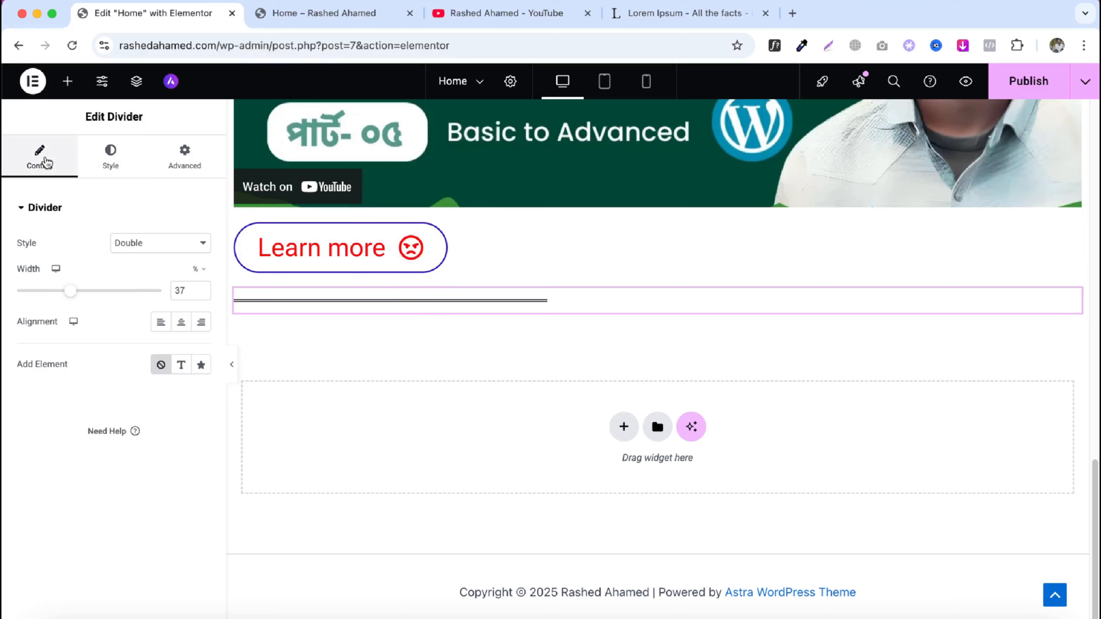
left_click(142, 244)
left_click(142, 260)
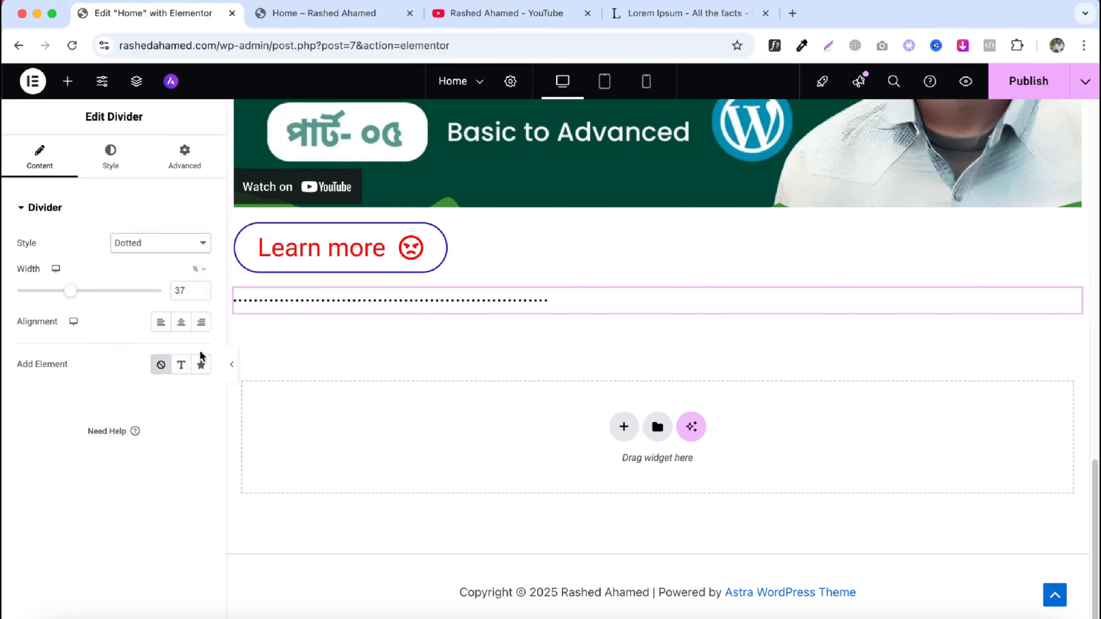
- Set the divider alignment, trying center and right before settling on left
left_click(189, 325)
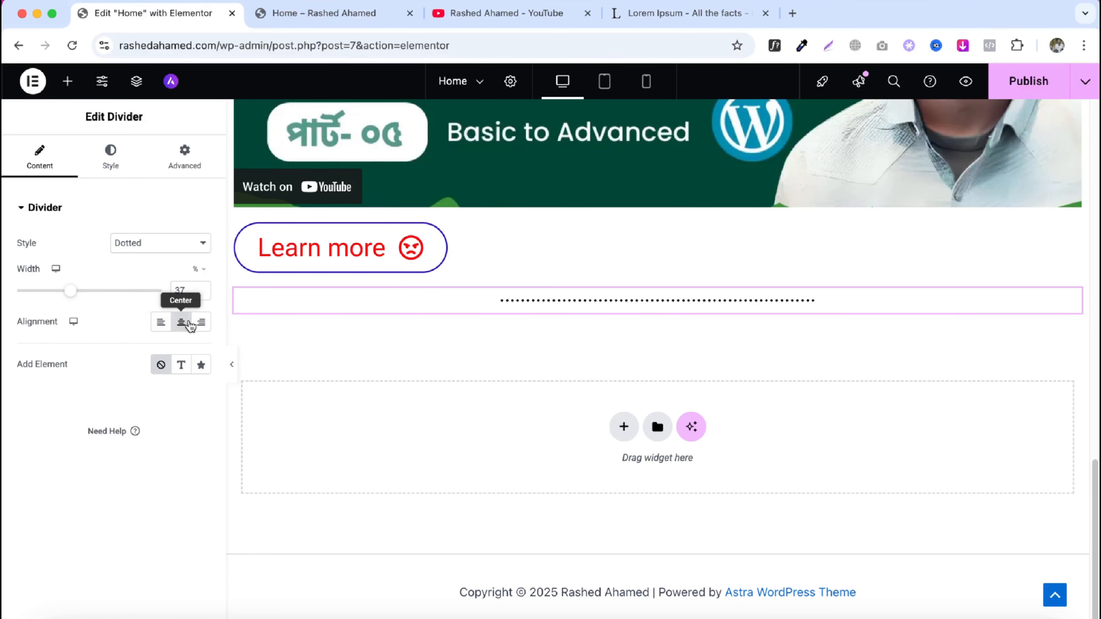
left_click(200, 323)
left_click(163, 324)
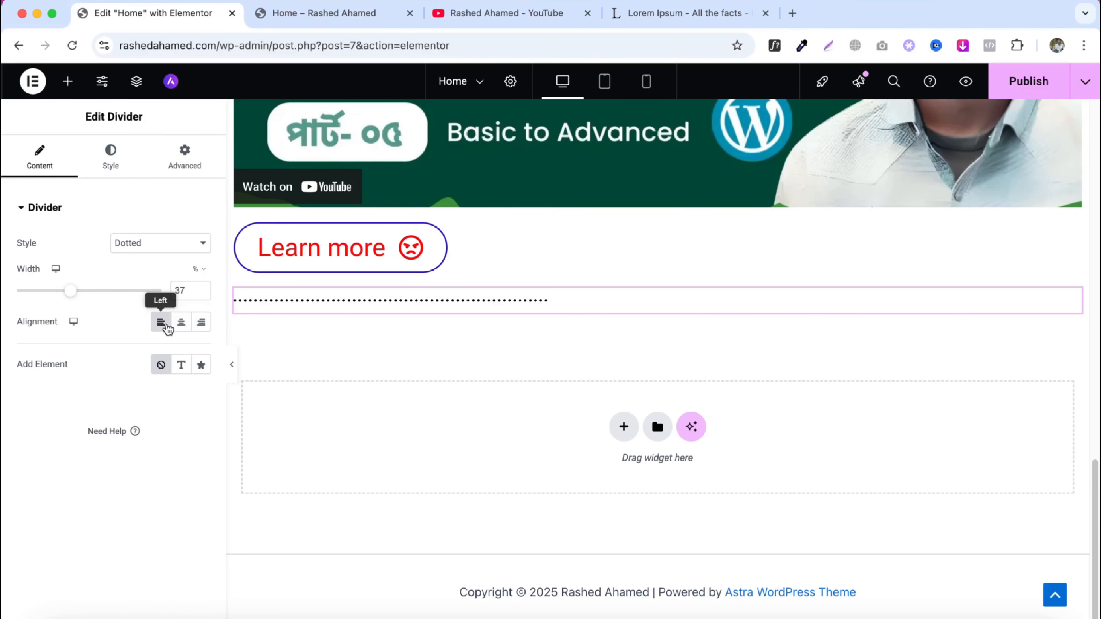
- Add a text element to the divider and replace its text with the creator's first name
left_click(182, 365)
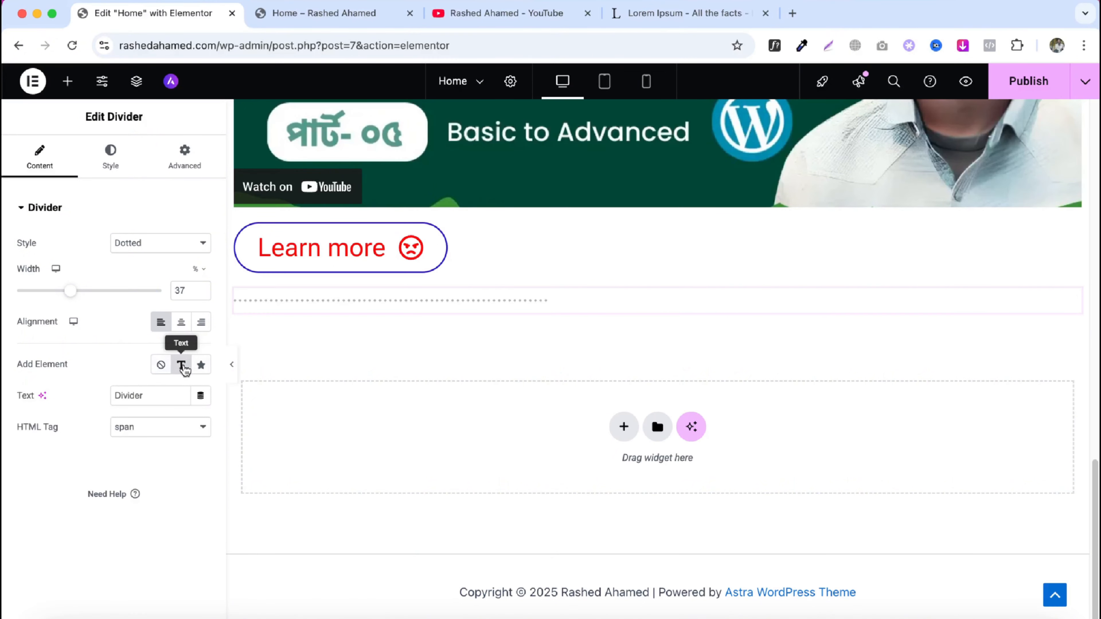
double_click(154, 401)
type("Ra")
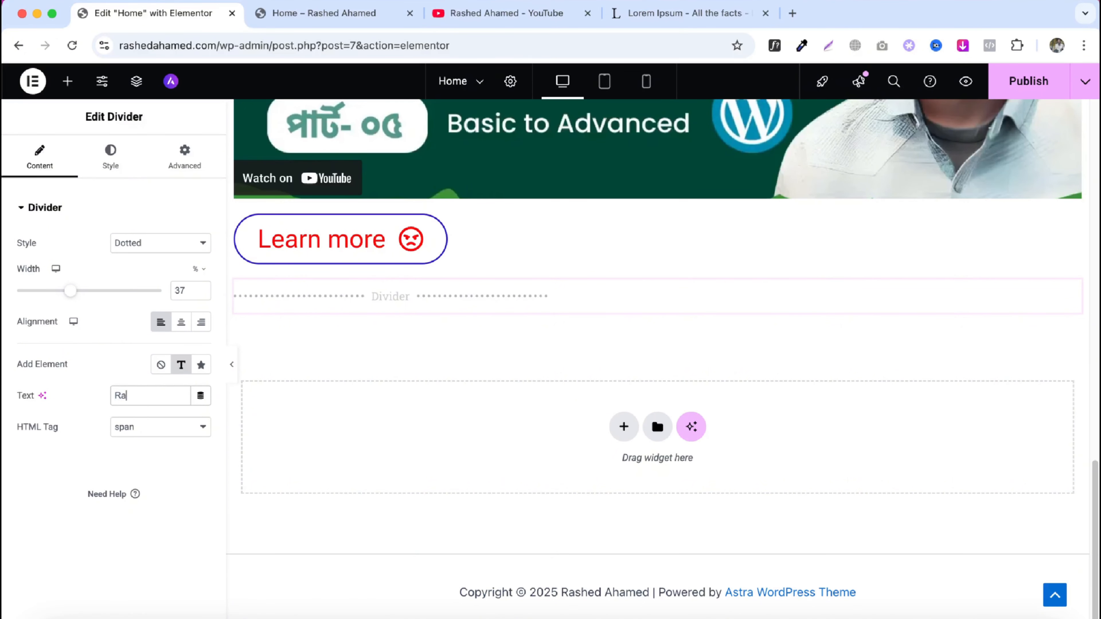
type("shed")
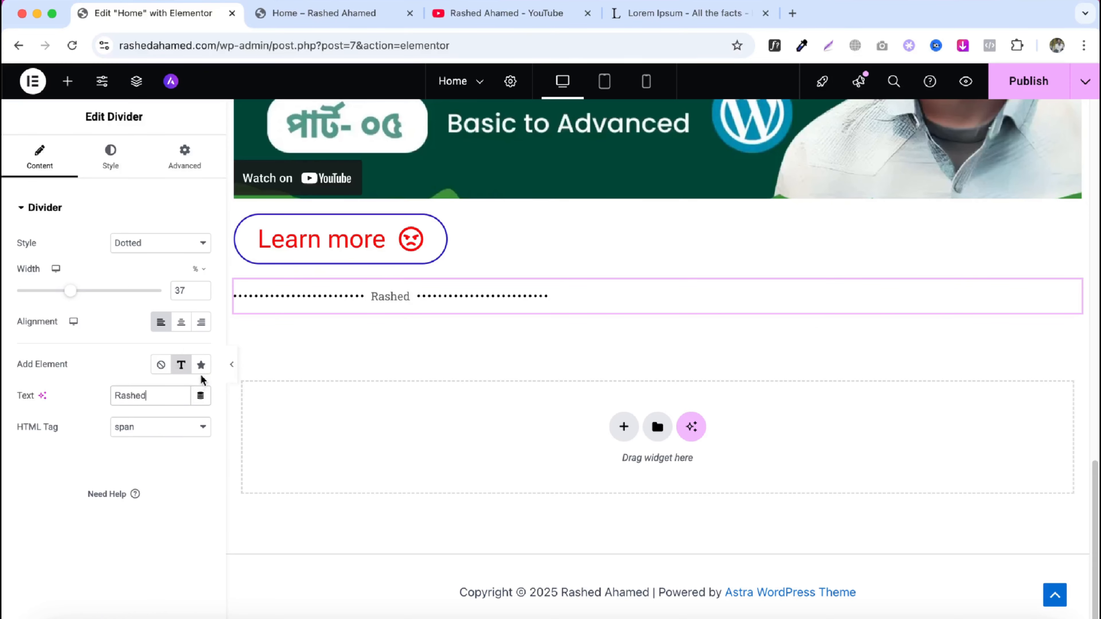
- Switch the divider element to an icon and insert the Stop circle icon from the icon library
left_click(201, 365)
left_click(54, 473)
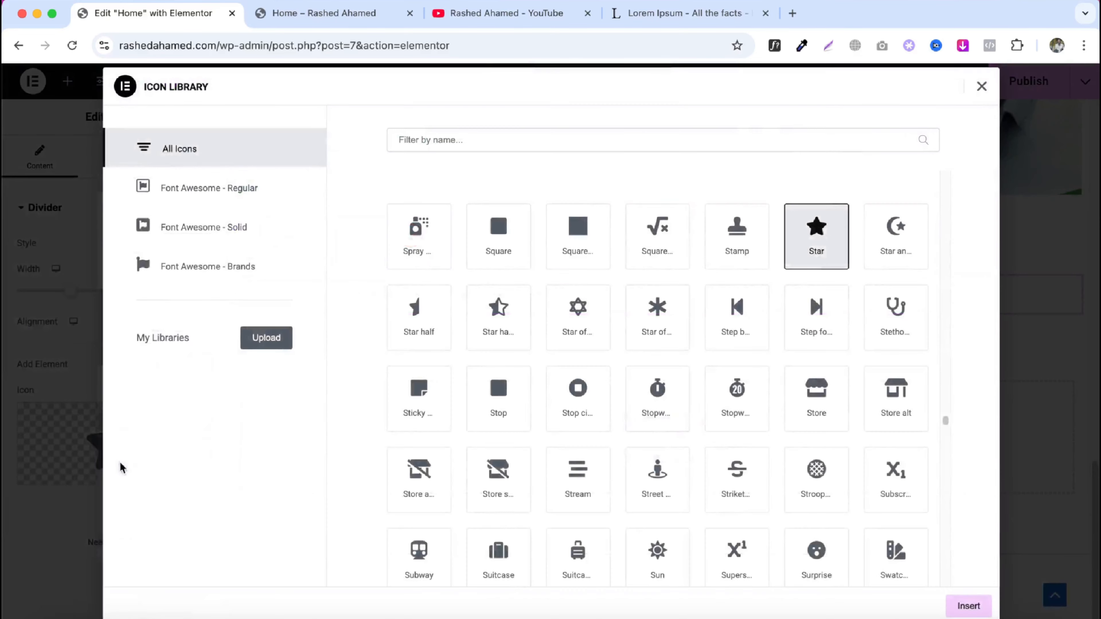
left_click(578, 393)
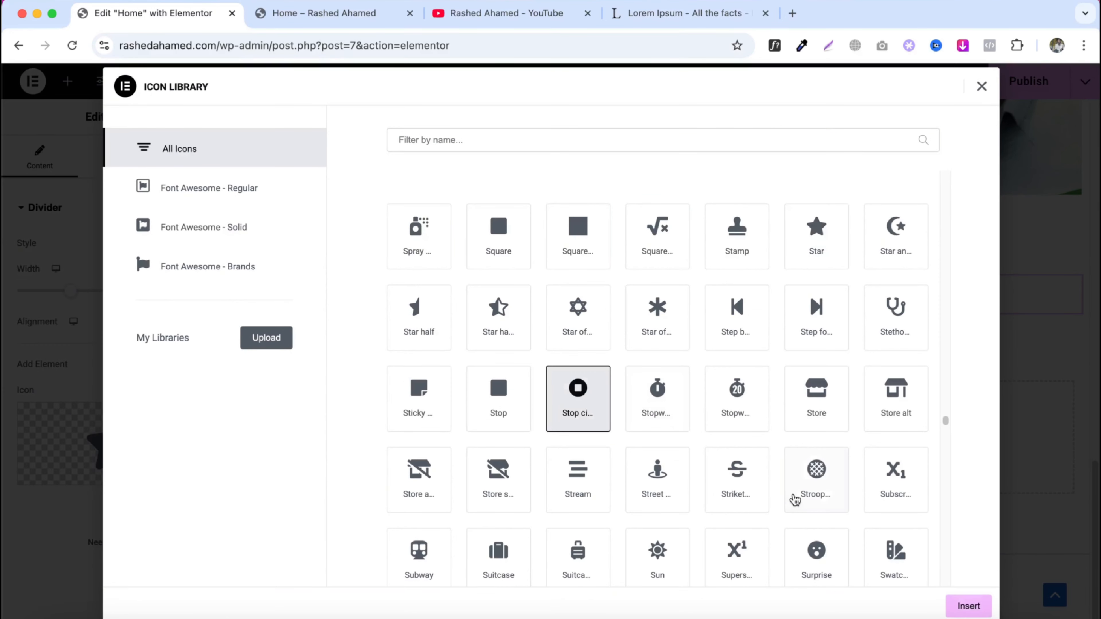
left_click(968, 606)
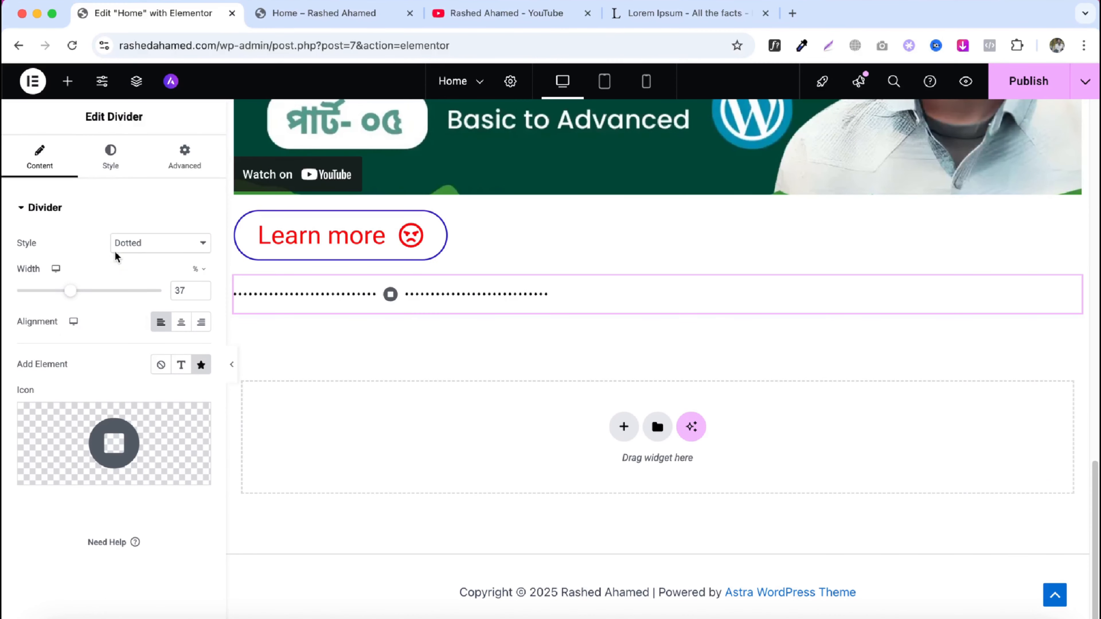
- Color the divider line red, #FF0606
left_click(111, 177)
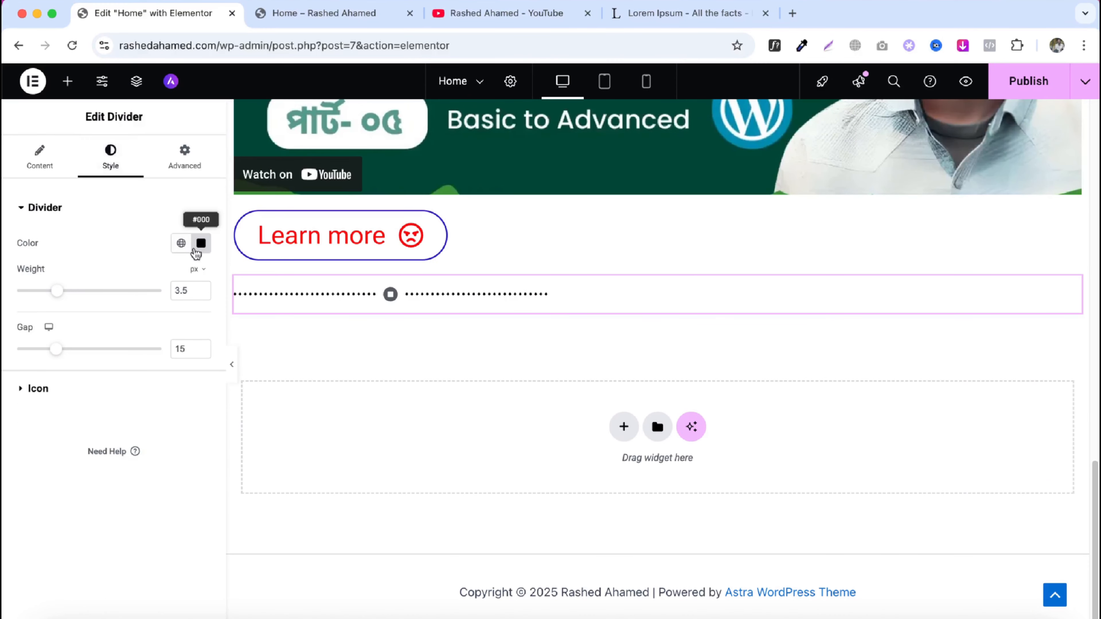
left_click(200, 244)
left_click(283, 304)
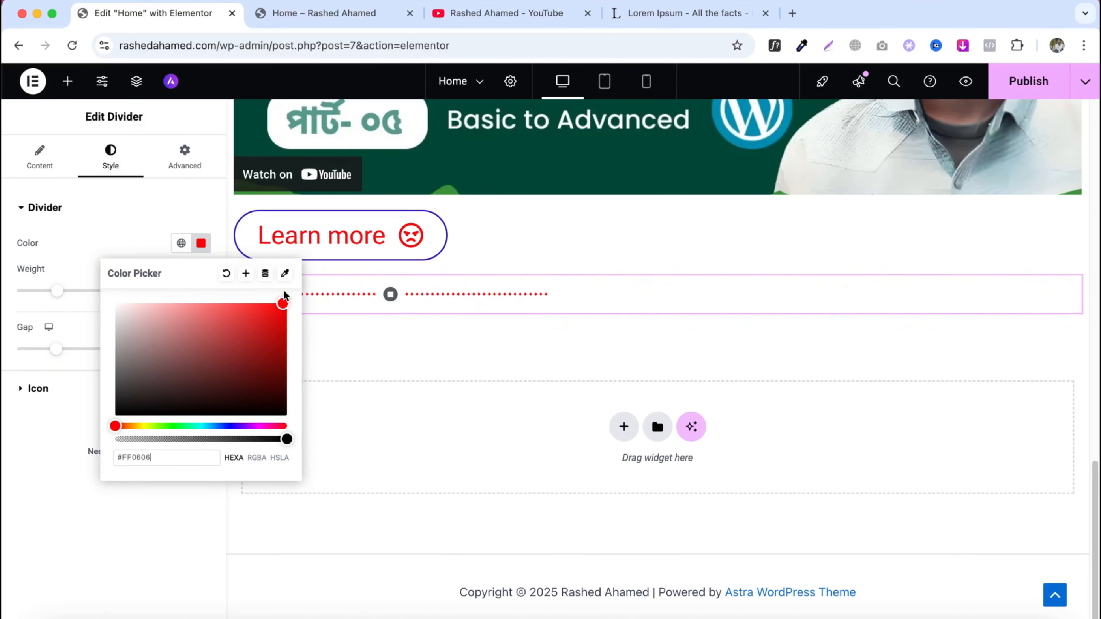
left_click(201, 244)
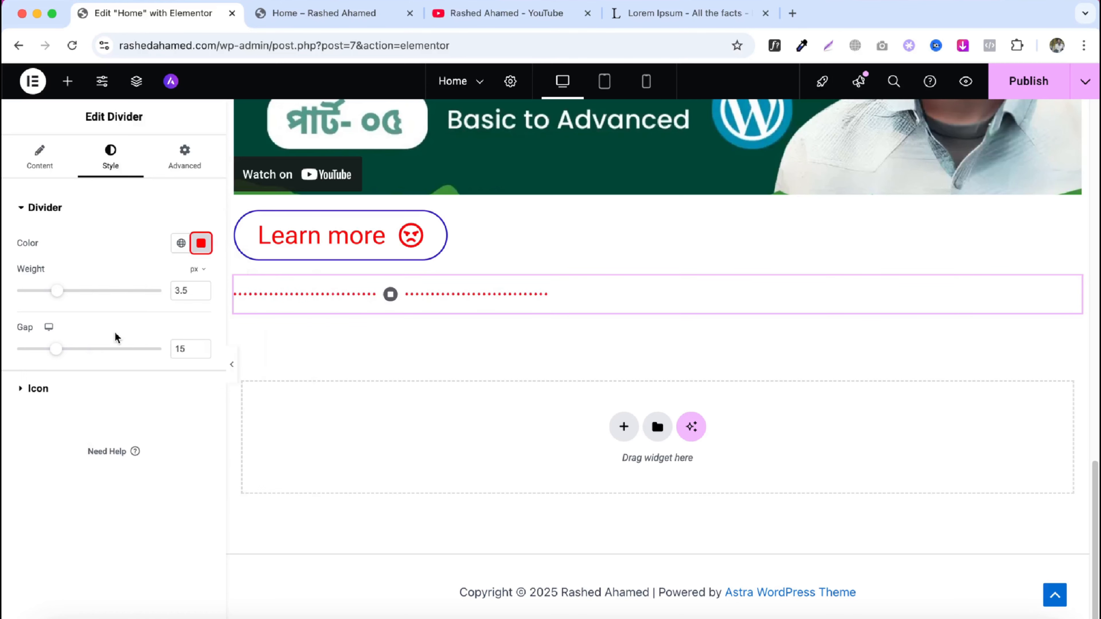
- Reduce the divider gap and color the divider icon blue, #2186FF
left_click_drag(57, 350, 35, 350)
left_click(47, 392)
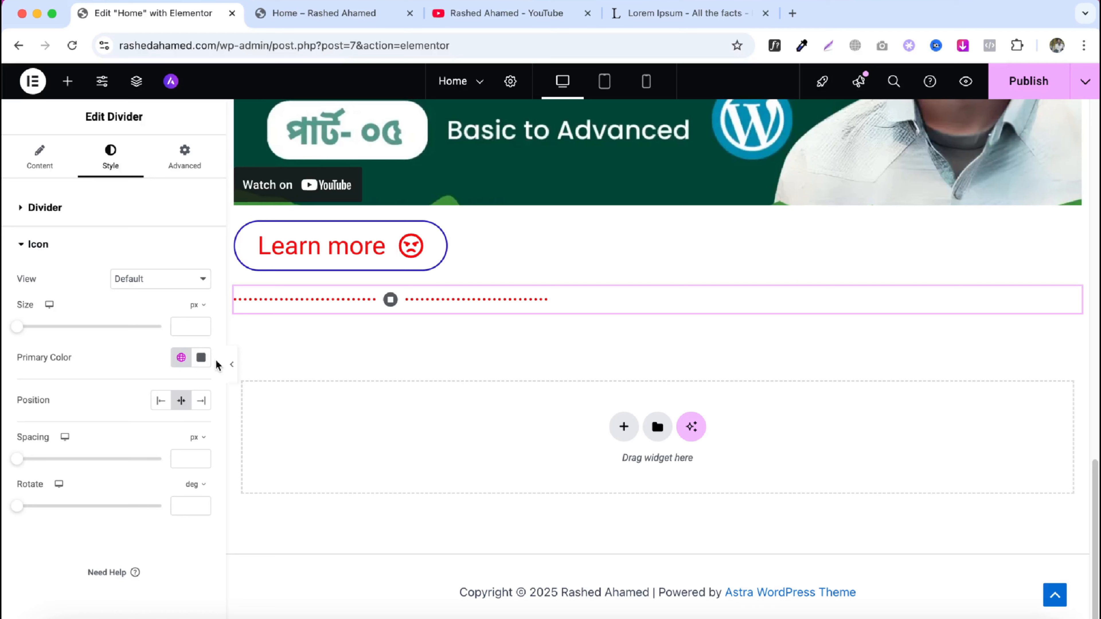
left_click(201, 357)
left_click(265, 418)
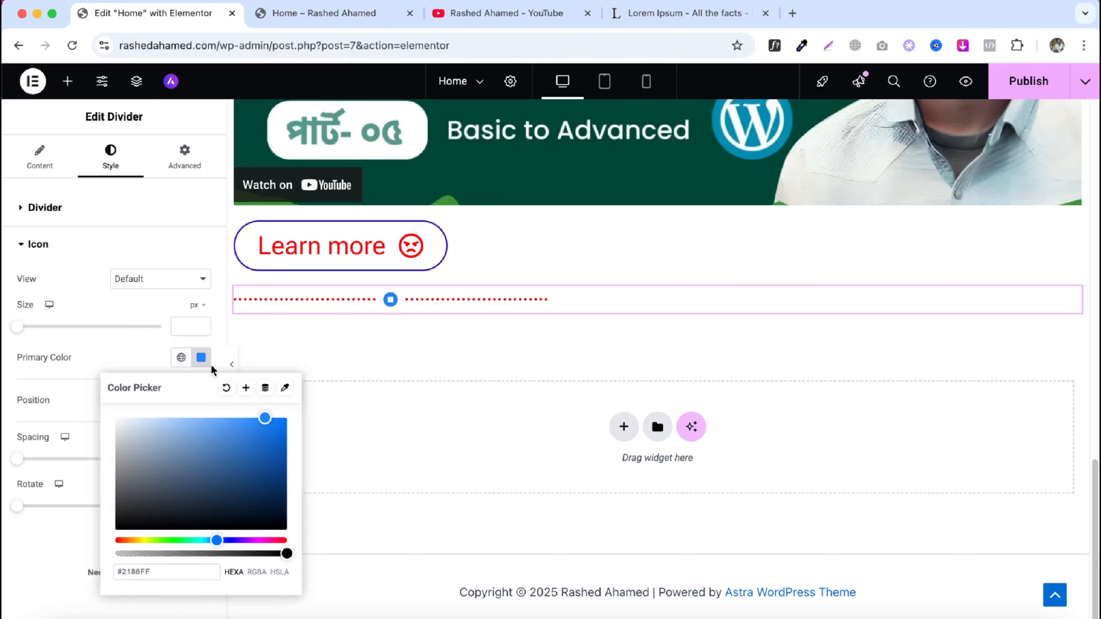
left_click(201, 357)
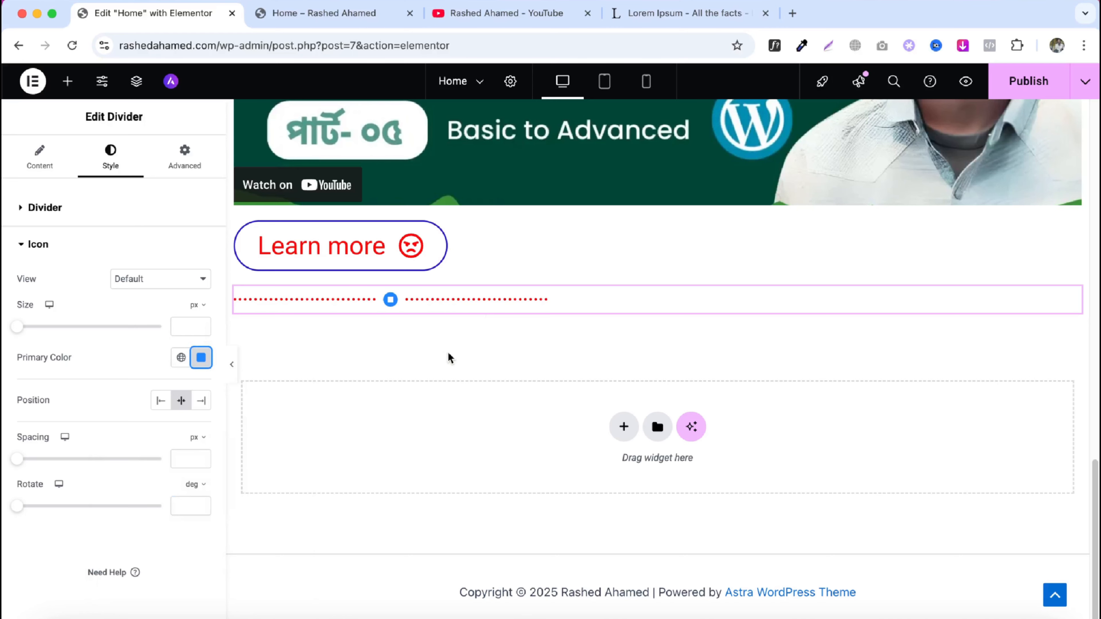
- Add a Spacer widget below the divider and set its space to about 242 px
left_click(68, 82)
scroll(87, 316, "down", 5)
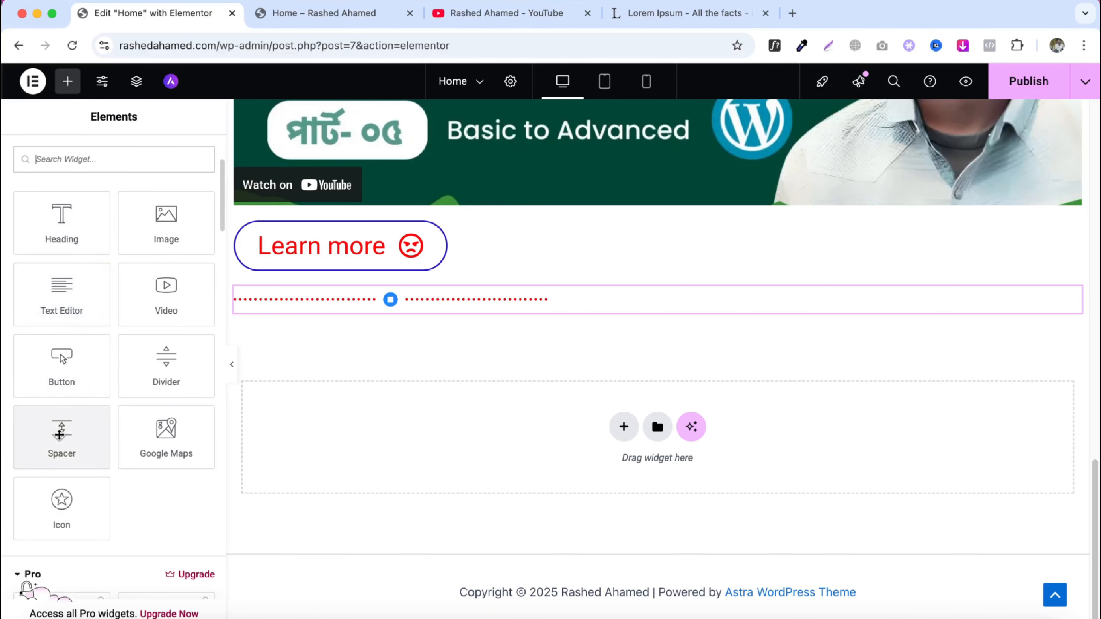
left_click_drag(61, 434, 337, 303)
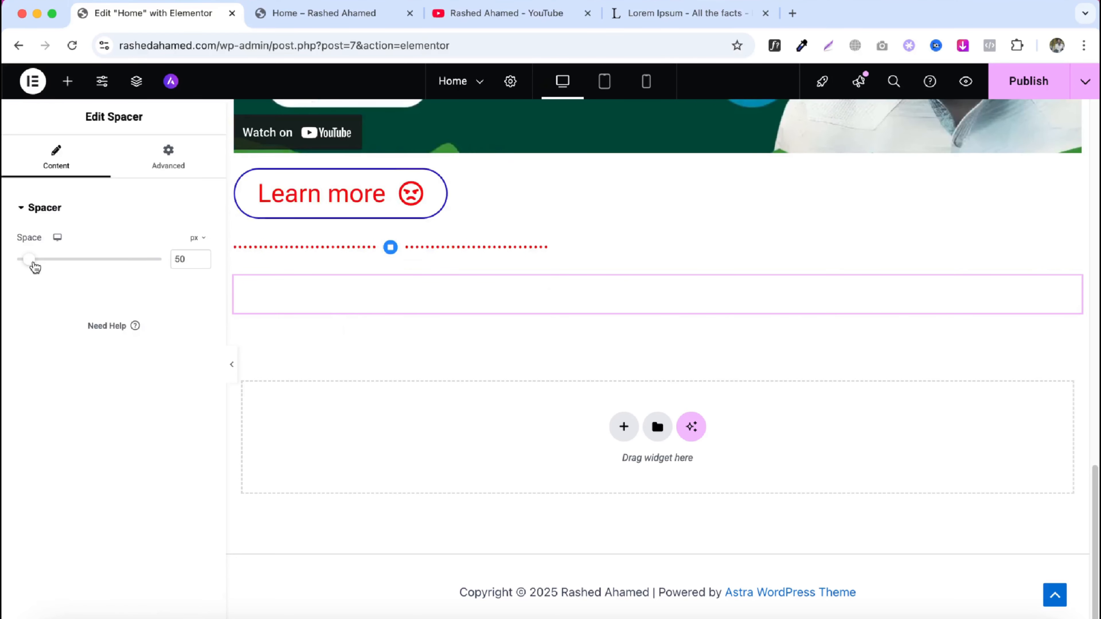
left_click_drag(30, 263, 78, 268)
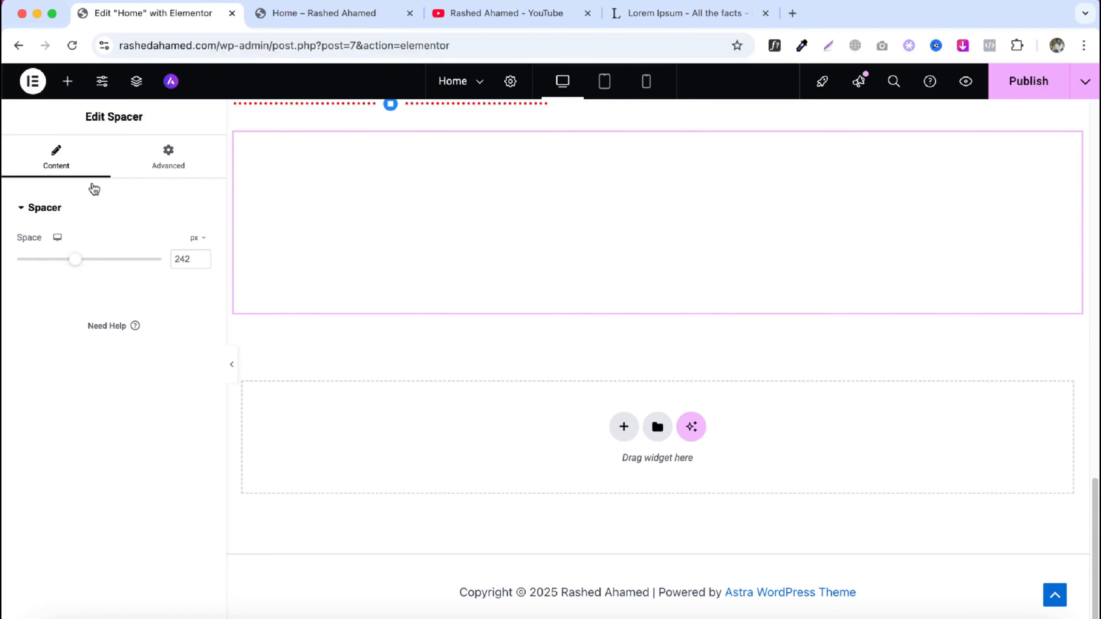
- Add a Heading widget below the spacer
left_click(67, 81)
left_click_drag(61, 366, 299, 303)
scroll(390, 245, "up", 3)
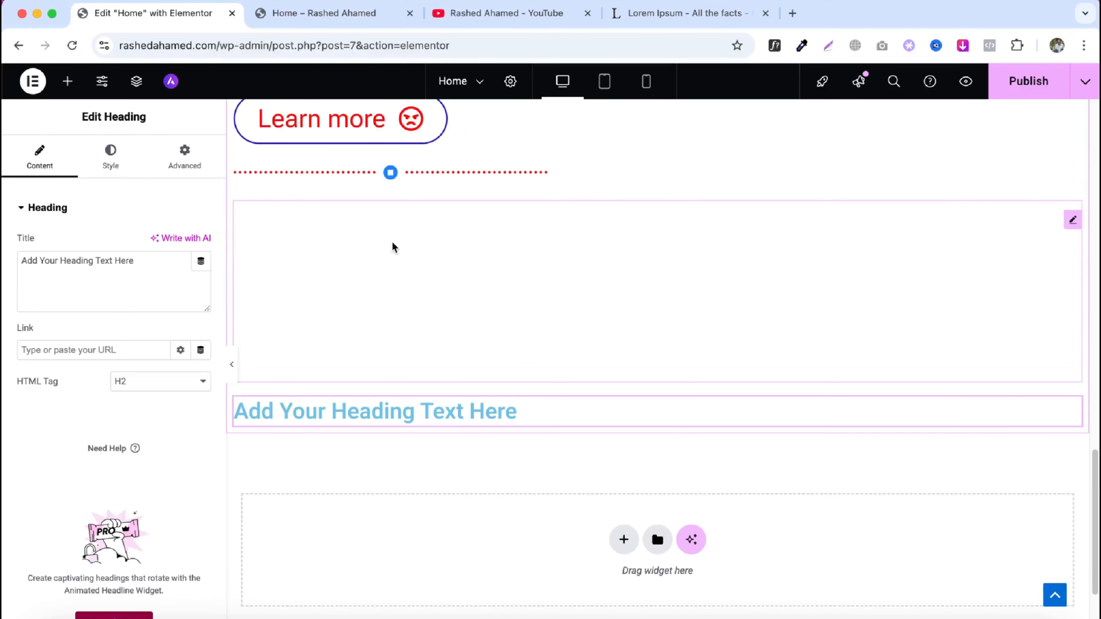
- Add a Google Maps widget below the heading and set its location to Dhaka collage
left_click(71, 93)
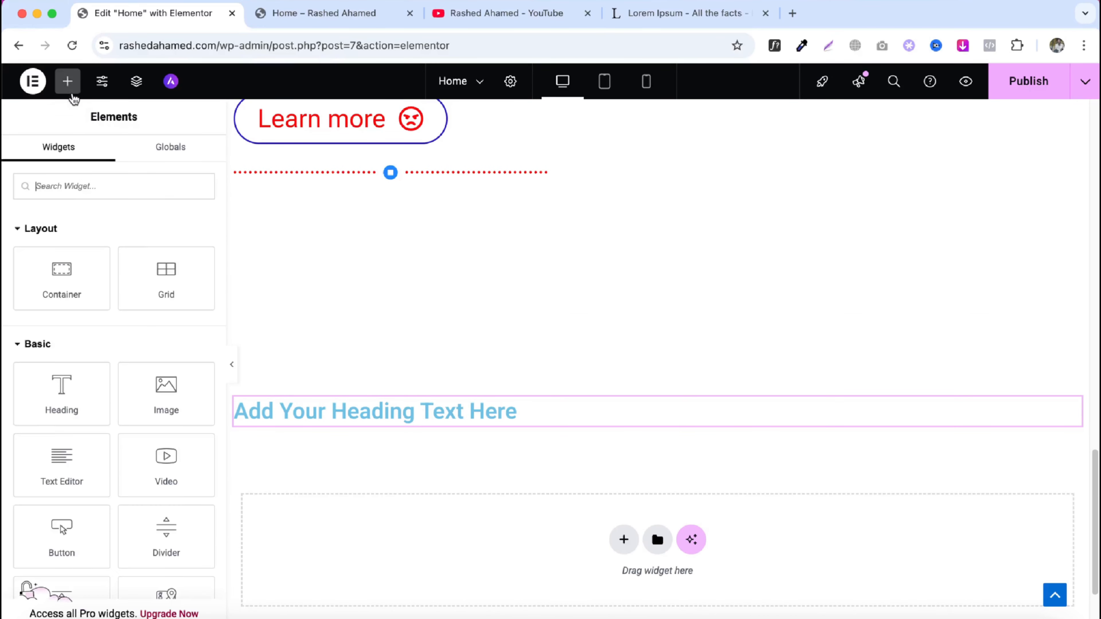
scroll(106, 320, "down", 5)
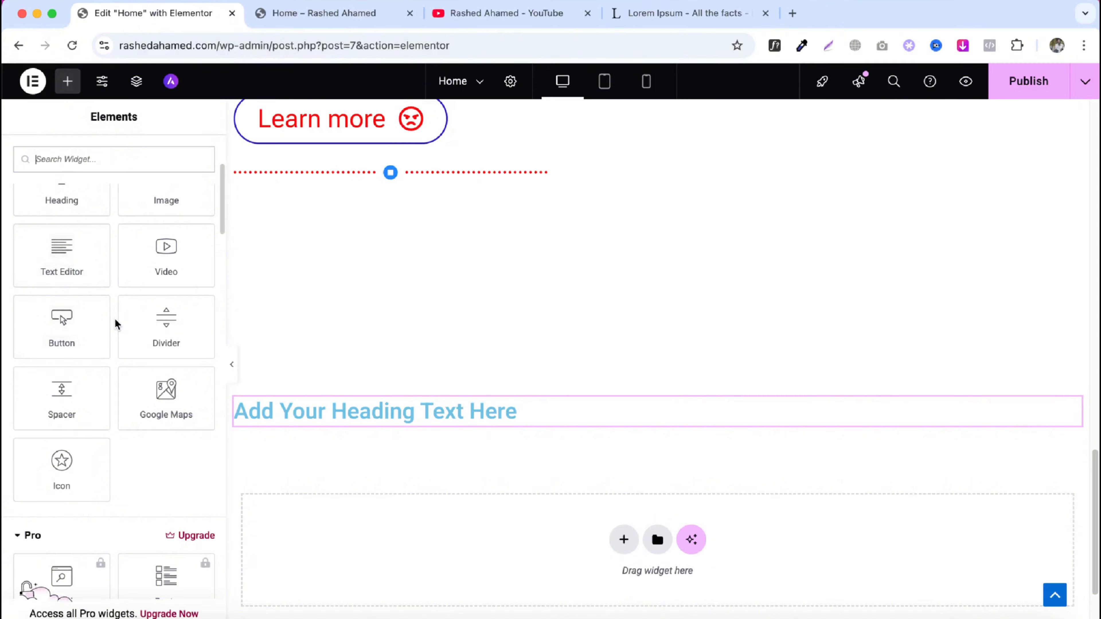
left_click_drag(167, 393, 331, 415)
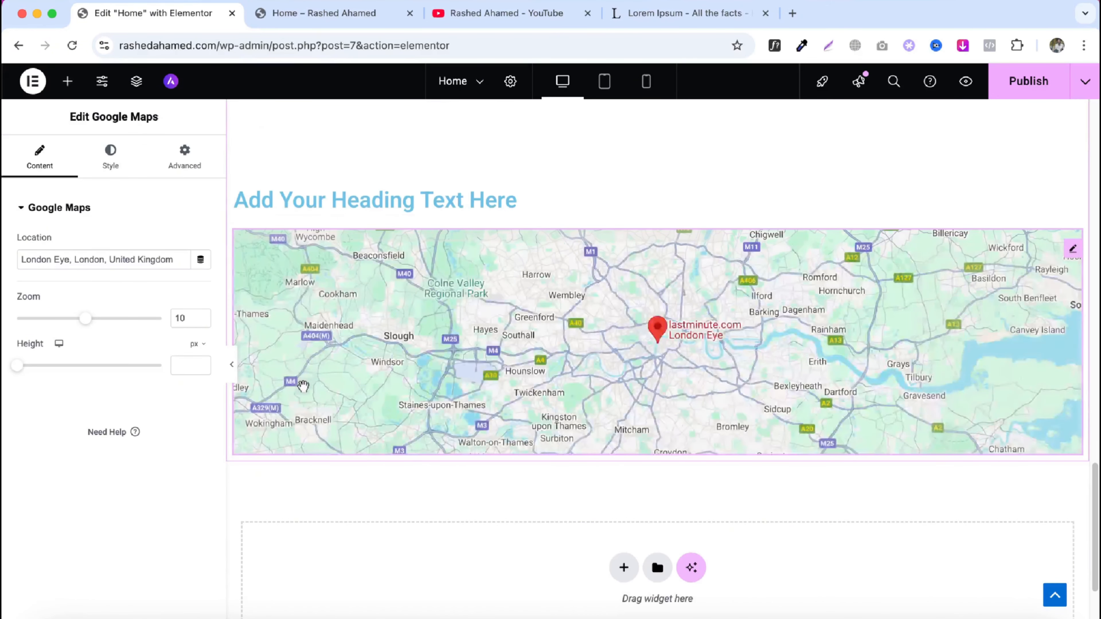
triple_click(141, 264)
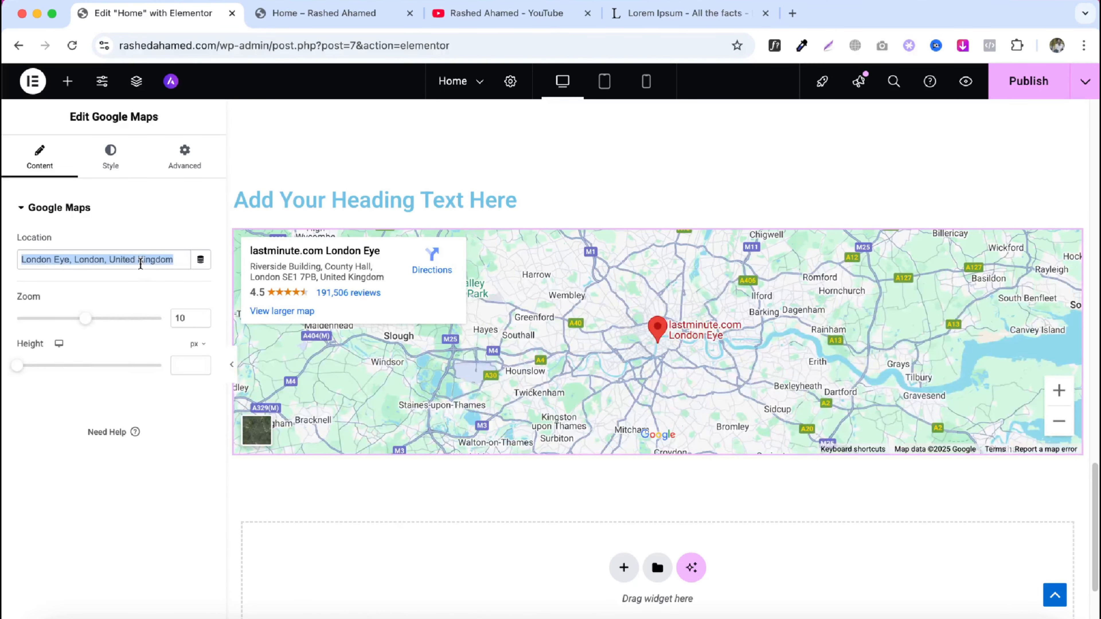
type("Dha")
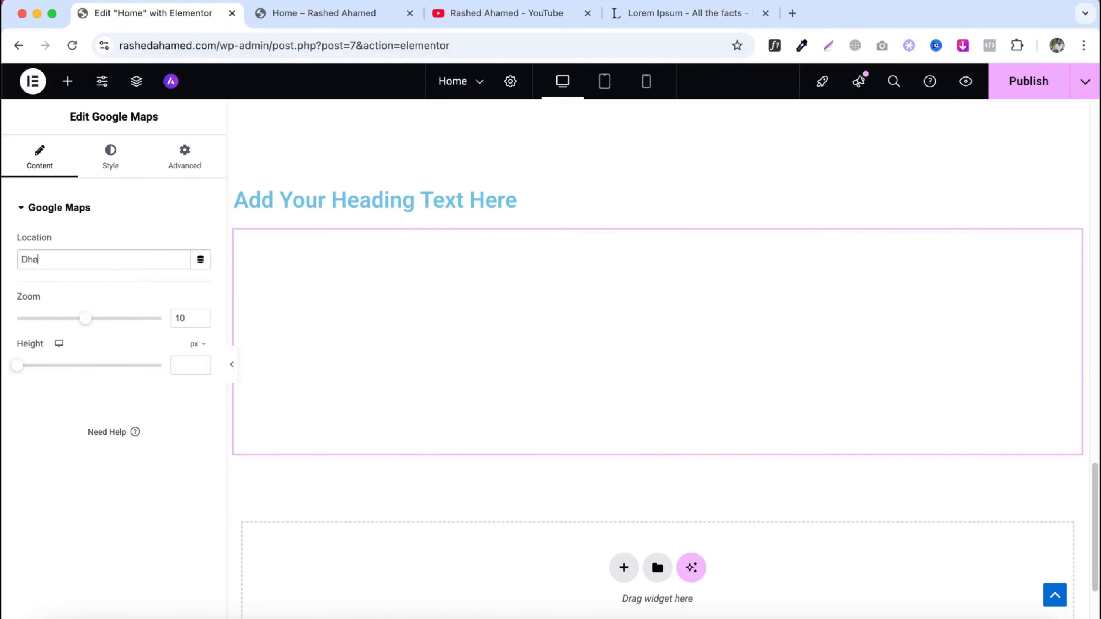
type("ka dollage")
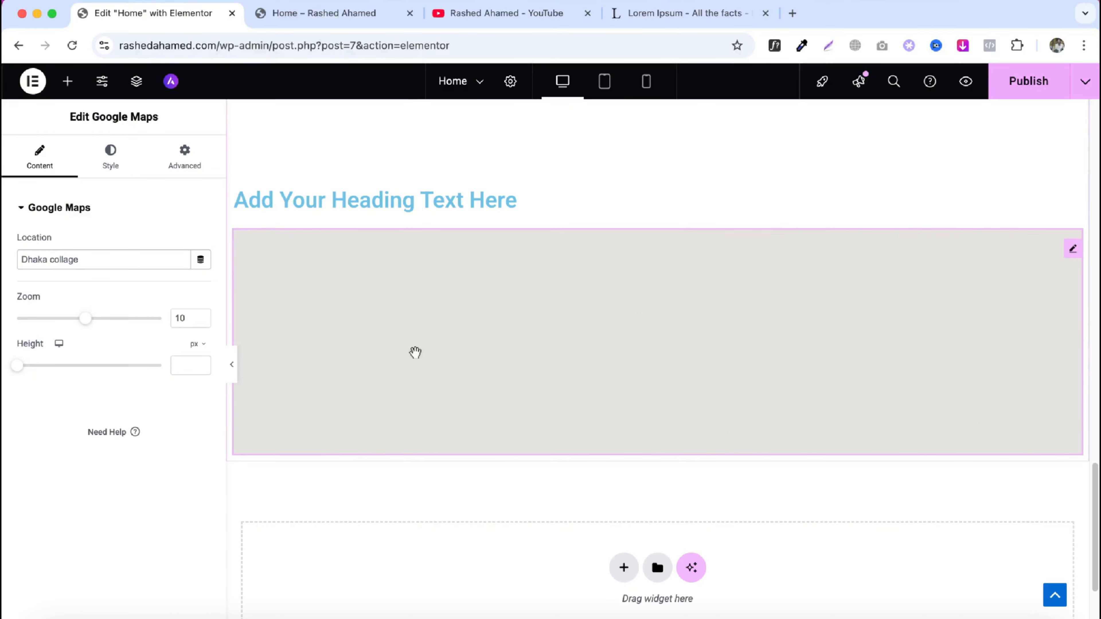
- Set the map's zoom to 8 and its height to about 641 px, then open its style settings
left_click_drag(87, 320, 70, 322)
left_click_drag(24, 372, 82, 372)
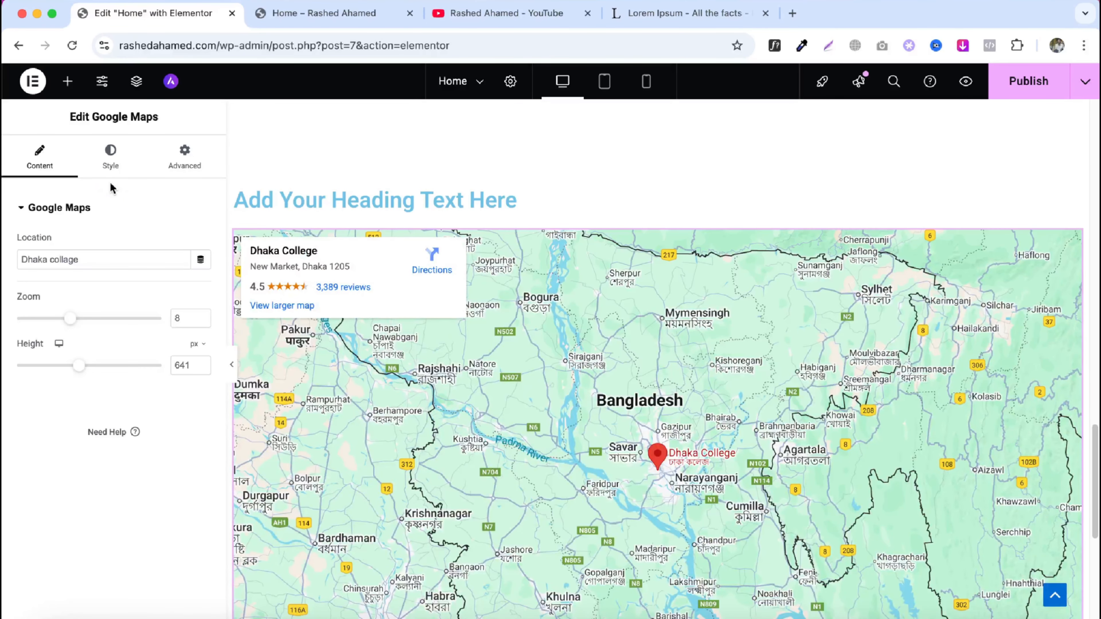
left_click(111, 160)
scroll(443, 355, "down", 1)
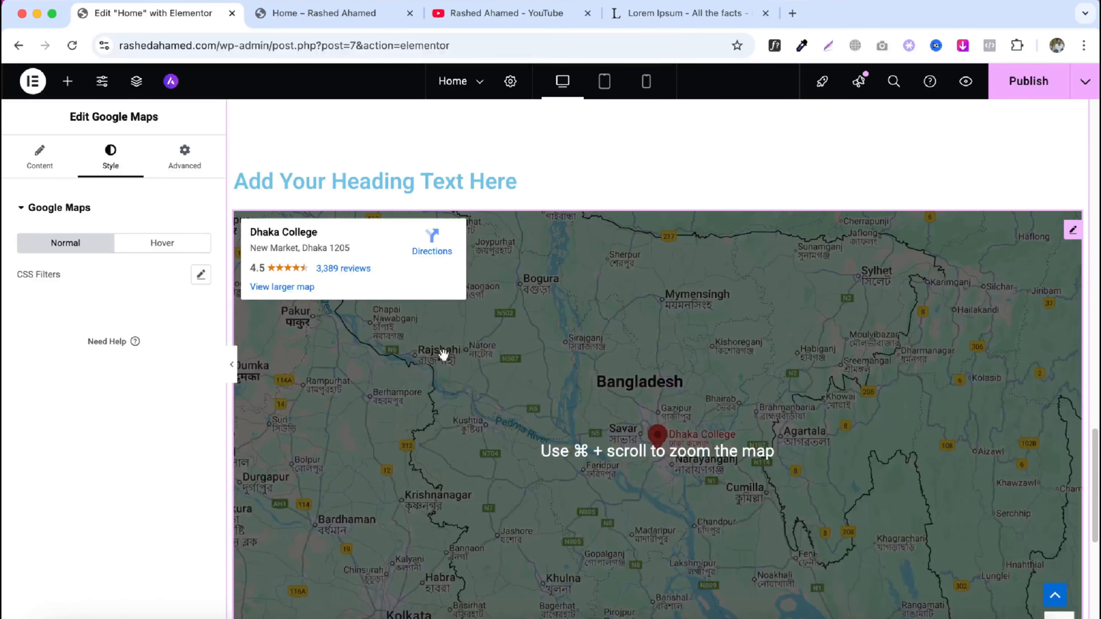
scroll(377, 356, "down", 1)
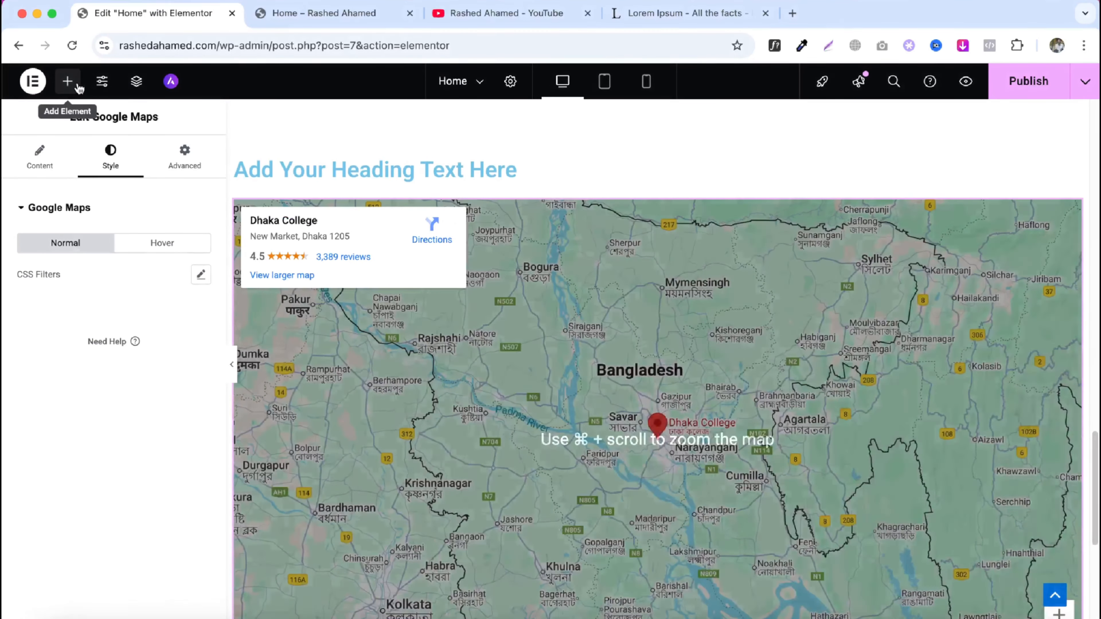
- Add an Icon widget below the map
left_click(68, 81)
scroll(413, 415, "down", 3)
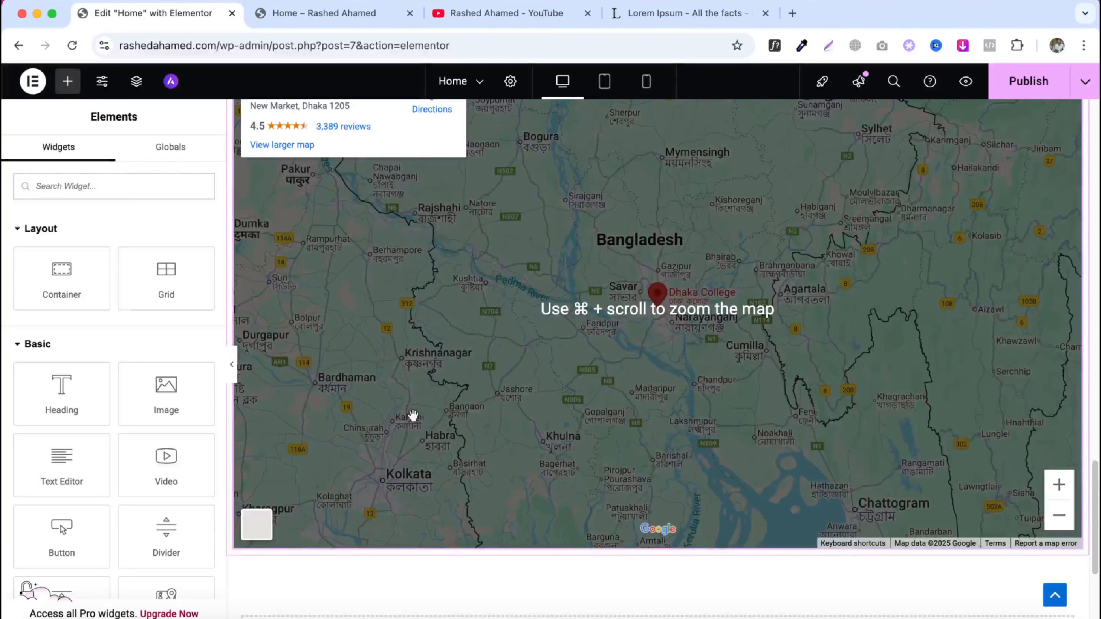
scroll(137, 404, "down", 5)
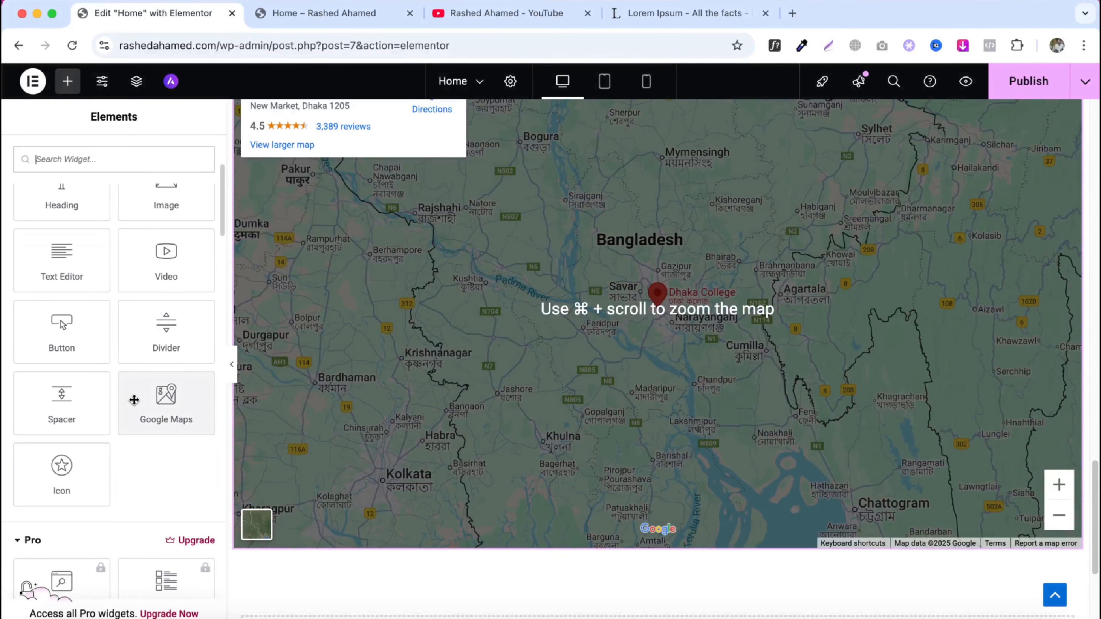
left_click_drag(62, 475, 351, 462)
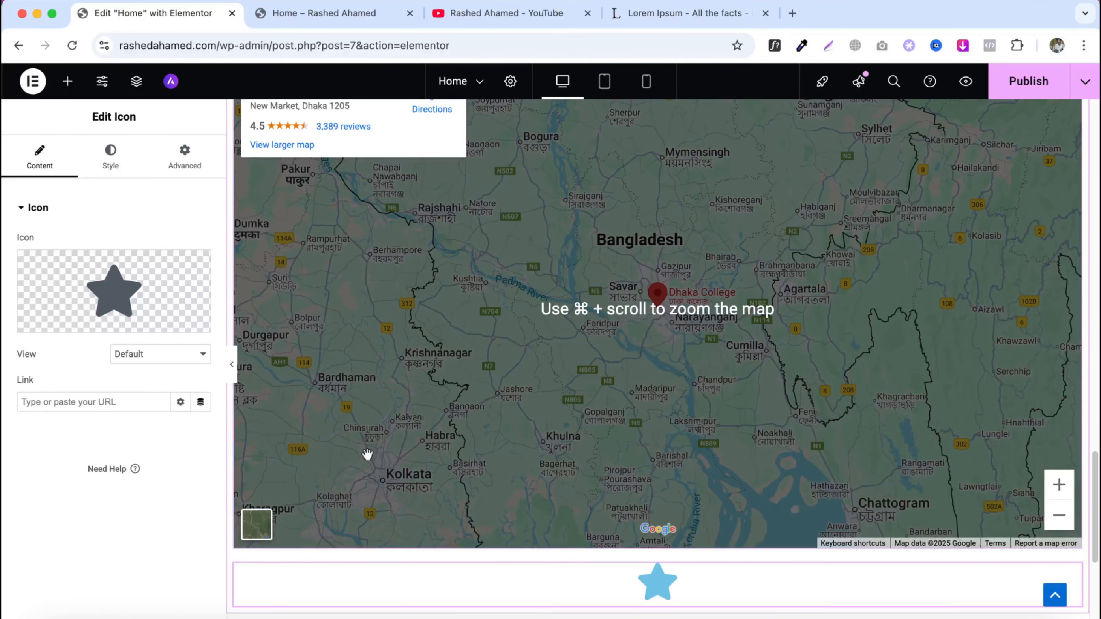
- Replace the star with the square Lastfm icon from the icon library
scroll(368, 454, "down", 3)
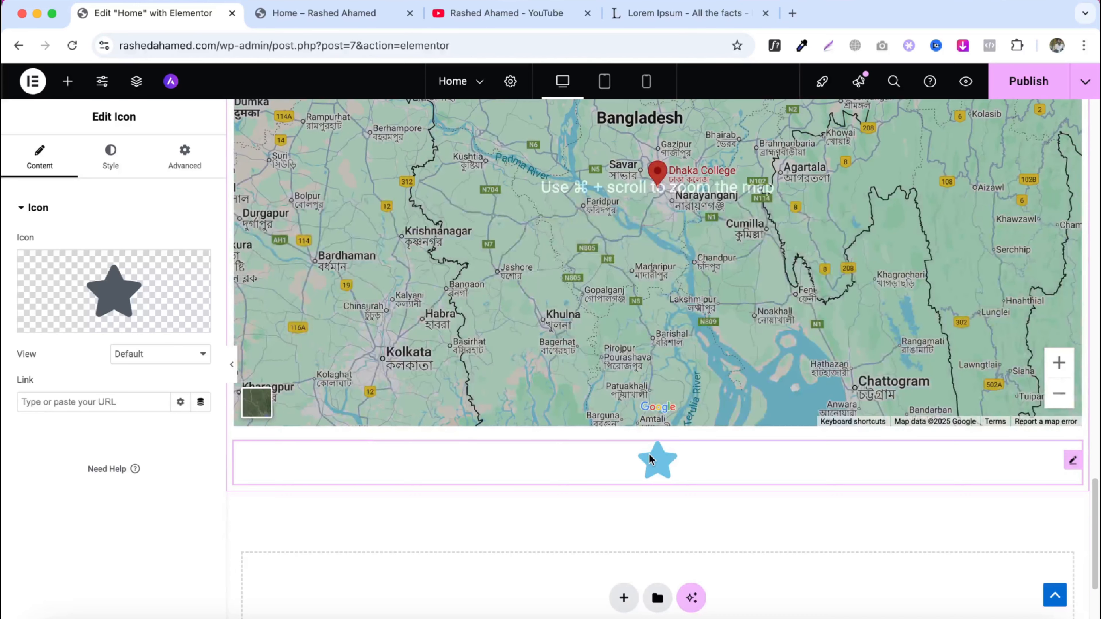
mouse_move(128, 302)
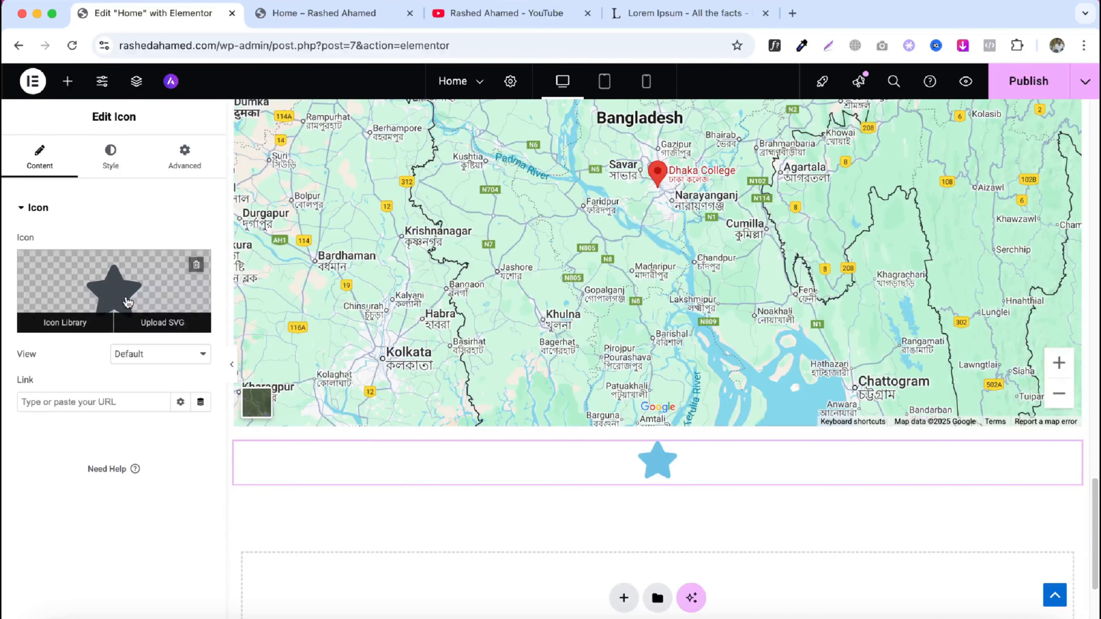
left_click(128, 302)
scroll(583, 356, "down", 10)
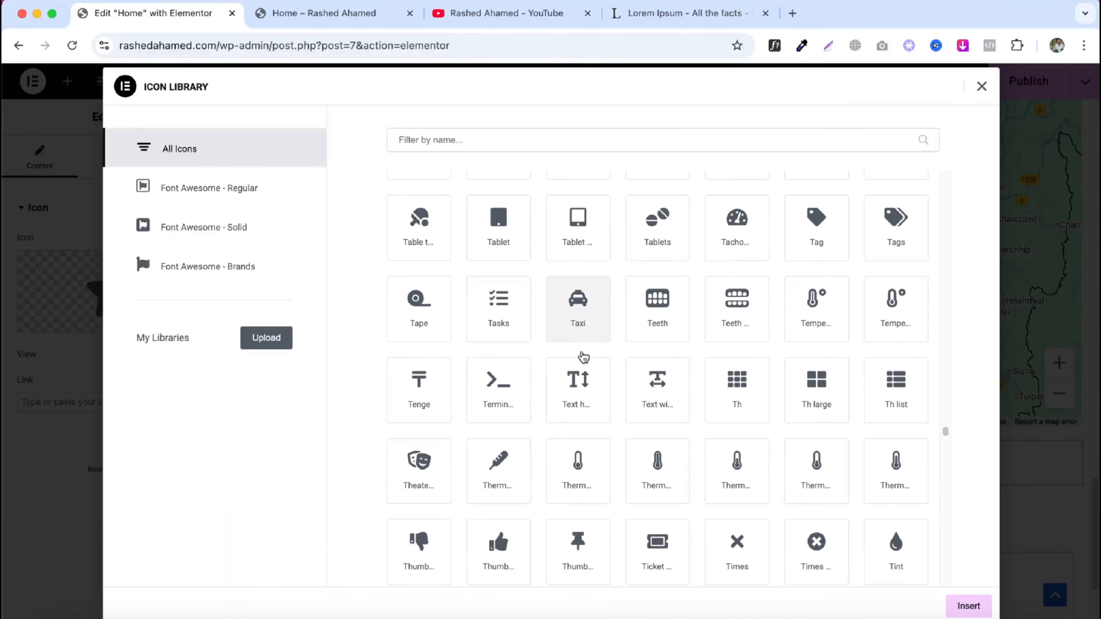
scroll(584, 357, "down", 20)
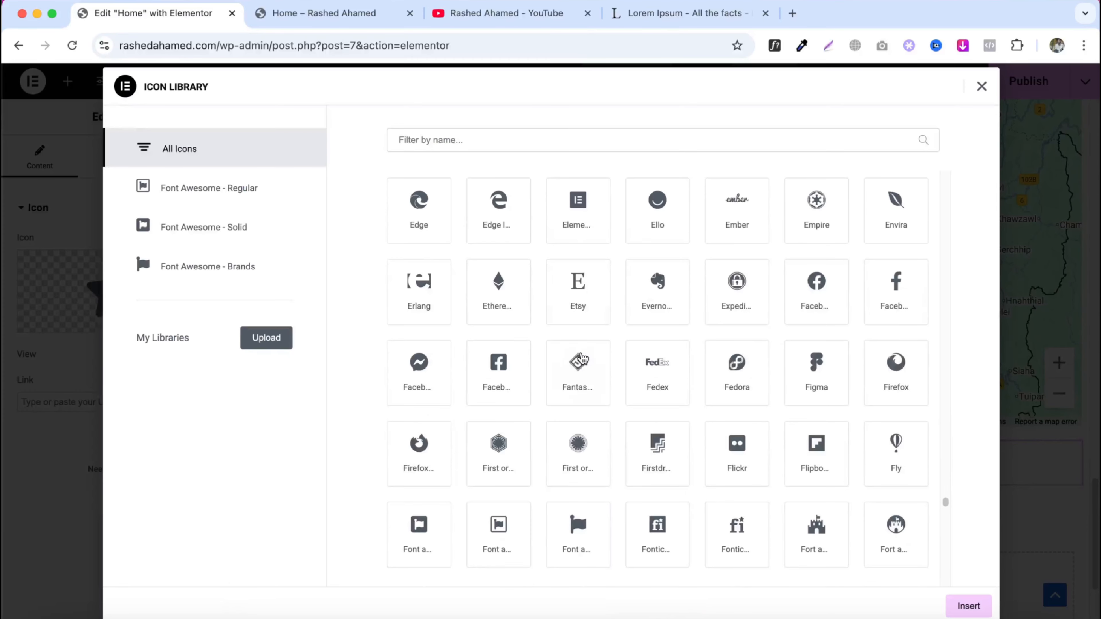
scroll(581, 358, "down", 10)
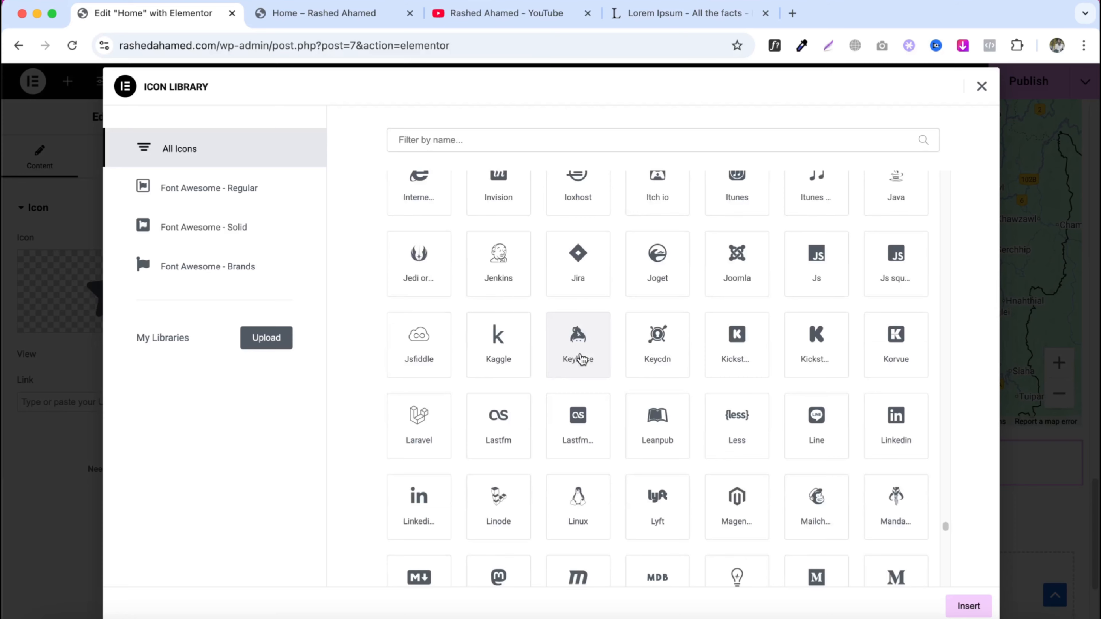
left_click(578, 423)
left_click(958, 606)
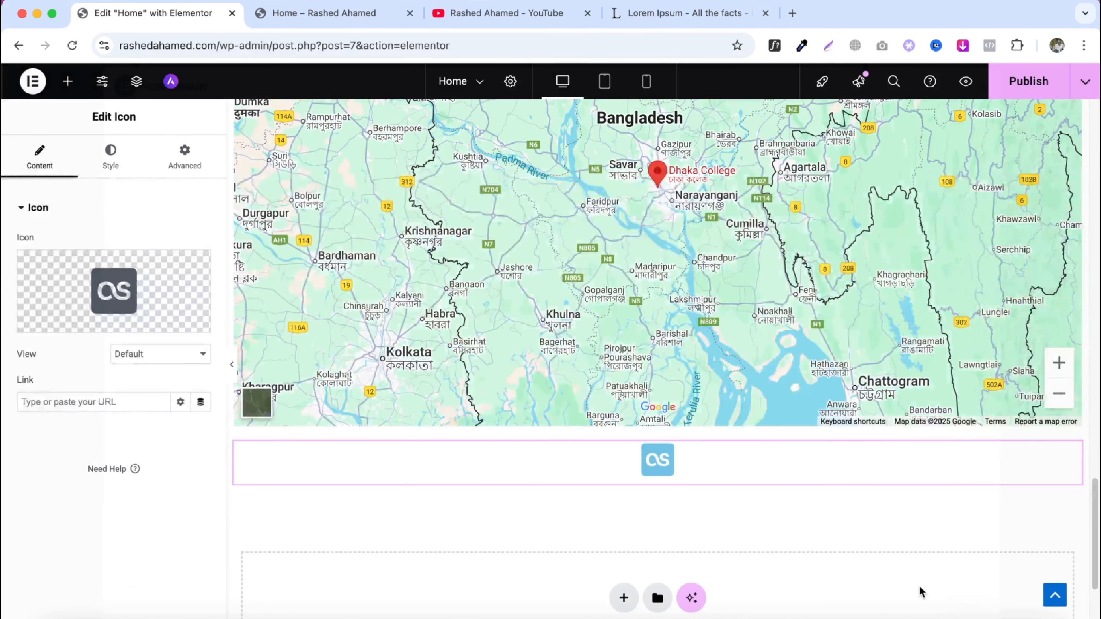
- Set the icon's size to 115 px and its primary color to #1C2325
left_click(112, 154)
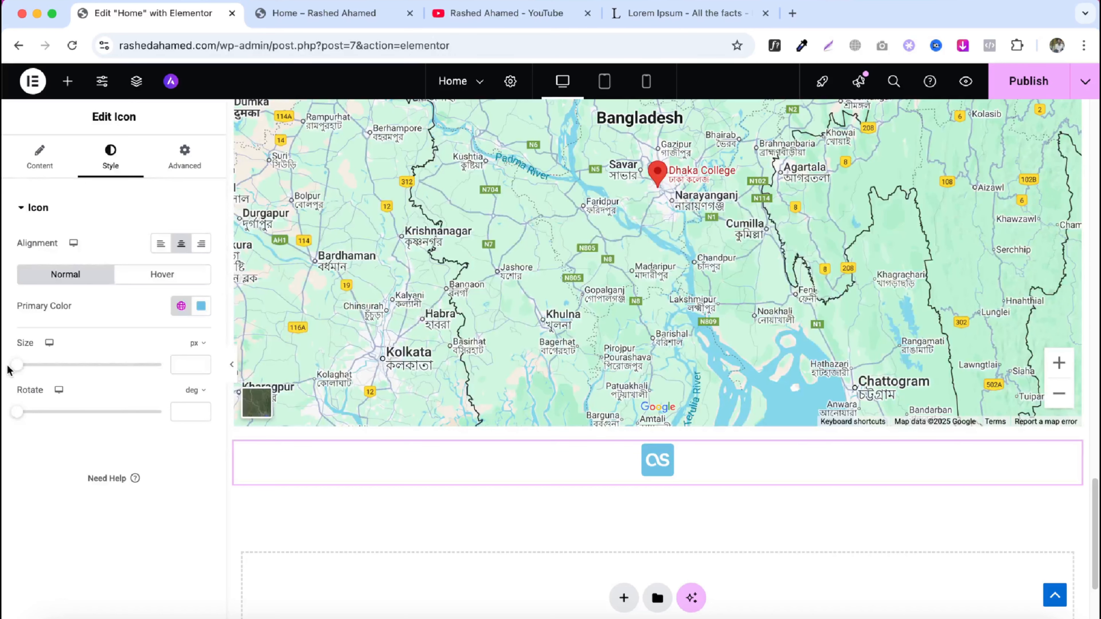
left_click_drag(16, 365, 70, 365)
left_click(201, 306)
left_click(157, 462)
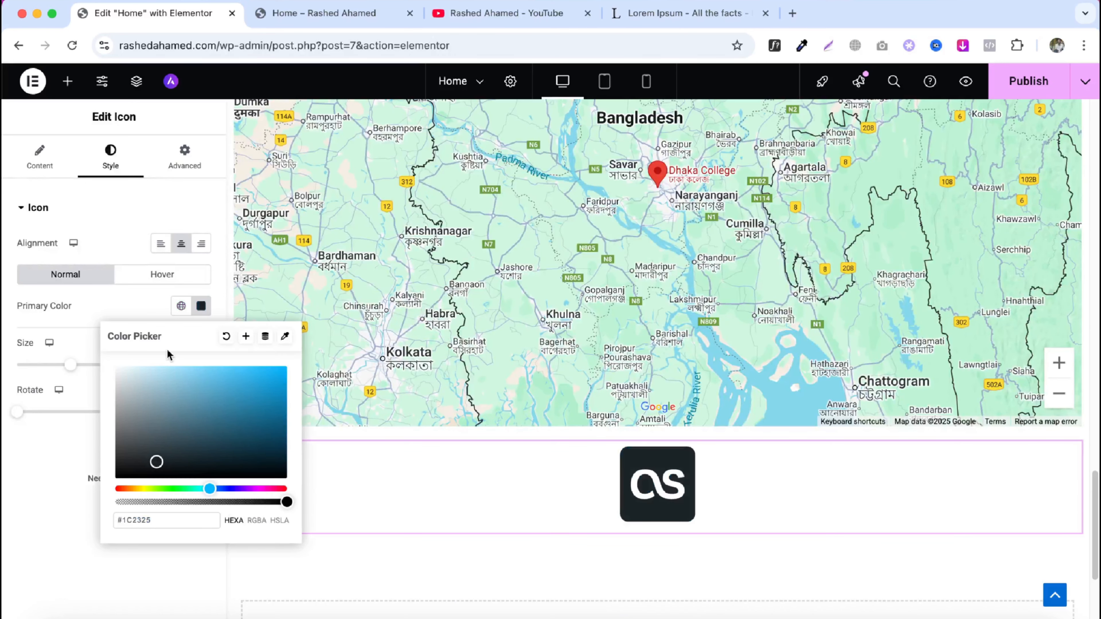
left_click(185, 247)
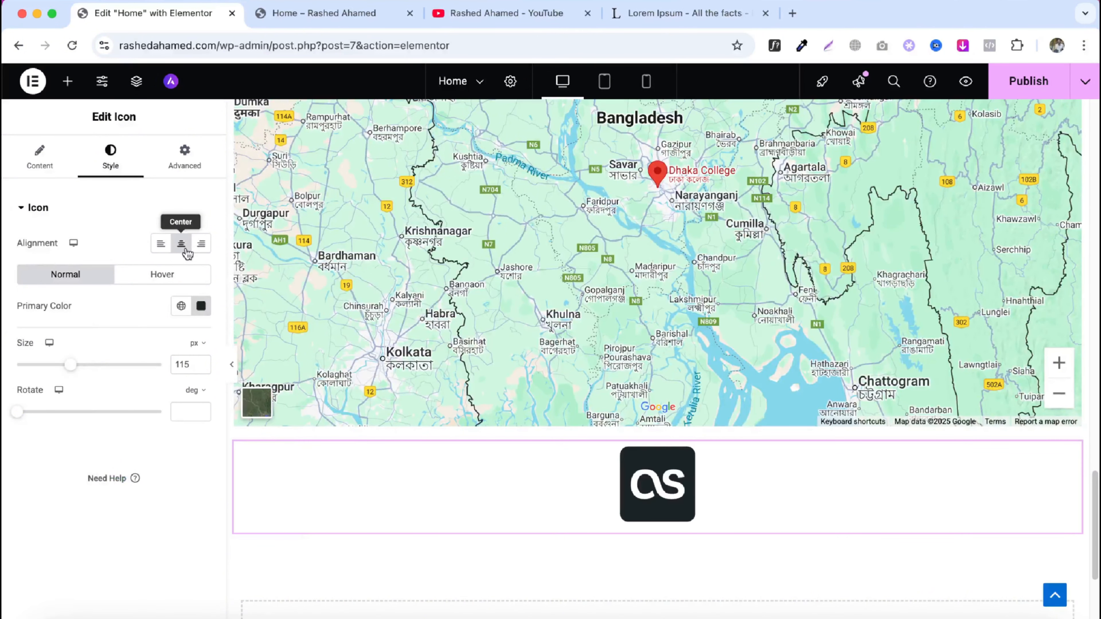
left_click(67, 82)
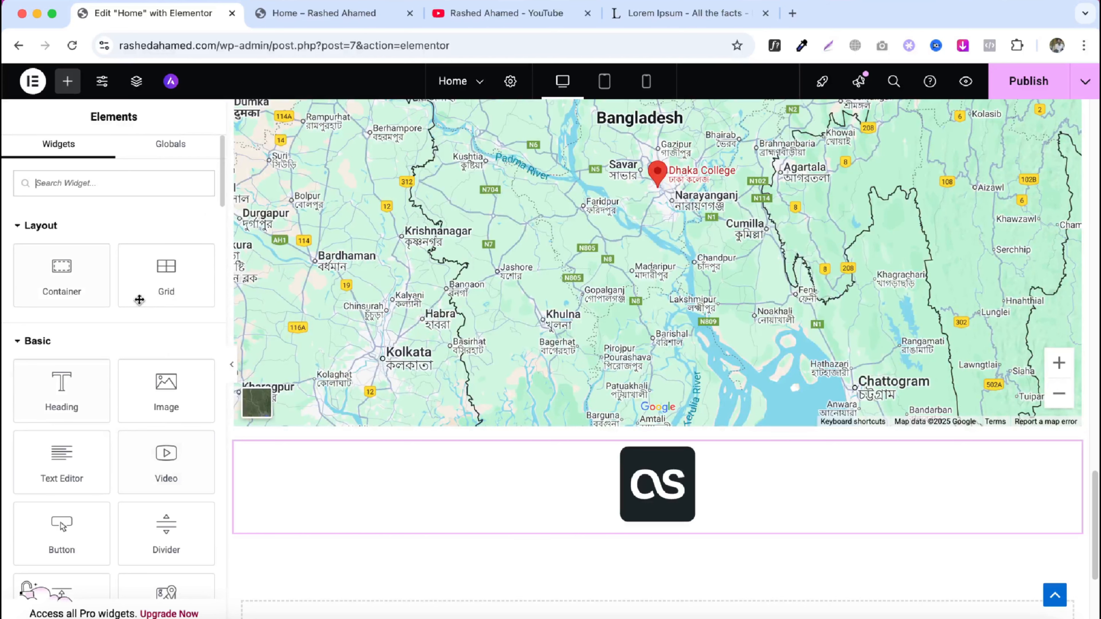
scroll(139, 300, "down", 10)
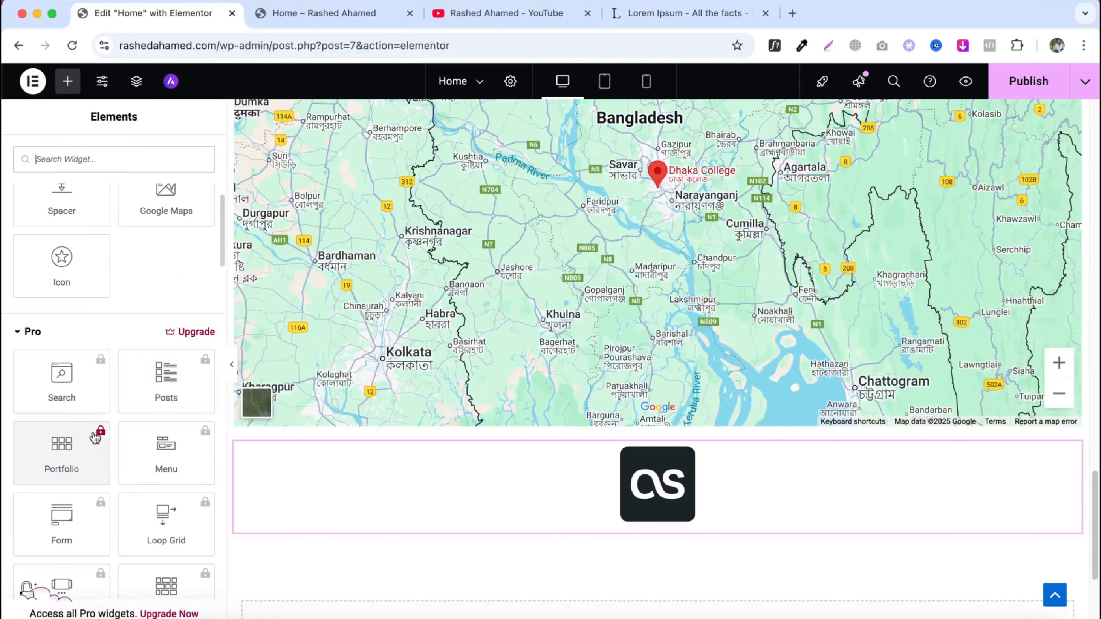
scroll(95, 438, "up", 10)
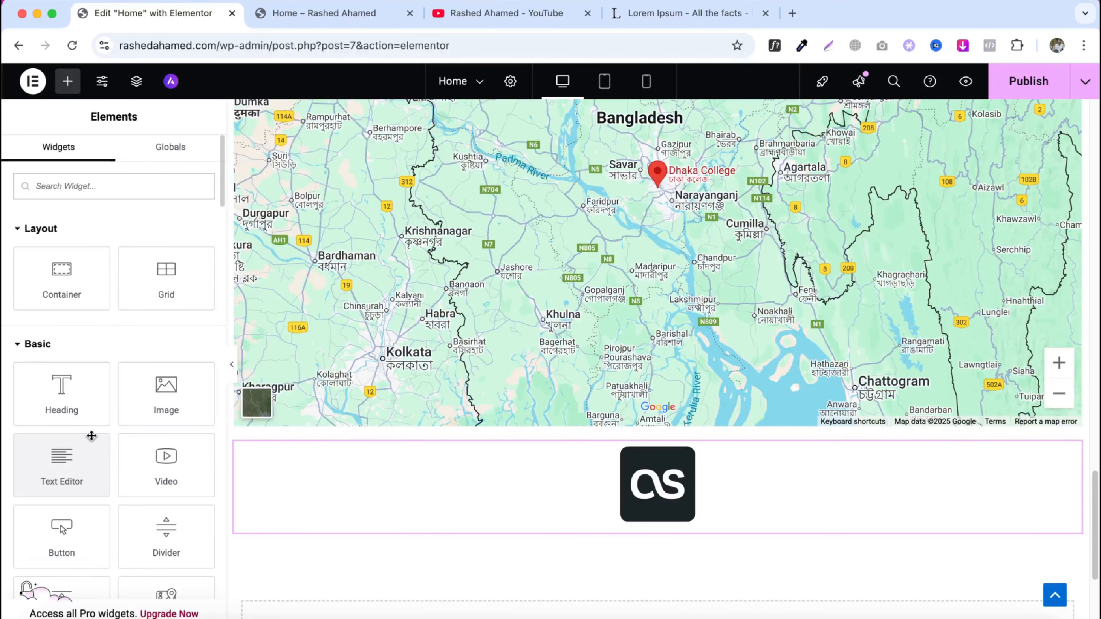